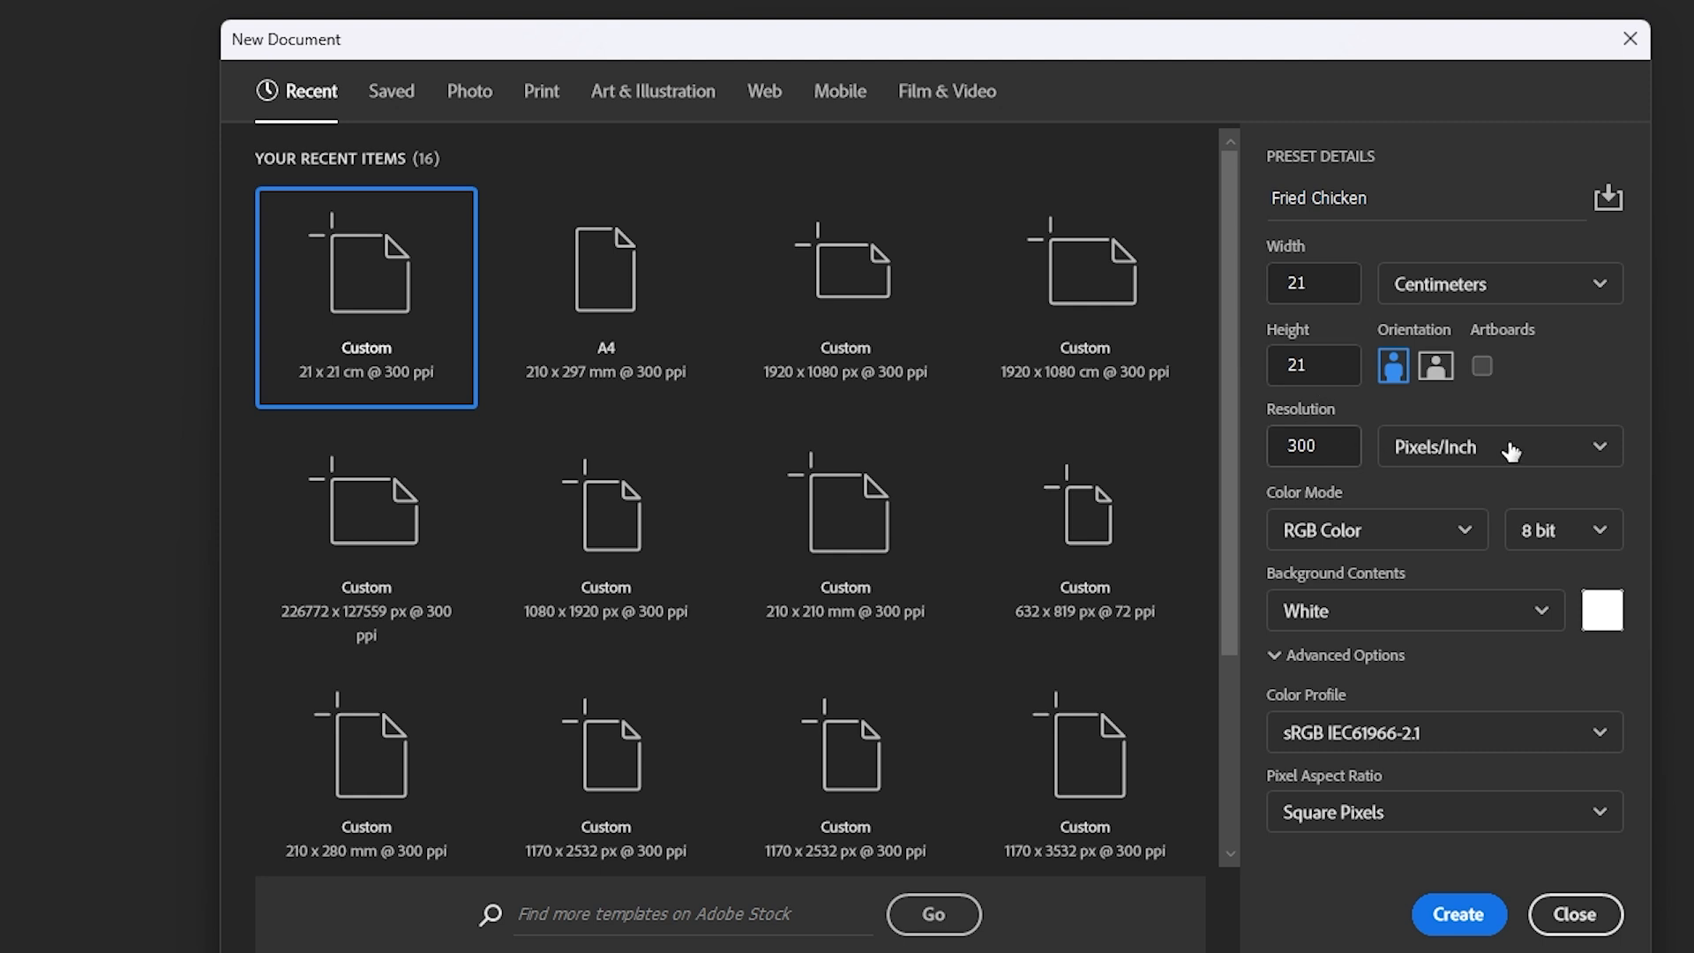
Create a 21 x 21 cm document named Fried Chicken at 300 pixels/inch, RGB Color, 8 bit, with white background contents
{"action": "left_click", "coordinate": [1550, 456]}
{"action": "left_click", "coordinate": [1548, 455]}
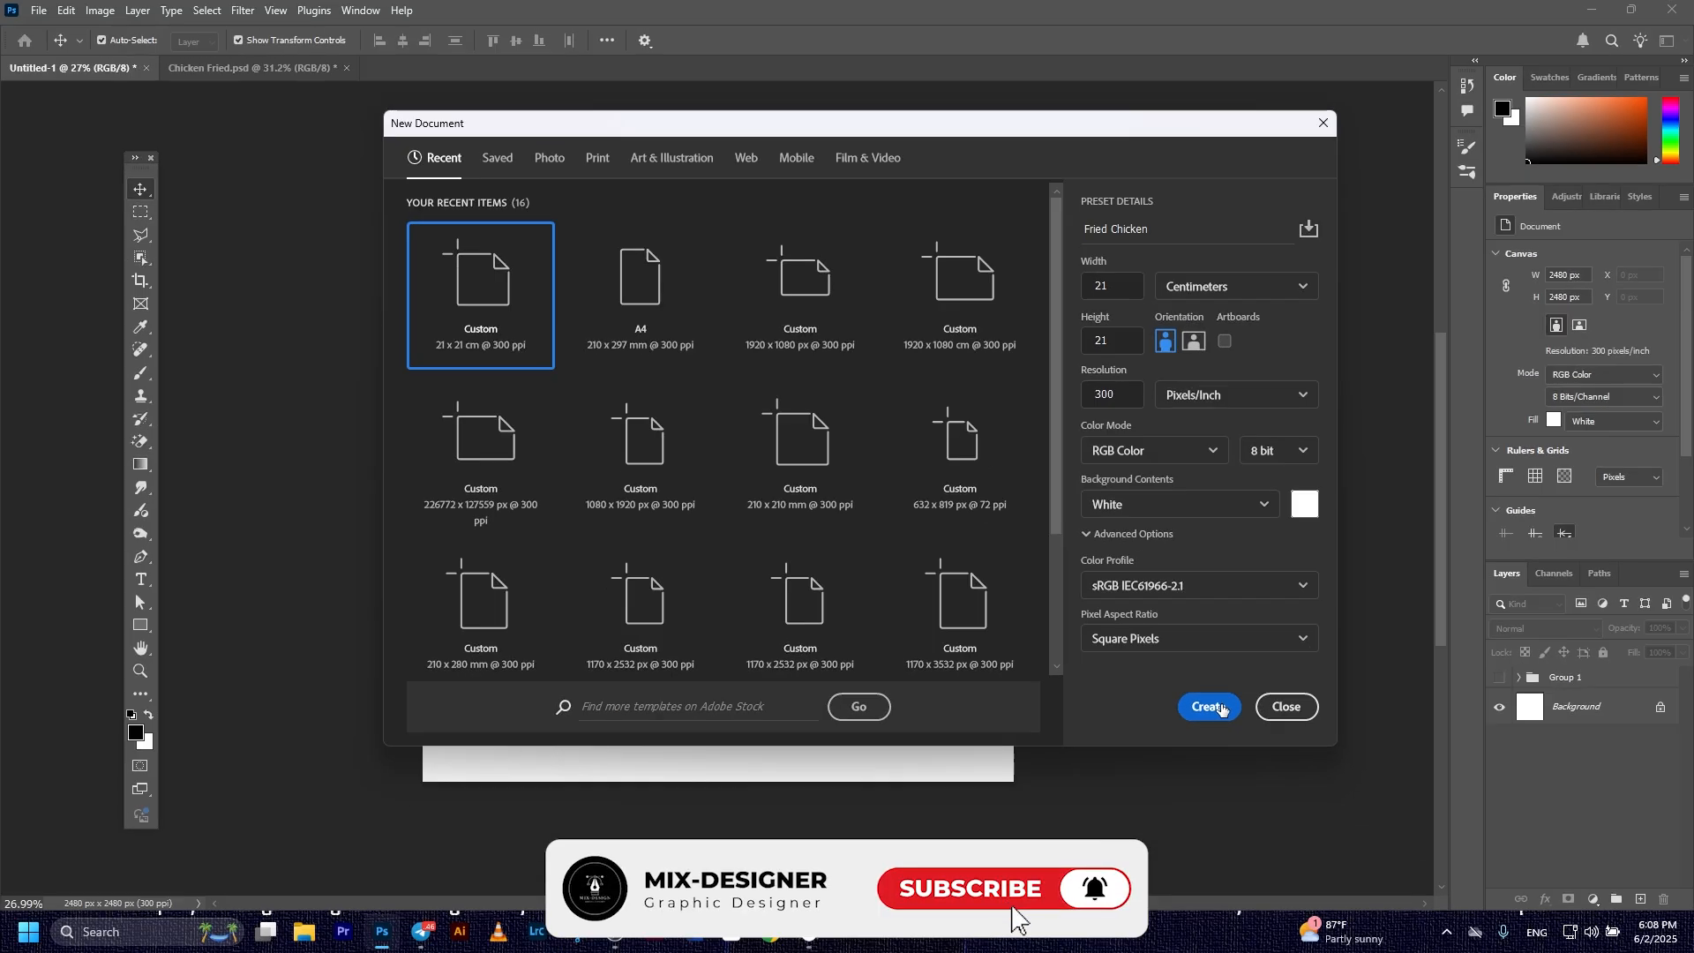
{"action": "left_click", "coordinate": [1462, 914]}
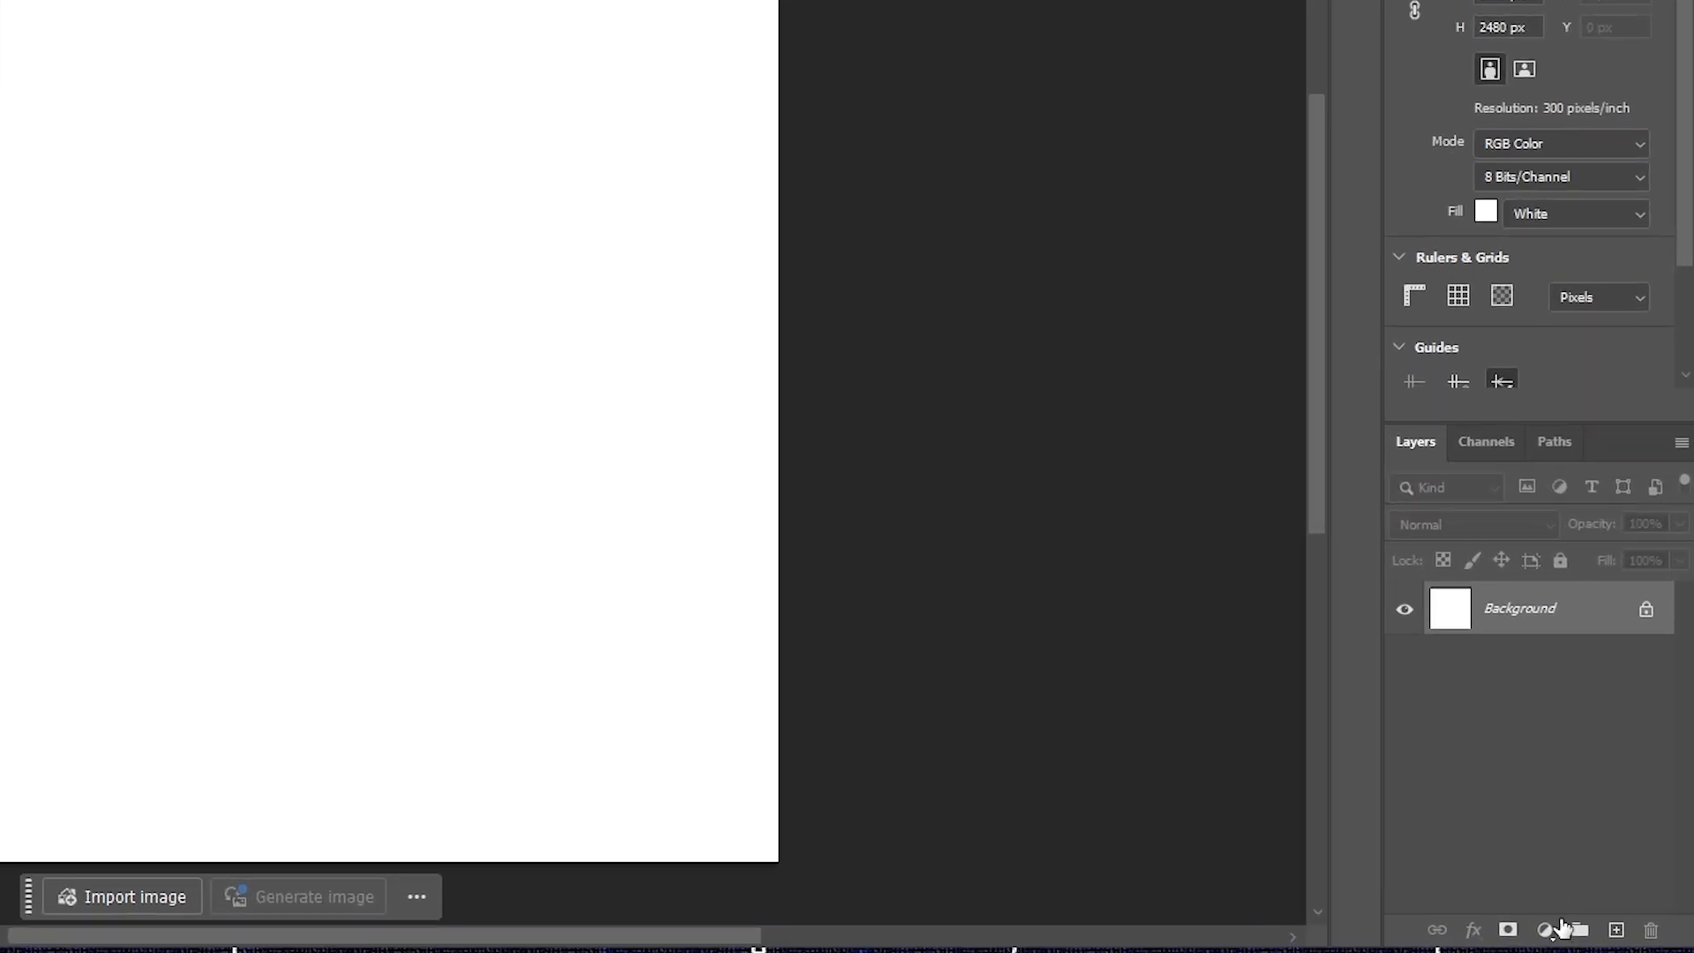
Add a Gradient Fill layer above the background and set its style to Radial
{"action": "left_click", "coordinate": [1546, 929]}
{"action": "left_click", "coordinate": [1489, 490]}
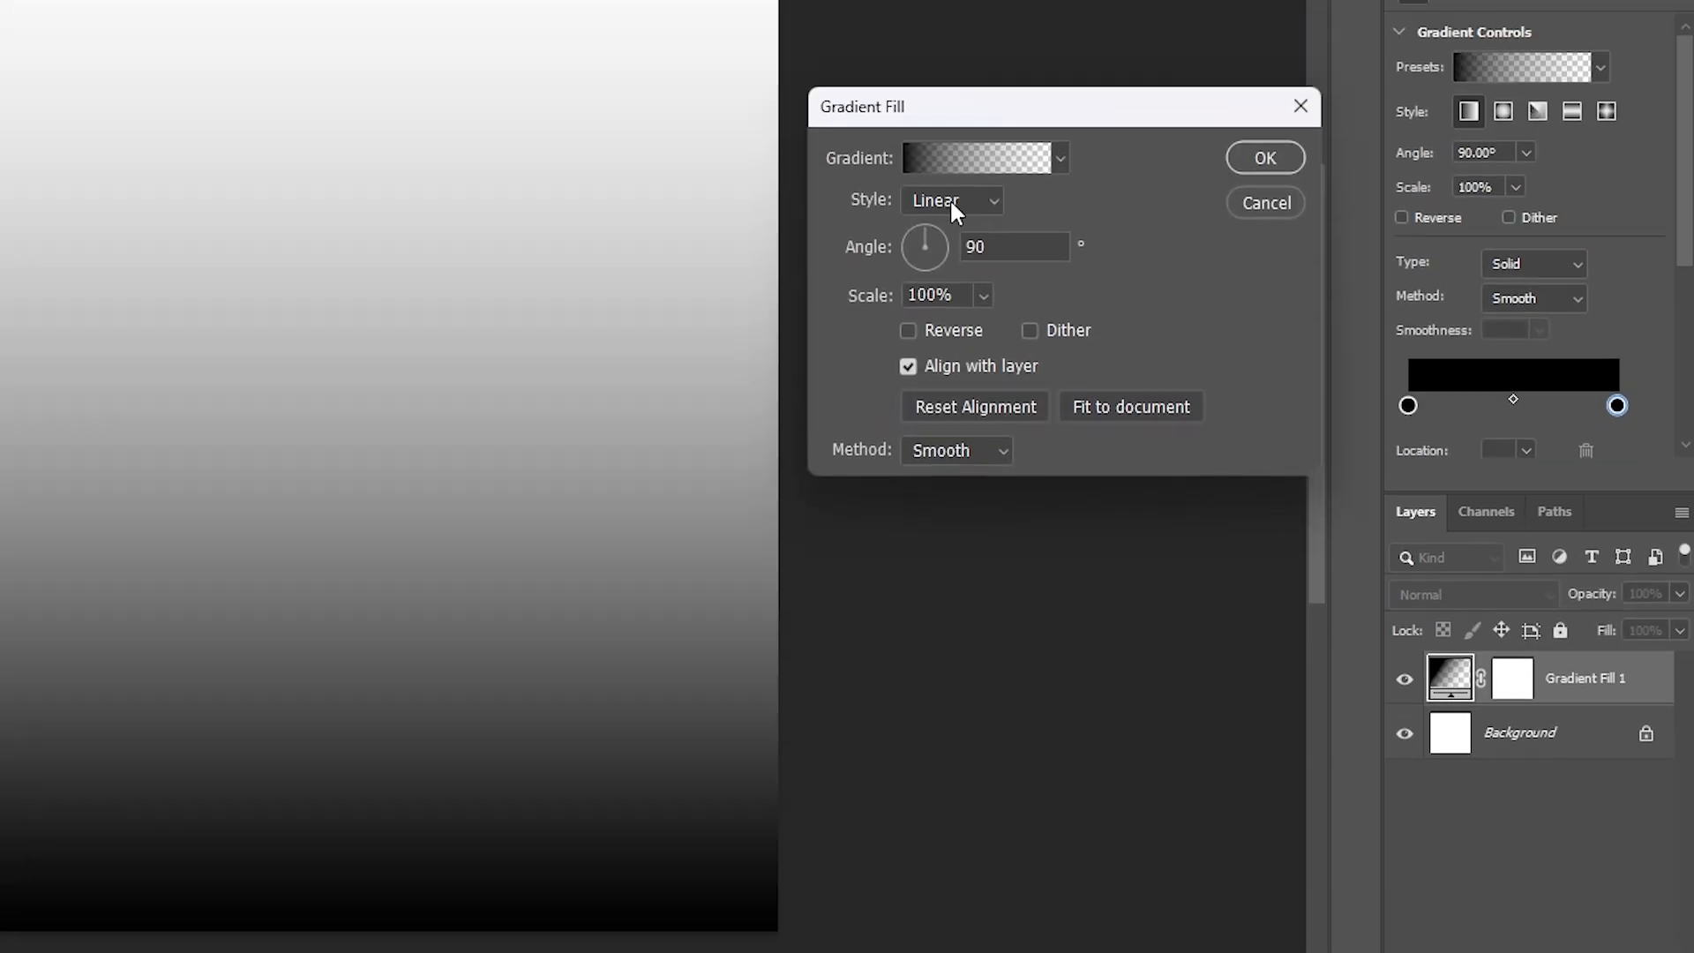
{"action": "left_click", "coordinate": [948, 130]}
{"action": "left_click", "coordinate": [960, 342]}
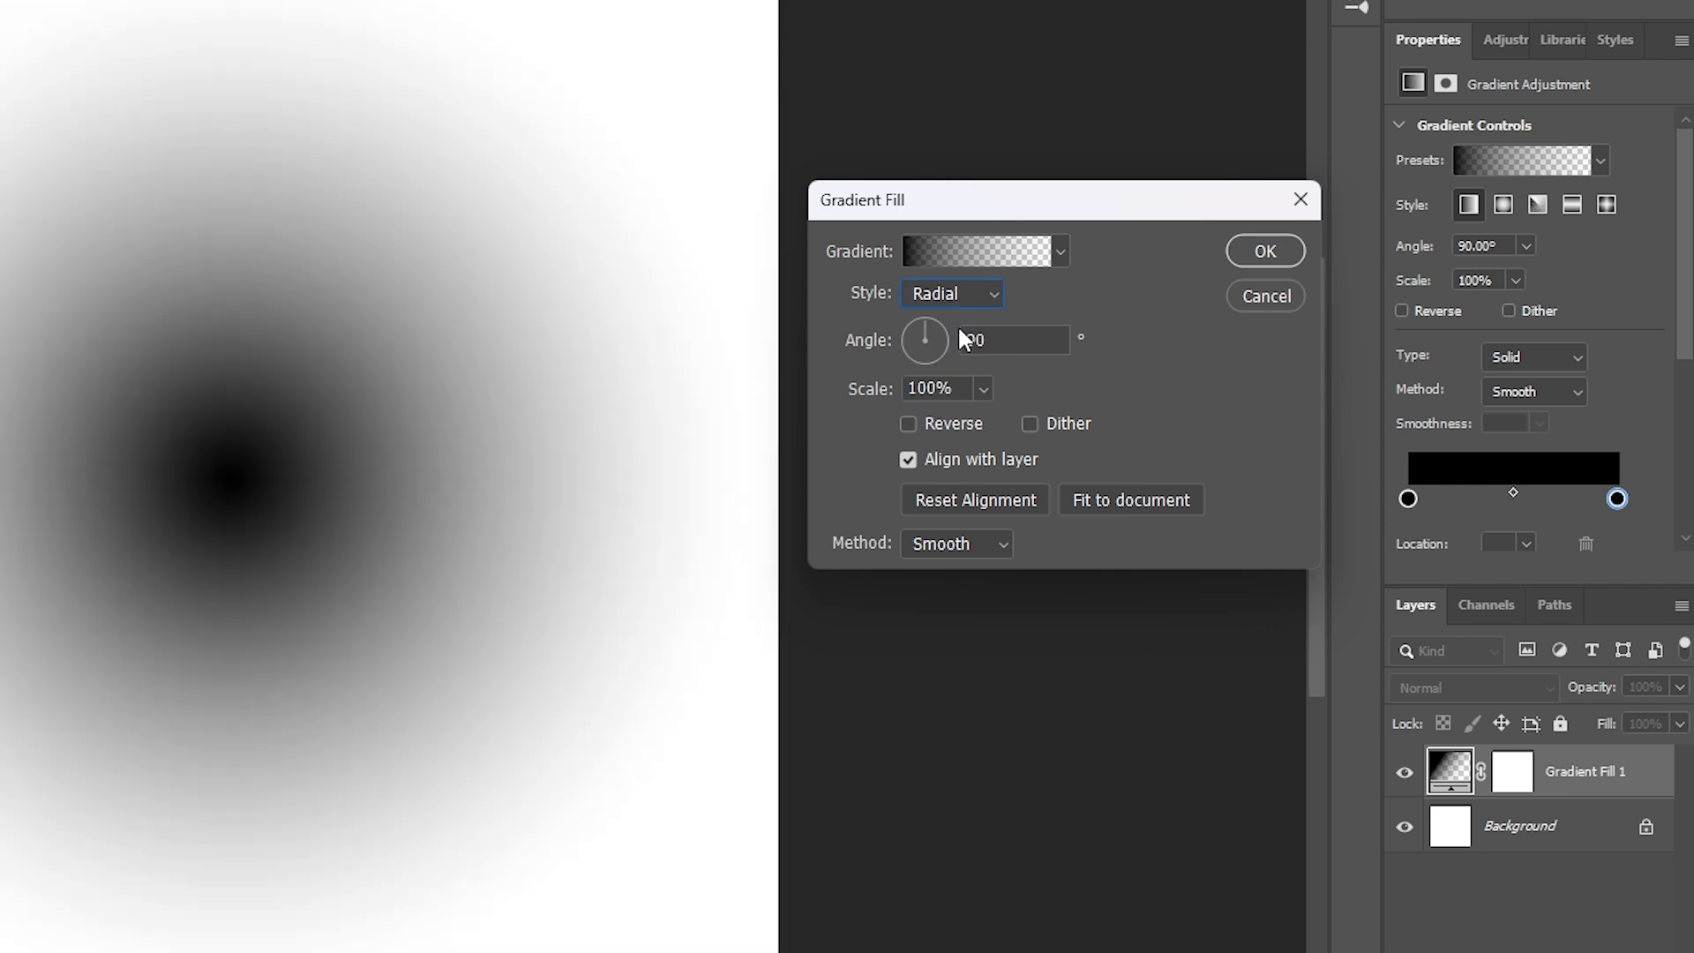
Apply the dark red preset from the Basics group to the gradient fill
{"action": "left_click", "coordinate": [960, 250]}
{"action": "left_click", "coordinate": [1000, 326]}
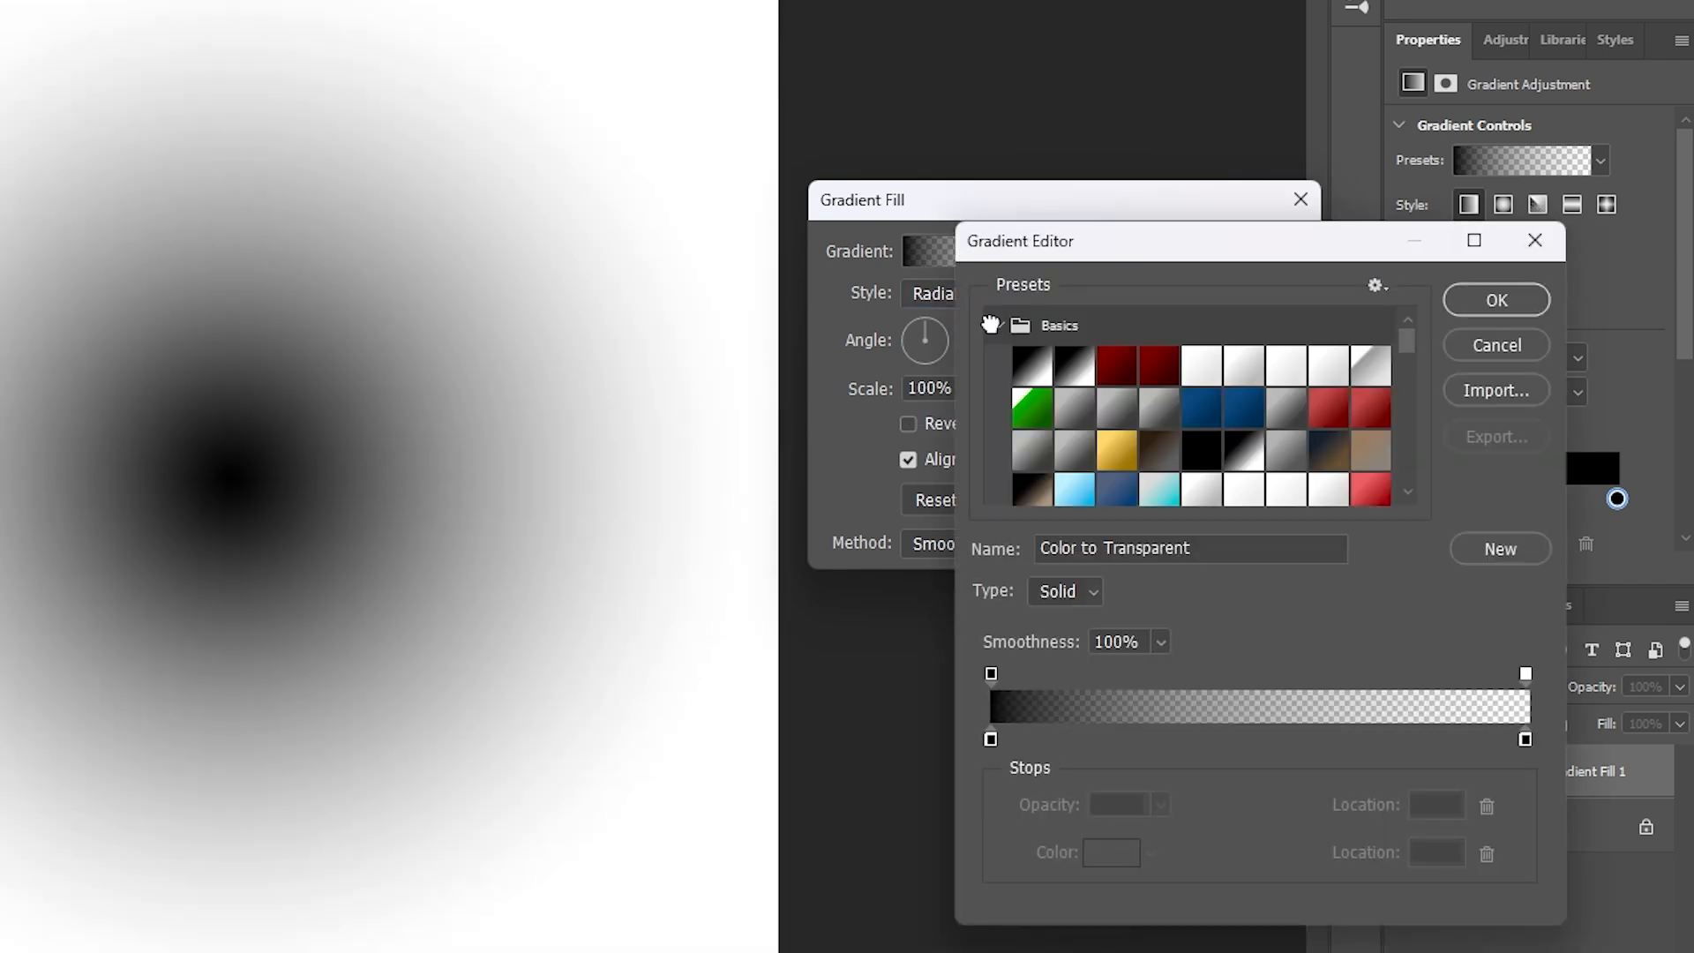
{"action": "left_click", "coordinate": [1032, 375]}
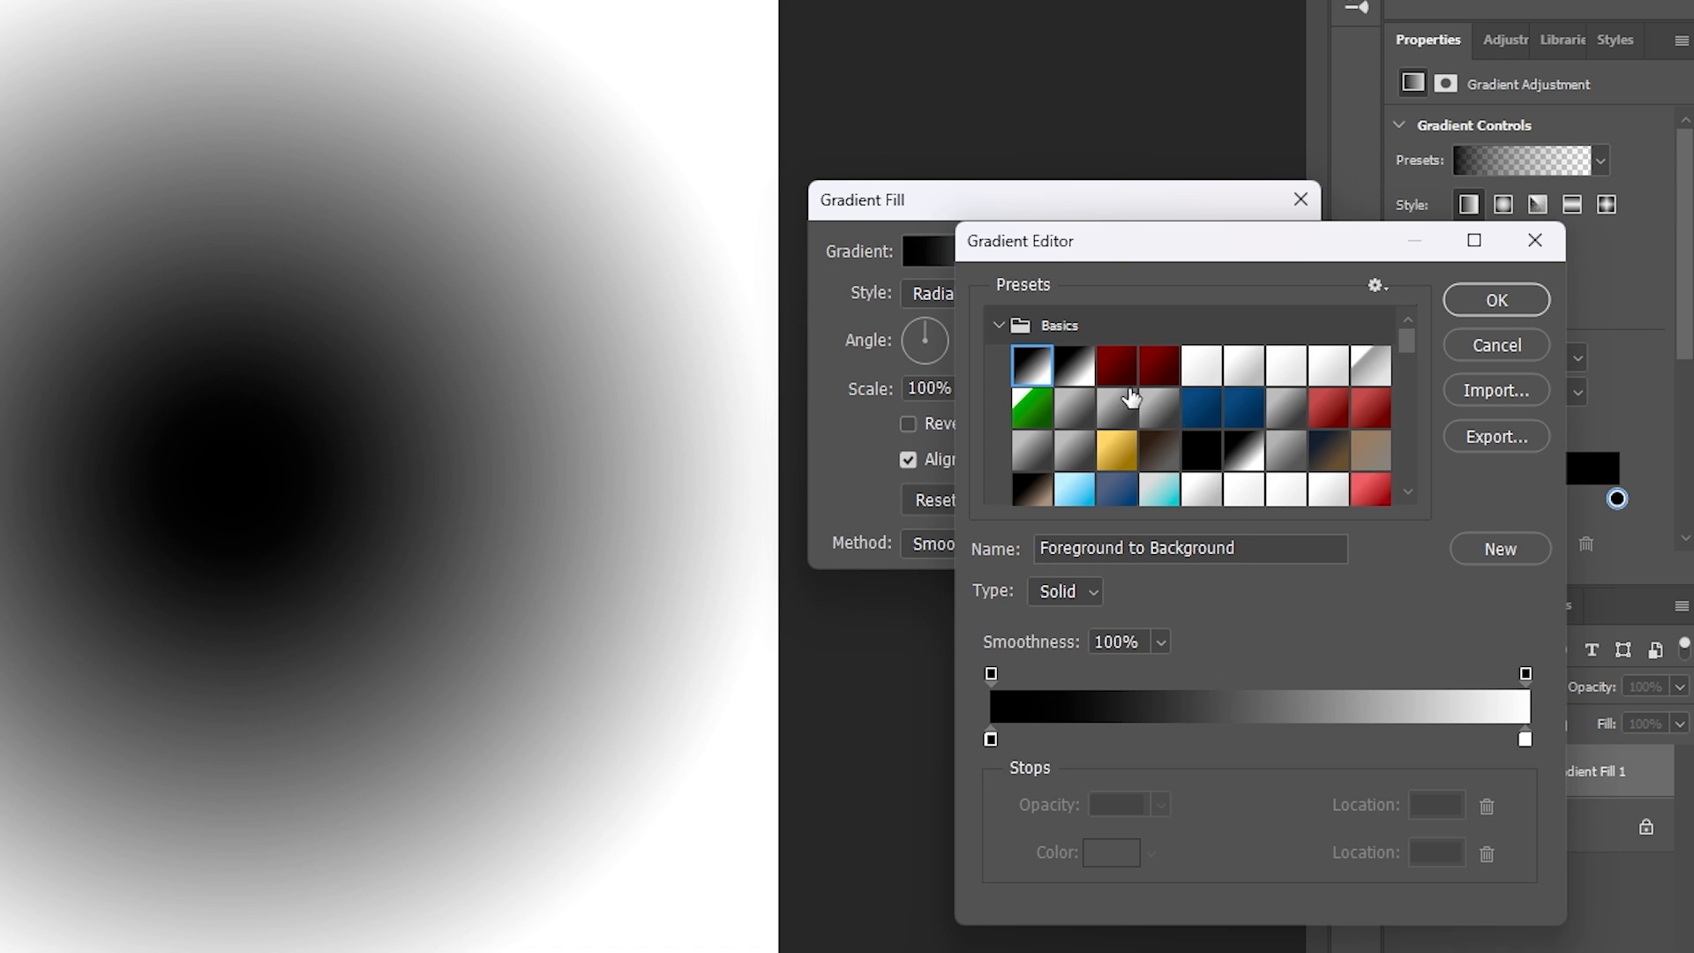
{"action": "left_click", "coordinate": [1116, 366]}
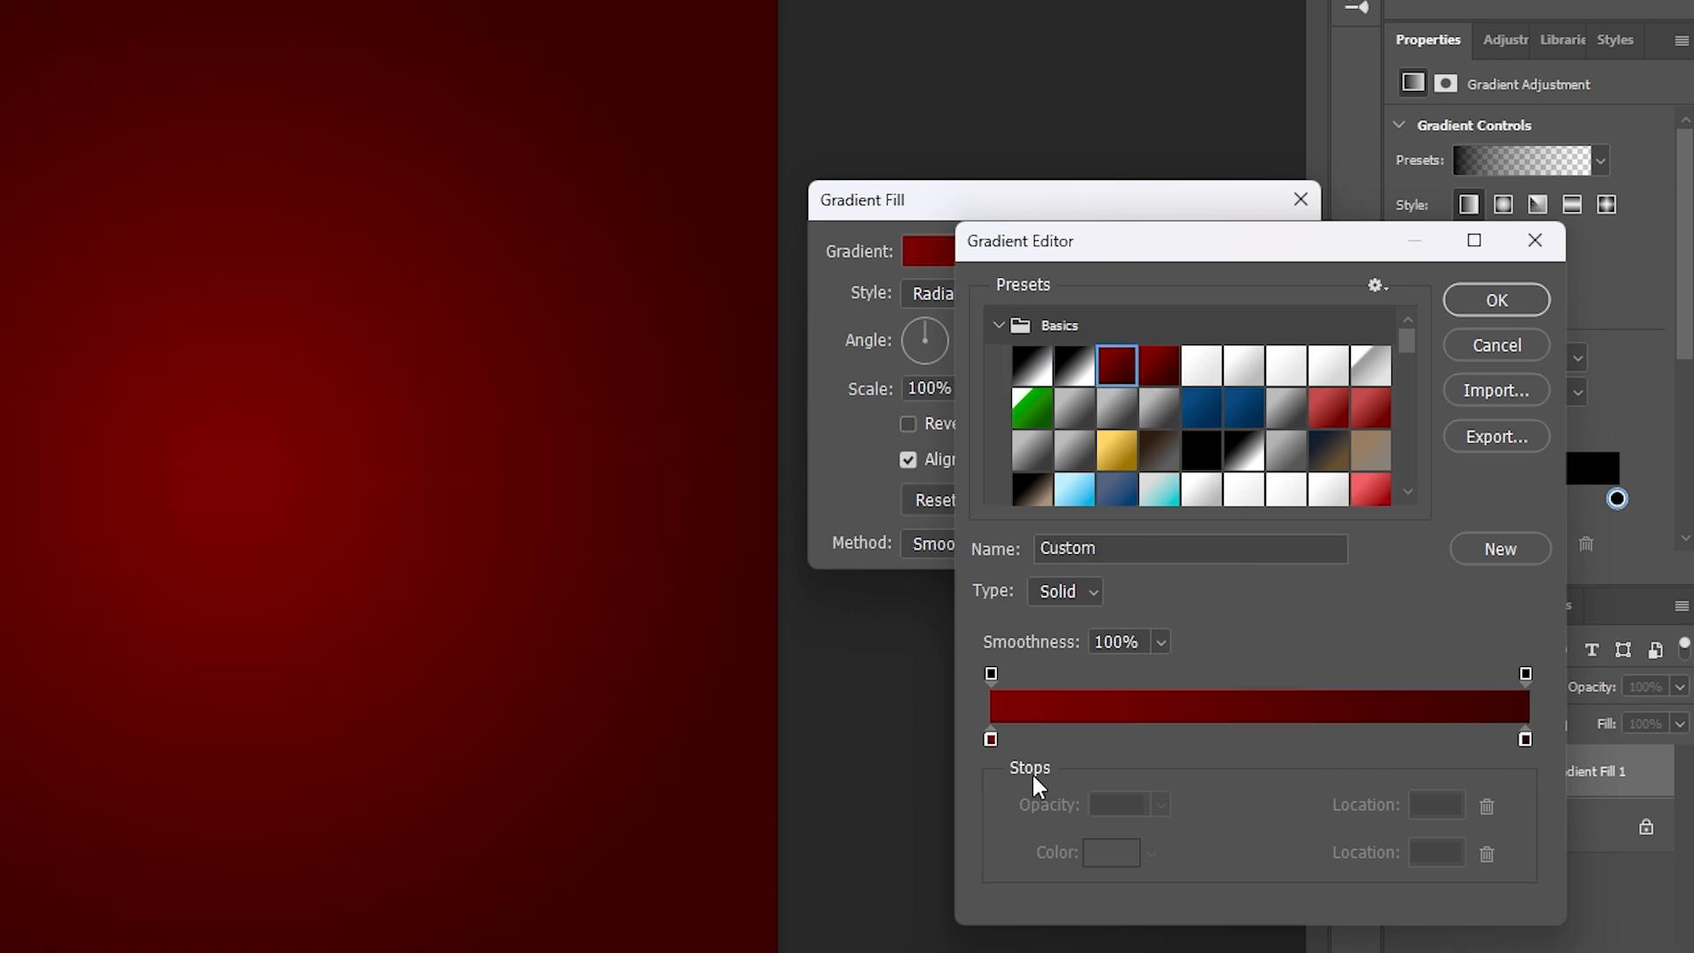
Brighten the gradient's starting colour stop to red with 0° hue, 100% saturation and 55% brightness, and accept the gradient fill
{"action": "left_click", "coordinate": [991, 739]}
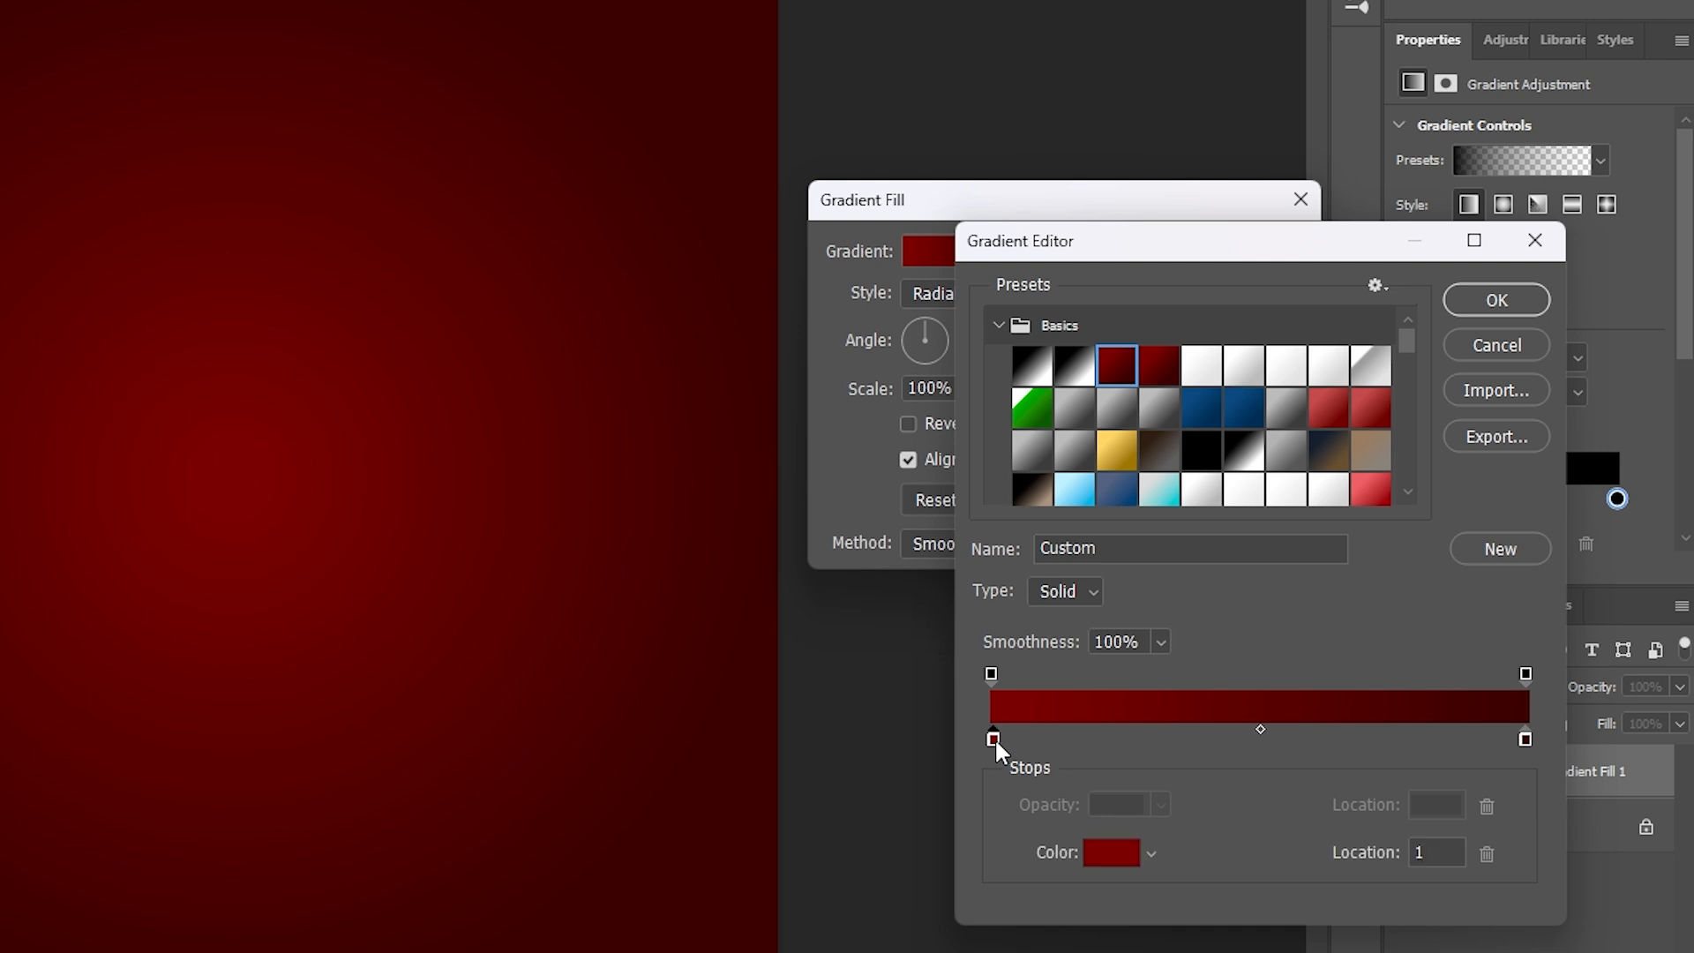
{"action": "double_click", "coordinate": [993, 737]}
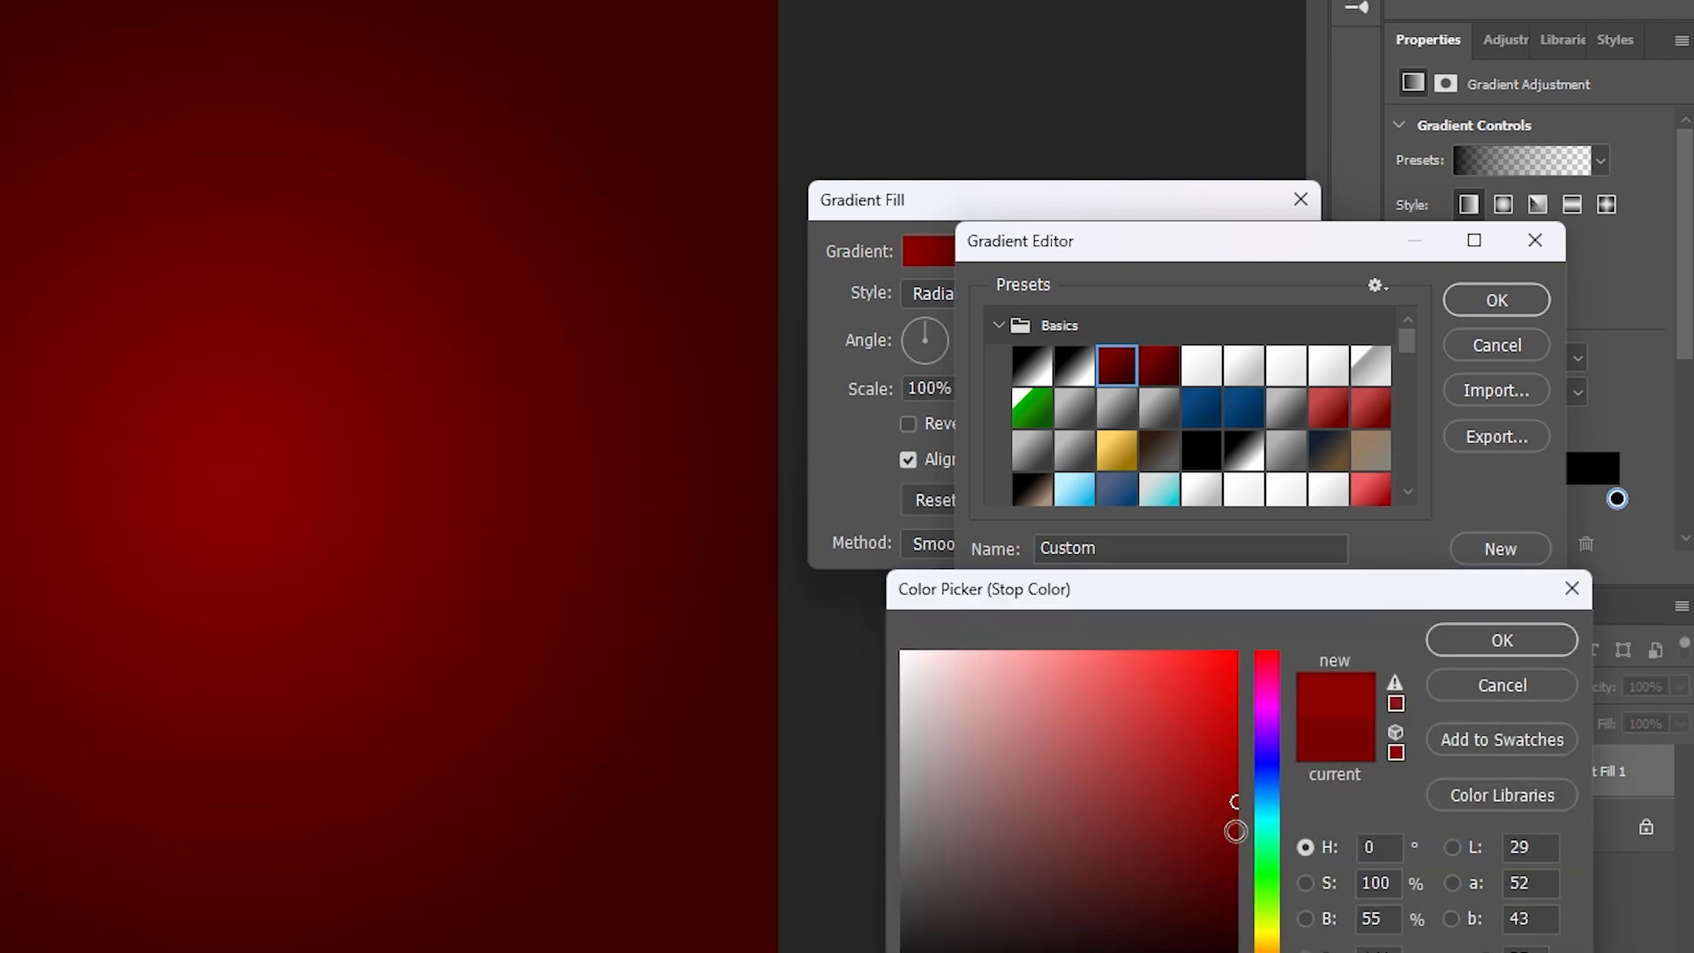
{"action": "left_click", "coordinate": [1516, 642]}
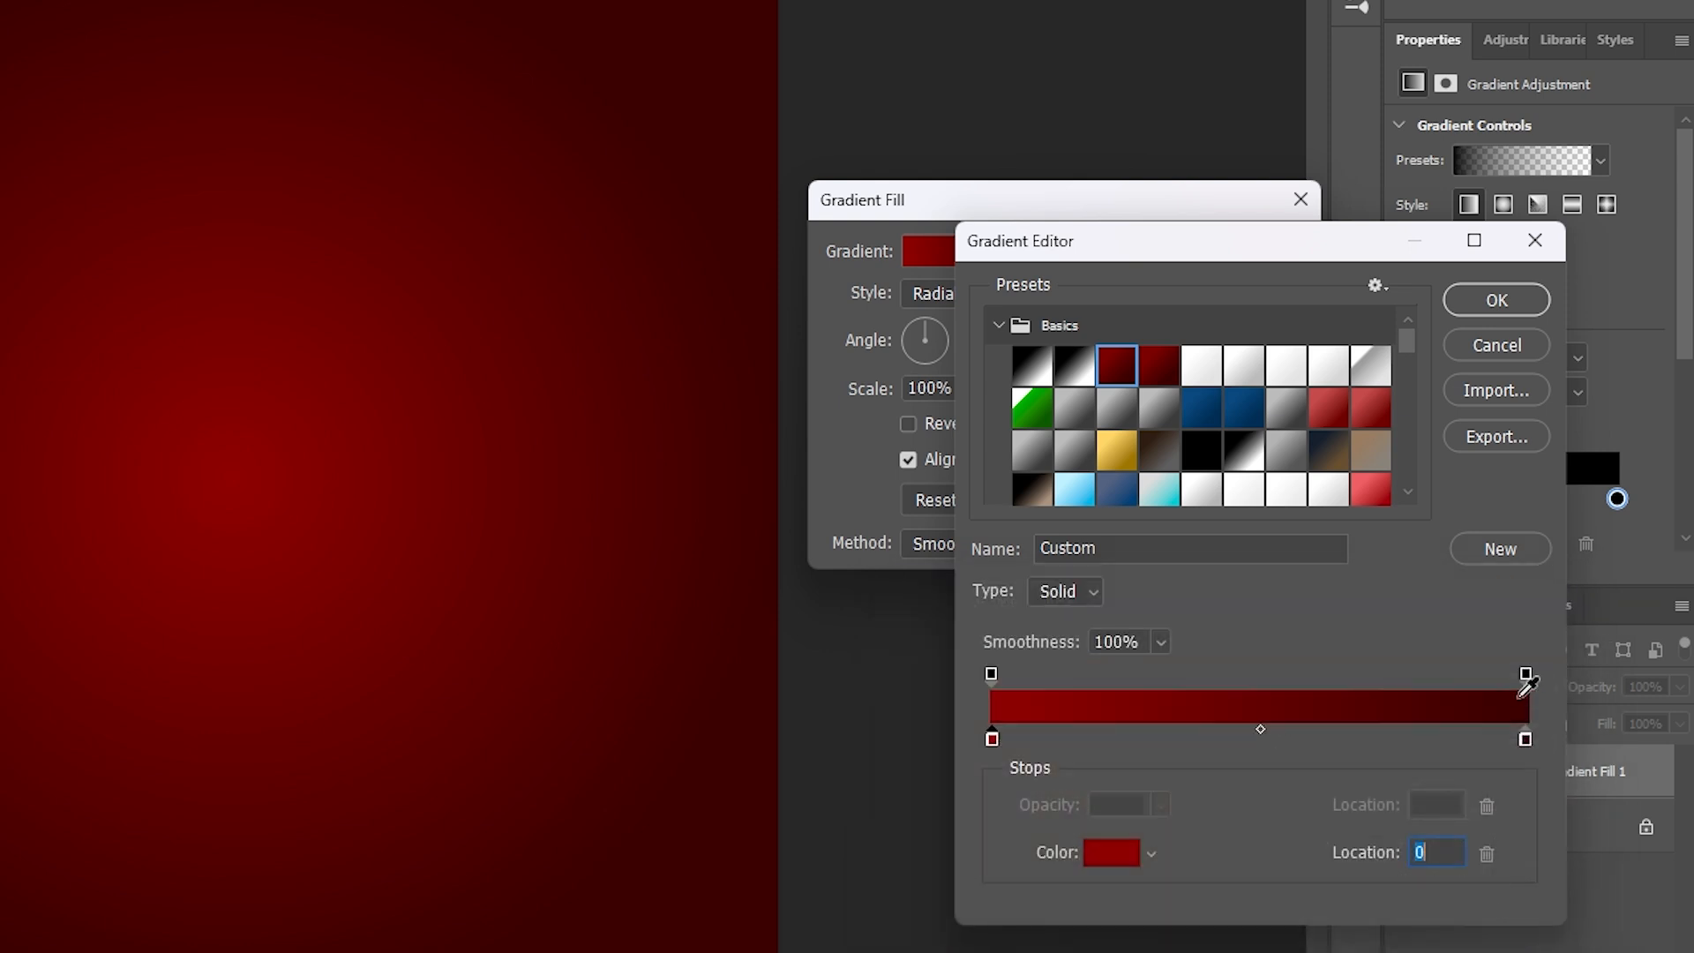
{"action": "left_click", "coordinate": [1500, 299]}
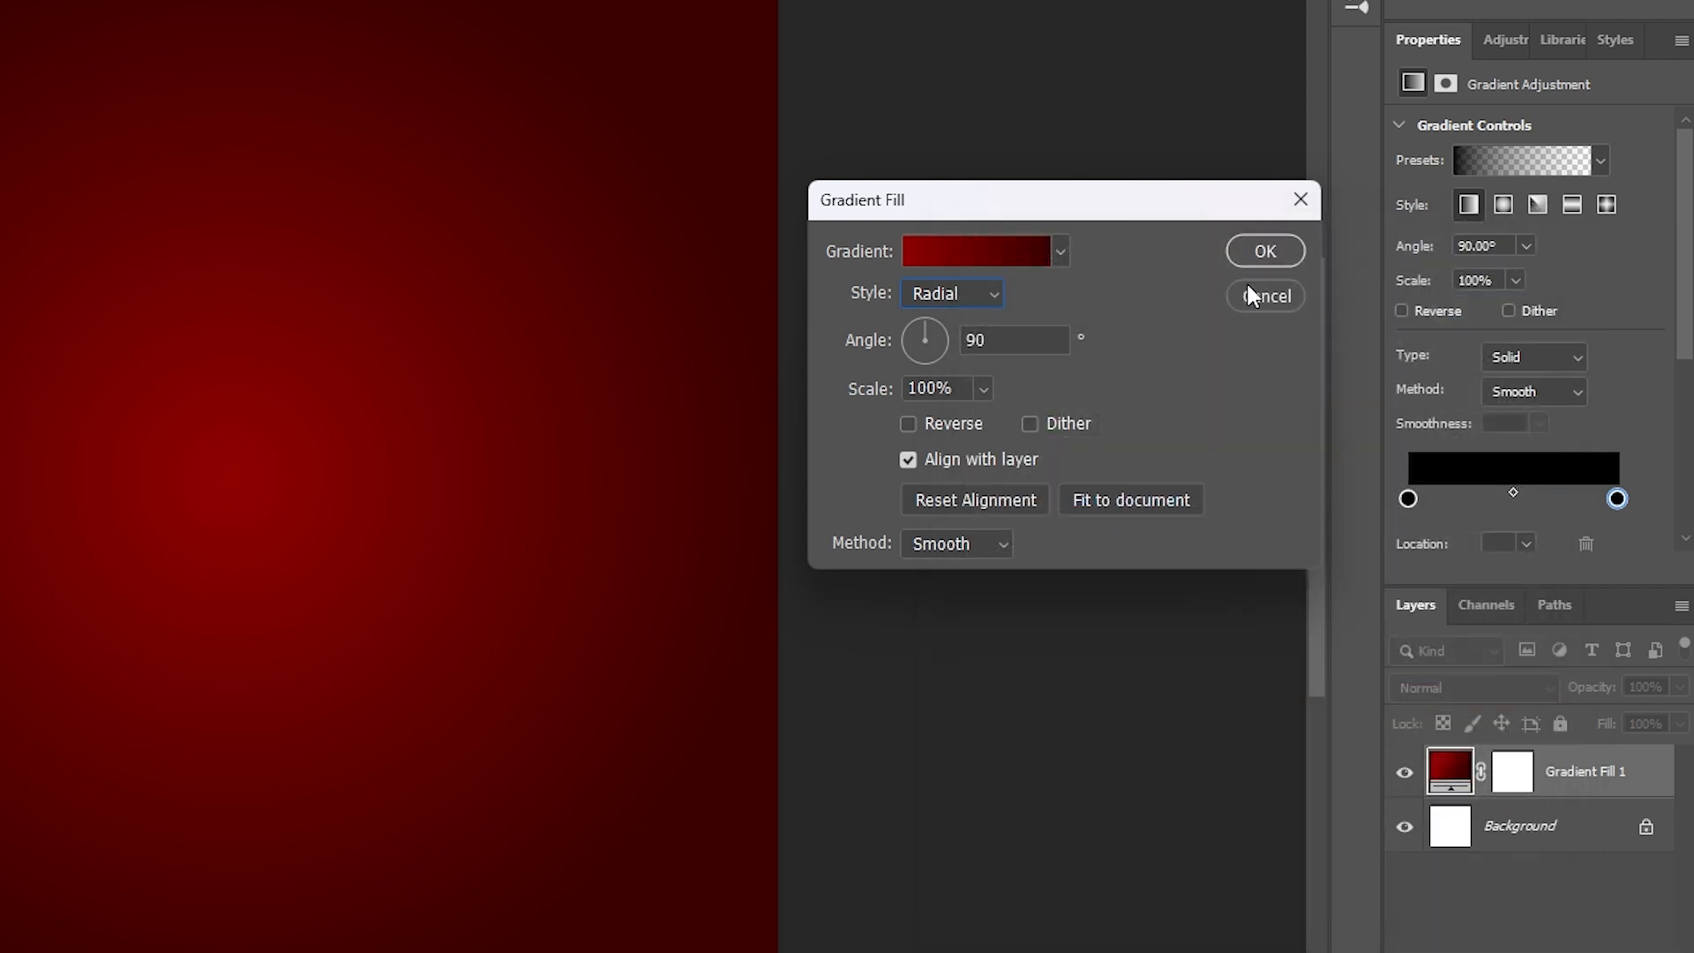
{"action": "left_click", "coordinate": [1265, 252]}
{"action": "left_click", "coordinate": [1077, 667]}
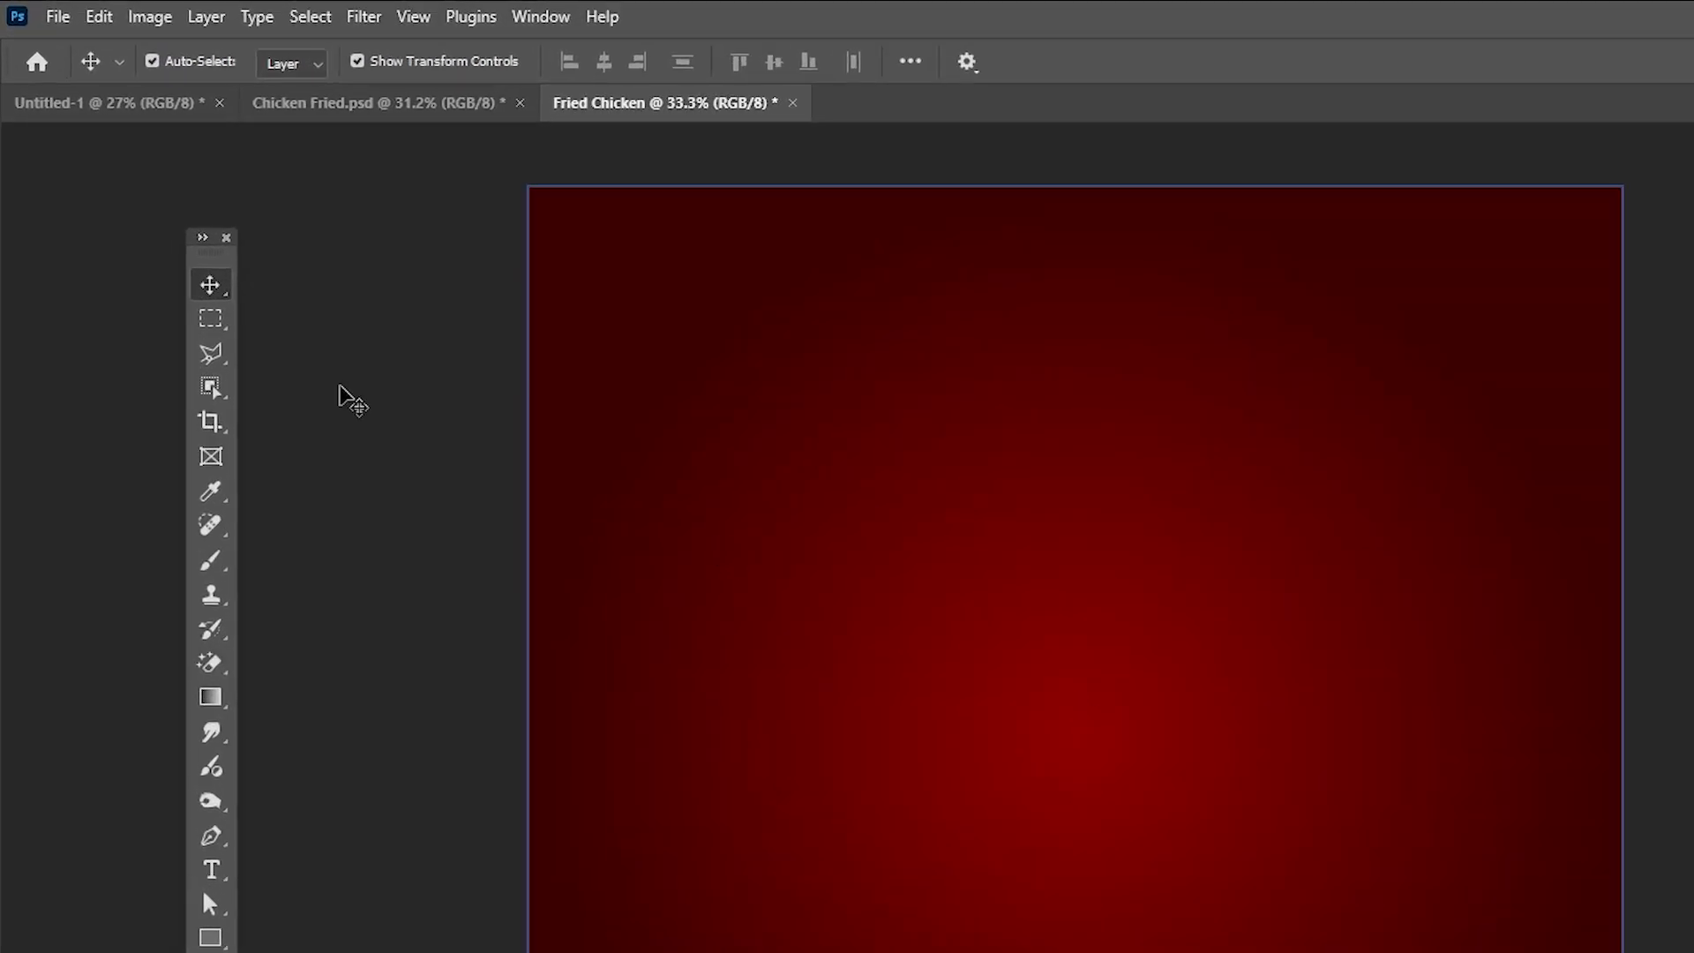
Place Floor.png from the Fried Chicken 2 folder as an embedded image
{"action": "left_click", "coordinate": [39, 10]}
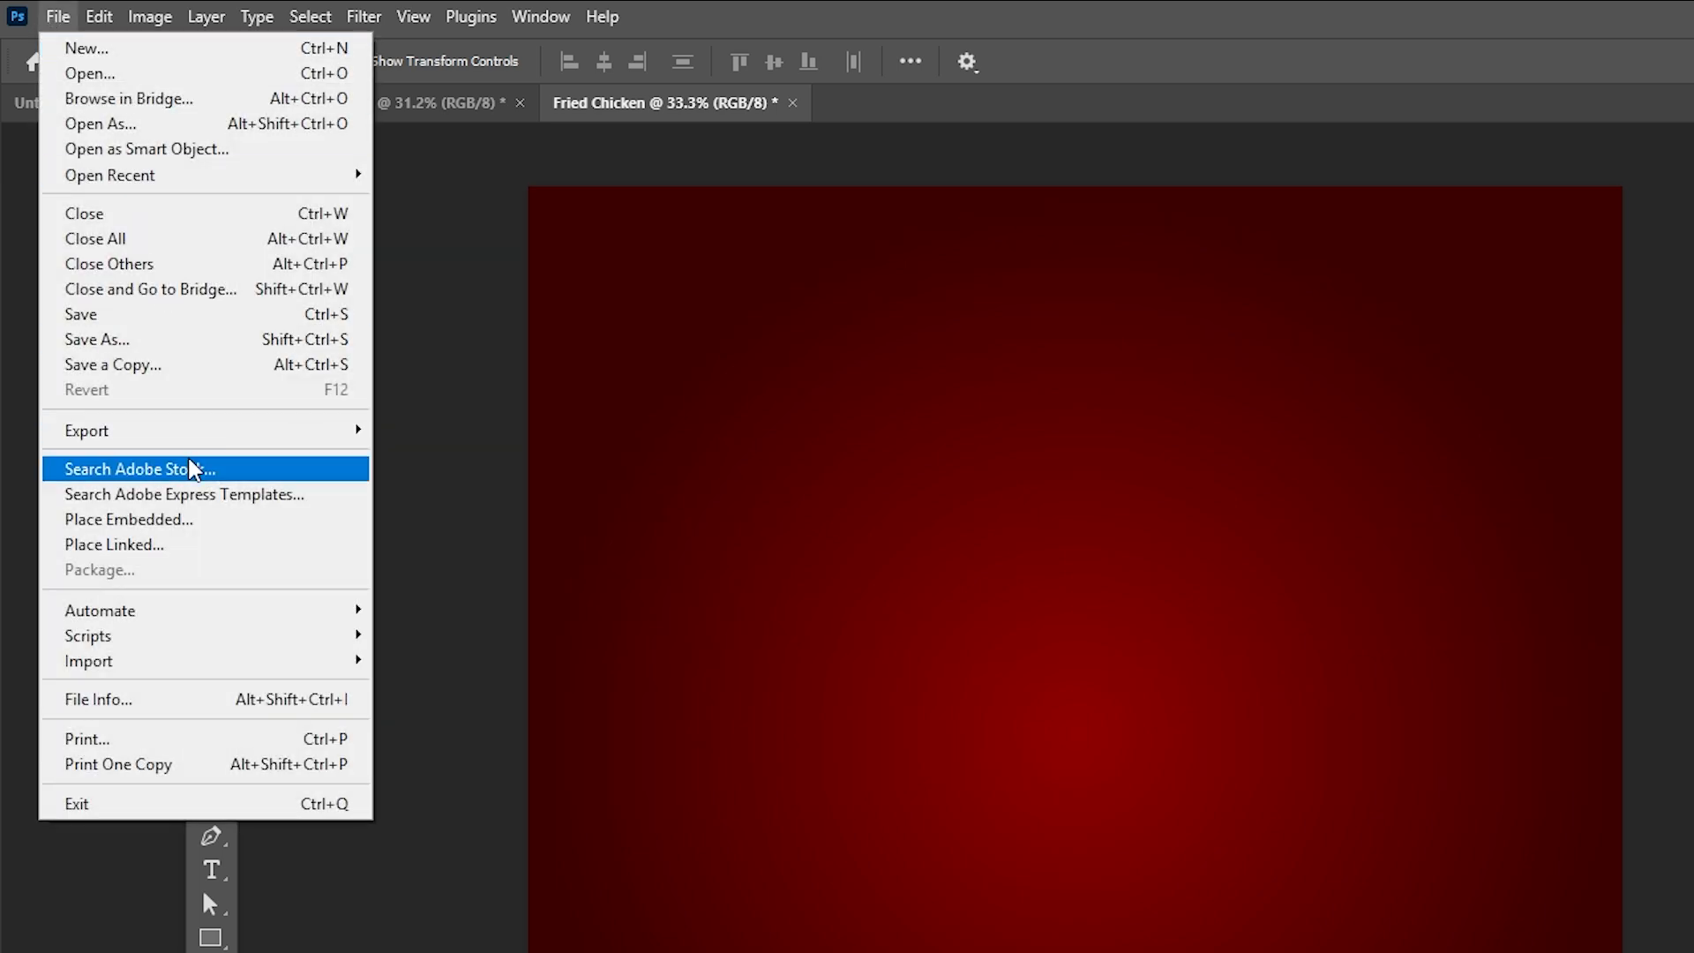
{"action": "left_click", "coordinate": [230, 533]}
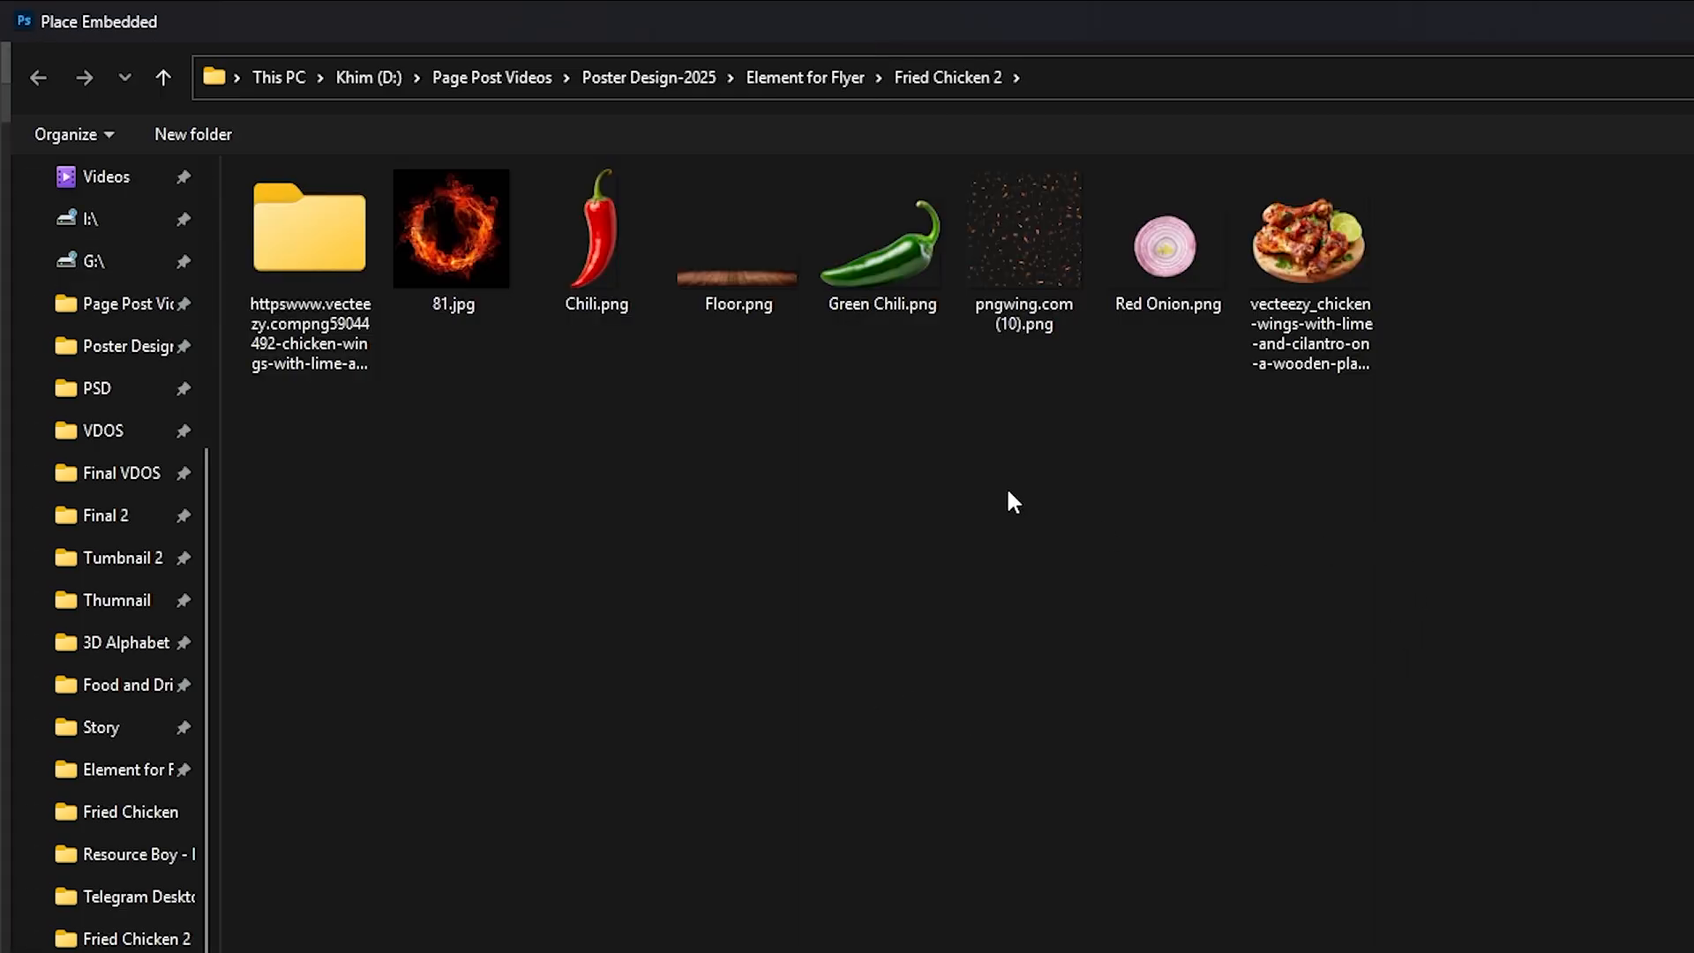
{"action": "left_click", "coordinate": [697, 296]}
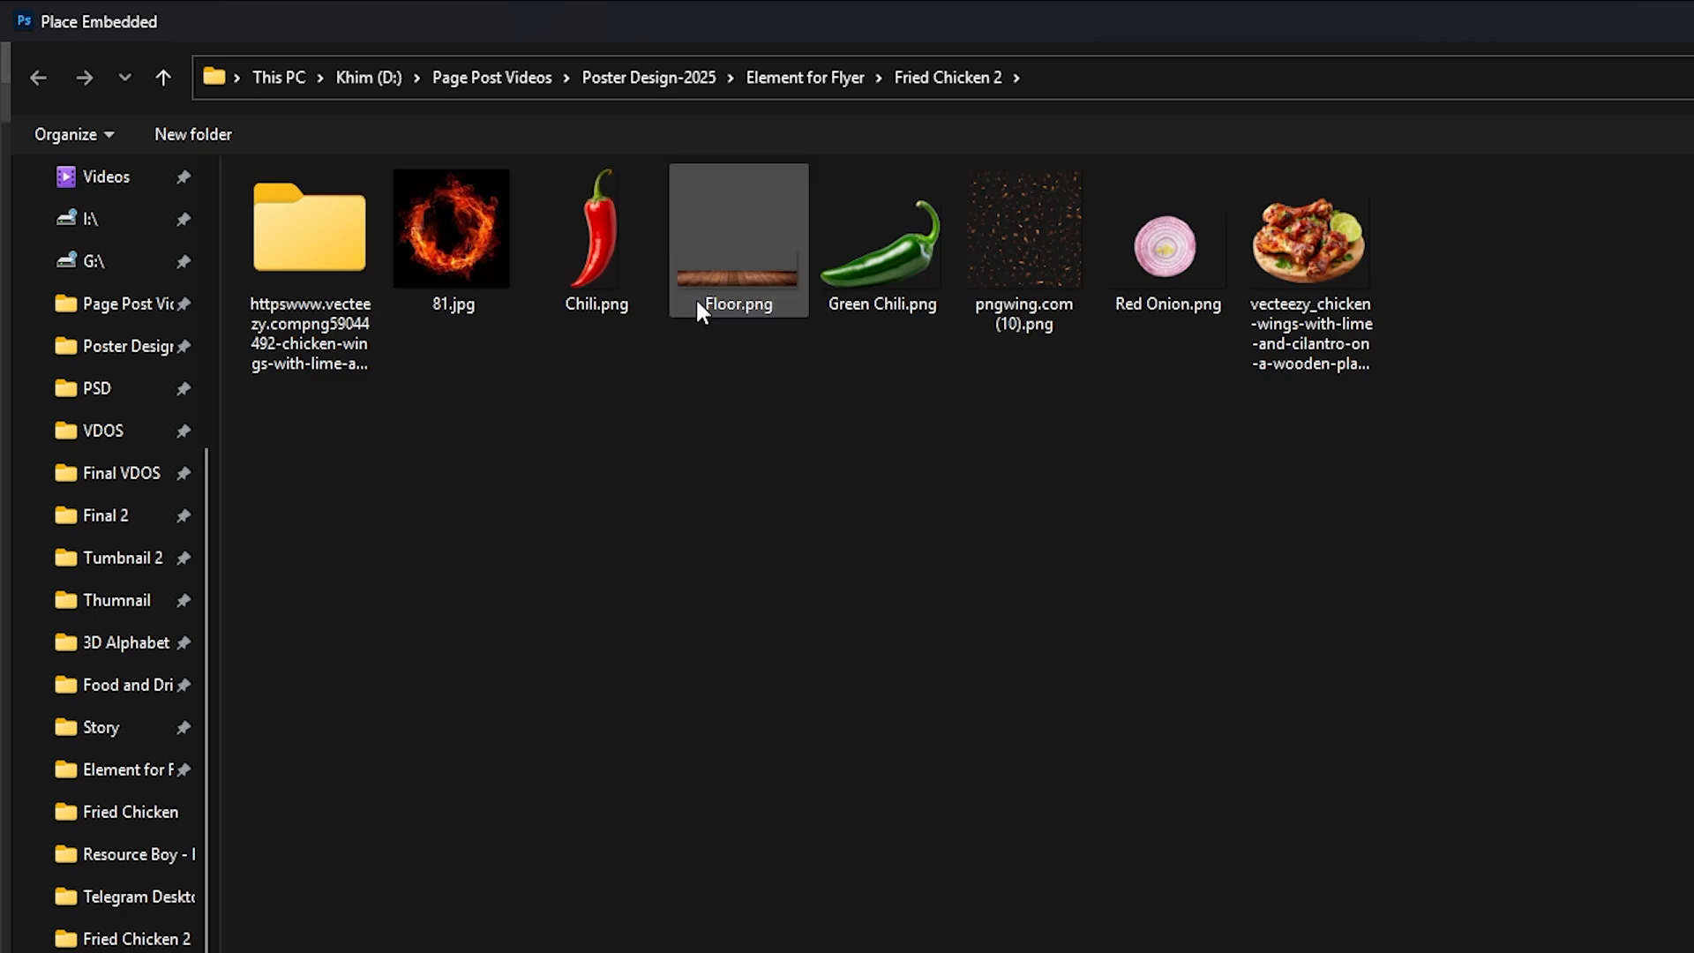
{"action": "double_click", "coordinate": [697, 296]}
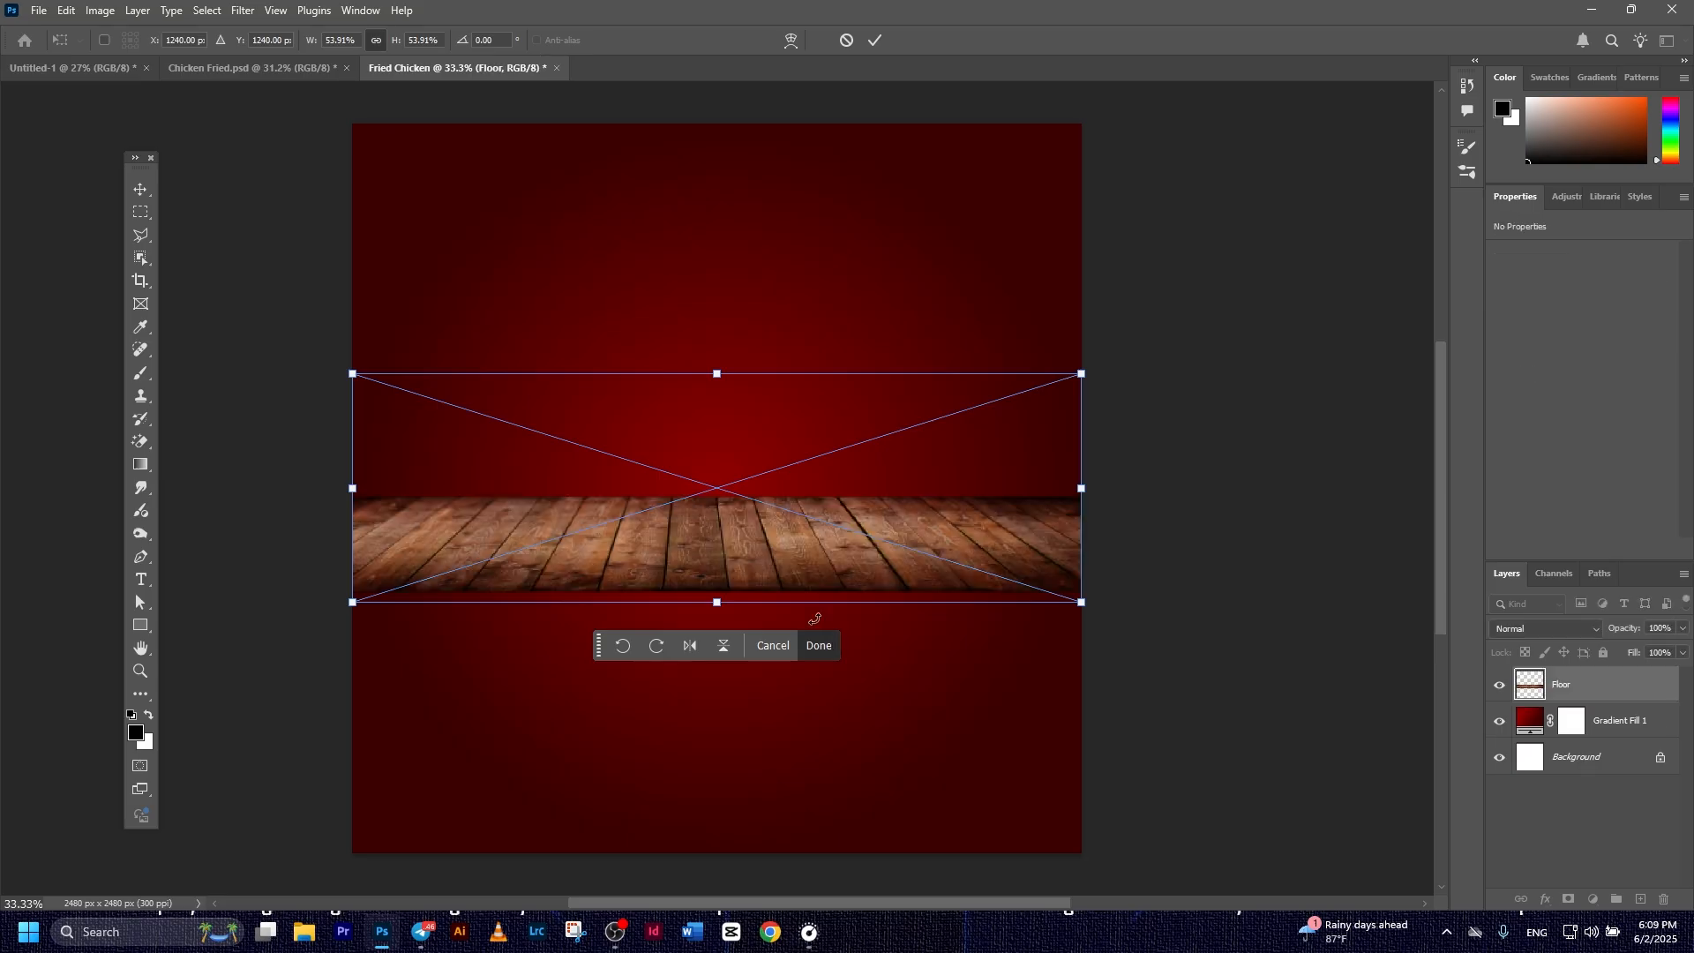
Move the wooden floor to the canvas's lower edge and stretch it upward to about 805 px tall
{"action": "left_click_drag", "start_coordinate": [782, 556], "coordinate": [780, 780]}
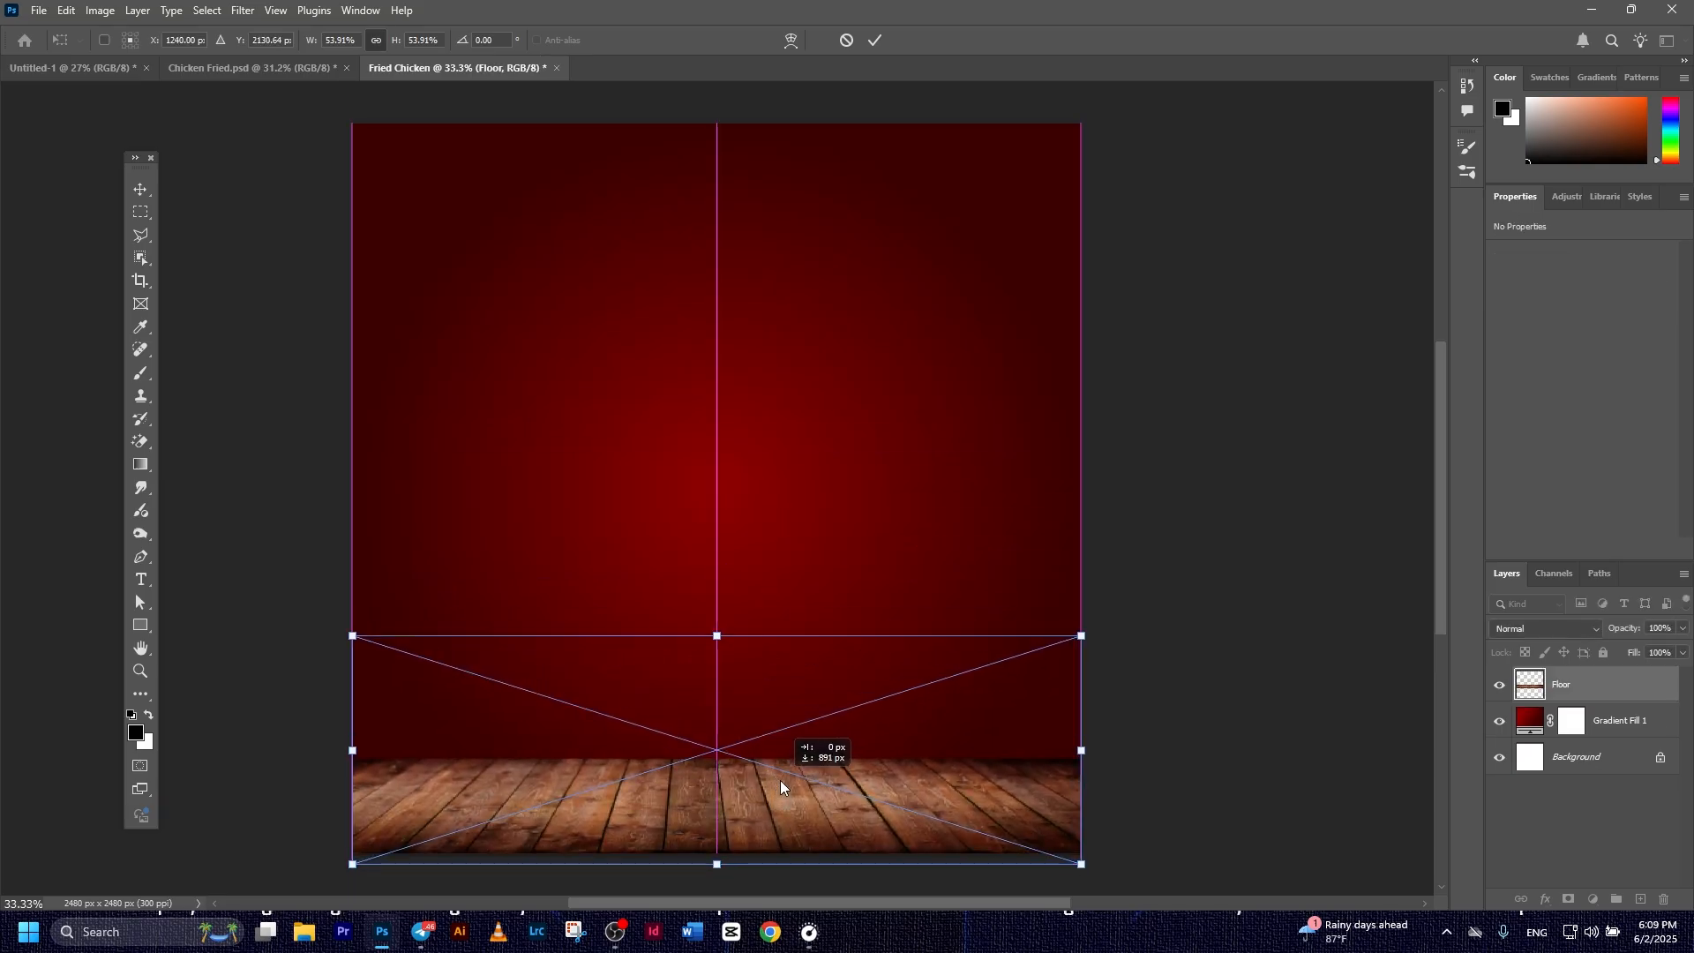
{"action": "left_click_drag", "start_coordinate": [716, 634], "coordinate": [714, 304]}
{"action": "left_click", "coordinate": [874, 39]}
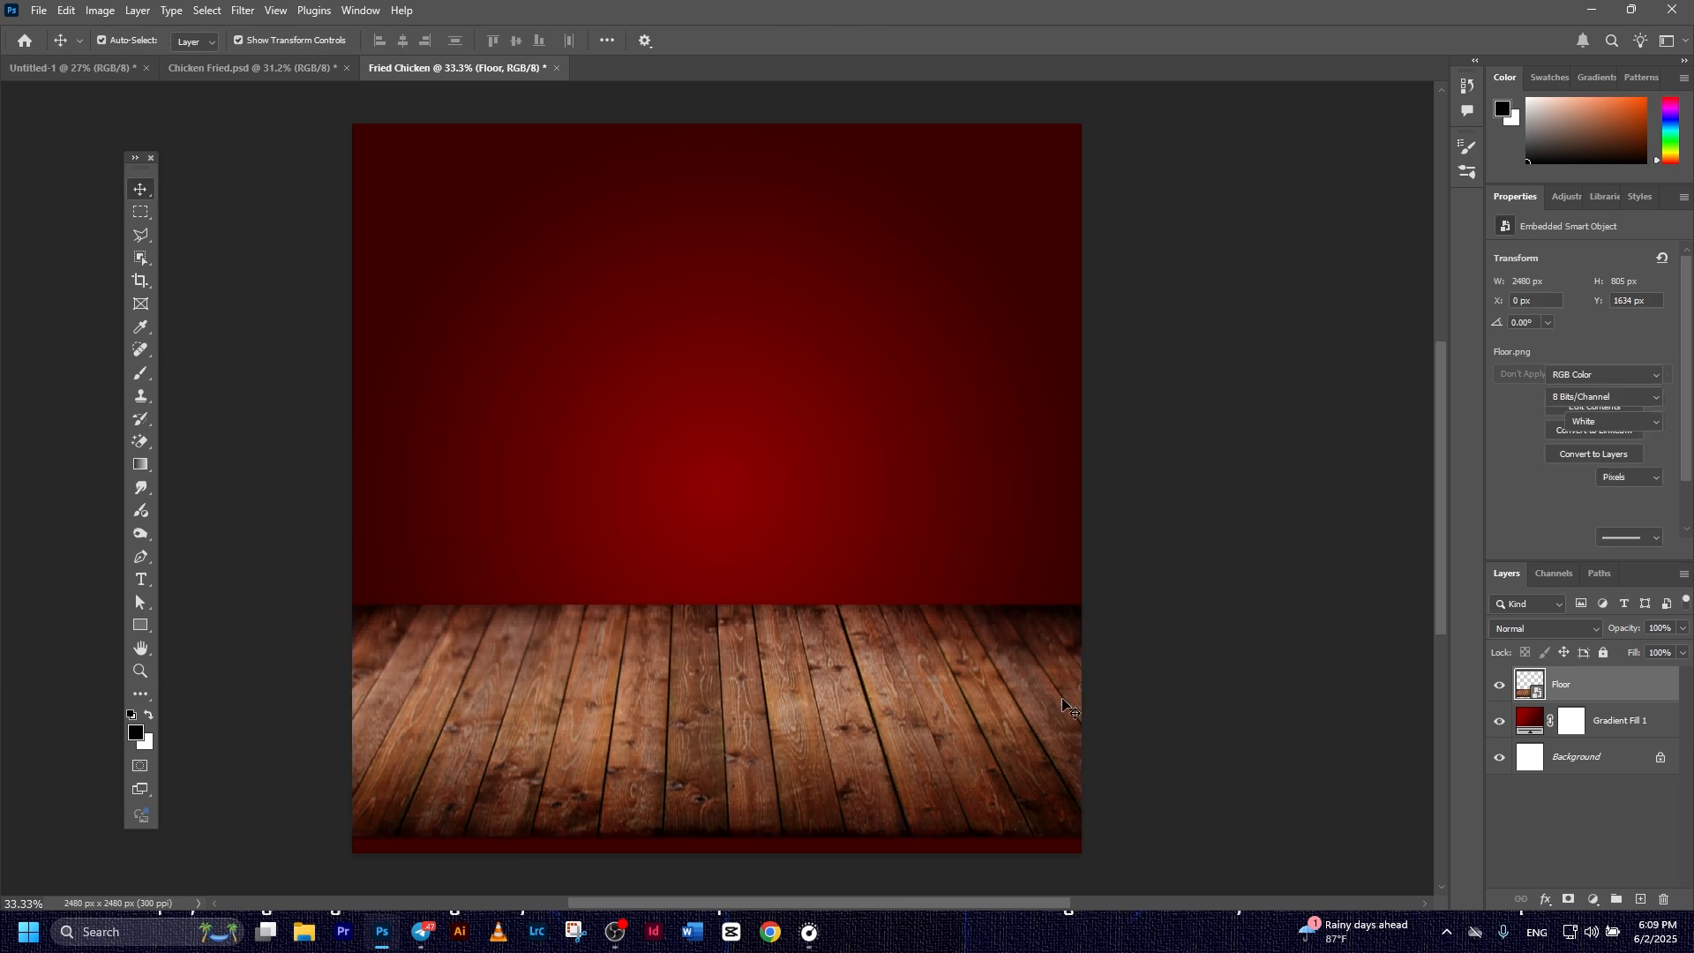
{"action": "left_click_drag", "start_coordinate": [955, 724], "coordinate": [955, 736]}
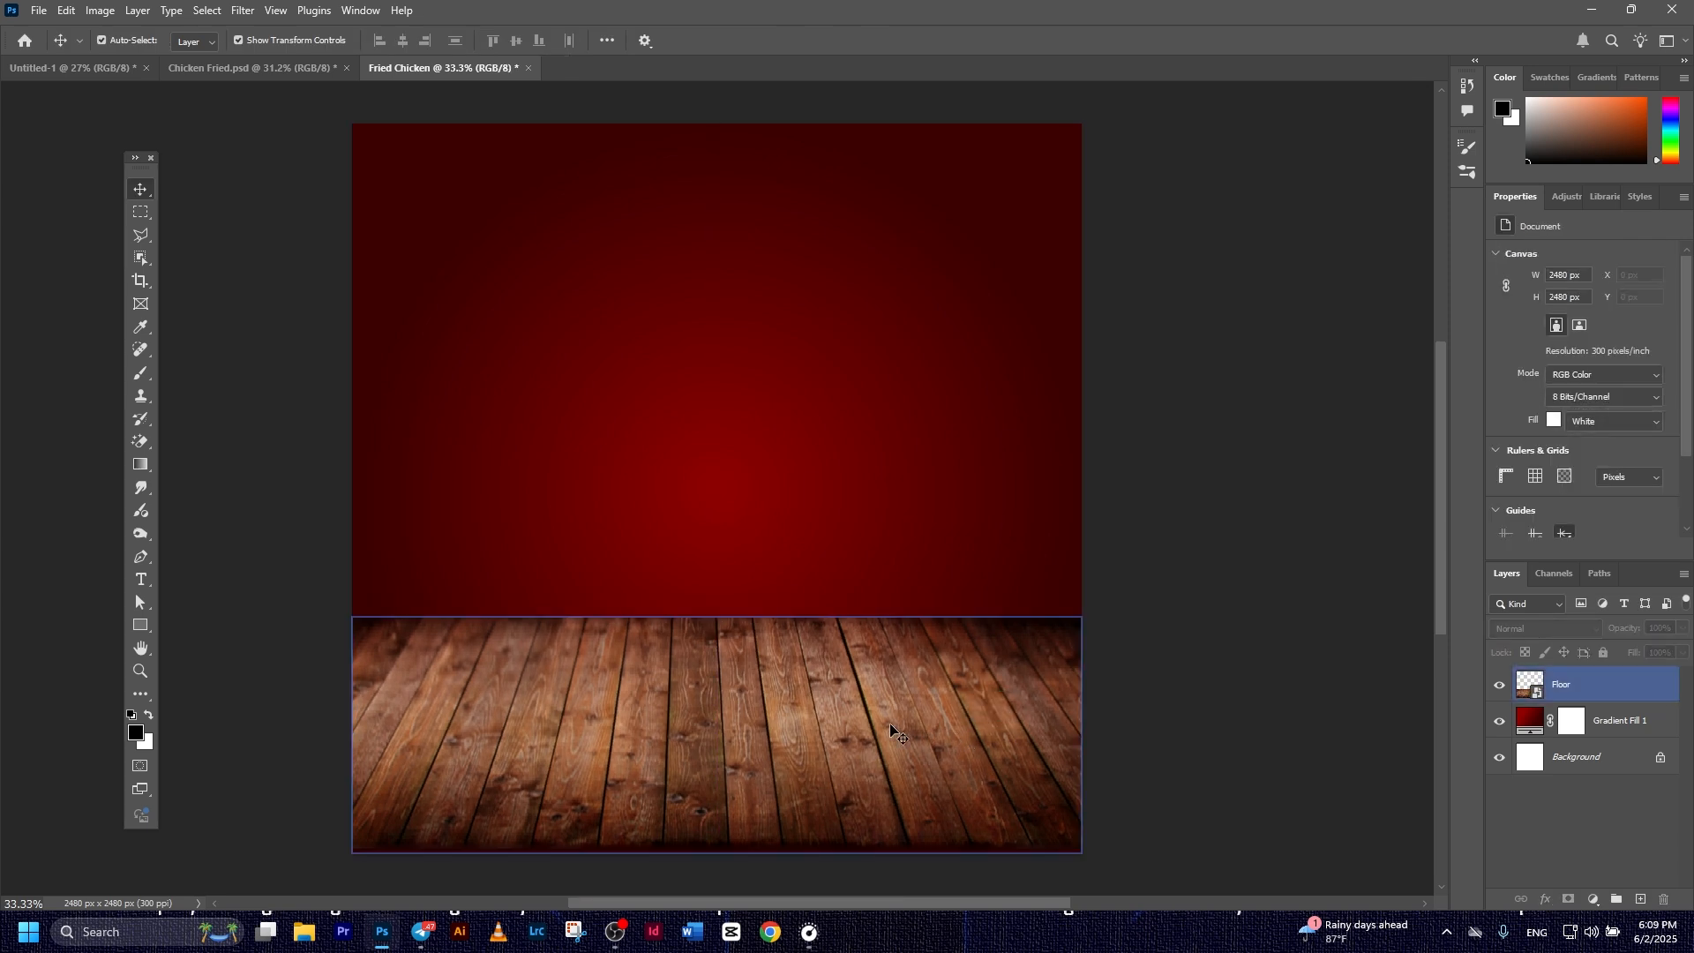
Free-transform the floor again, stretching it upward to about 872 px tall
{"action": "key", "text": "ctrl+t"}
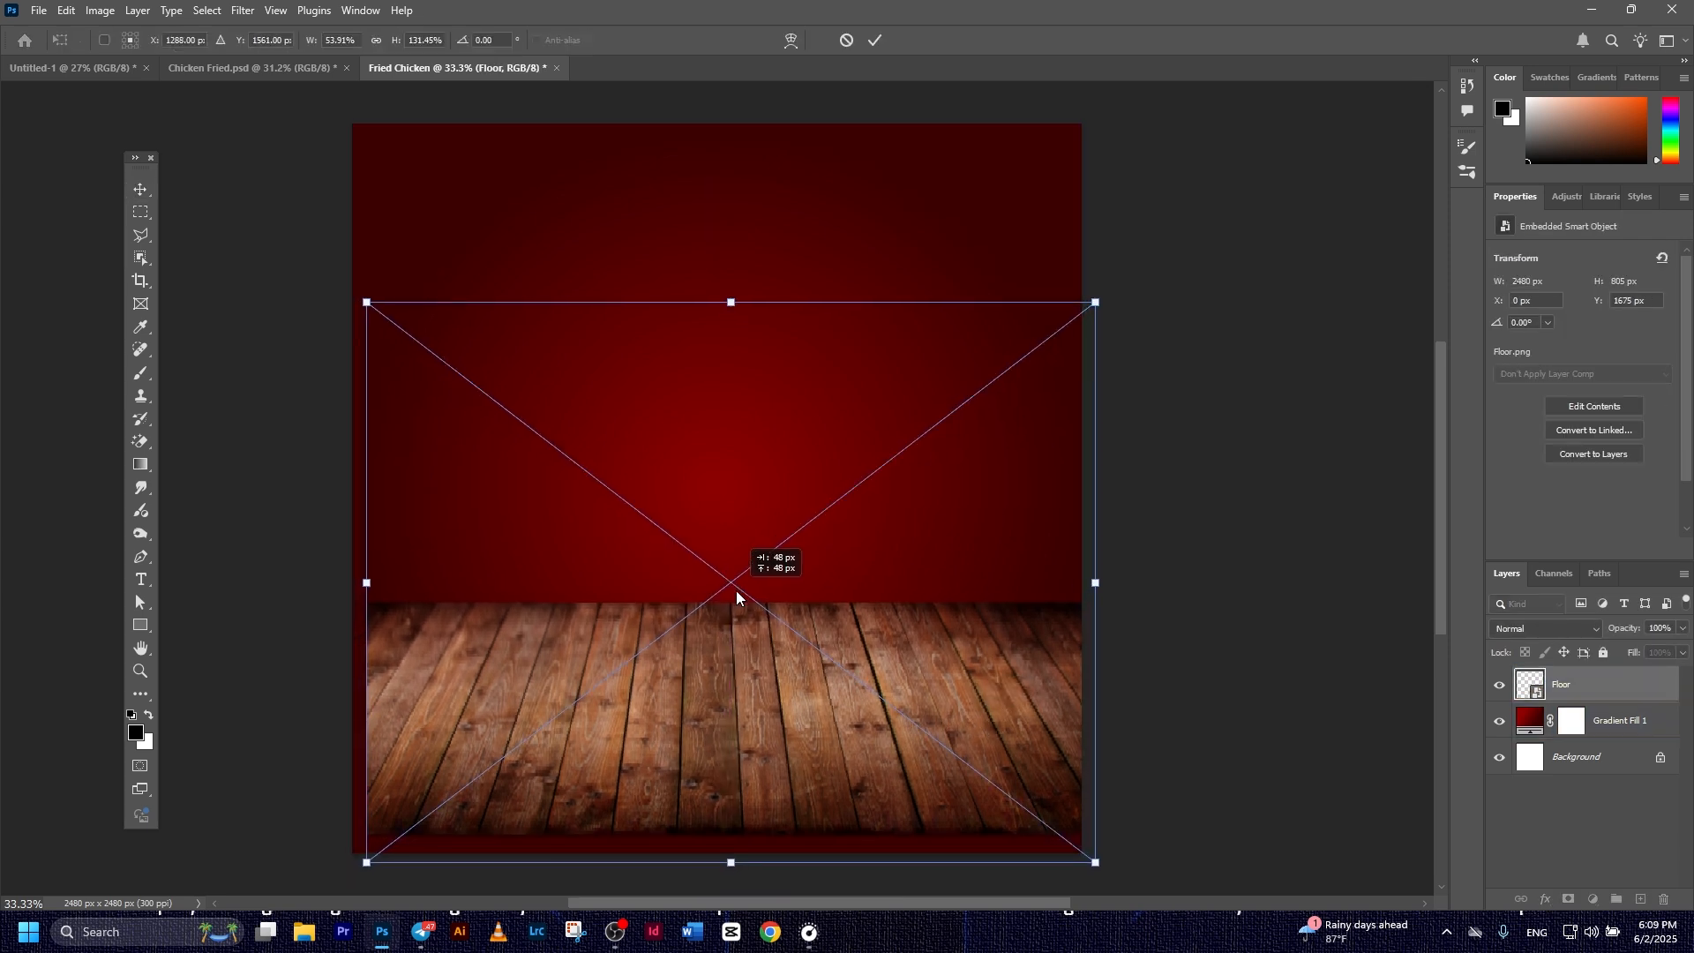
{"action": "left_click_drag", "start_coordinate": [719, 322], "coordinate": [727, 274]}
{"action": "left_click", "coordinate": [875, 40]}
{"action": "left_click", "coordinate": [1253, 461]}
{"action": "left_click", "coordinate": [798, 722]}
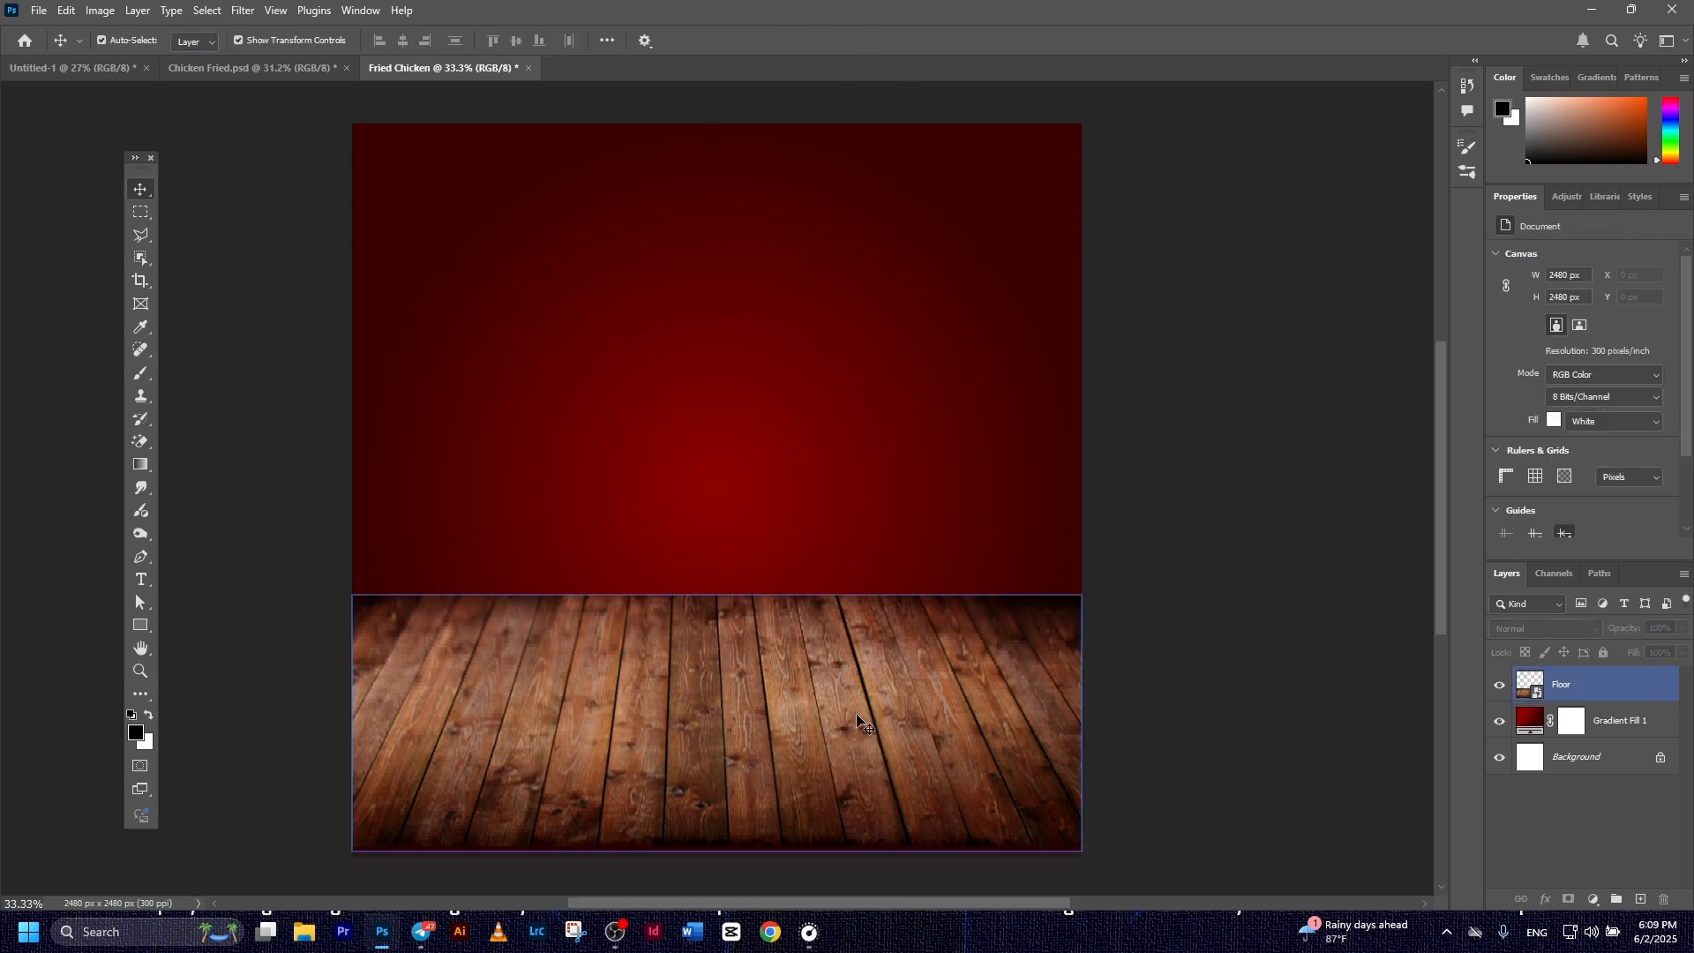
Nudge the floor slightly down to about Y 1620 px so it covers the canvas's lower edge
{"action": "left_click", "coordinate": [1184, 593]}
{"action": "left_click_drag", "start_coordinate": [840, 794], "coordinate": [840, 802]}
{"action": "left_click", "coordinate": [1147, 787]}
{"action": "left_click", "coordinate": [986, 747]}
{"action": "left_click_drag", "start_coordinate": [987, 746], "coordinate": [986, 748]}
{"action": "left_click", "coordinate": [1267, 742]}
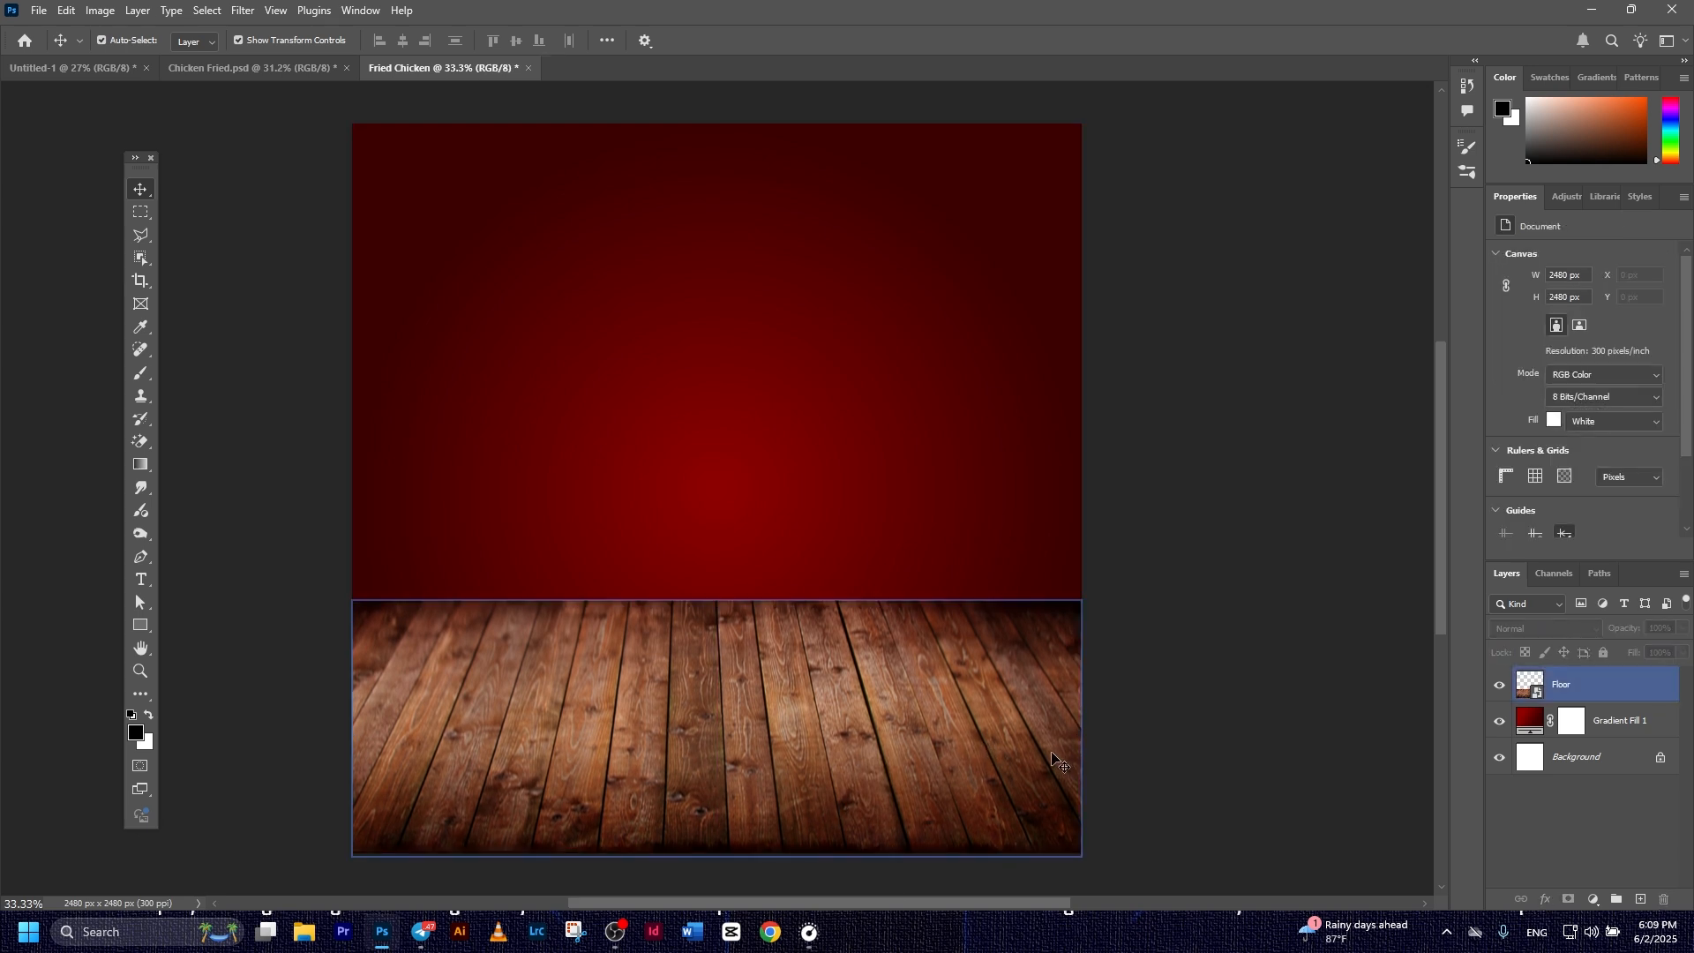
Add a layer mask to the Floor layer and choose the Soft Round brush for painting on it
{"action": "left_click", "coordinate": [1603, 686]}
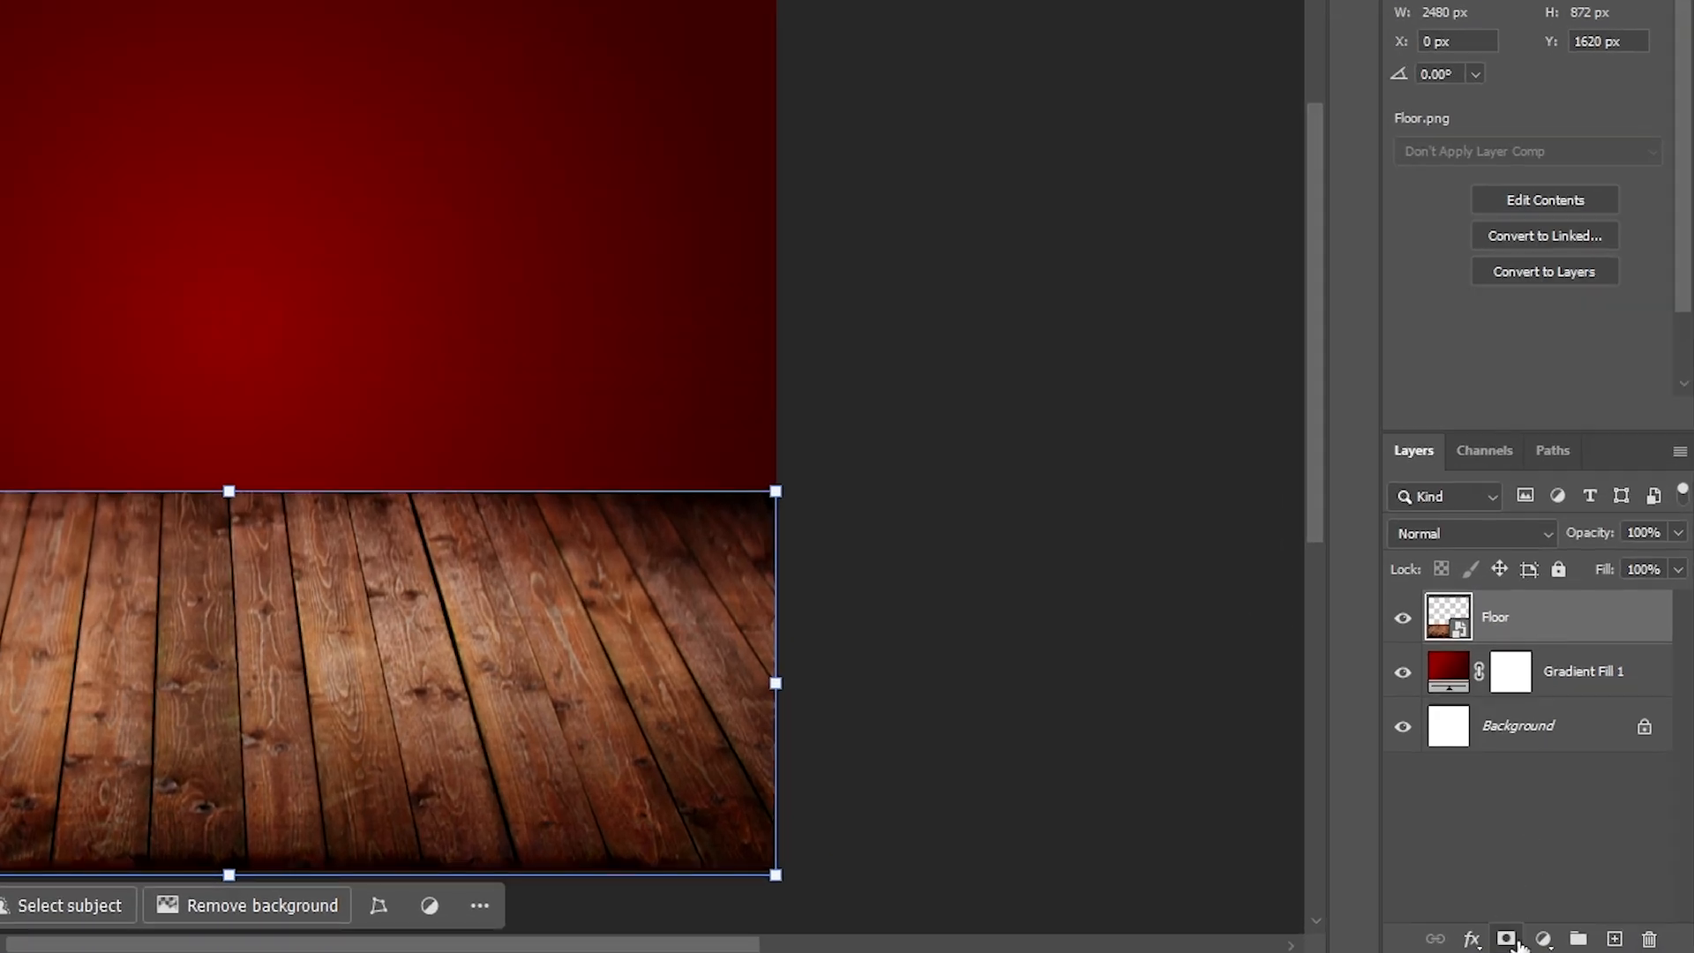
{"action": "left_click", "coordinate": [1507, 939]}
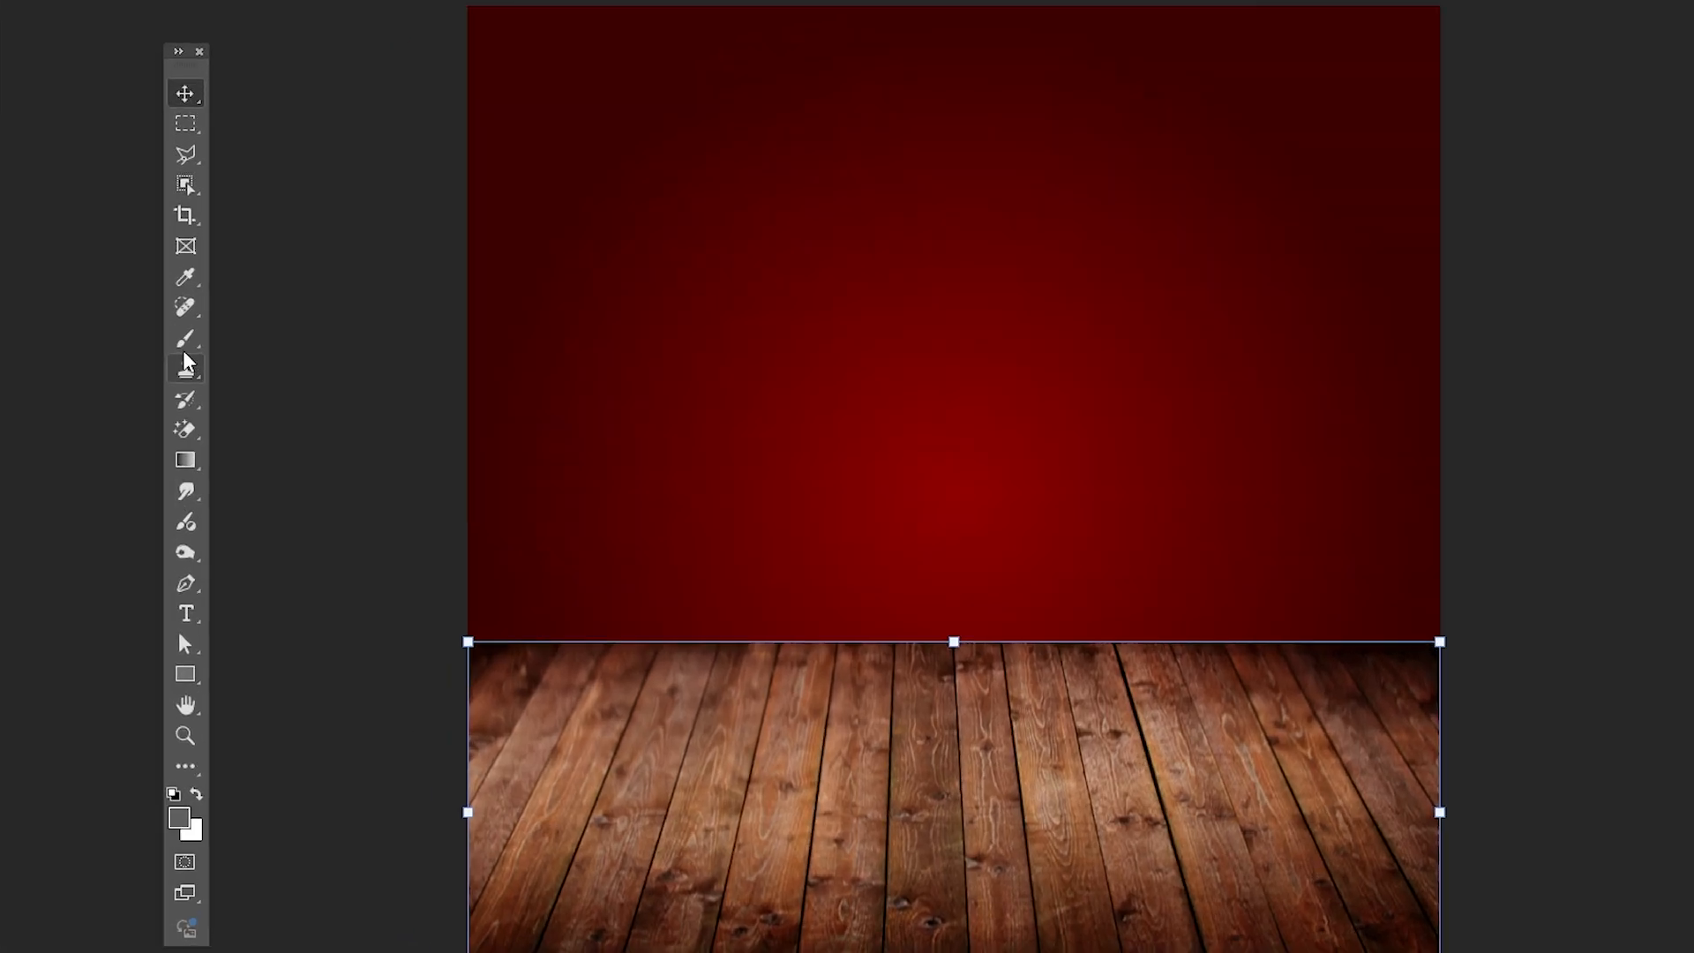
{"action": "left_click", "coordinate": [140, 372]}
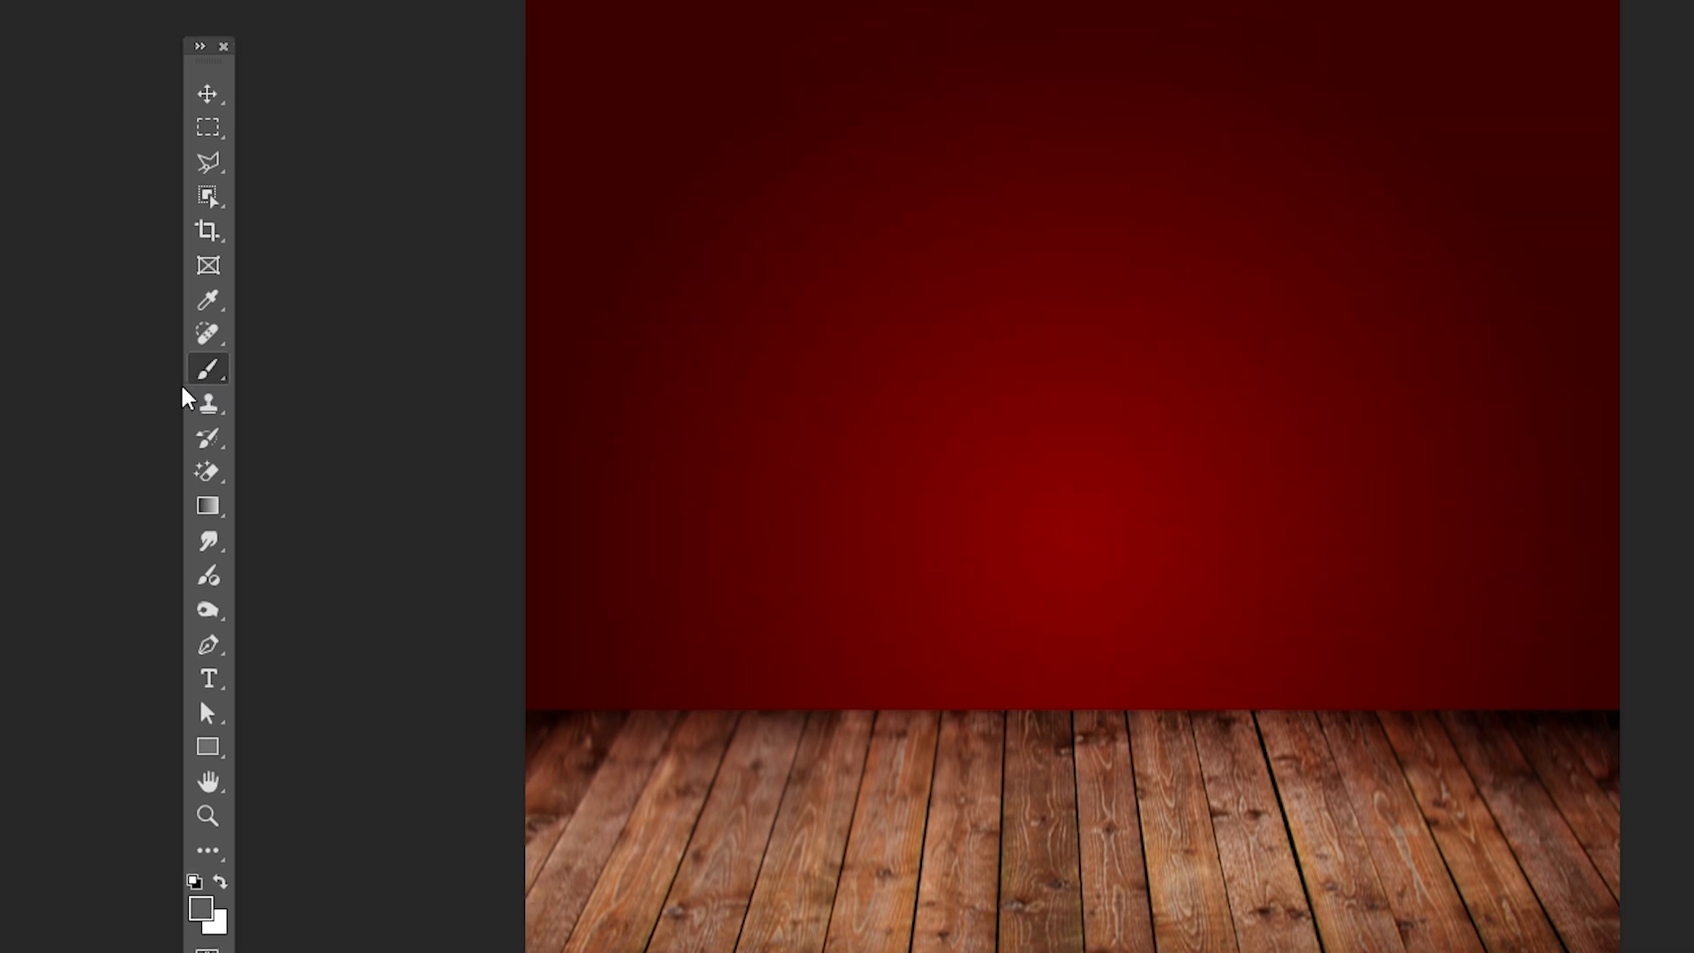
{"action": "left_click", "coordinate": [189, 60]}
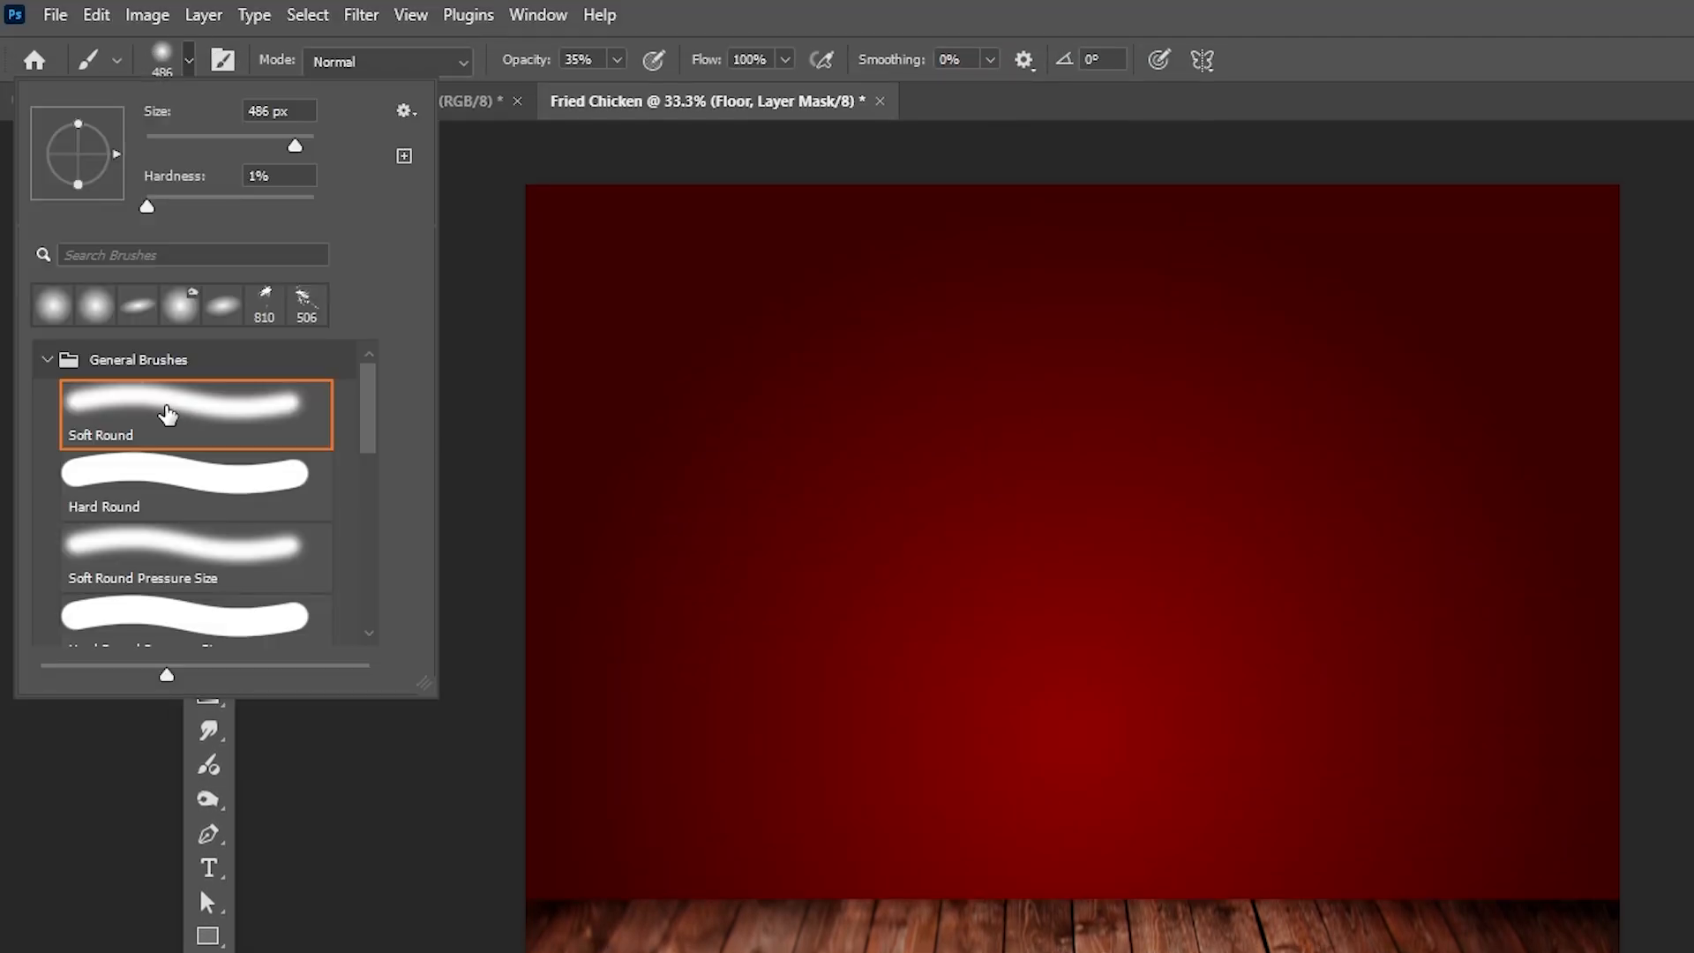
{"action": "left_click", "coordinate": [168, 412]}
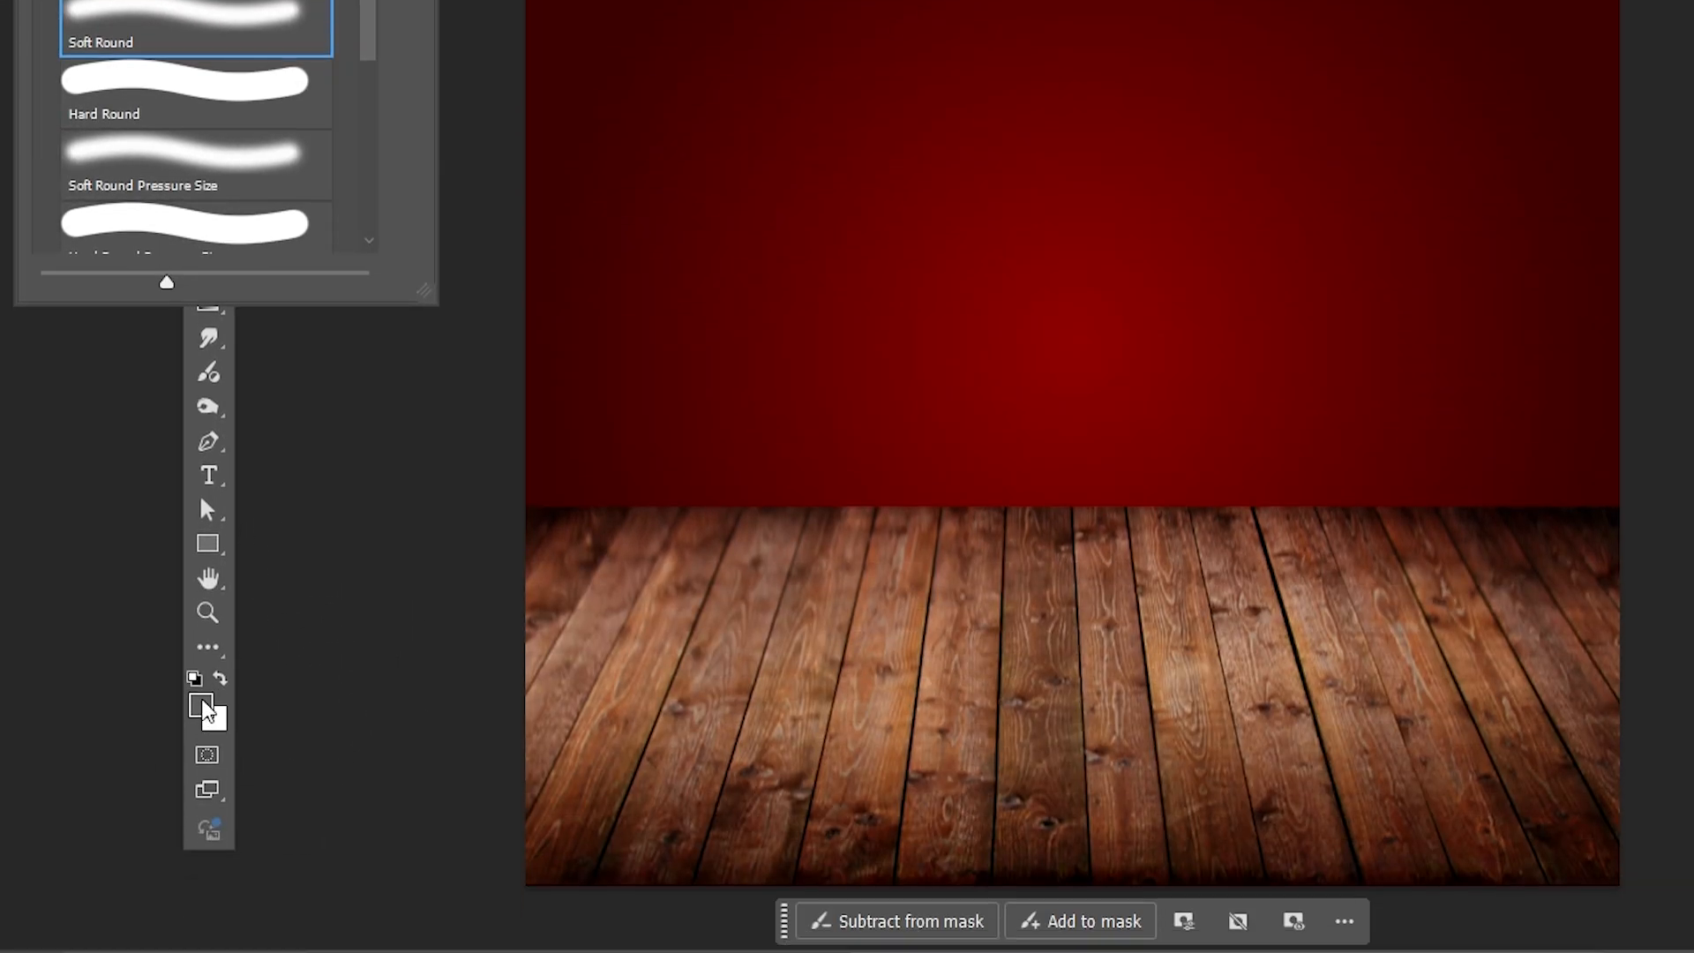
Set the foreground colour to black (000000) and the brush opacity to 100%
{"action": "left_click", "coordinate": [204, 706]}
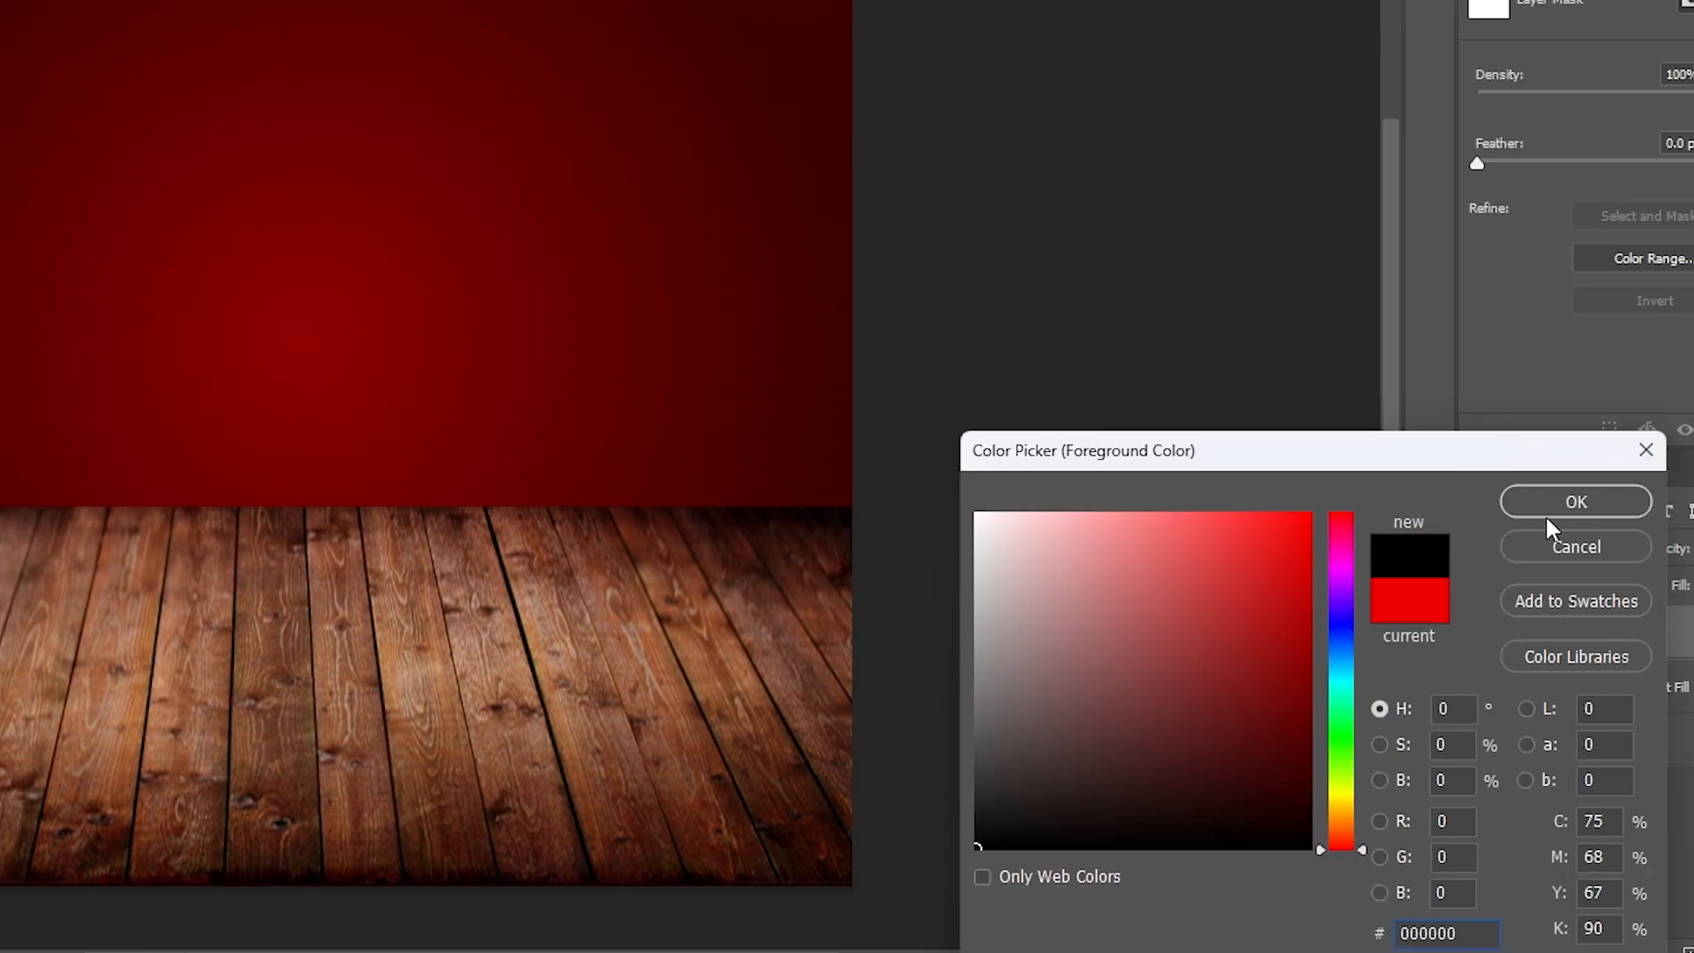
{"action": "left_click", "coordinate": [1547, 515]}
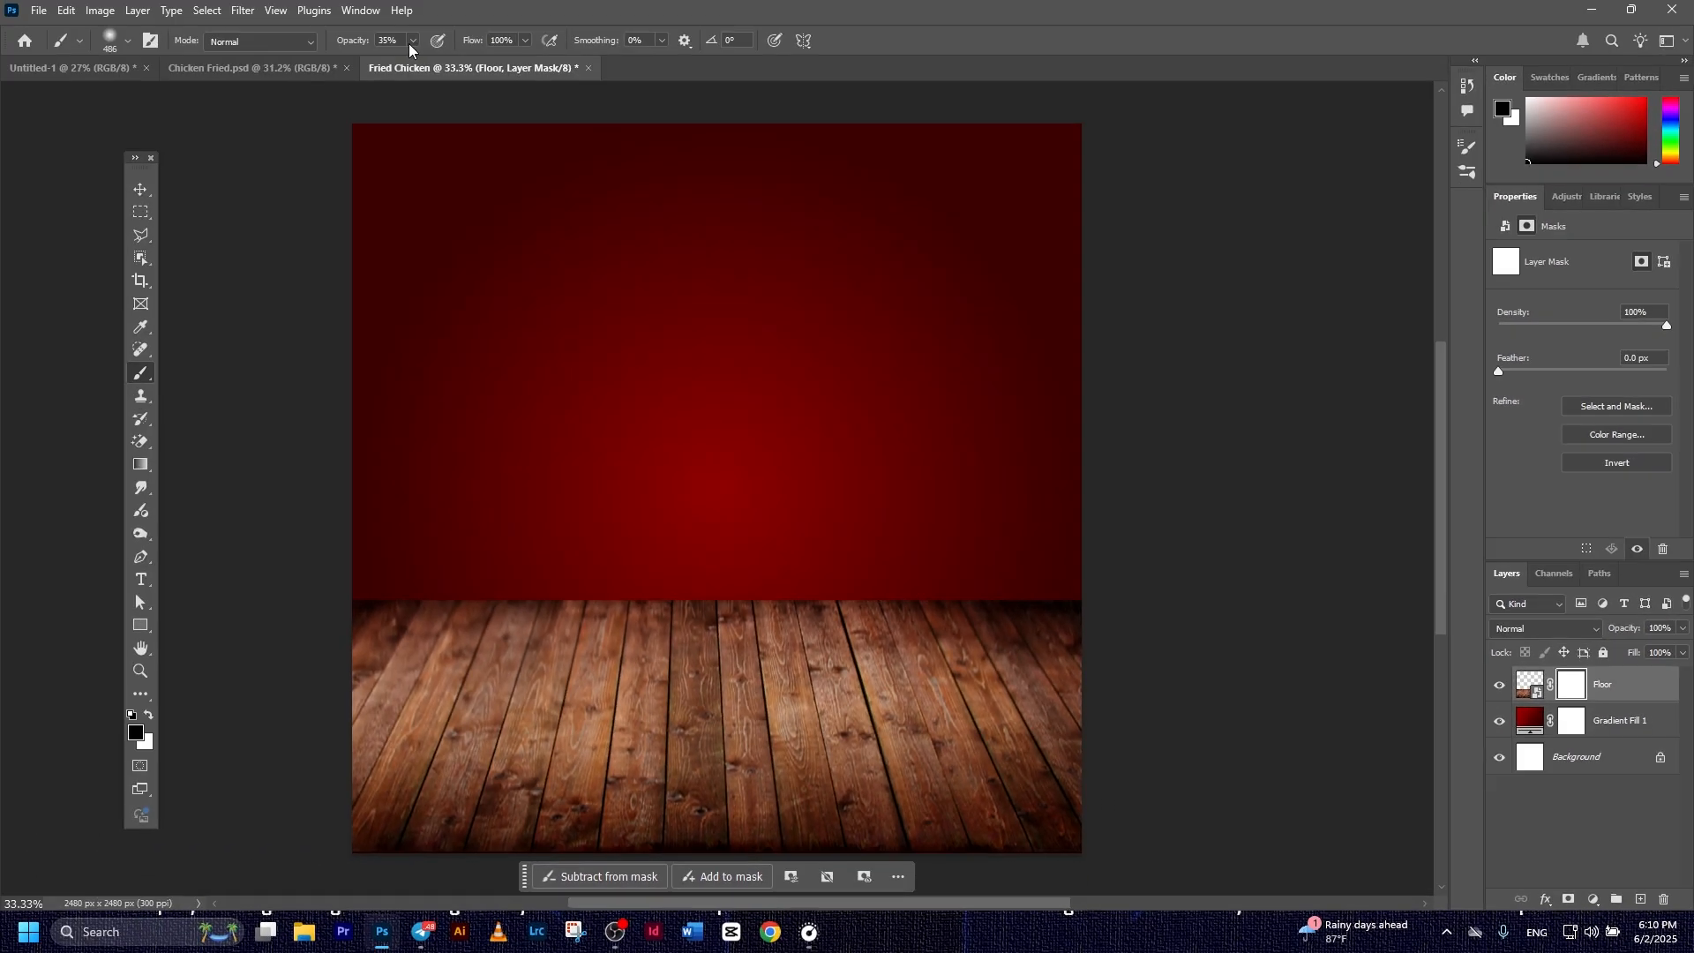
{"action": "left_click", "coordinate": [414, 40]}
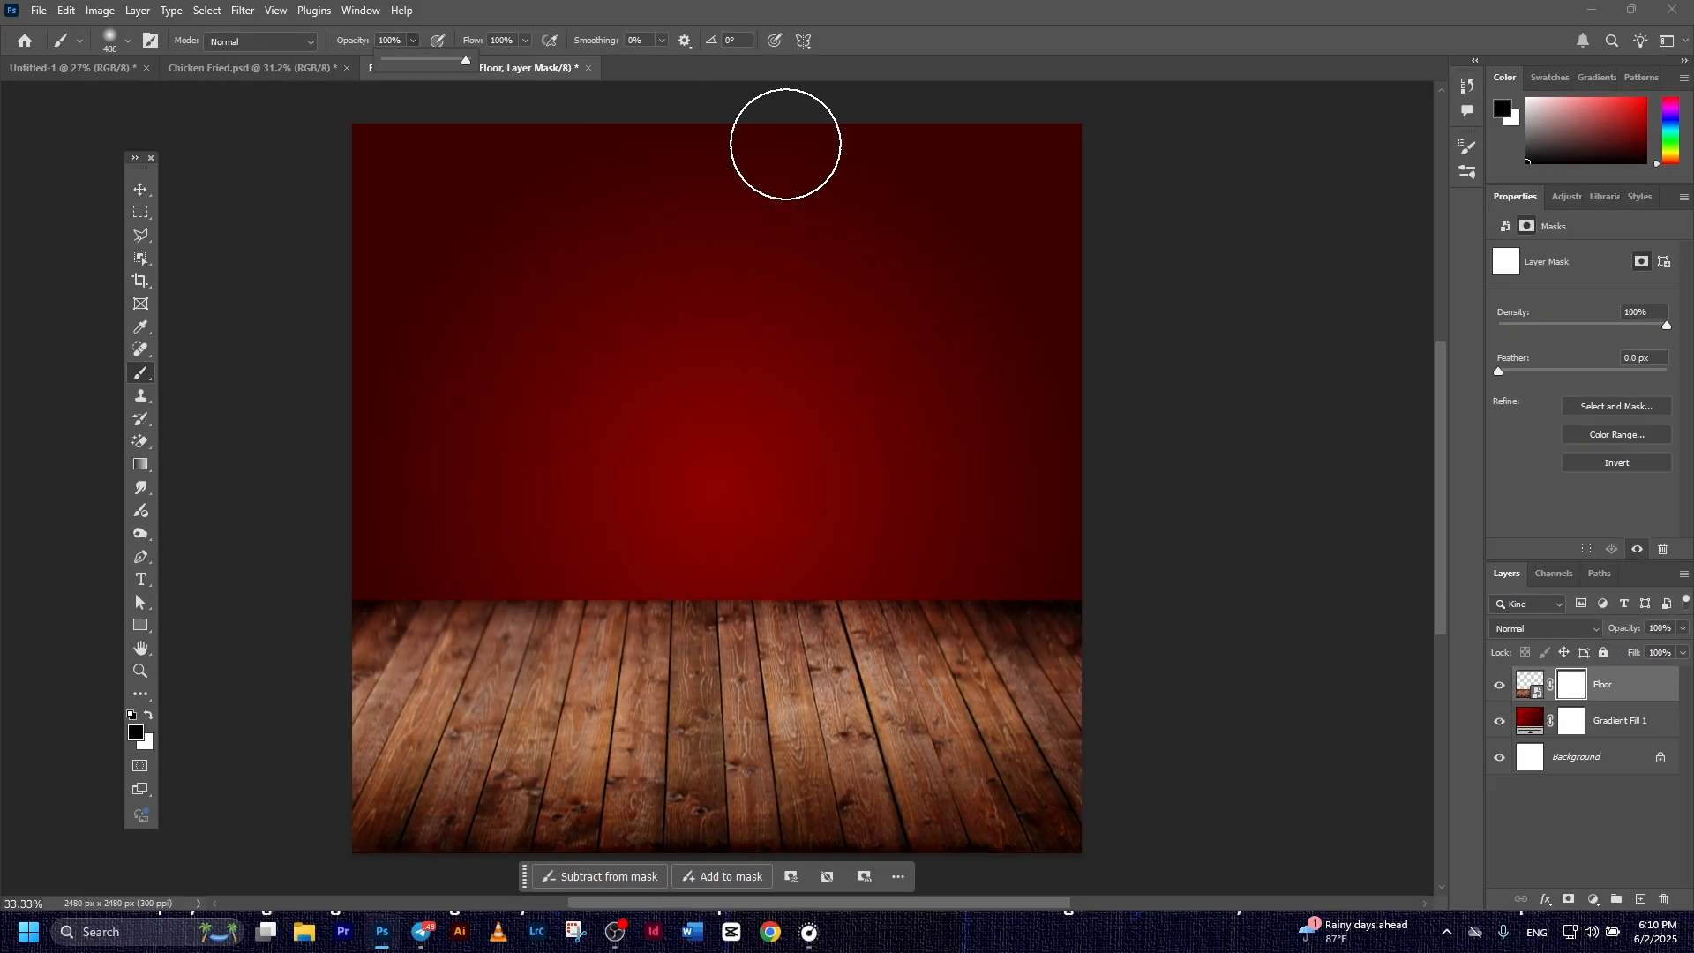
Paint along the floor's upper edge on the mask, redoing the stroke, to blend it softly into the red background
{"action": "scroll", "coordinate": [462, 620], "scroll_direction": "up", "scroll_amount": 2}
{"action": "scroll", "coordinate": [462, 619], "scroll_direction": "down", "scroll_amount": 3}
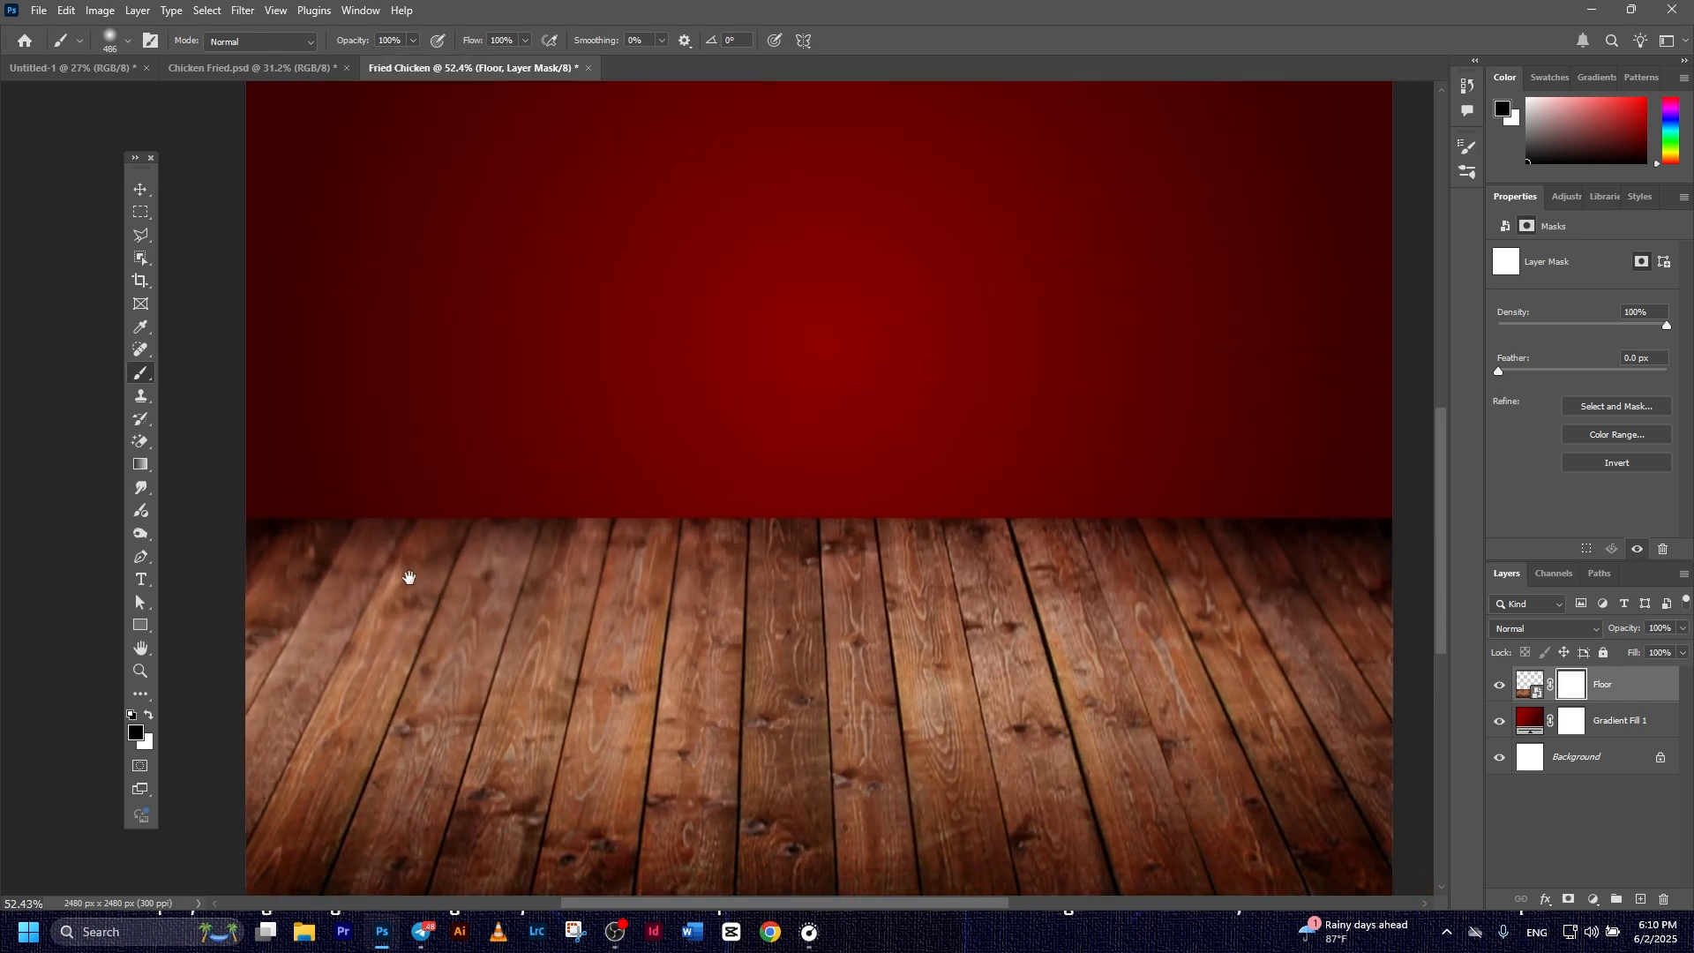
{"action": "mouse_move", "coordinate": [343, 486]}
{"action": "left_mouse_down"}
{"action": "mouse_move", "coordinate": [393, 468]}
{"action": "mouse_move", "coordinate": [707, 488]}
{"action": "mouse_move", "coordinate": [1009, 465]}
{"action": "mouse_move", "coordinate": [1018, 495]}
{"action": "left_mouse_up"}
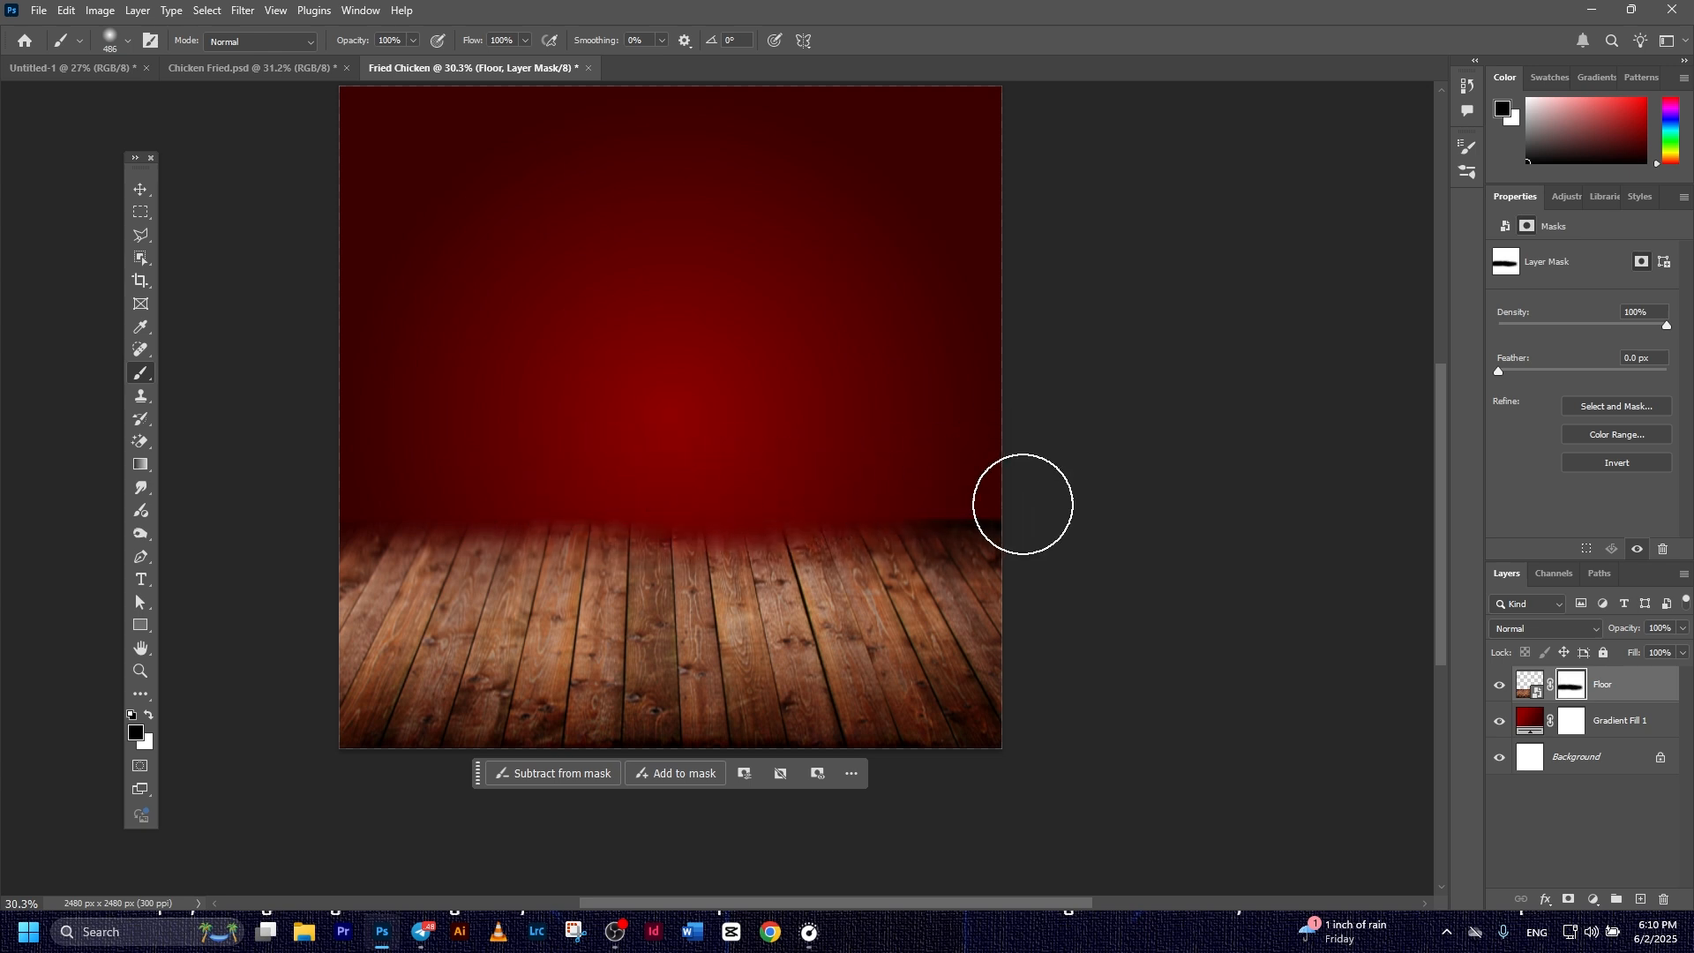
{"action": "key", "text": "ctrl+z"}
{"action": "mouse_move", "coordinate": [815, 476]}
{"action": "left_mouse_down"}
{"action": "mouse_move", "coordinate": [910, 467]}
{"action": "mouse_move", "coordinate": [835, 481]}
{"action": "mouse_move", "coordinate": [1021, 484]}
{"action": "left_mouse_up"}
{"action": "left_click_drag", "start_coordinate": [499, 484], "coordinate": [761, 482]}
Lower the brush opacity to 22% and paint across the floor's mask with a 900 px brush to fade the planks
{"action": "left_click", "coordinate": [412, 41]}
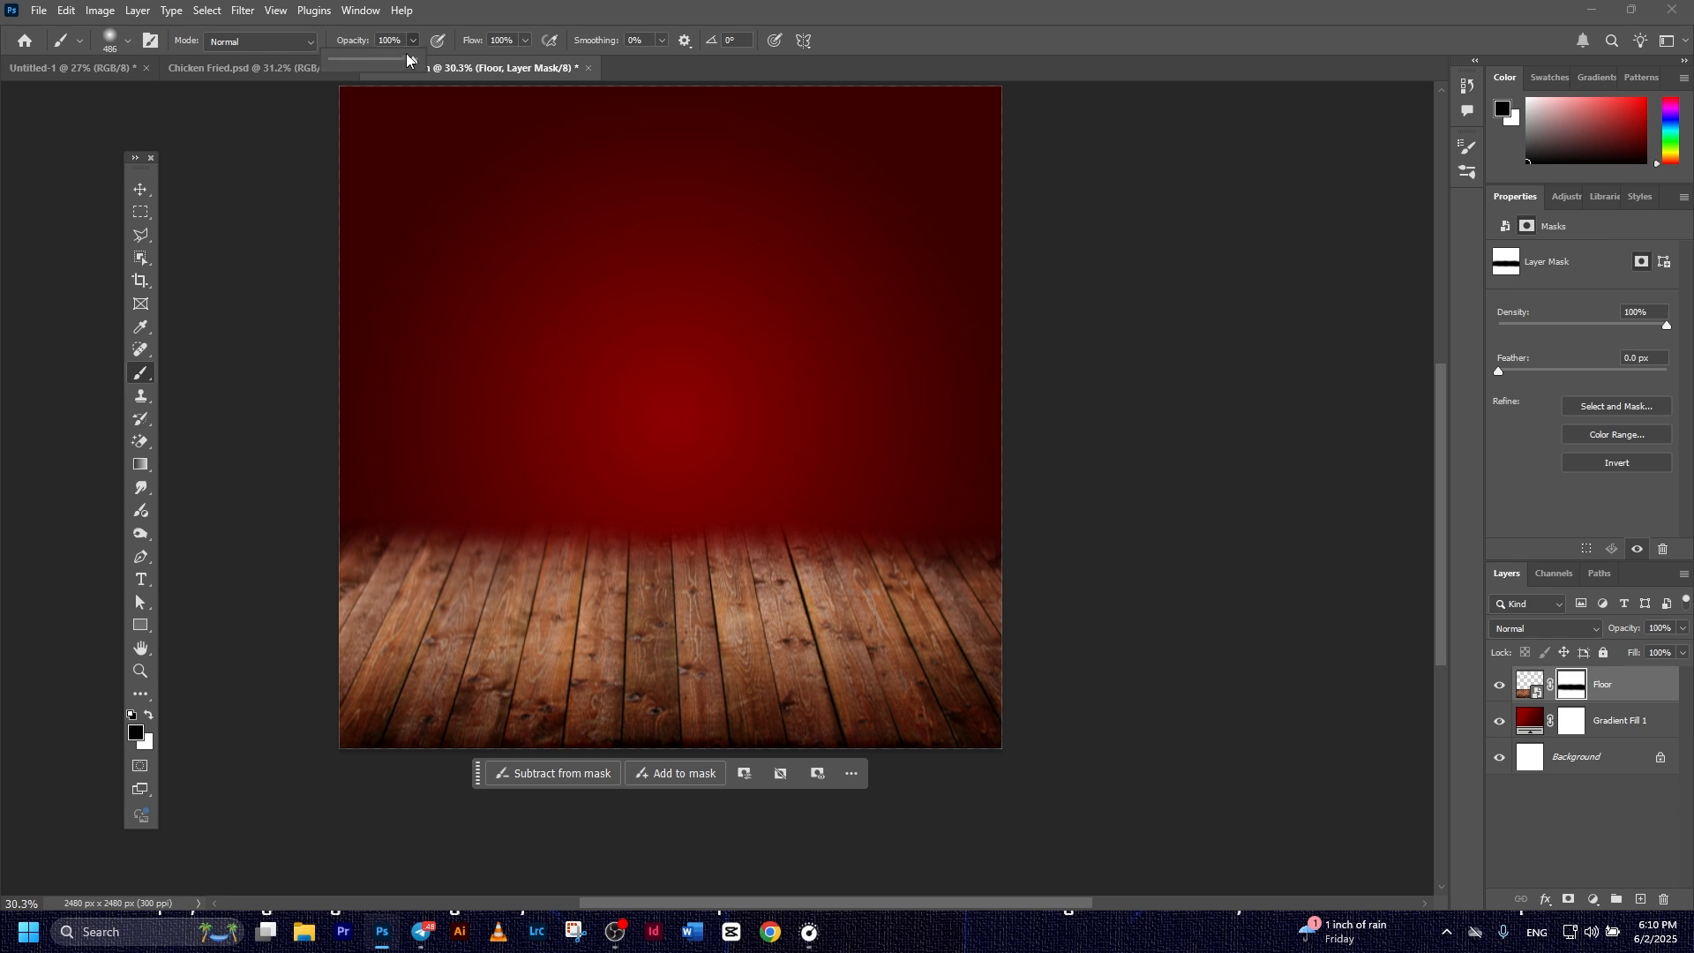
{"action": "left_click_drag", "start_coordinate": [357, 61], "coordinate": [346, 62]}
{"action": "mouse_move", "coordinate": [385, 570]}
{"action": "left_mouse_down"}
{"action": "mouse_move", "coordinate": [1003, 582]}
{"action": "mouse_move", "coordinate": [914, 558]}
{"action": "mouse_move", "coordinate": [349, 538]}
{"action": "mouse_move", "coordinate": [1085, 552]}
{"action": "left_mouse_up"}
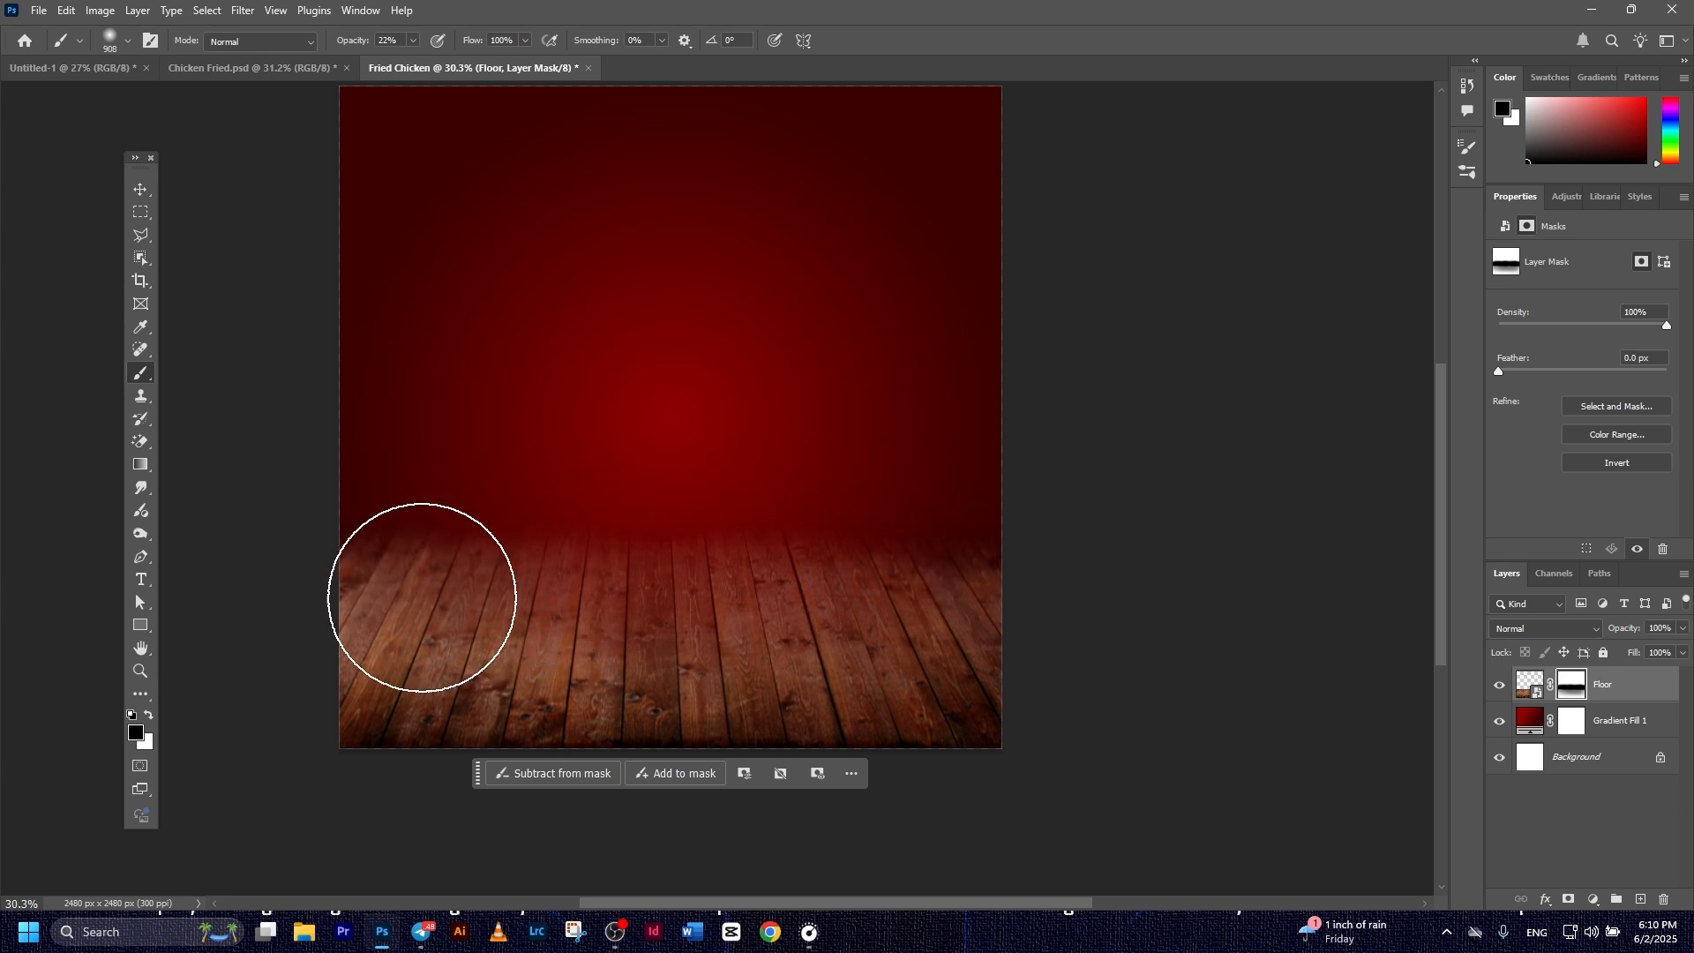
Switch to the Move tool and select the masked floor on the canvas
{"action": "left_click", "coordinate": [140, 189]}
{"action": "left_click", "coordinate": [1083, 595]}
{"action": "scroll", "coordinate": [1044, 635], "scroll_direction": "down", "scroll_amount": 1}
{"action": "left_click_drag", "start_coordinate": [893, 654], "coordinate": [1001, 711]}
{"action": "scroll", "coordinate": [999, 705], "scroll_direction": "up", "scroll_amount": 1}
{"action": "left_click", "coordinate": [887, 730]}
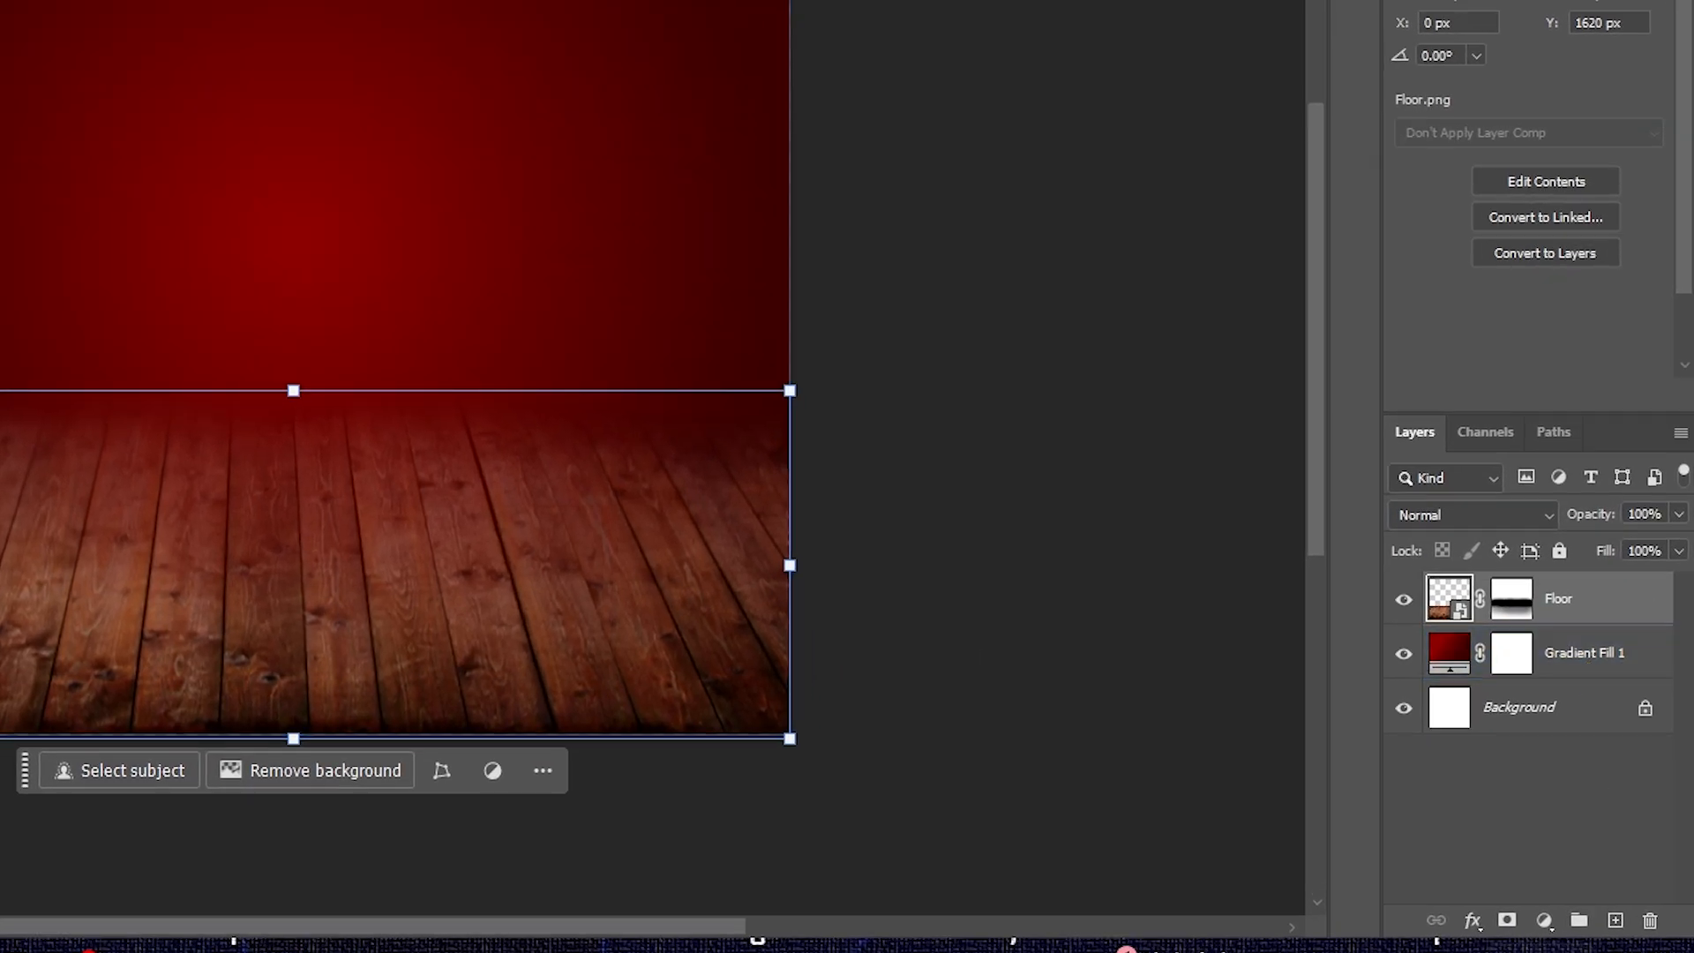
Add a new layer above the floor and set the foreground colour to dark red (370000)
{"action": "left_click", "coordinate": [1616, 920]}
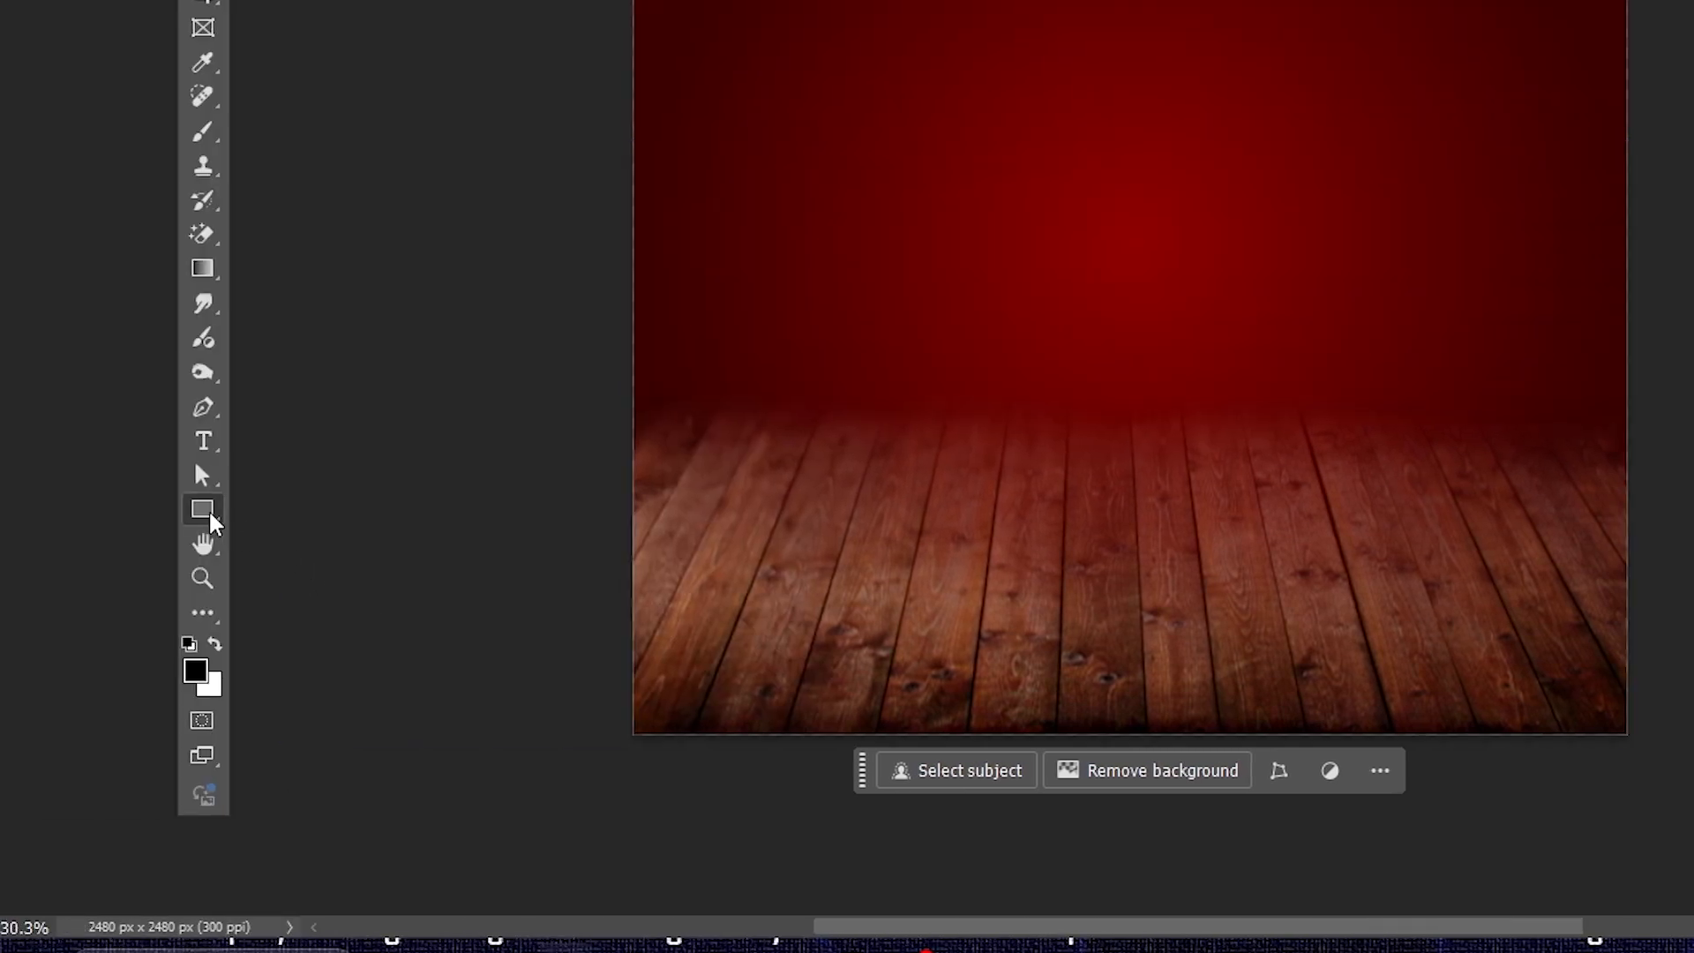
{"action": "right_click", "coordinate": [210, 519]}
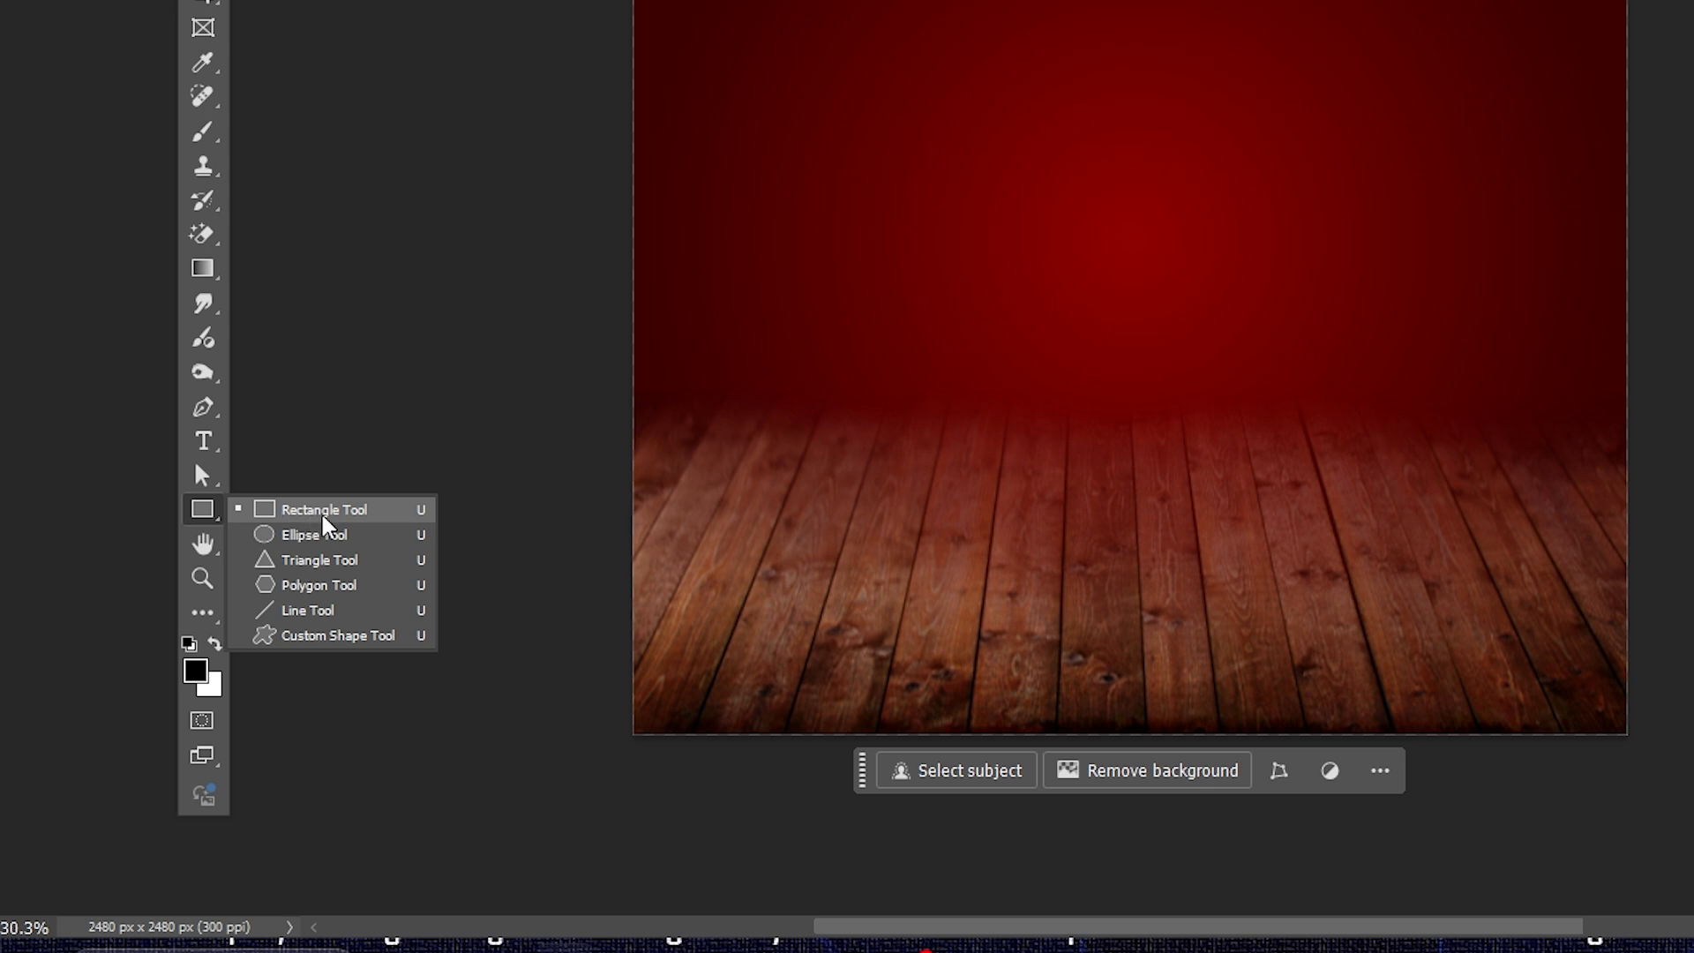
{"action": "left_click", "coordinate": [197, 673]}
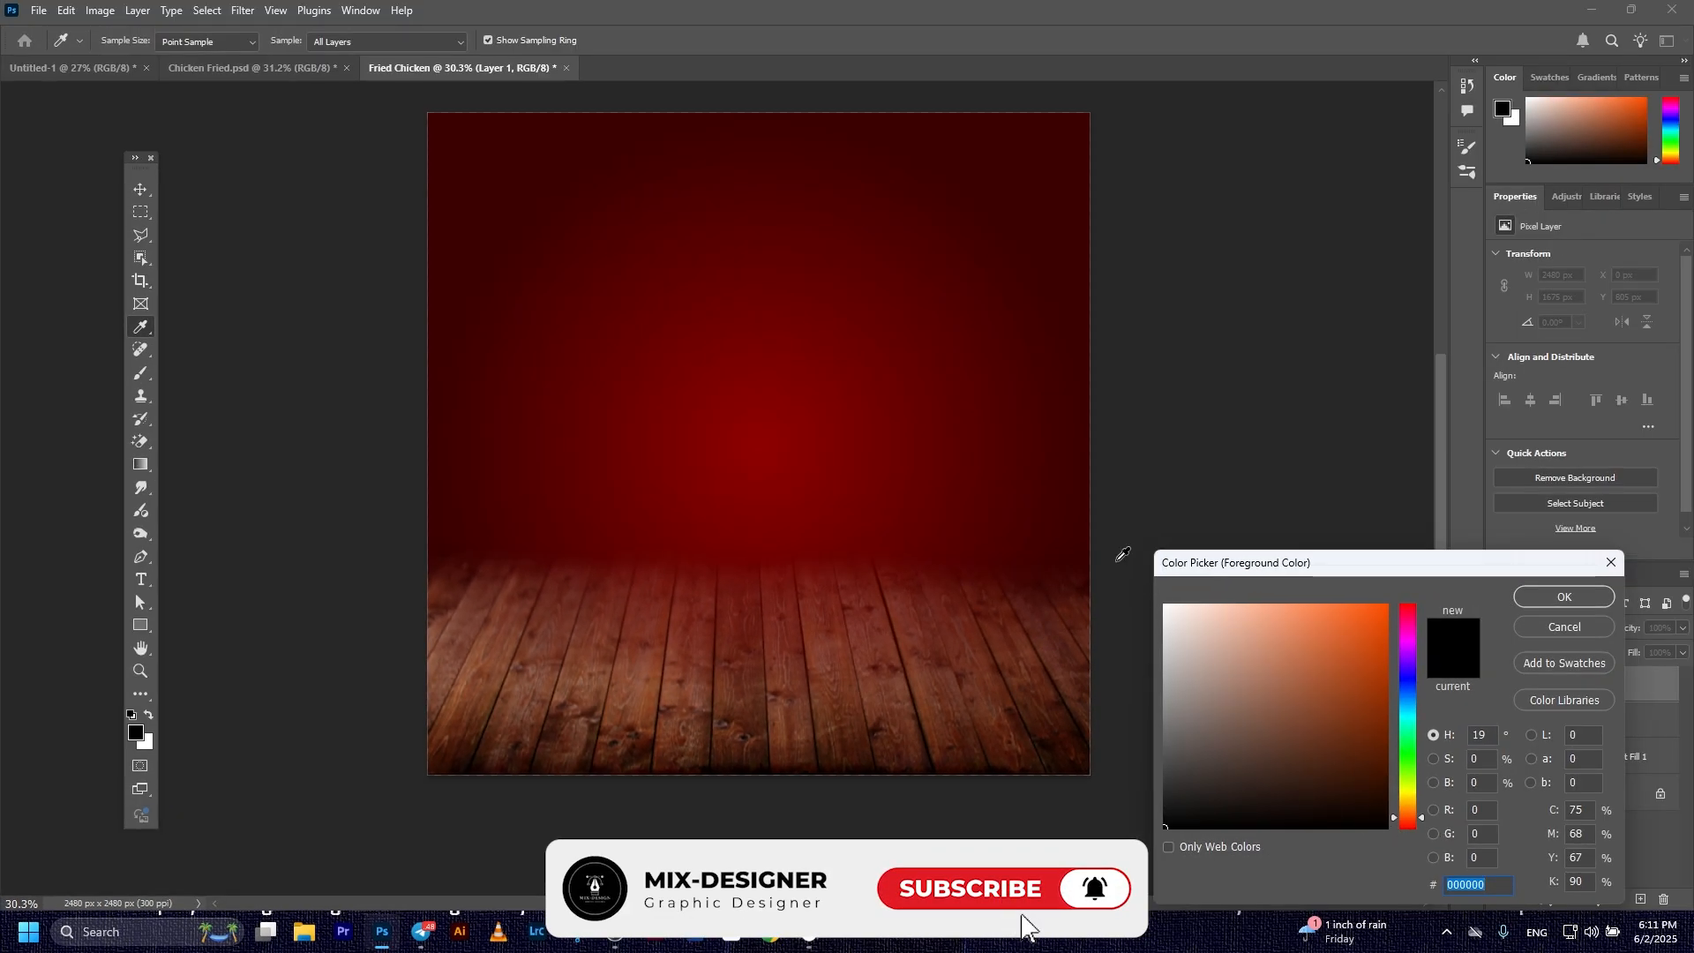
{"action": "left_click", "coordinate": [1078, 527]}
{"action": "left_click_drag", "start_coordinate": [1383, 776], "coordinate": [1384, 790]}
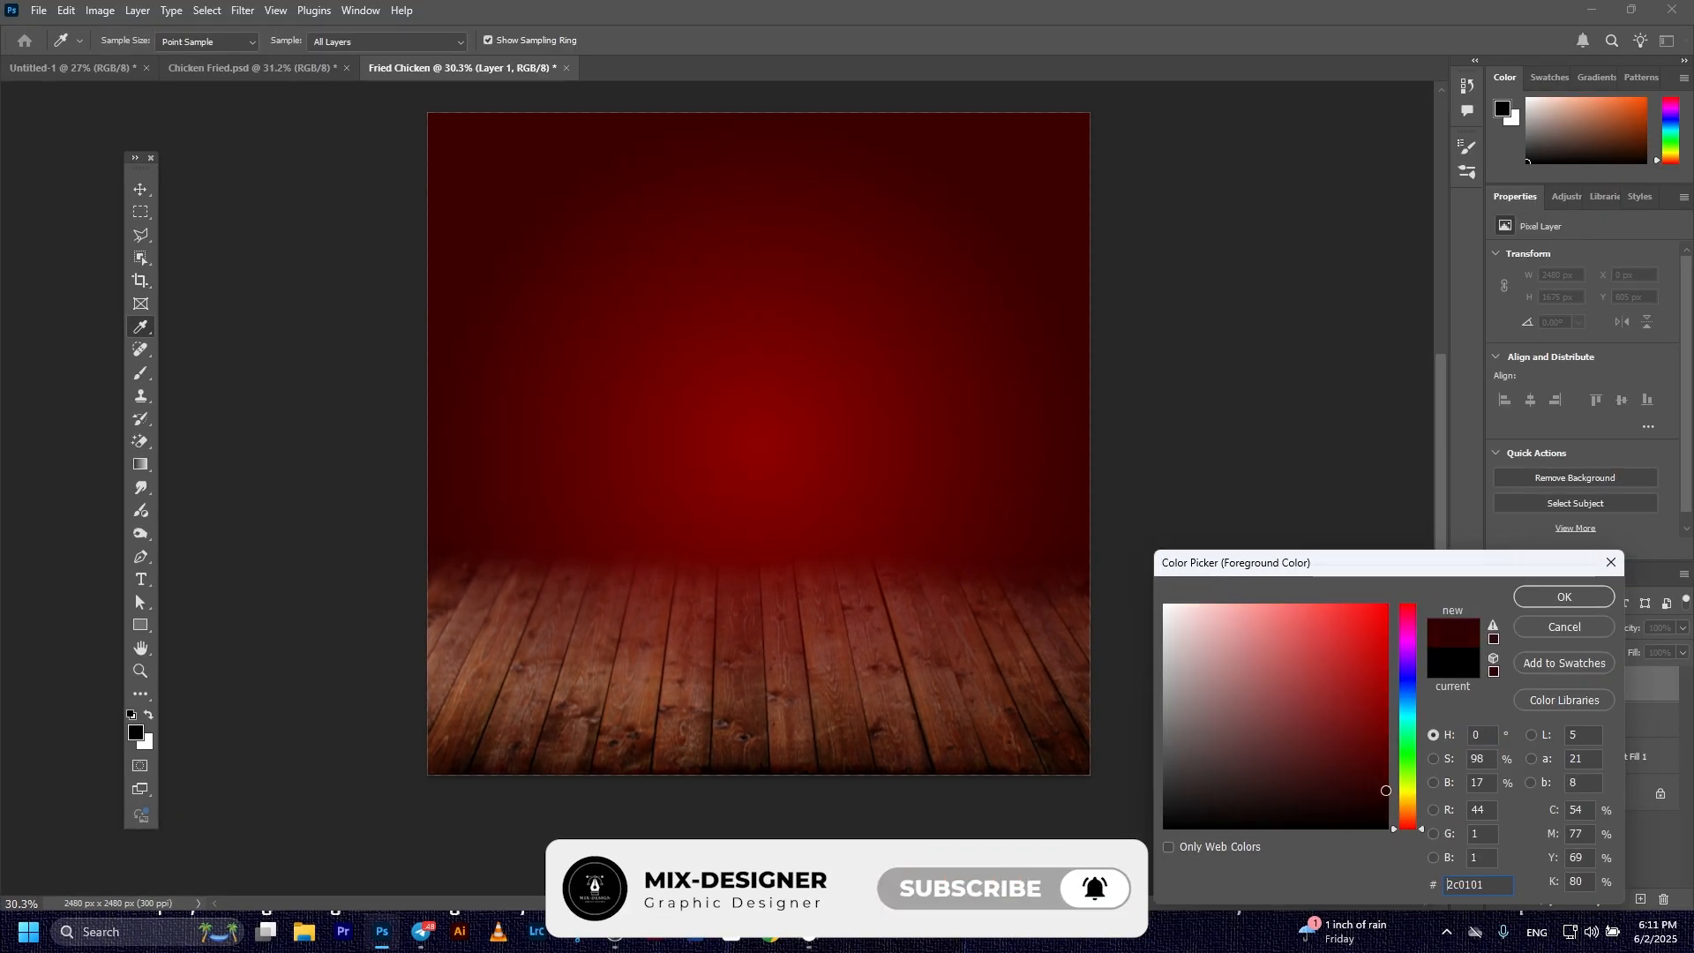
{"action": "left_click", "coordinate": [1384, 770]}
{"action": "left_click_drag", "start_coordinate": [1384, 769], "coordinate": [1396, 781]}
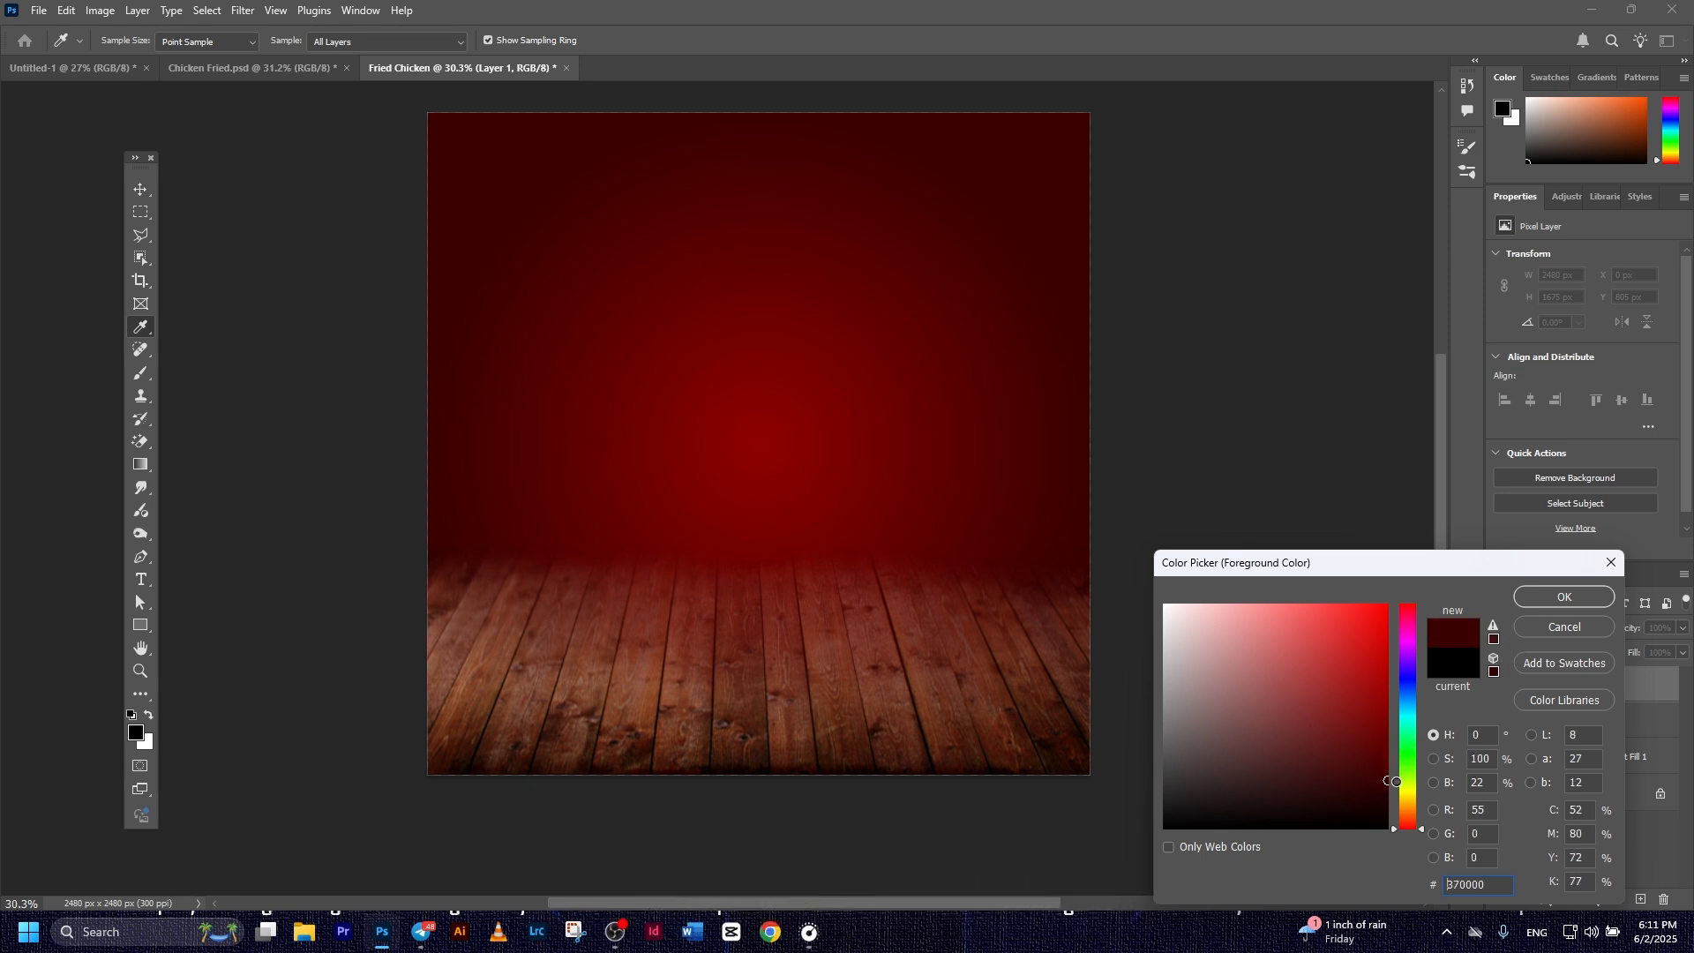
{"action": "left_click", "coordinate": [1542, 598]}
Draw a borderless rectangle about 2518 × 1006 px covering the whole floor area, and select it with the Move tool
{"action": "key", "text": "u"}
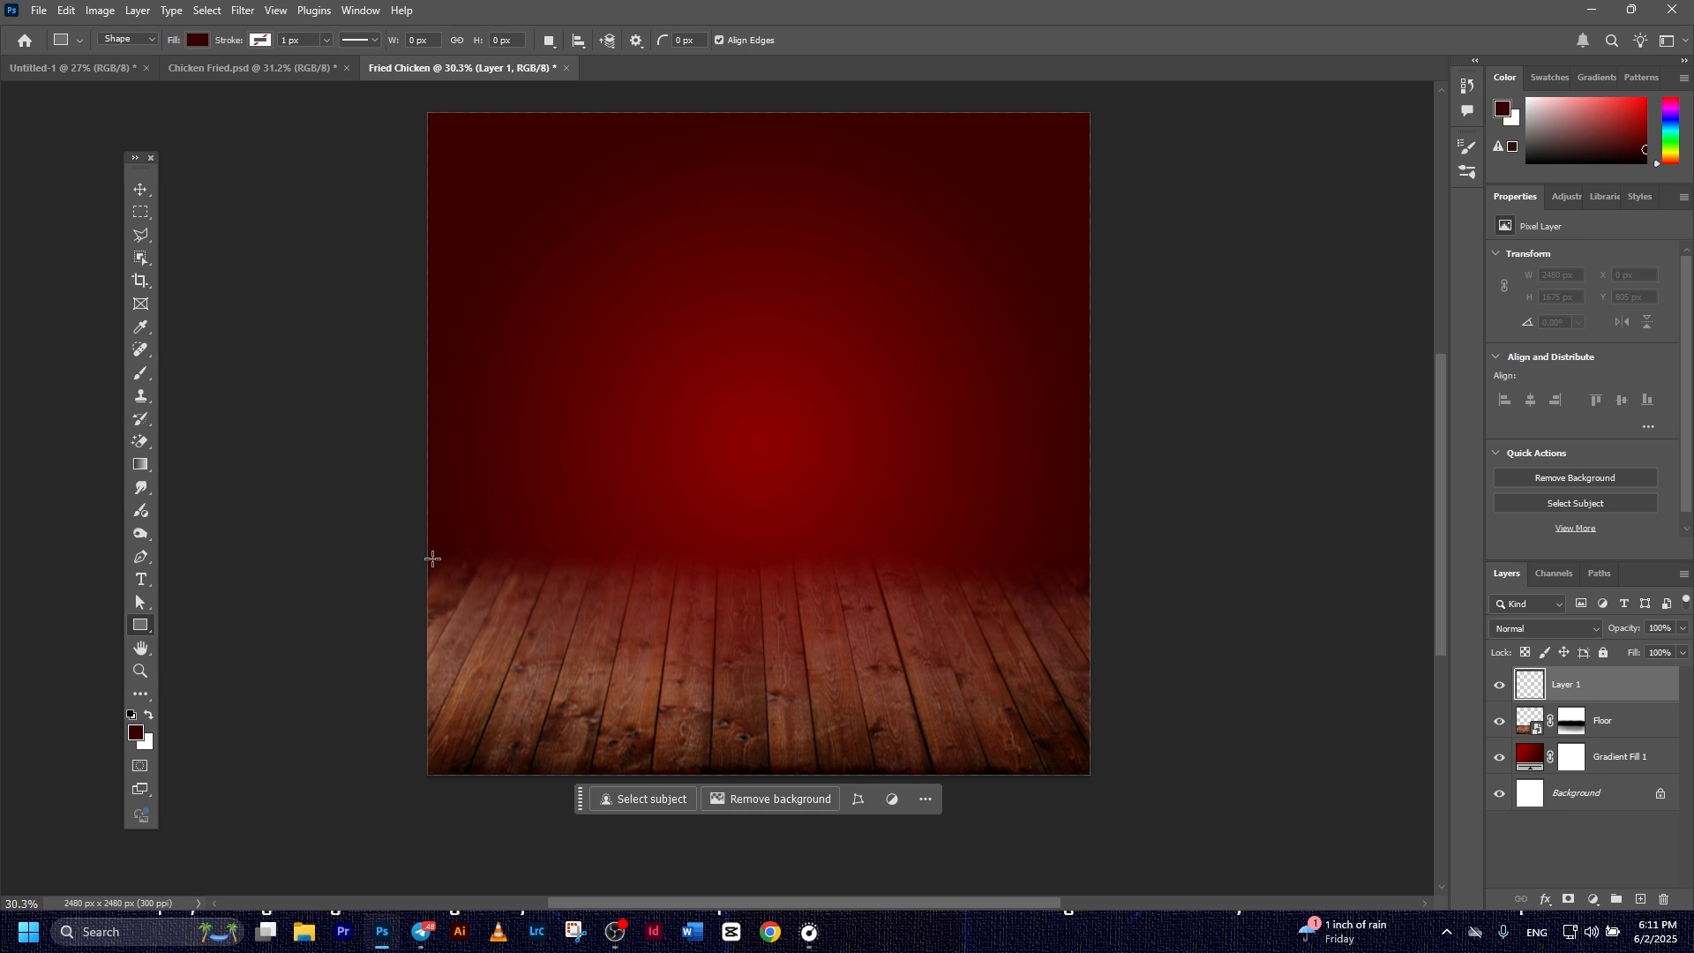
{"action": "mouse_move", "coordinate": [419, 511]}
{"action": "left_mouse_down"}
{"action": "mouse_move", "coordinate": [662, 741]}
{"action": "mouse_move", "coordinate": [1050, 810]}
{"action": "mouse_move", "coordinate": [1092, 780]}
{"action": "left_mouse_up"}
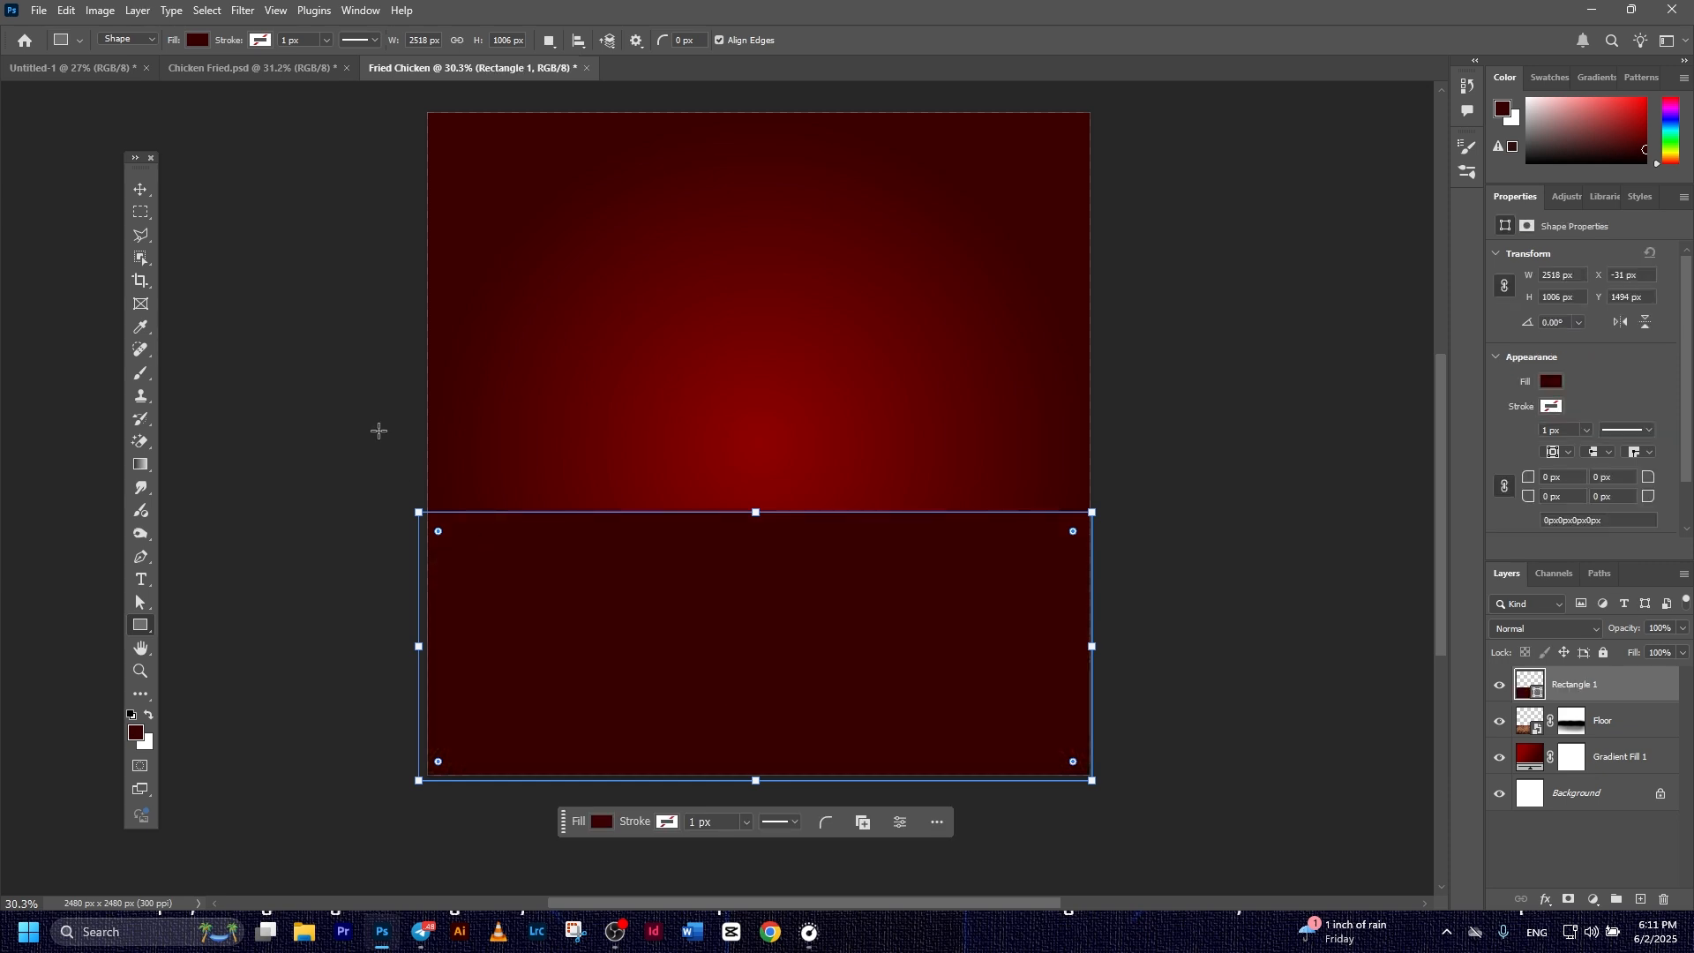
{"action": "left_click", "coordinate": [143, 188]}
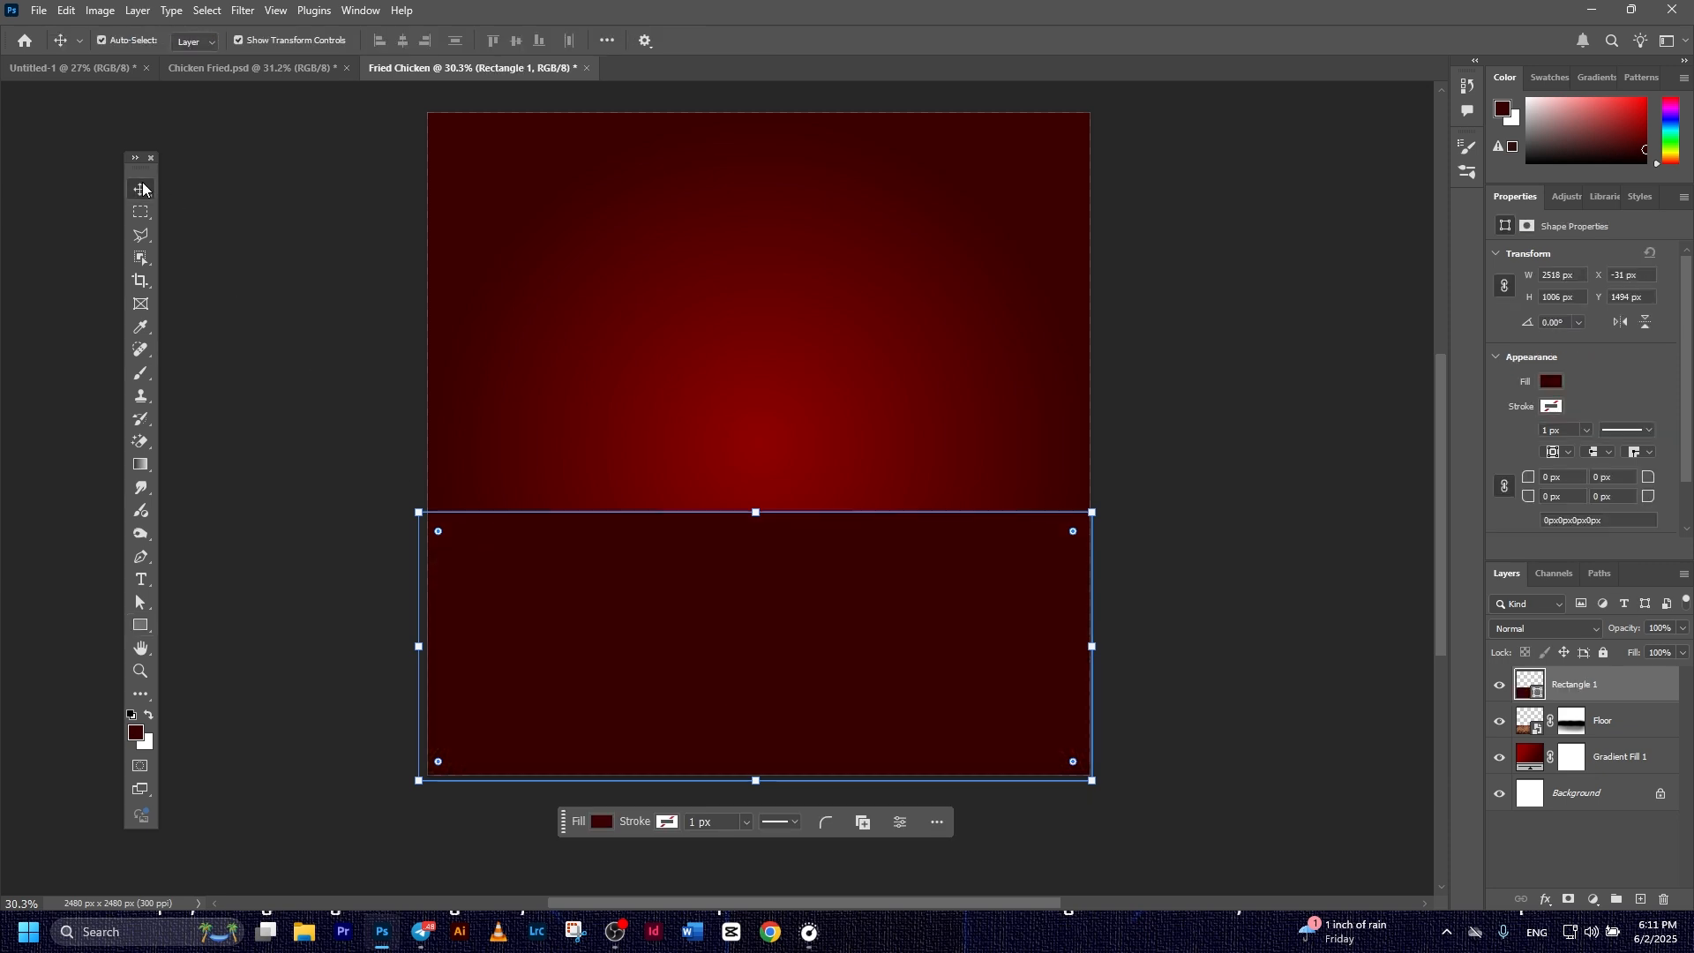
{"action": "left_click", "coordinate": [315, 346]}
{"action": "left_click", "coordinate": [708, 680]}
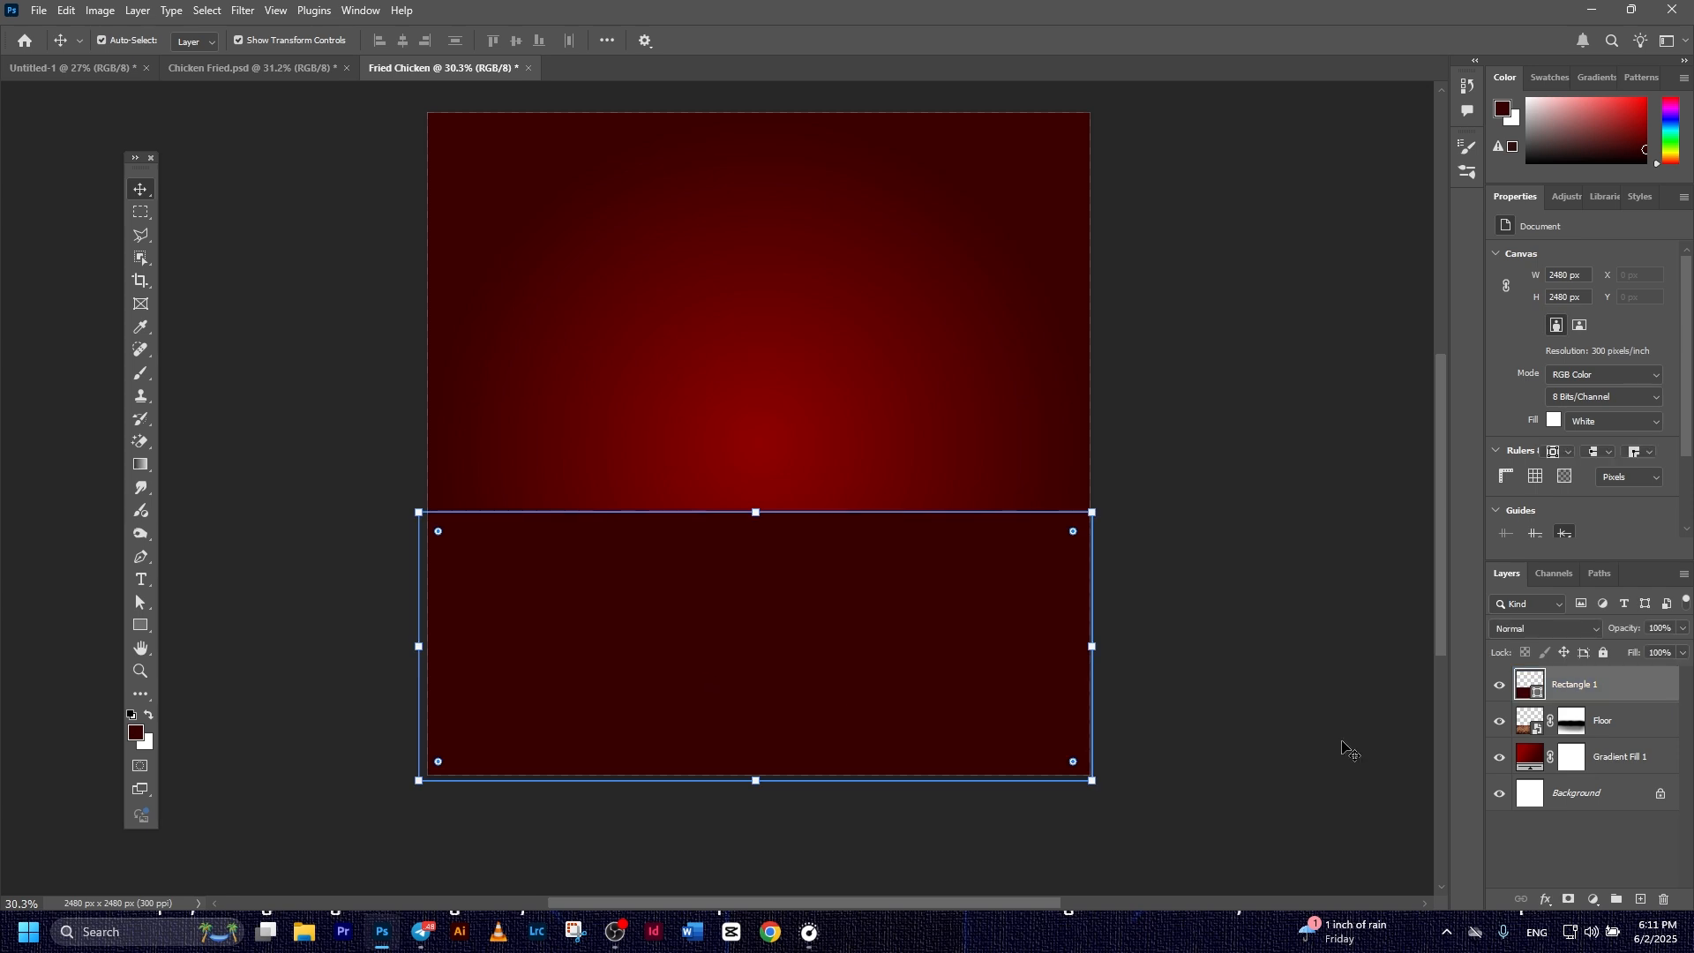
Change the rectangle's fill to a darker red (about 280000)
{"action": "double_click", "coordinate": [1521, 684]}
{"action": "left_click_drag", "start_coordinate": [1370, 790], "coordinate": [1389, 797]}
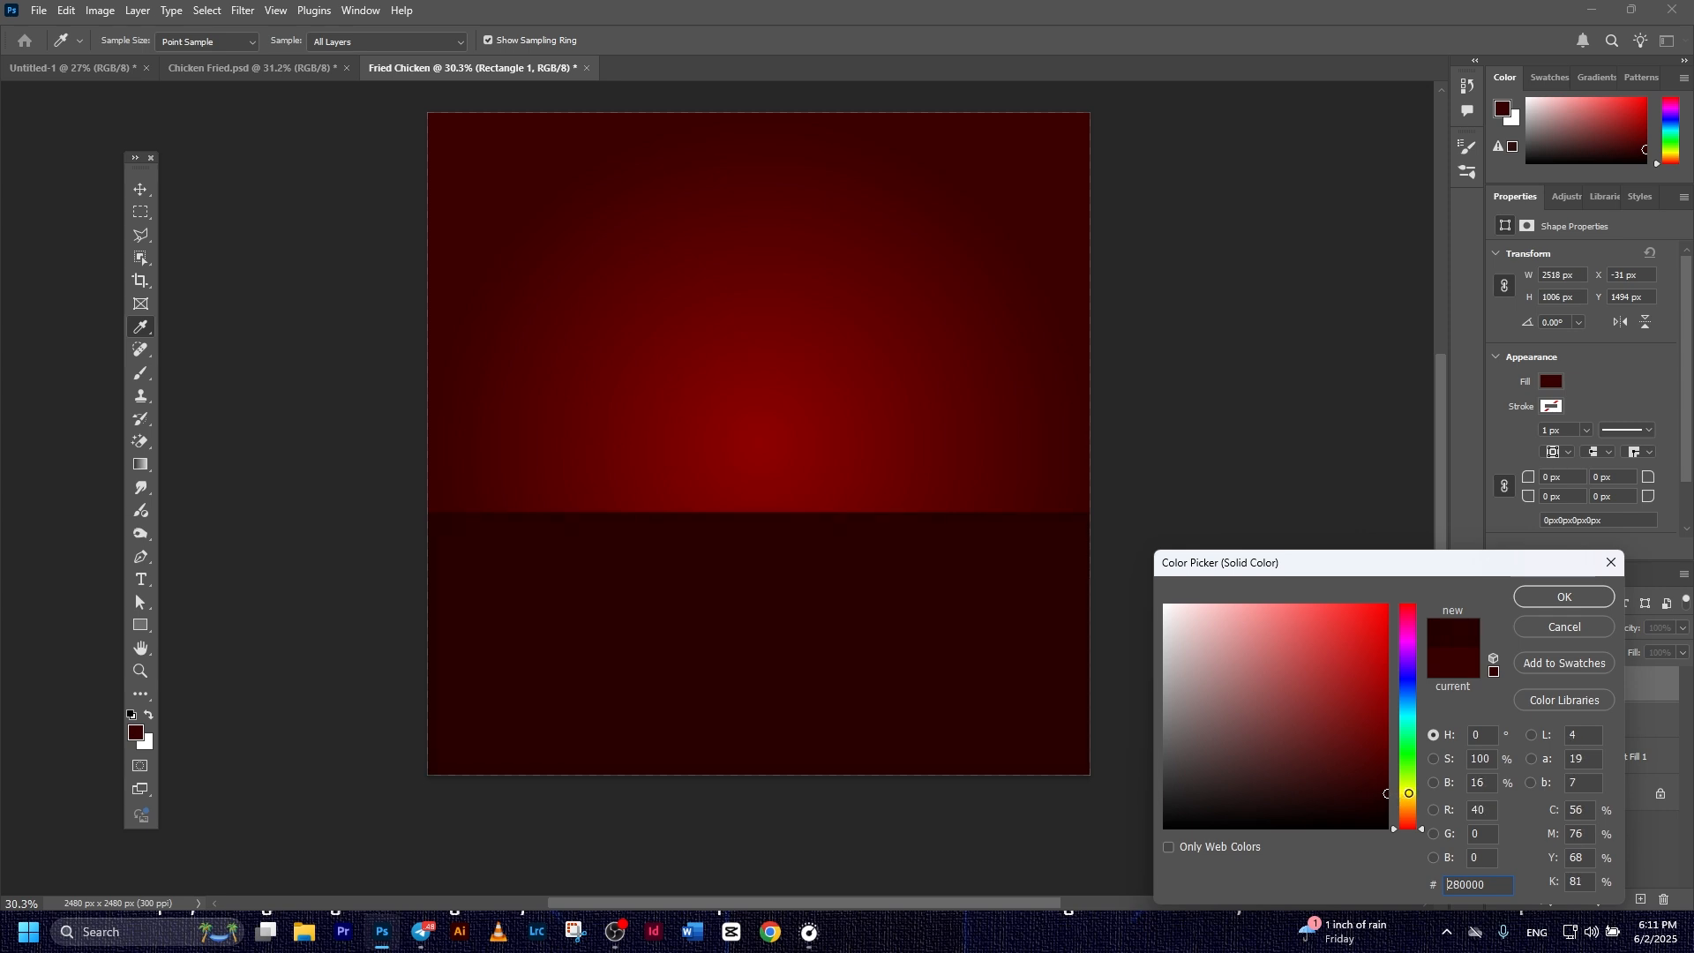
{"action": "left_click", "coordinate": [1547, 596]}
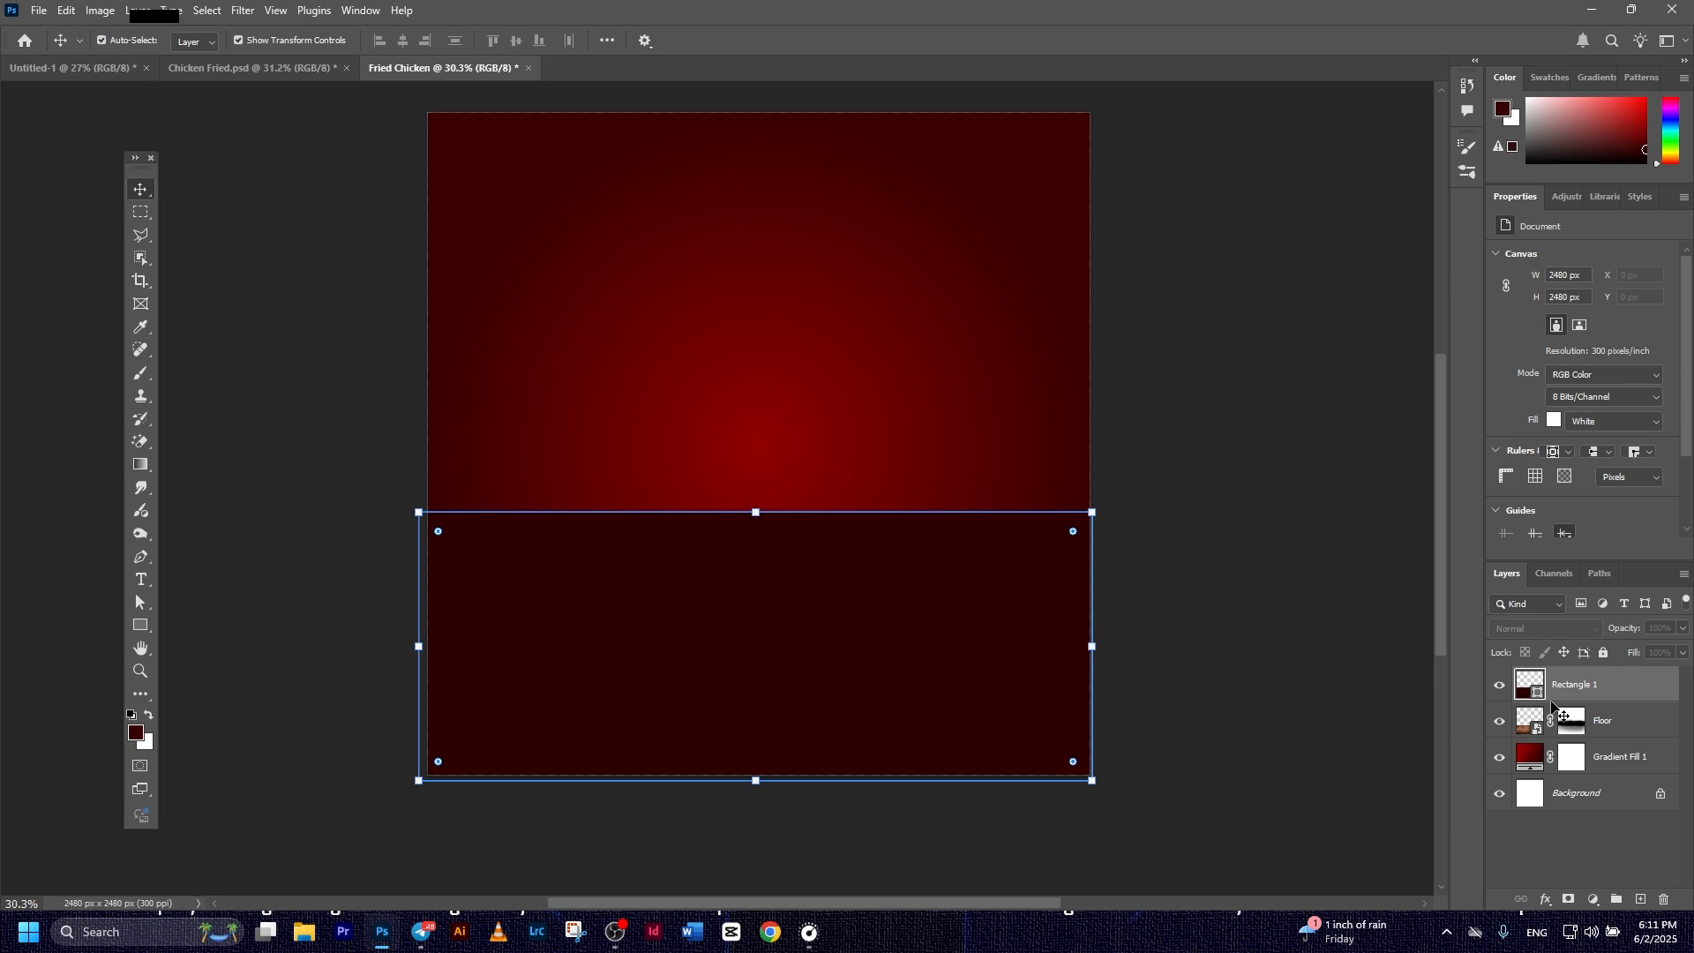
Add a layer mask to the rectangle and set the Gradient tool to the linear style with the black-to-white Basics preset
{"action": "left_click", "coordinate": [1568, 690]}
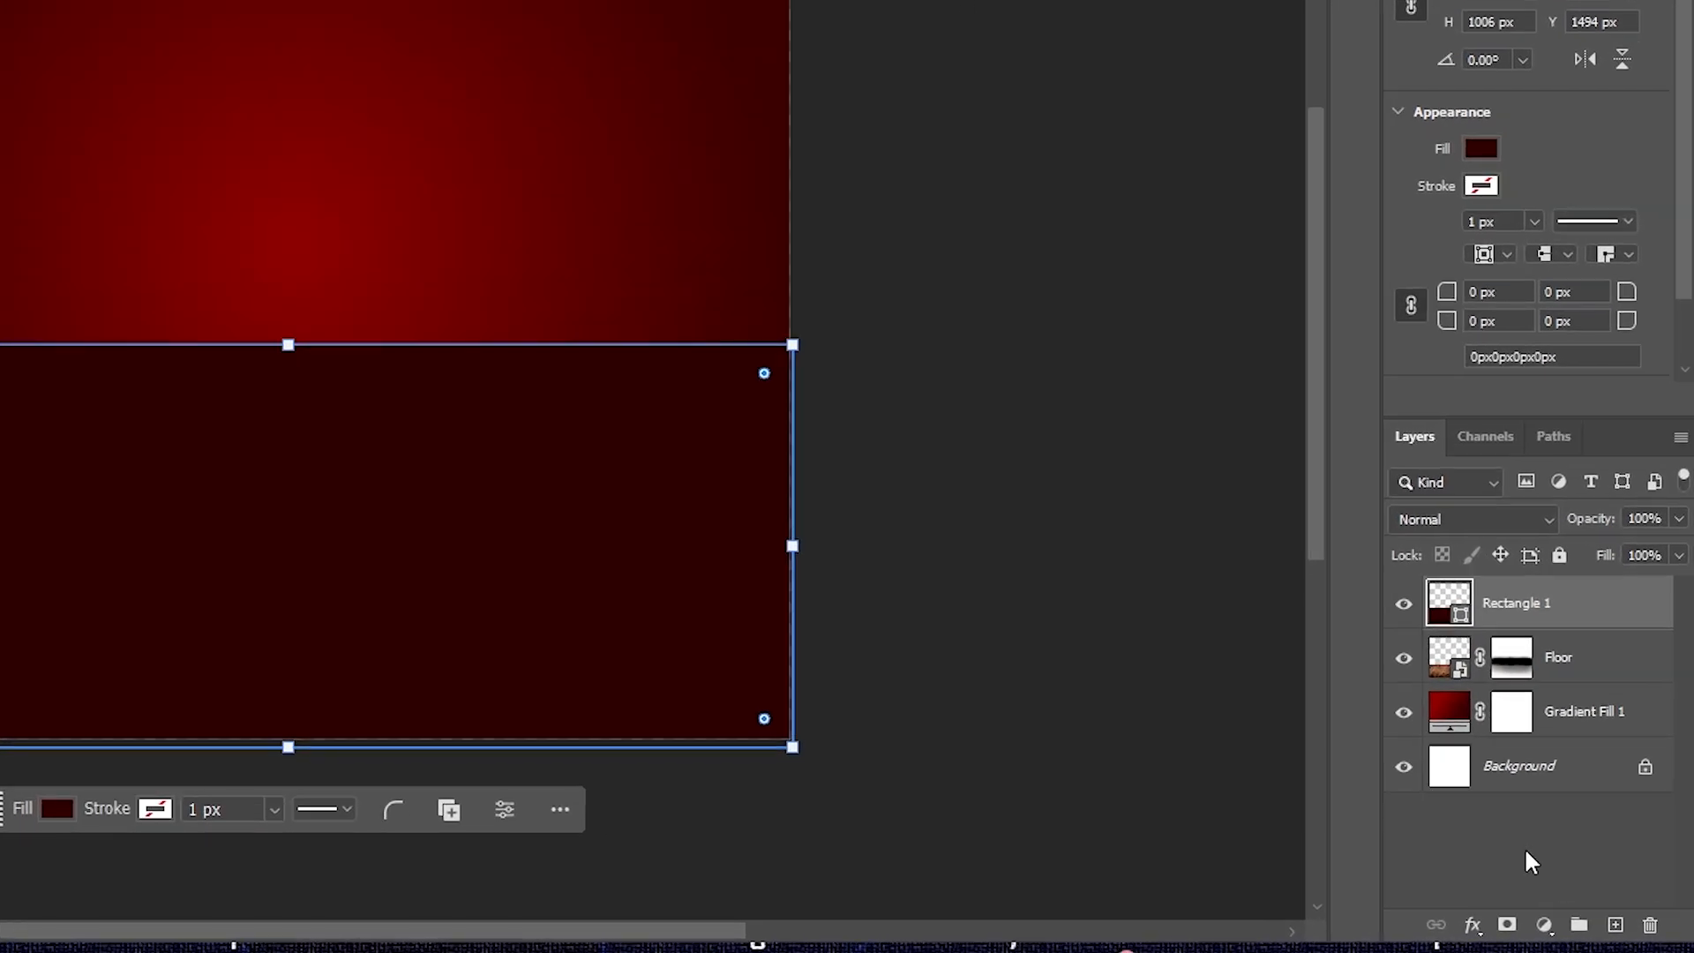
{"action": "left_click", "coordinate": [1507, 923]}
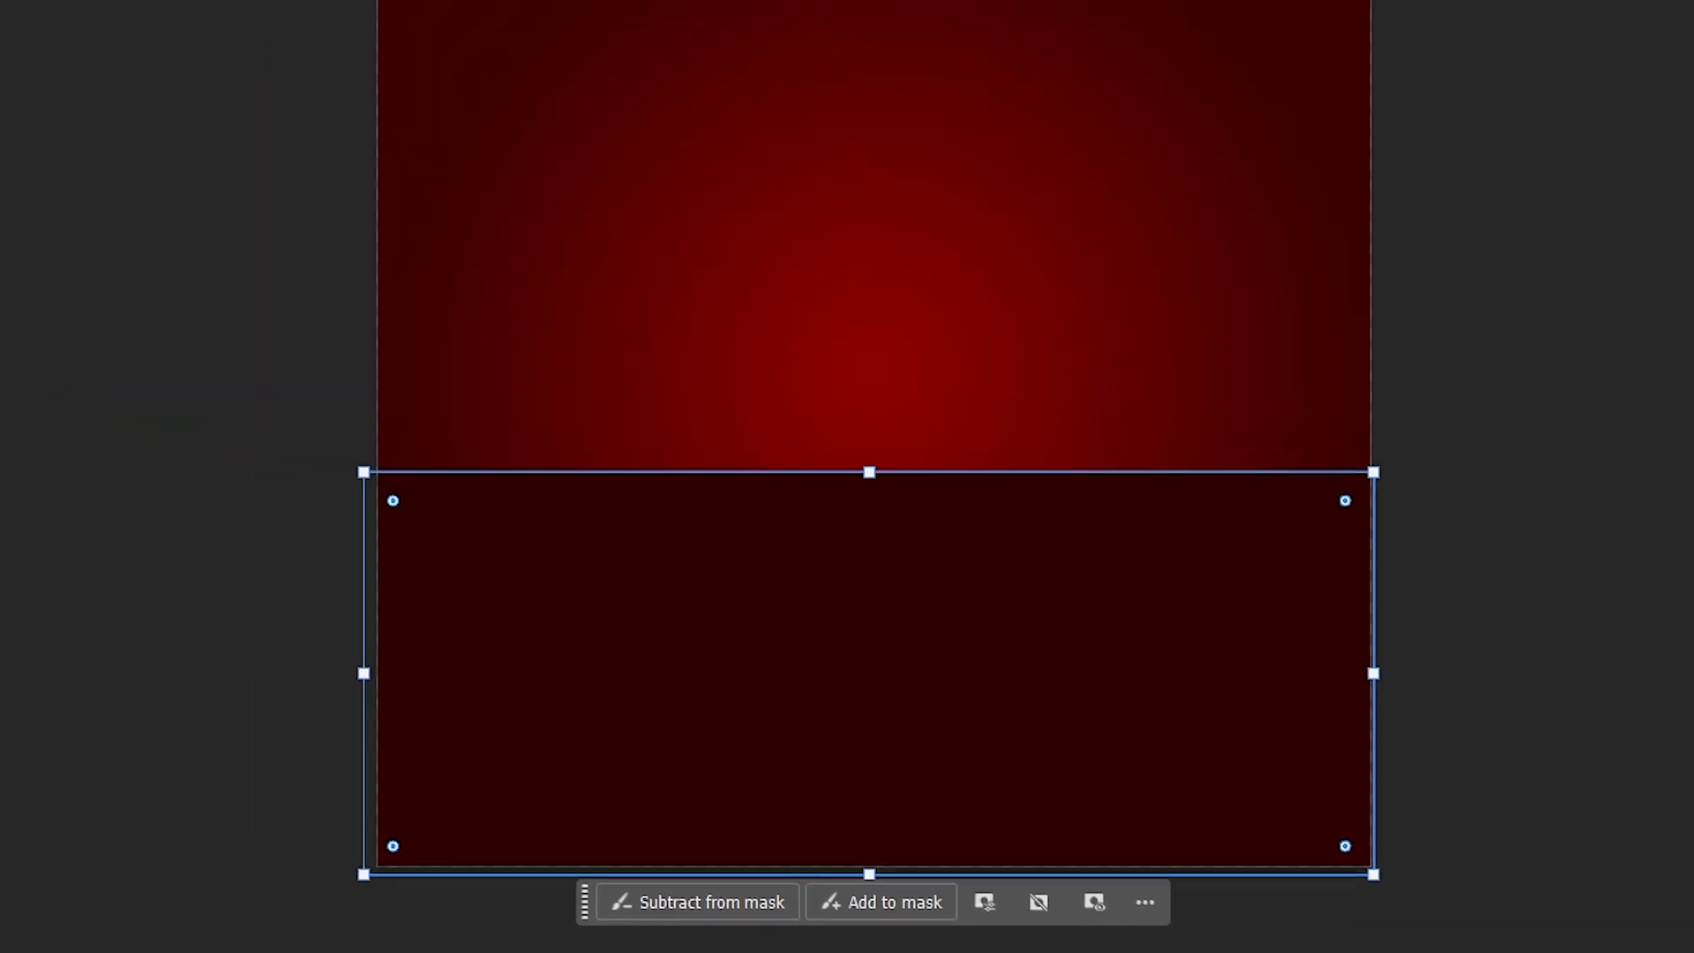
{"action": "left_click", "coordinate": [203, 463]}
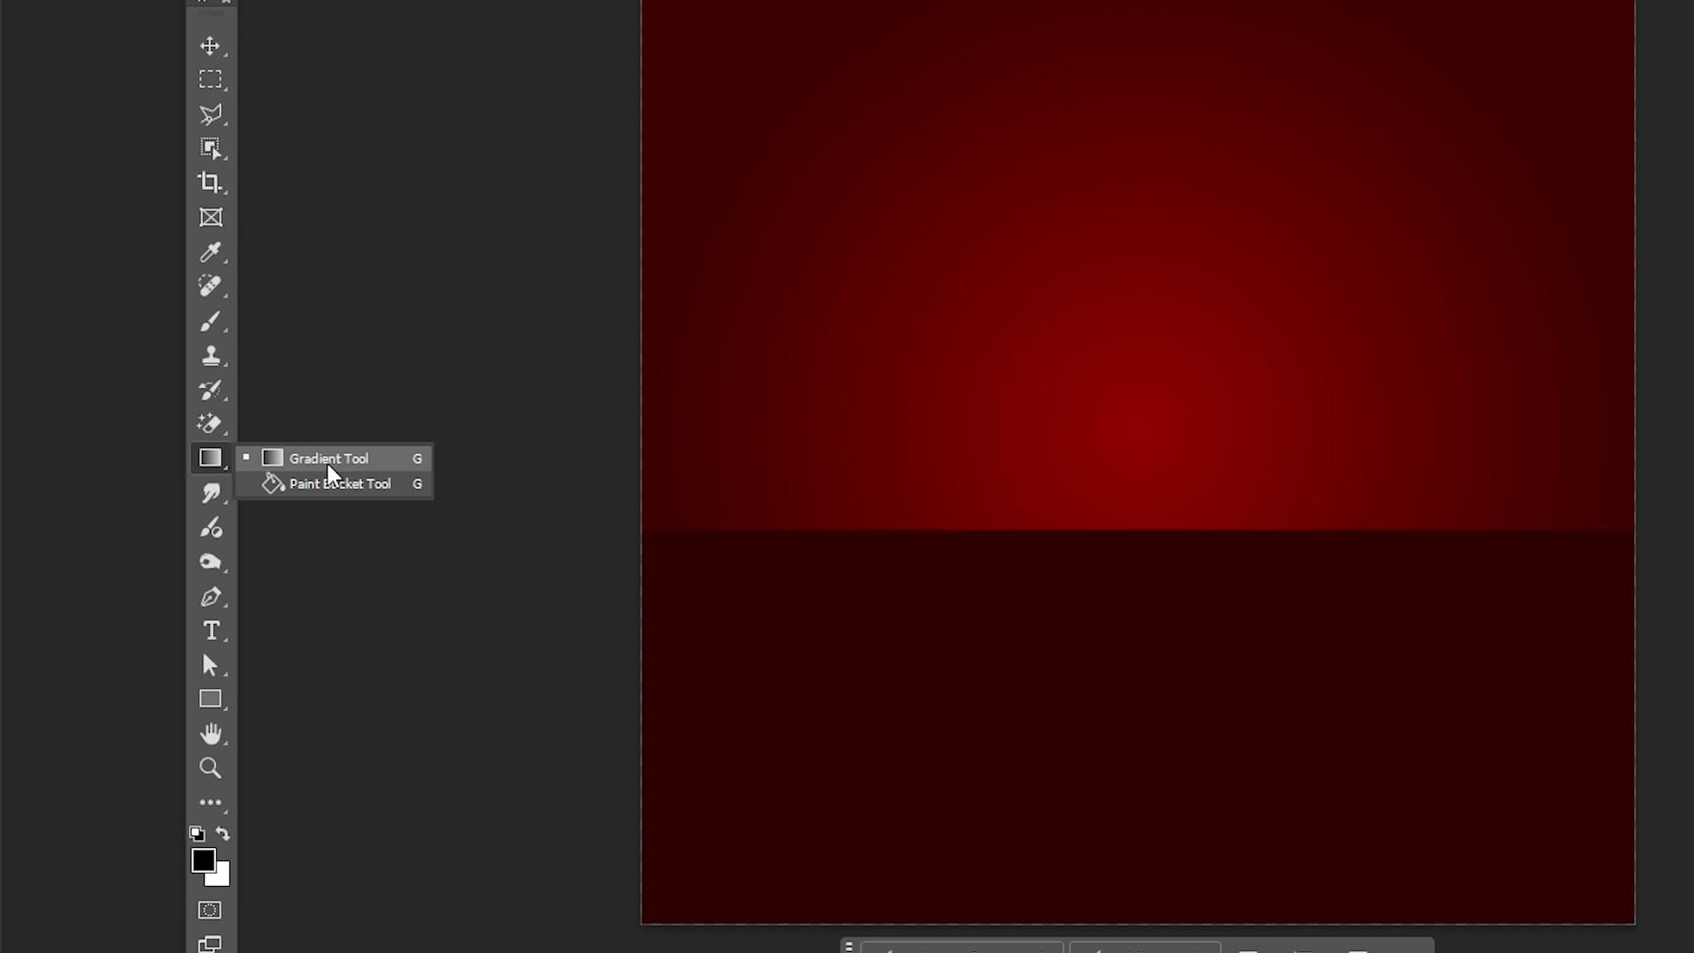
{"action": "left_click", "coordinate": [300, 466]}
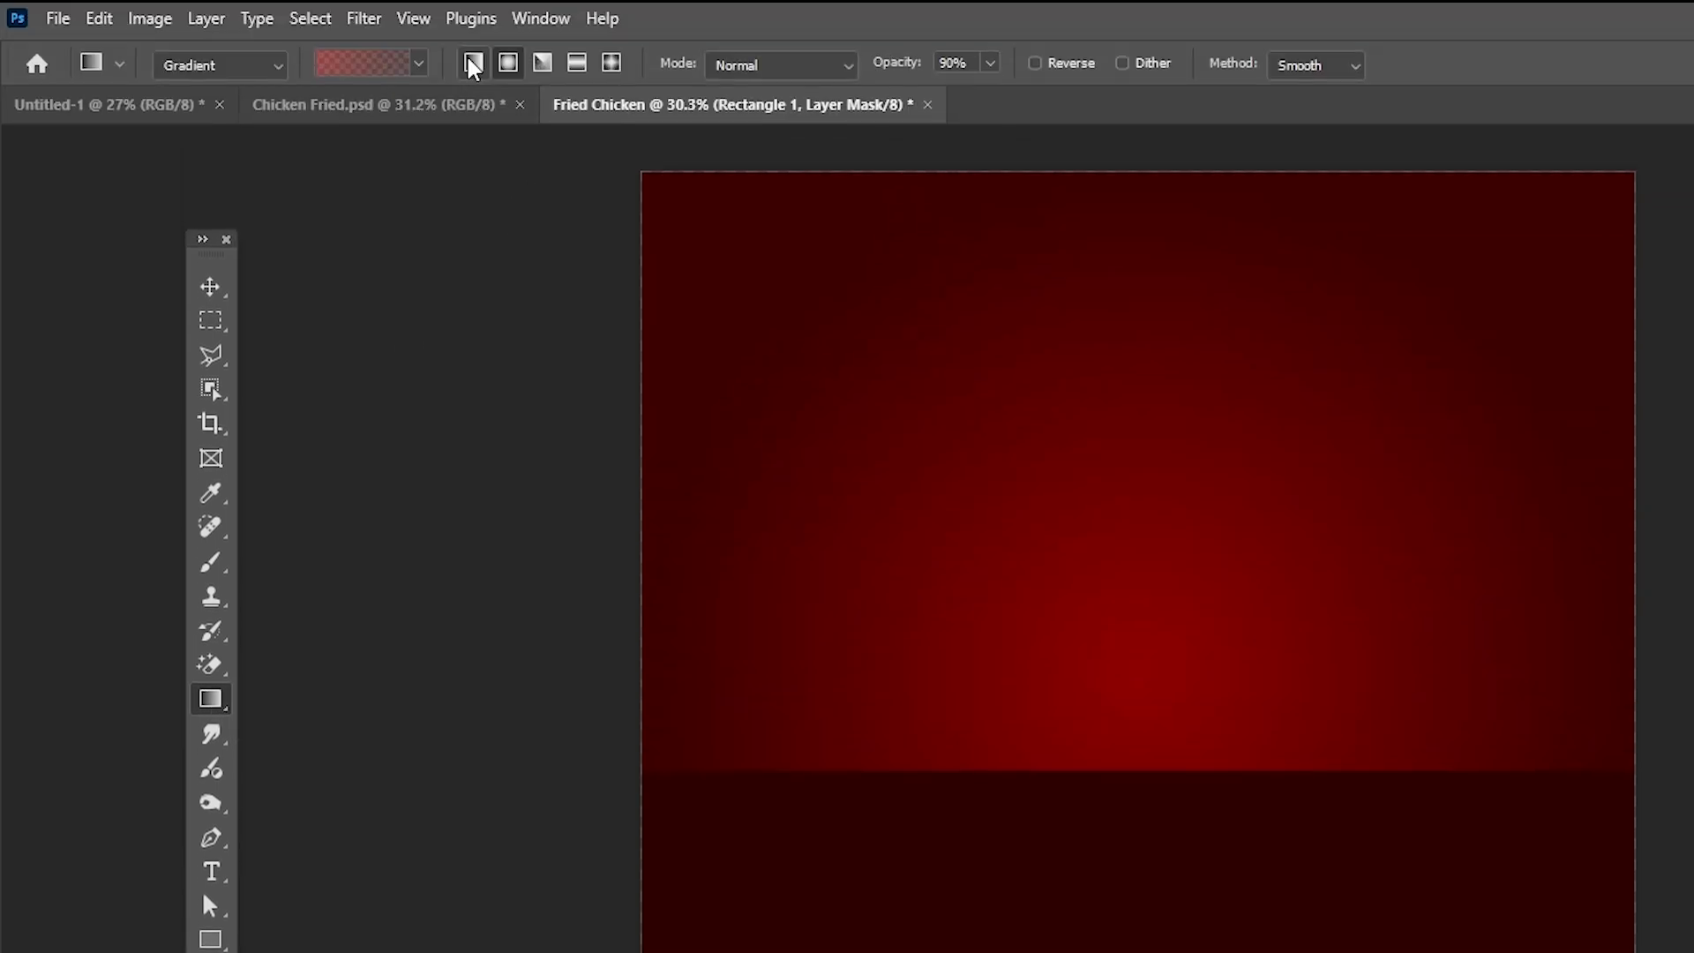
{"action": "left_click", "coordinate": [419, 65]}
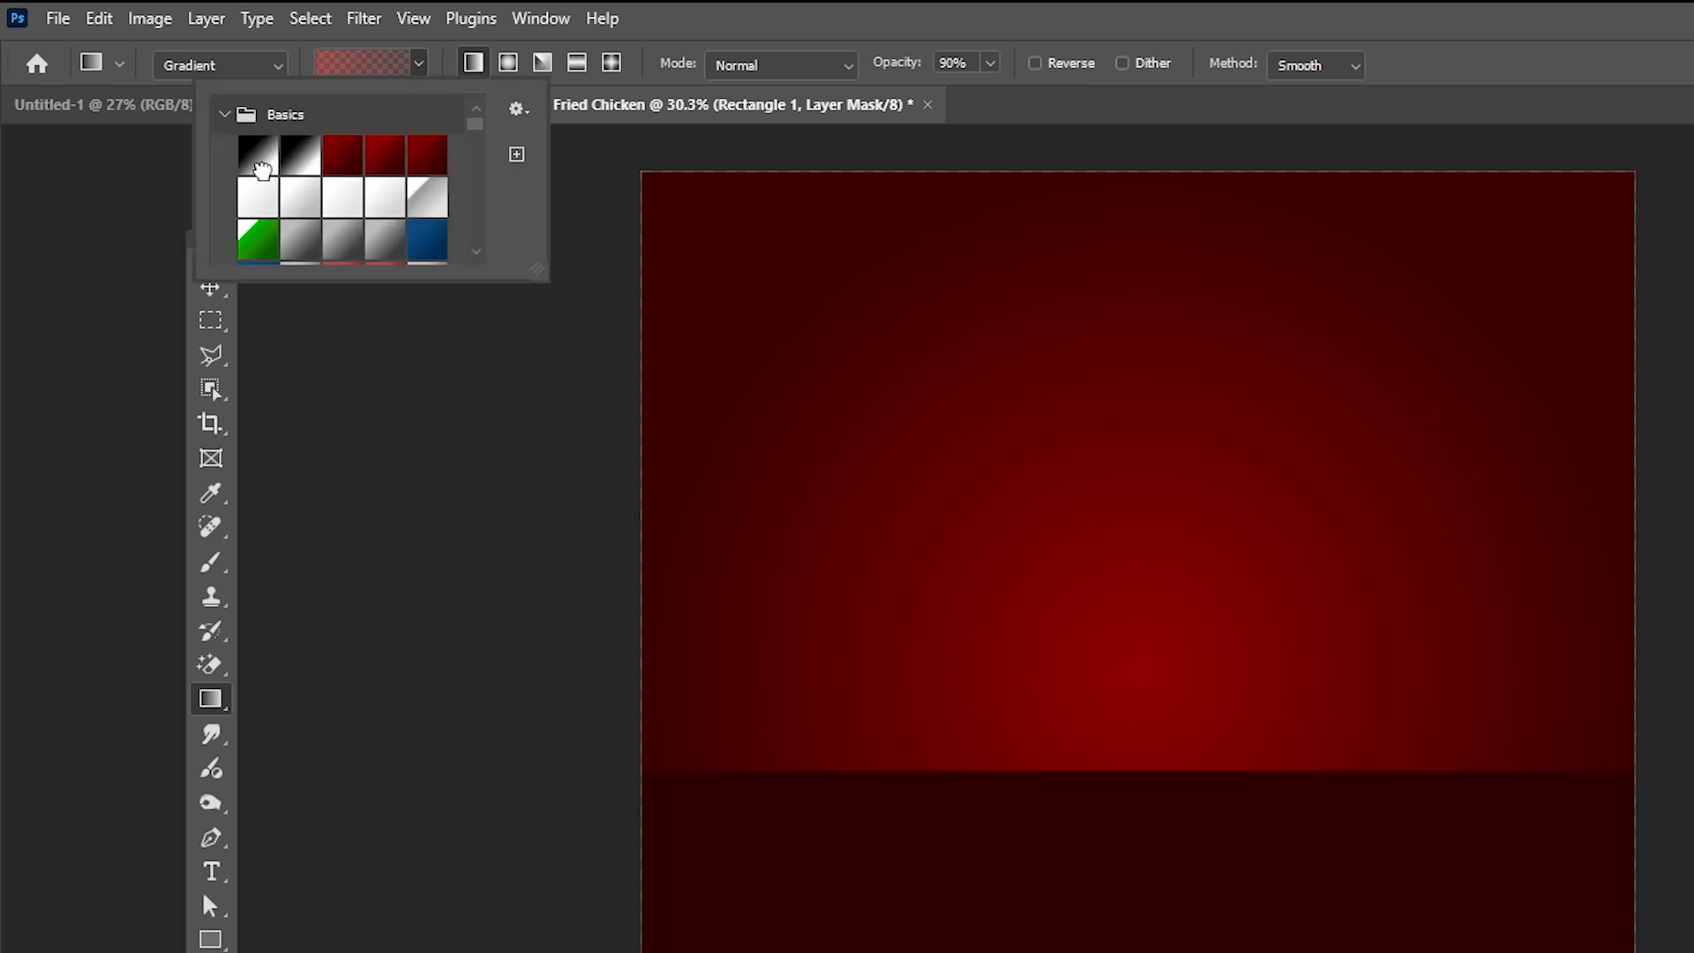
{"action": "left_click", "coordinate": [260, 163]}
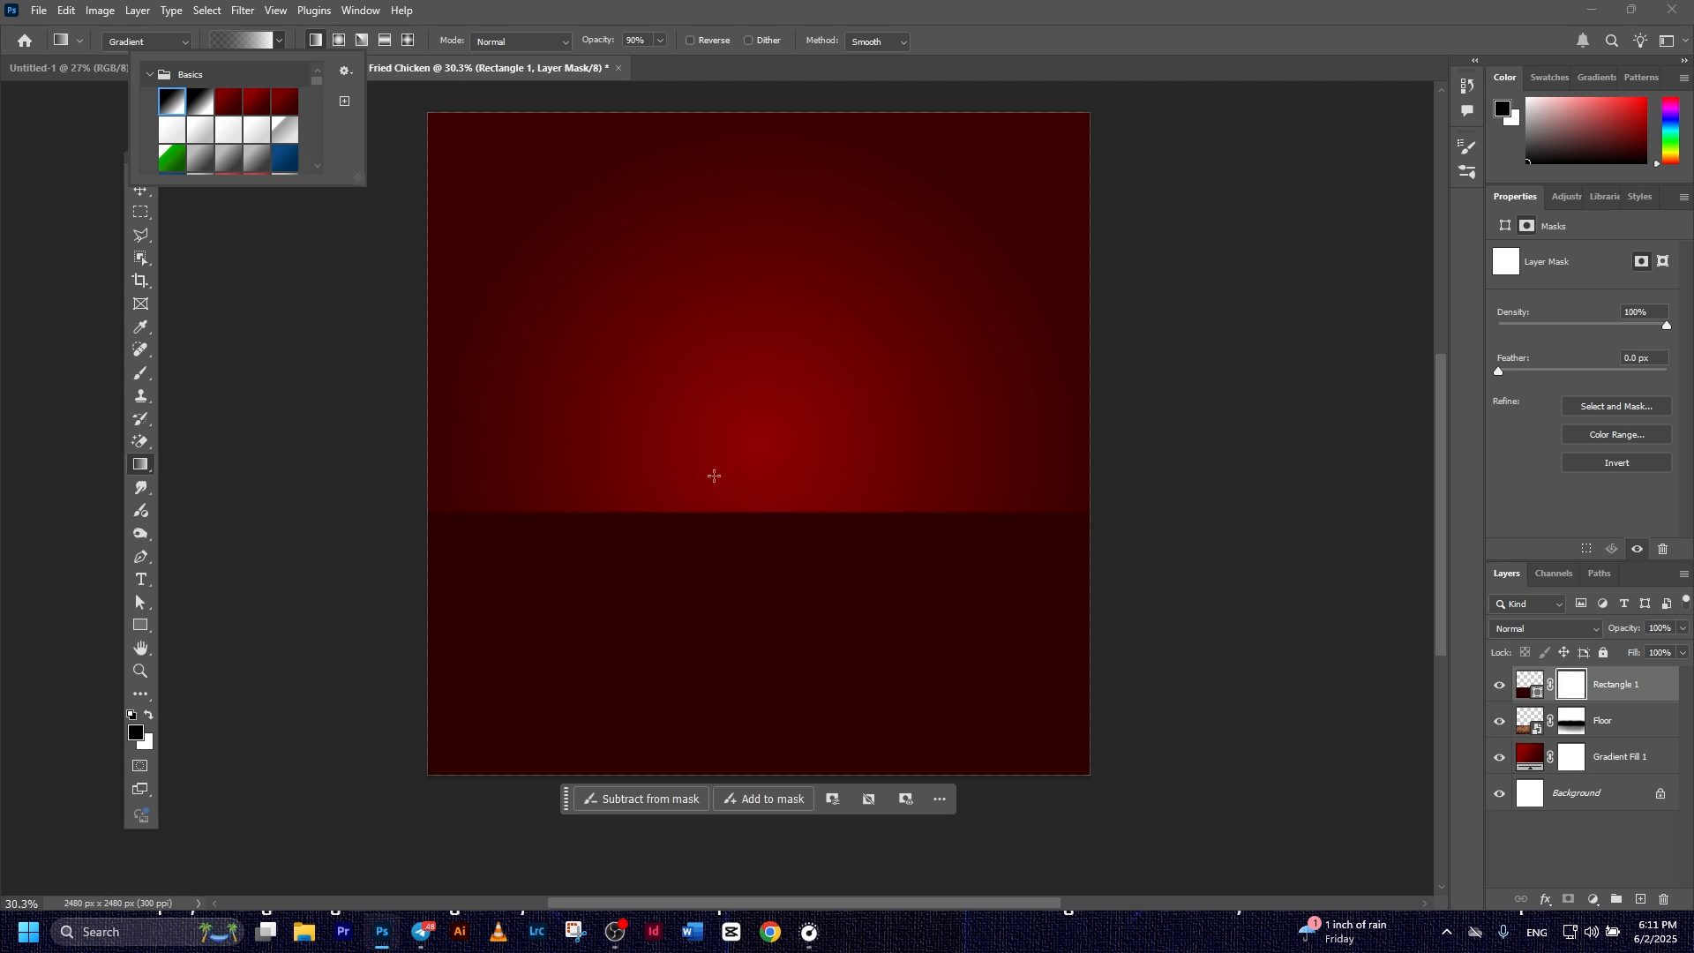
Apply the gradient to the rectangle's mask from the centre of the red glow down to the canvas's lower edge
{"action": "left_click_drag", "start_coordinate": [739, 448], "coordinate": [747, 773]}
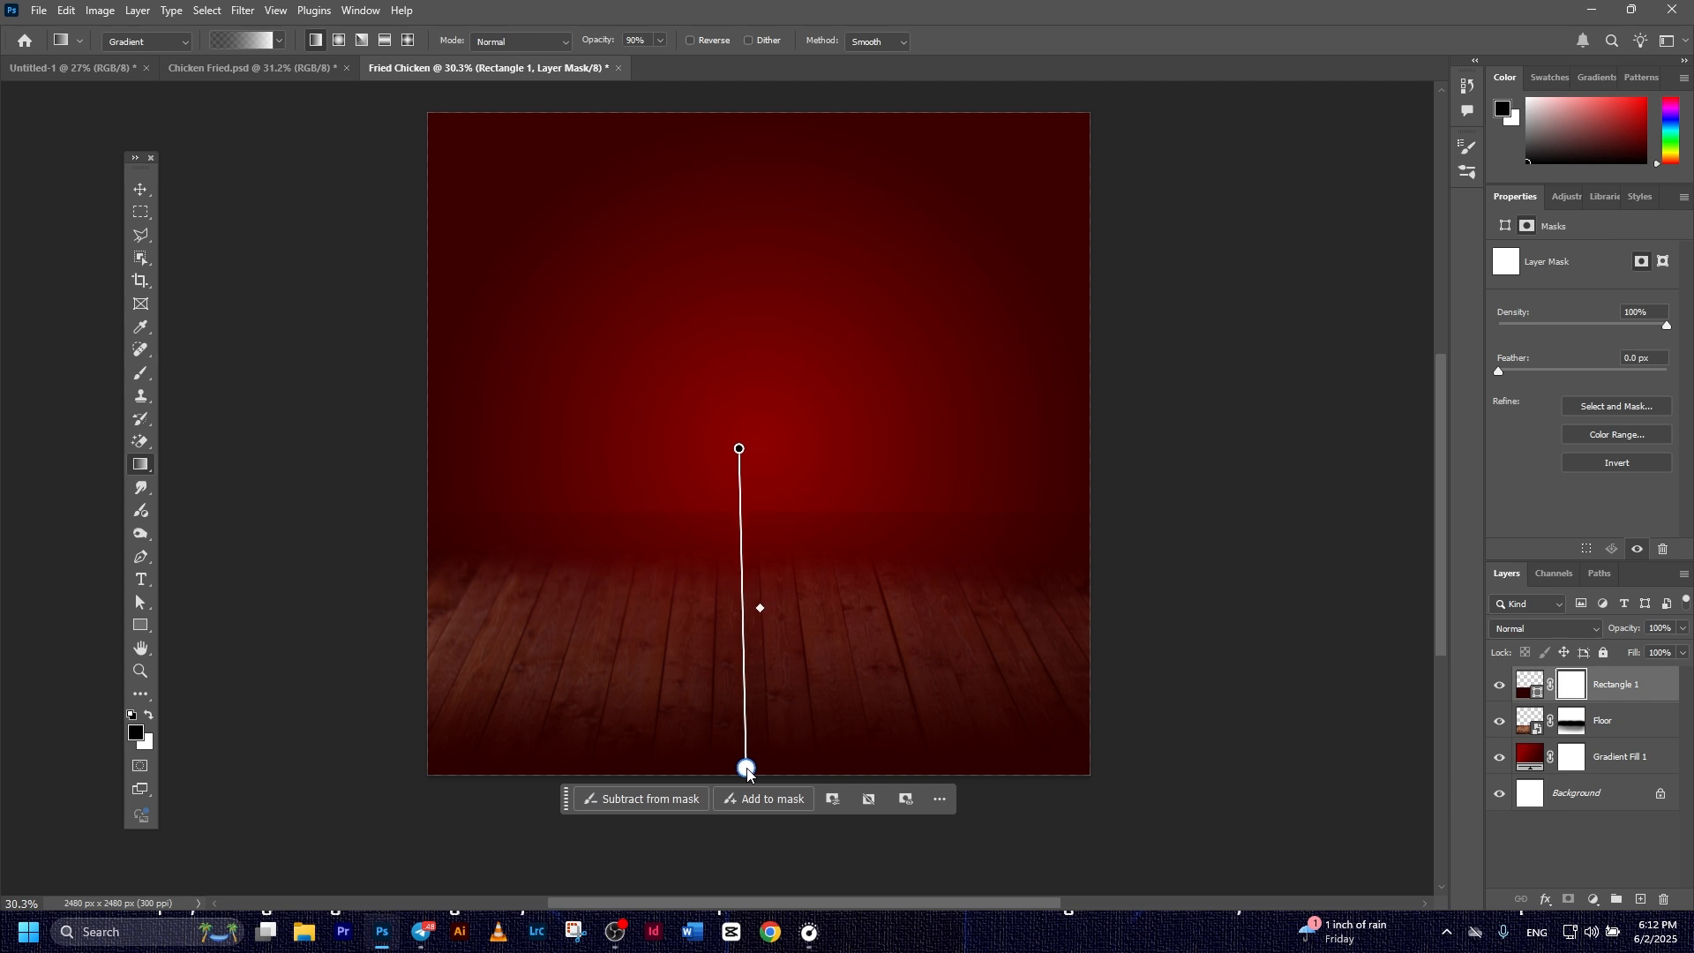
{"action": "left_click_drag", "start_coordinate": [747, 773], "coordinate": [747, 773]}
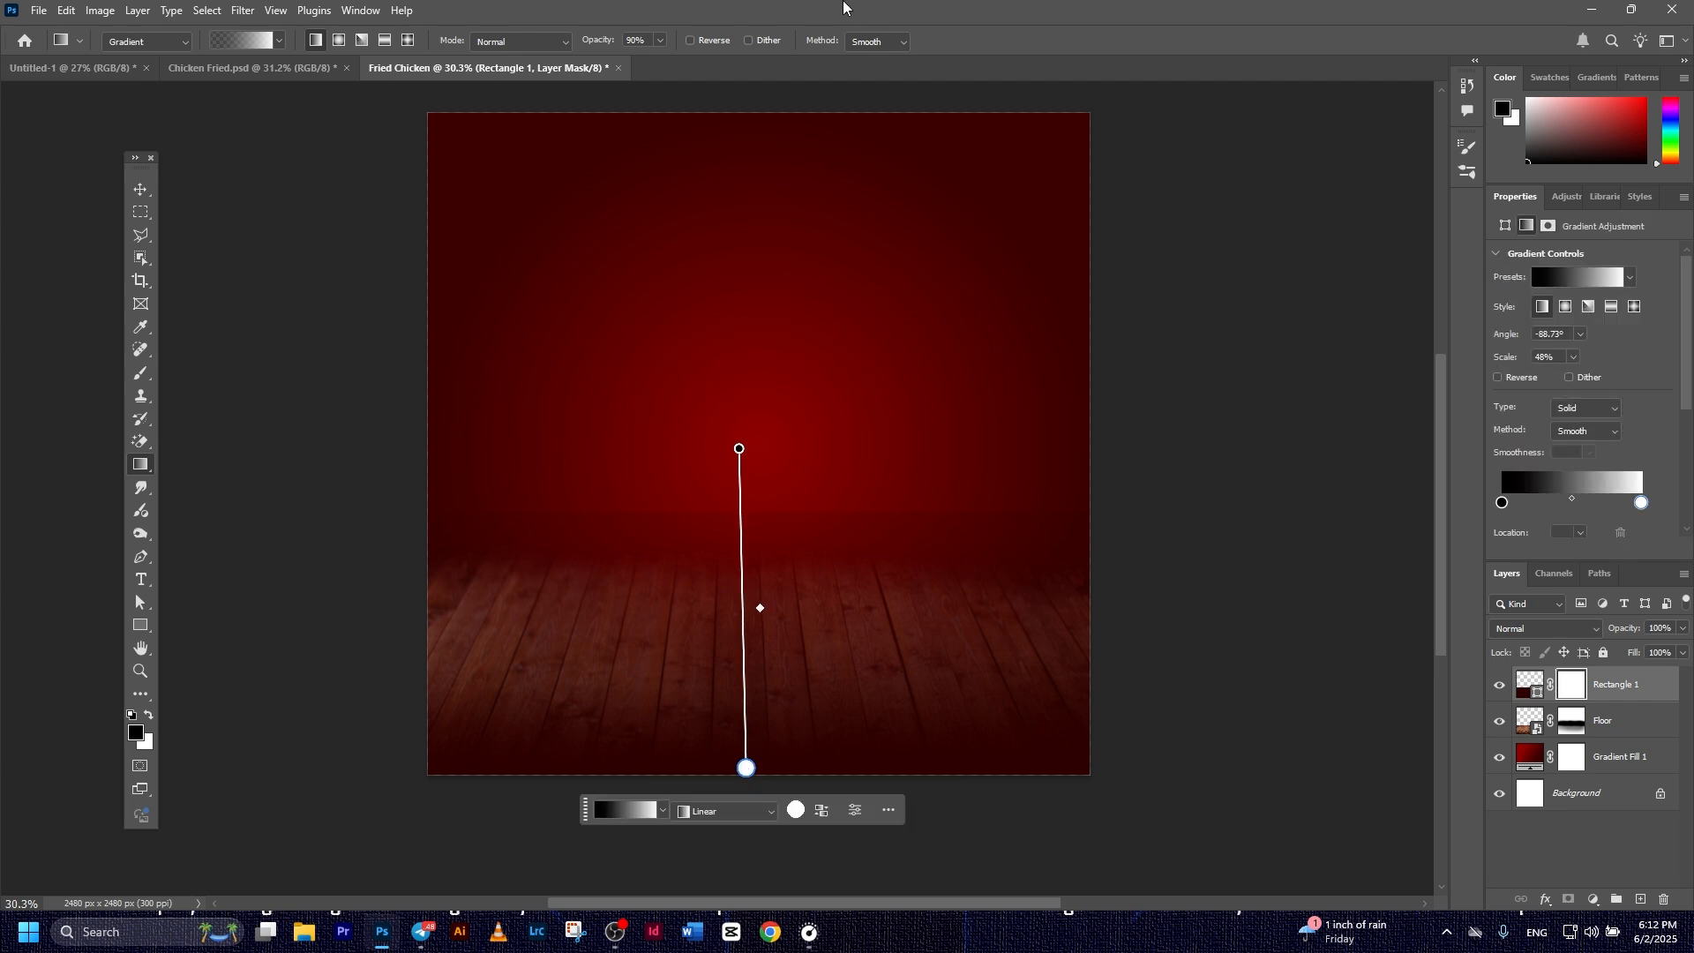
{"action": "left_click", "coordinate": [147, 192]}
{"action": "left_click_drag", "start_coordinate": [212, 256], "coordinate": [1500, 770]}
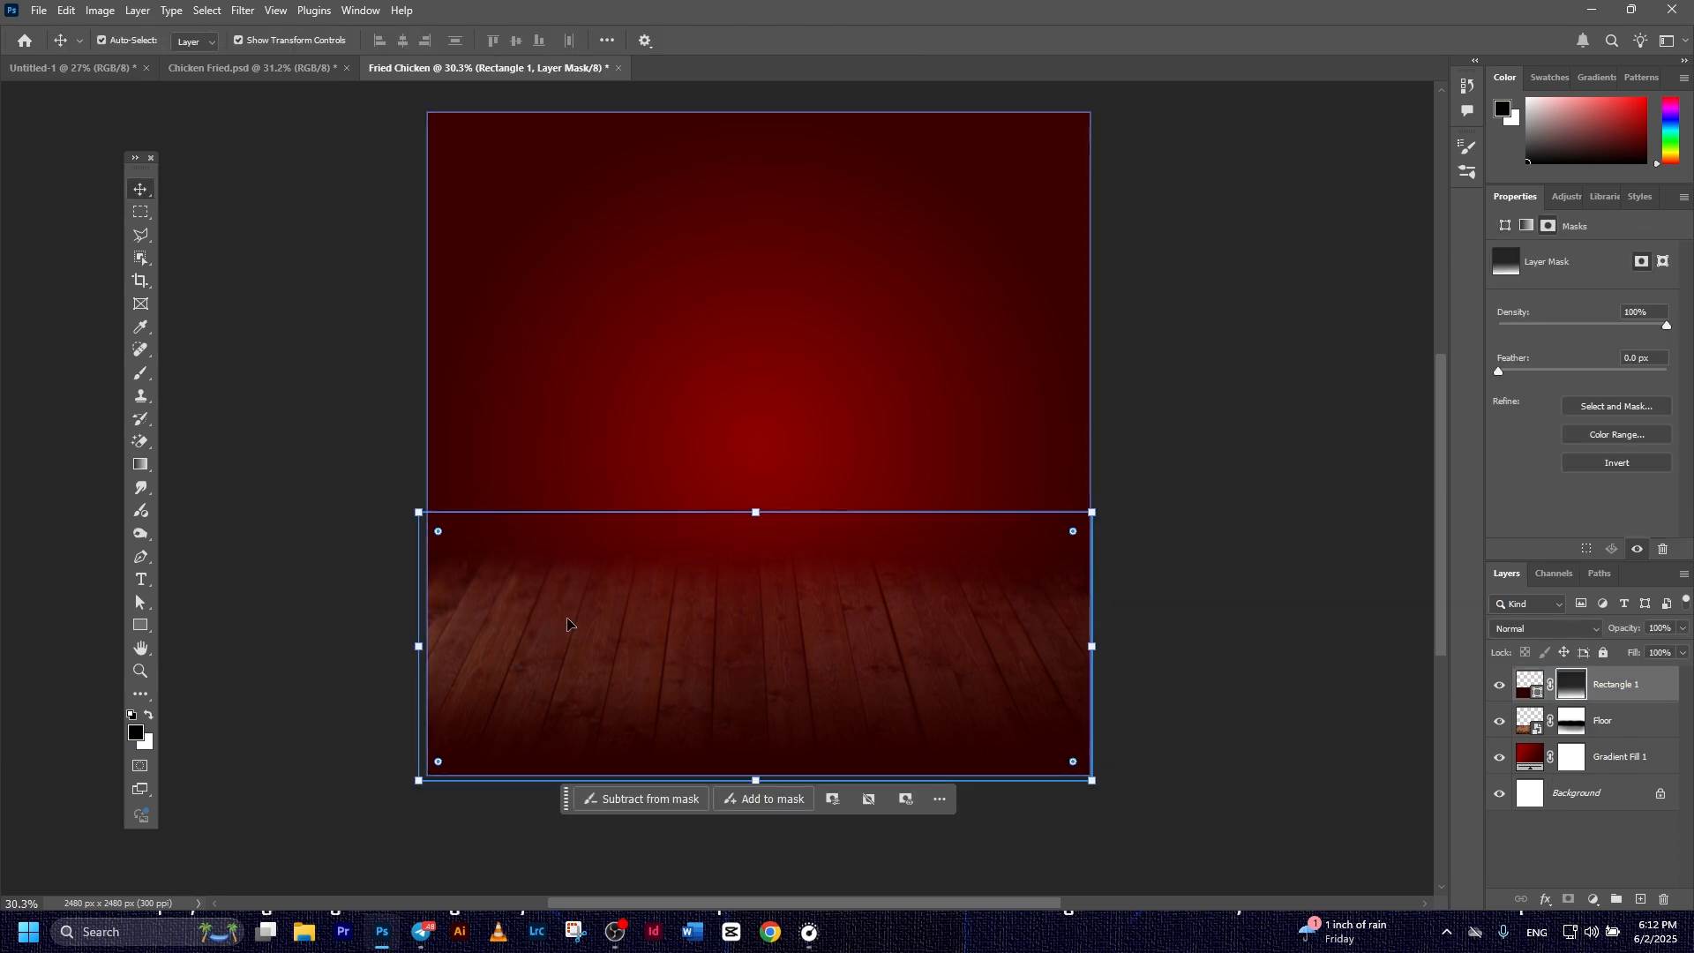
Choose the Soft Round brush with 0% hardness for the rectangle's mask and keep black (000000) as the foreground colour
{"action": "left_click", "coordinate": [140, 372]}
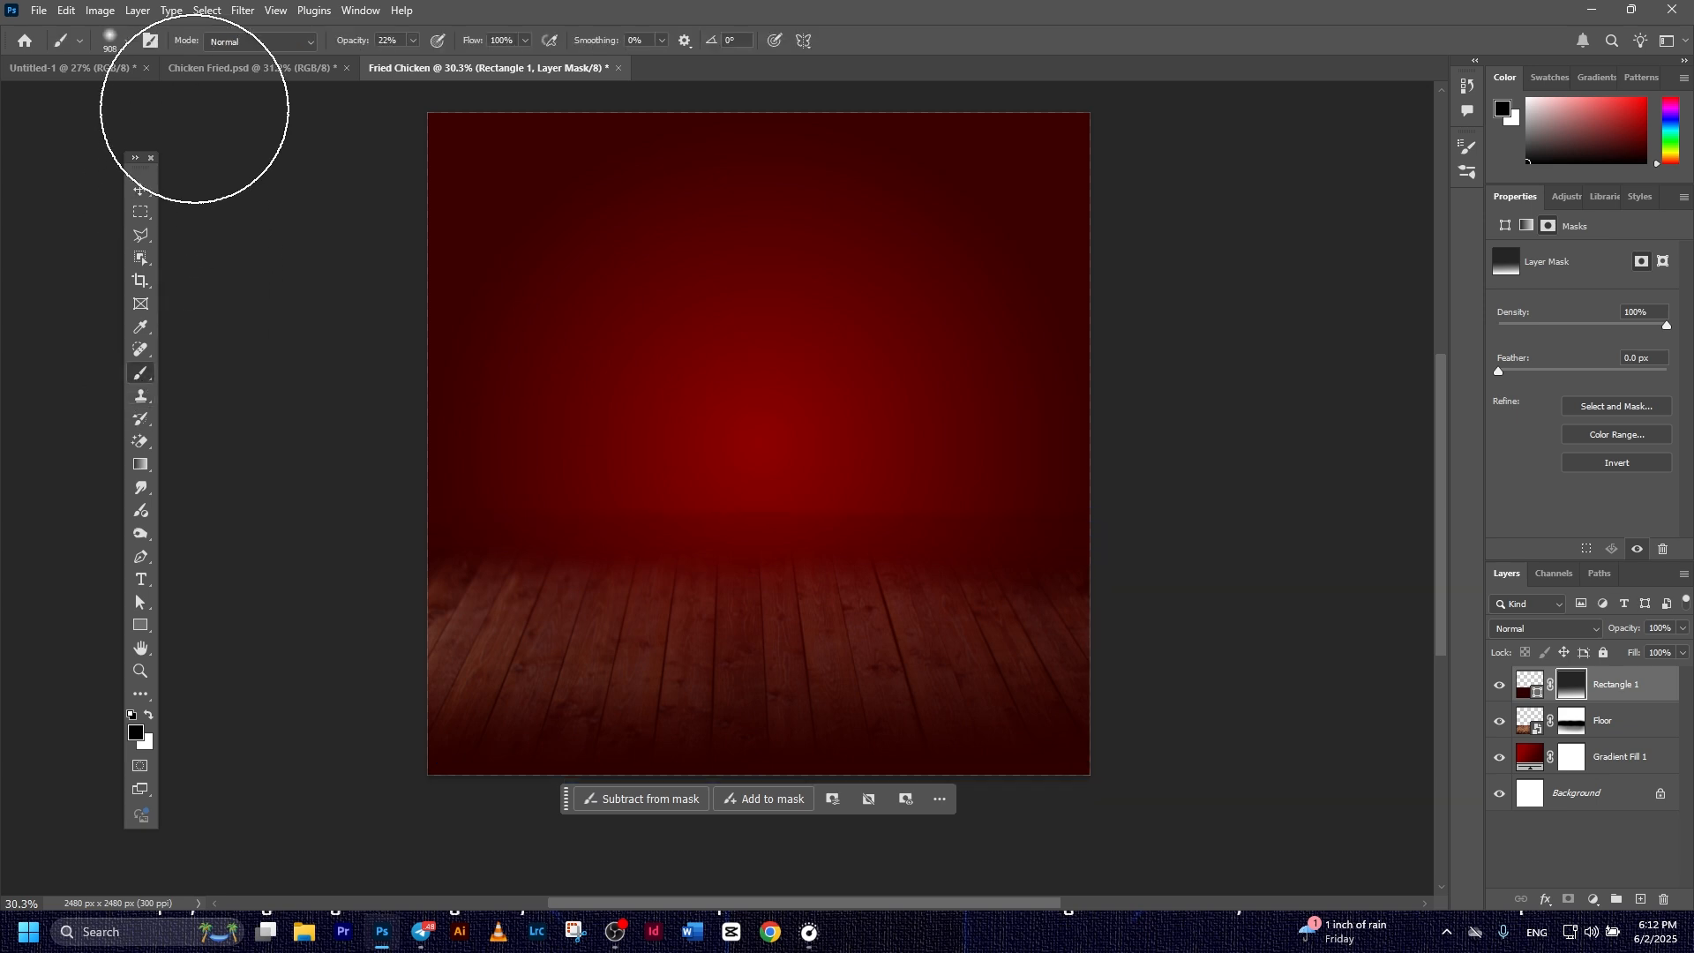
{"action": "left_click", "coordinate": [128, 41]}
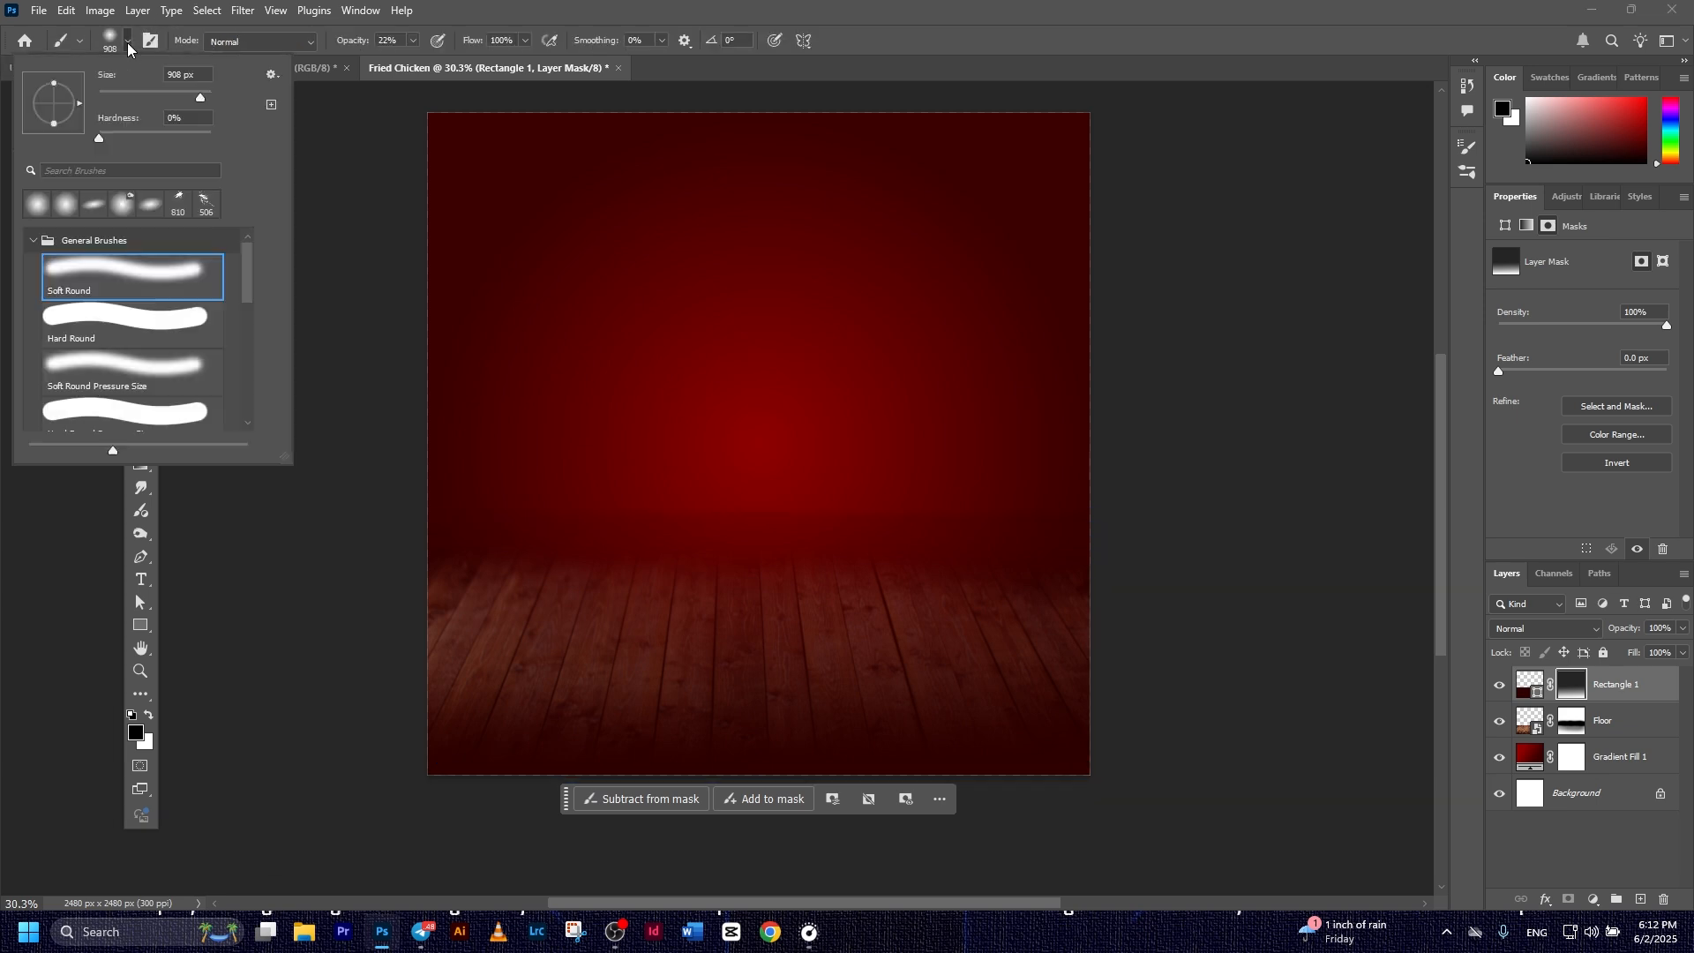
{"action": "left_click", "coordinate": [139, 274]}
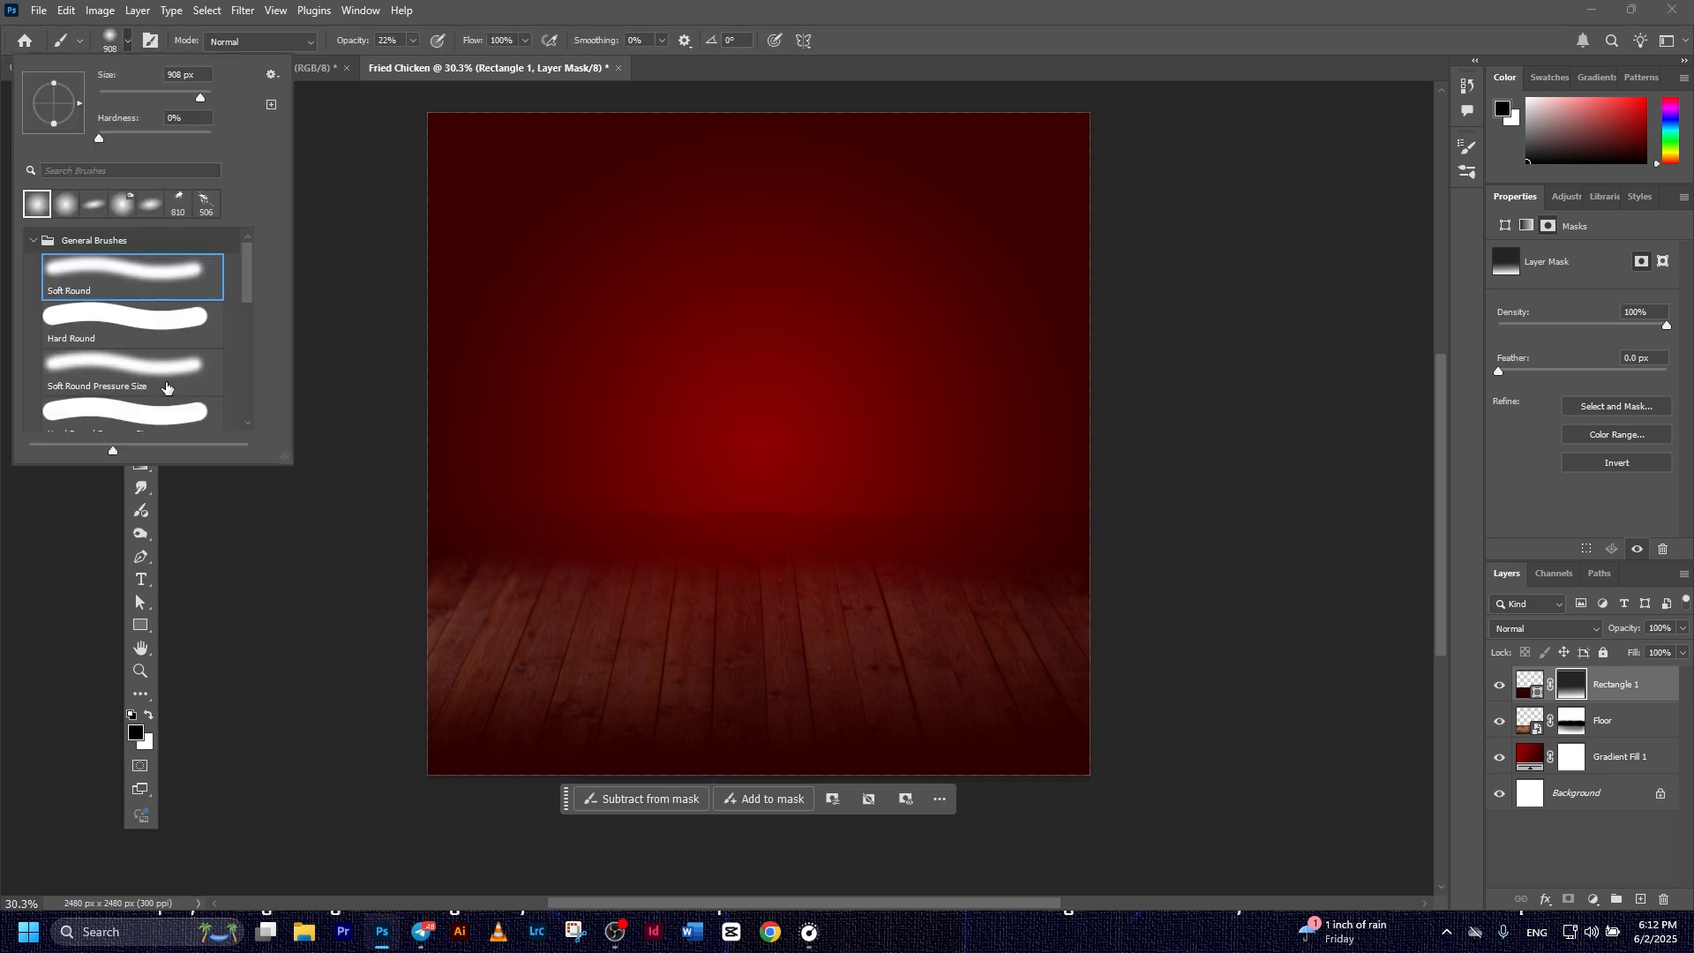
{"action": "left_click", "coordinate": [138, 734]}
{"action": "left_click", "coordinate": [138, 734]}
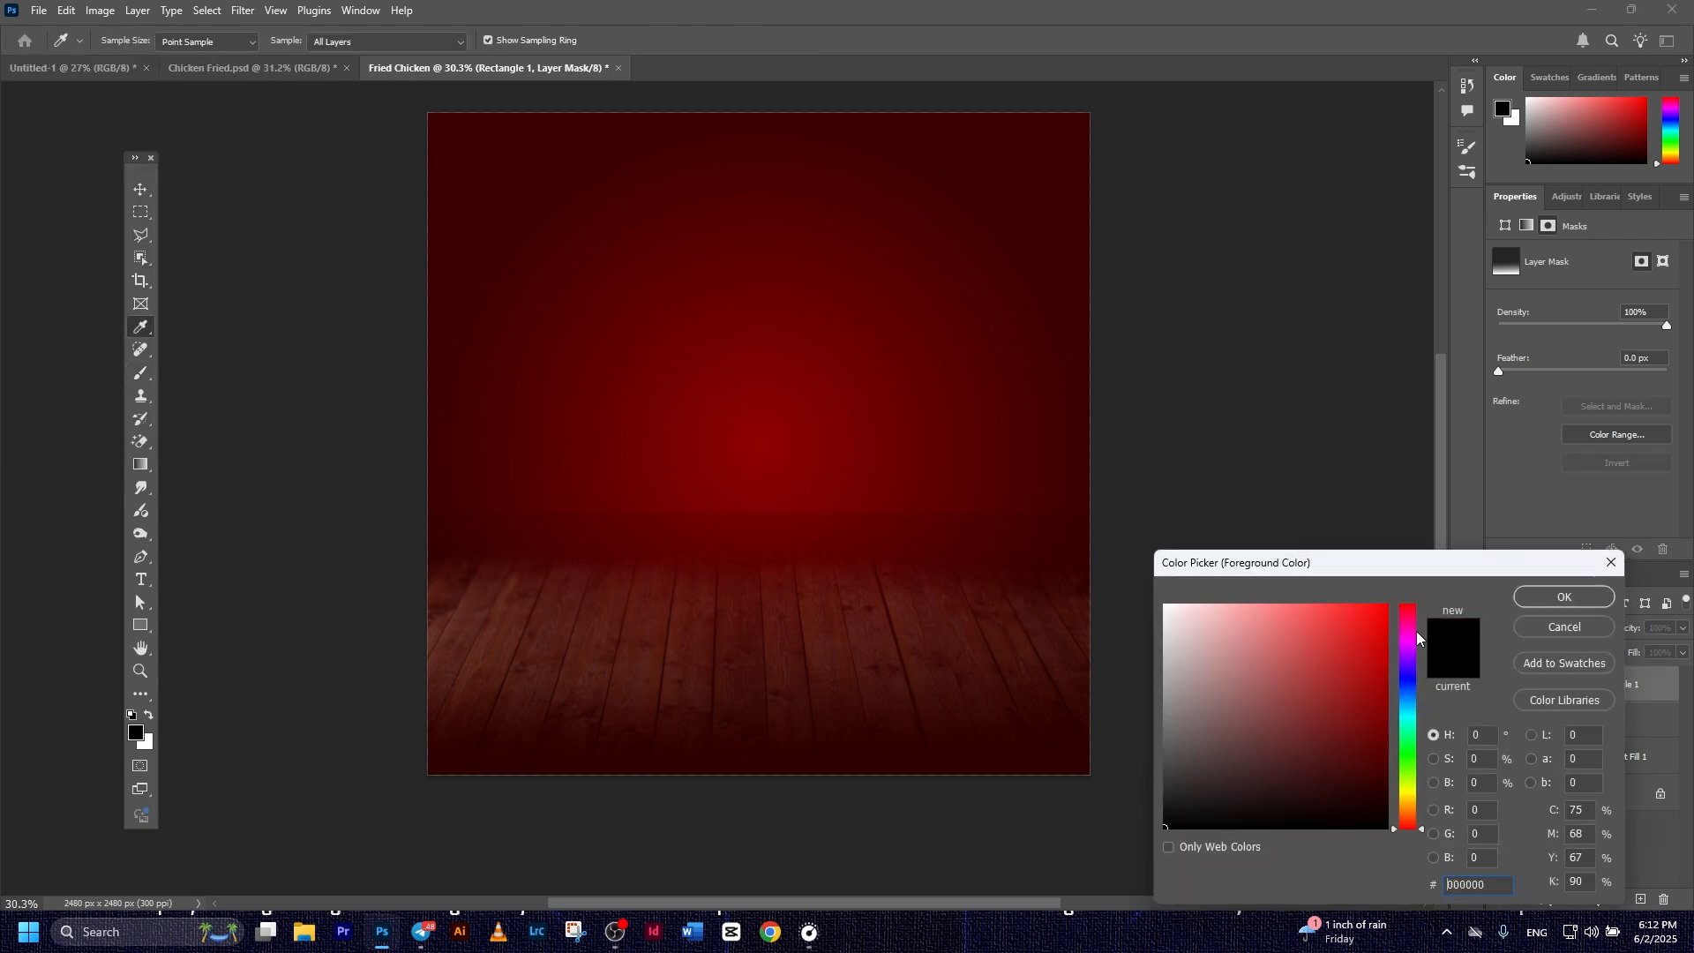
{"action": "left_click", "coordinate": [1574, 604]}
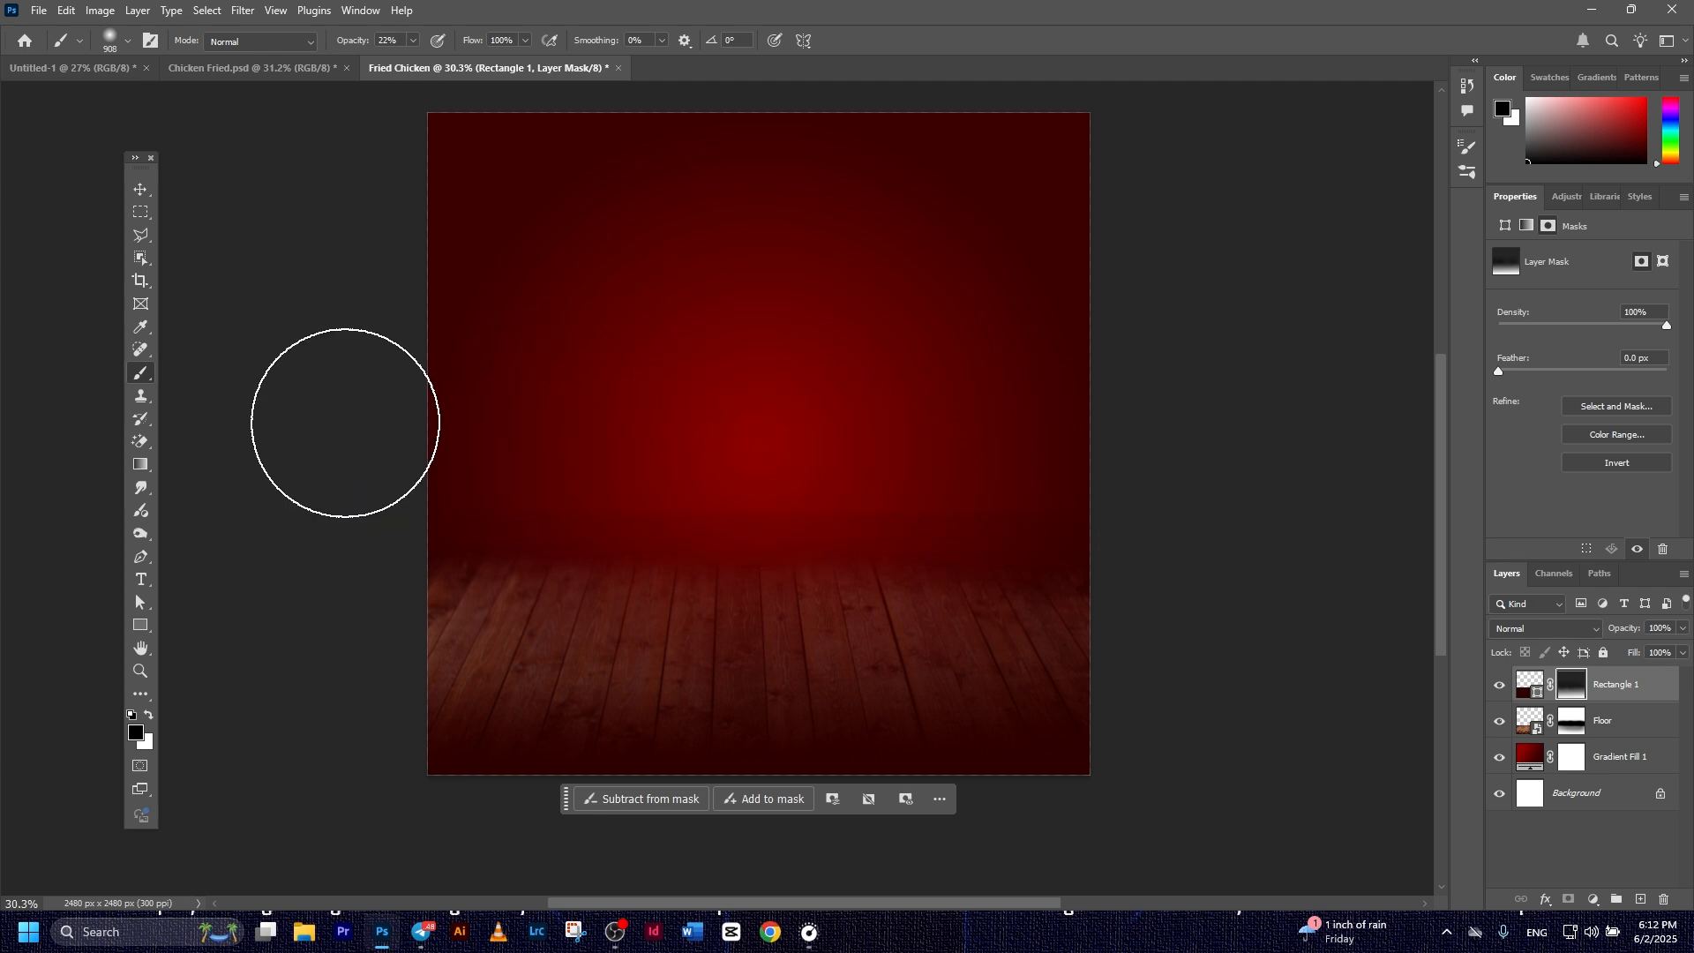
Raise the brush opacity to 100% and paint along the rectangle's upper edge on its mask to hide the hard line
{"action": "left_click", "coordinate": [413, 41]}
{"action": "left_click_drag", "start_coordinate": [426, 65], "coordinate": [605, 106]}
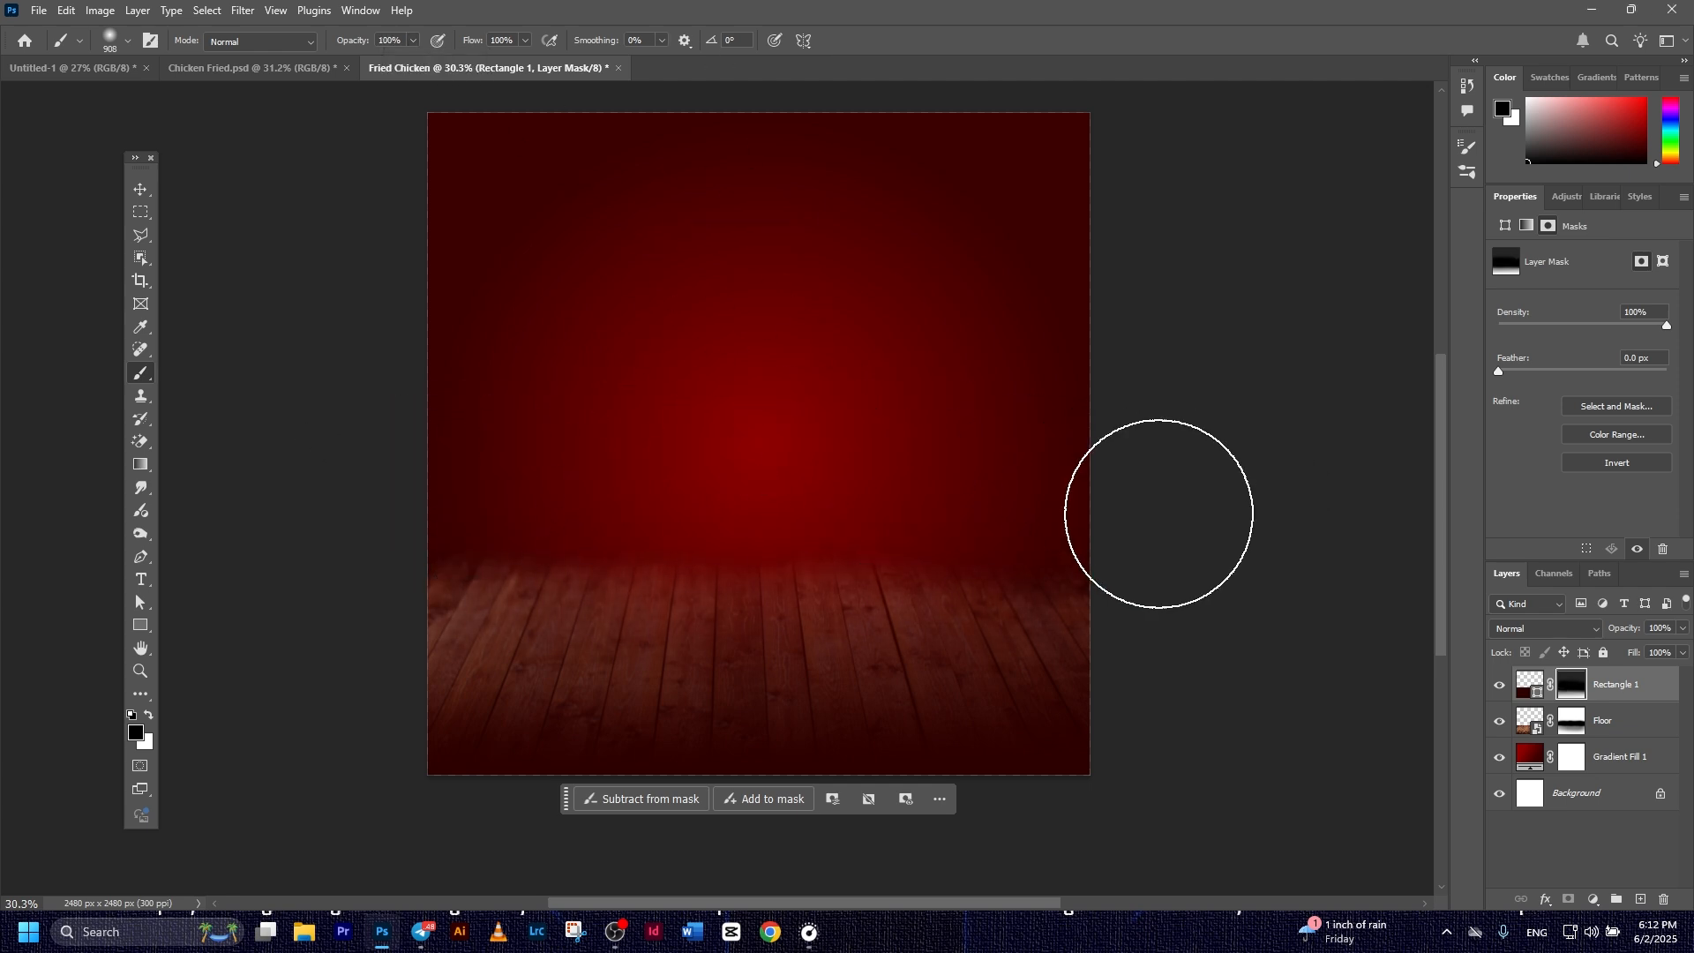
{"action": "scroll", "coordinate": [1089, 397], "scroll_direction": "down", "scroll_amount": 1}
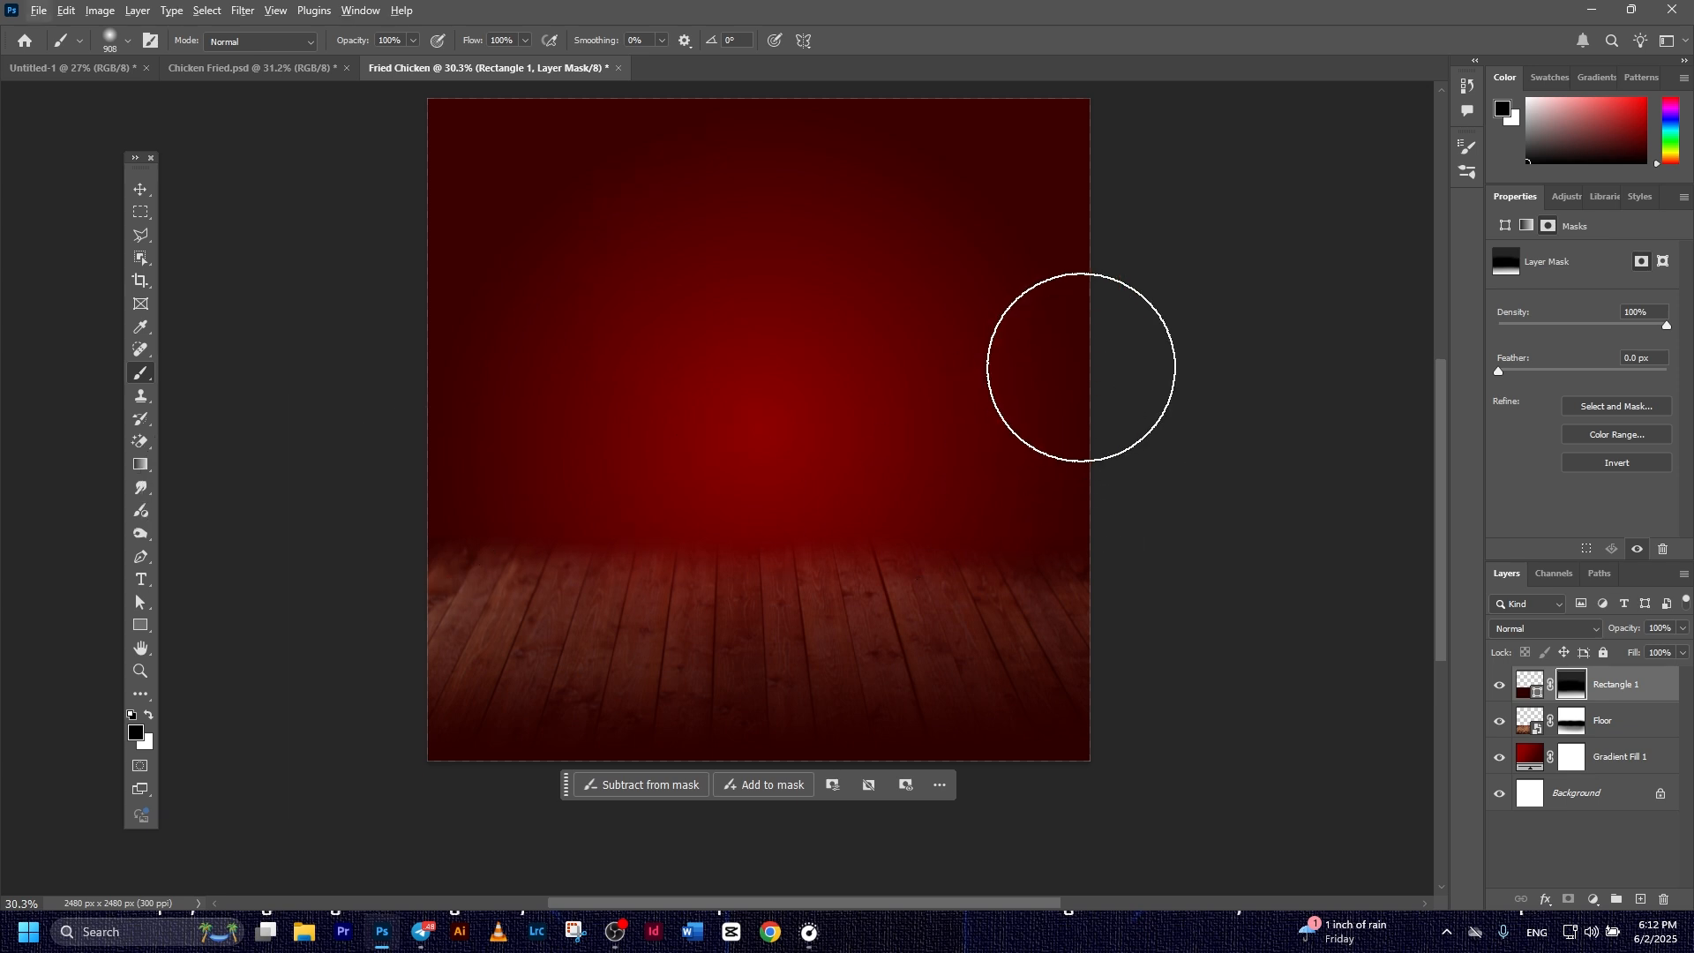
{"action": "left_click_drag", "start_coordinate": [1017, 375], "coordinate": [980, 416]}
{"action": "scroll", "coordinate": [987, 412], "scroll_direction": "down", "scroll_amount": 1}
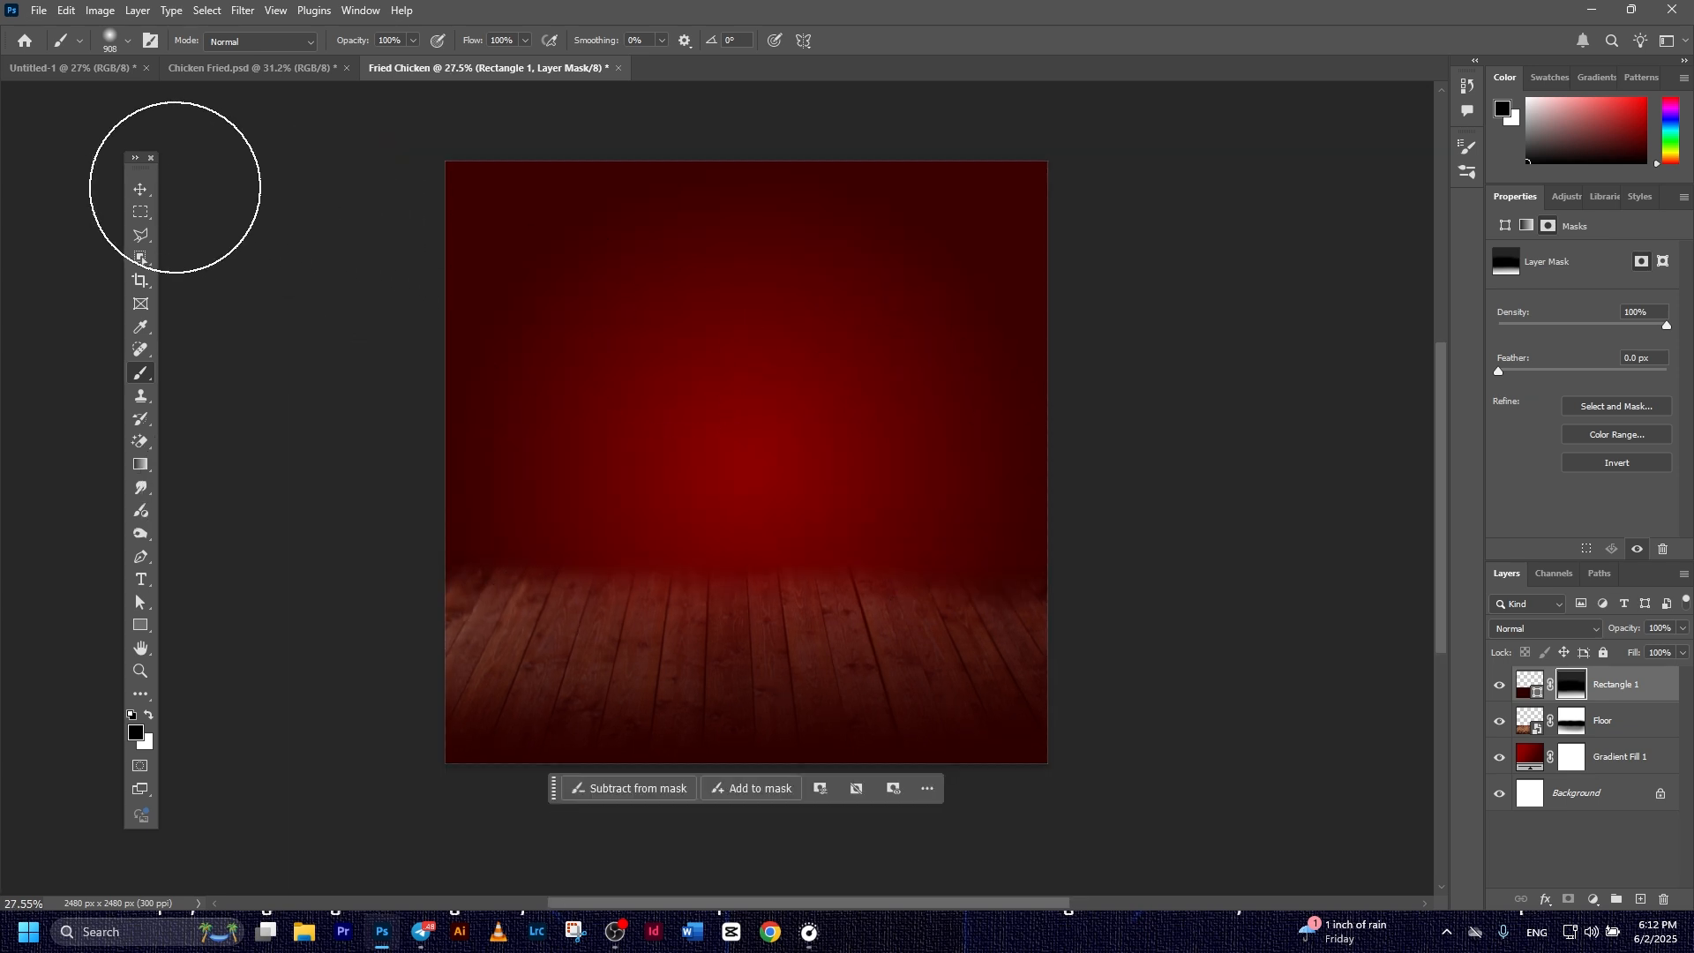
Save the poster as the Photoshop file Fried Chicken3.psd in the Fried Chicken 2 folder
{"action": "left_click", "coordinate": [38, 10]}
{"action": "left_click", "coordinate": [79, 208]}
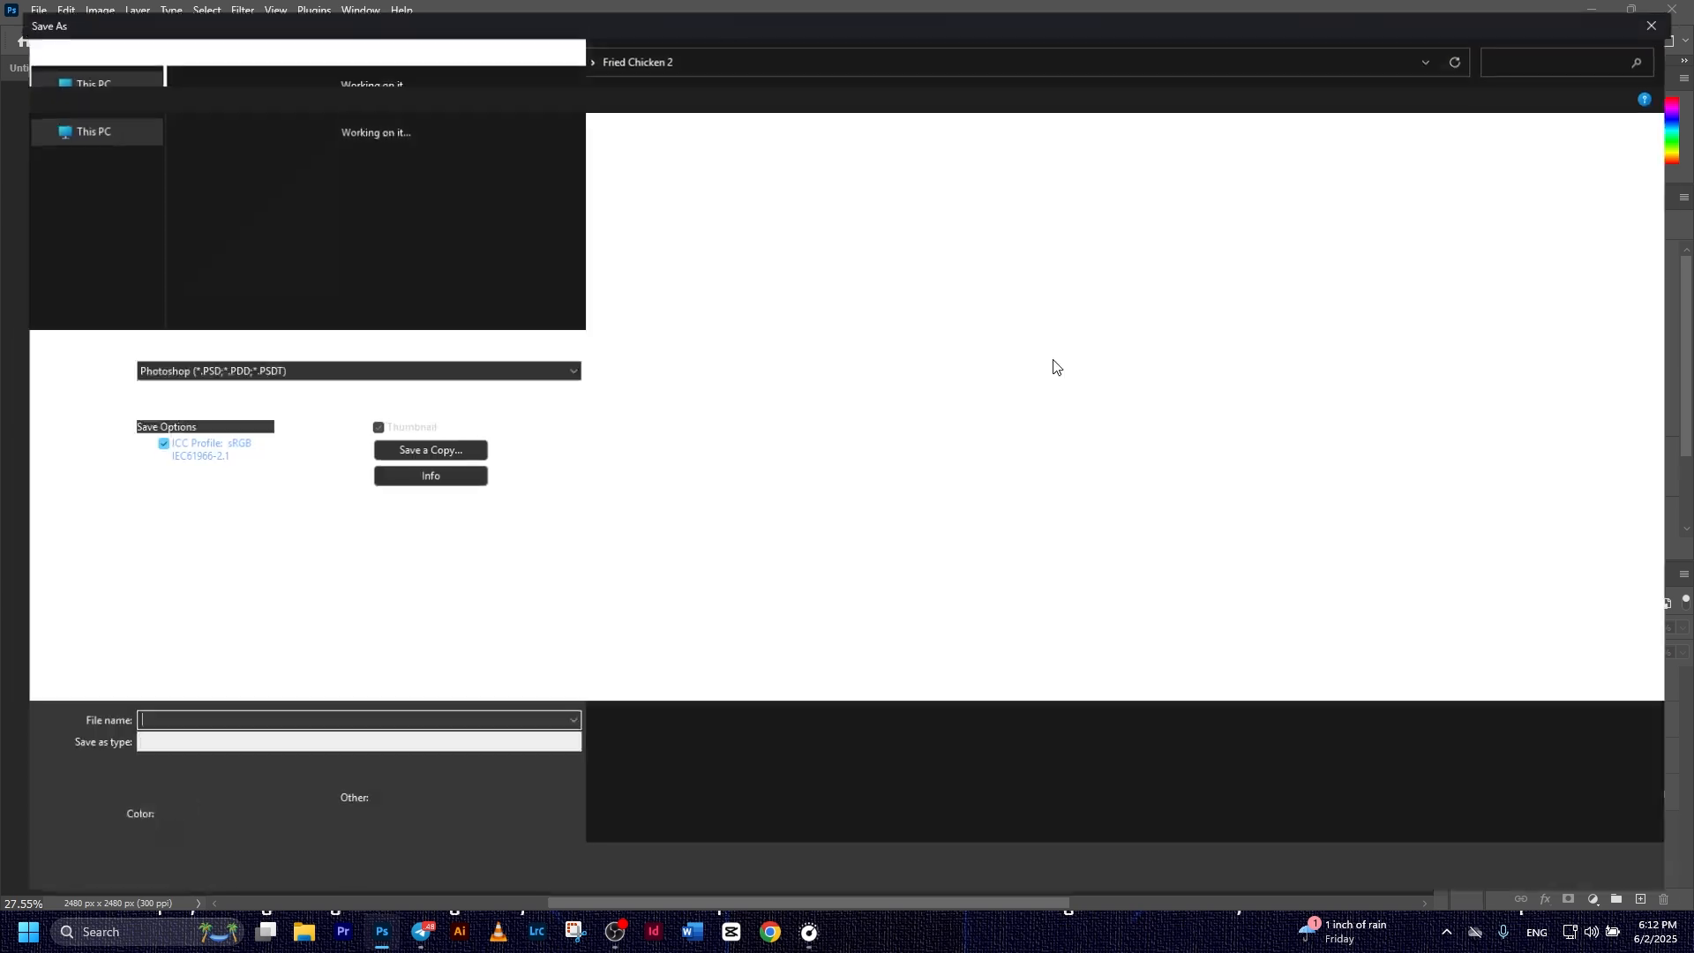
{"action": "key", "text": "Return"}
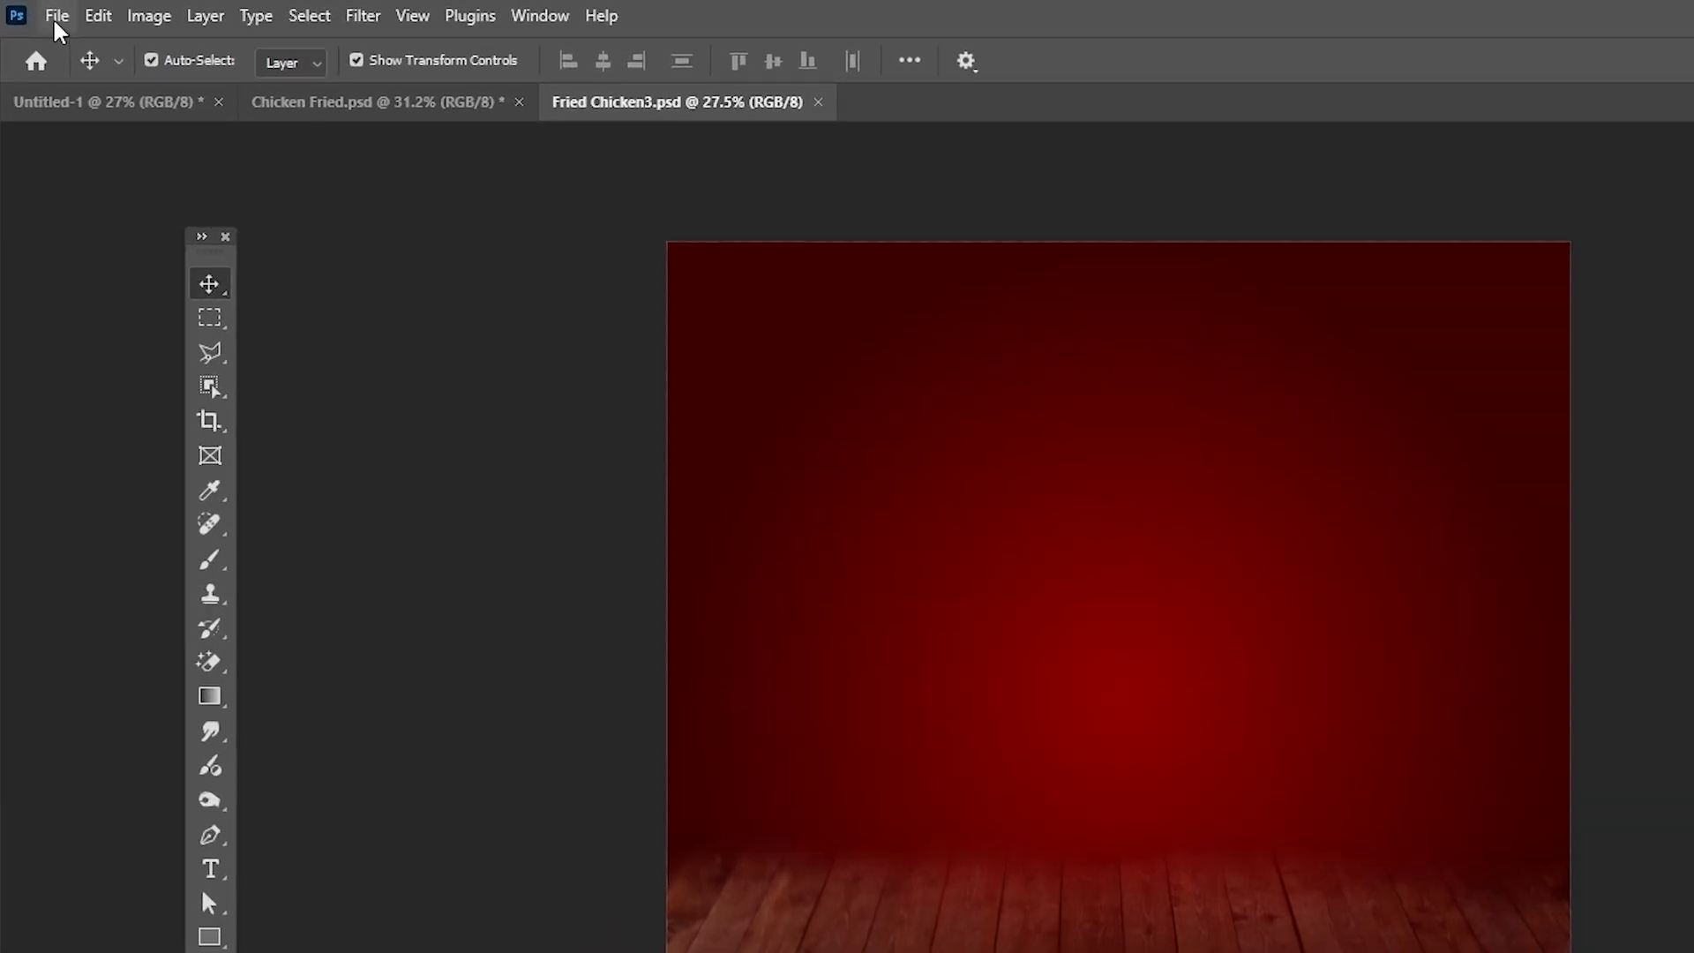
Place the vecteezy chicken wings on a wooden plate PNG from the Fried Chicken 2 folder as an embedded image
{"action": "left_click", "coordinate": [55, 19]}
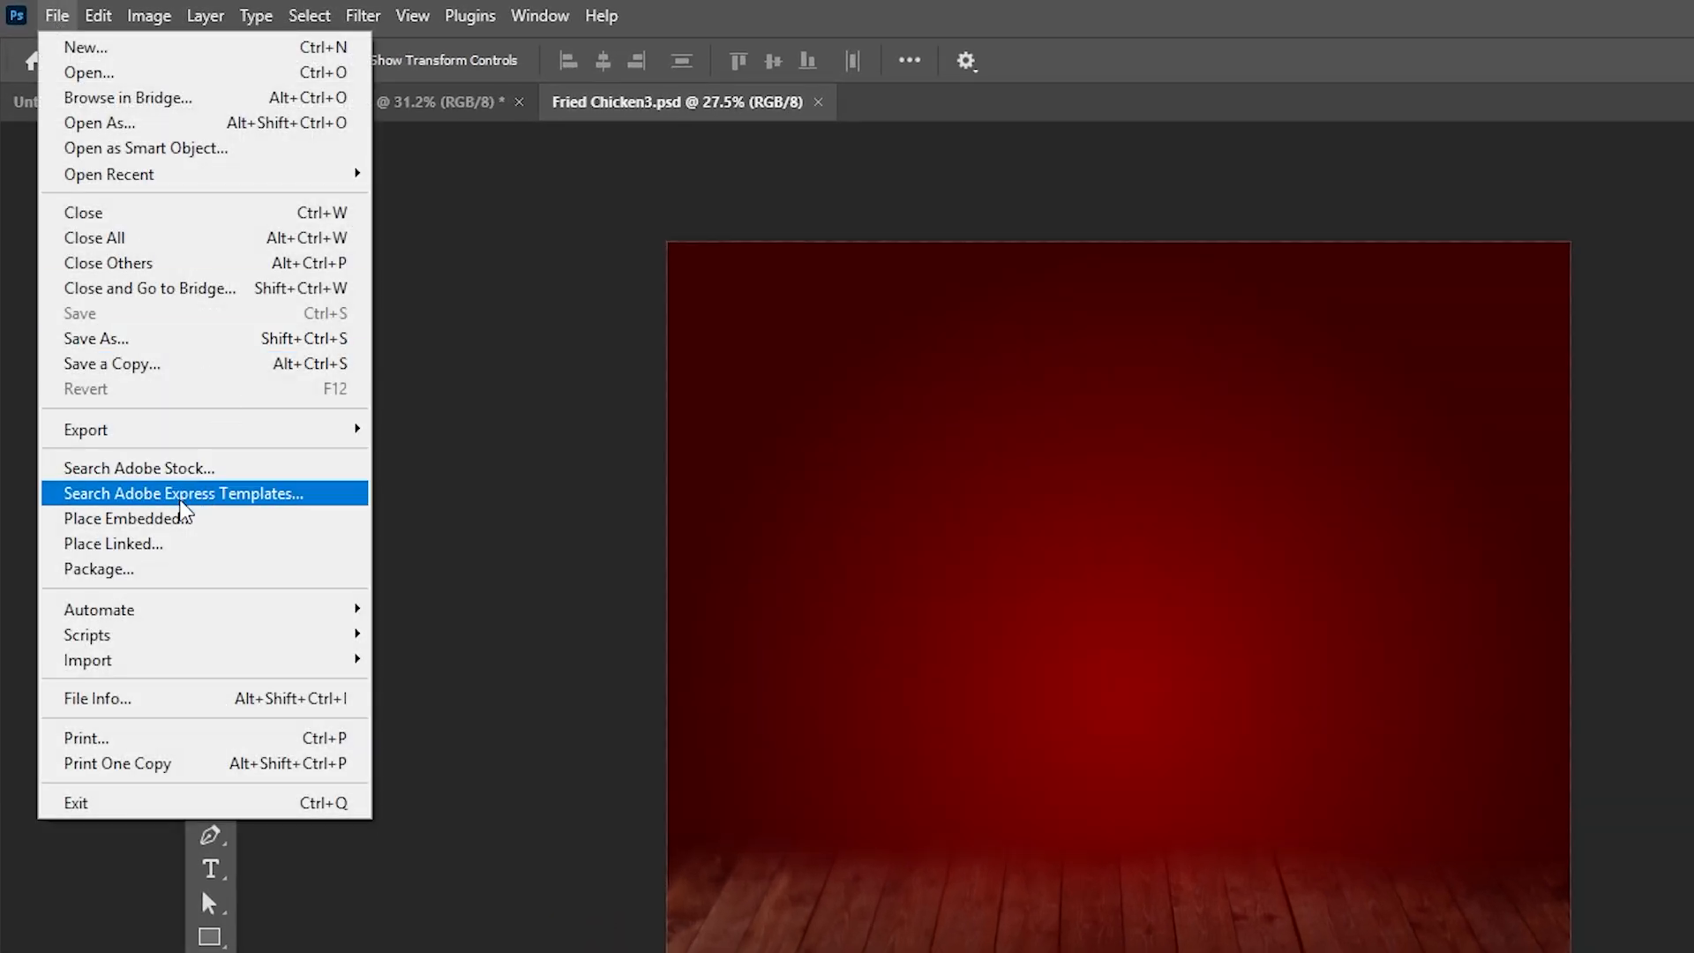
{"action": "left_click", "coordinate": [173, 518]}
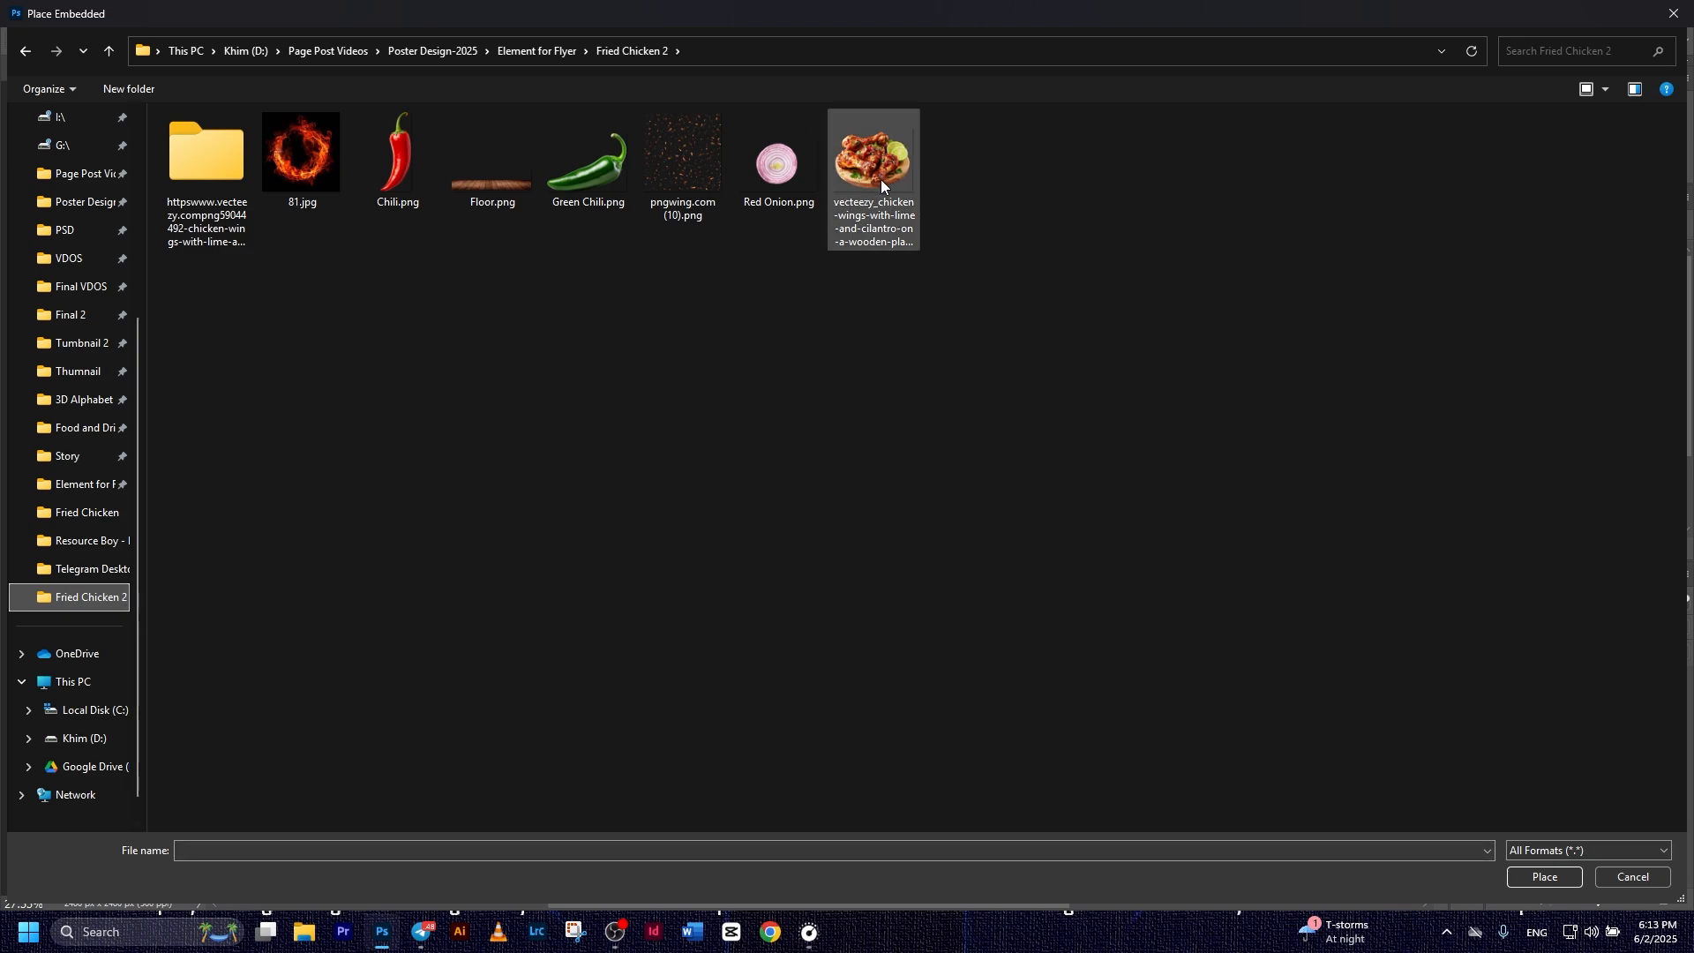
{"action": "left_click", "coordinate": [880, 176]}
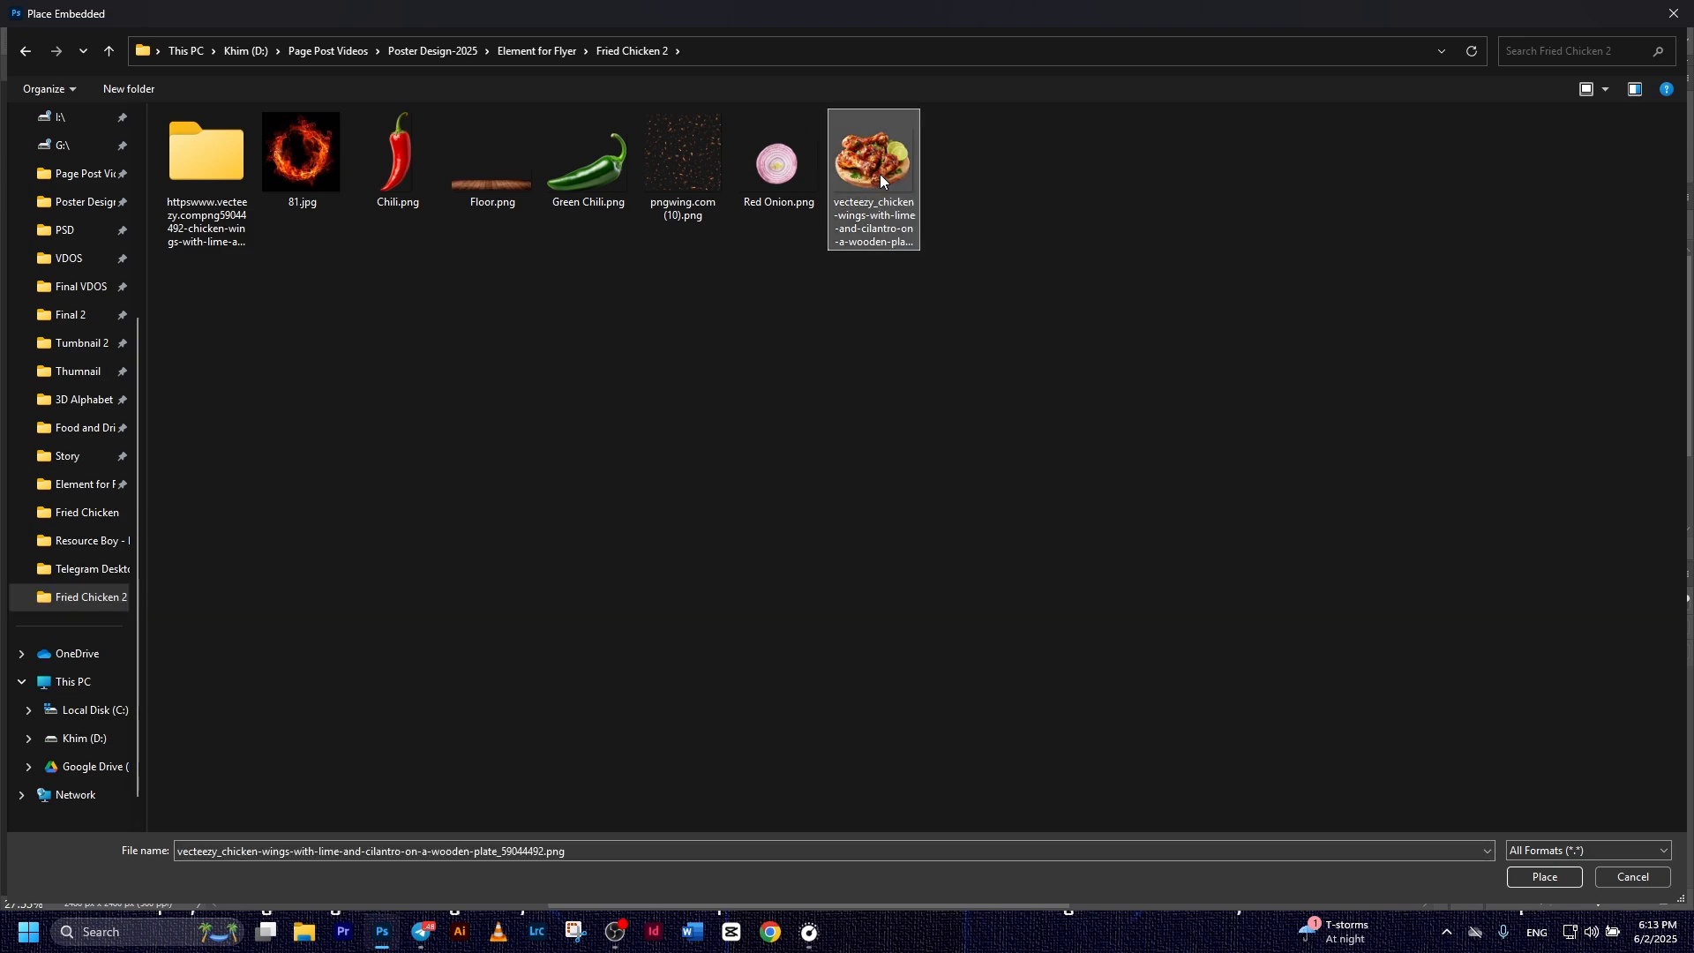
{"action": "double_click", "coordinate": [880, 176]}
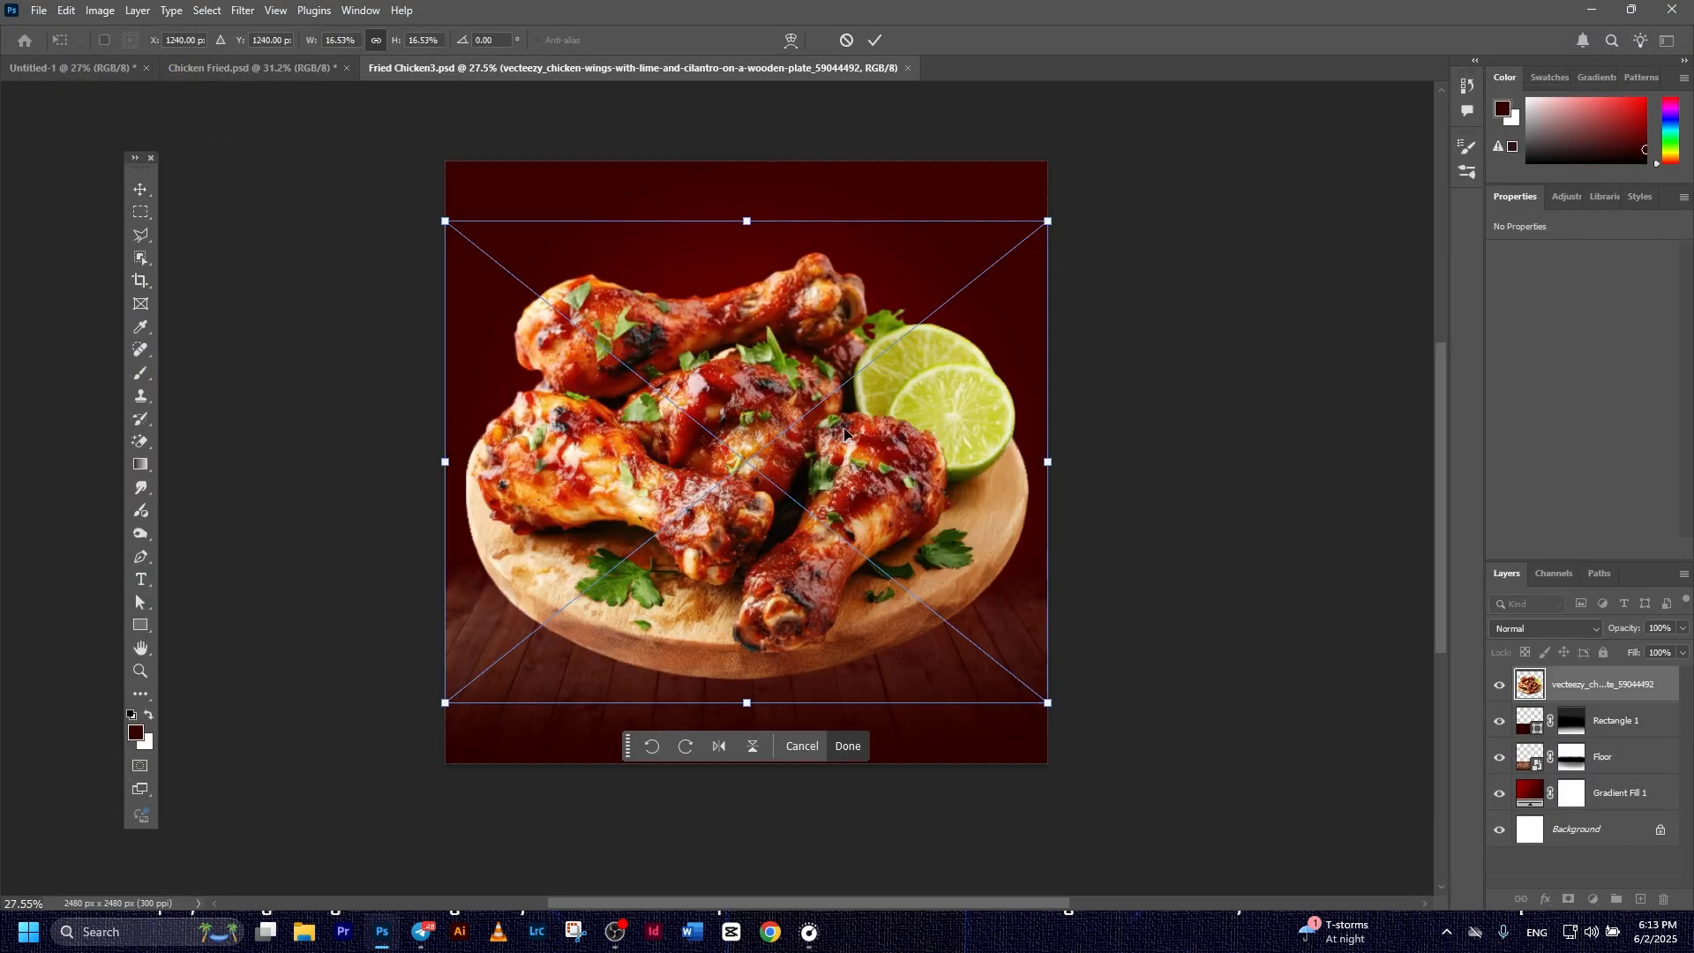
Scale the placed chicken plate to about 11.34% and position it in the lower middle of the poster, over the wooden floor
{"action": "left_click_drag", "start_coordinate": [746, 227], "coordinate": [754, 371]}
{"action": "left_click_drag", "start_coordinate": [732, 472], "coordinate": [737, 494]}
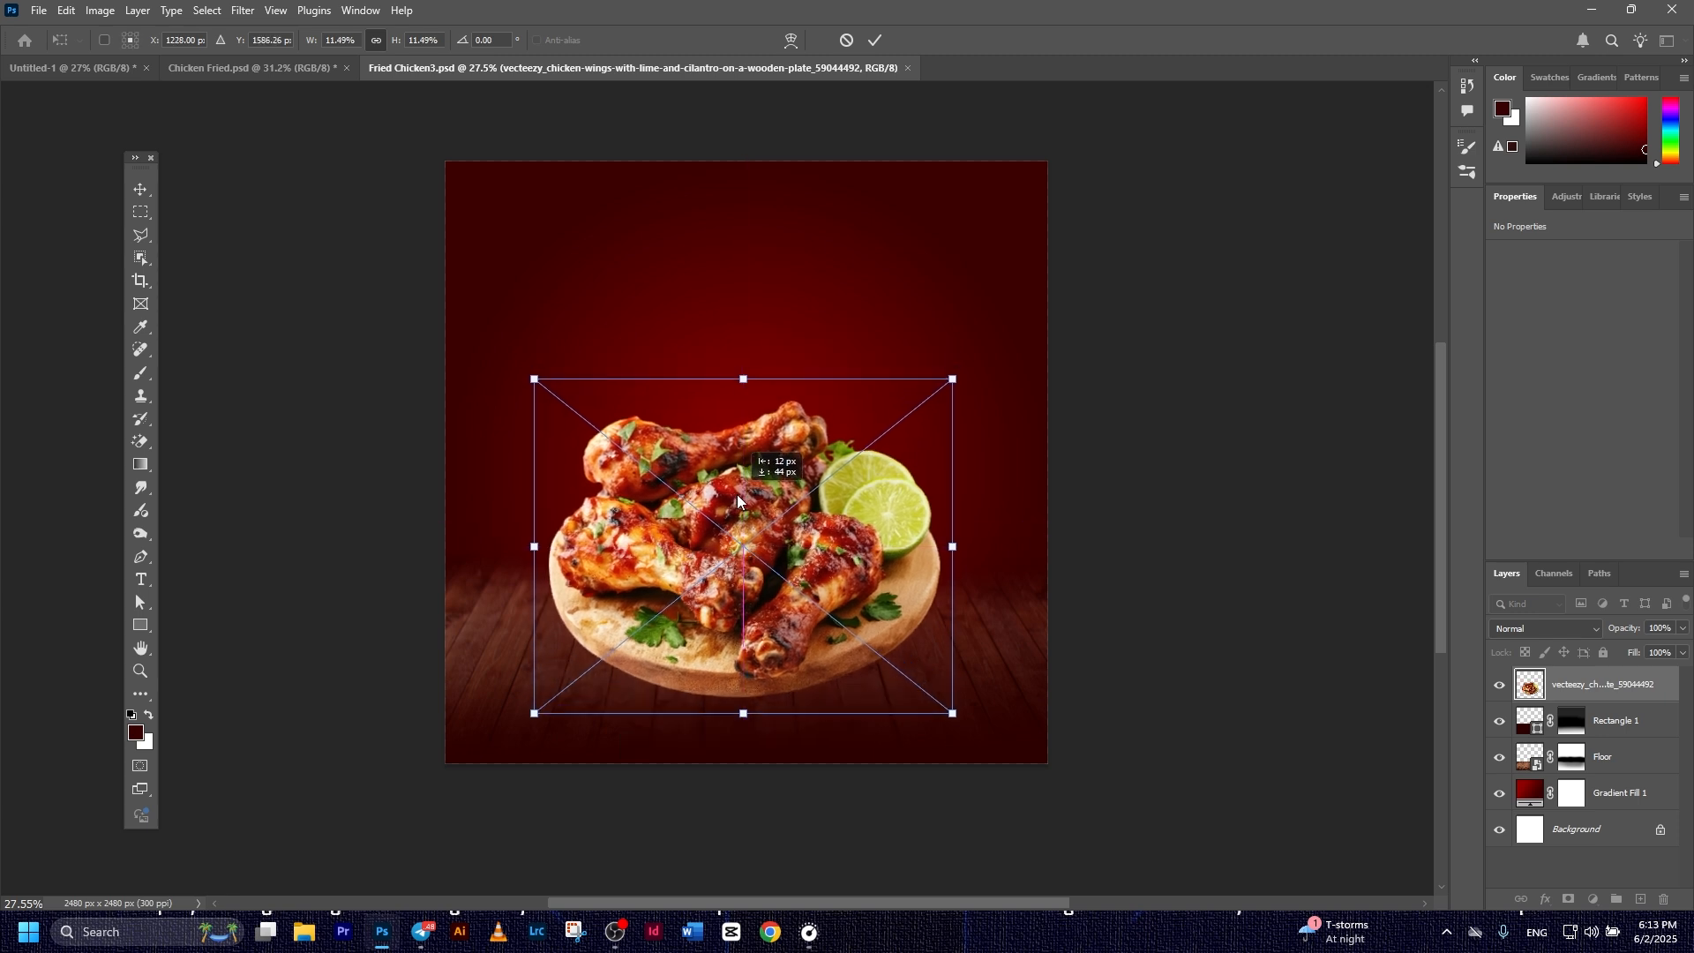
{"action": "left_click_drag", "start_coordinate": [744, 377], "coordinate": [749, 382]}
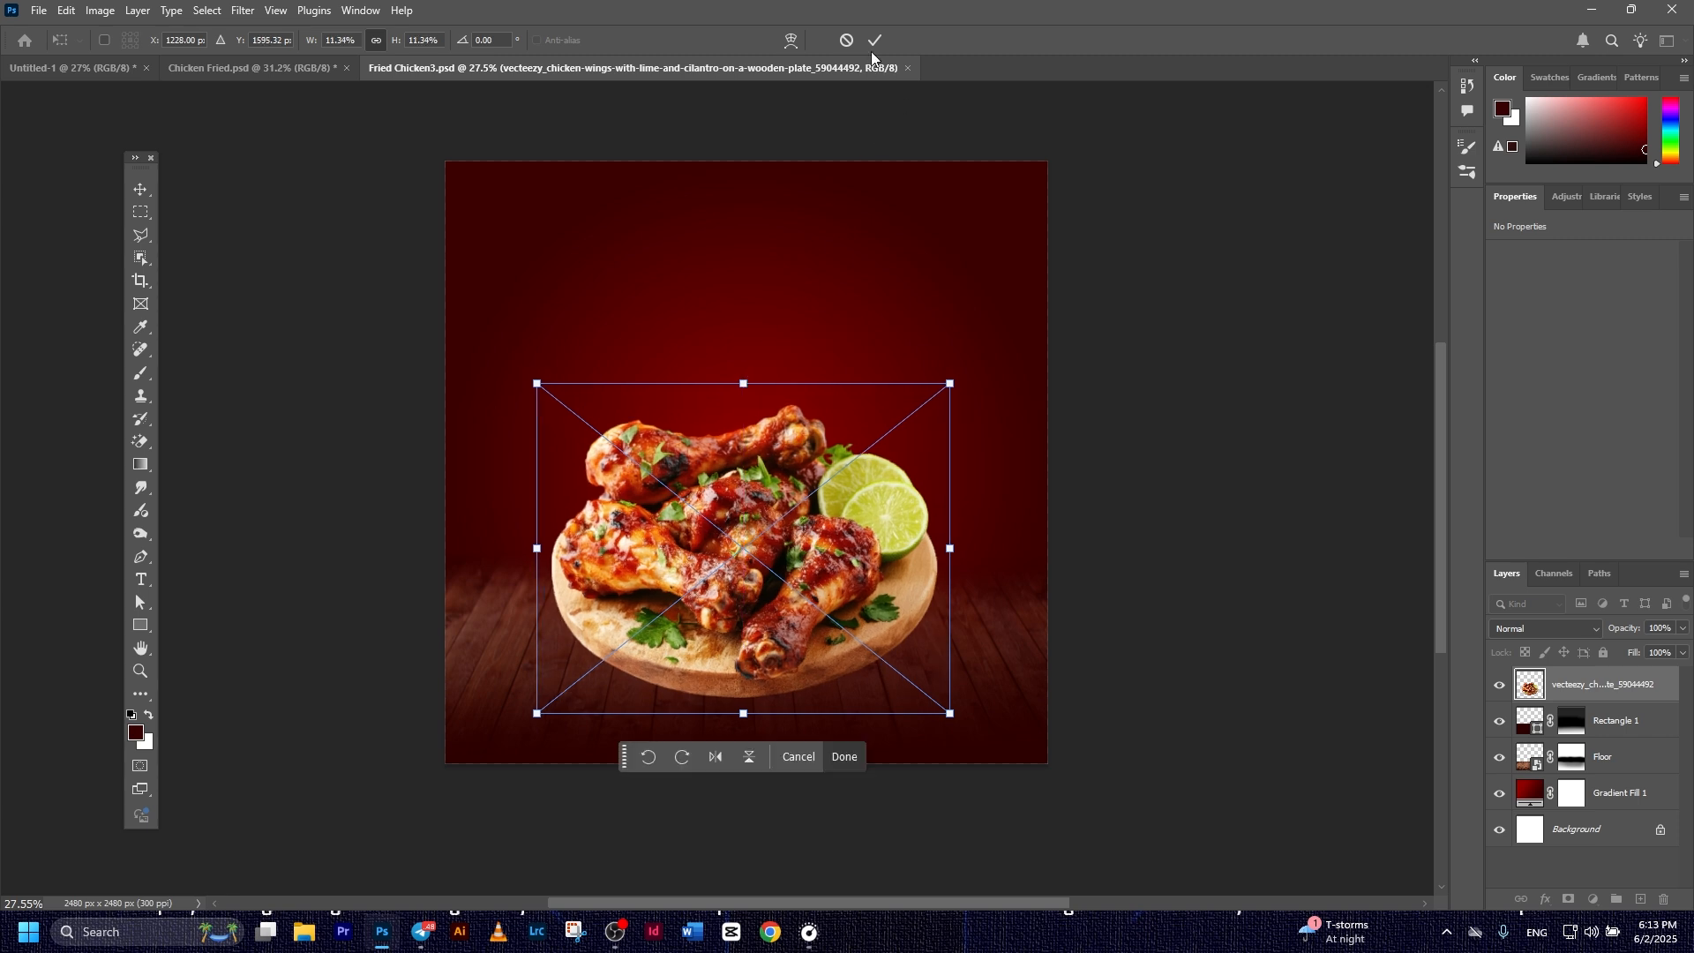
{"action": "left_click", "coordinate": [874, 40]}
Apply a Camera Raw Filter to the chicken plate with exposure at -0.60, vibrance at about +8 and saturation at +17
{"action": "left_click", "coordinate": [748, 551]}
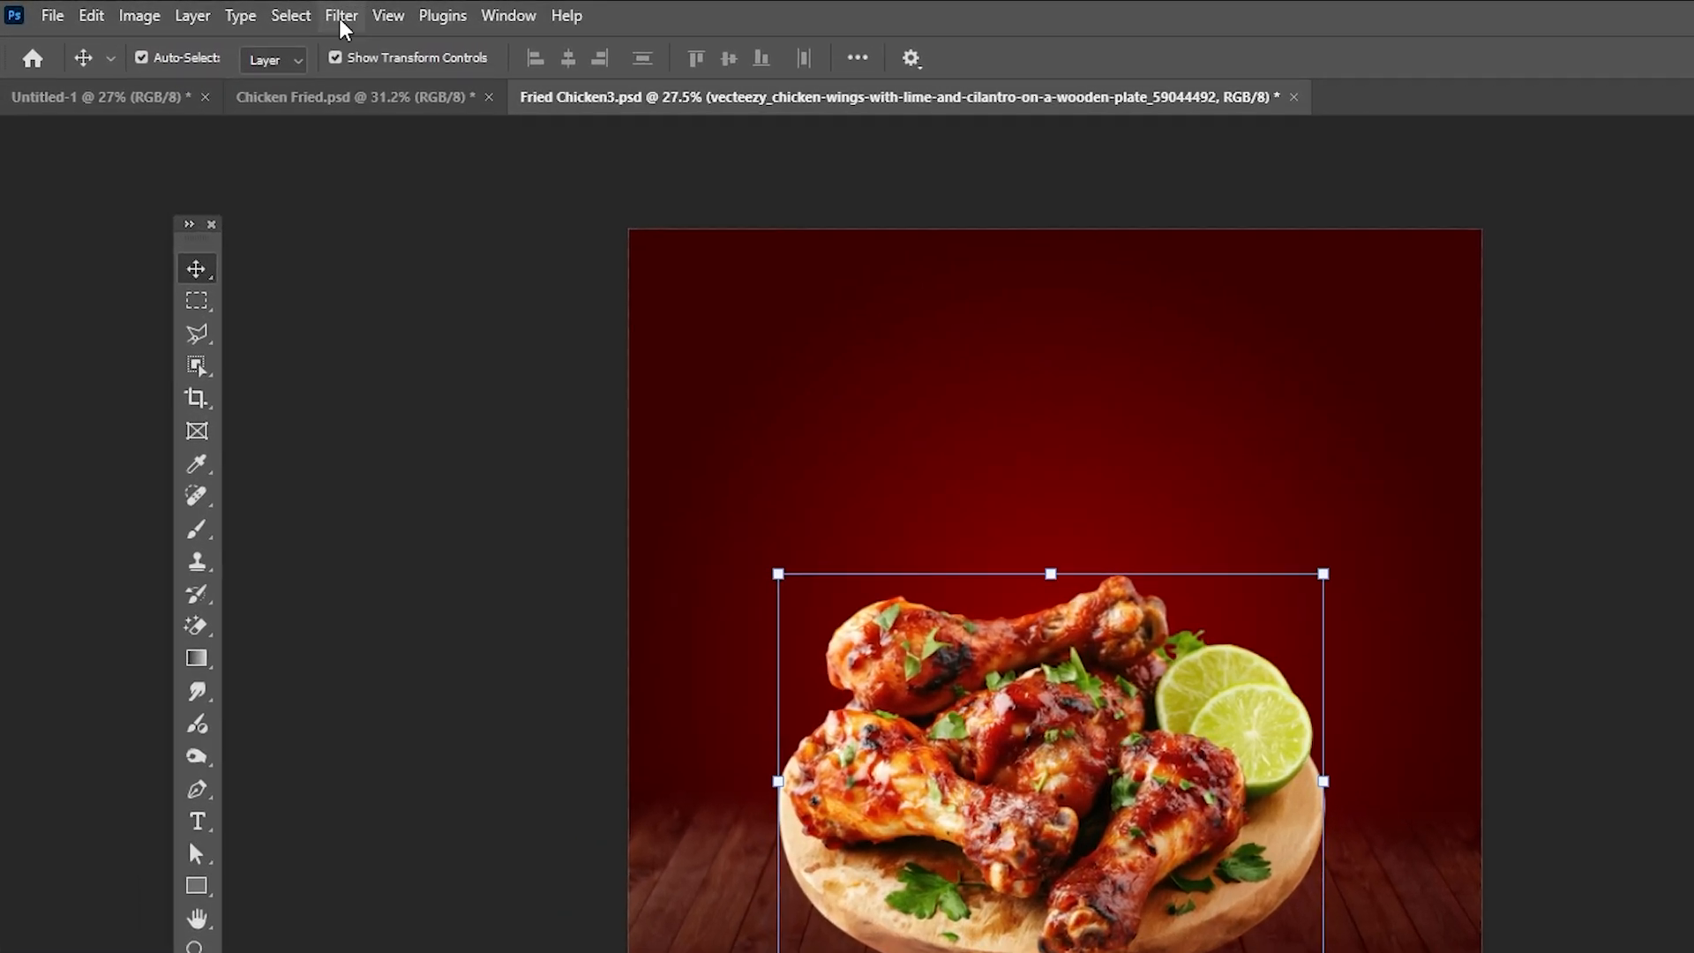
{"action": "left_click", "coordinate": [267, 12]}
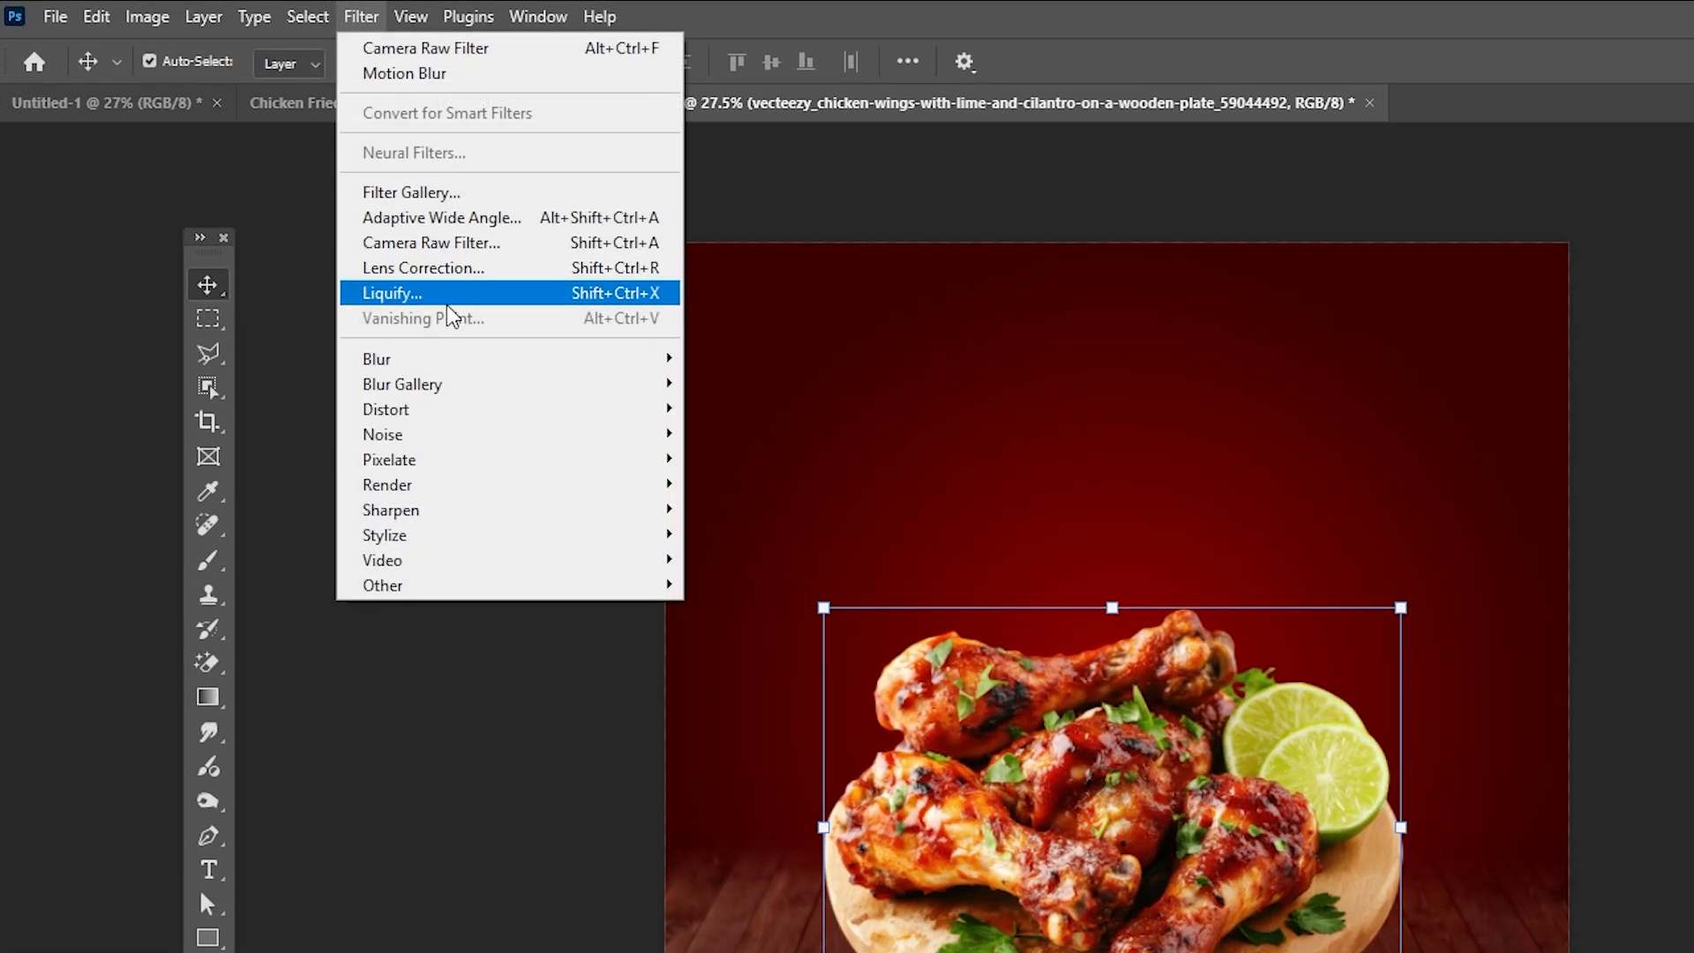
{"action": "left_click", "coordinate": [467, 252]}
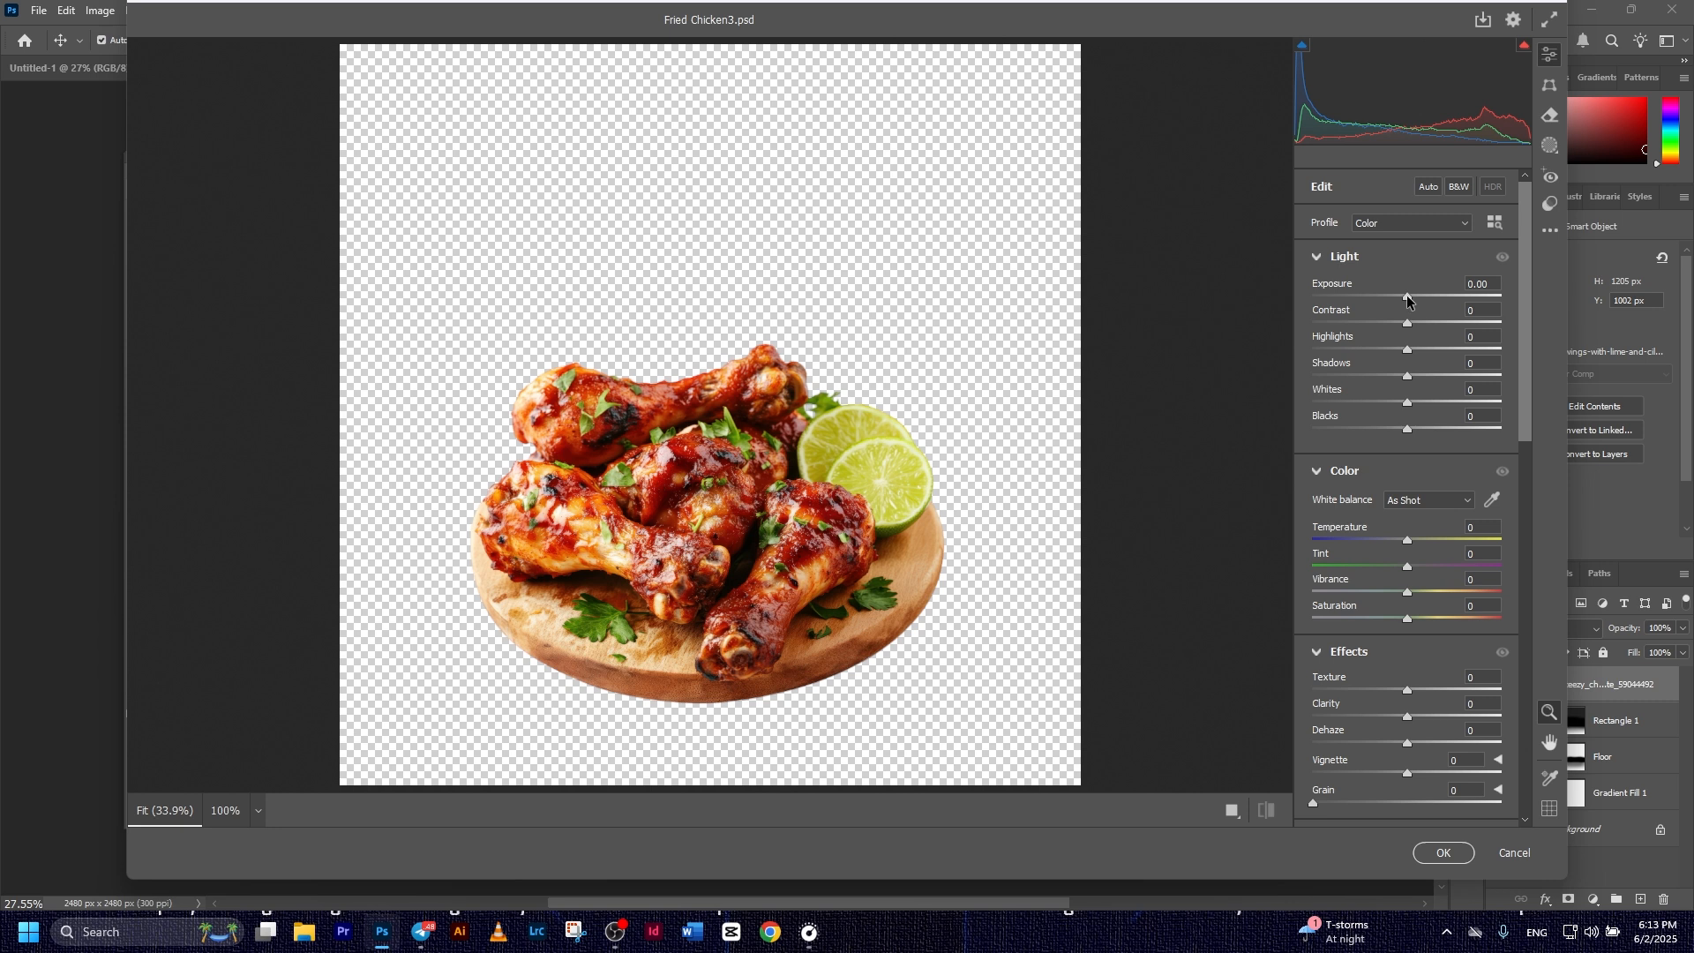
{"action": "left_click_drag", "start_coordinate": [1407, 300], "coordinate": [1397, 301]}
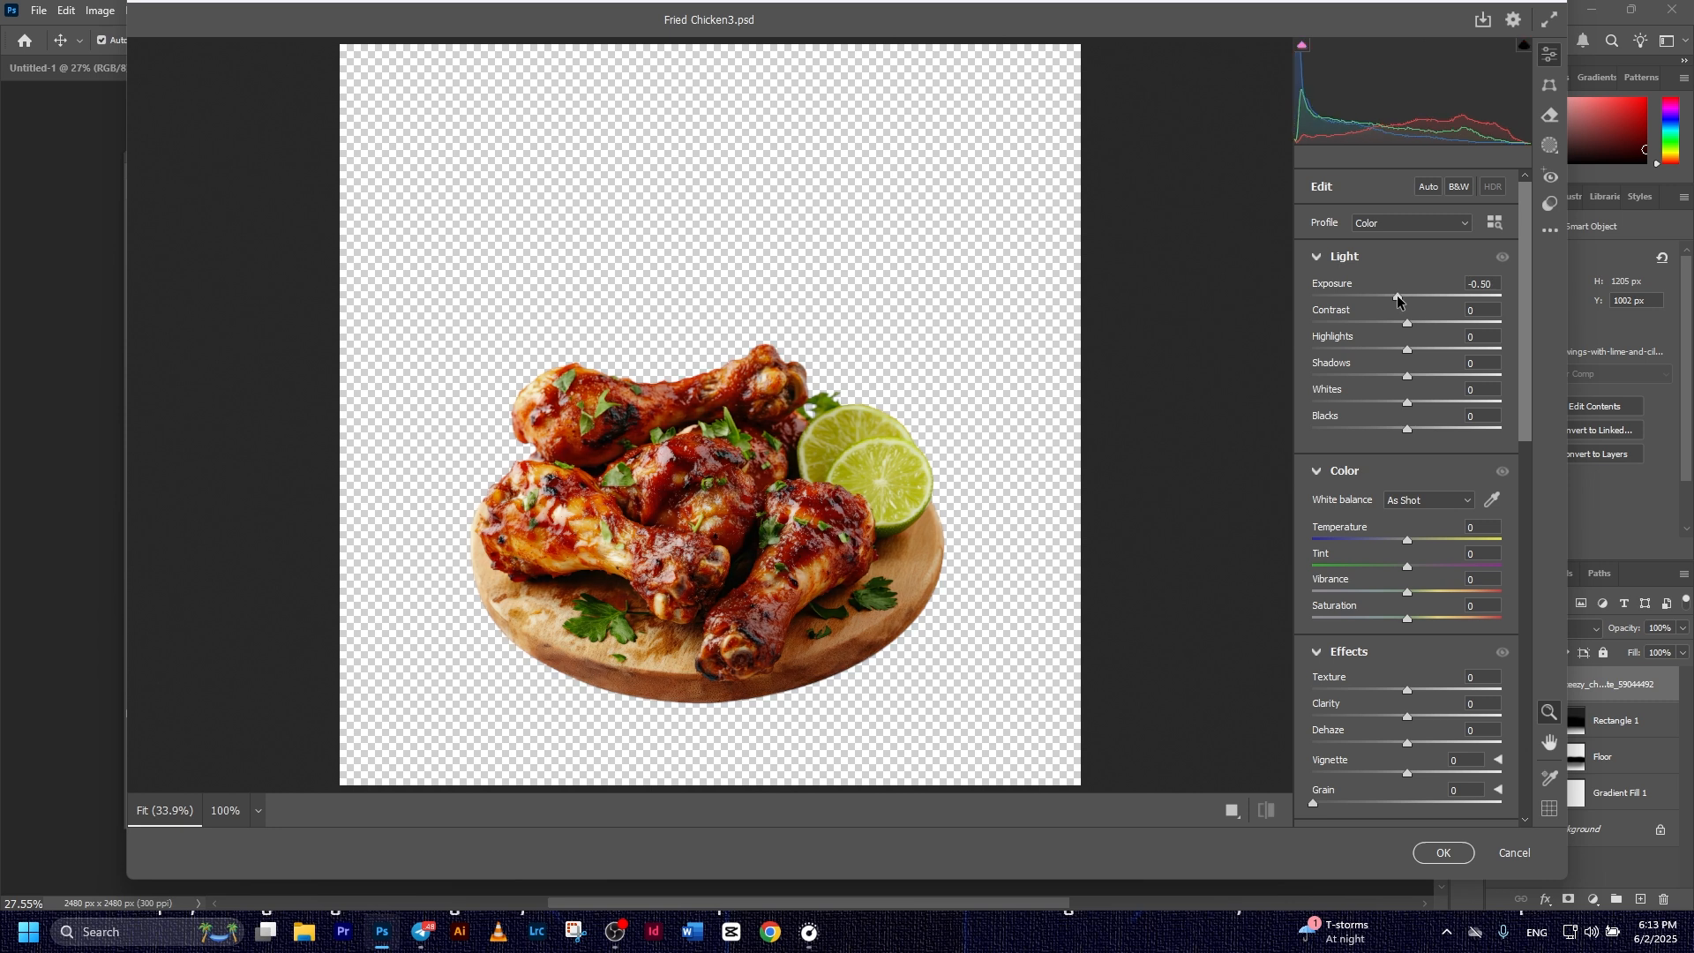
{"action": "left_click_drag", "start_coordinate": [1397, 302], "coordinate": [1395, 301]}
{"action": "mouse_move", "coordinate": [1403, 624]}
{"action": "left_mouse_down"}
{"action": "mouse_move", "coordinate": [1448, 621]}
{"action": "mouse_move", "coordinate": [1426, 617]}
{"action": "left_mouse_up"}
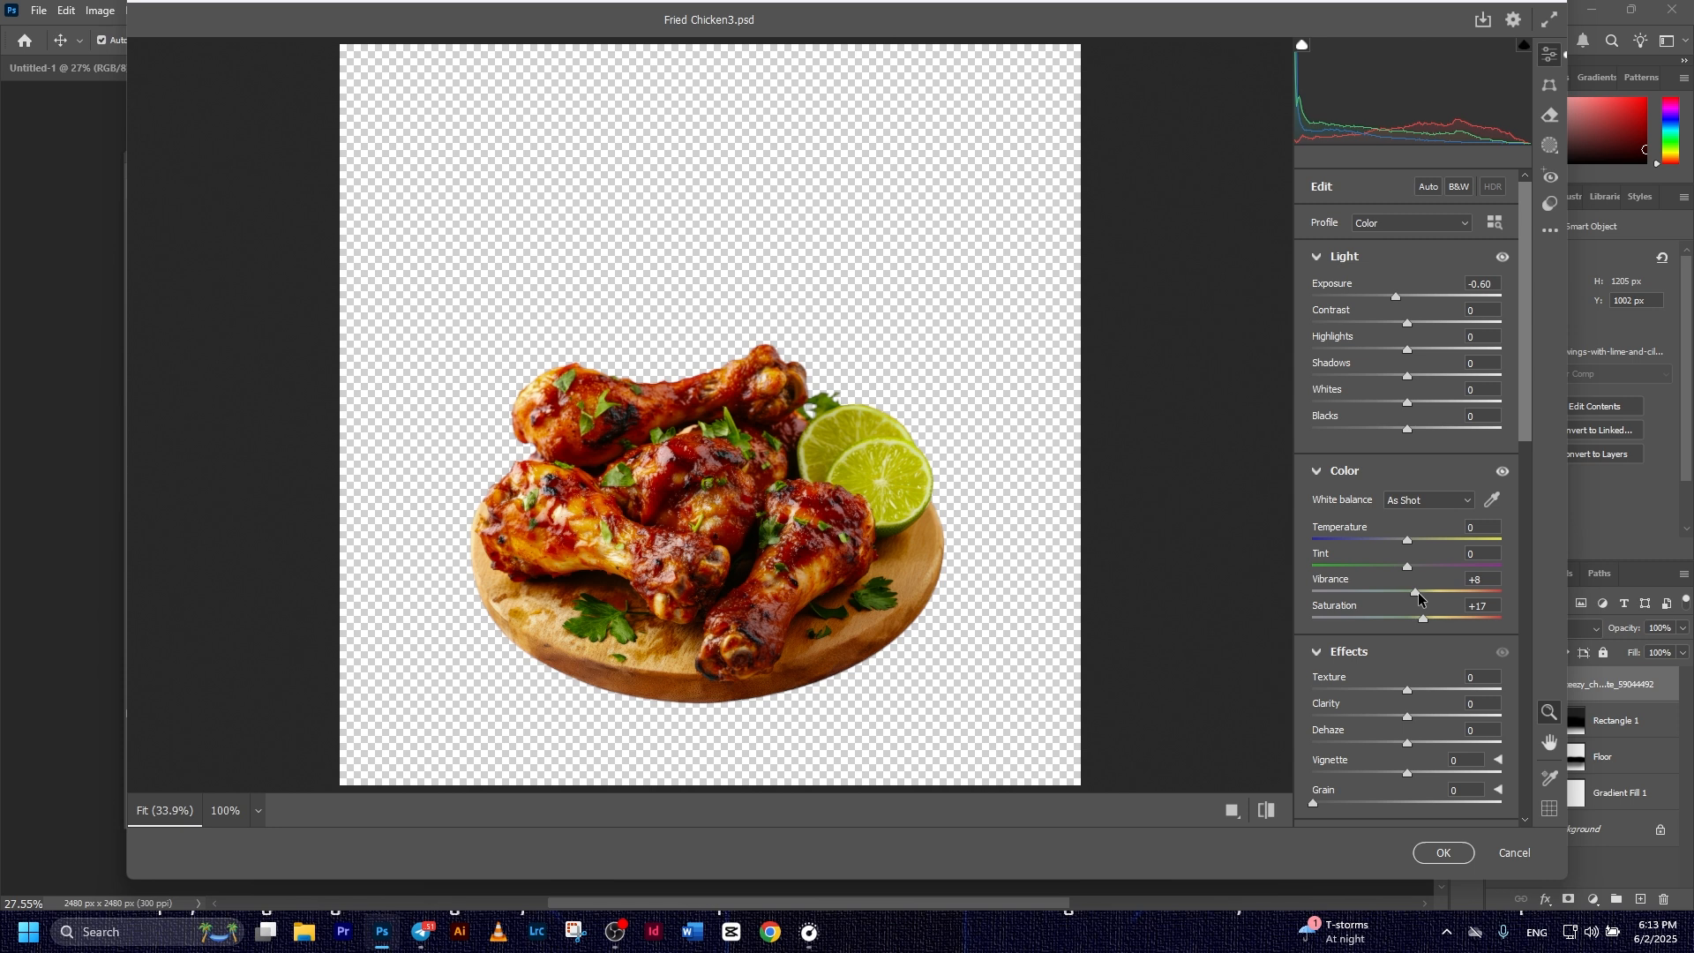
{"action": "mouse_move", "coordinate": [1411, 327]}
{"action": "left_mouse_down"}
{"action": "mouse_move", "coordinate": [1362, 331]}
{"action": "mouse_move", "coordinate": [1434, 350]}
{"action": "left_mouse_up"}
{"action": "left_click", "coordinate": [1444, 852]}
{"action": "left_click", "coordinate": [1307, 663]}
Align the chicken plate to the Background layer's horizontal centre
{"action": "scroll", "coordinate": [932, 662], "scroll_direction": "up", "scroll_amount": 1}
{"action": "left_click_drag", "start_coordinate": [839, 658], "coordinate": [900, 654]}
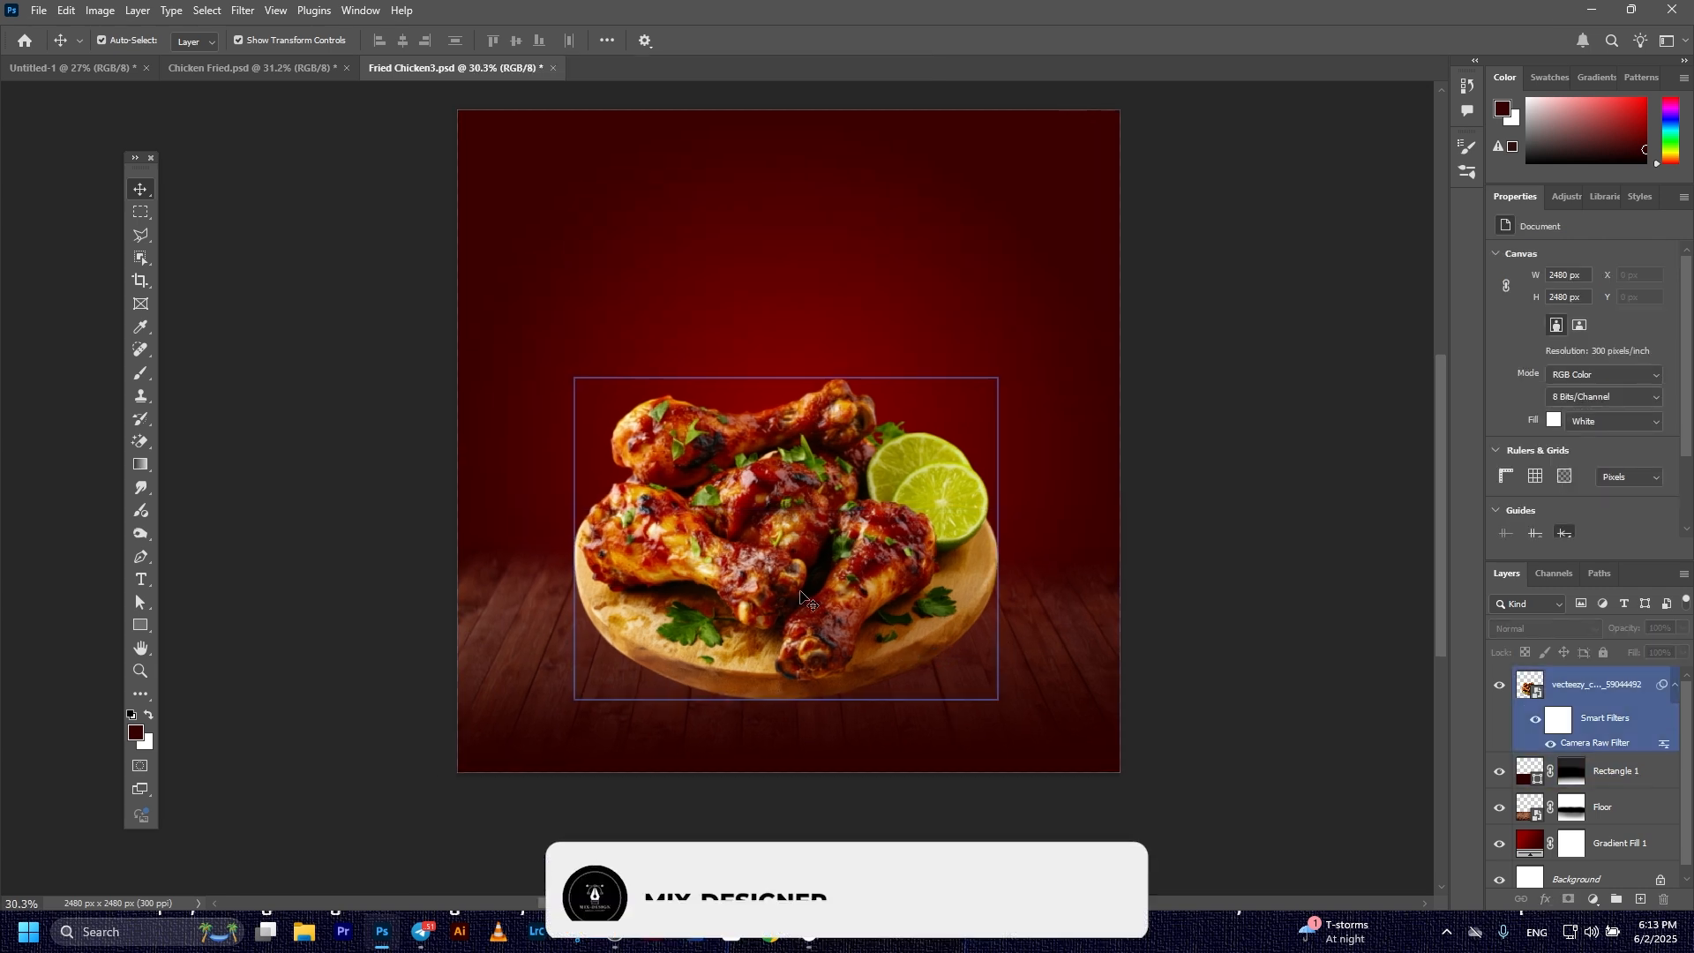
{"action": "left_click", "coordinate": [800, 592]}
{"action": "left_click", "coordinate": [1297, 624]}
{"action": "left_click", "coordinate": [891, 608]}
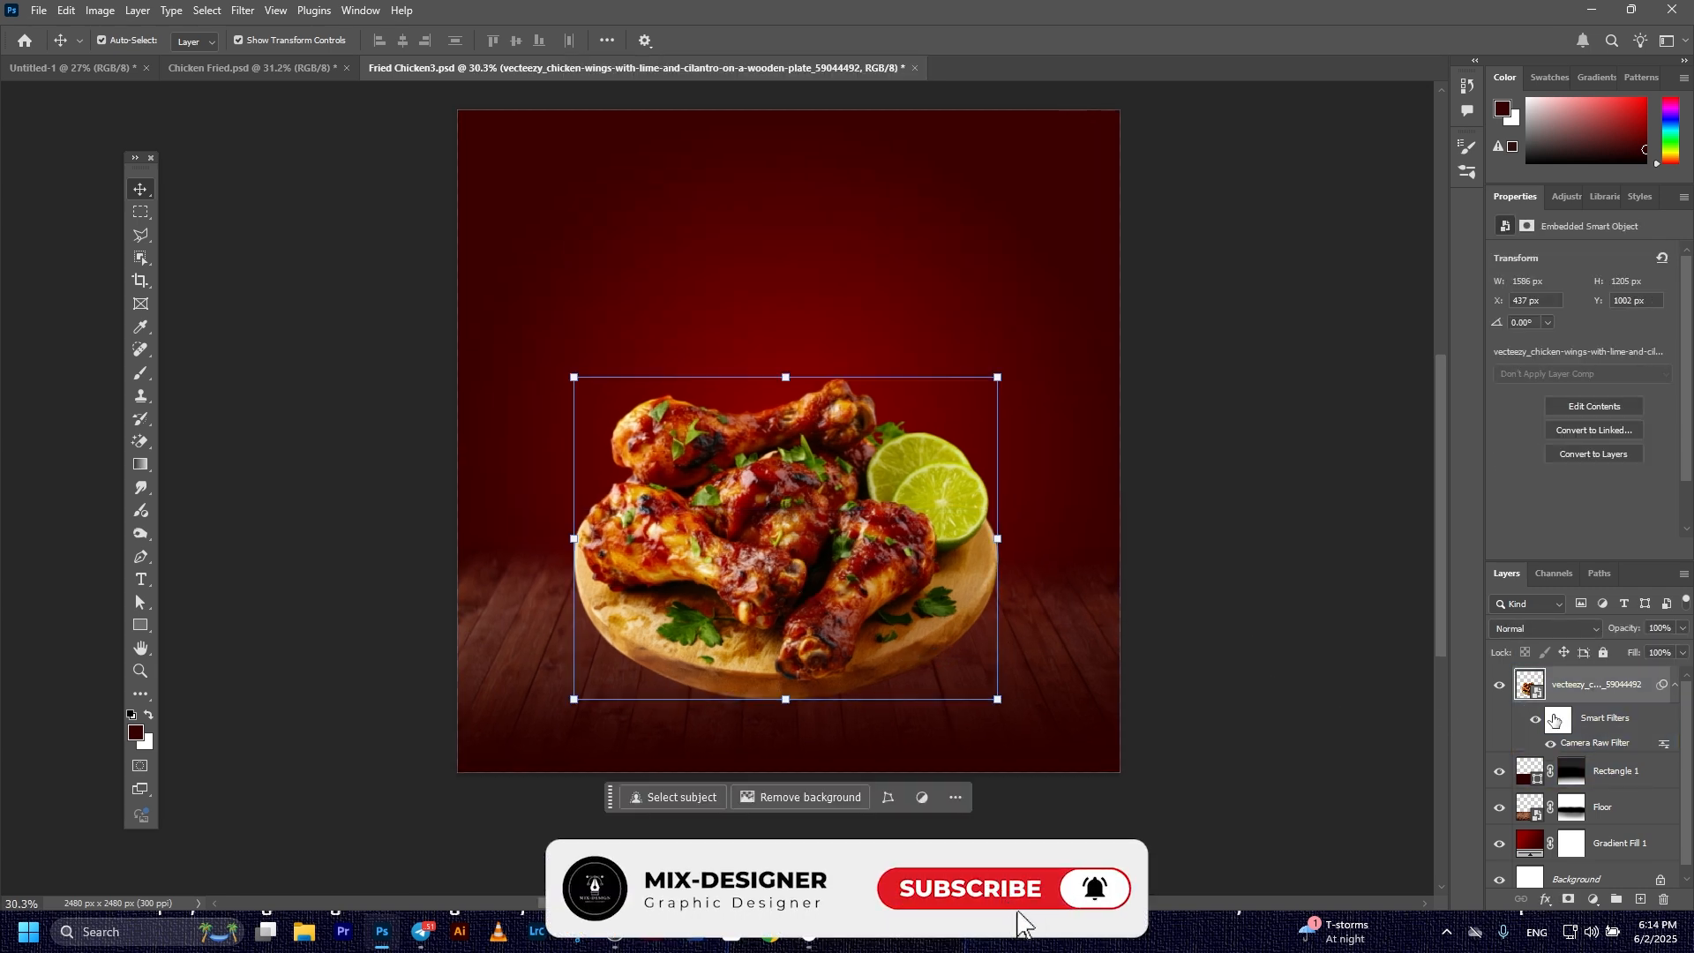
{"action": "scroll", "coordinate": [1494, 721], "scroll_direction": "down", "scroll_amount": 1}
{"action": "left_click", "coordinate": [1588, 869]}
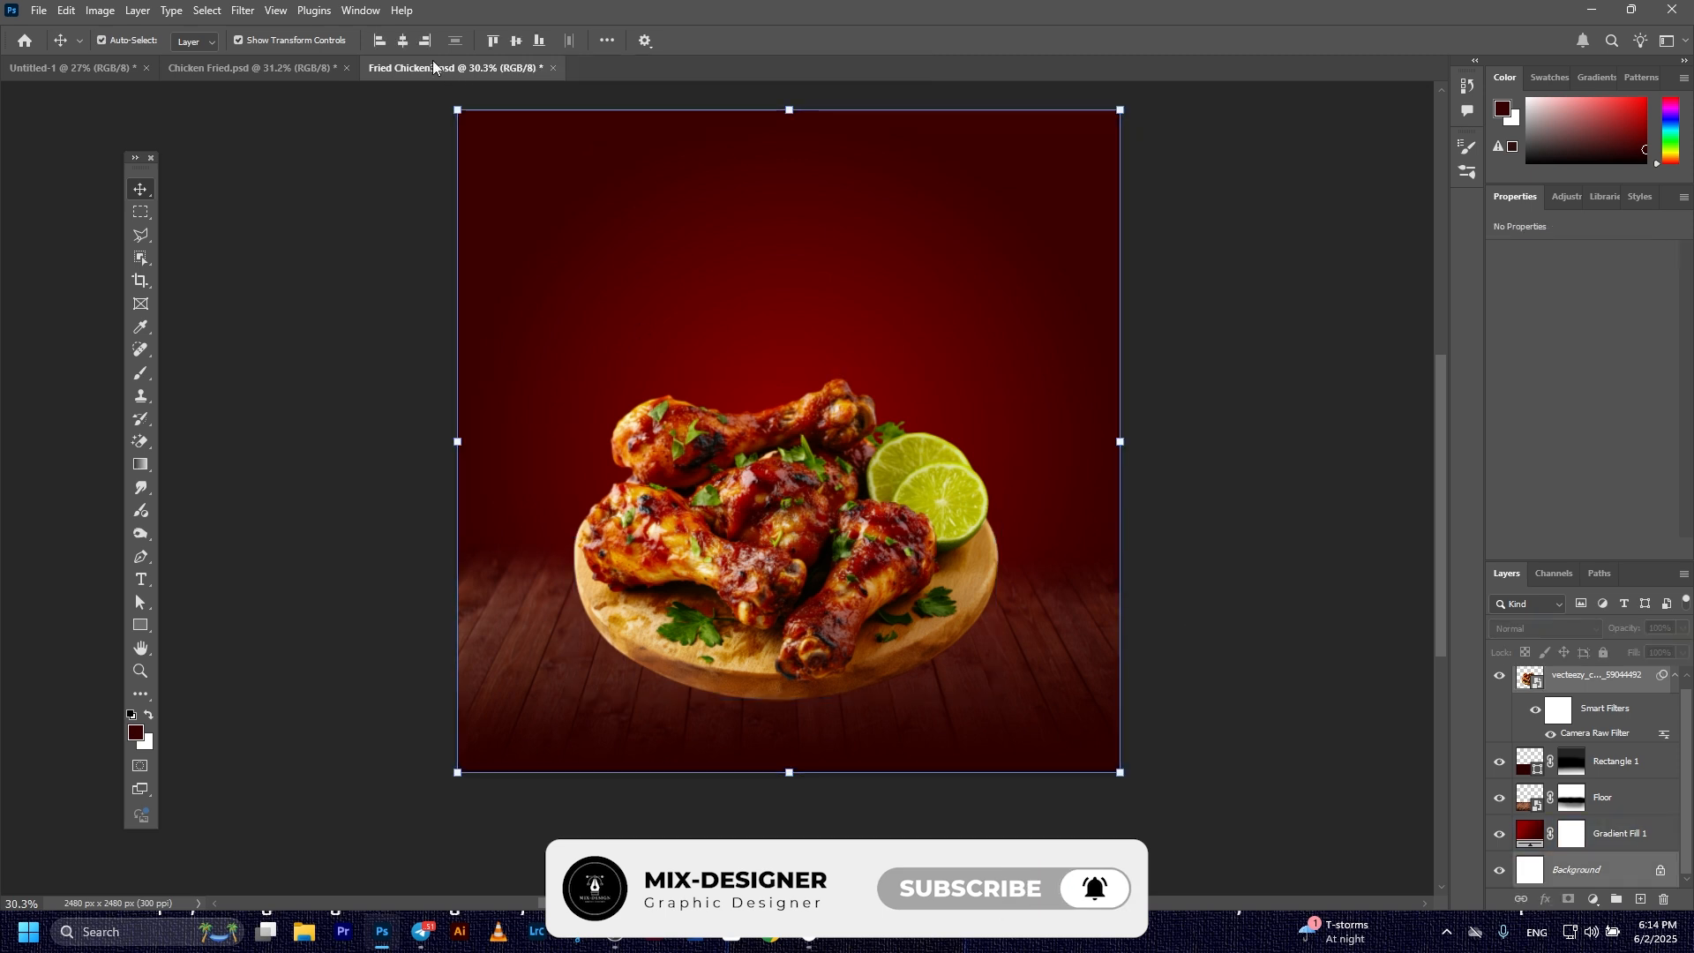
{"action": "left_click", "coordinate": [402, 42]}
{"action": "left_click", "coordinate": [336, 297]}
{"action": "left_click", "coordinate": [928, 538]}
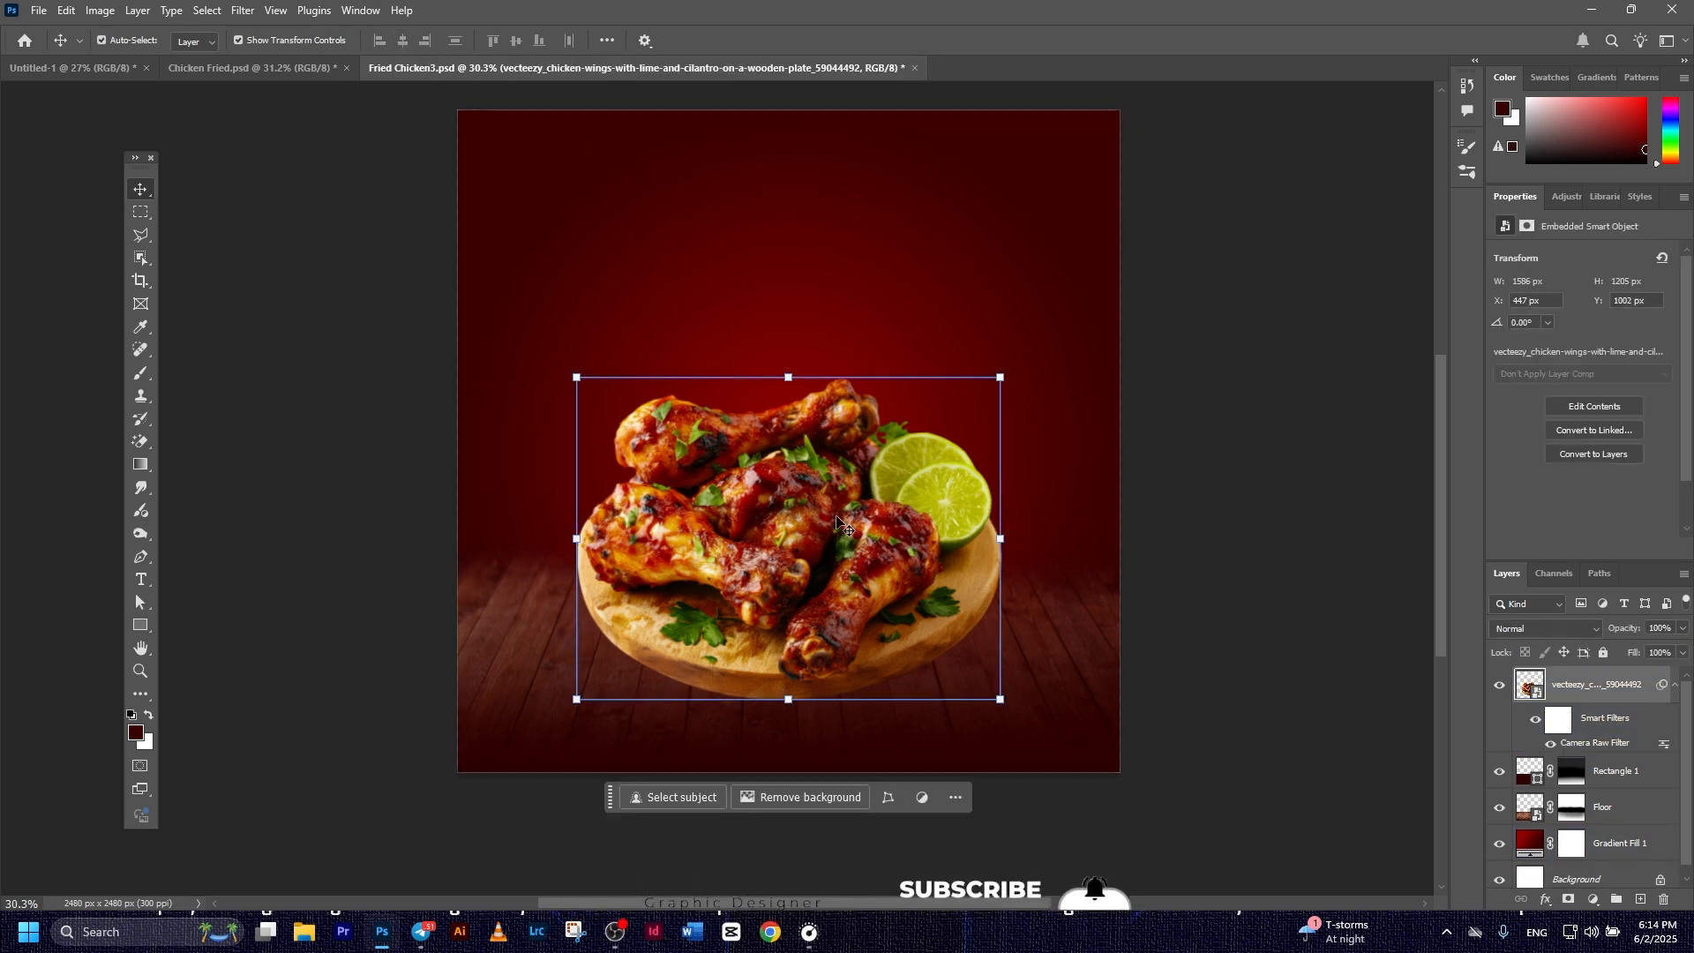
{"action": "left_click", "coordinate": [1347, 503]}
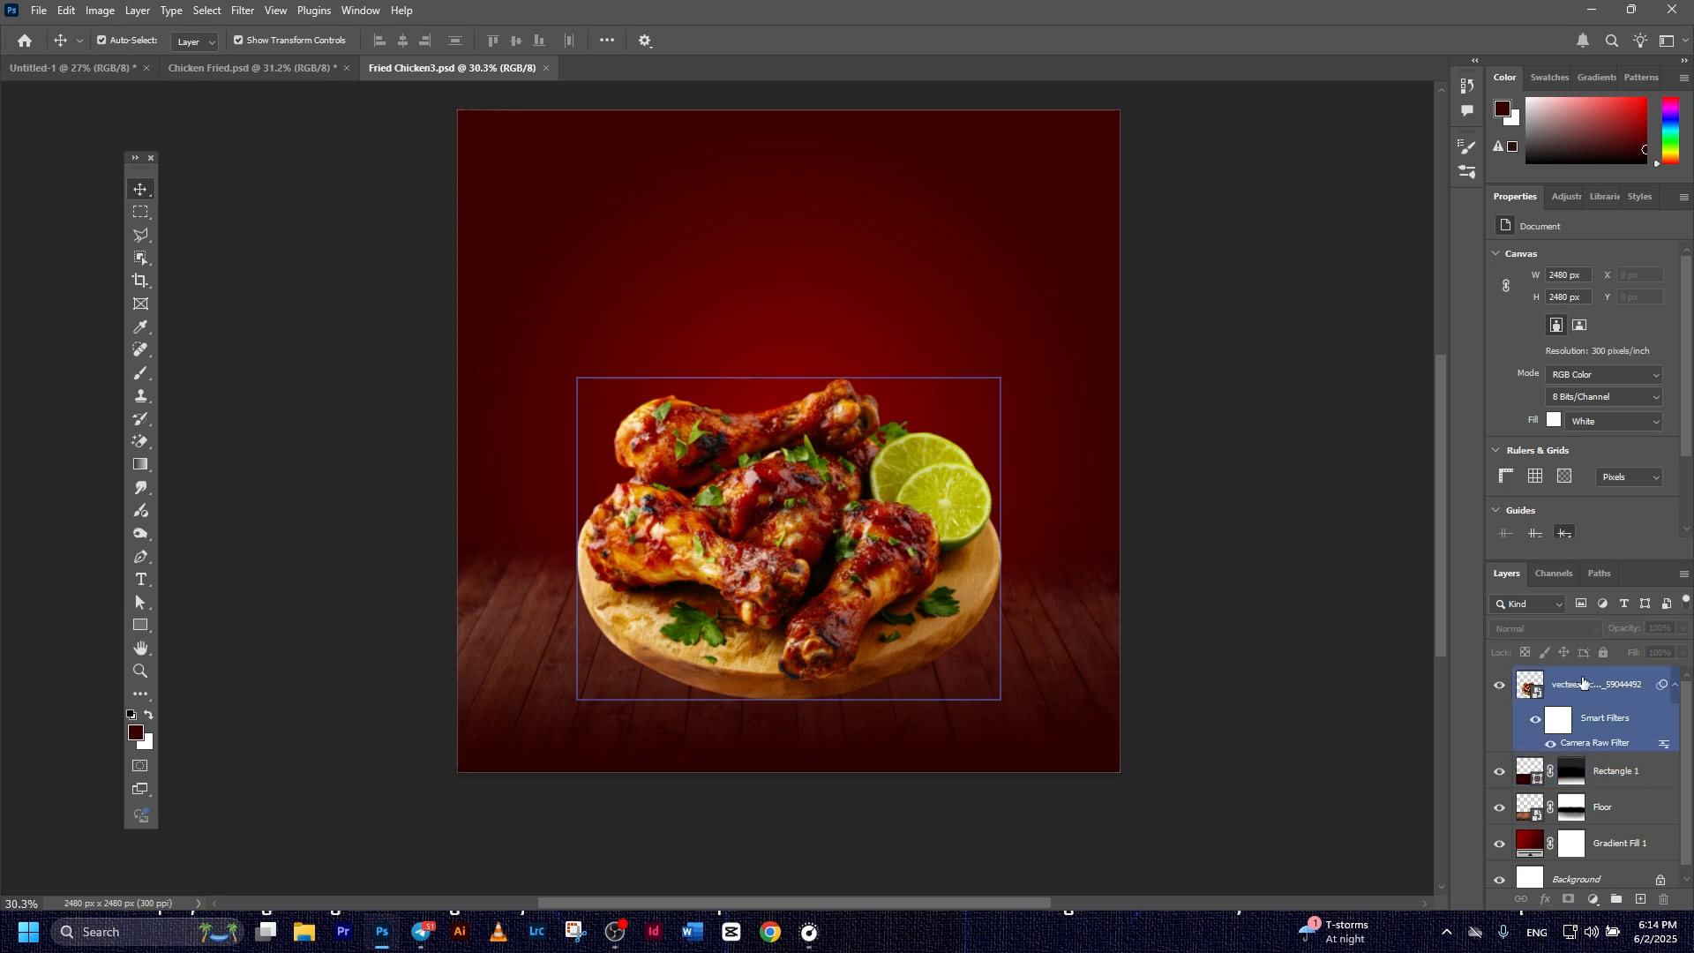
Create a new empty layer and move it directly beneath the chicken plate layer
{"action": "left_click", "coordinate": [1582, 682]}
{"action": "key", "text": "ctrl+shift+alt+n"}
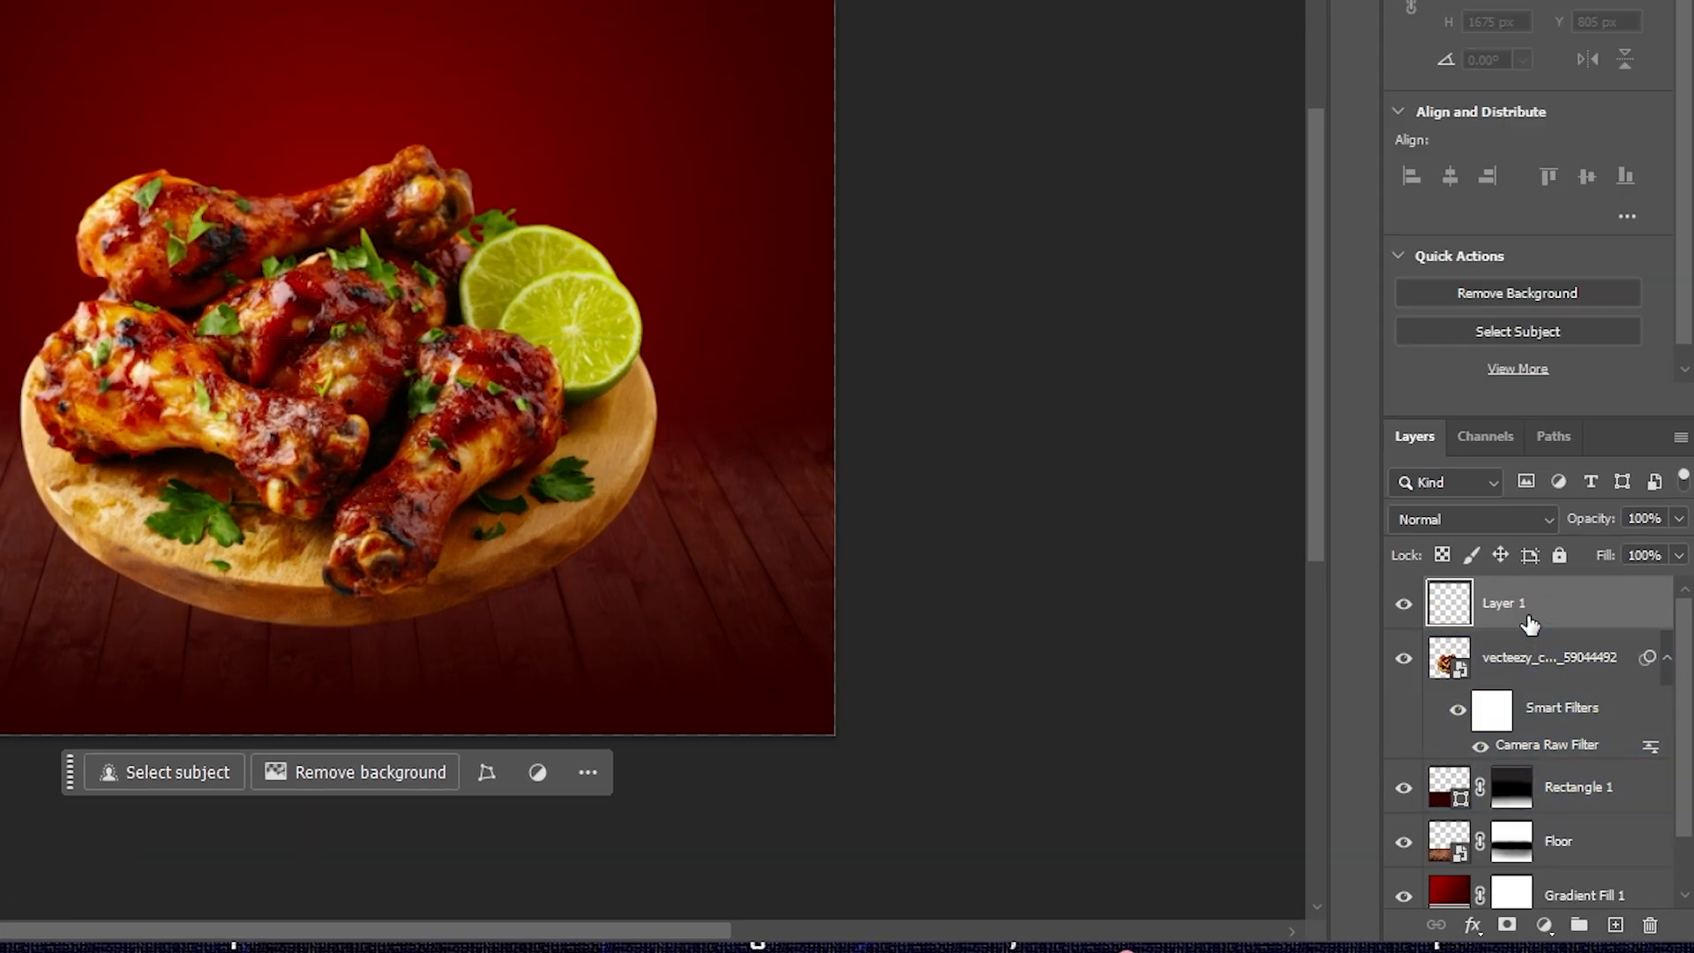
{"action": "left_click_drag", "start_coordinate": [1528, 624], "coordinate": [1558, 756]}
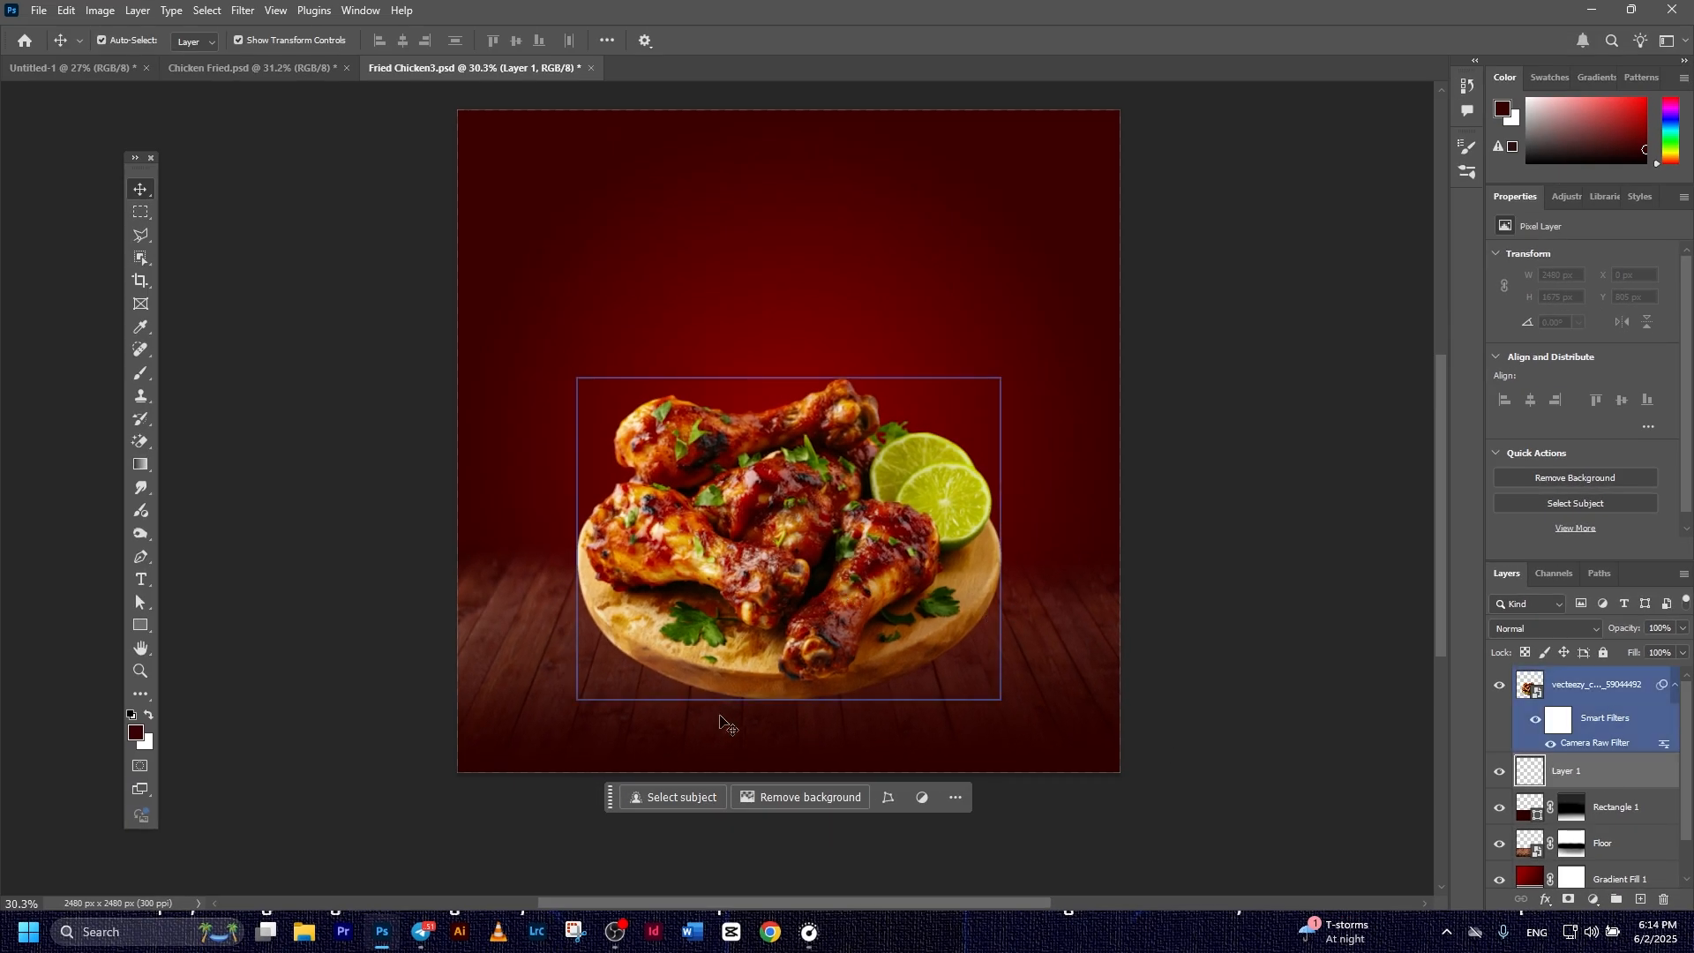
Choose the Soft Round brush with 0% hardness and flatten its tip into an ellipse angled at 14°
{"action": "left_click", "coordinate": [145, 383]}
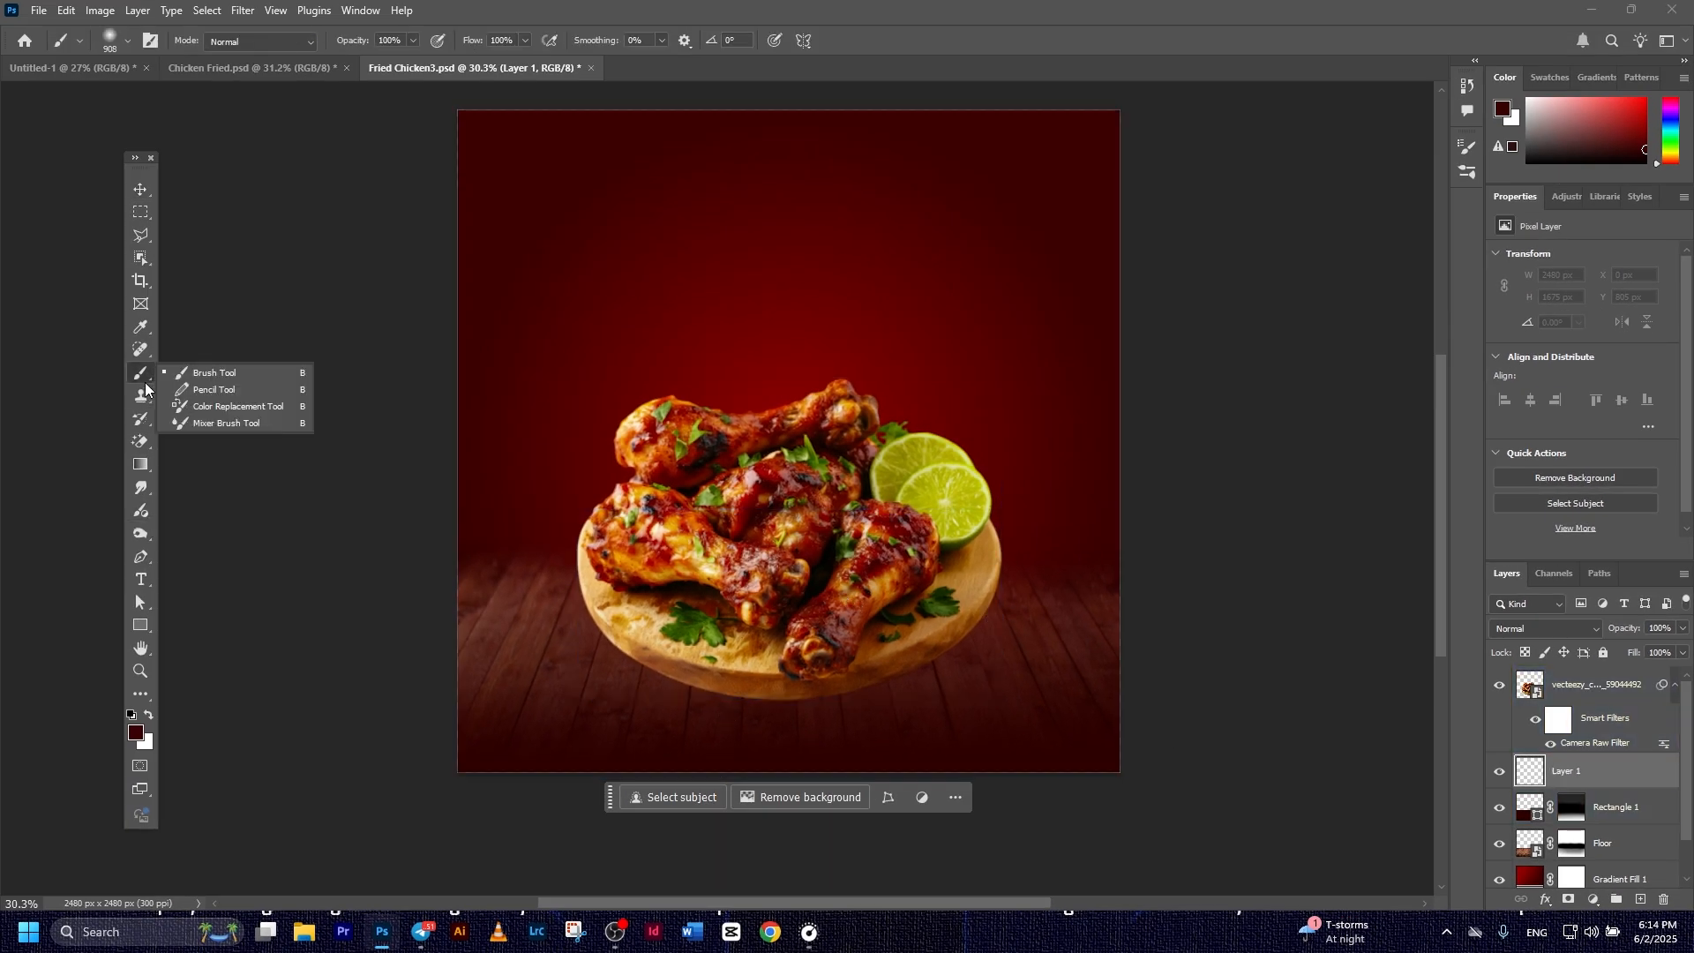
{"action": "left_click", "coordinate": [212, 370]}
{"action": "left_click", "coordinate": [128, 40]}
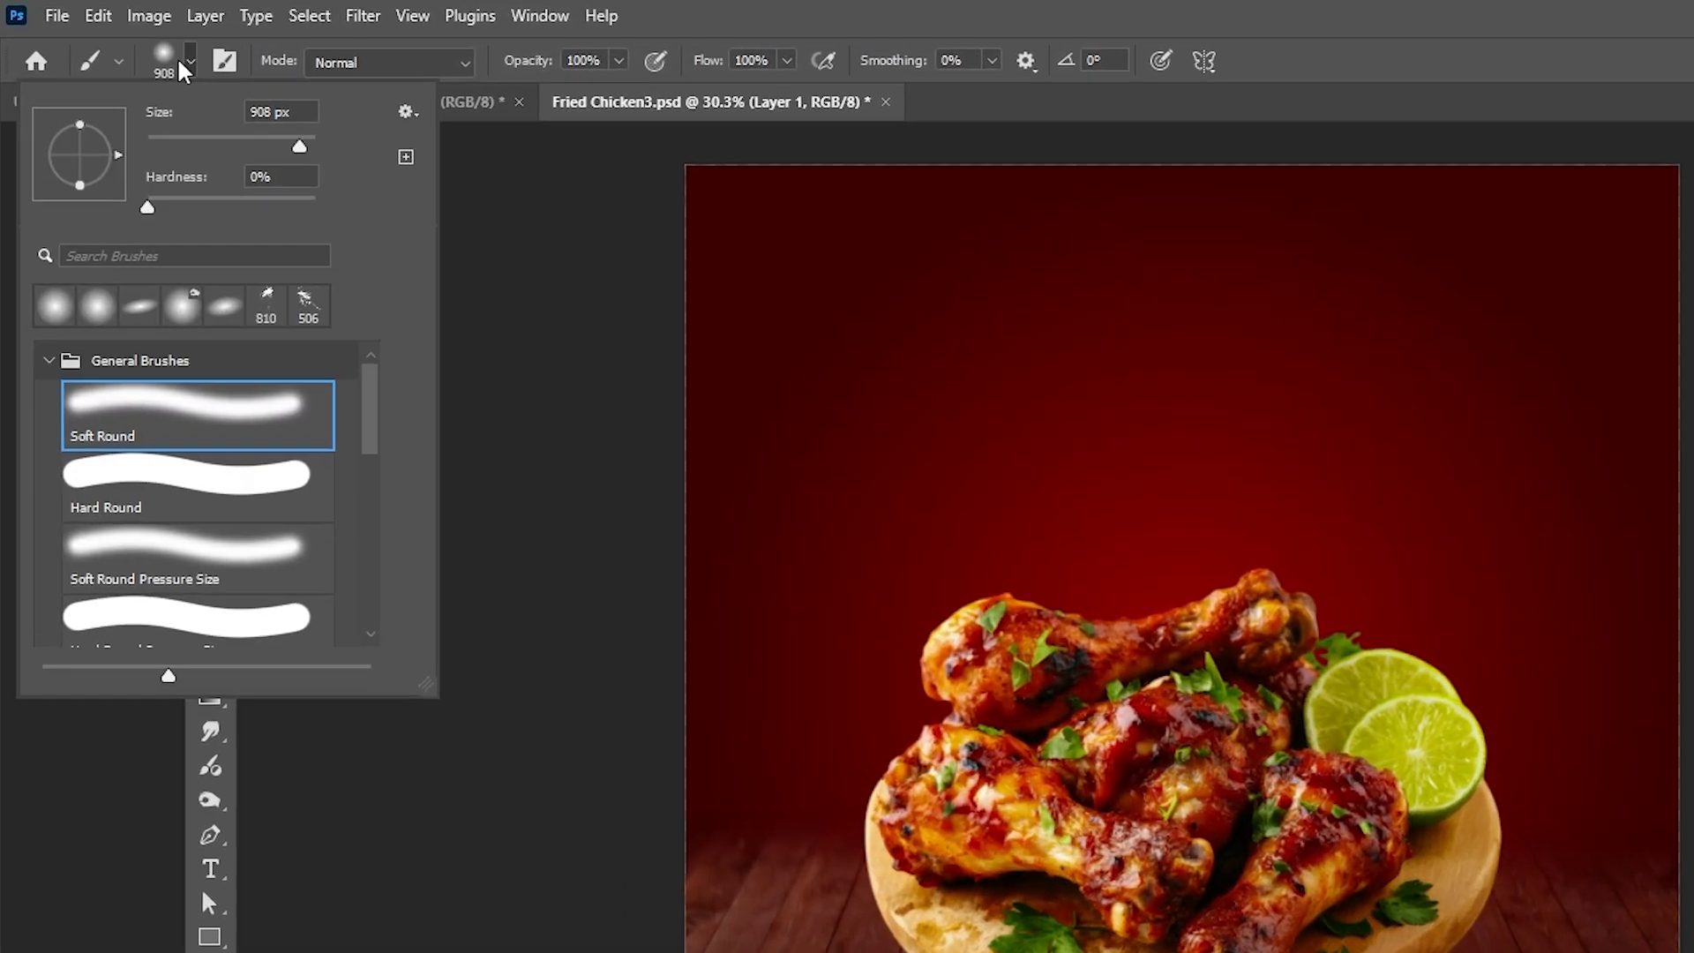
{"action": "left_click", "coordinate": [208, 430]}
{"action": "left_click_drag", "start_coordinate": [72, 173], "coordinate": [82, 97]}
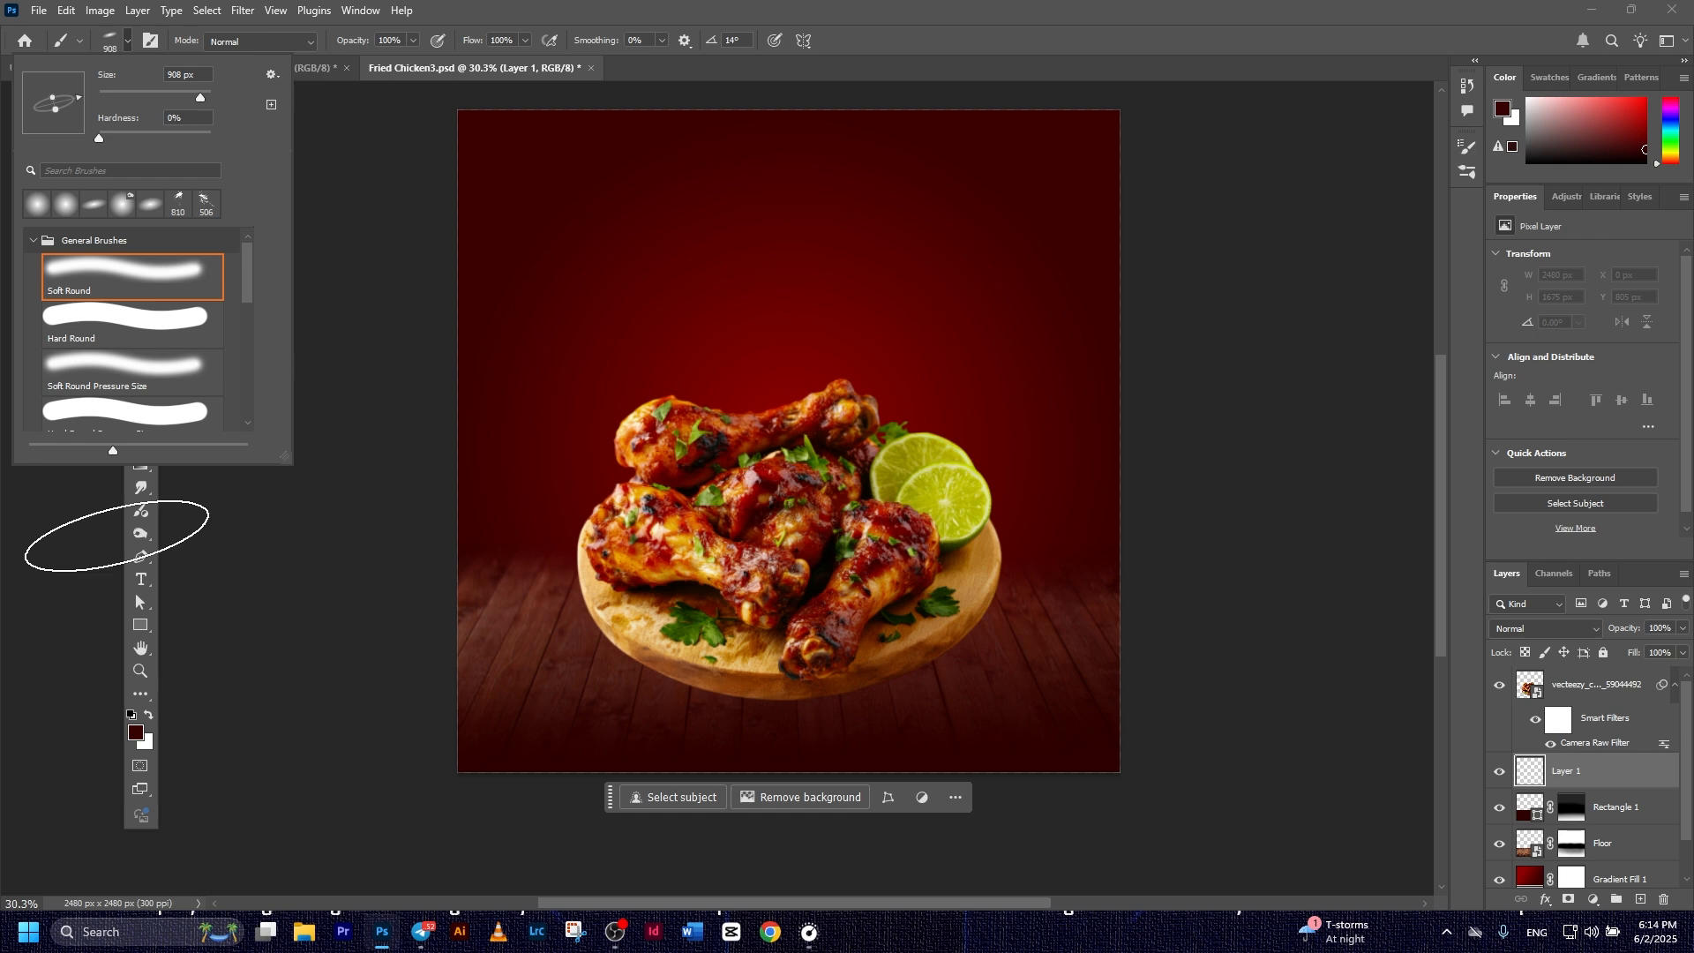
Set the foreground colour to black (000000)
{"action": "left_click", "coordinate": [137, 734]}
{"action": "left_click", "coordinate": [137, 734]}
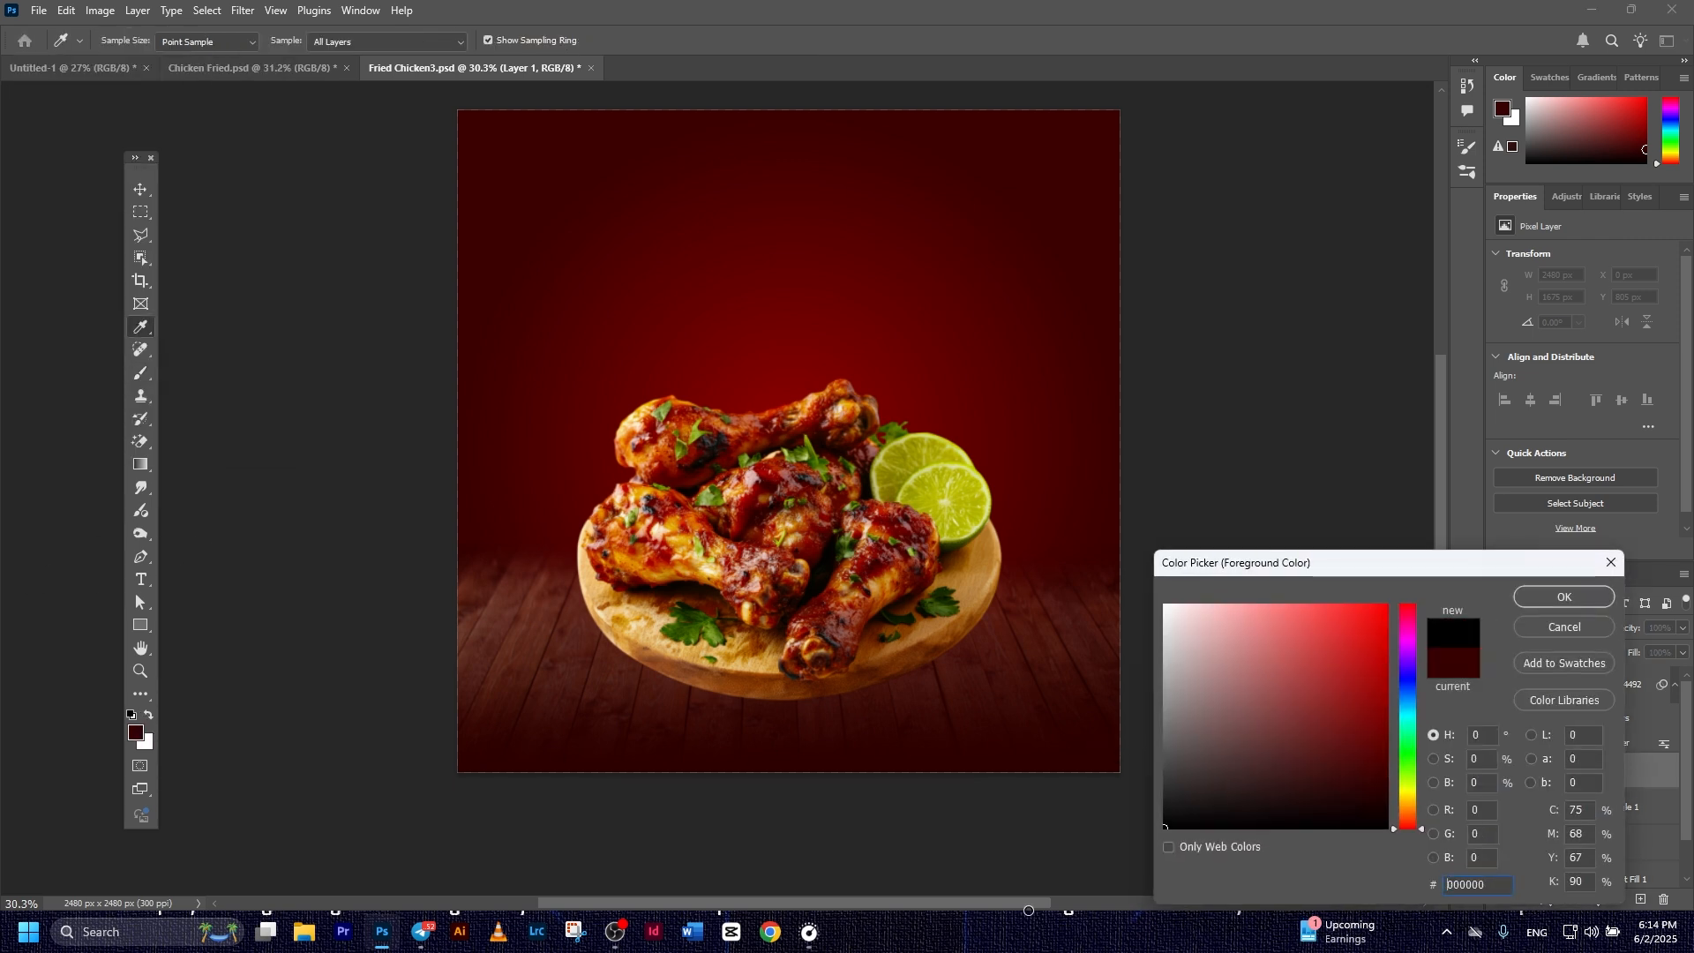
{"action": "left_click", "coordinate": [1564, 597]}
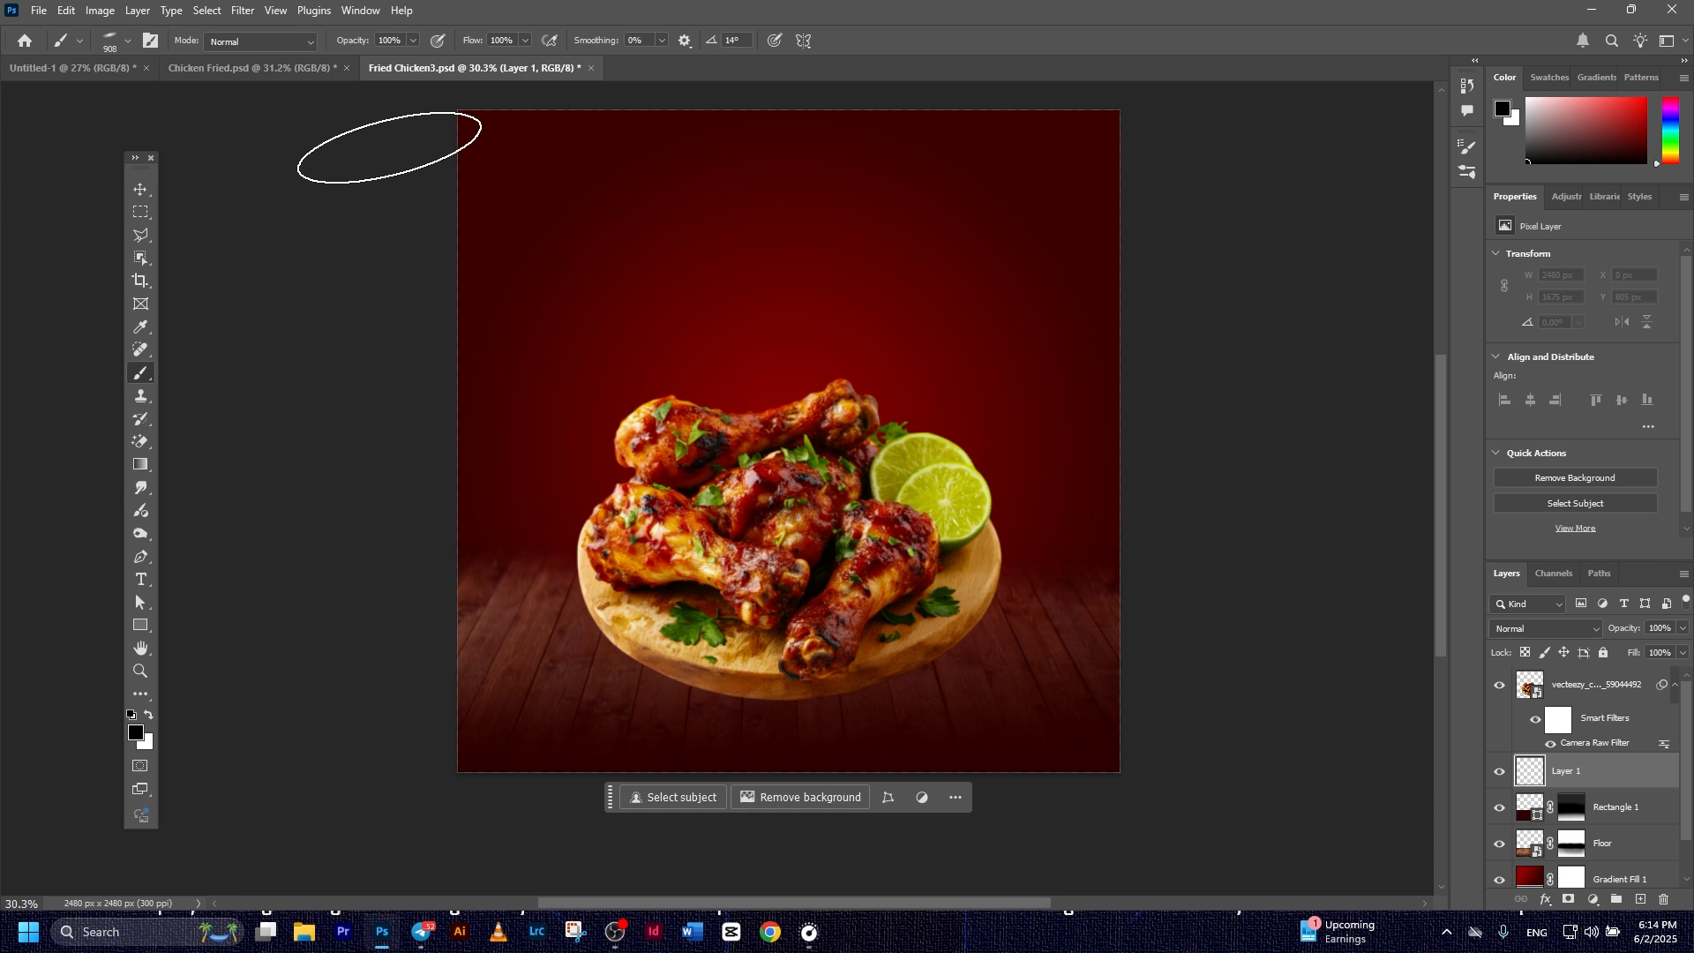
Set the brush opacity to 45% and paint a soft black shadow under the wooden plate on Layer 1
{"action": "left_click", "coordinate": [411, 43]}
{"action": "left_click_drag", "start_coordinate": [358, 62], "coordinate": [349, 64]}
{"action": "scroll", "coordinate": [686, 628], "scroll_direction": "up", "scroll_amount": 1}
{"action": "scroll", "coordinate": [686, 627], "scroll_direction": "up", "scroll_amount": 1}
{"action": "left_click_drag", "start_coordinate": [685, 628], "coordinate": [658, 598]}
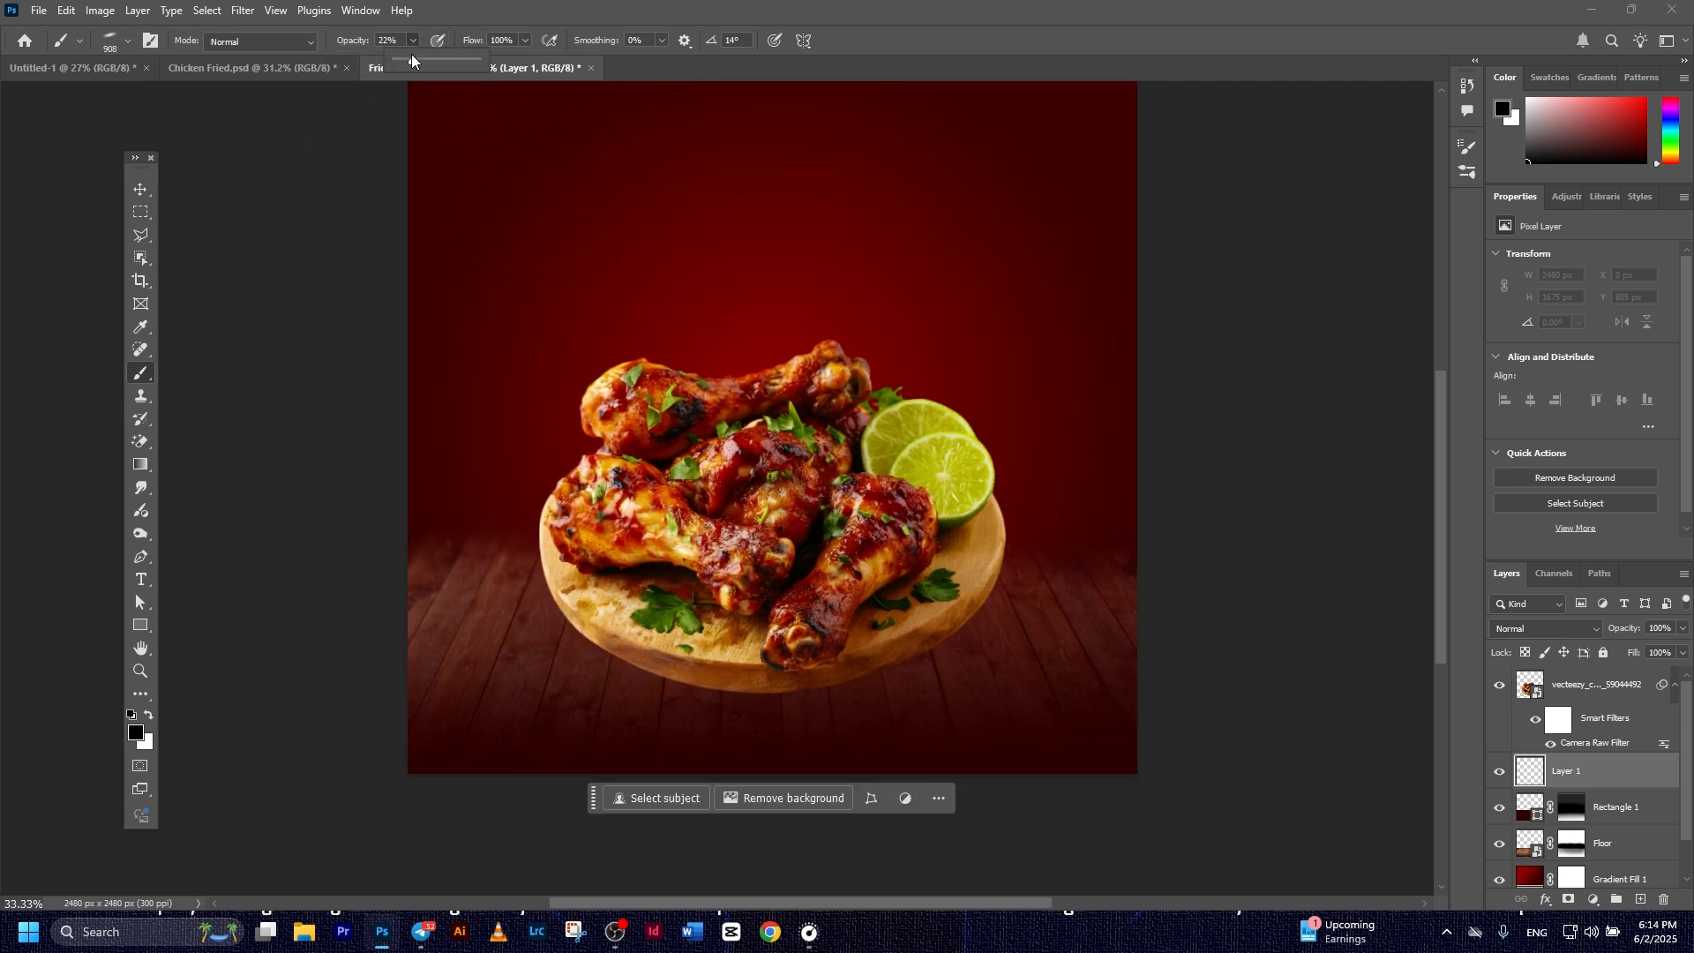
{"action": "left_click_drag", "start_coordinate": [441, 60], "coordinate": [432, 64]}
{"action": "mouse_move", "coordinate": [635, 520]}
{"action": "left_mouse_down"}
{"action": "mouse_move", "coordinate": [698, 636]}
{"action": "mouse_move", "coordinate": [687, 663]}
{"action": "mouse_move", "coordinate": [862, 647]}
{"action": "mouse_move", "coordinate": [824, 665]}
{"action": "mouse_move", "coordinate": [873, 644]}
{"action": "mouse_move", "coordinate": [899, 590]}
{"action": "mouse_move", "coordinate": [847, 646]}
{"action": "mouse_move", "coordinate": [747, 662]}
{"action": "left_mouse_up"}
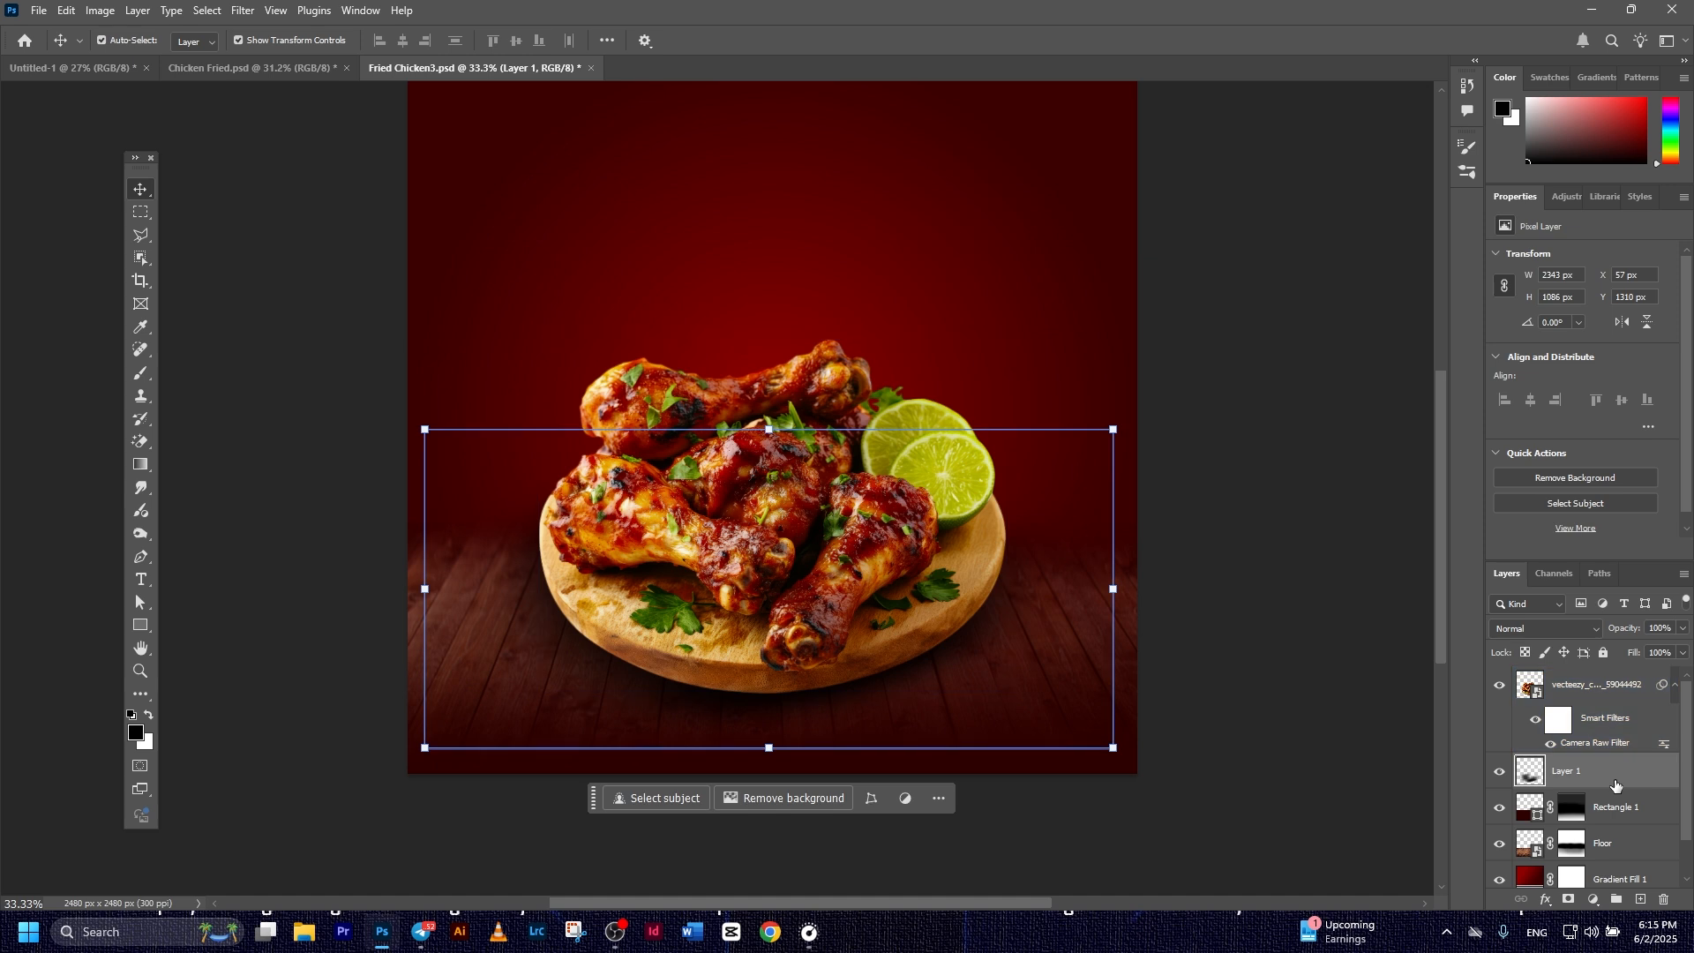
Shrink the shadow layer with Free Transform to about 97.44% width and 95.58% height
{"action": "key", "text": "ctrl+t"}
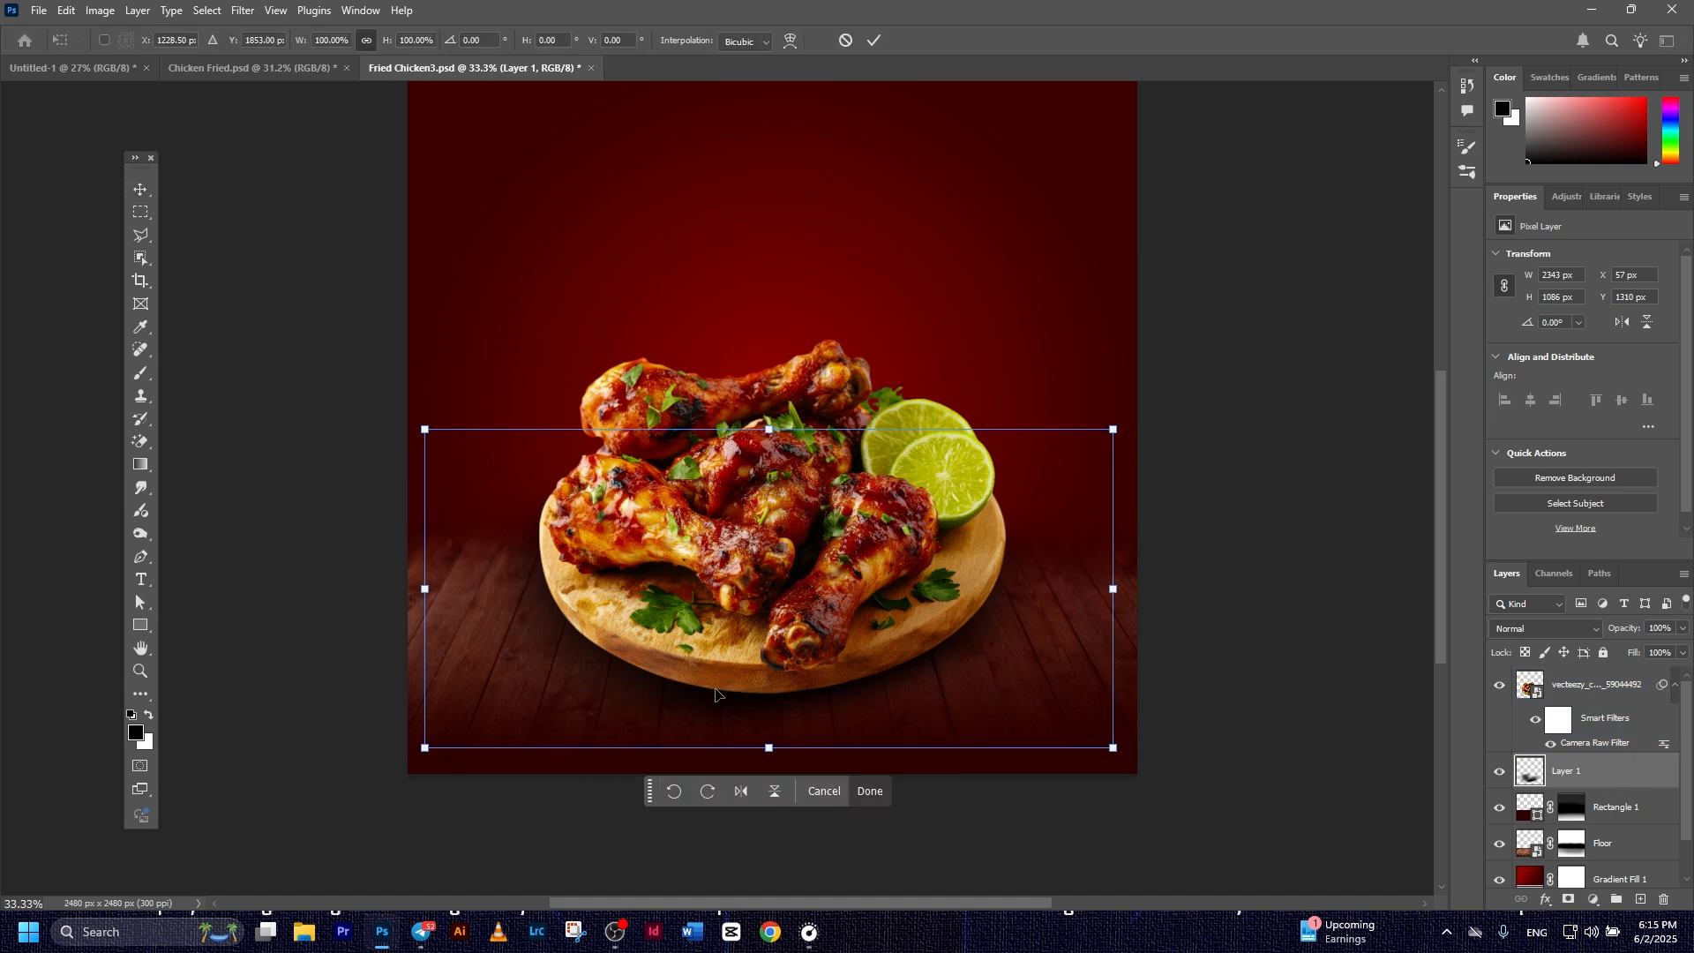
{"action": "mouse_move", "coordinate": [431, 592]}
{"action": "left_mouse_down"}
{"action": "mouse_move", "coordinate": [463, 591]}
{"action": "mouse_move", "coordinate": [438, 593]}
{"action": "left_mouse_up"}
{"action": "left_click_drag", "start_coordinate": [775, 749], "coordinate": [781, 735]}
{"action": "left_click_drag", "start_coordinate": [429, 588], "coordinate": [442, 587]}
{"action": "left_click", "coordinate": [872, 41]}
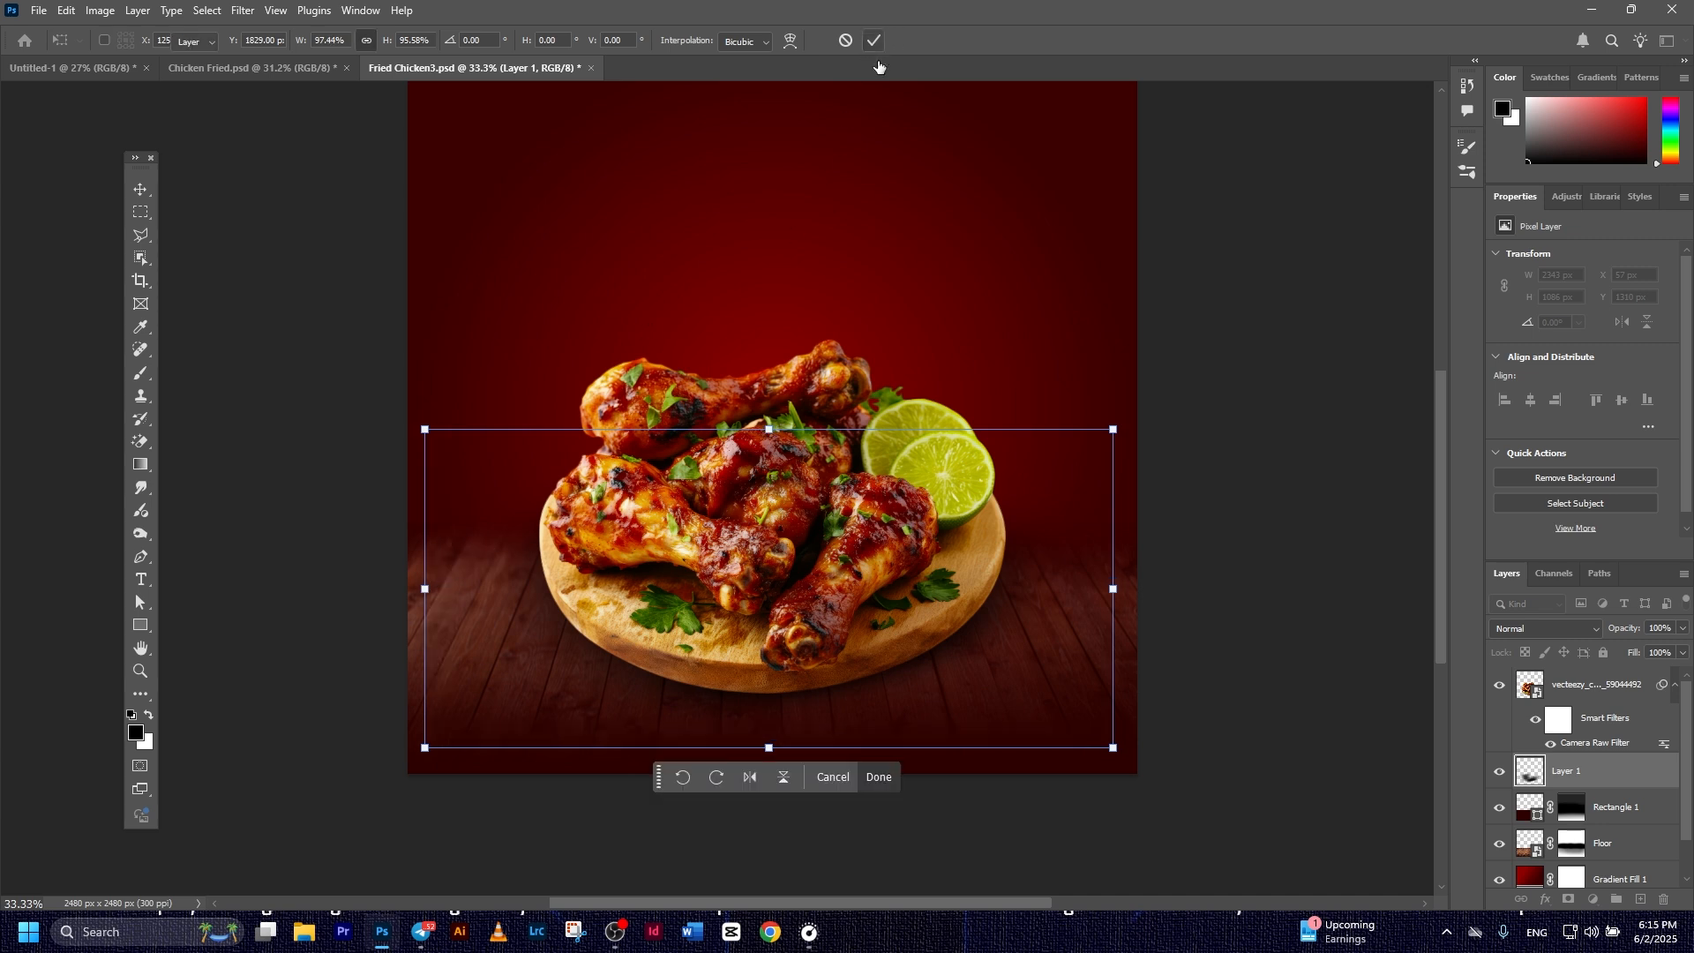
Narrow the shadow layer further to about 97.04% width by moving its left edge inward
{"action": "left_click", "coordinate": [141, 375]}
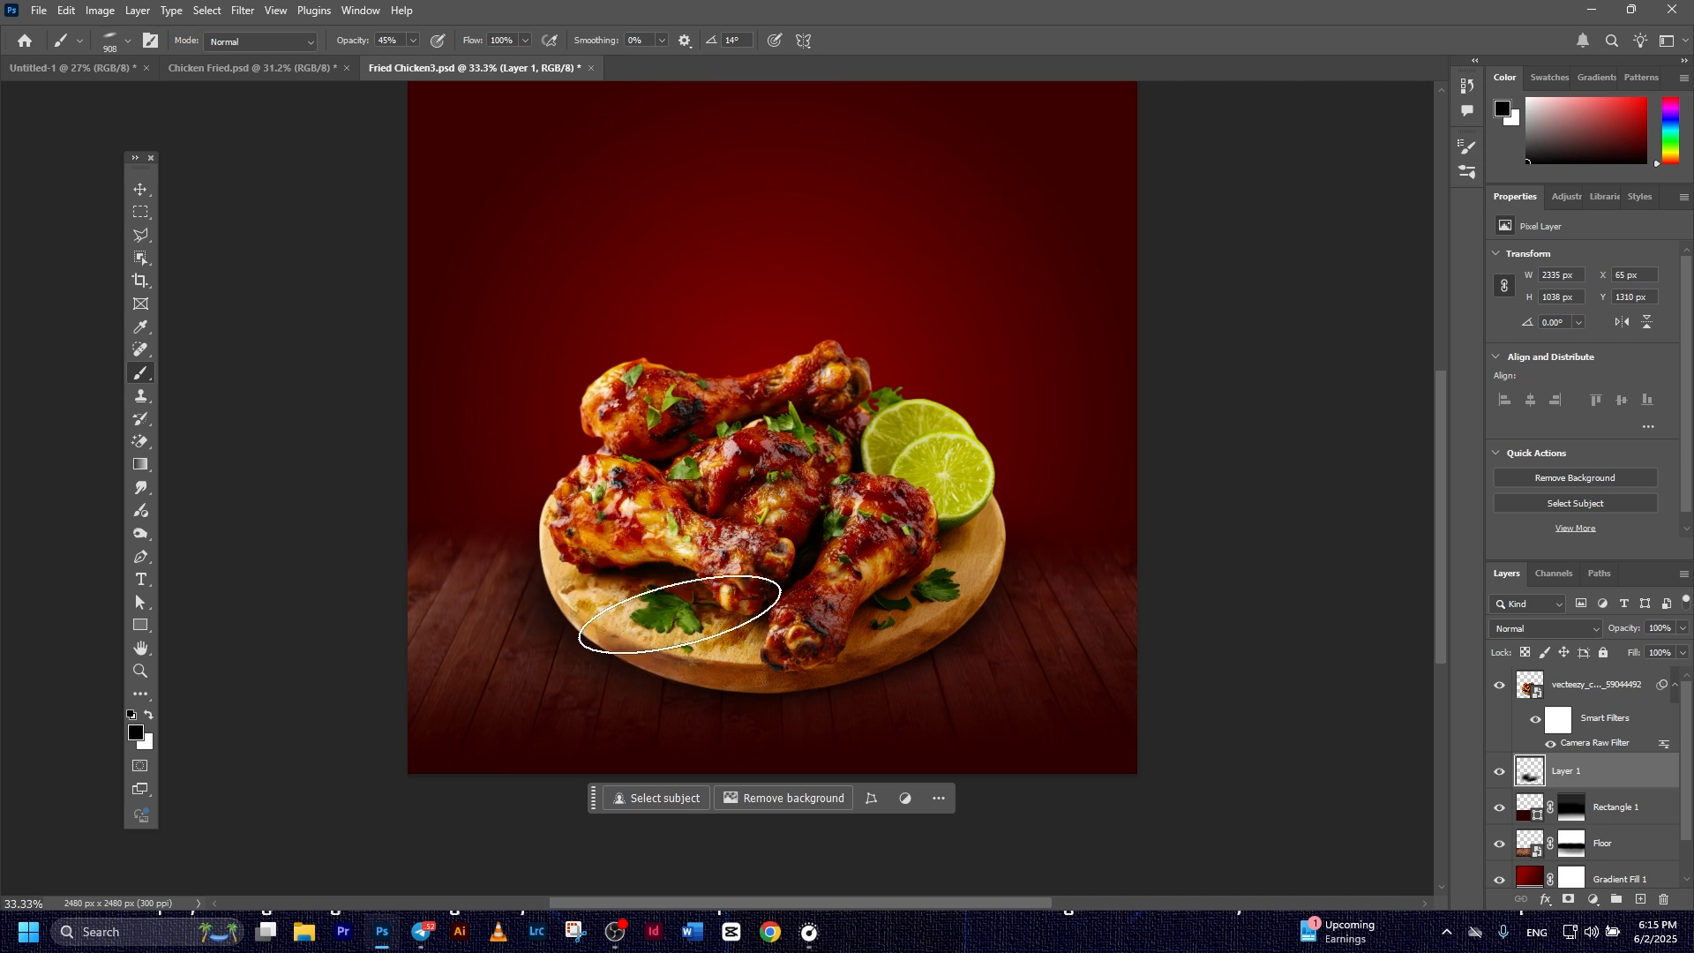
{"action": "left_click", "coordinate": [137, 193]}
{"action": "key", "text": "ctrl+t"}
{"action": "left_click_drag", "start_coordinate": [428, 583], "coordinate": [449, 583]}
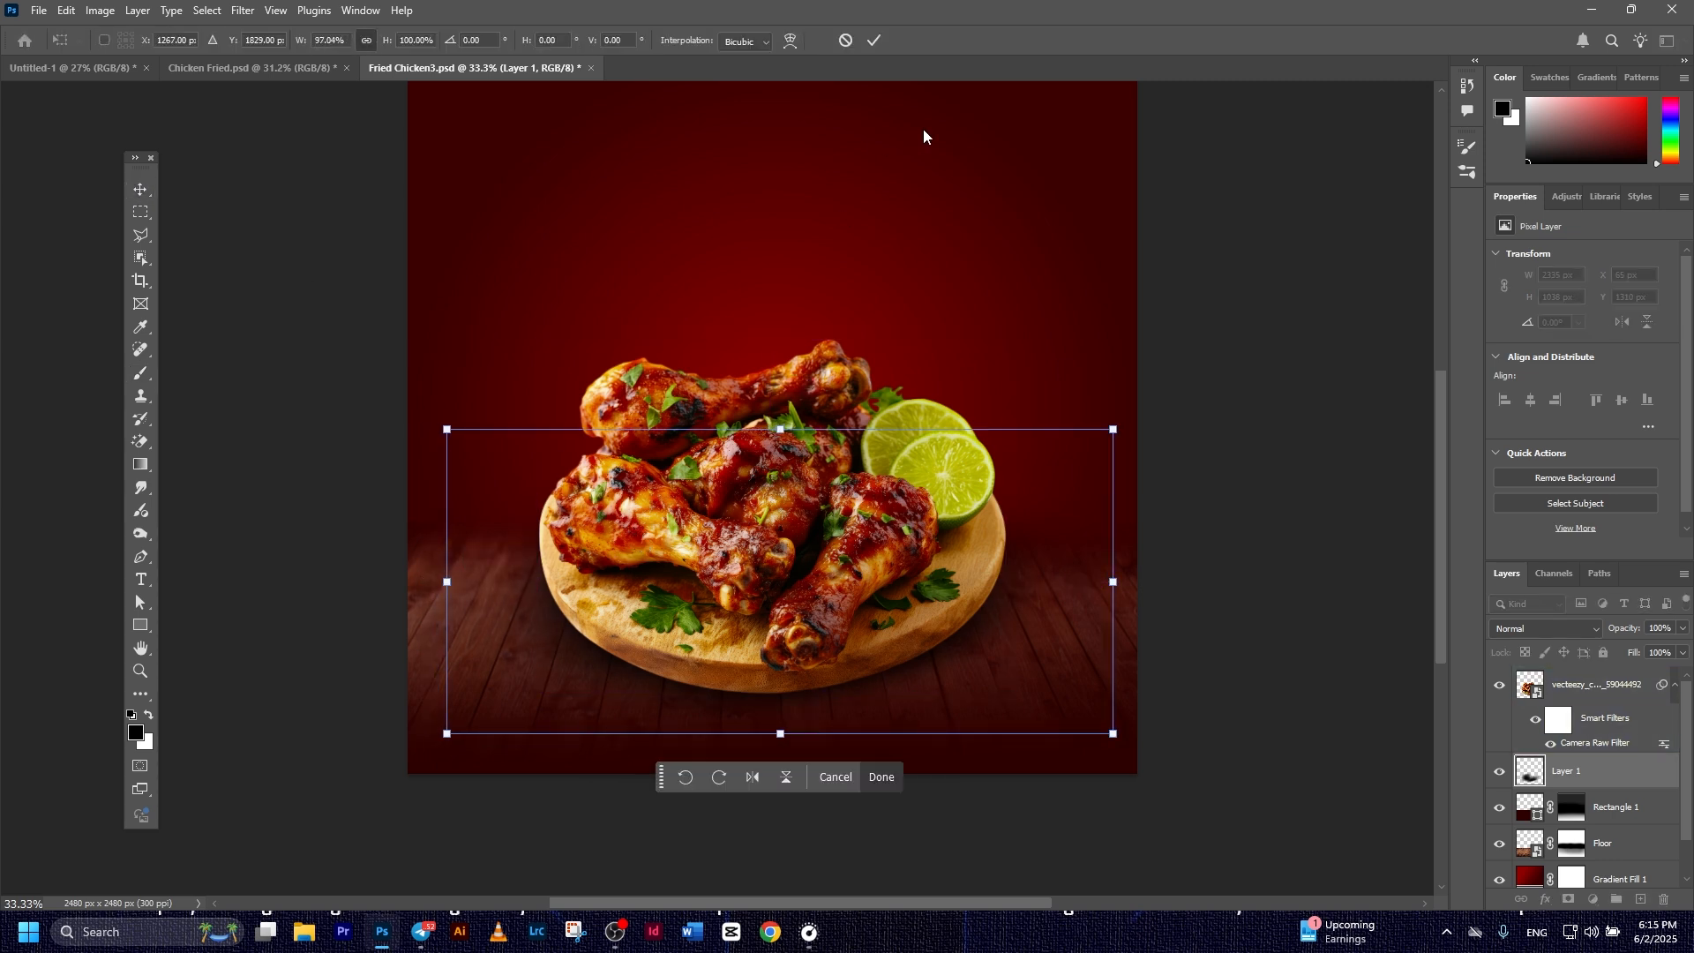
{"action": "left_click", "coordinate": [874, 39]}
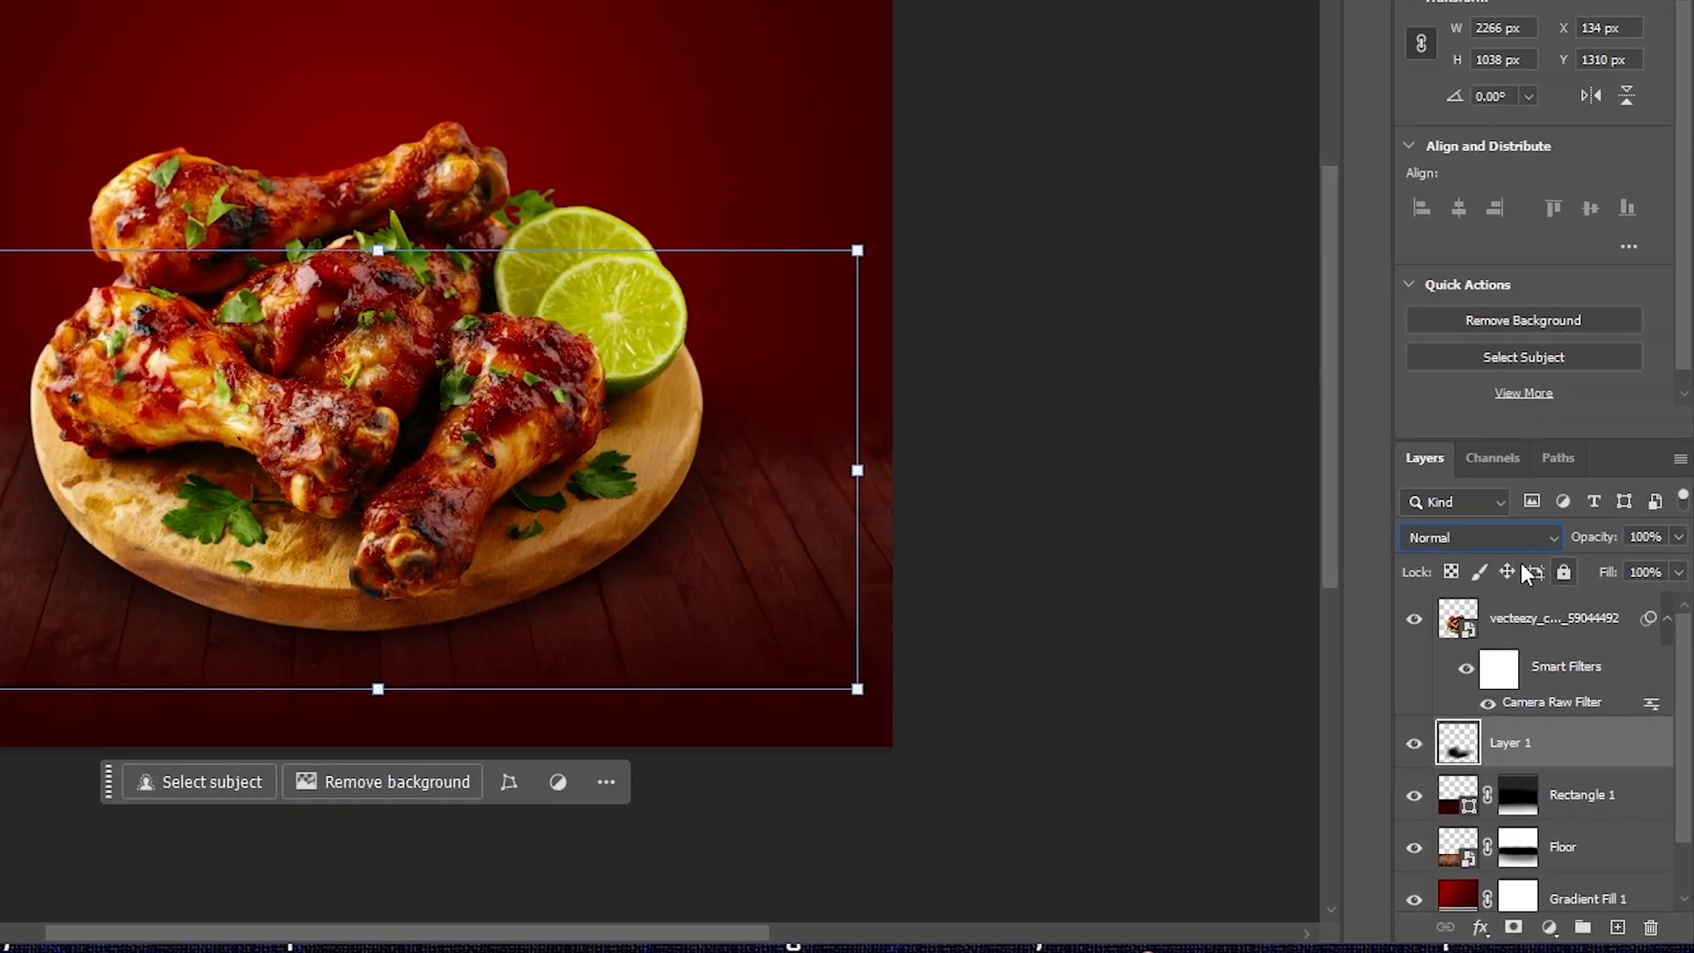
Set the shadow layer's blend mode to Multiply and lower its opacity to about 79%
{"action": "left_click", "coordinate": [1546, 628]}
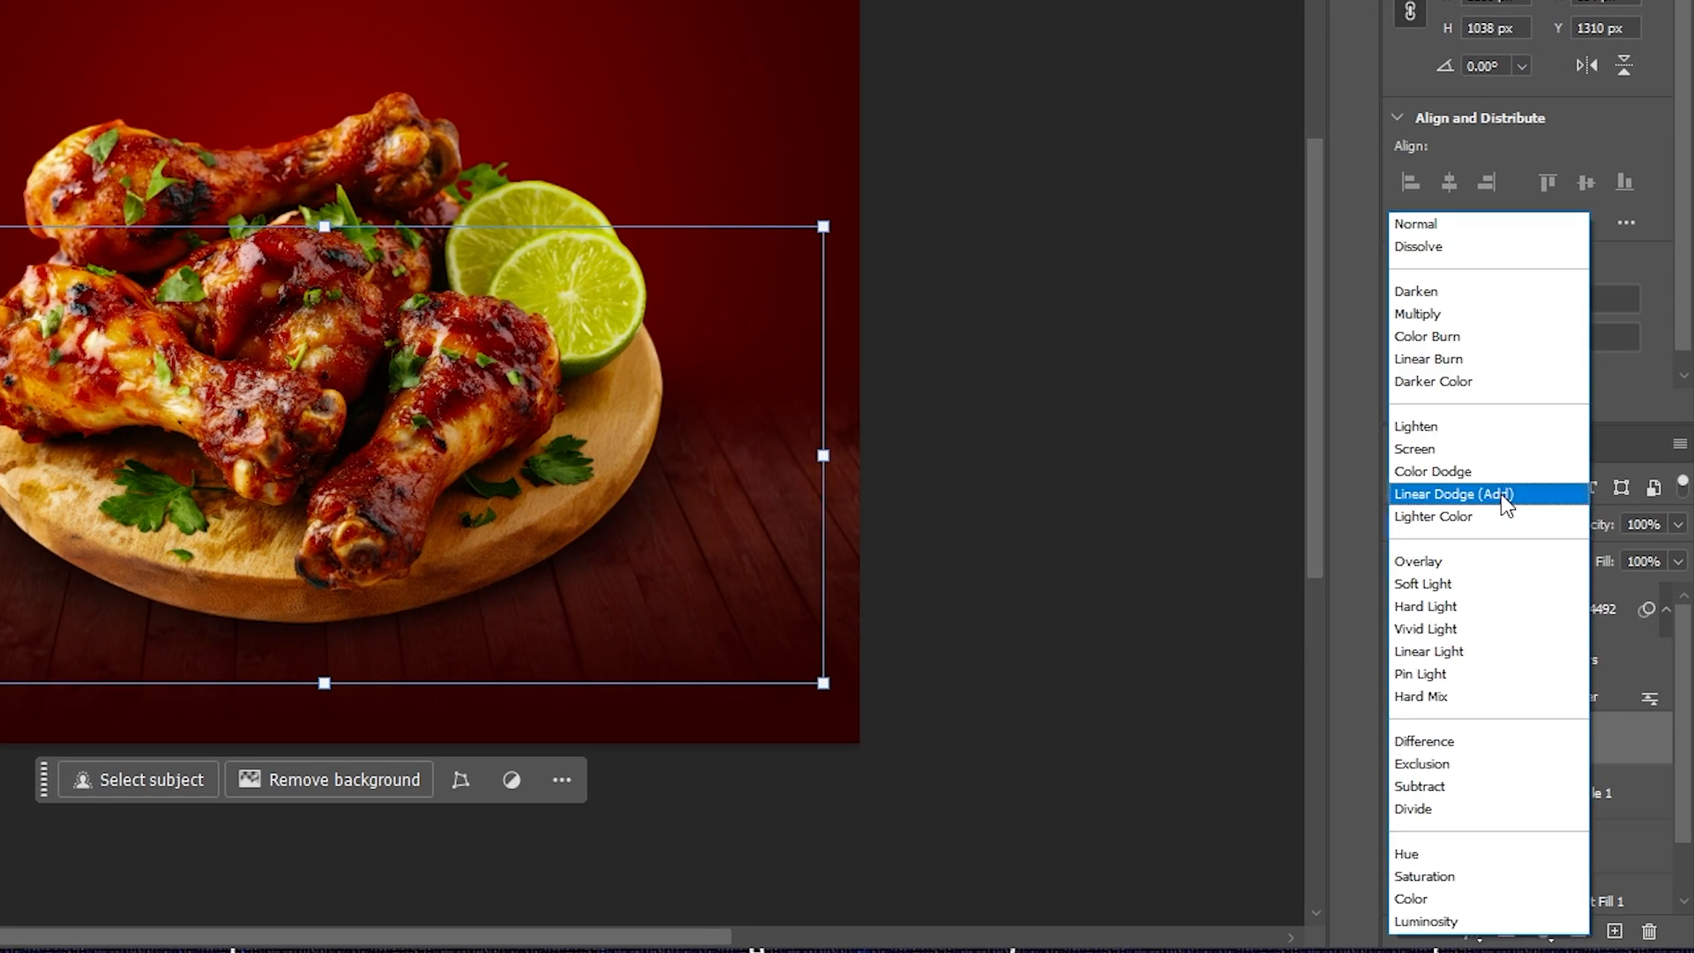
{"action": "left_click", "coordinate": [1510, 487]}
{"action": "left_click_drag", "start_coordinate": [1670, 533], "coordinate": [1657, 559]}
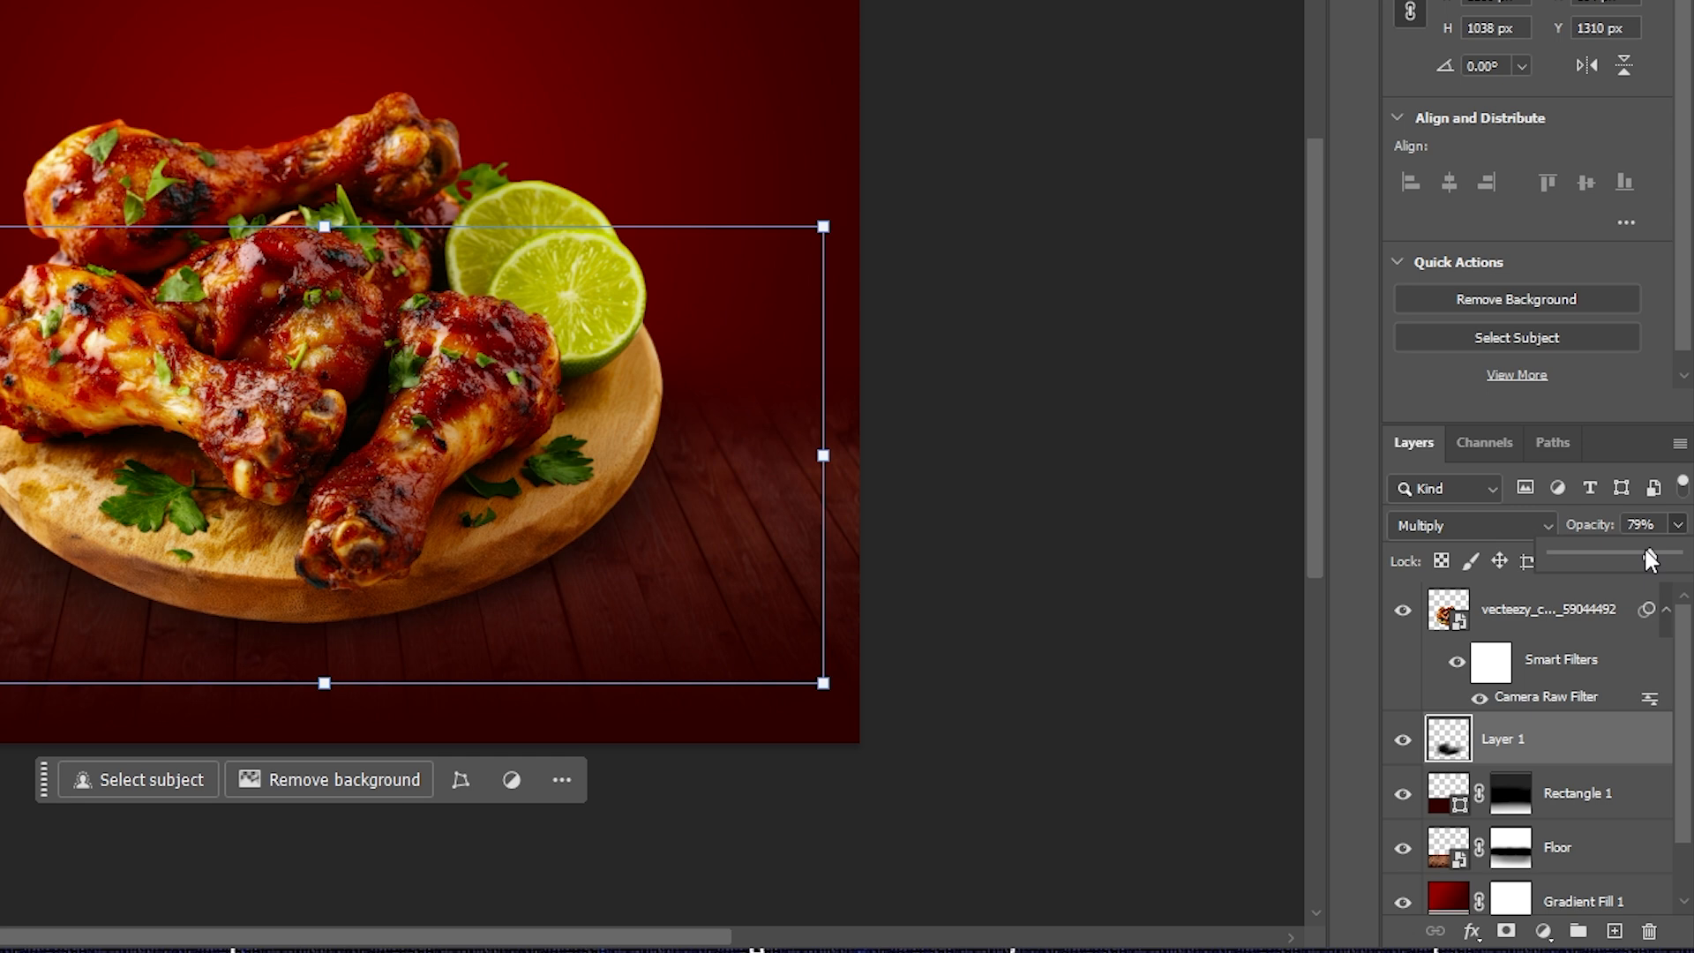
{"action": "left_click", "coordinate": [1191, 416]}
{"action": "scroll", "coordinate": [877, 454], "scroll_direction": "down", "scroll_amount": 4}
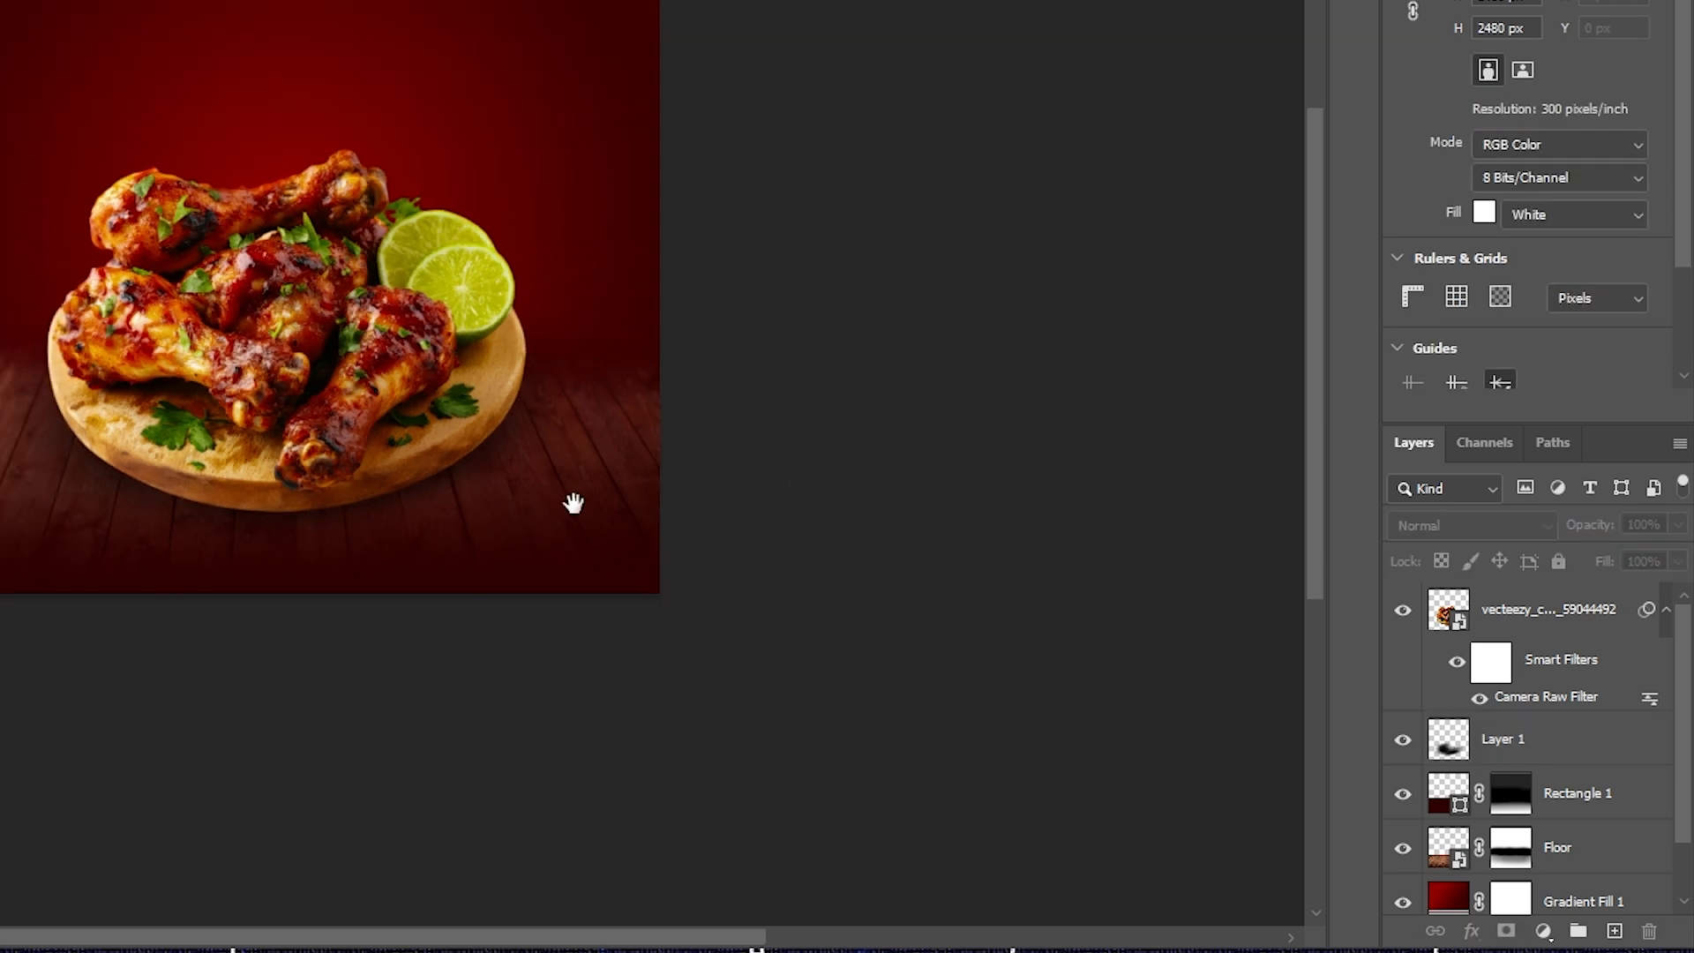
{"action": "left_click_drag", "start_coordinate": [573, 503], "coordinate": [633, 637]}
{"action": "left_click", "coordinate": [647, 635]}
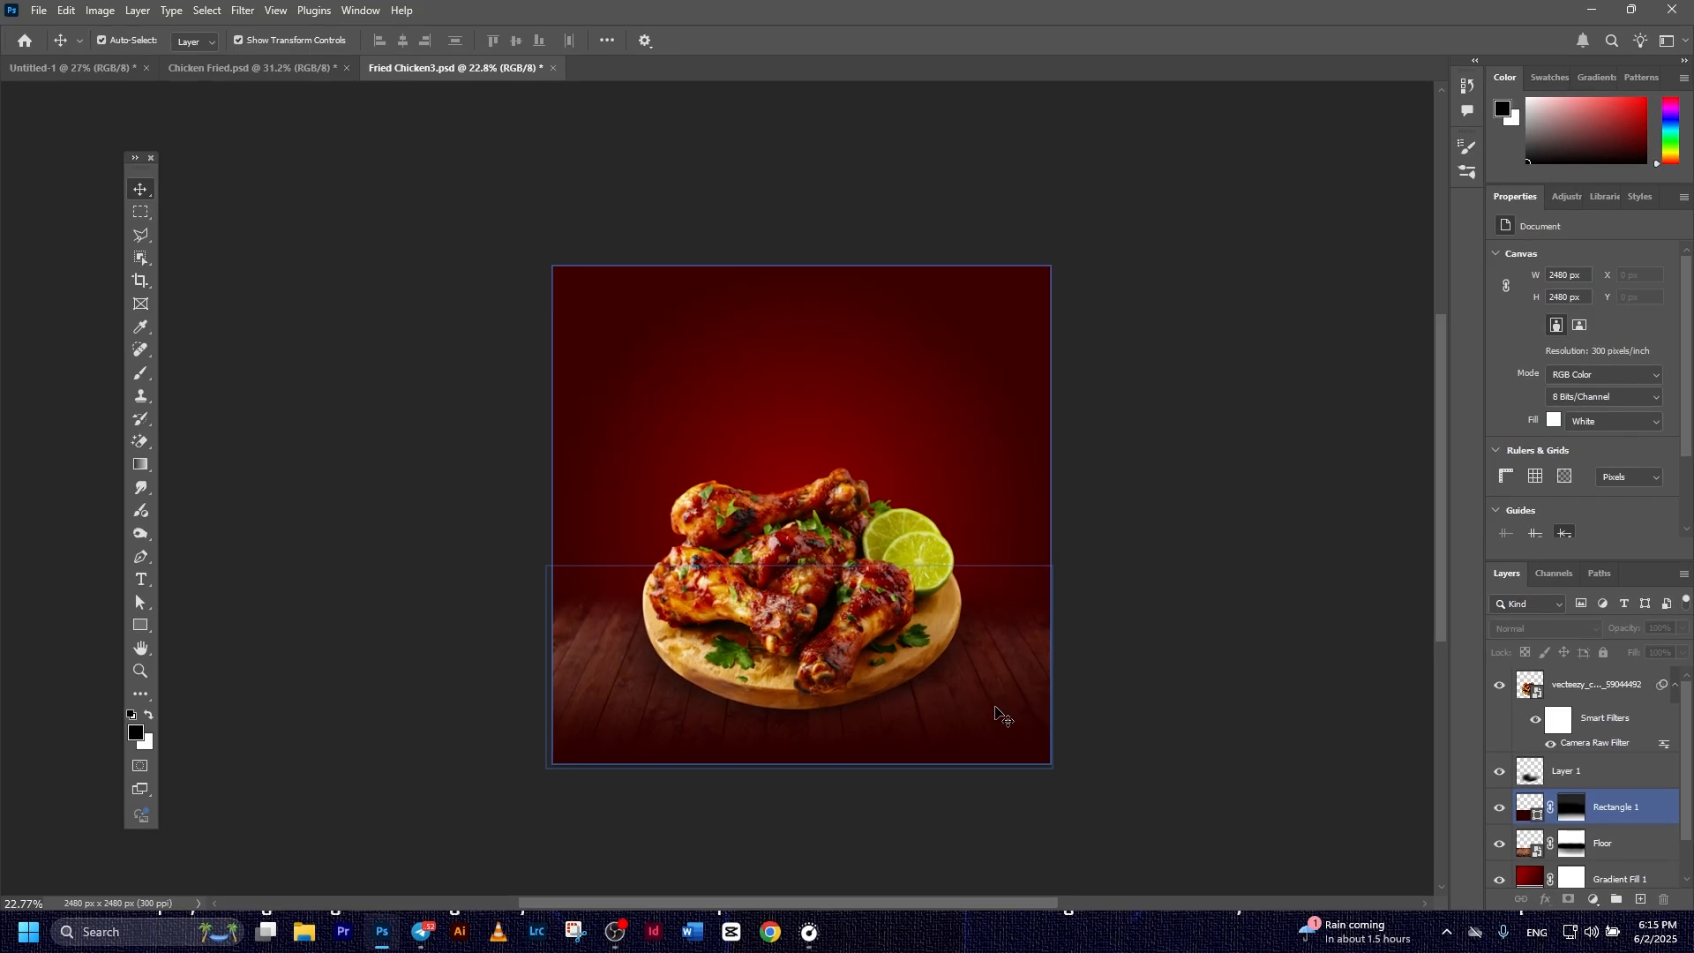
{"action": "left_click", "coordinate": [1338, 674]}
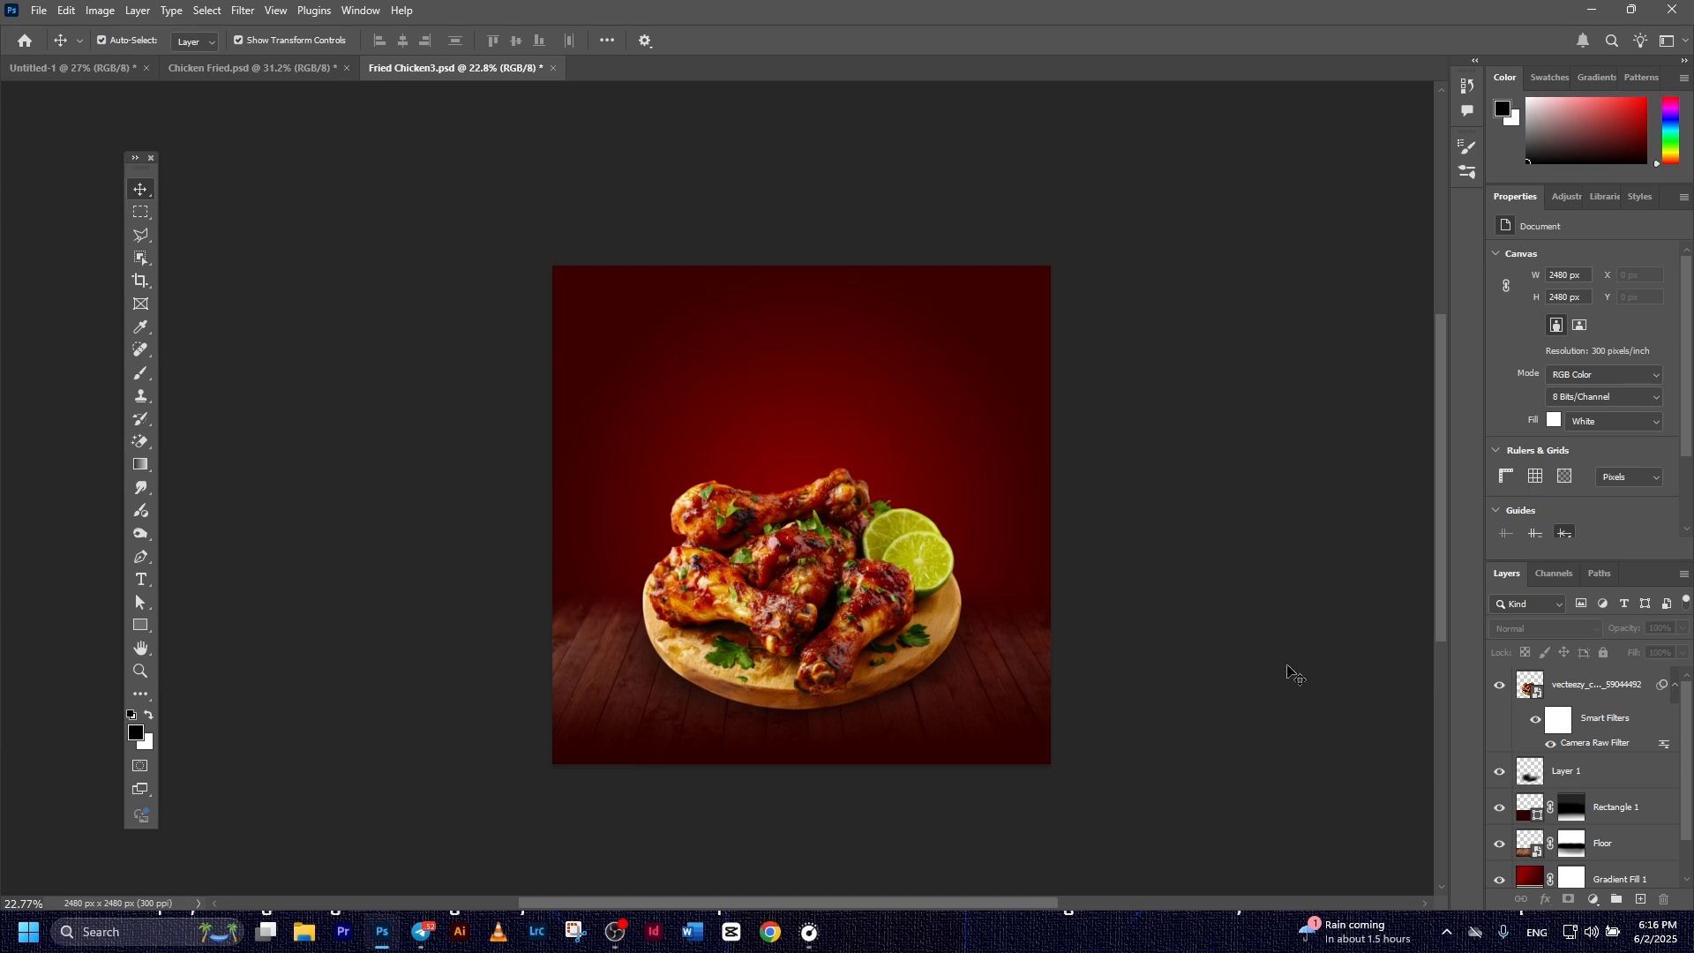
Place Chili.png as an embedded image, scaled to about 12.06%, in the poster's lower-right corner beside the plate
{"action": "left_click", "coordinate": [39, 10]}
{"action": "left_click", "coordinate": [110, 346]}
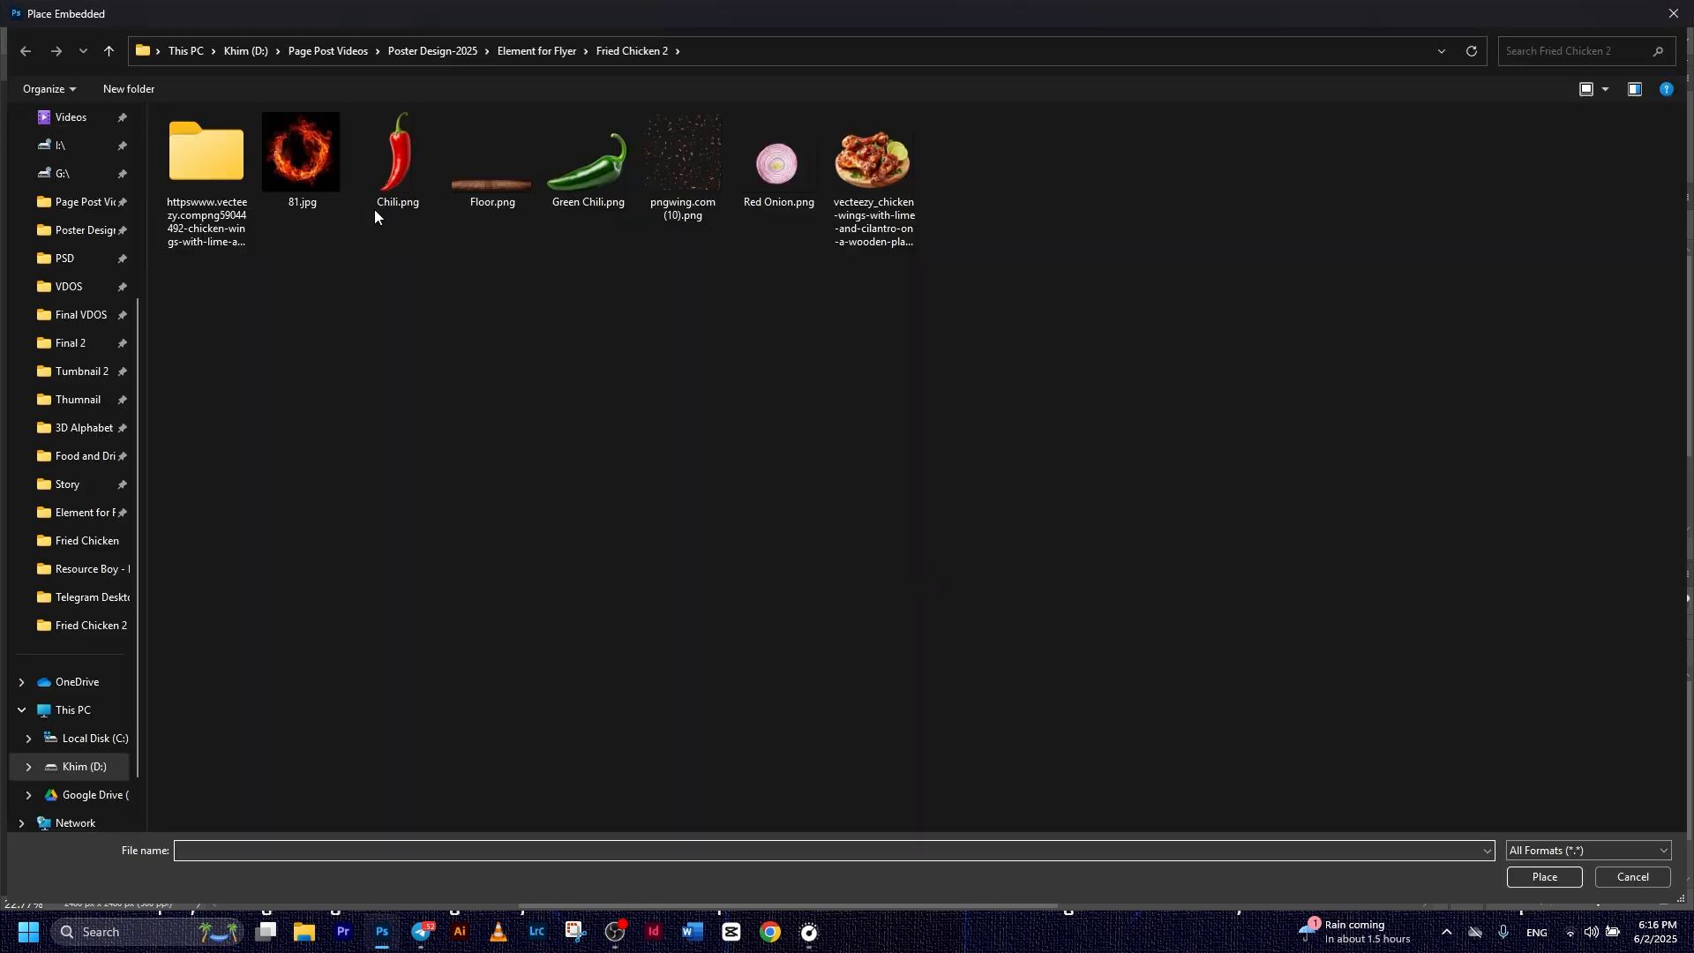
{"action": "double_click", "coordinate": [374, 209]}
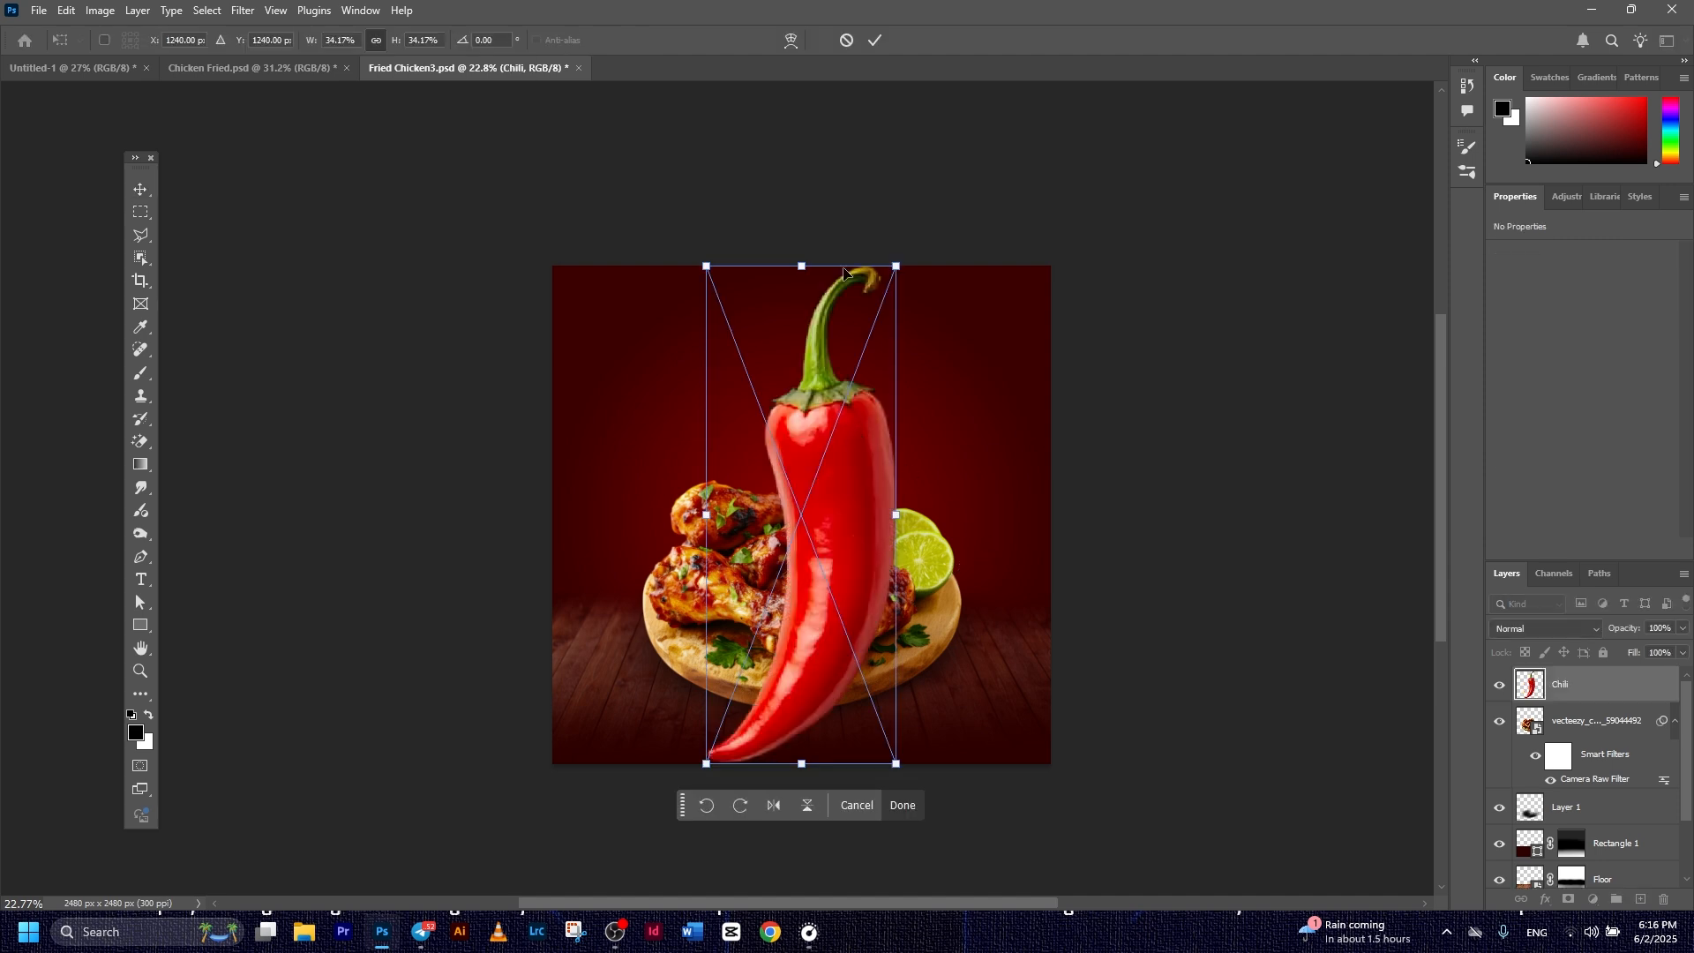
{"action": "left_click_drag", "start_coordinate": [801, 262], "coordinate": [1081, 692]}
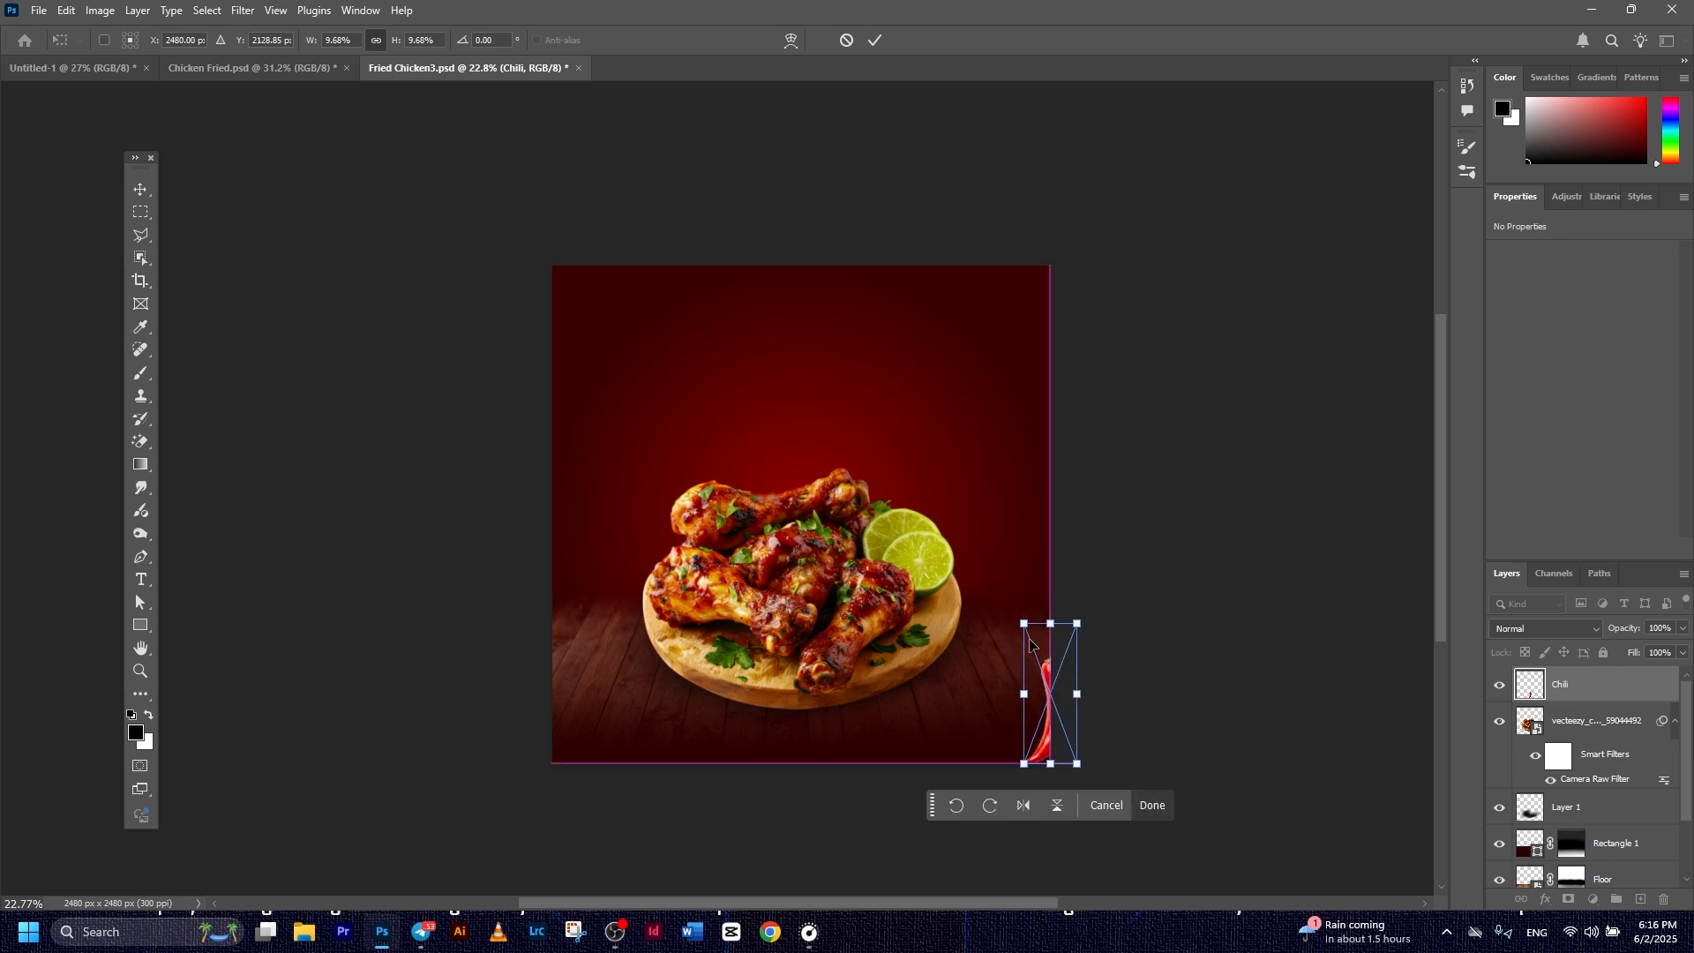
{"action": "left_click_drag", "start_coordinate": [1056, 620], "coordinate": [1015, 644]}
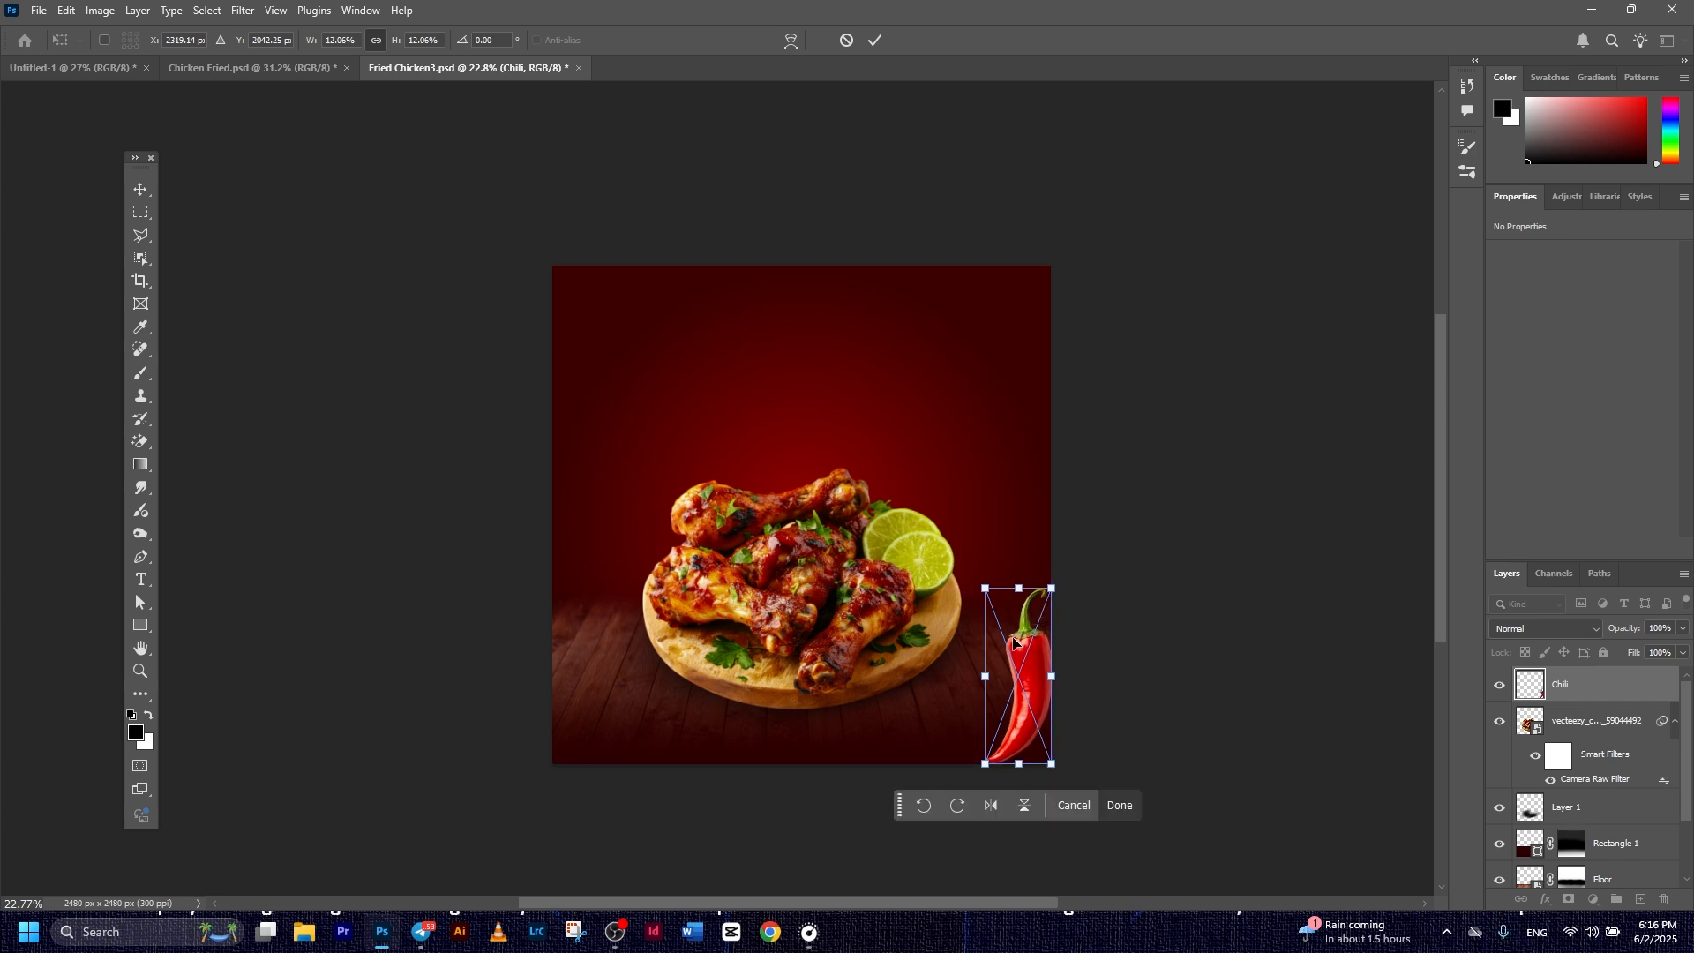
{"action": "left_click", "coordinate": [878, 41]}
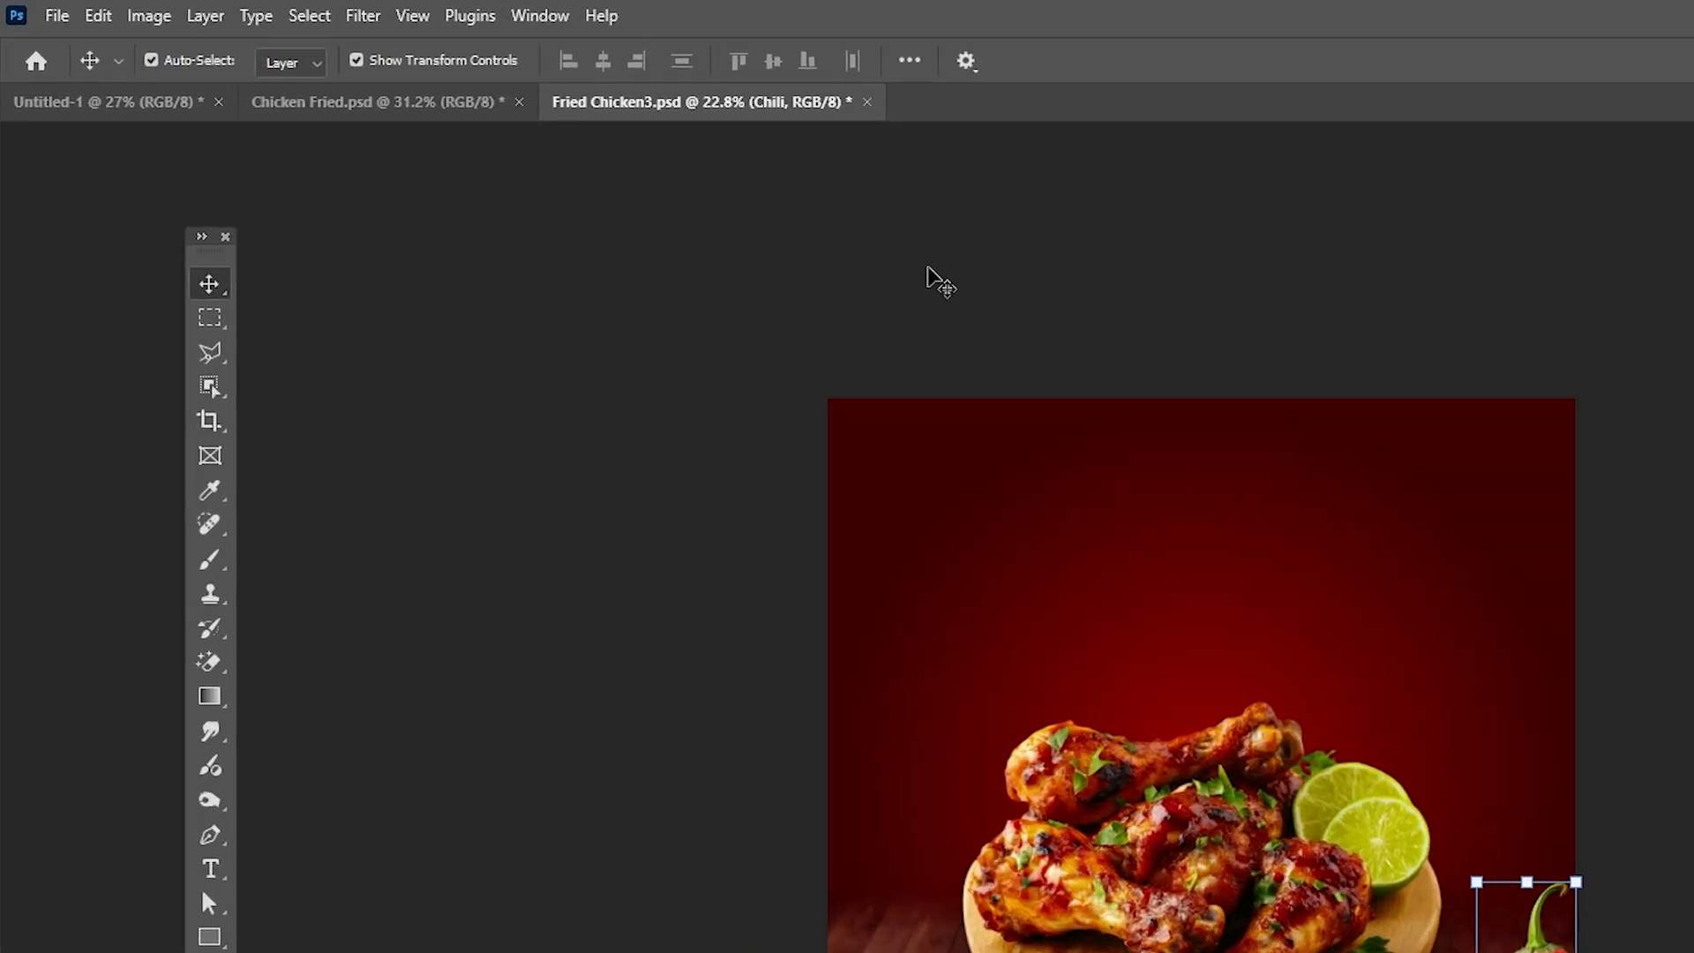
Apply a Motion Blur filter to the red chili with angle 0° and a distance of 99 pixels
{"action": "left_click", "coordinate": [355, 30]}
{"action": "mouse_move", "coordinate": [434, 351]}
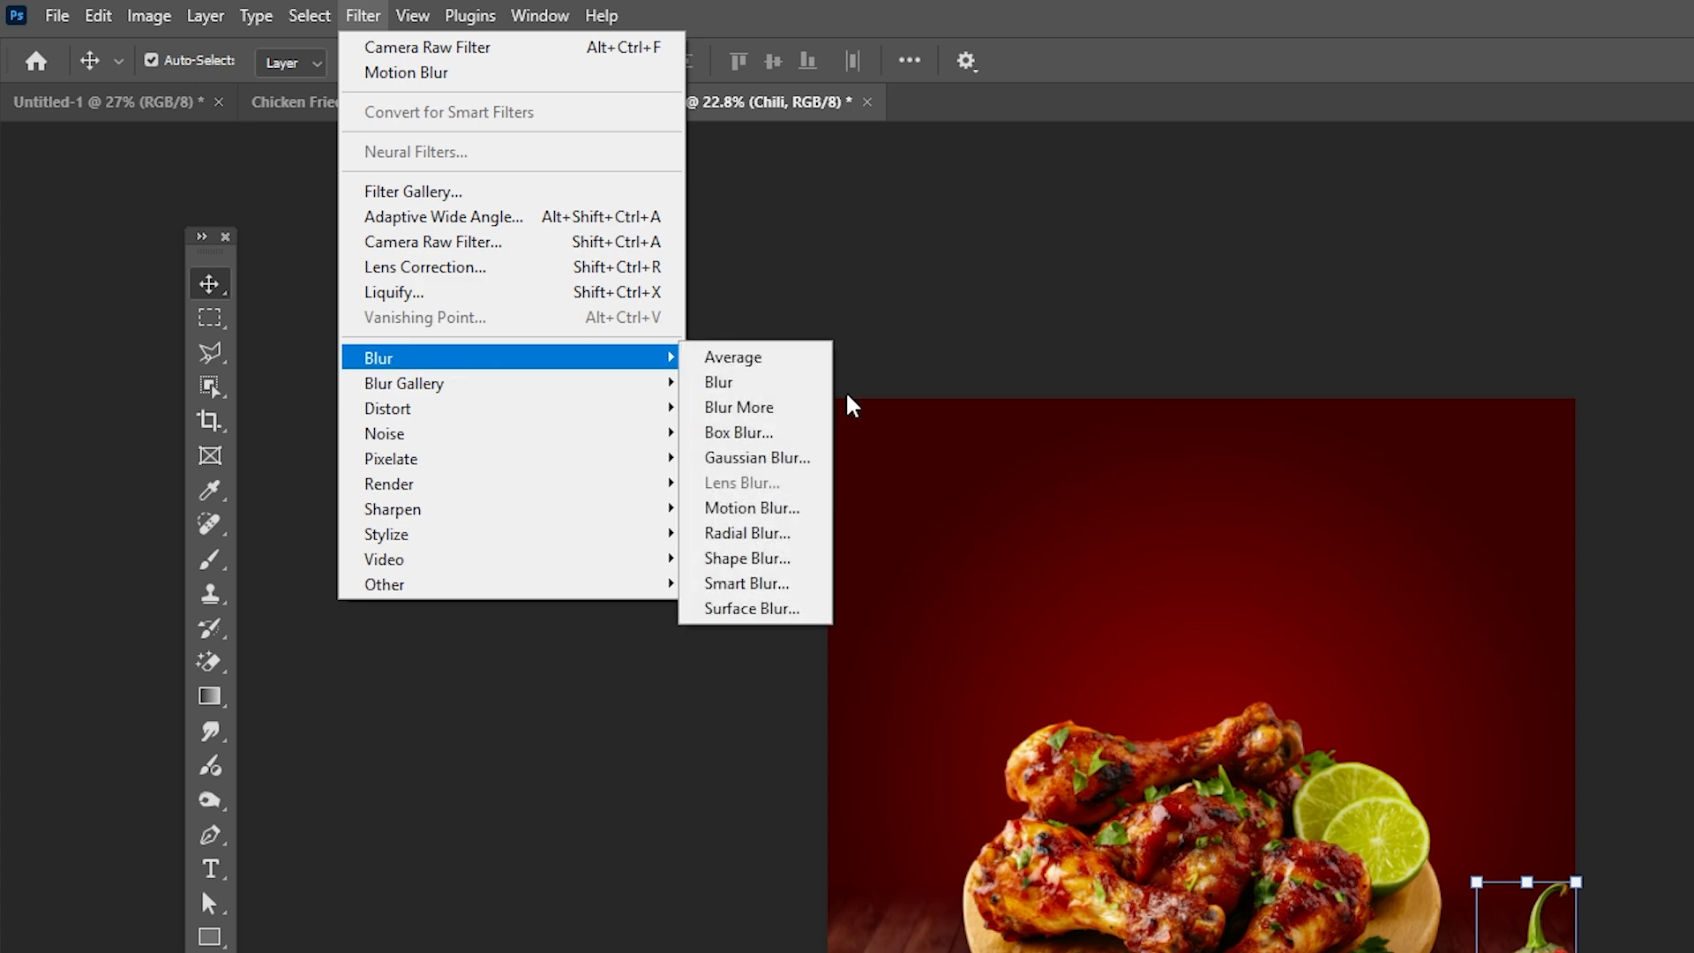
{"action": "left_click", "coordinate": [768, 507]}
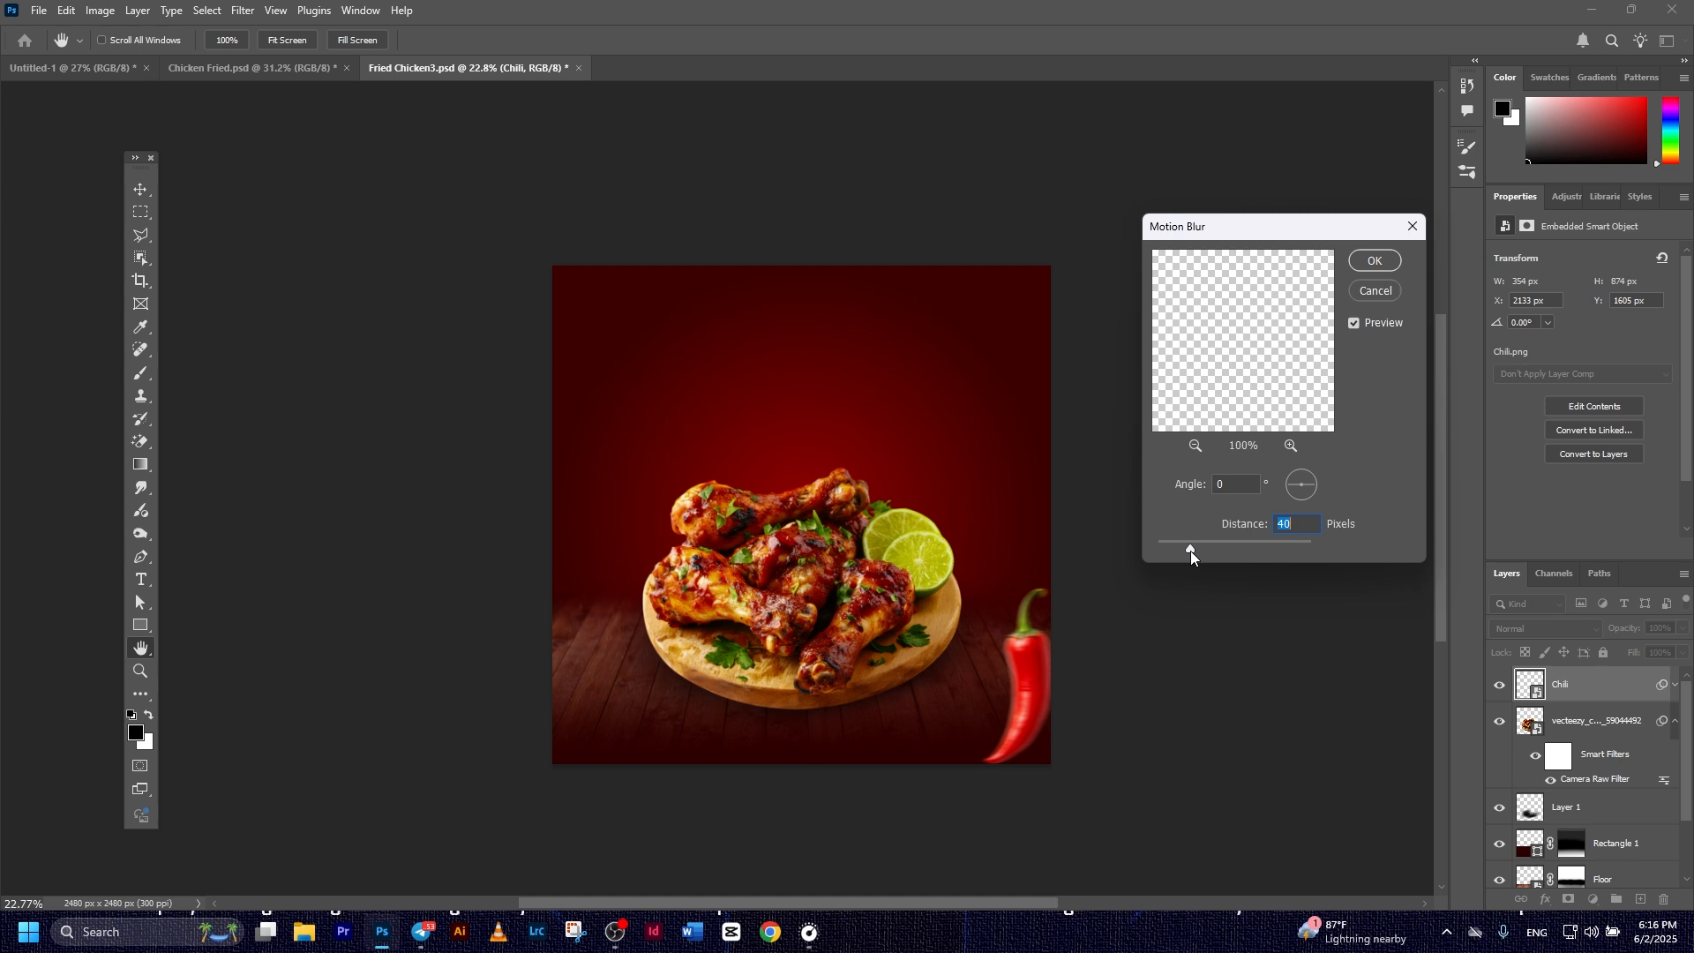
{"action": "left_click_drag", "start_coordinate": [1196, 547], "coordinate": [1211, 557]}
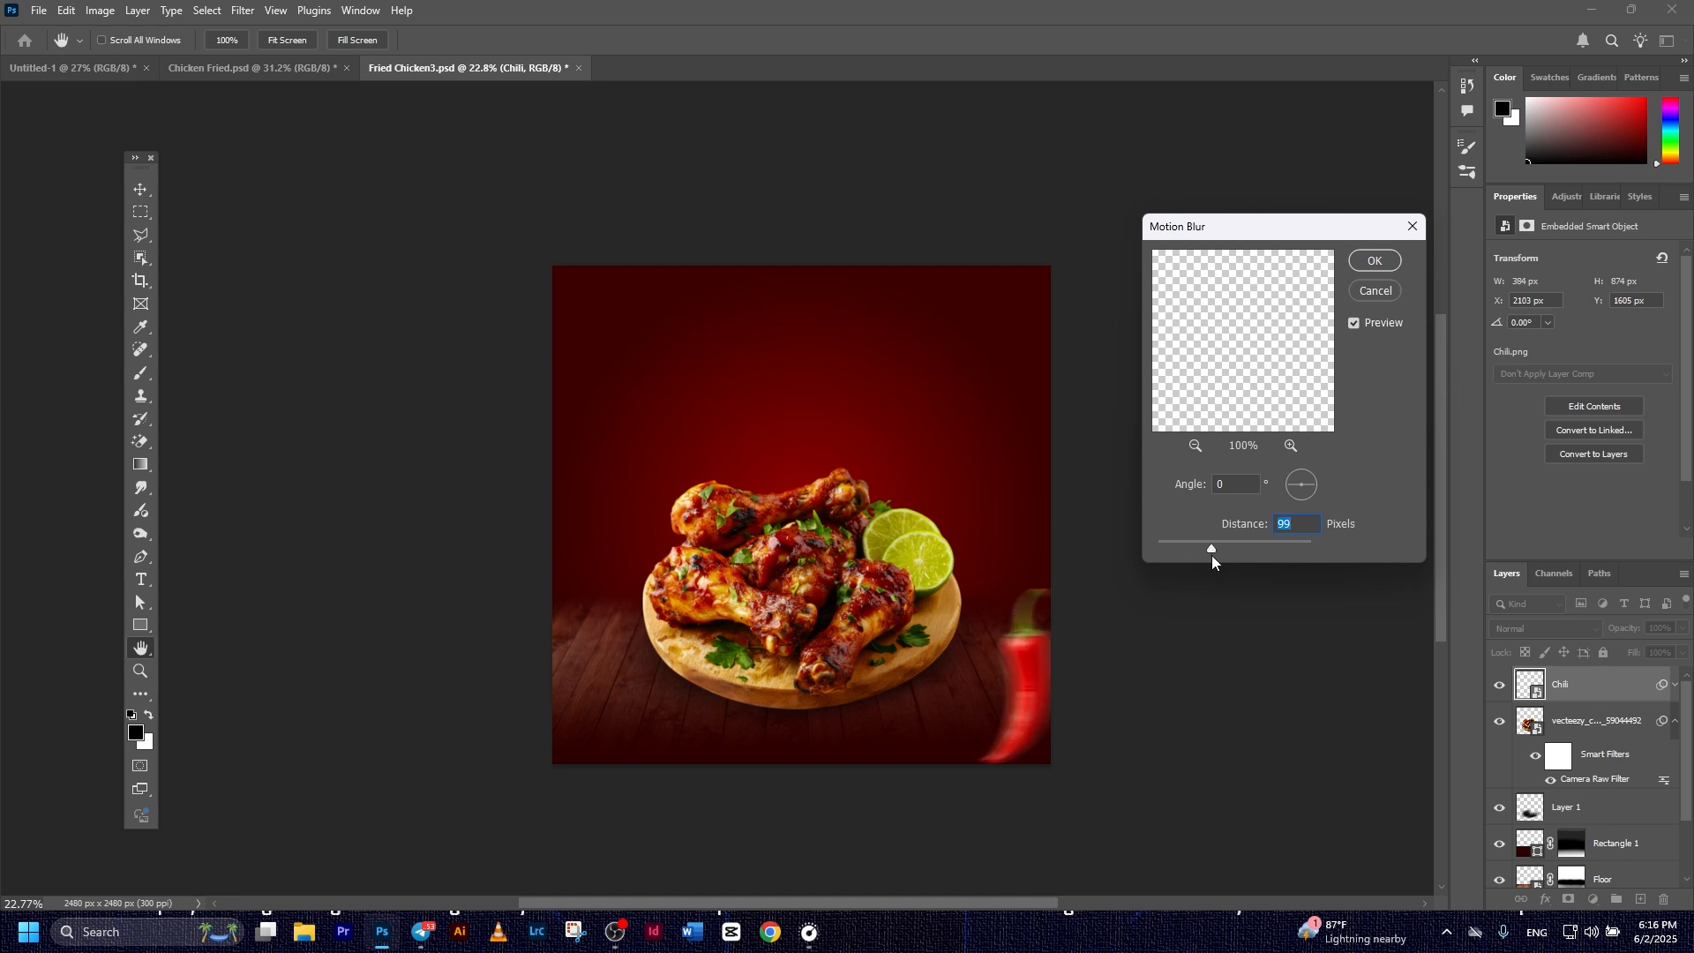
{"action": "left_click", "coordinate": [1370, 265]}
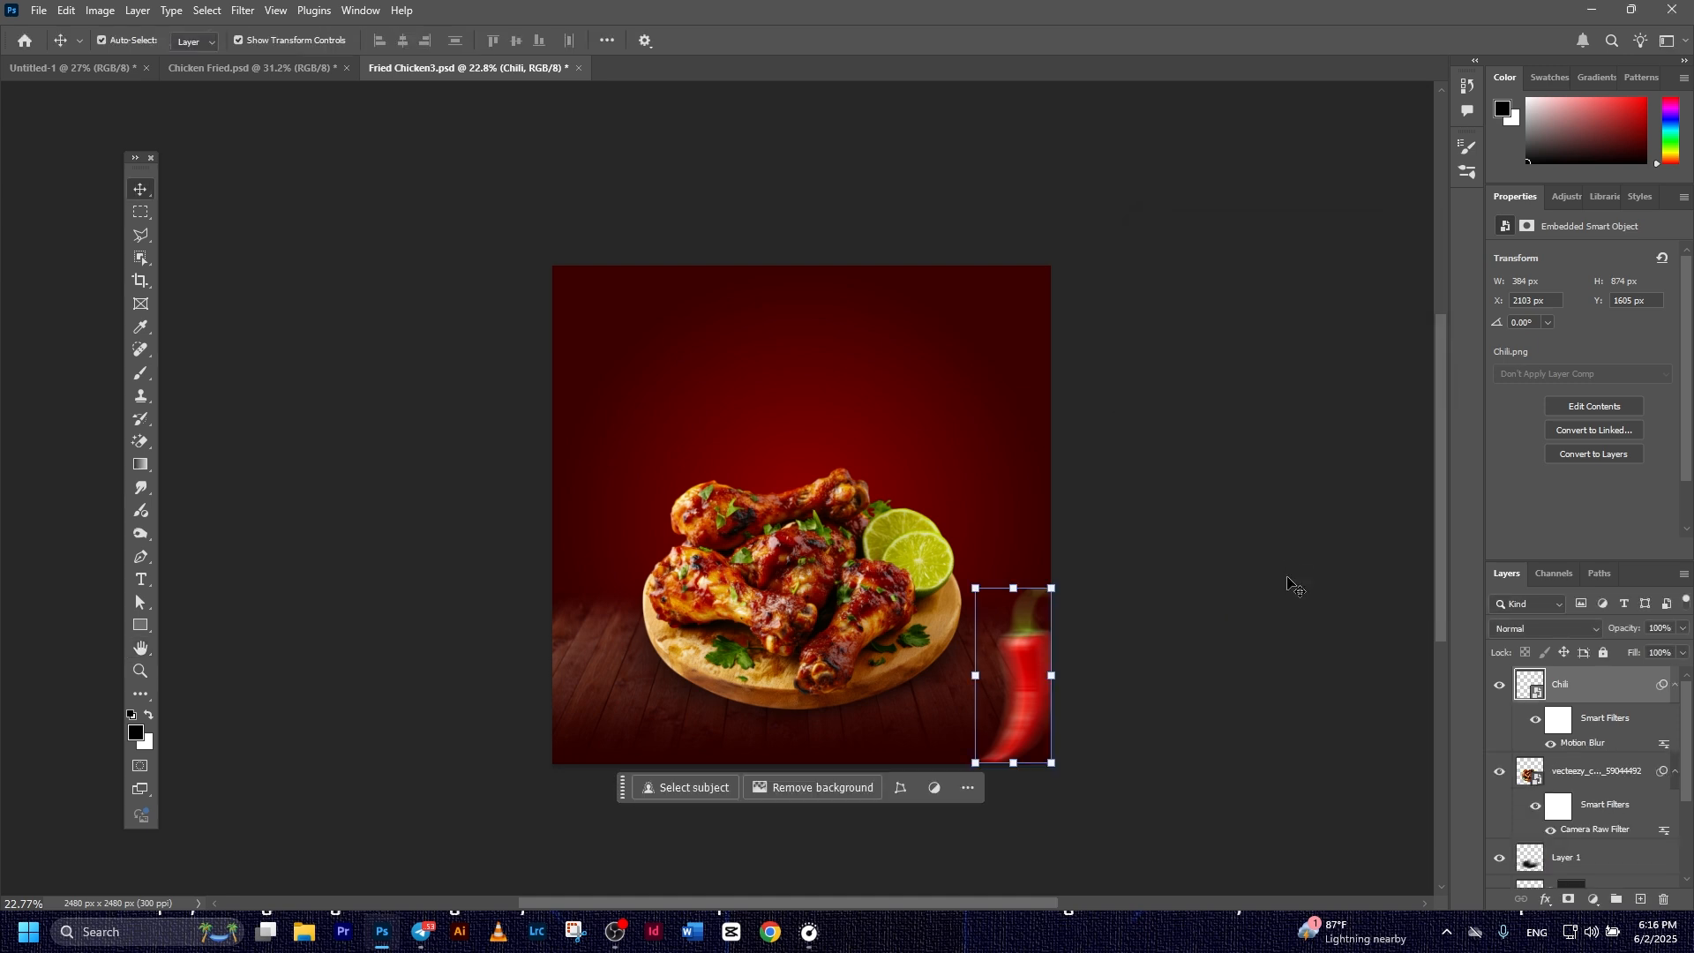
{"action": "left_click", "coordinate": [1177, 723]}
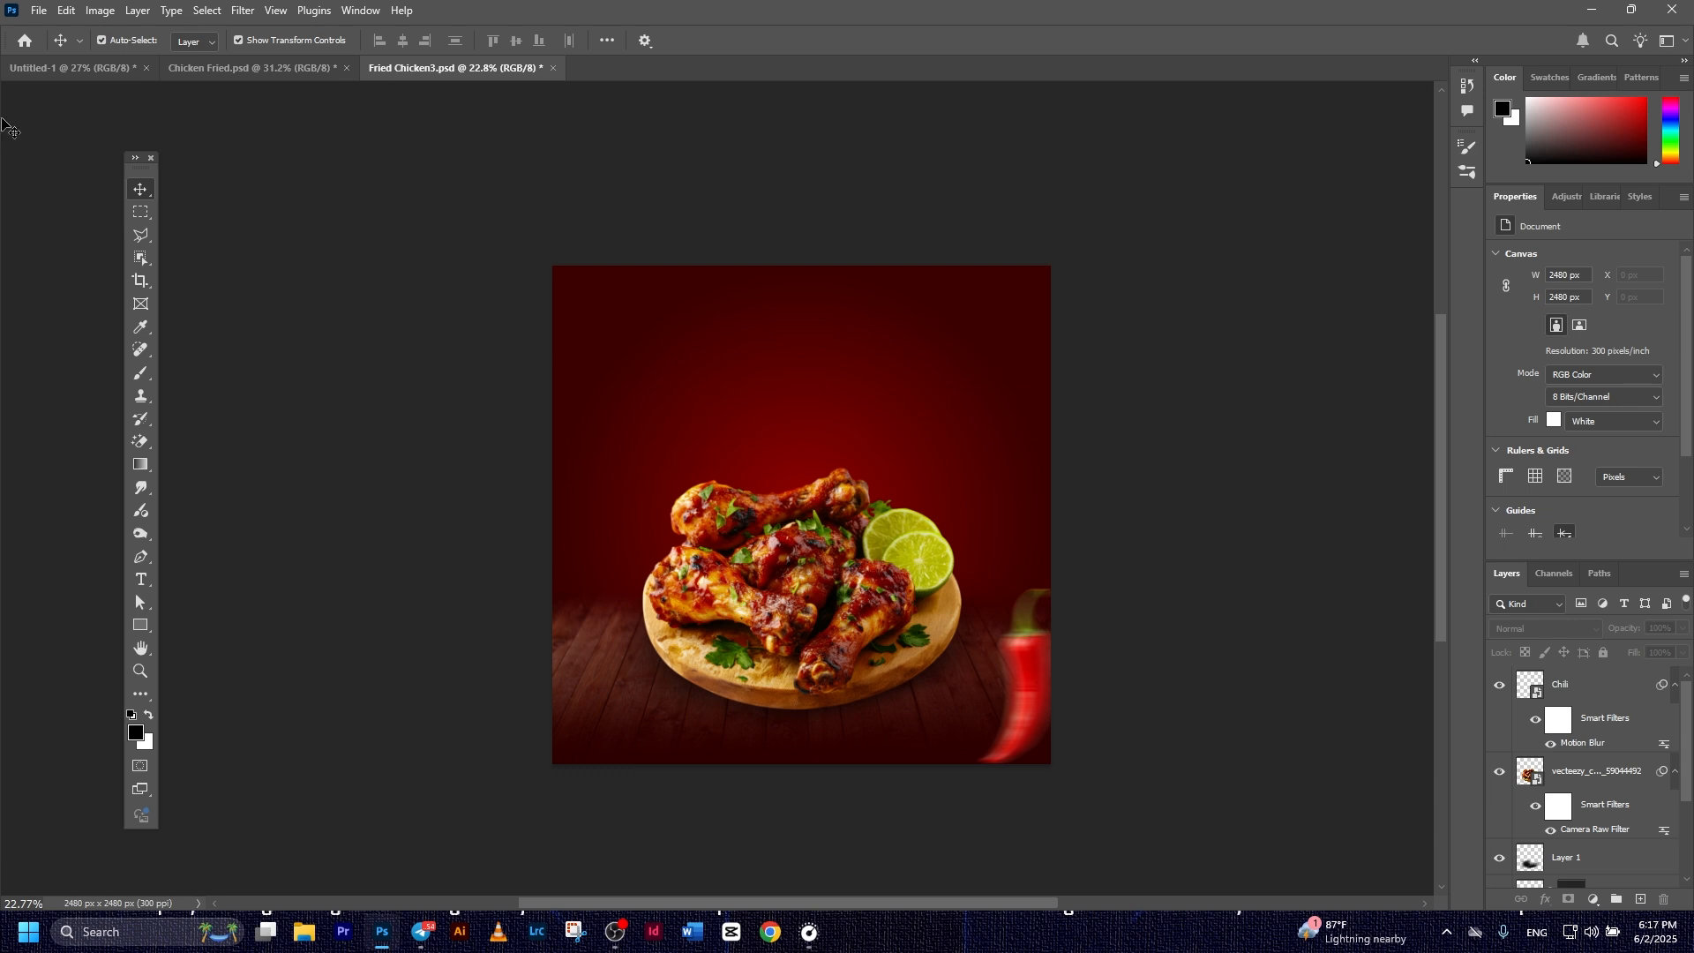
Place Green Chili.png as an embedded image, flip it horizontally, and shrink it onto the floor left of the plate
{"action": "left_click", "coordinate": [38, 10]}
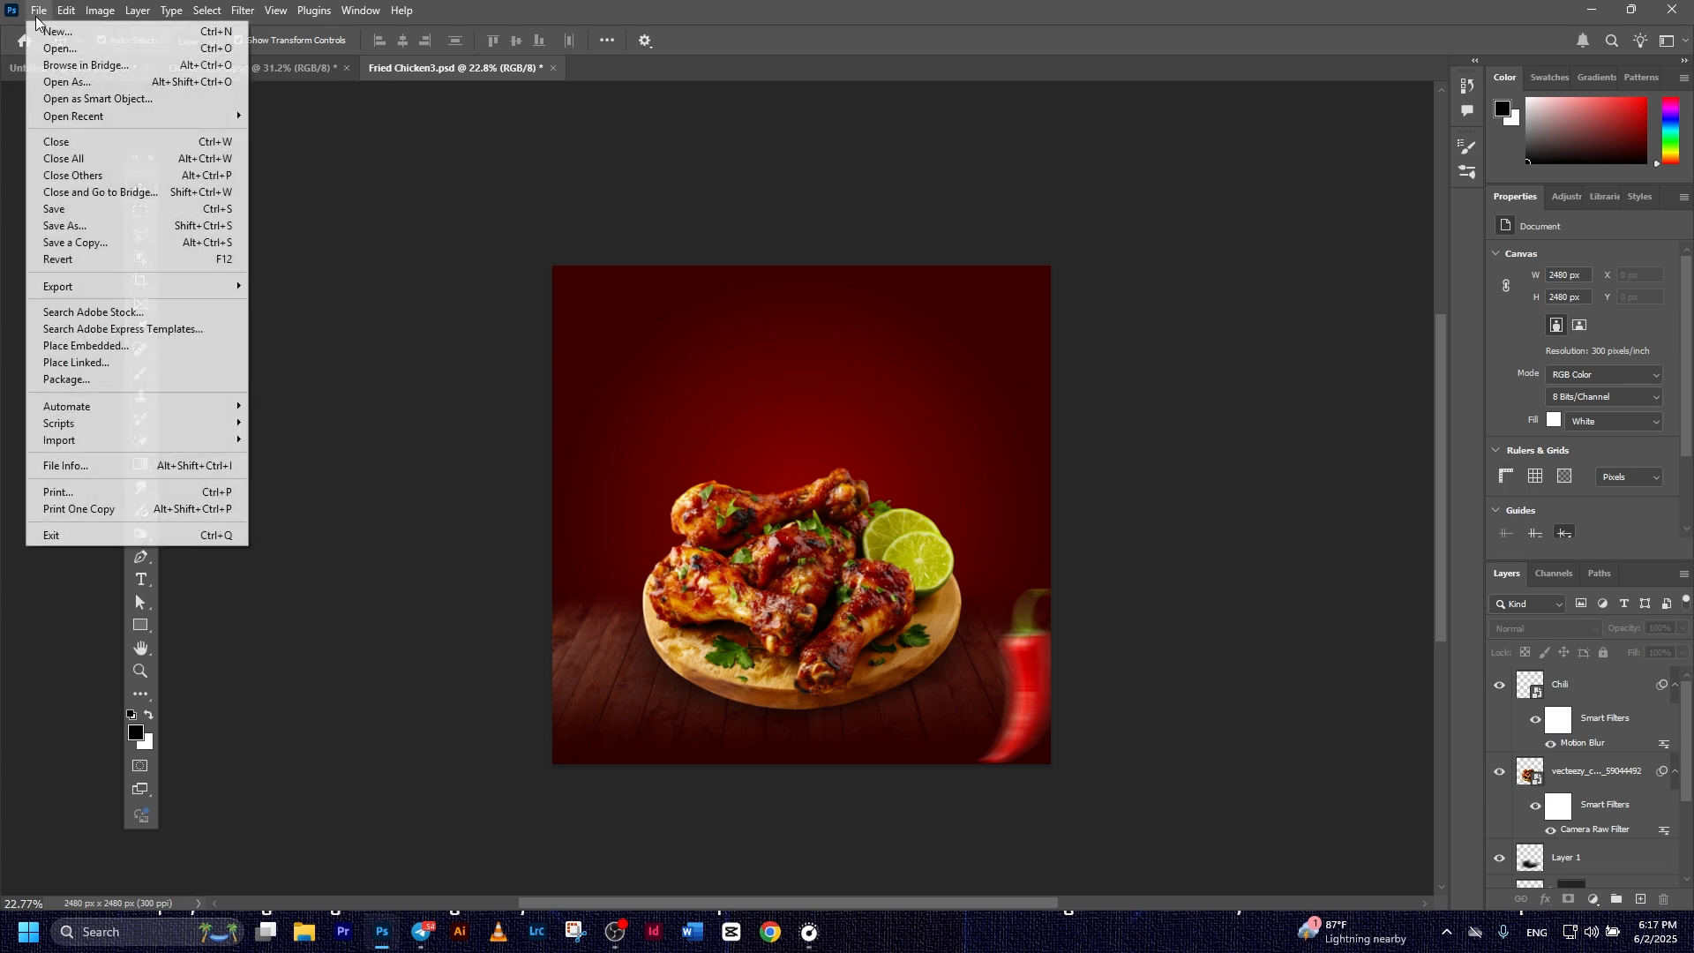
{"action": "left_click", "coordinate": [89, 351]}
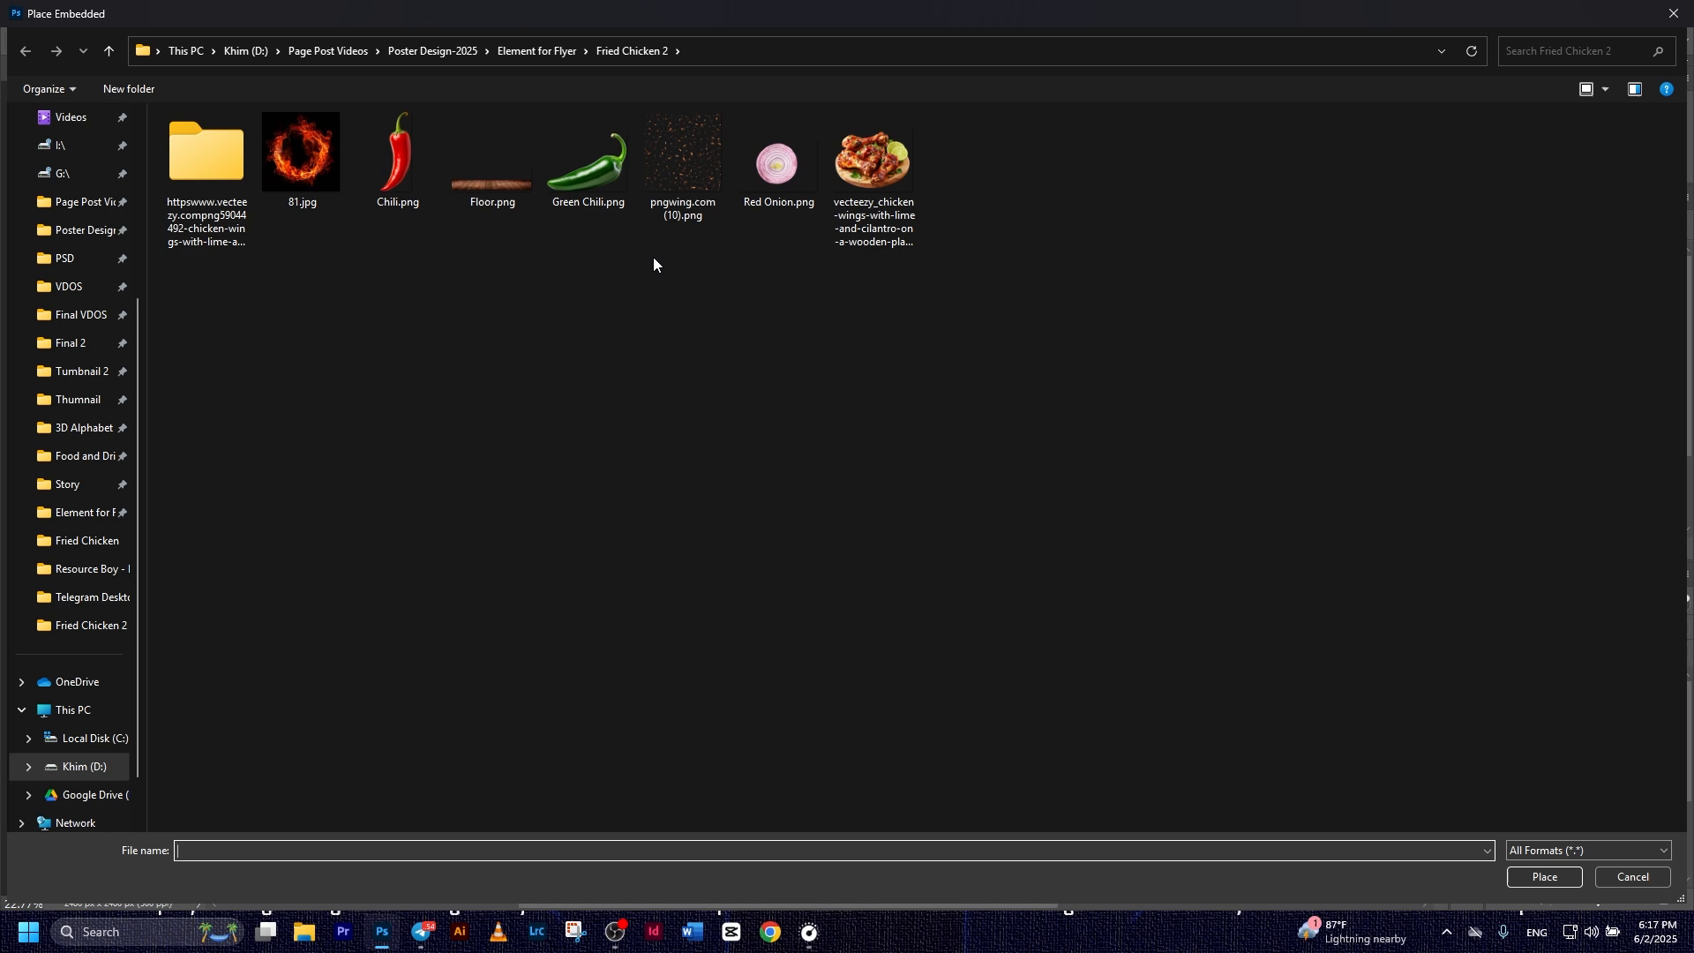
{"action": "double_click", "coordinate": [587, 160]}
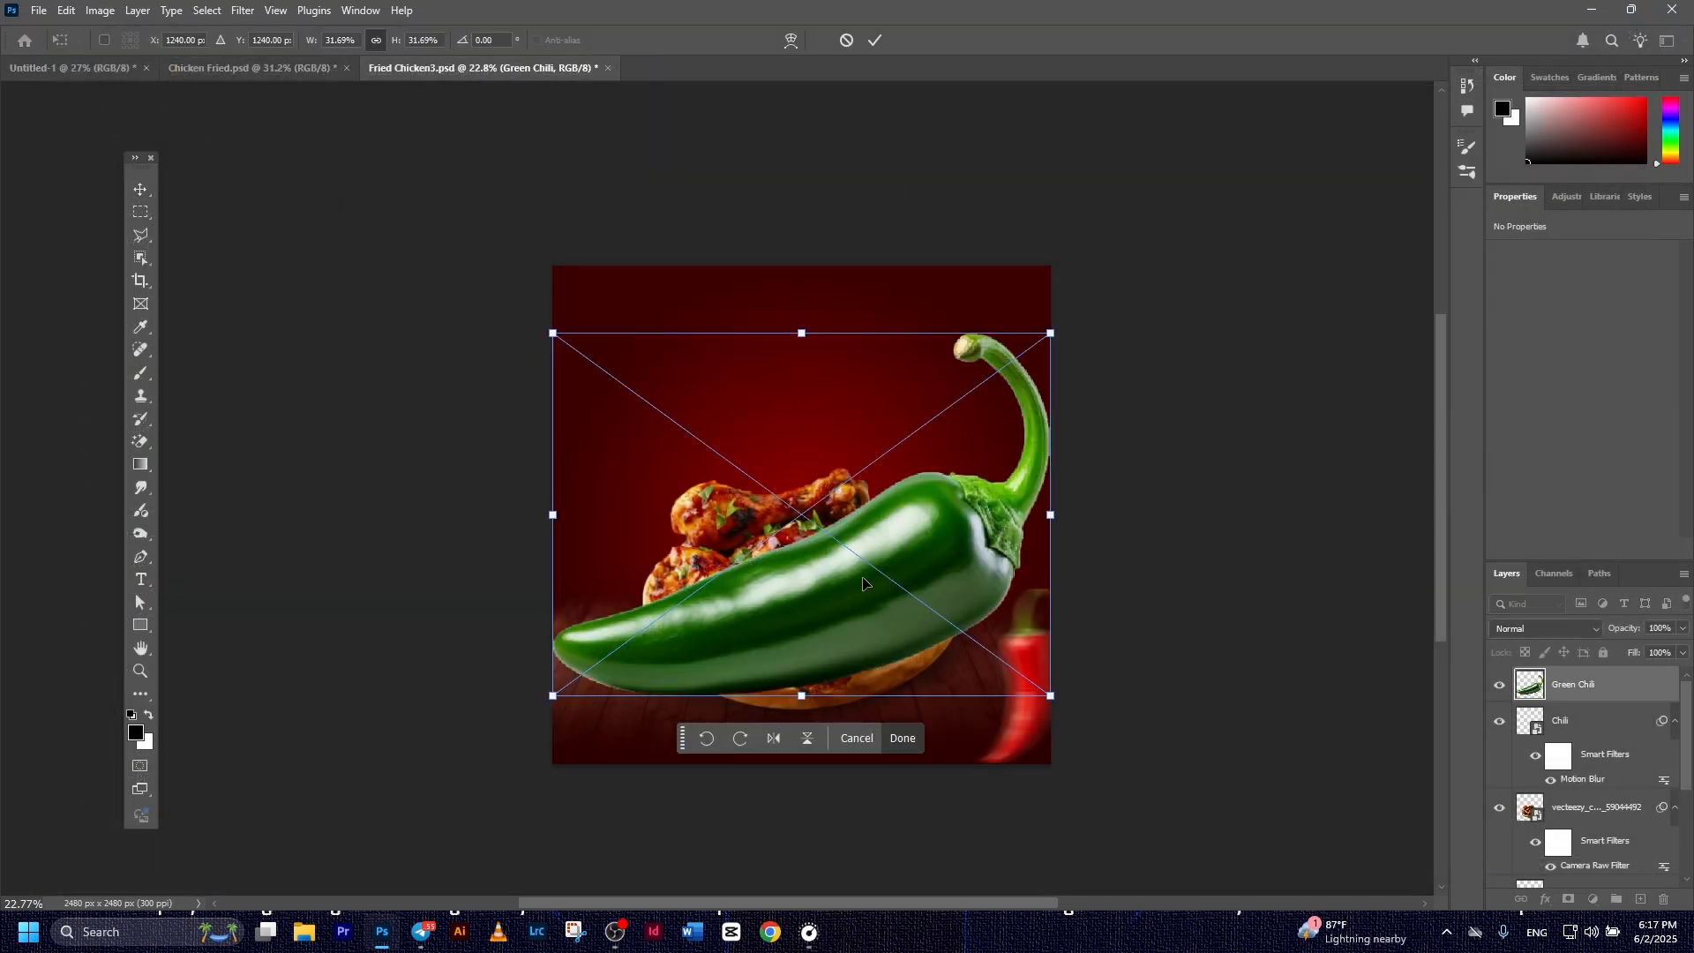
{"action": "right_click", "coordinate": [857, 578]}
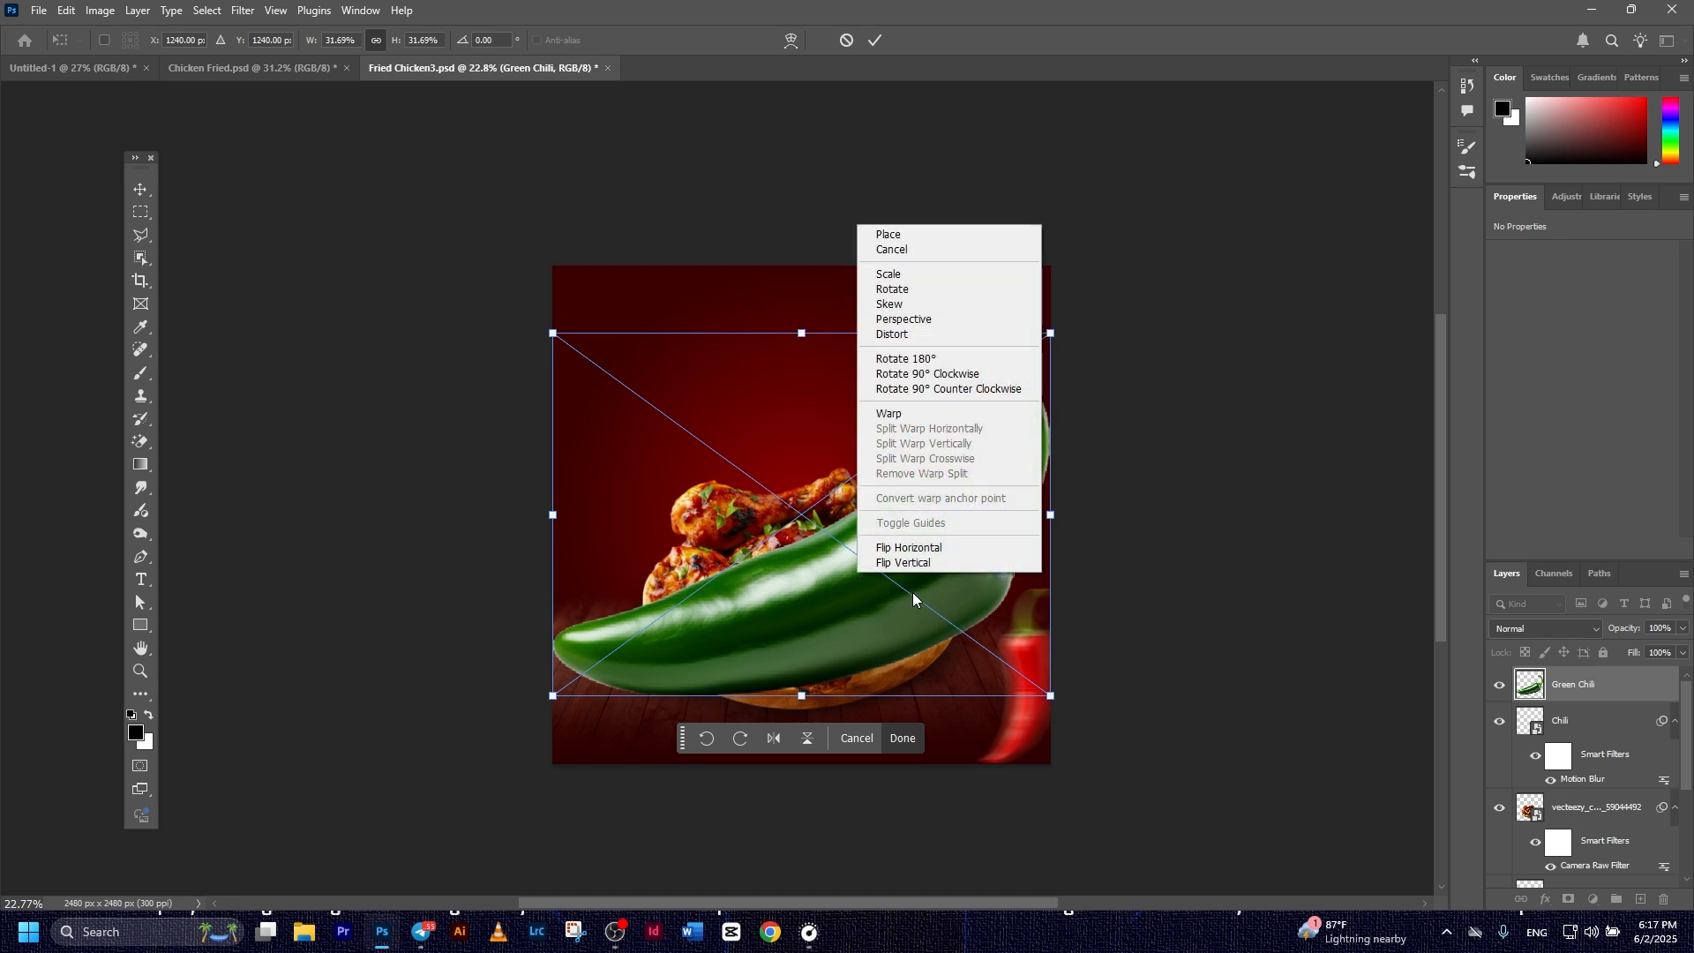
{"action": "left_click", "coordinate": [909, 549]}
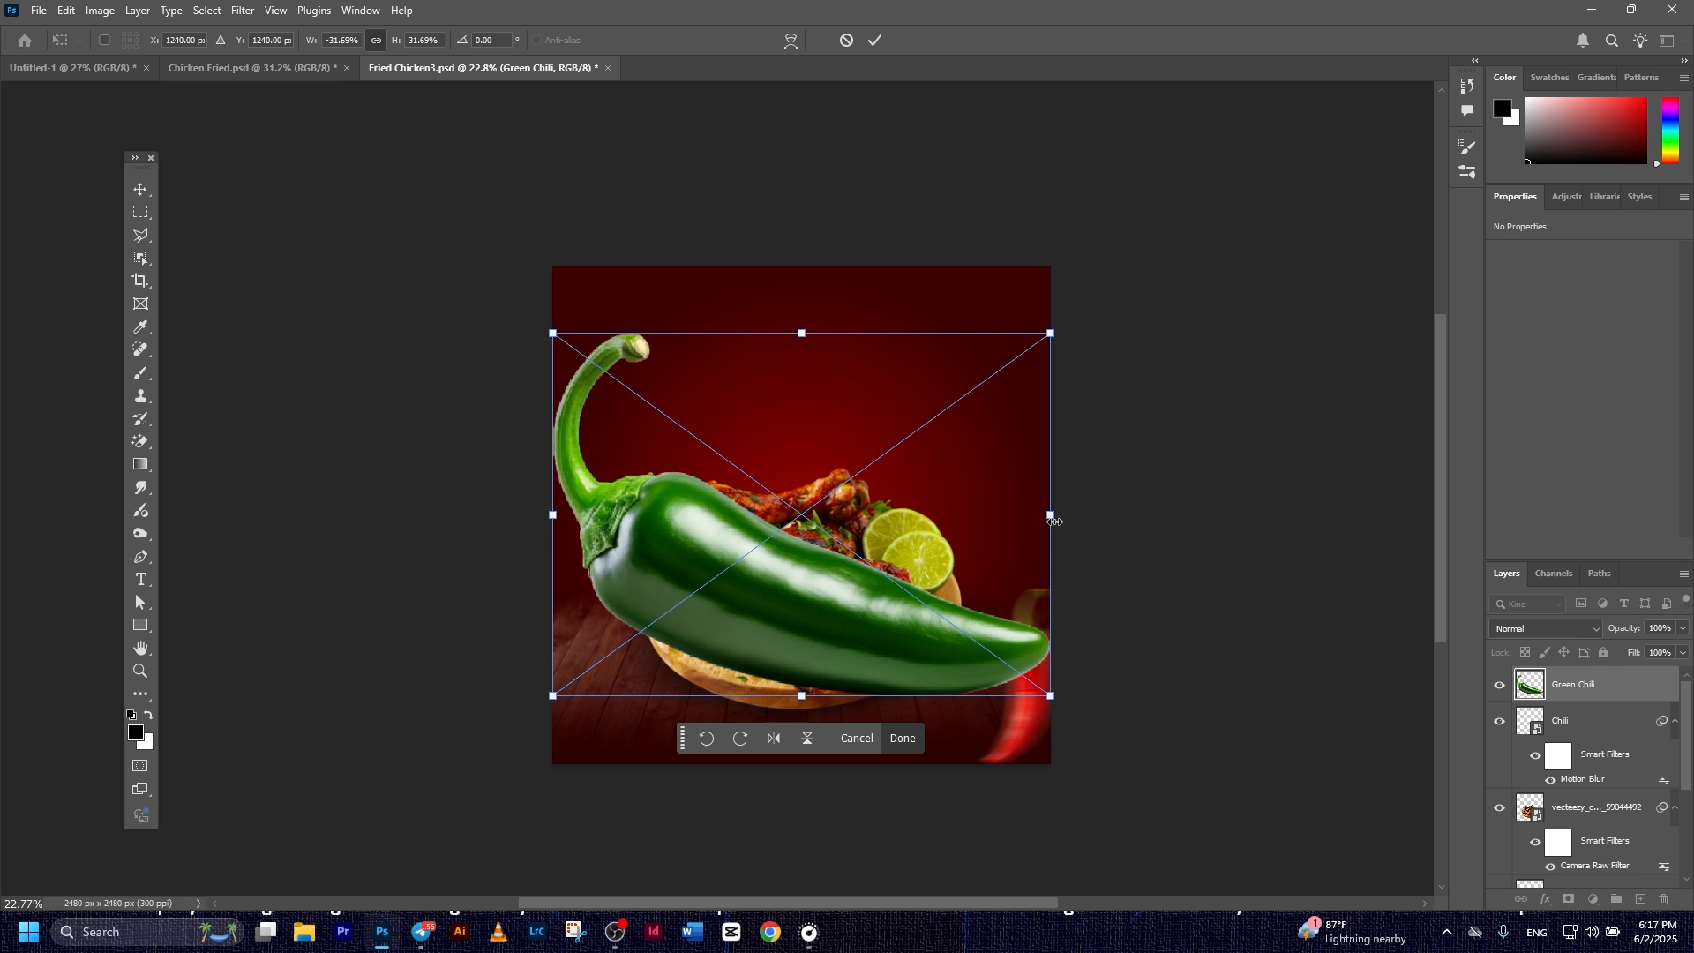
{"action": "left_click_drag", "start_coordinate": [1054, 522], "coordinate": [614, 695]}
{"action": "left_click", "coordinate": [874, 40]}
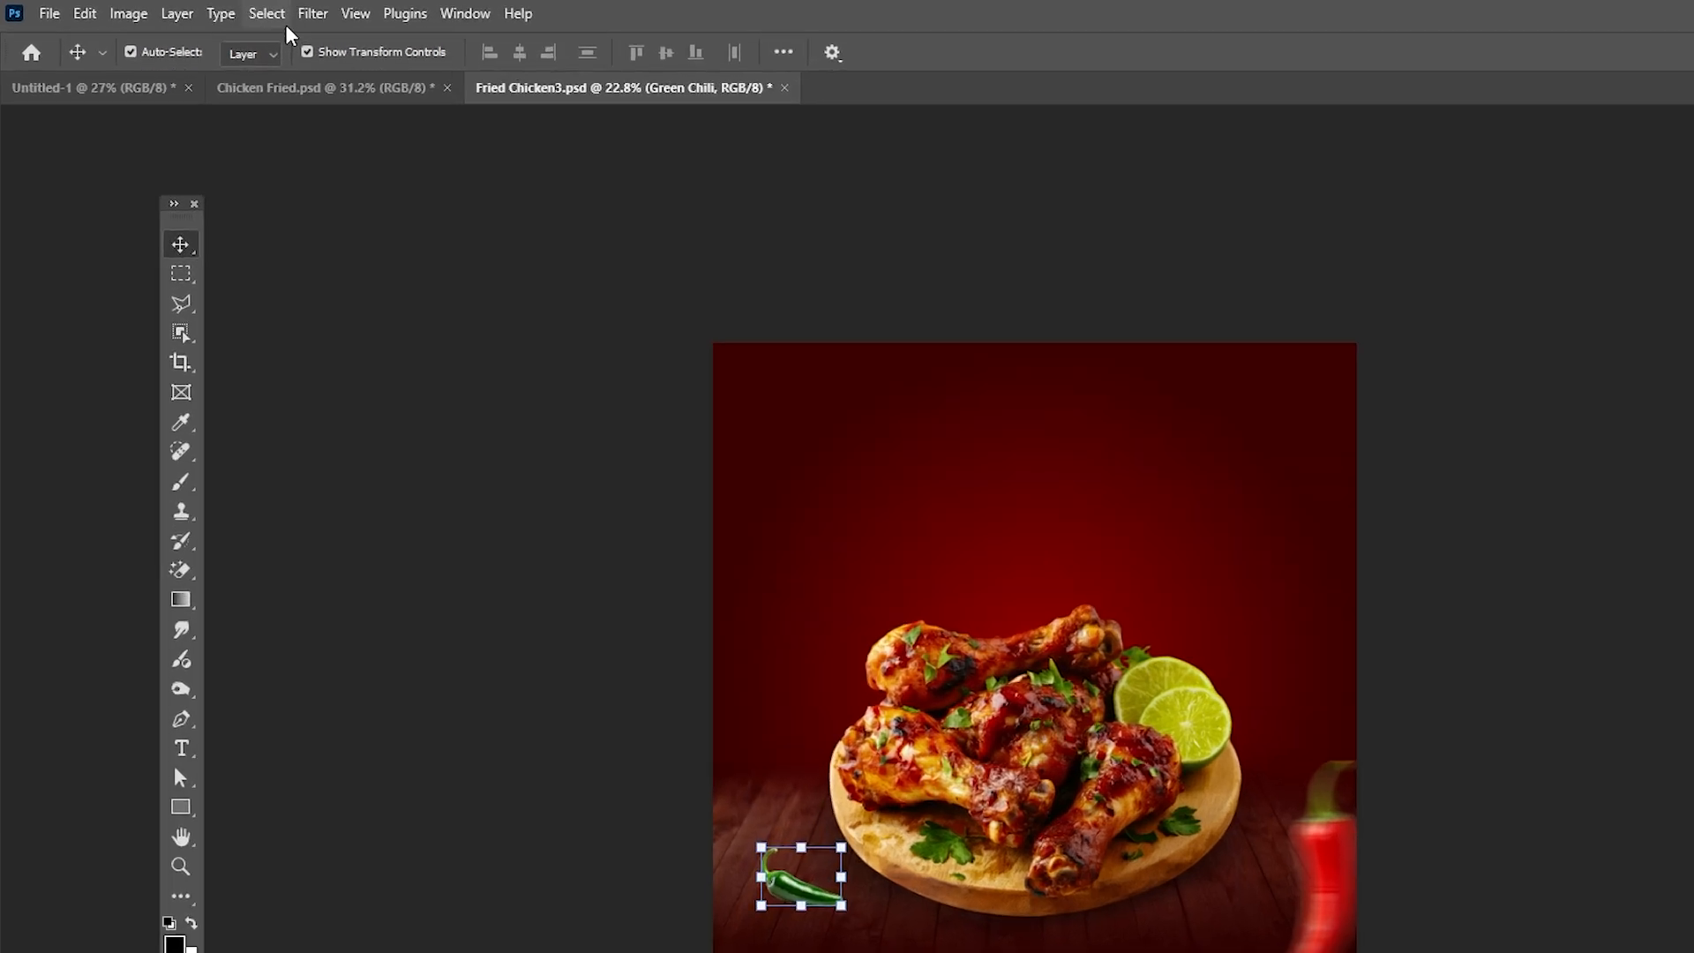
Apply a 54-pixel Motion Blur at 0° to the green chili and shift it slightly up and left
{"action": "left_click", "coordinate": [243, 11]}
{"action": "mouse_move", "coordinate": [441, 362]}
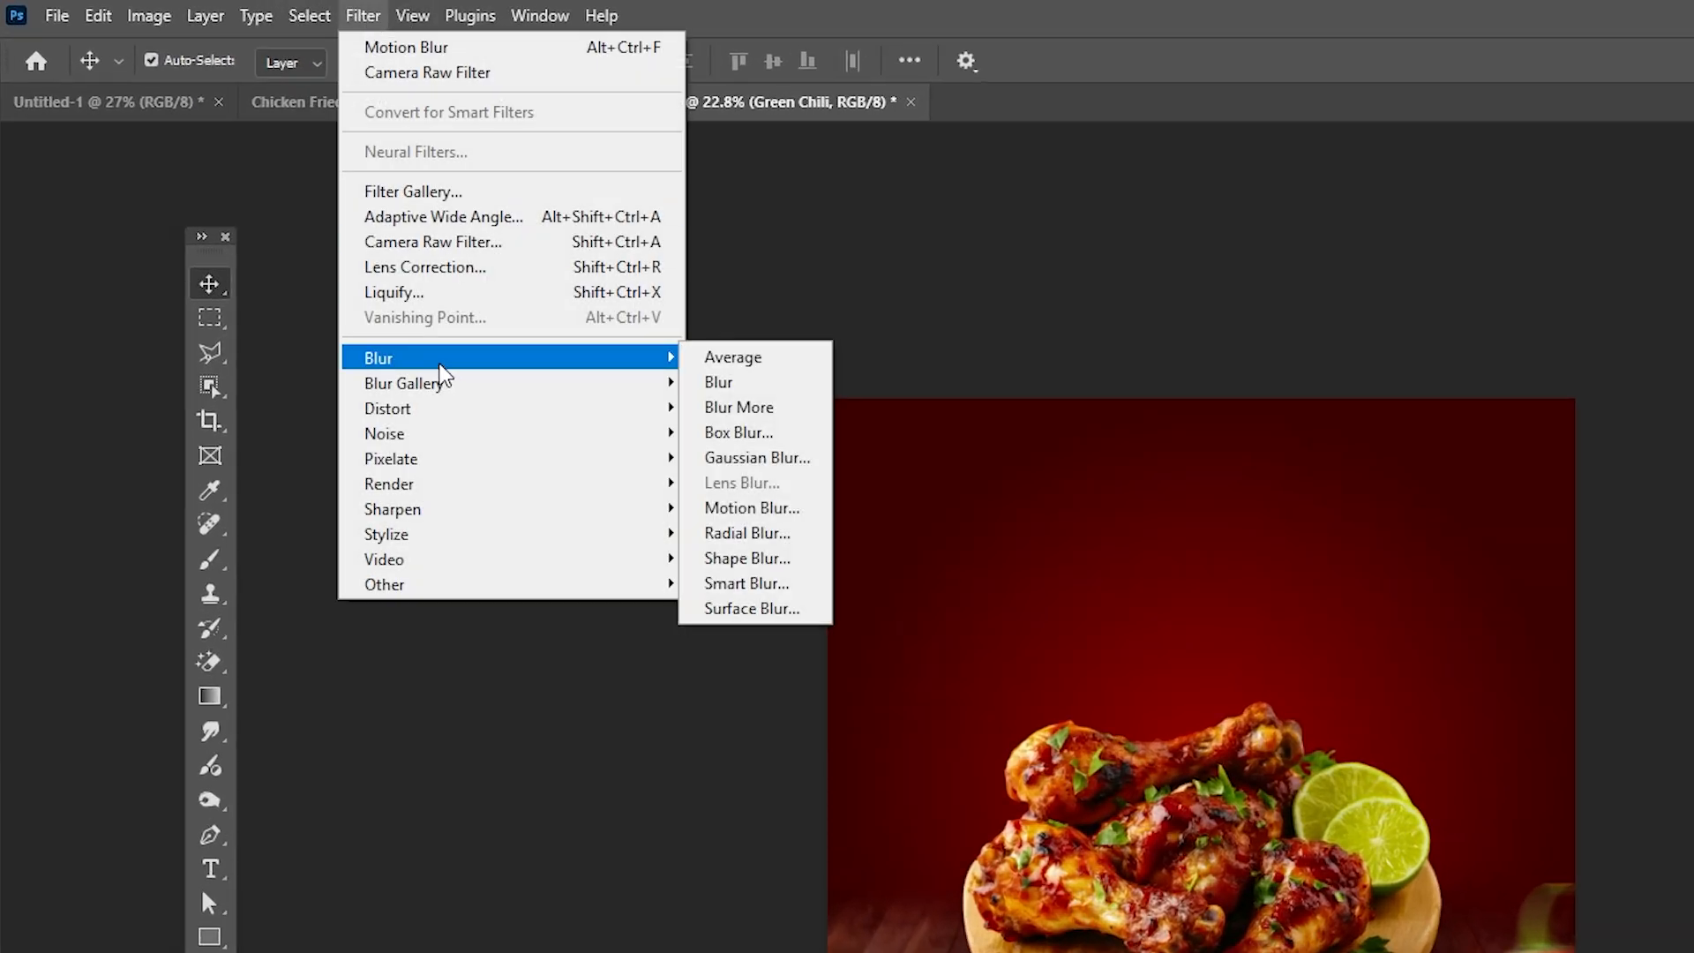
{"action": "left_click", "coordinate": [765, 532]}
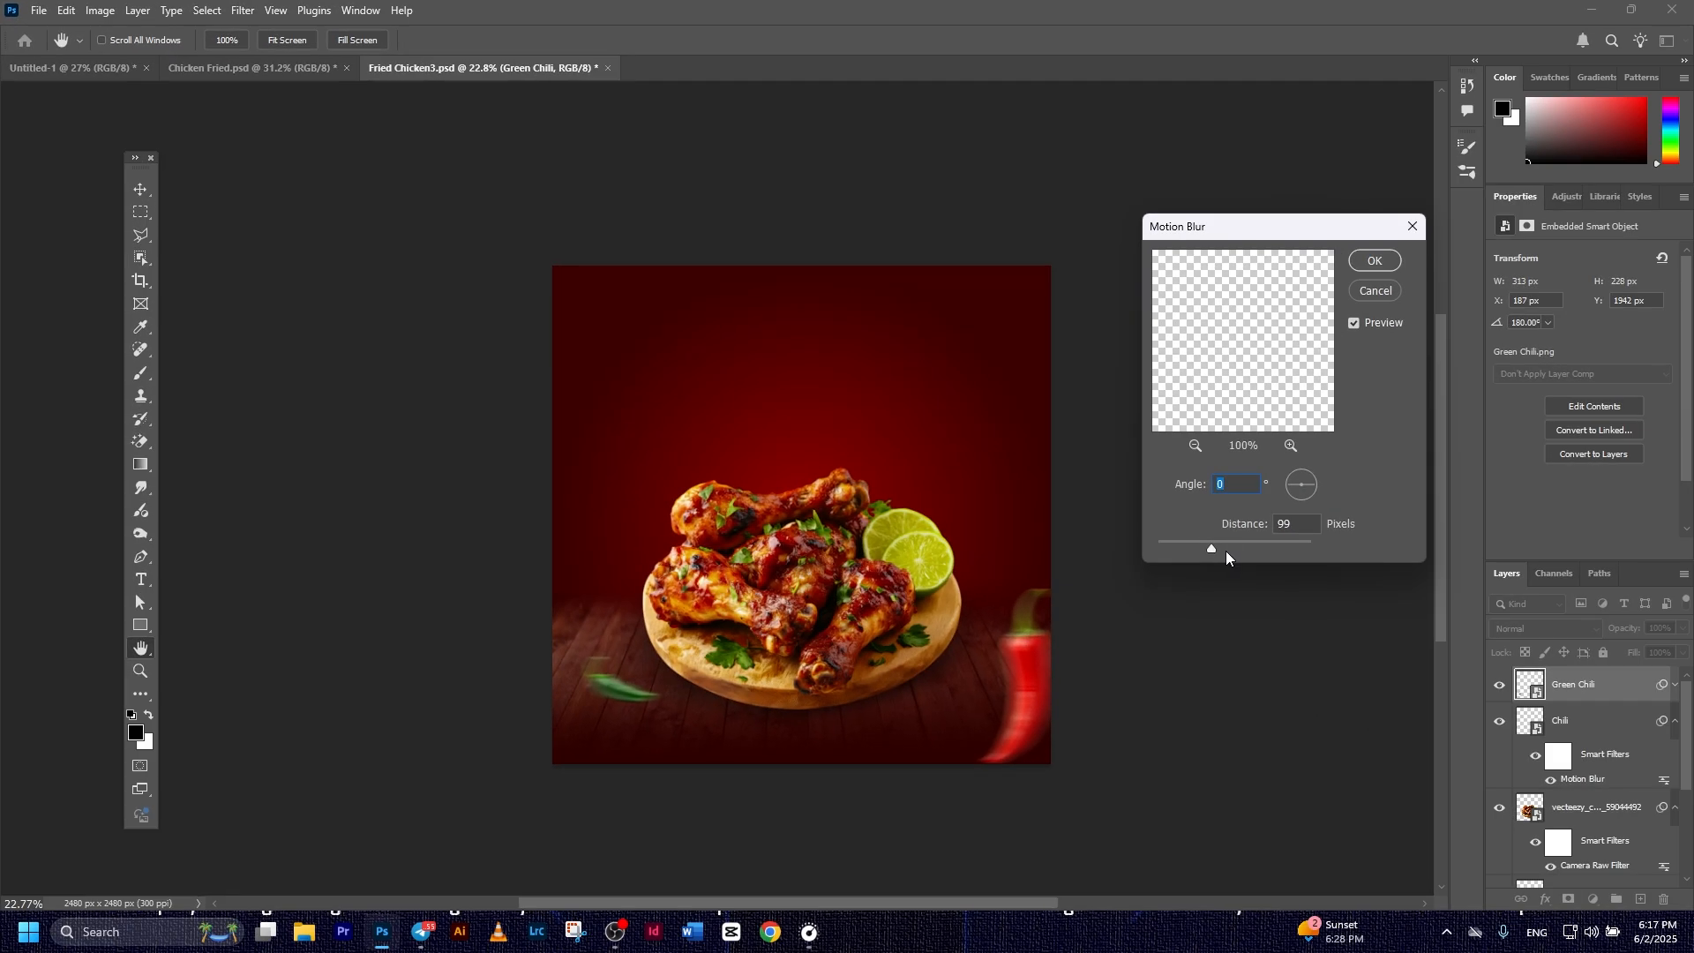
{"action": "left_click_drag", "start_coordinate": [1210, 552], "coordinate": [1199, 552]}
{"action": "left_click", "coordinate": [1373, 263]}
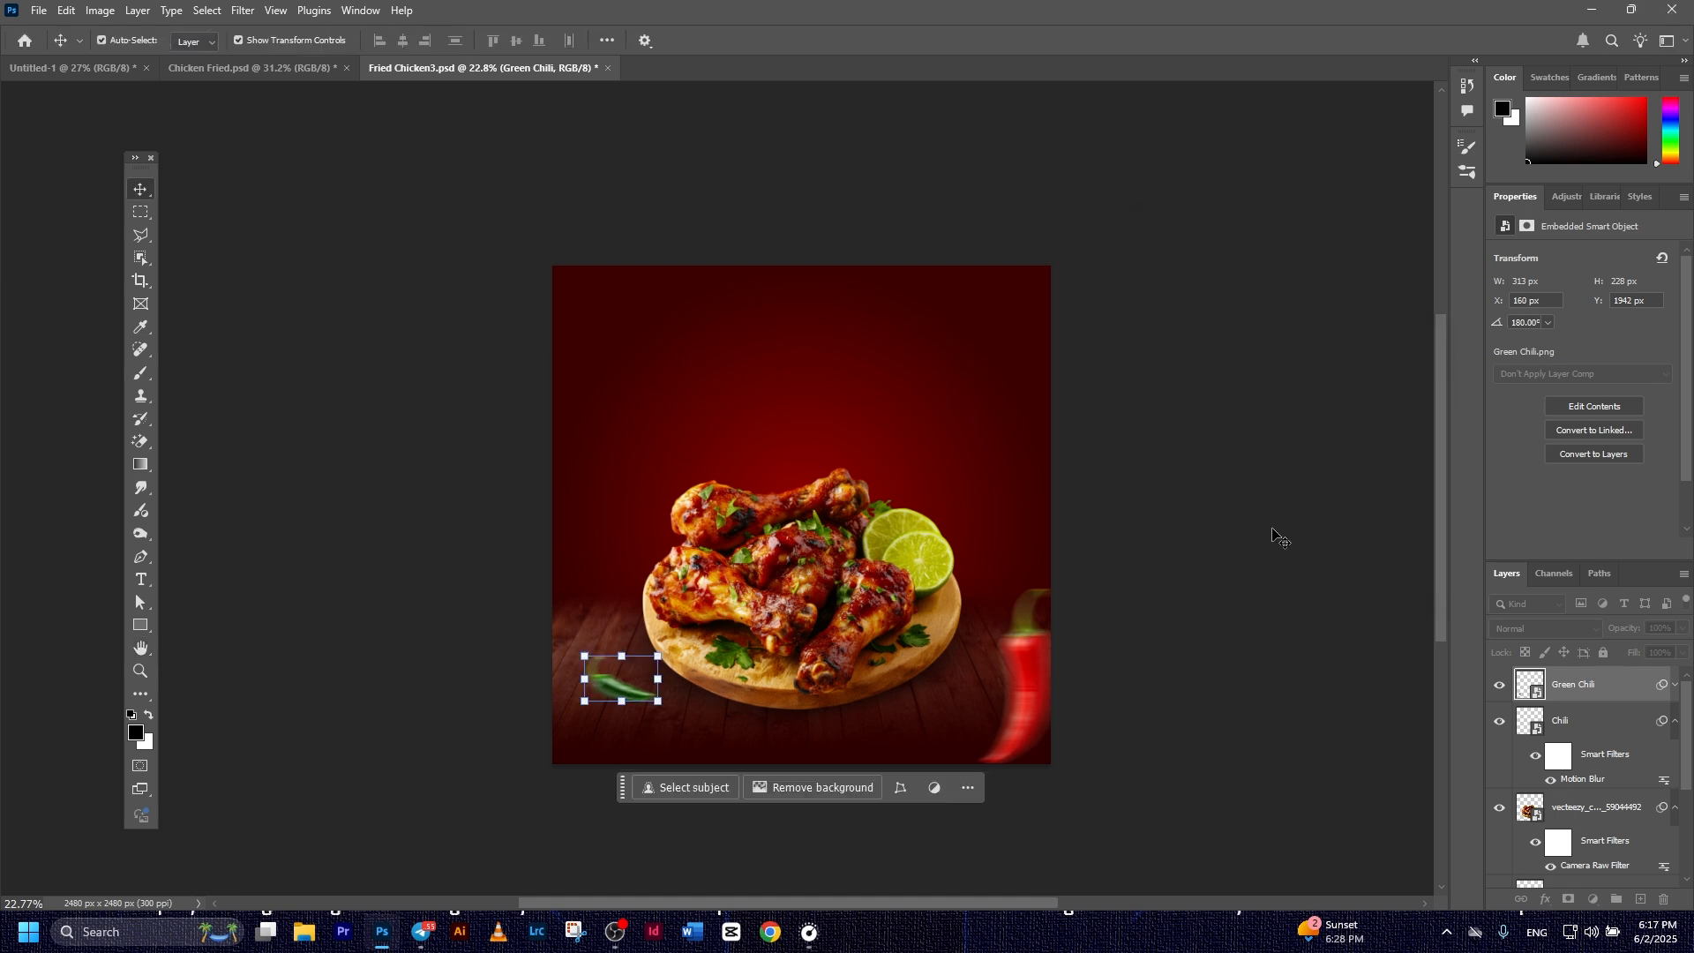
{"action": "left_click", "coordinate": [943, 678]}
{"action": "left_click_drag", "start_coordinate": [620, 683], "coordinate": [615, 671]}
{"action": "left_click", "coordinate": [1212, 576]}
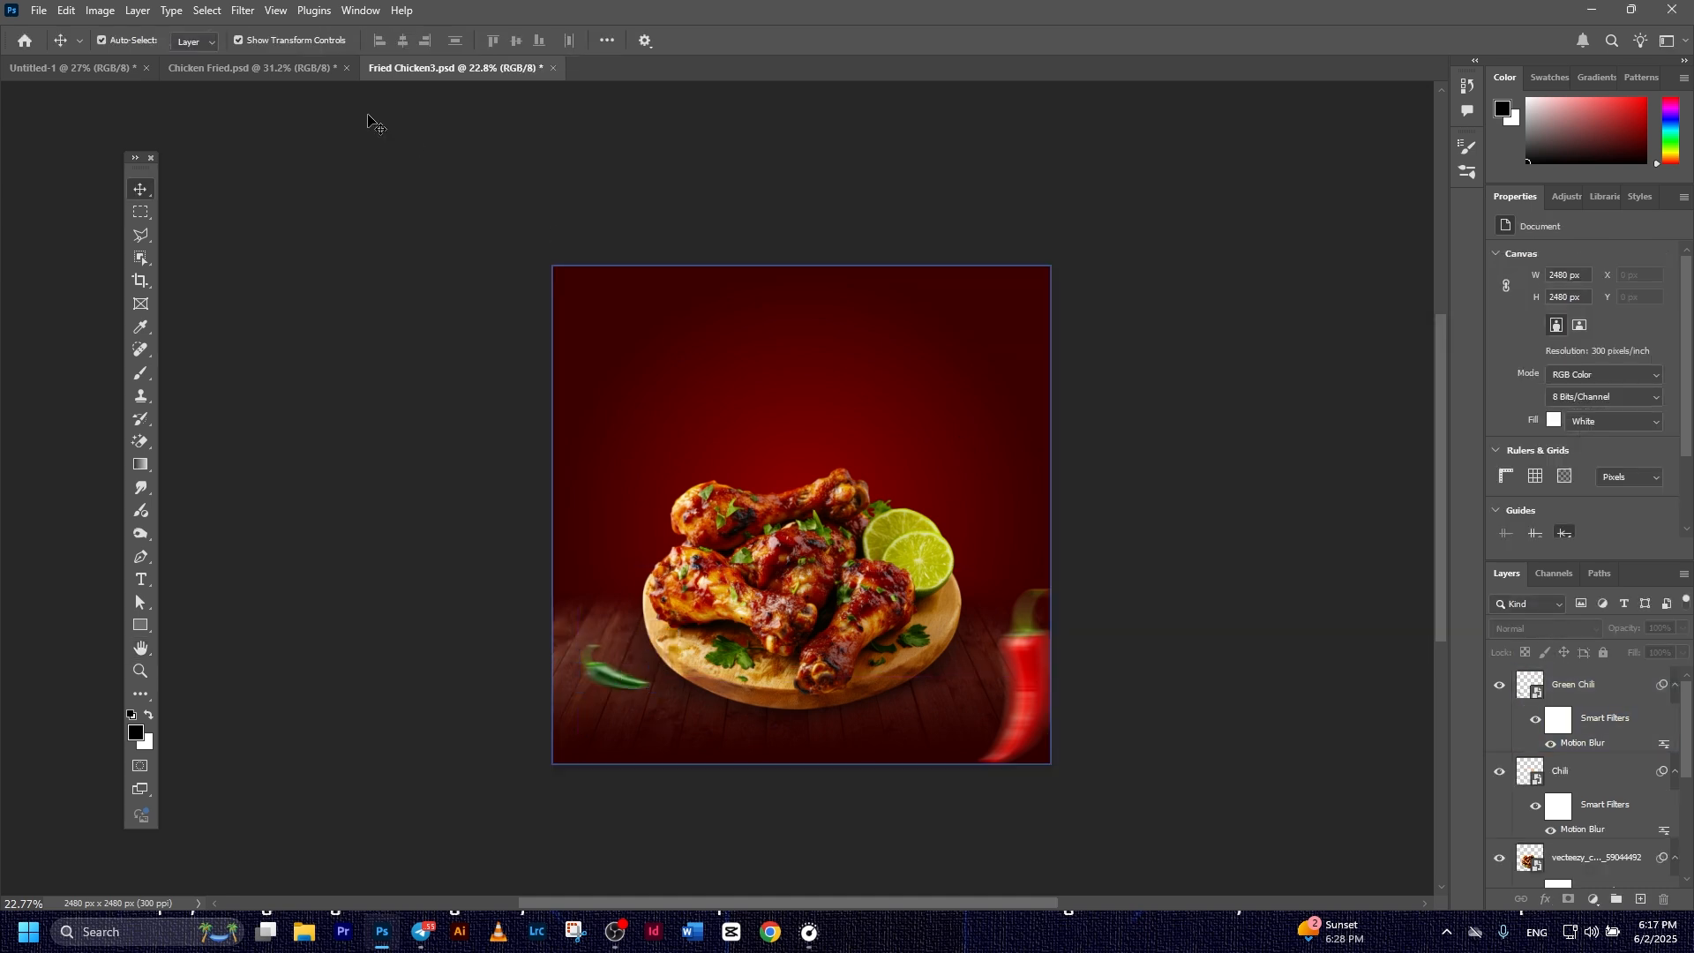
Duplicate the green chili, scale the copy to 8.34%, rotate it to about -102.78°, and position it at the poster's left edge above the floor
{"action": "left_click", "coordinate": [604, 669]}
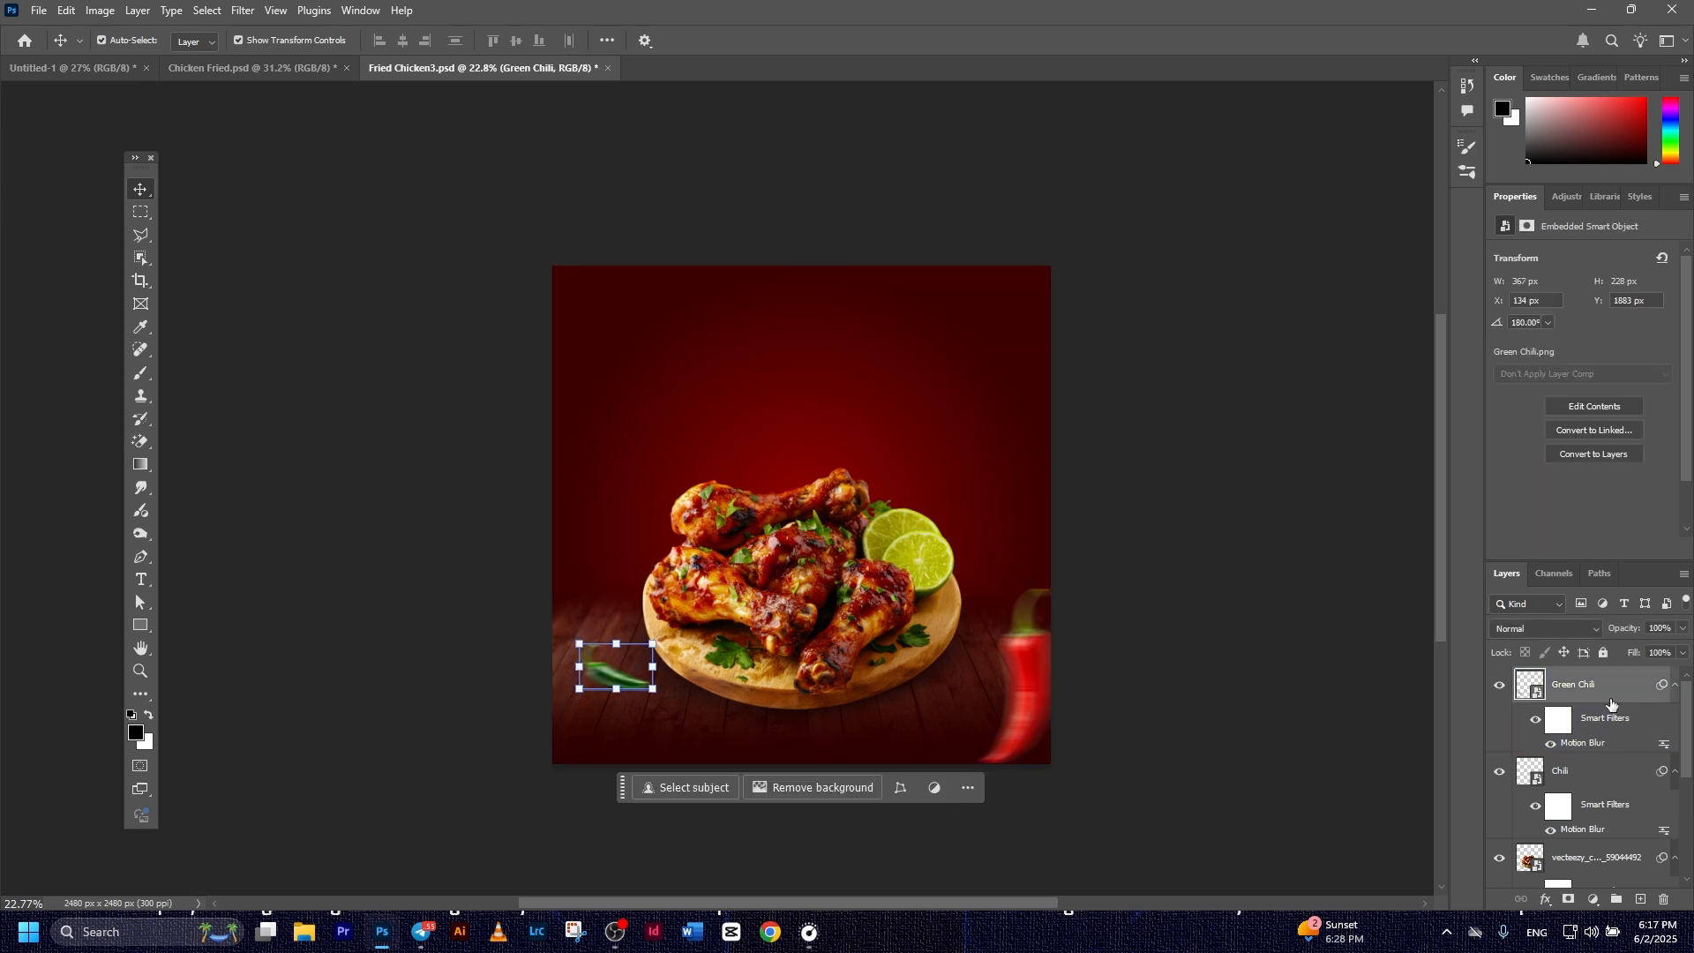
{"action": "key", "text": "ctrl+j"}
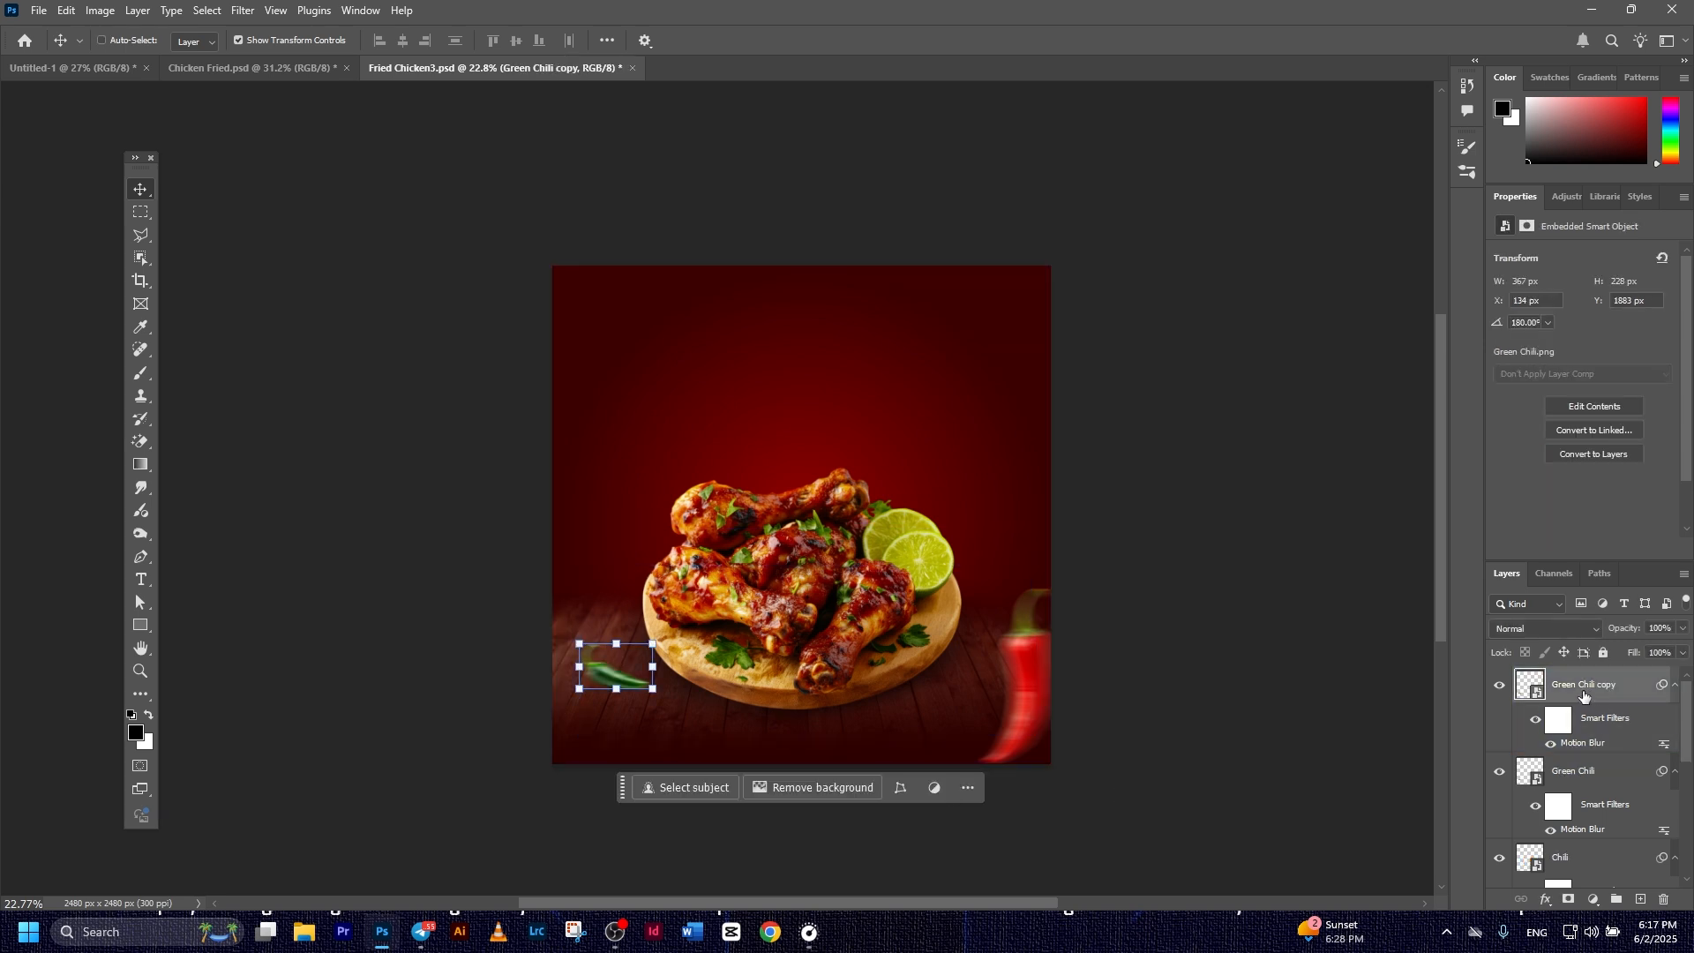
{"action": "key", "text": "ctrl+t"}
{"action": "left_click_drag", "start_coordinate": [615, 667], "coordinate": [603, 418]}
{"action": "left_click_drag", "start_coordinate": [697, 443], "coordinate": [559, 532]}
{"action": "mouse_move", "coordinate": [587, 453]}
{"action": "left_mouse_down"}
{"action": "mouse_move", "coordinate": [563, 510]}
{"action": "mouse_move", "coordinate": [571, 467]}
{"action": "mouse_move", "coordinate": [627, 459]}
{"action": "mouse_move", "coordinate": [575, 460]}
{"action": "left_mouse_up"}
{"action": "left_click", "coordinate": [875, 39]}
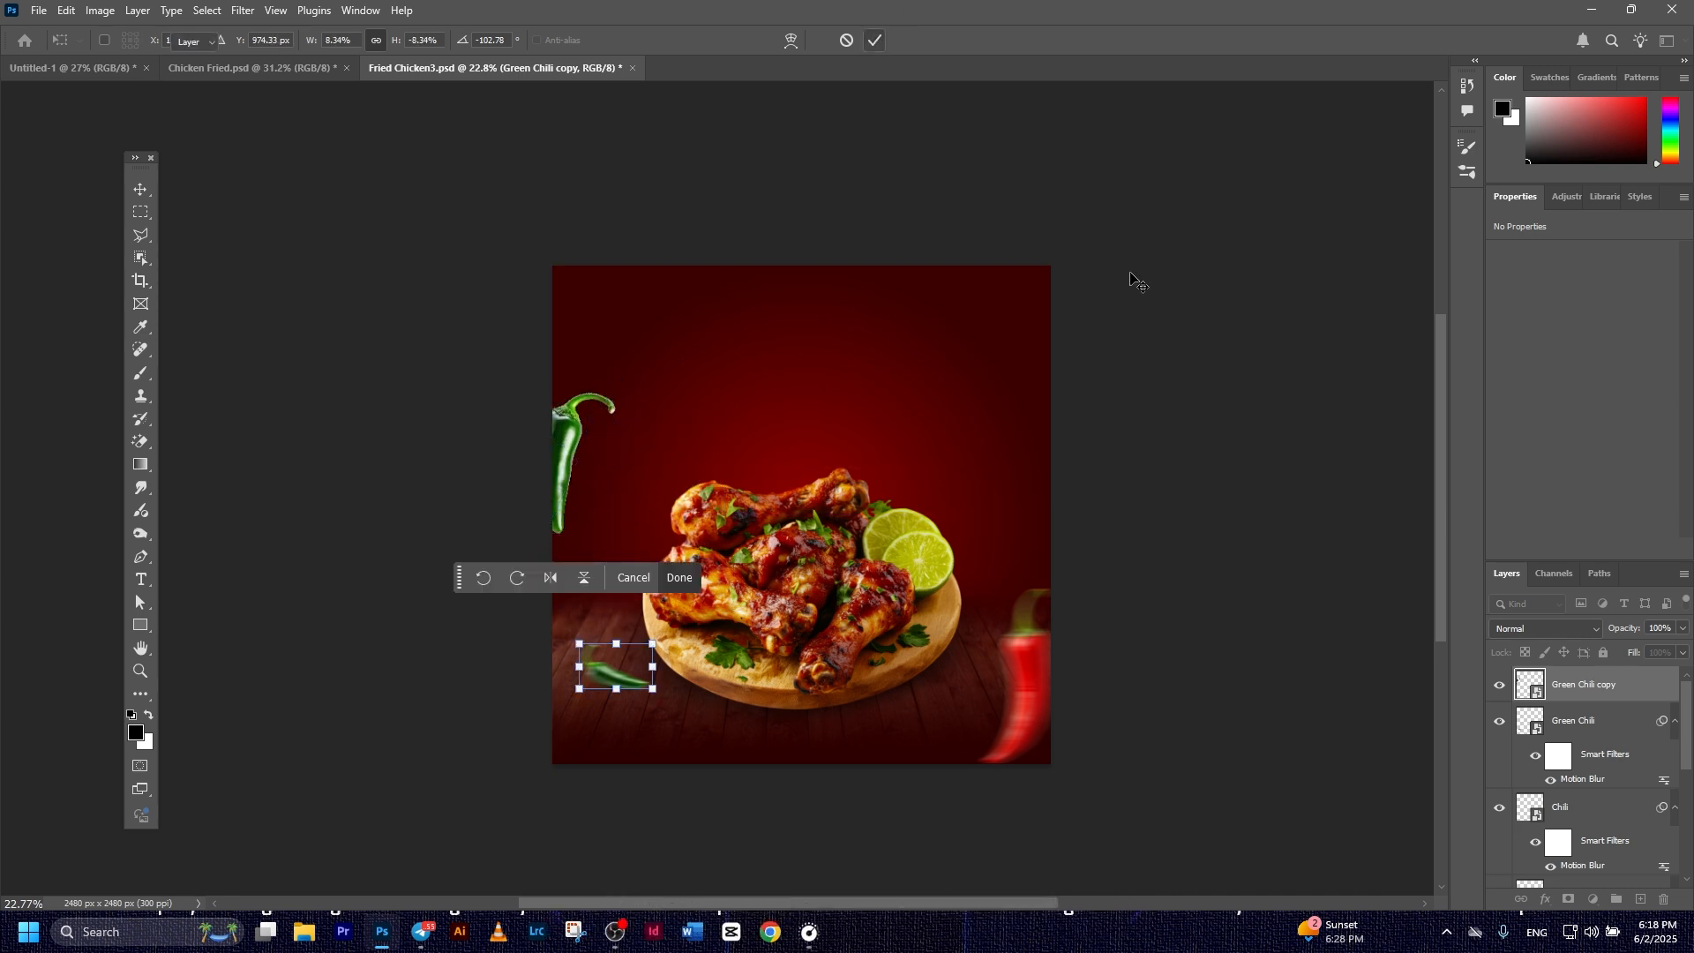
{"action": "left_click", "coordinate": [578, 454]}
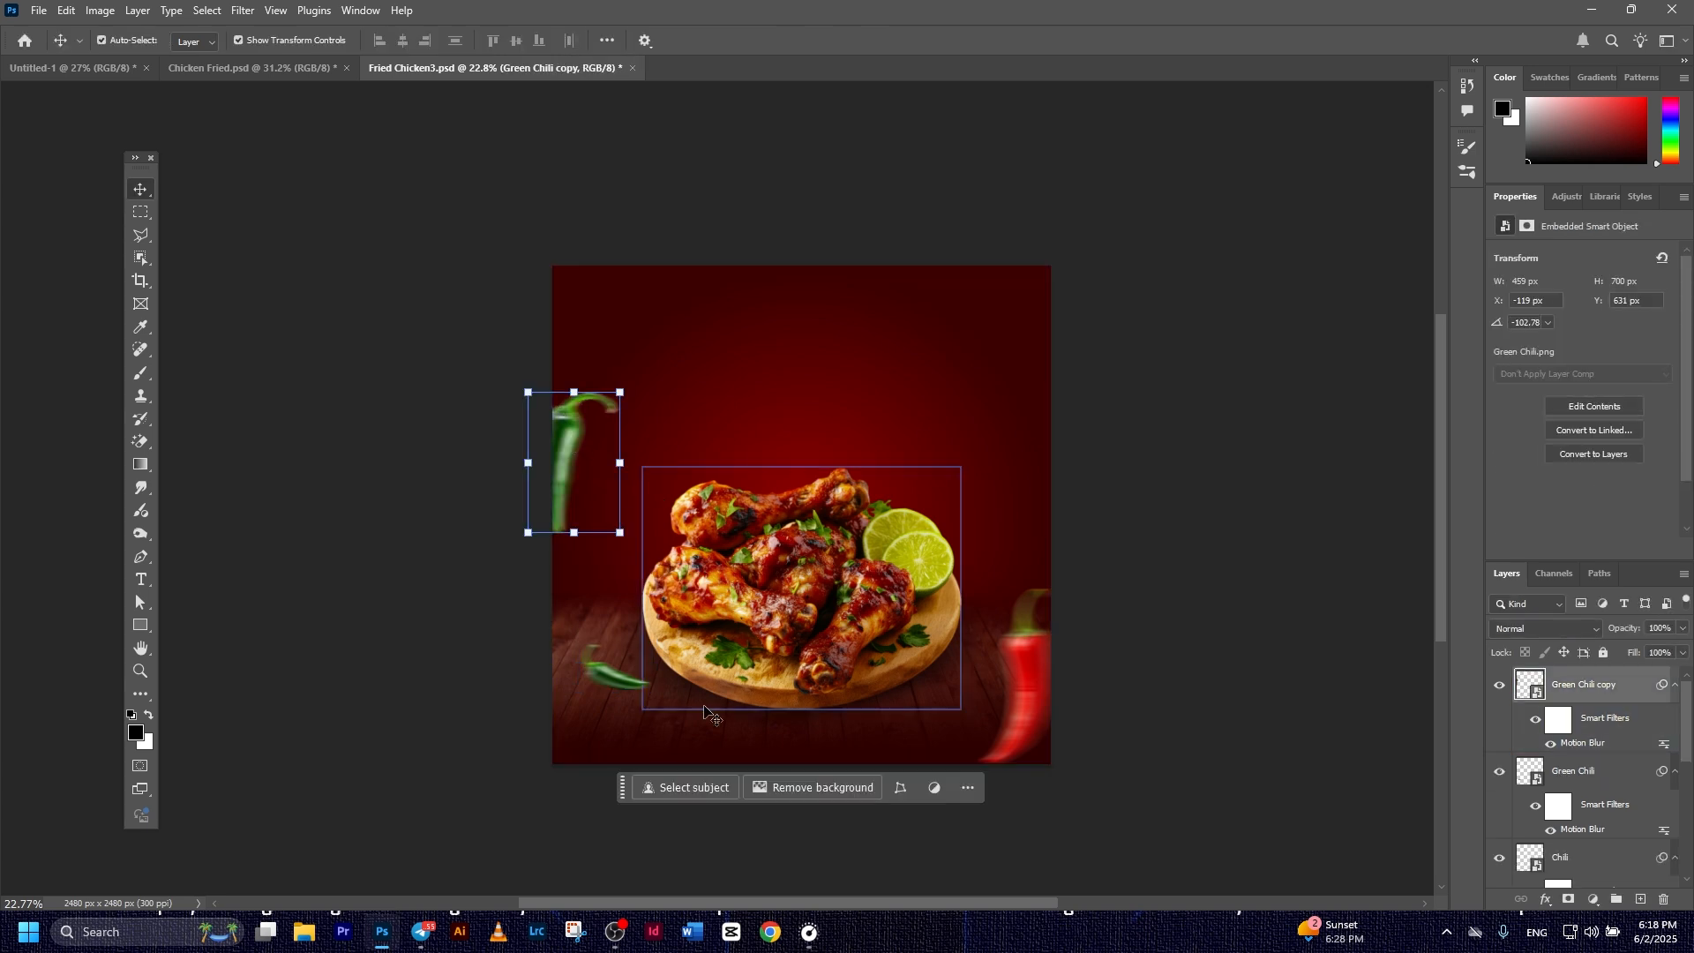
Set the Motion Blur distance of the green chili copy to 110 pixels
{"action": "double_click", "coordinate": [1573, 743]}
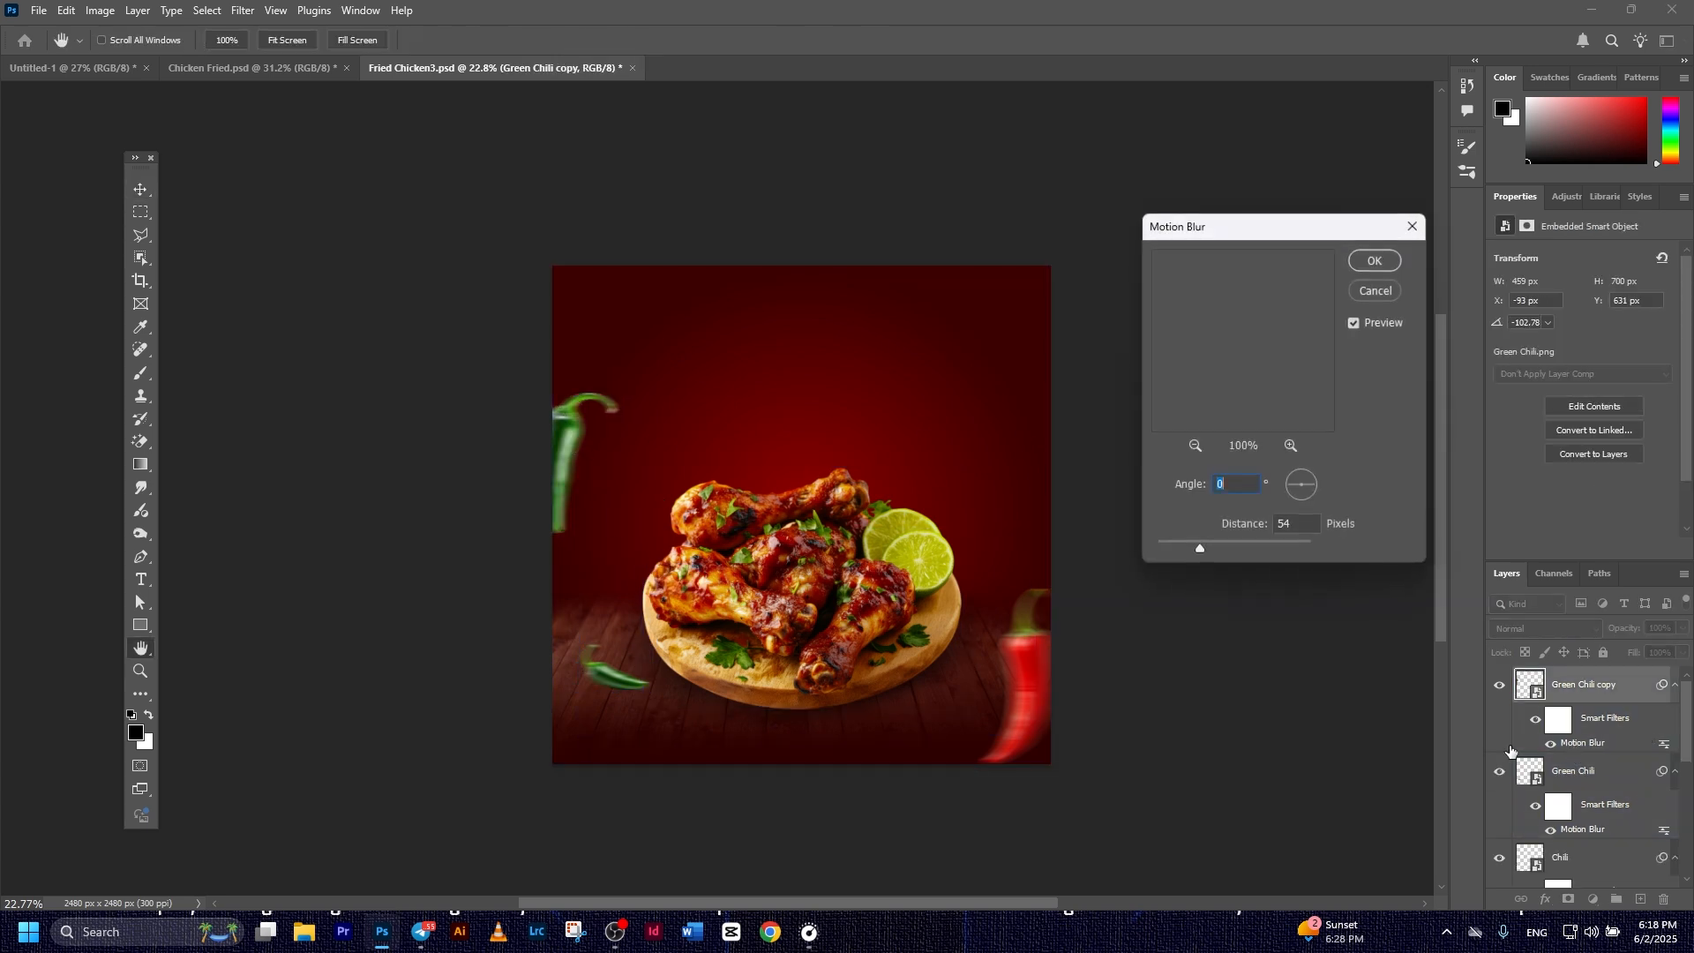
{"action": "left_click_drag", "start_coordinate": [1200, 547], "coordinate": [1214, 549]}
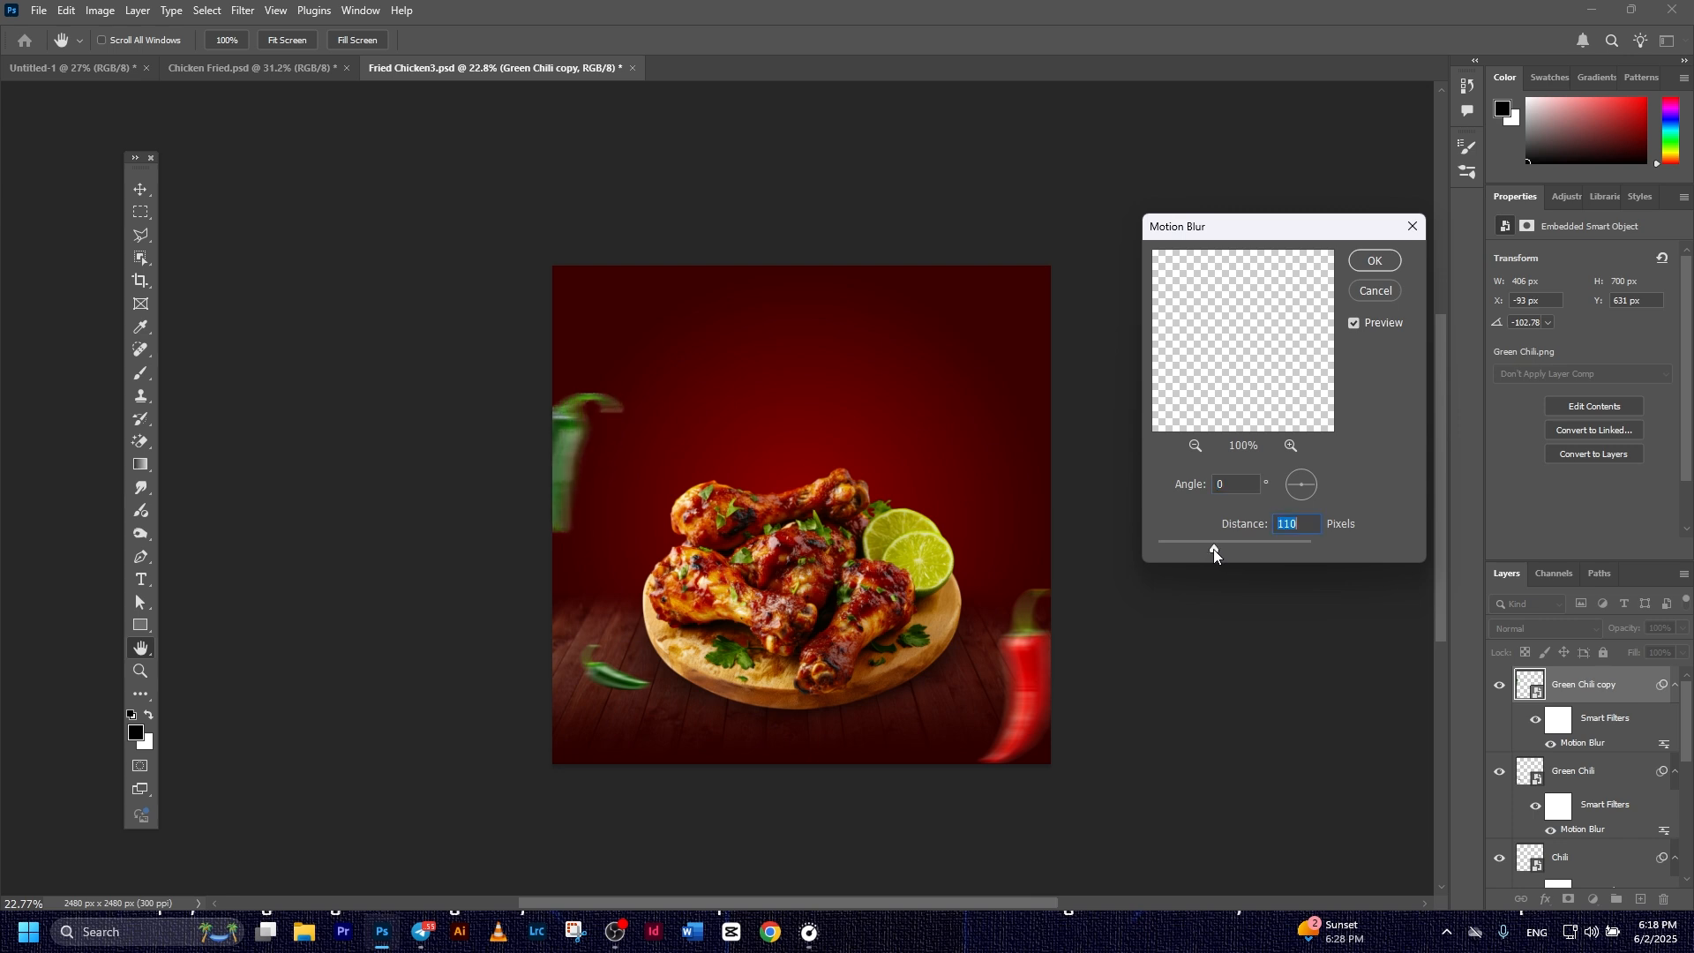
{"action": "left_click", "coordinate": [1376, 263]}
{"action": "left_click", "coordinate": [1315, 567]}
Flip the green chili copy horizontally, rotate it to about -69.10°, and reposition it partly beyond the poster's left edge
{"action": "left_click", "coordinate": [571, 458]}
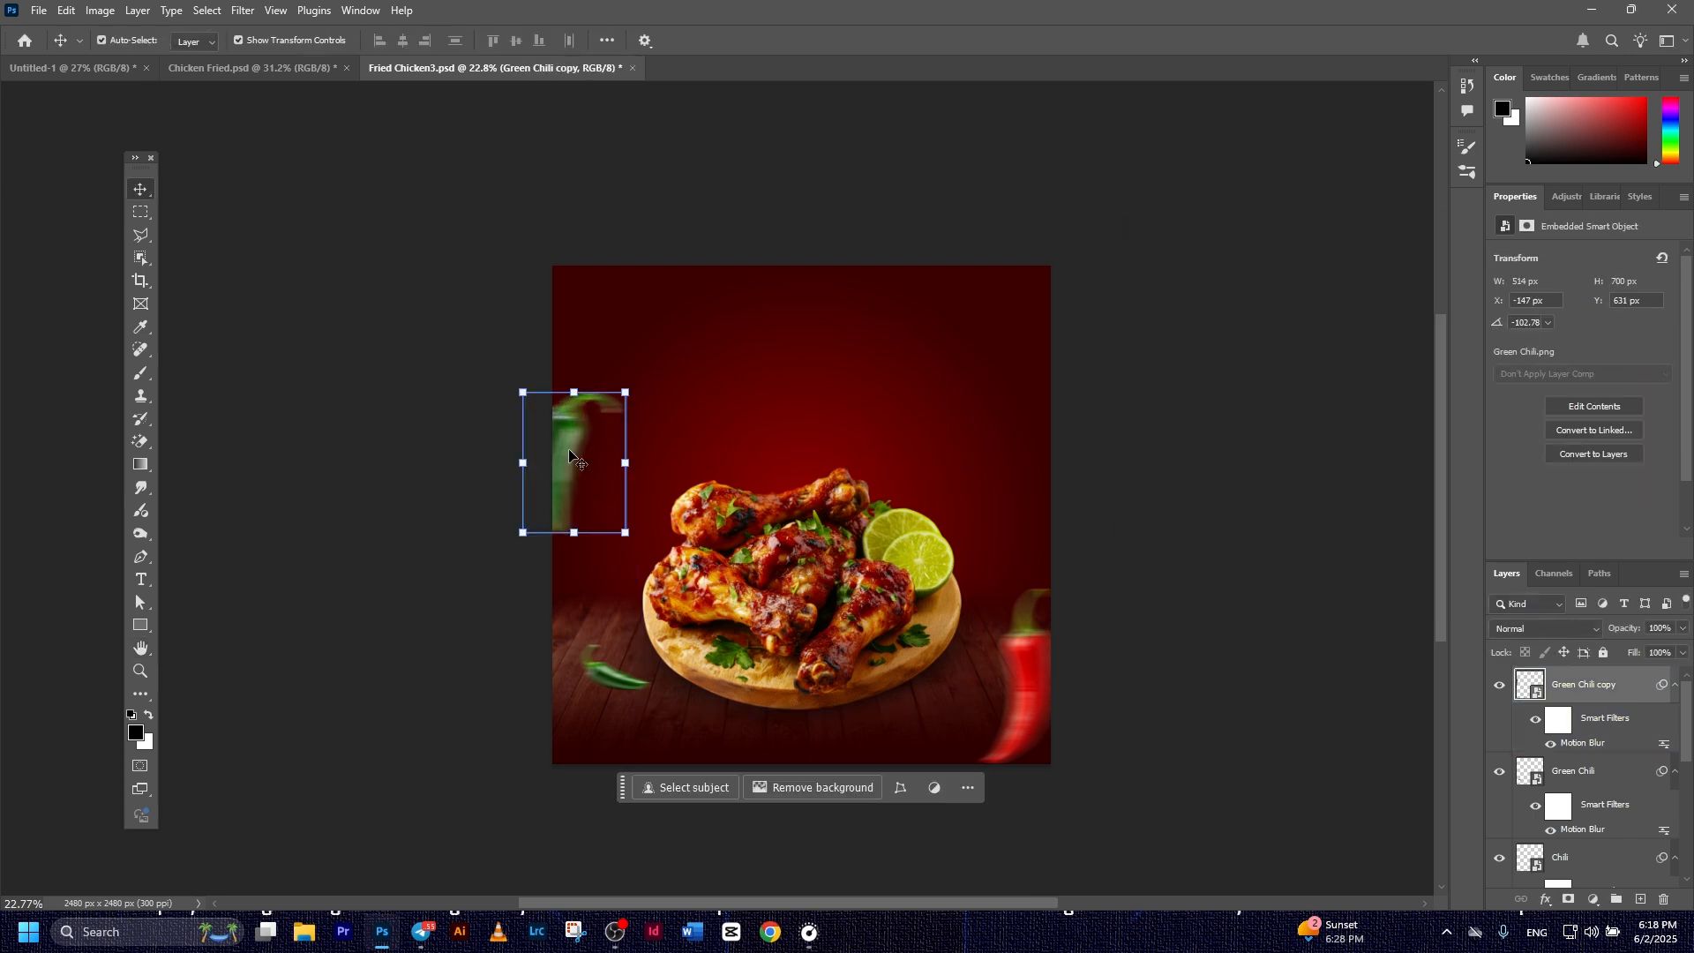
{"action": "key", "text": "ctrl+t"}
{"action": "right_click", "coordinate": [572, 456]}
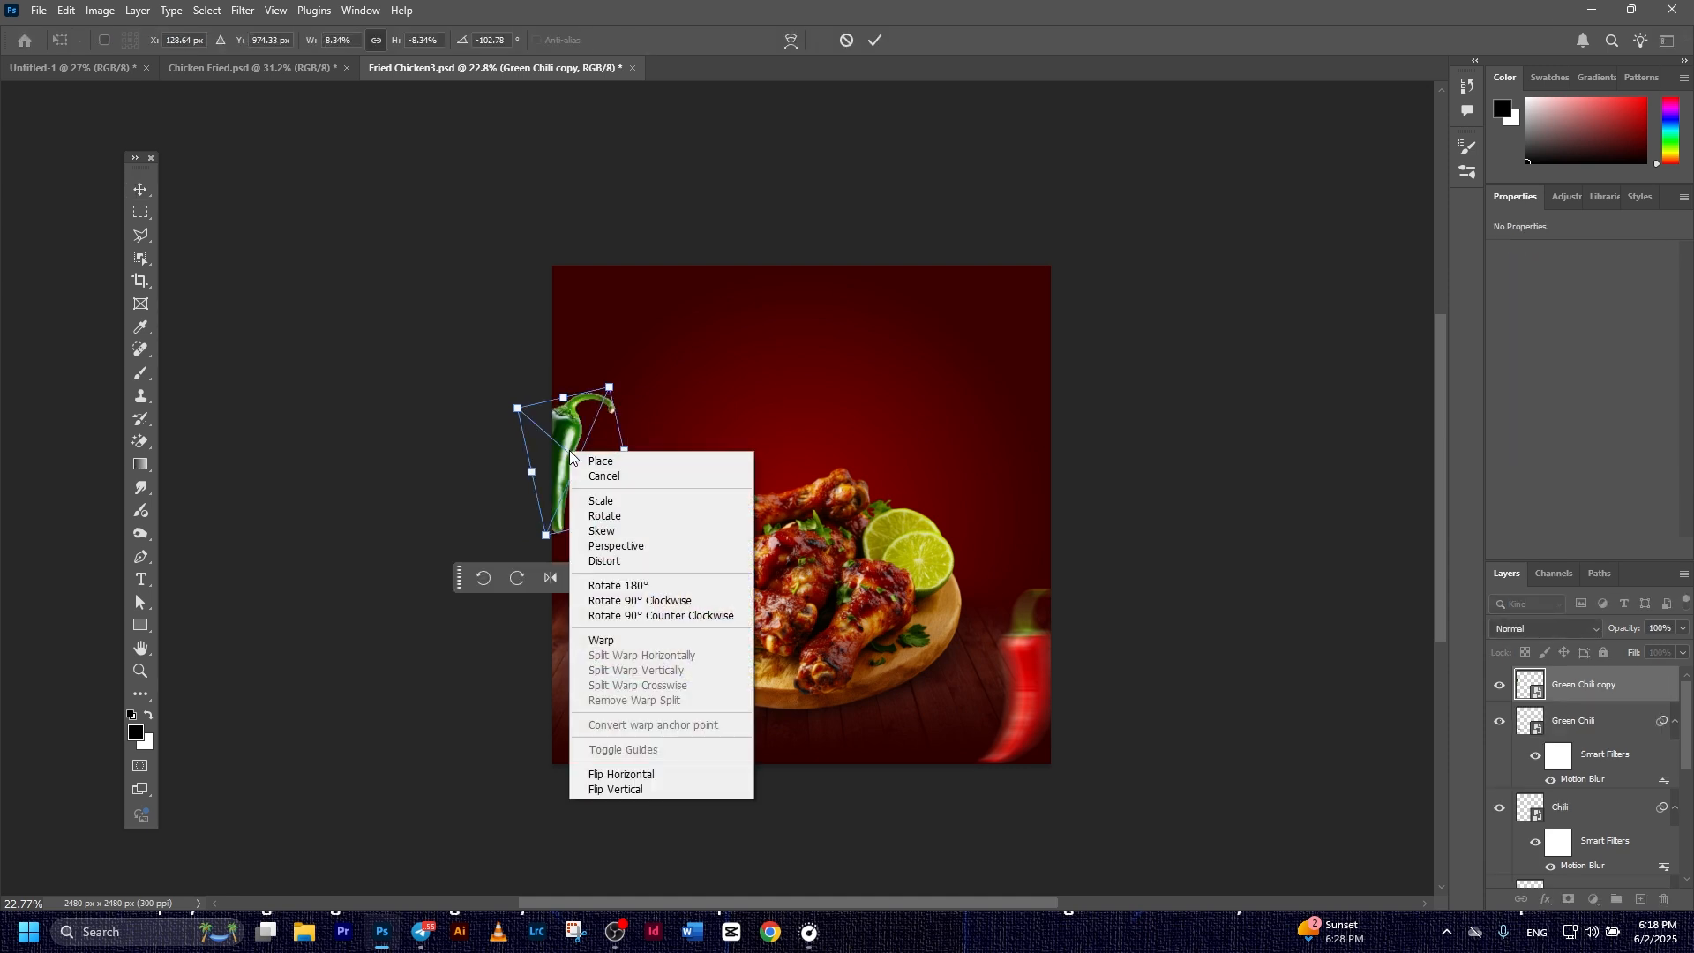
{"action": "left_click", "coordinate": [618, 777]}
{"action": "left_click_drag", "start_coordinate": [611, 464], "coordinate": [588, 463]}
{"action": "left_click_drag", "start_coordinate": [610, 541], "coordinate": [605, 564]}
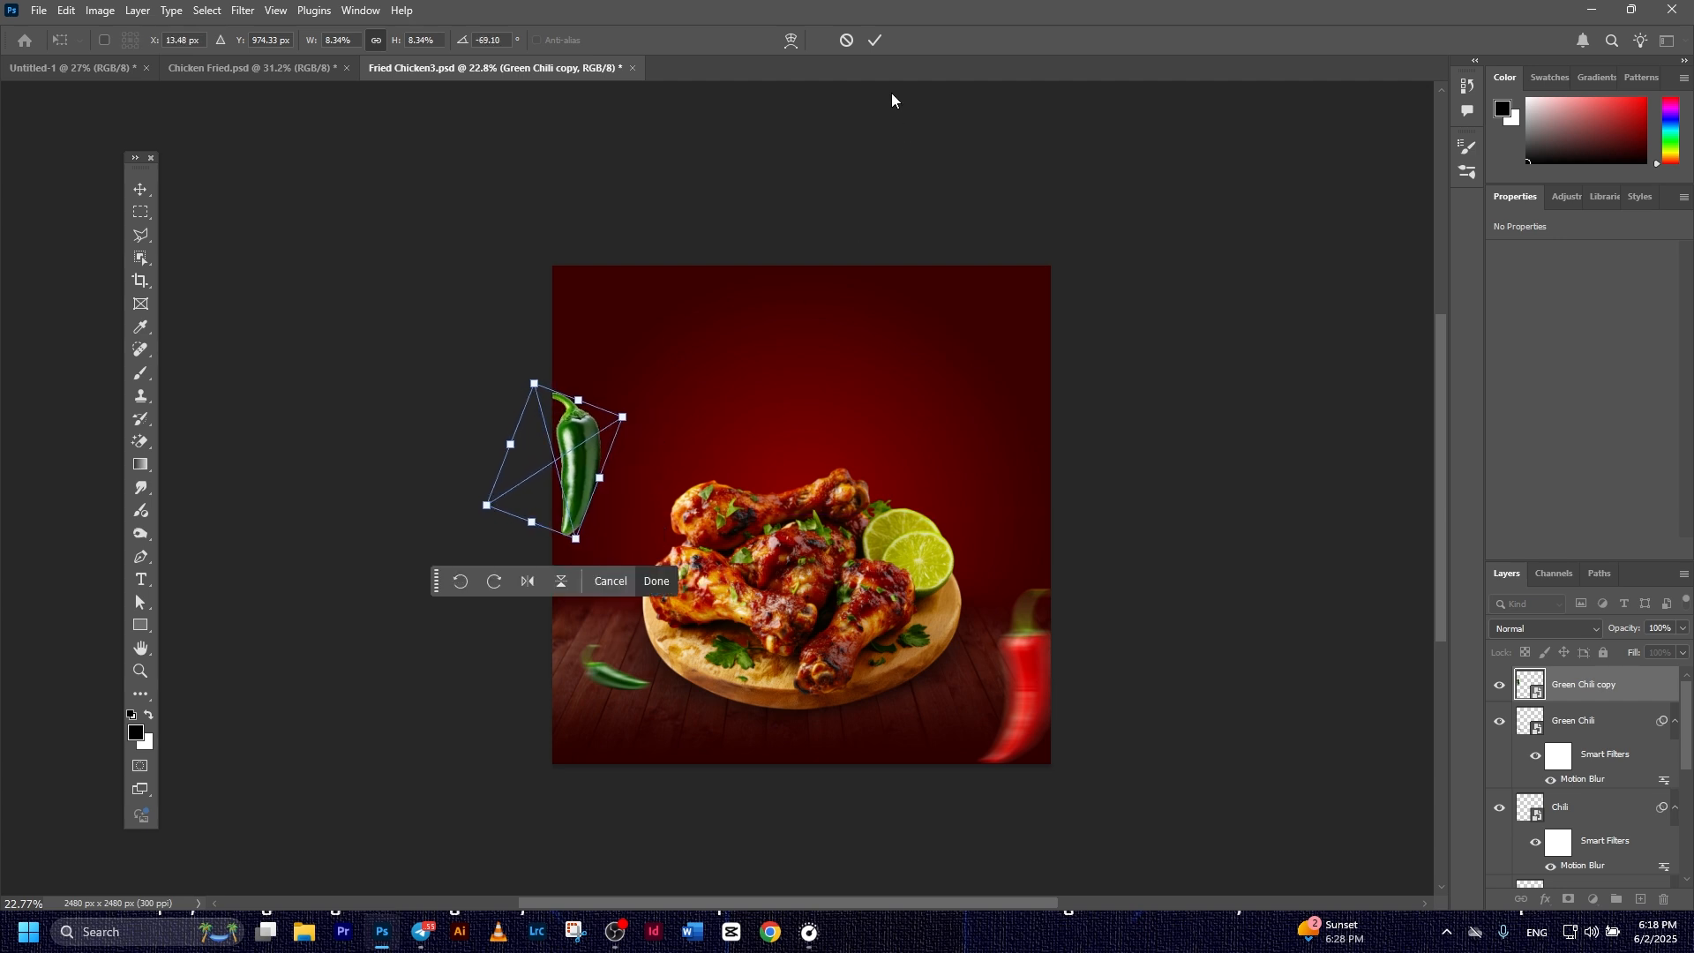
{"action": "left_click", "coordinate": [874, 42]}
{"action": "left_click_drag", "start_coordinate": [592, 494], "coordinate": [586, 466]}
{"action": "left_click", "coordinate": [1266, 512]}
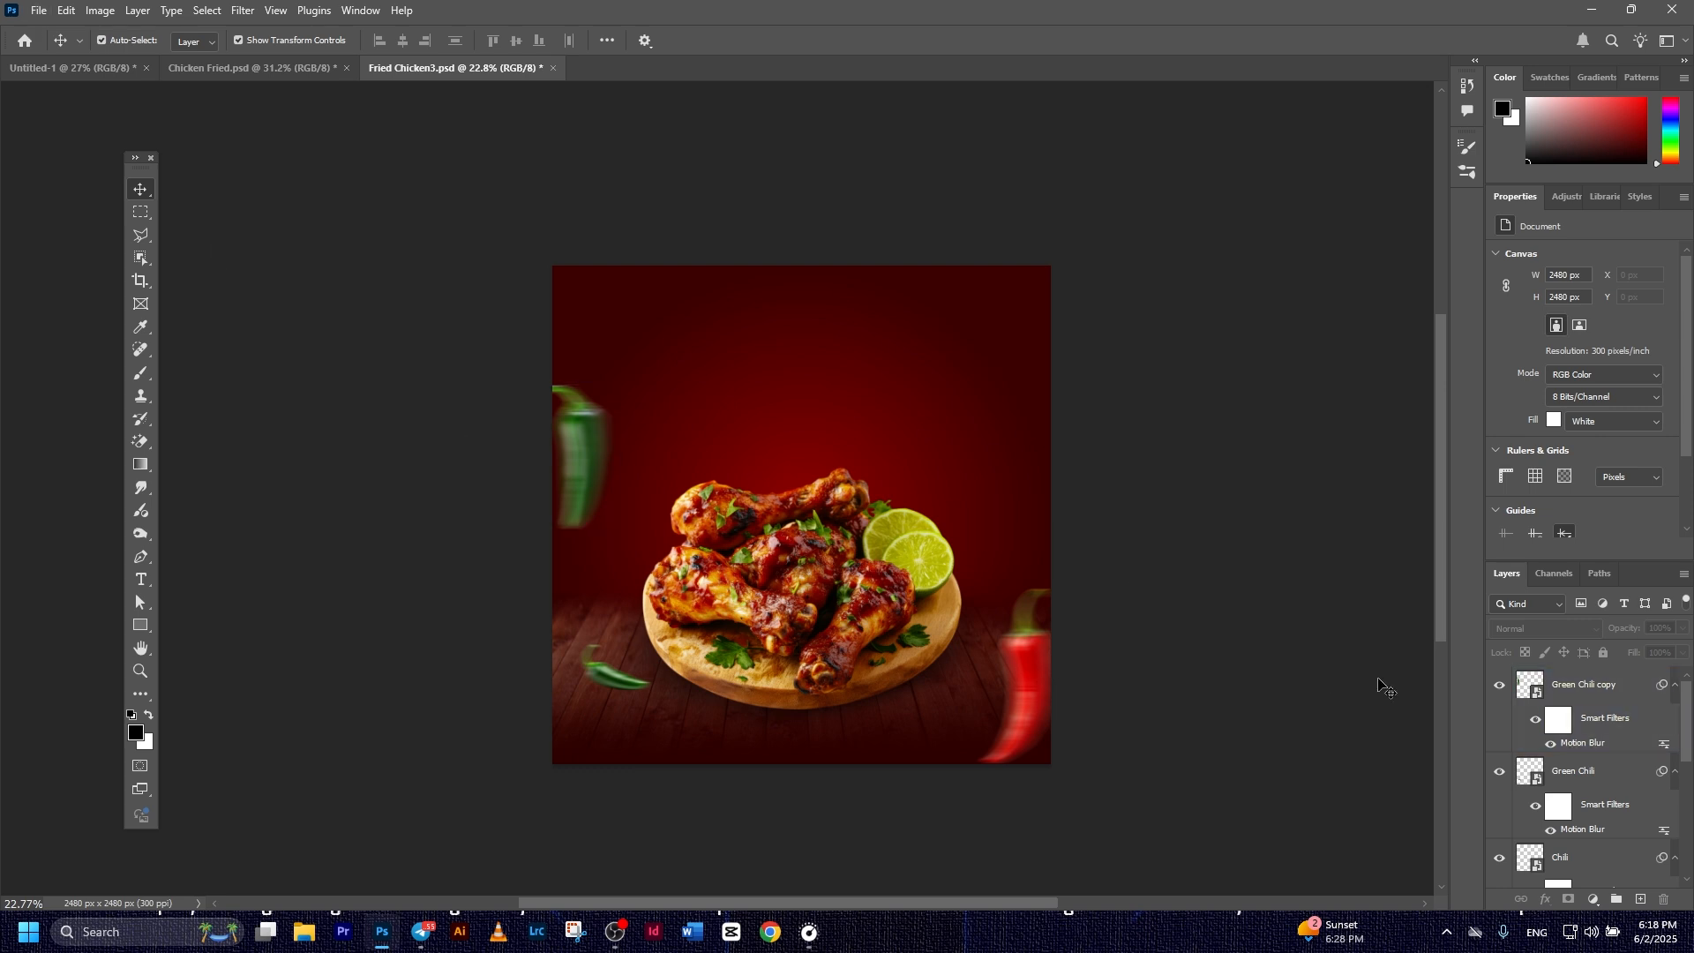
Place Red Onion.png as an embedded image at 100% scale to the right of the plate, above the red chili
{"action": "left_click", "coordinate": [44, 11]}
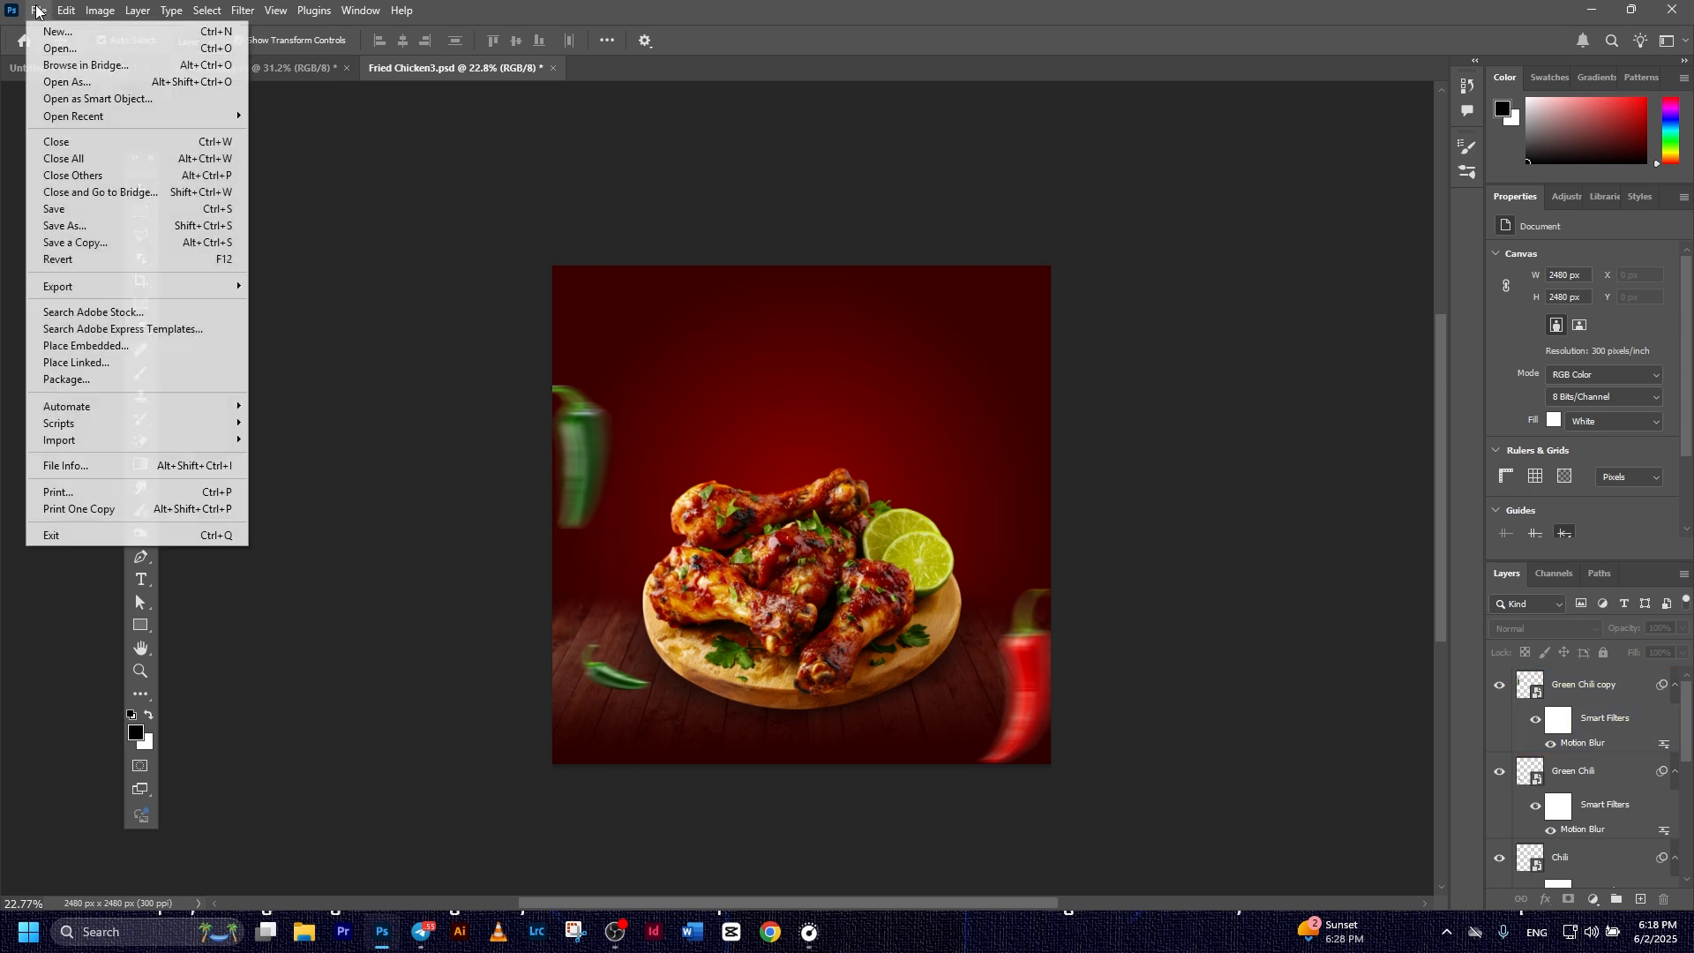
{"action": "left_click", "coordinate": [106, 345]}
{"action": "left_click", "coordinate": [769, 181]}
{"action": "double_click", "coordinate": [769, 178]}
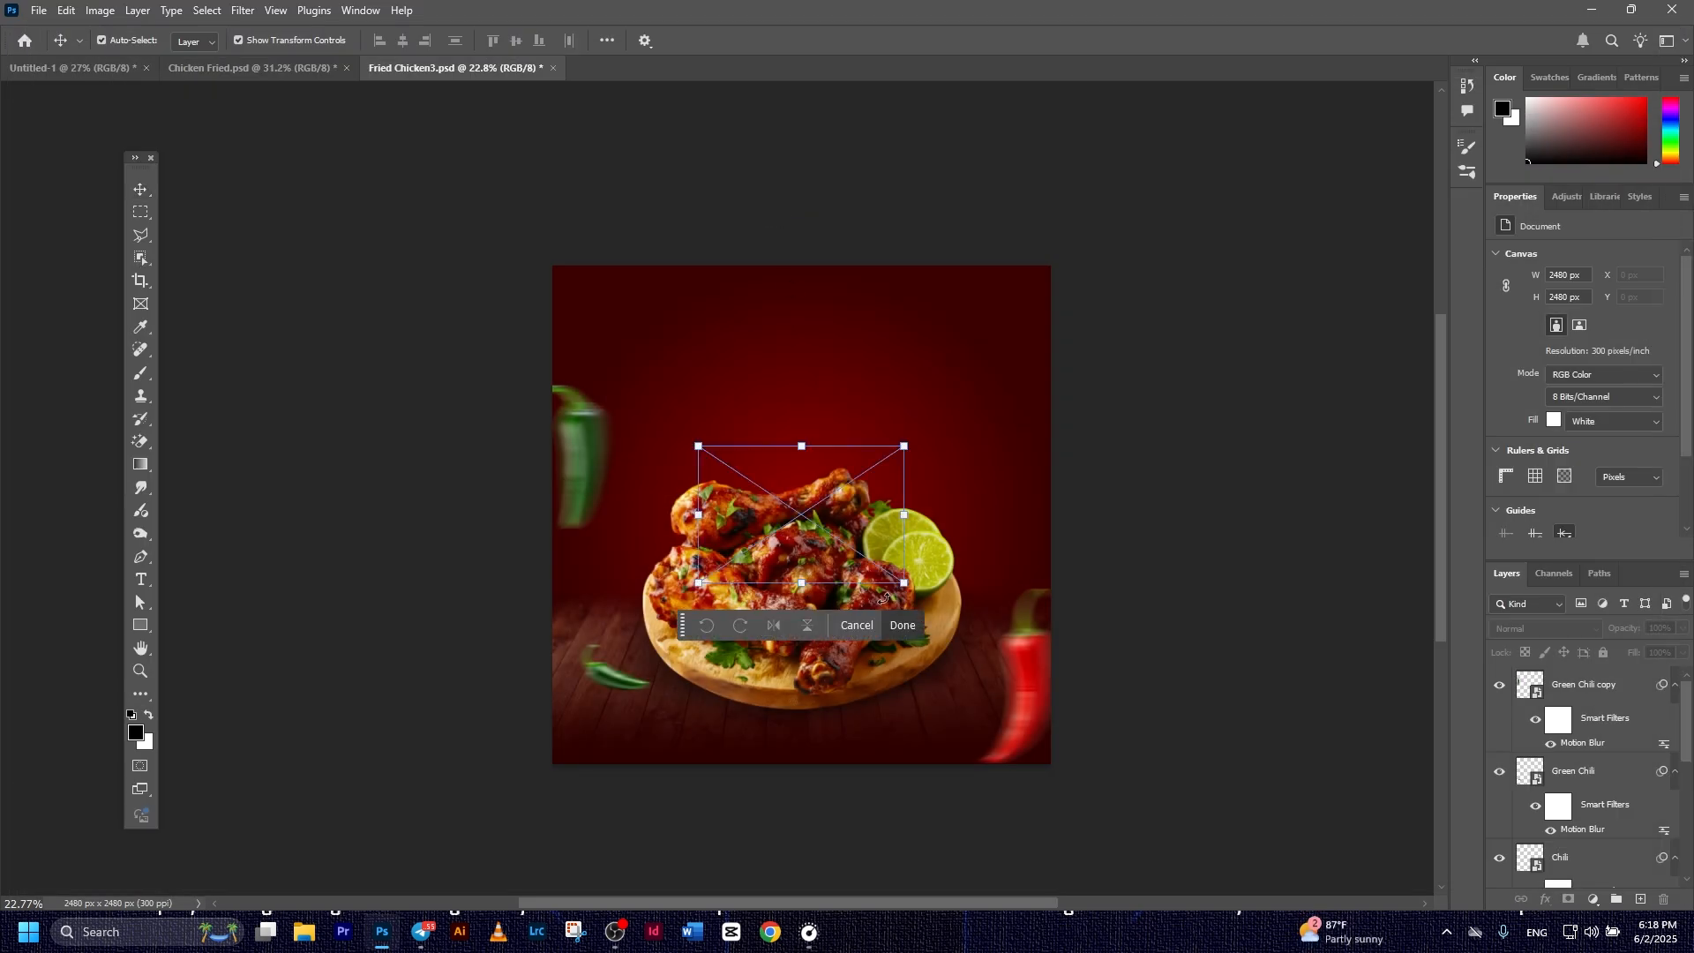
{"action": "left_click_drag", "start_coordinate": [820, 504], "coordinate": [1024, 580]}
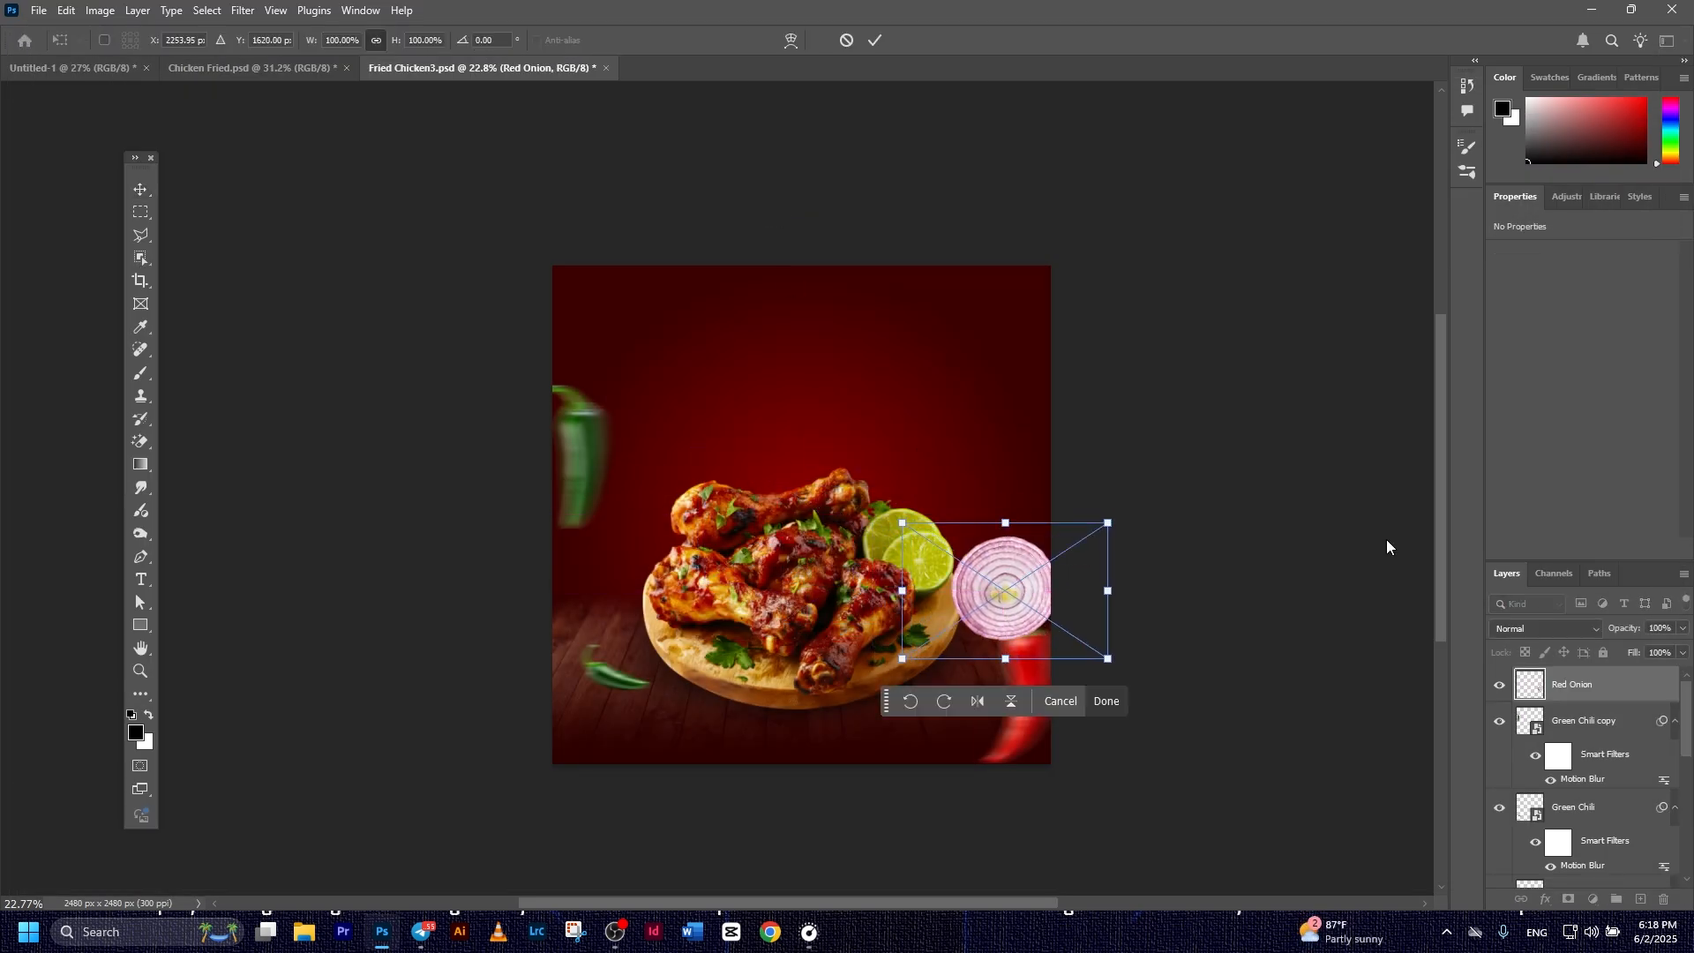
{"action": "left_click", "coordinate": [882, 40]}
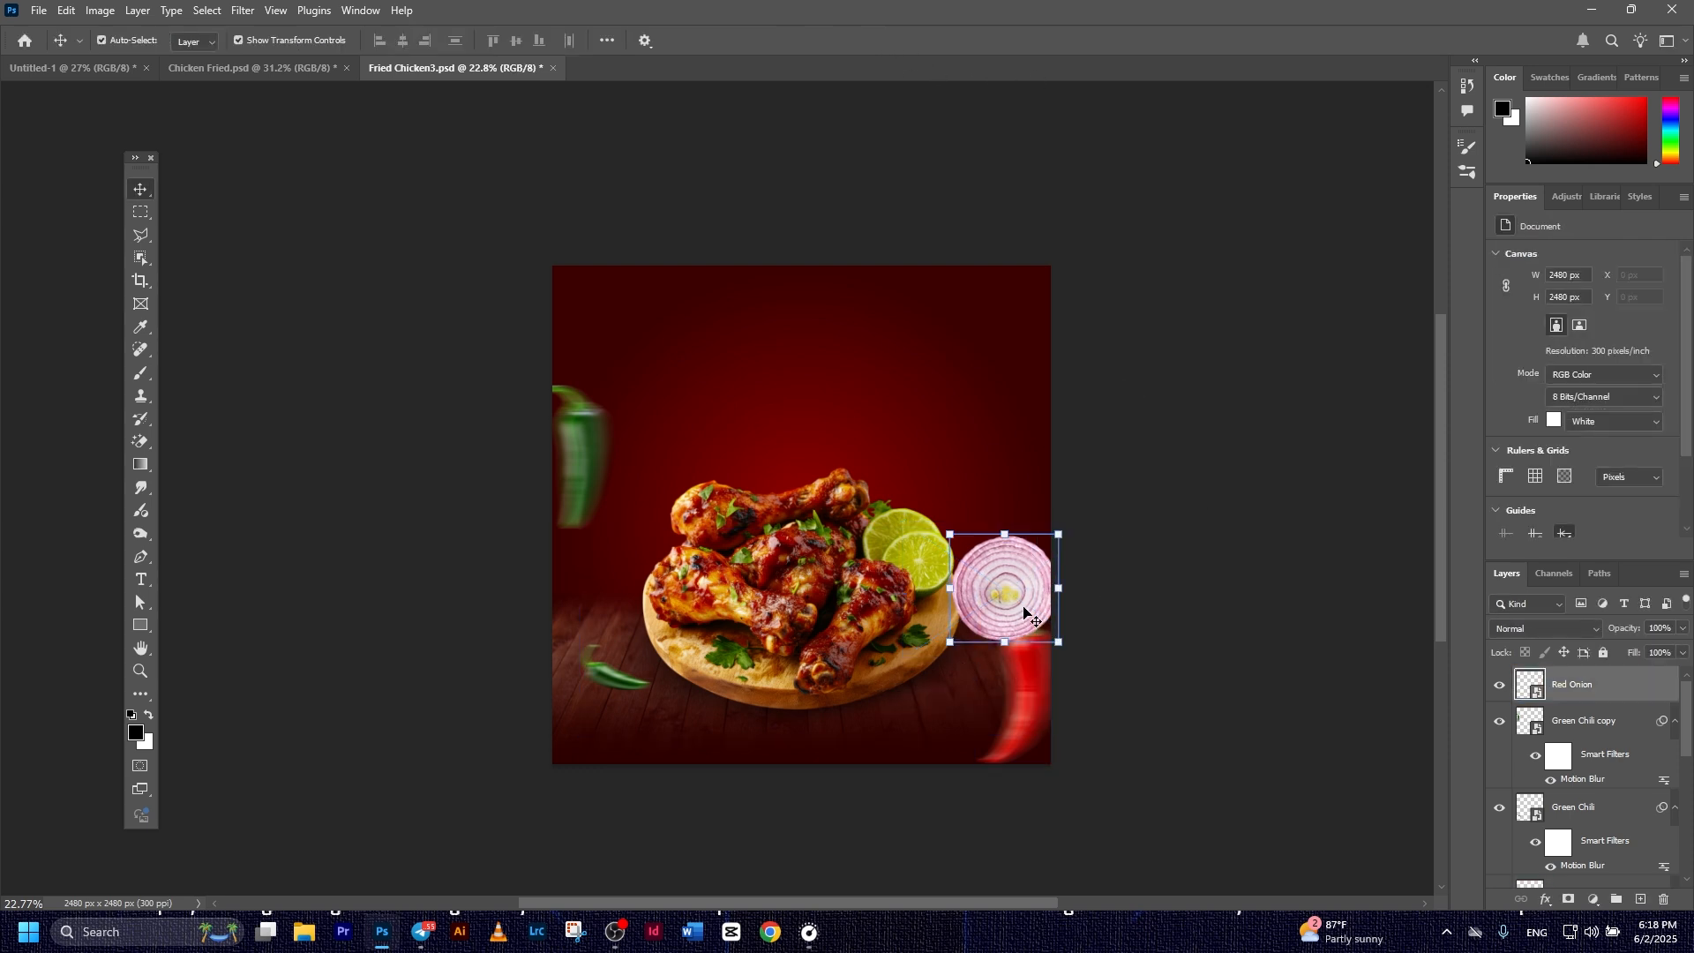
Shrink the red onion slice with Free Transform, keeping it between the limes and the poster's right edge
{"action": "key", "text": "ctrl+t"}
{"action": "left_click_drag", "start_coordinate": [1109, 660], "coordinate": [1014, 592]}
{"action": "left_click", "coordinate": [876, 40]}
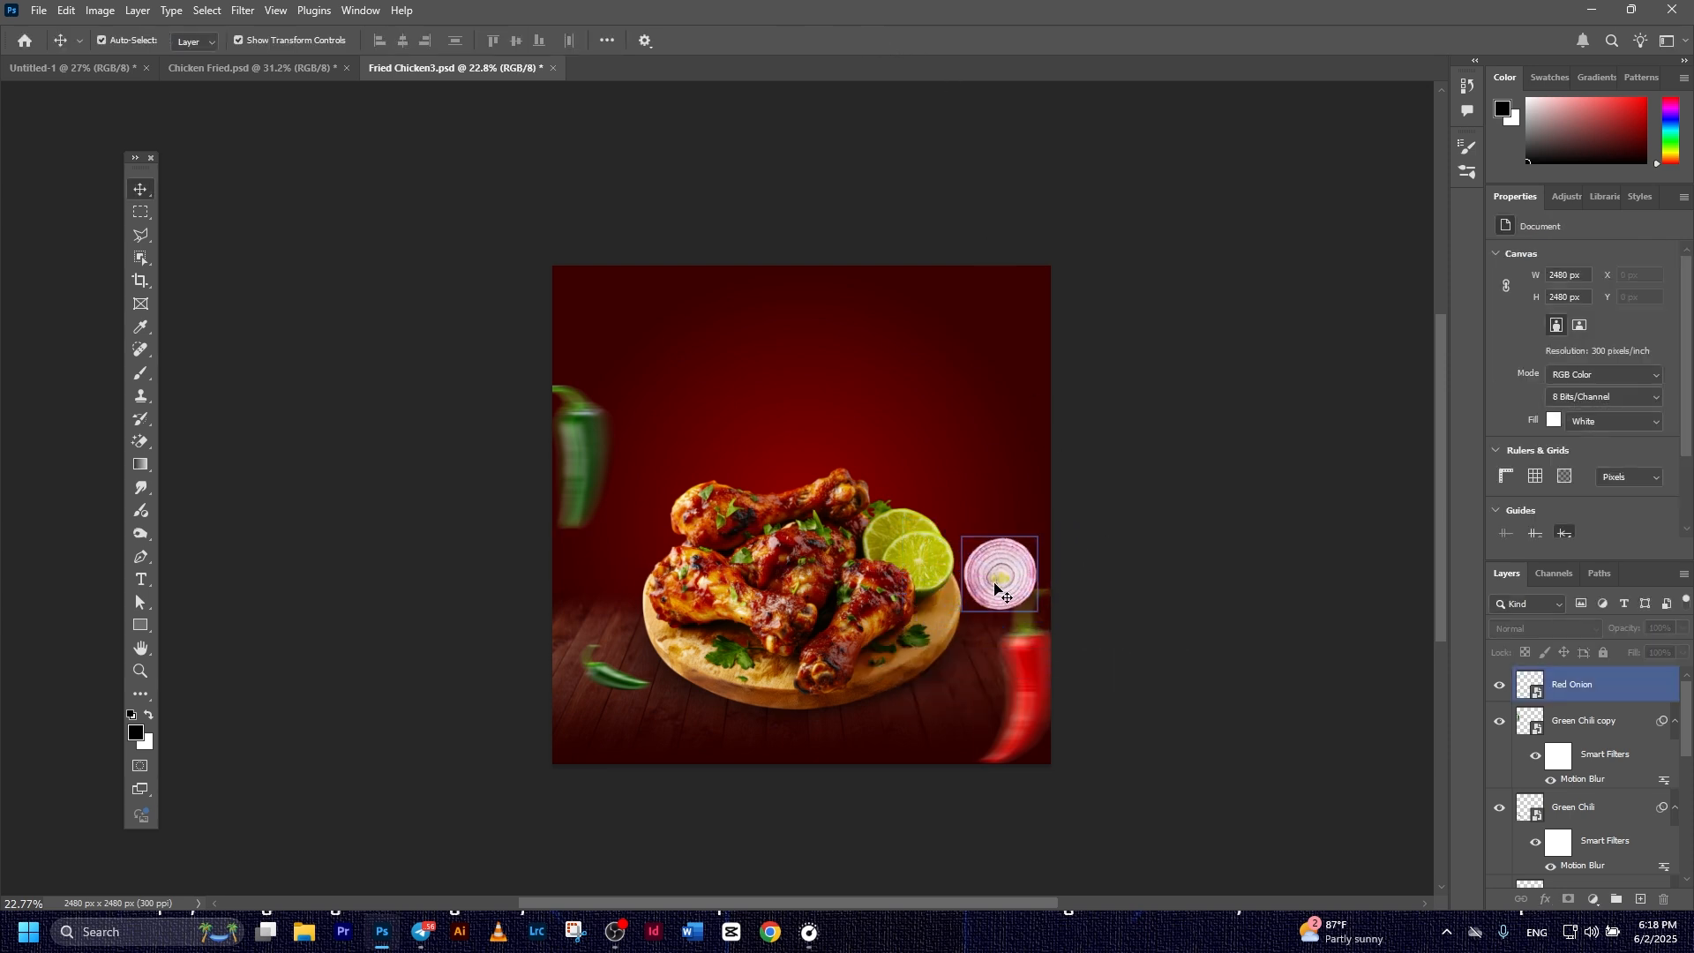
Move the Red Onion layer directly below the Chili layer and shrink the slice to about 274 px high beside the limes
{"action": "left_click_drag", "start_coordinate": [1586, 687], "coordinate": [1604, 799]}
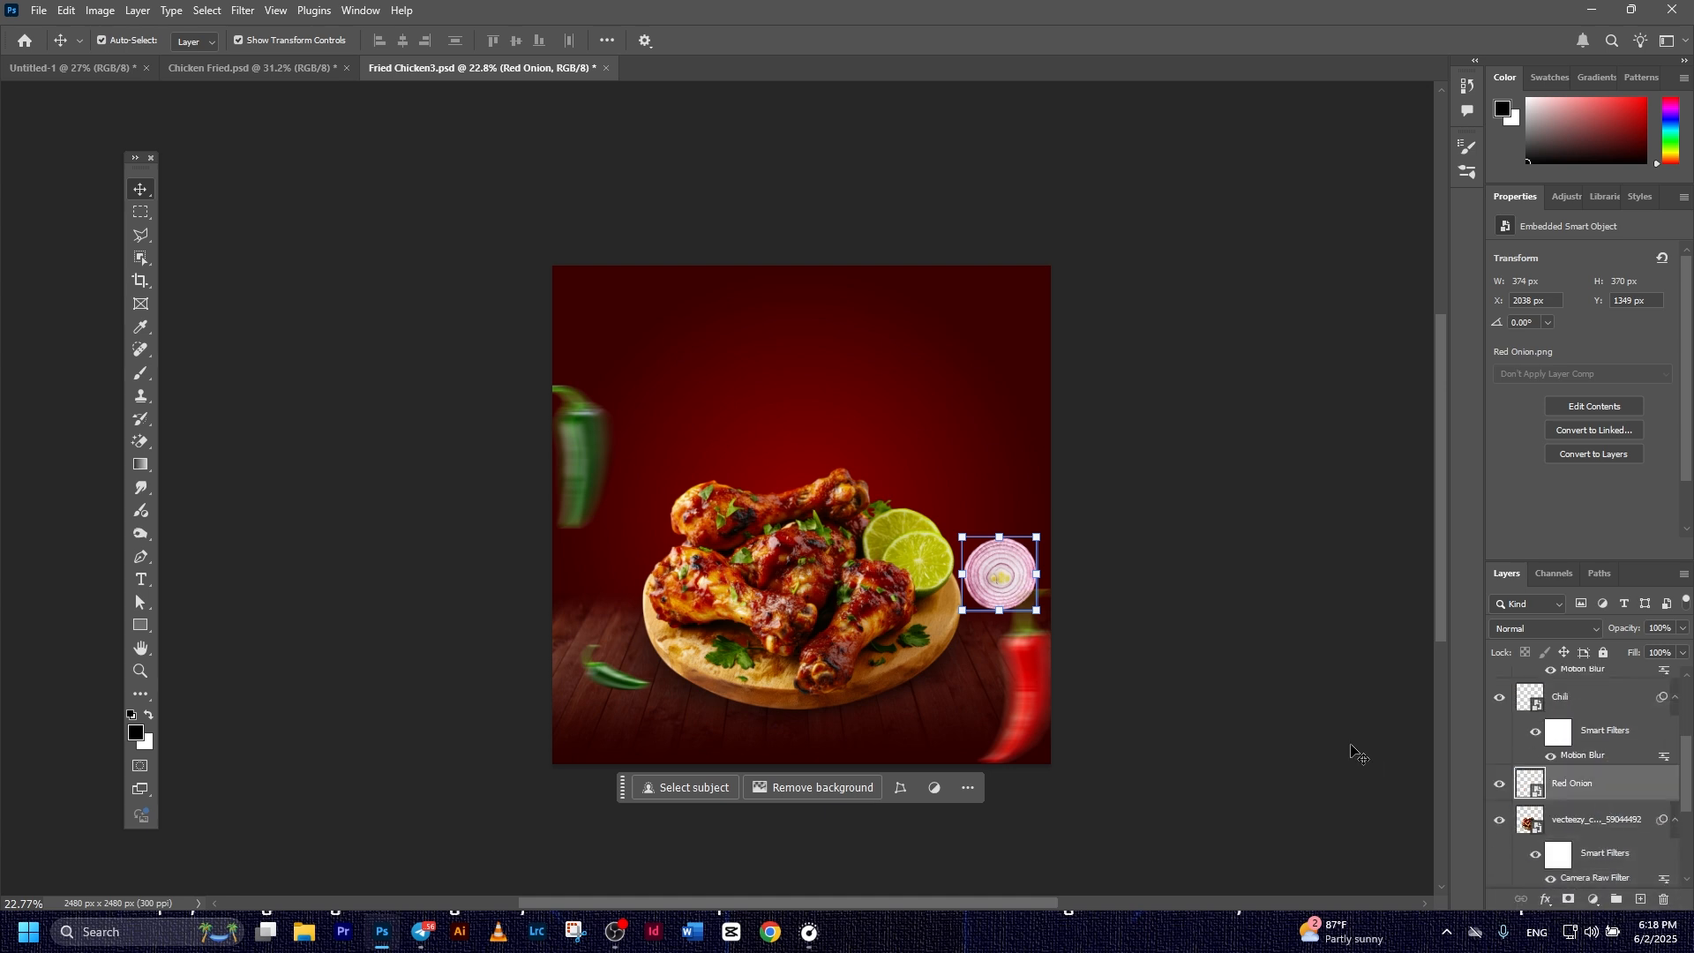
{"action": "left_click", "coordinate": [1353, 753]}
{"action": "left_click", "coordinate": [1593, 796]}
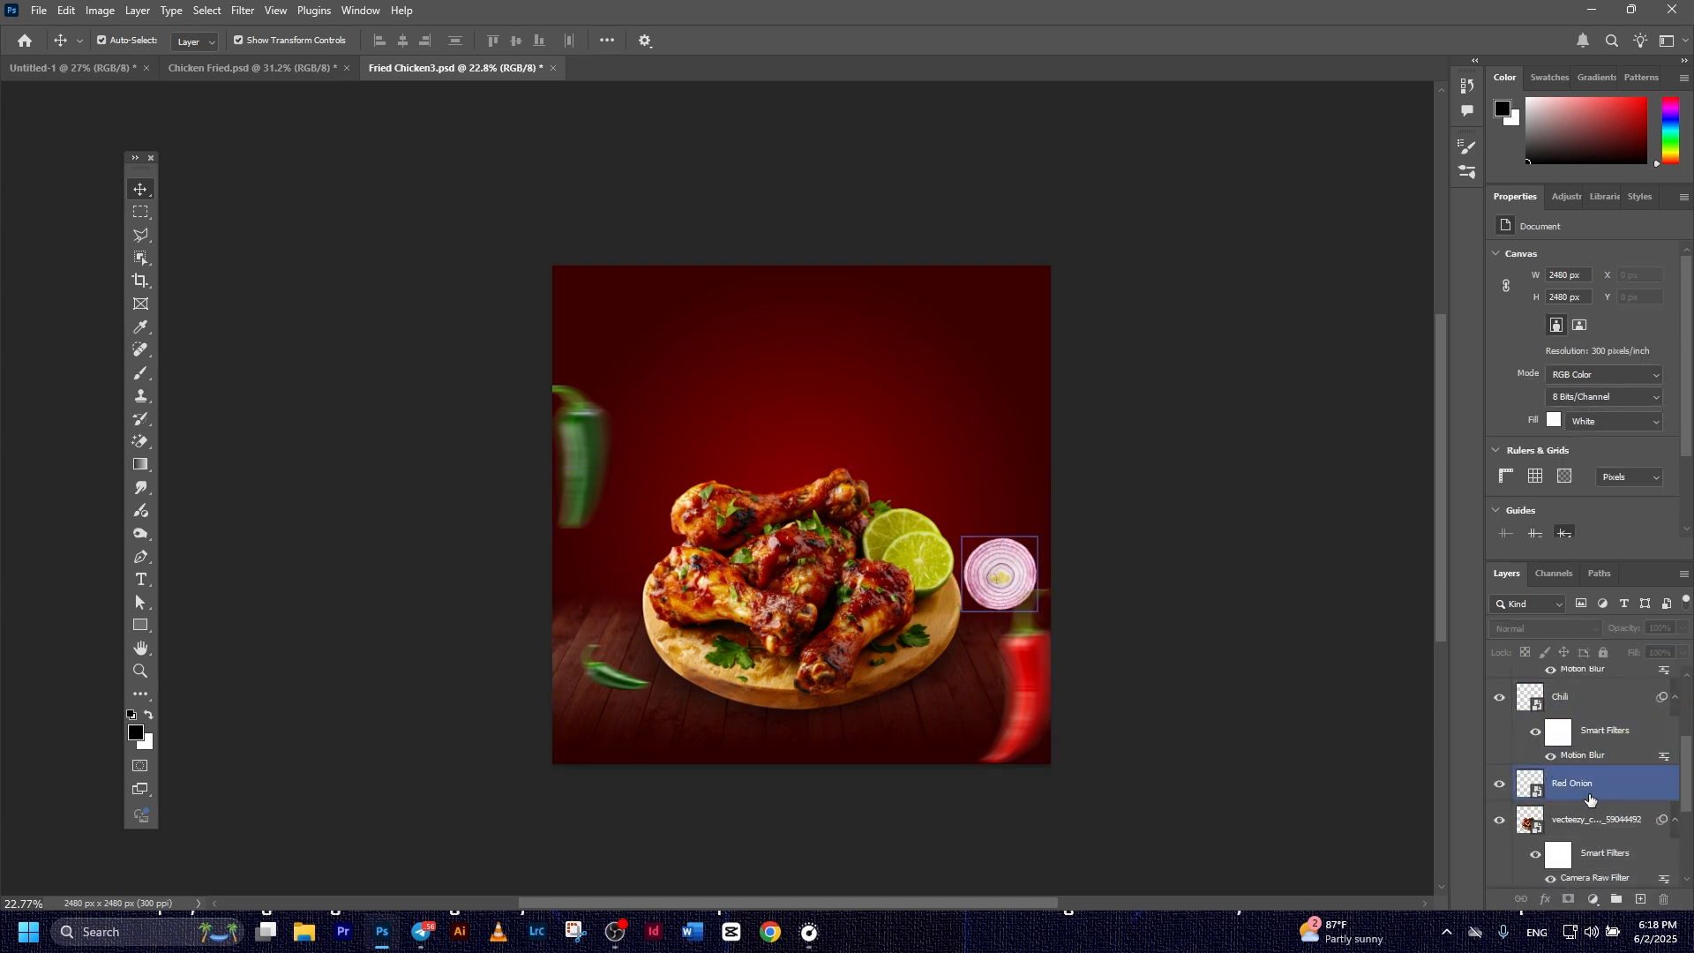
{"action": "key", "text": "ctrl+t"}
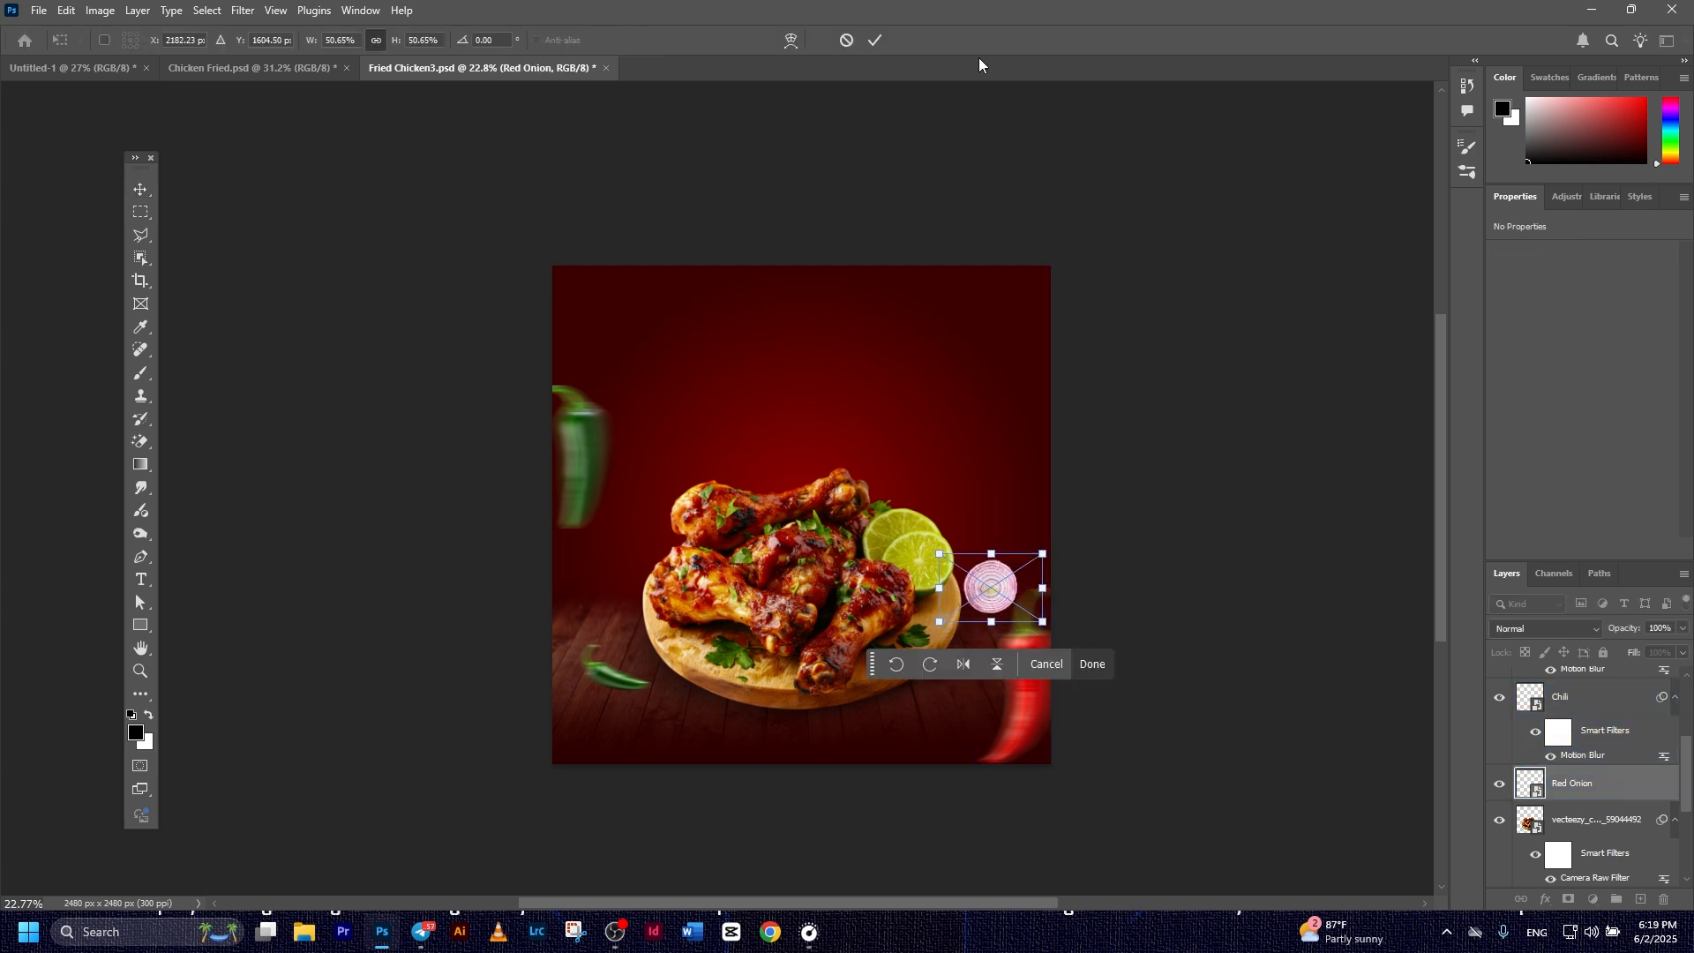
{"action": "left_click", "coordinate": [1072, 593]}
{"action": "left_click", "coordinate": [990, 590]}
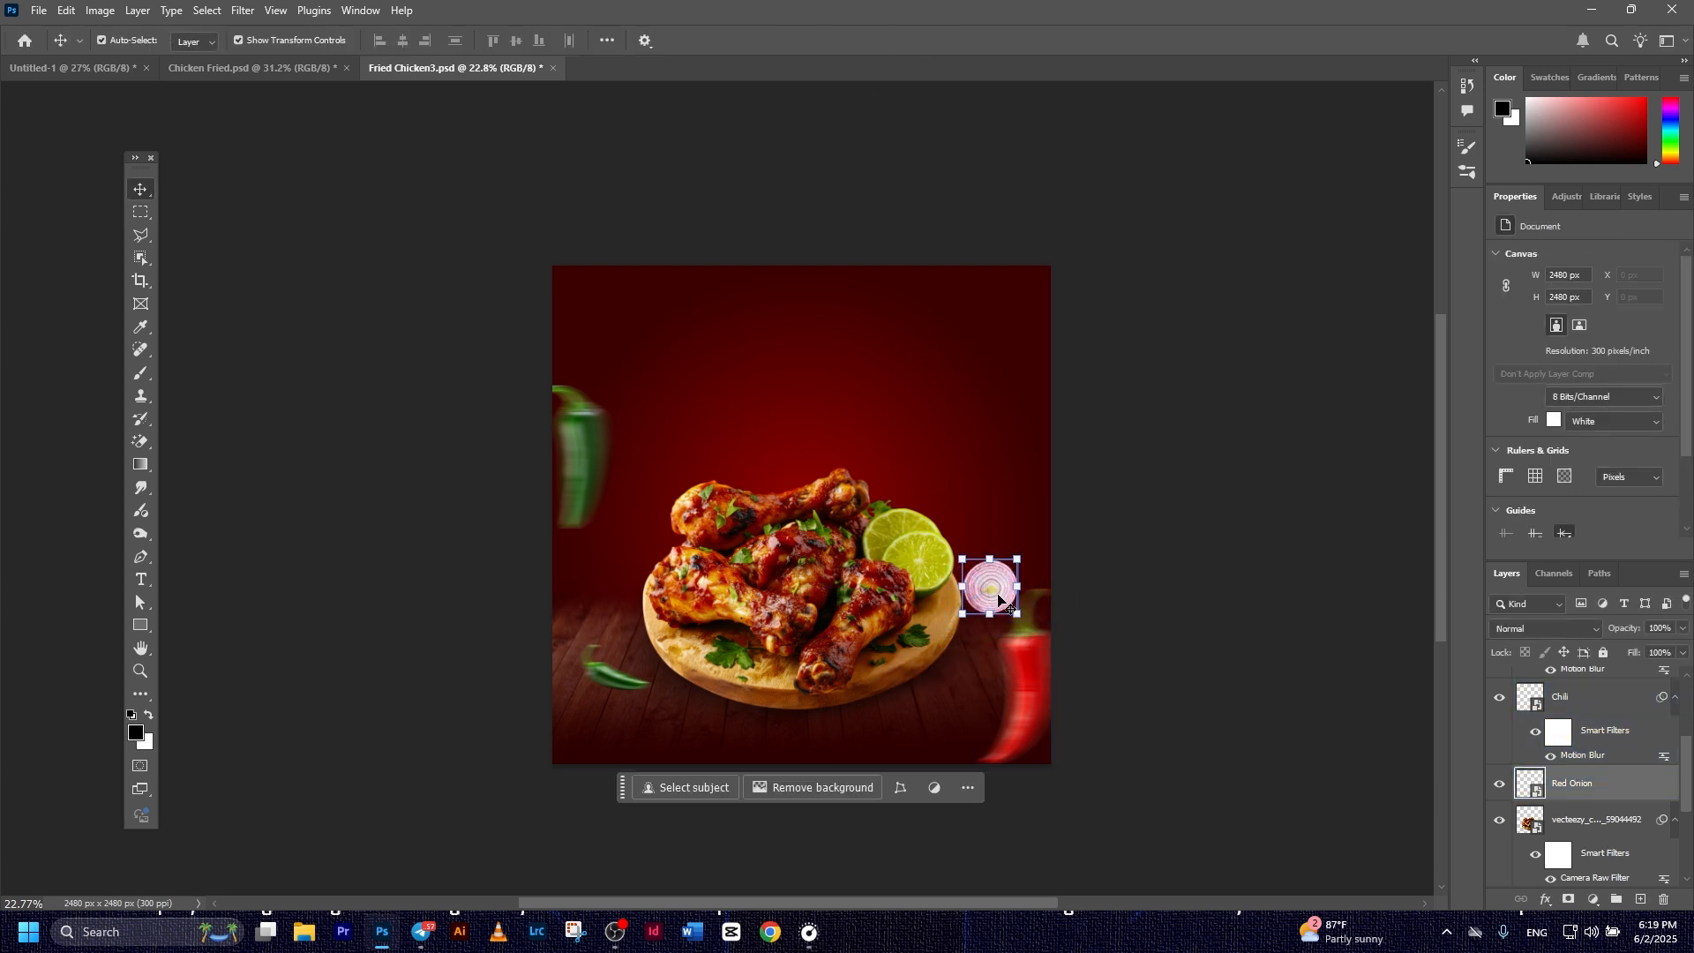
Apply a Camera Raw Filter to the red onion with Exposure -1.55, Contrast +39, Vibrance +55 and Saturation +38
{"action": "left_click", "coordinate": [242, 8]}
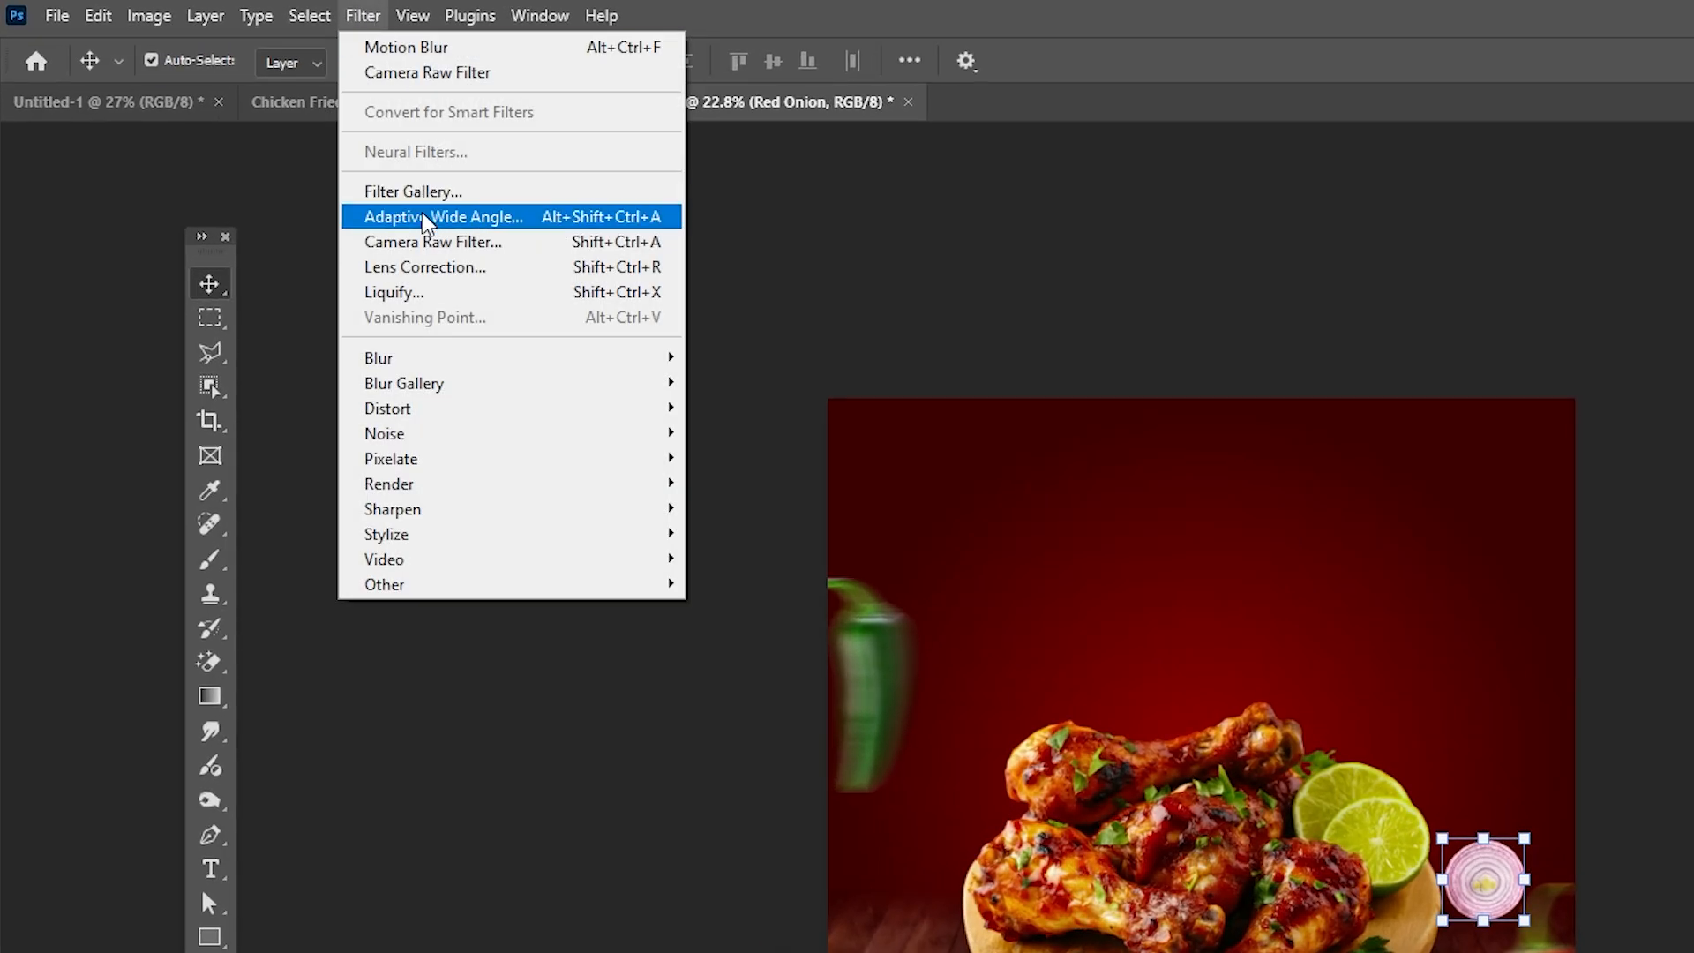
{"action": "left_click", "coordinate": [413, 252]}
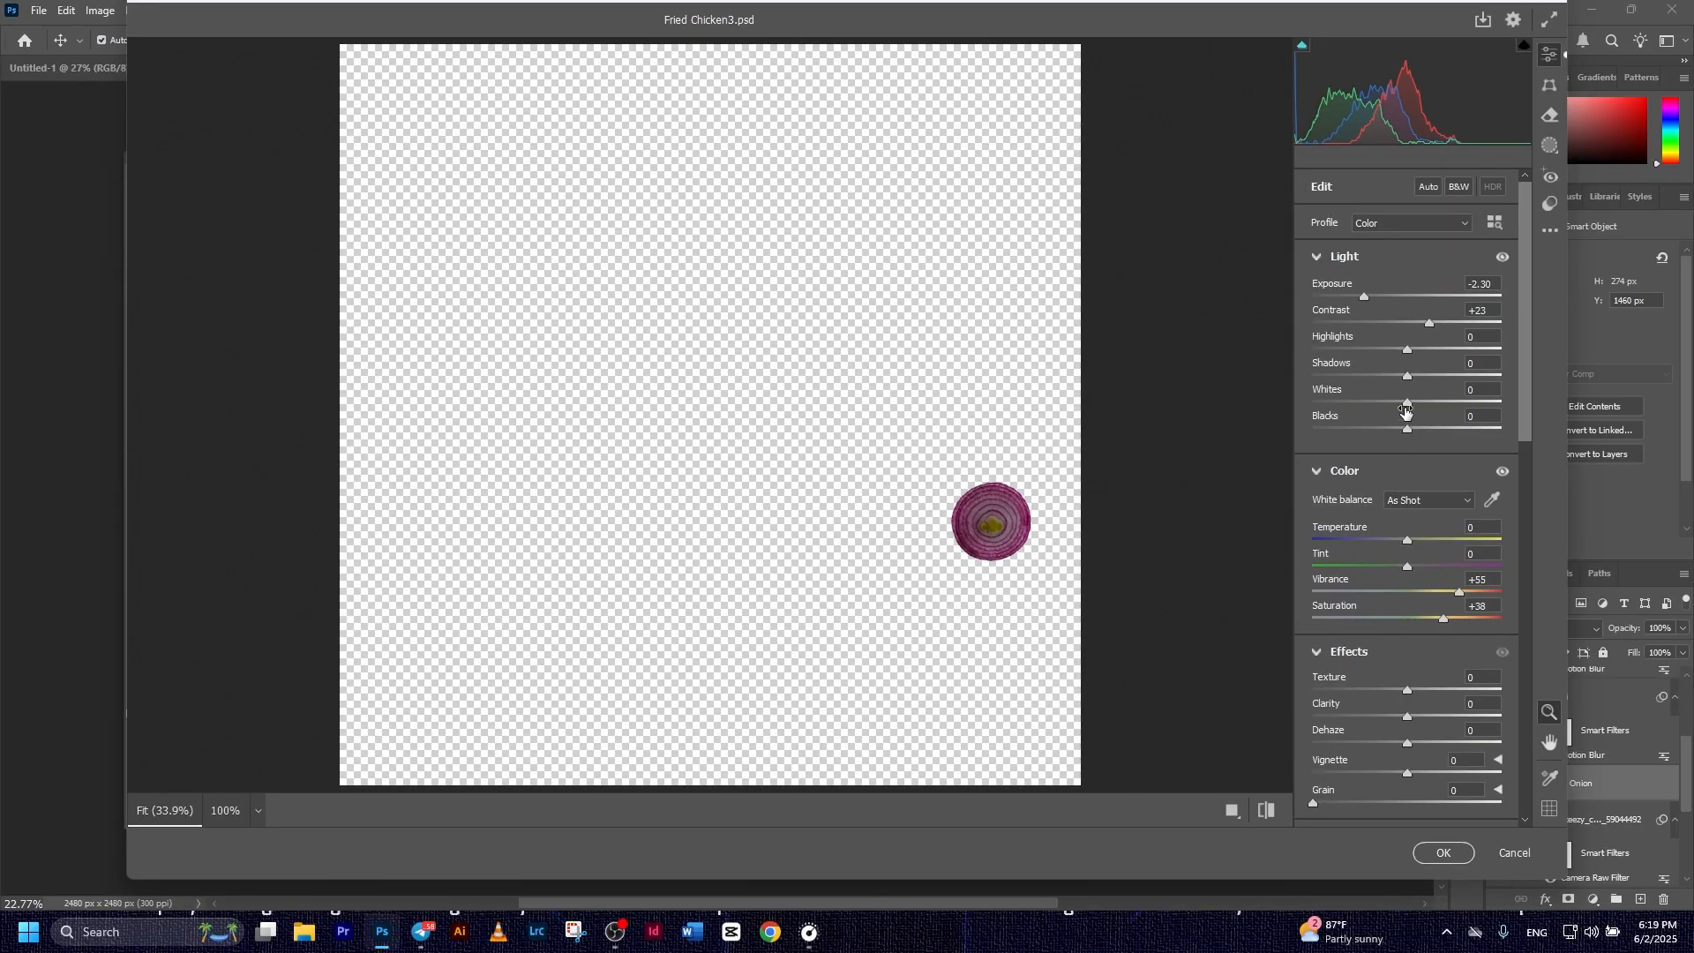
{"action": "left_click_drag", "start_coordinate": [1361, 305], "coordinate": [1378, 298]}
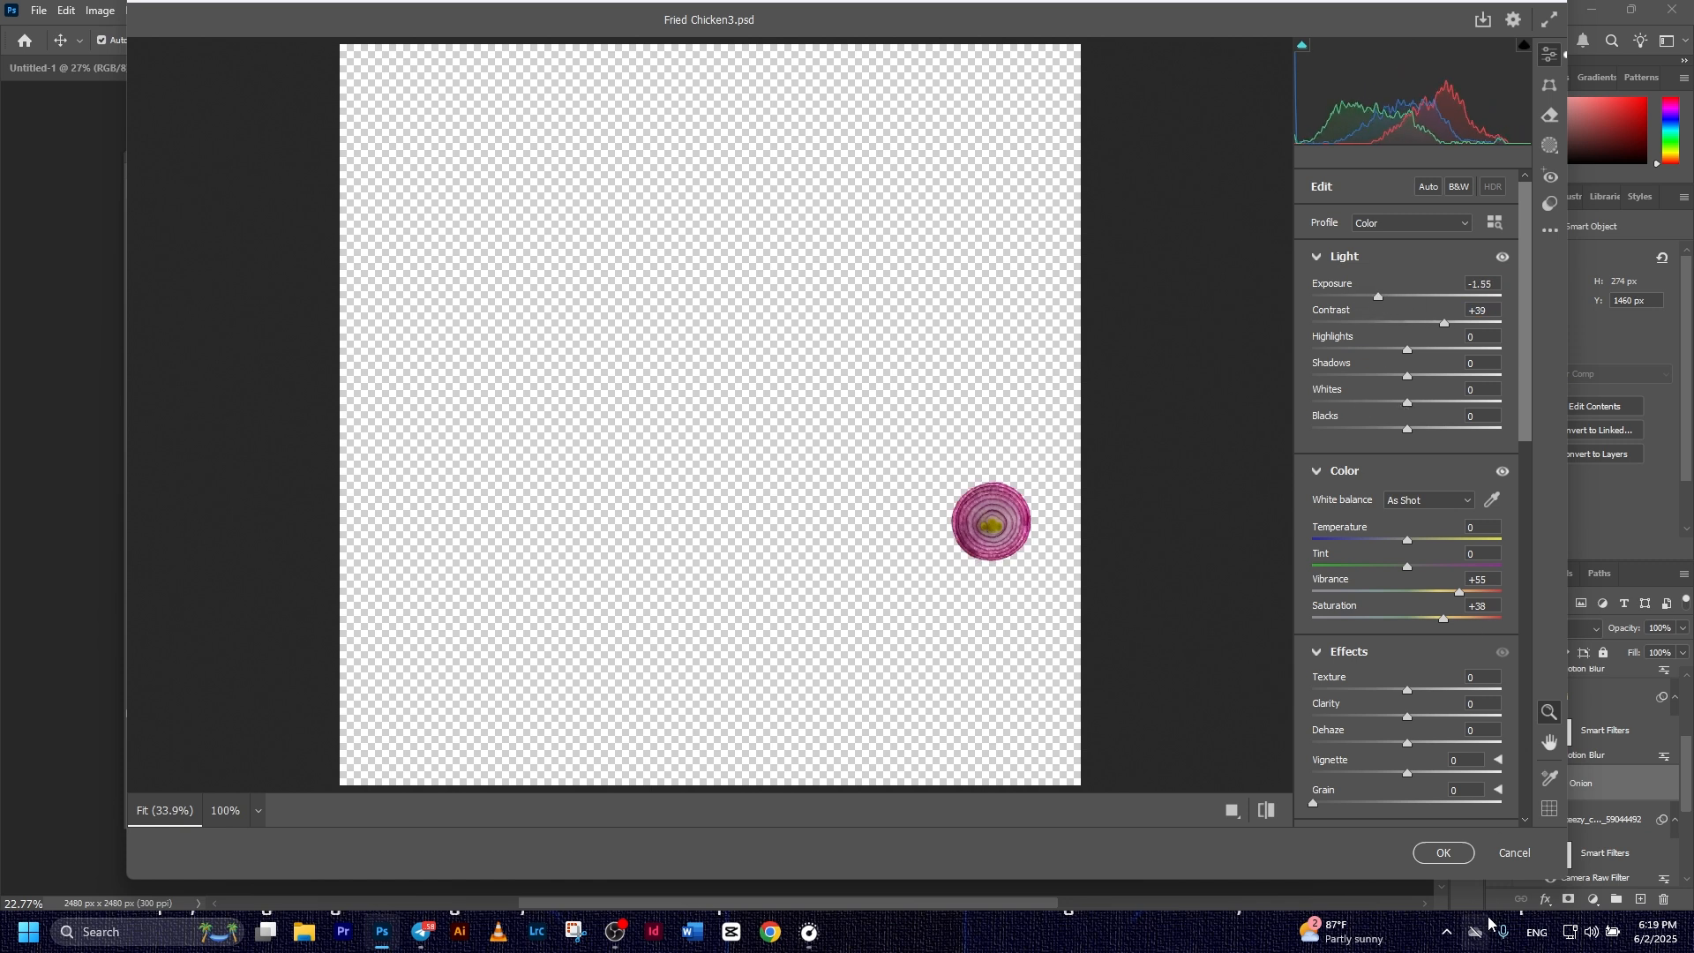
{"action": "left_click", "coordinate": [1440, 852]}
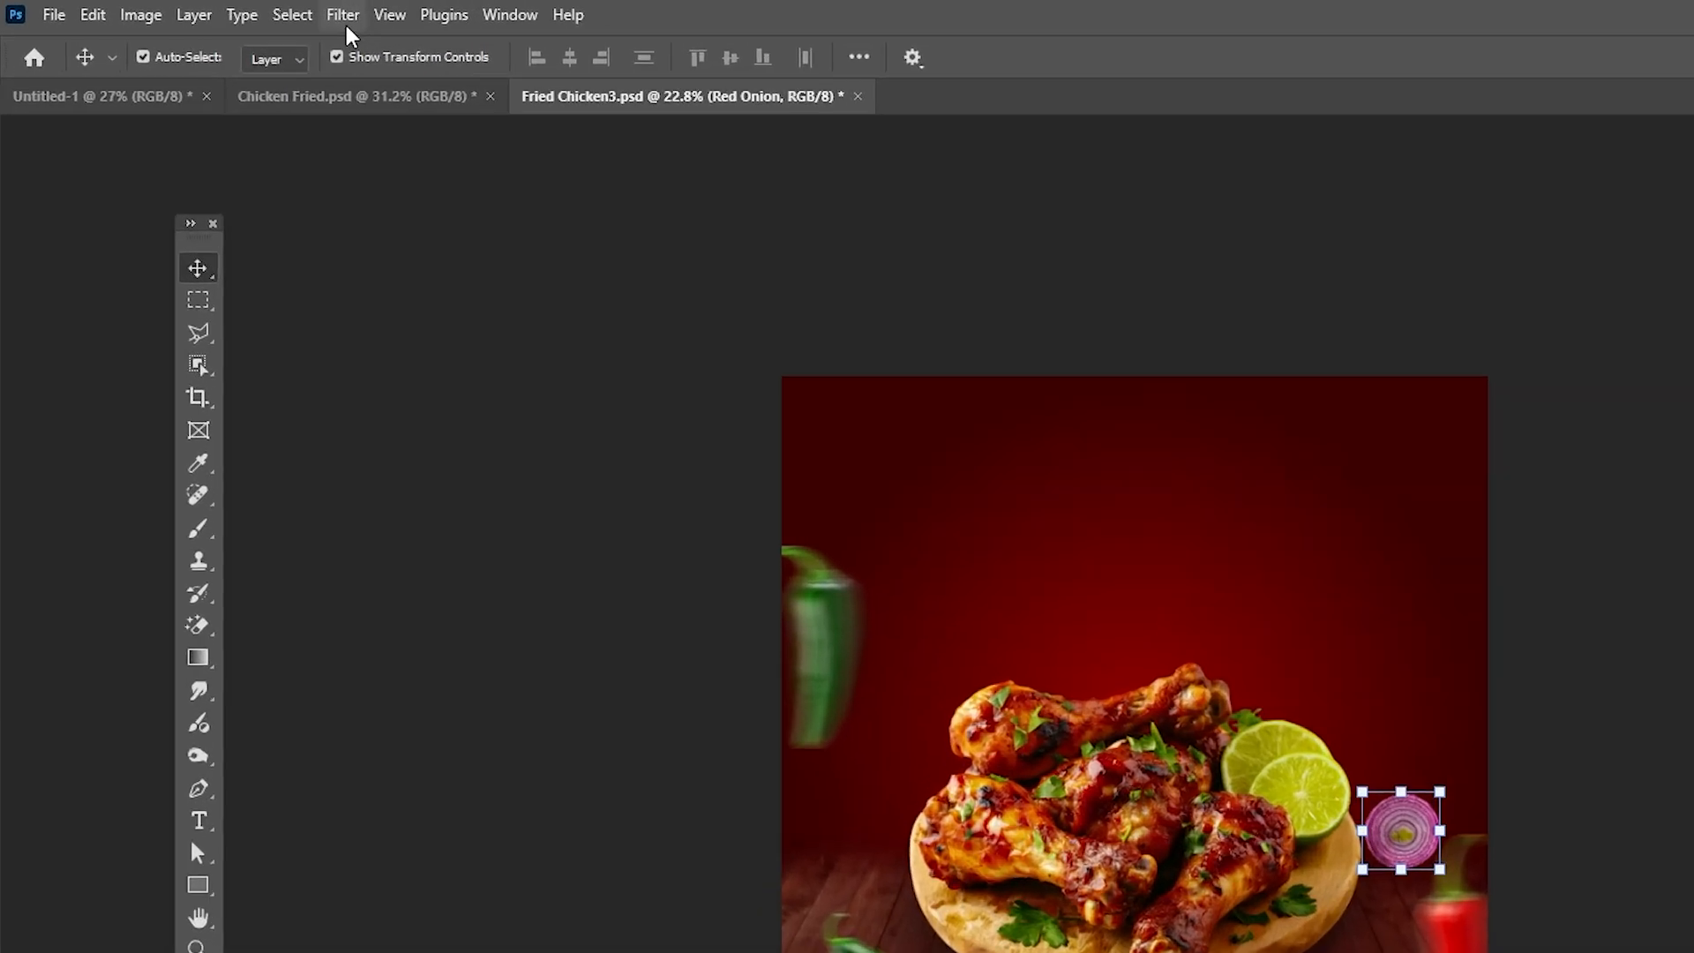
Apply a light Motion Blur at a 0° angle to the red onion slice beside the limes
{"action": "left_click", "coordinate": [243, 10]}
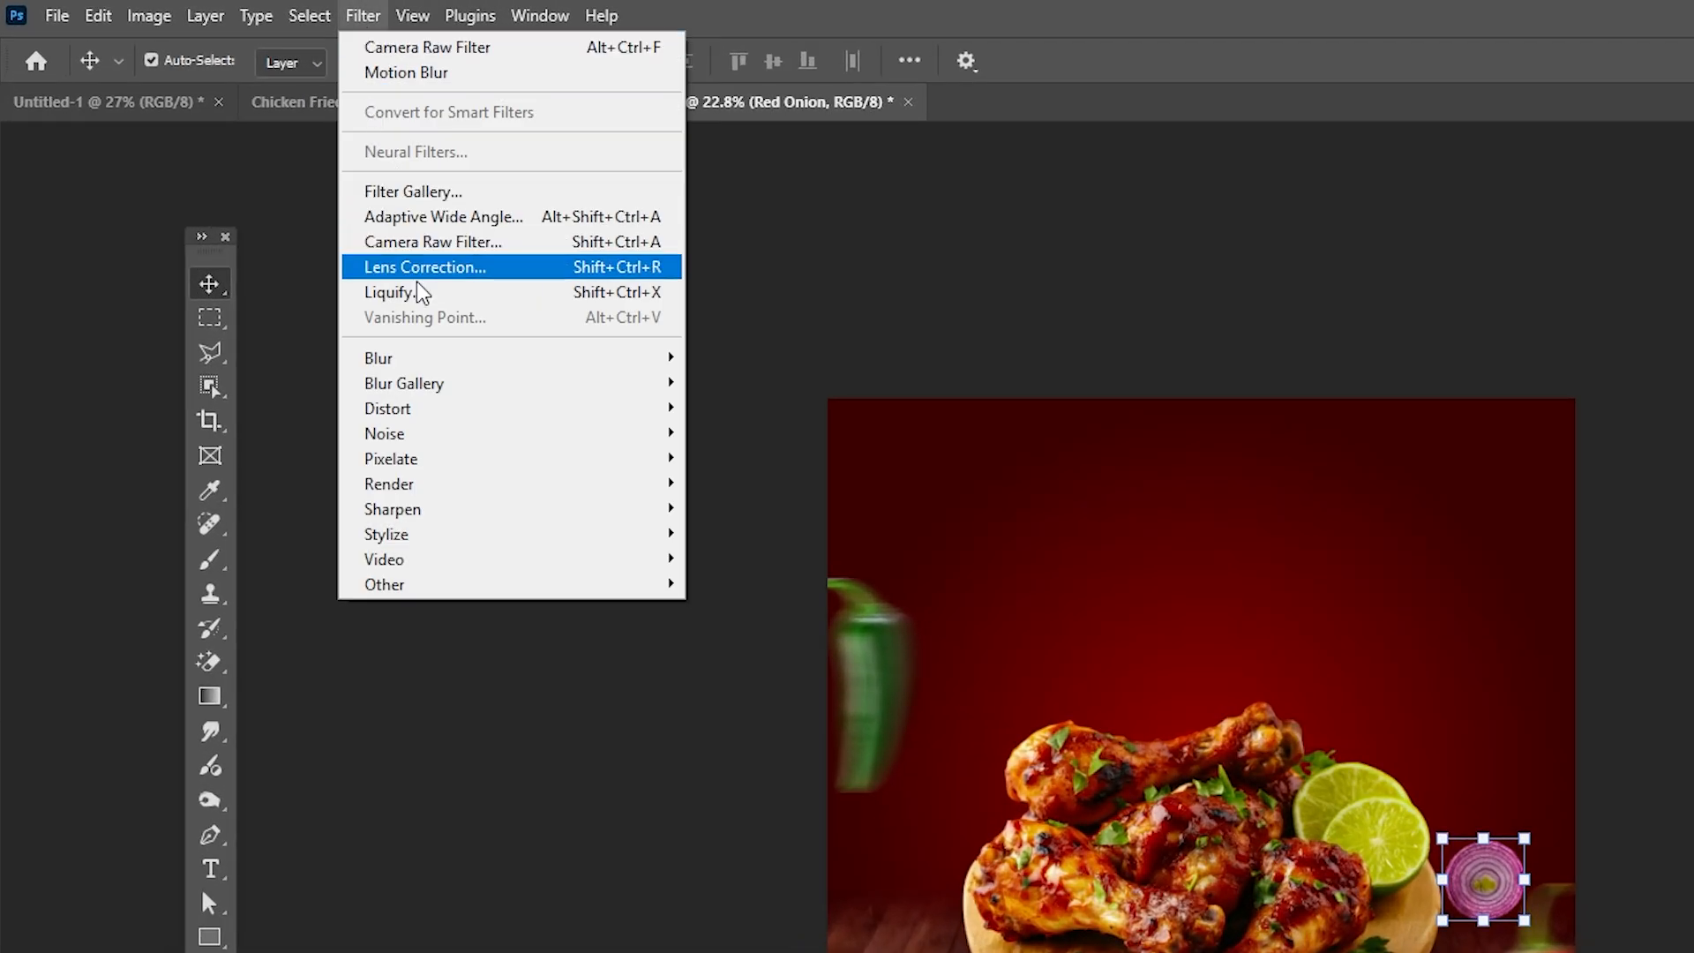
{"action": "mouse_move", "coordinate": [443, 361]}
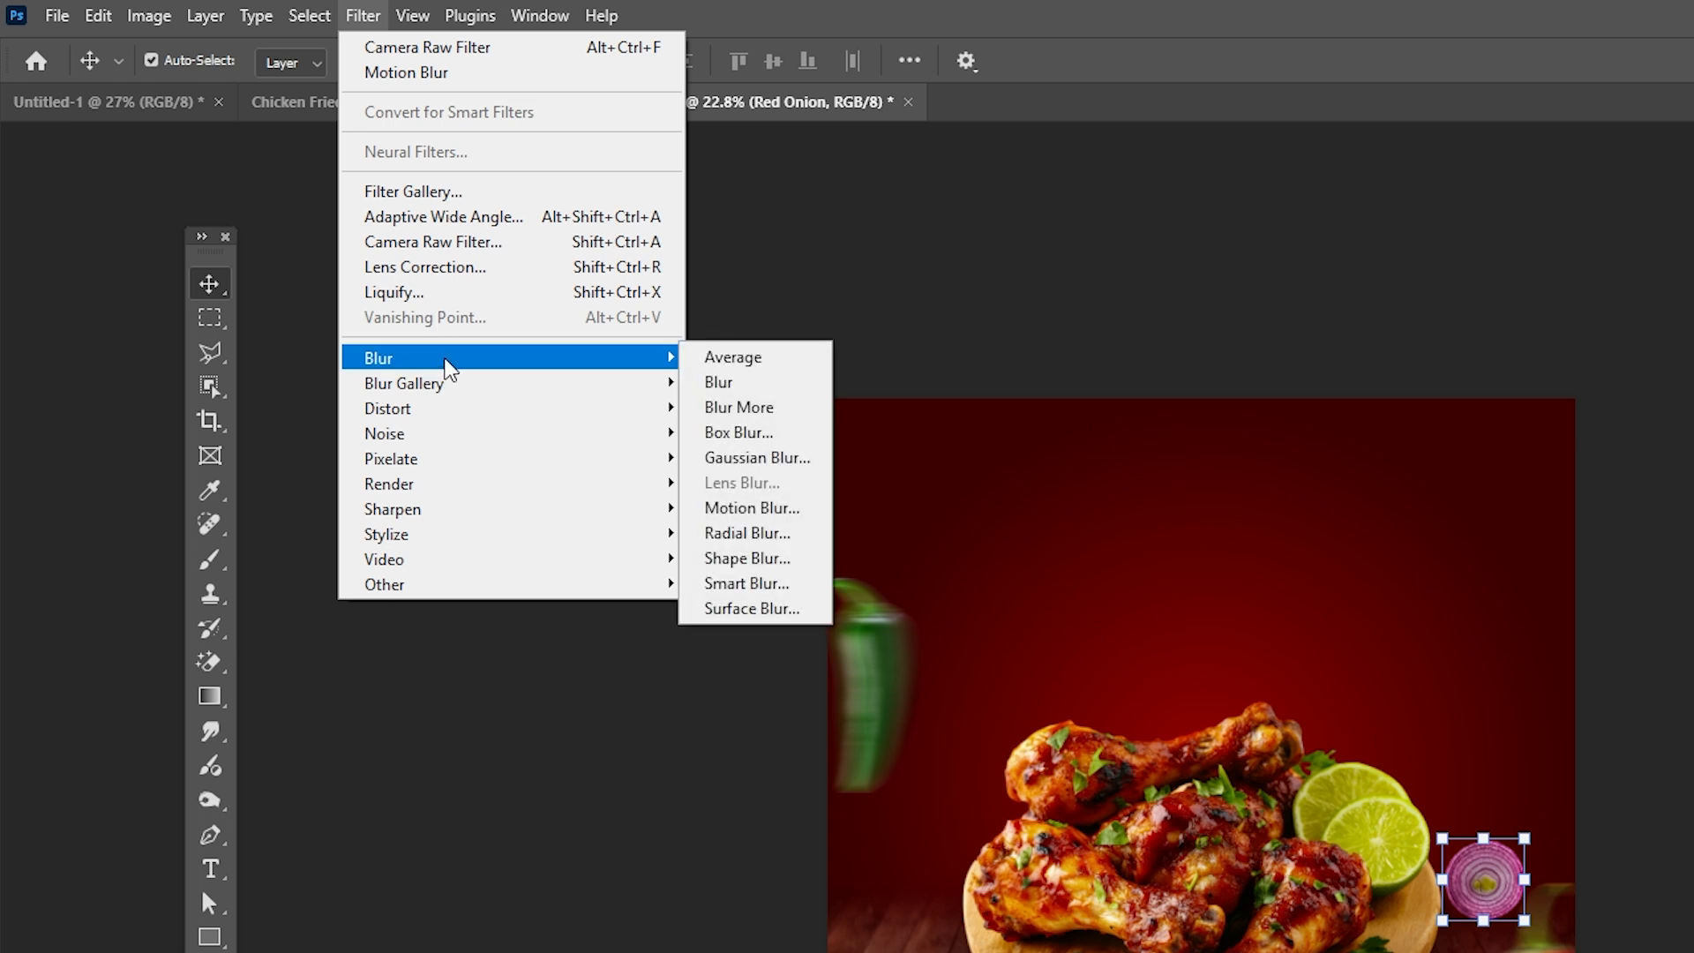
{"action": "left_click", "coordinate": [754, 507]}
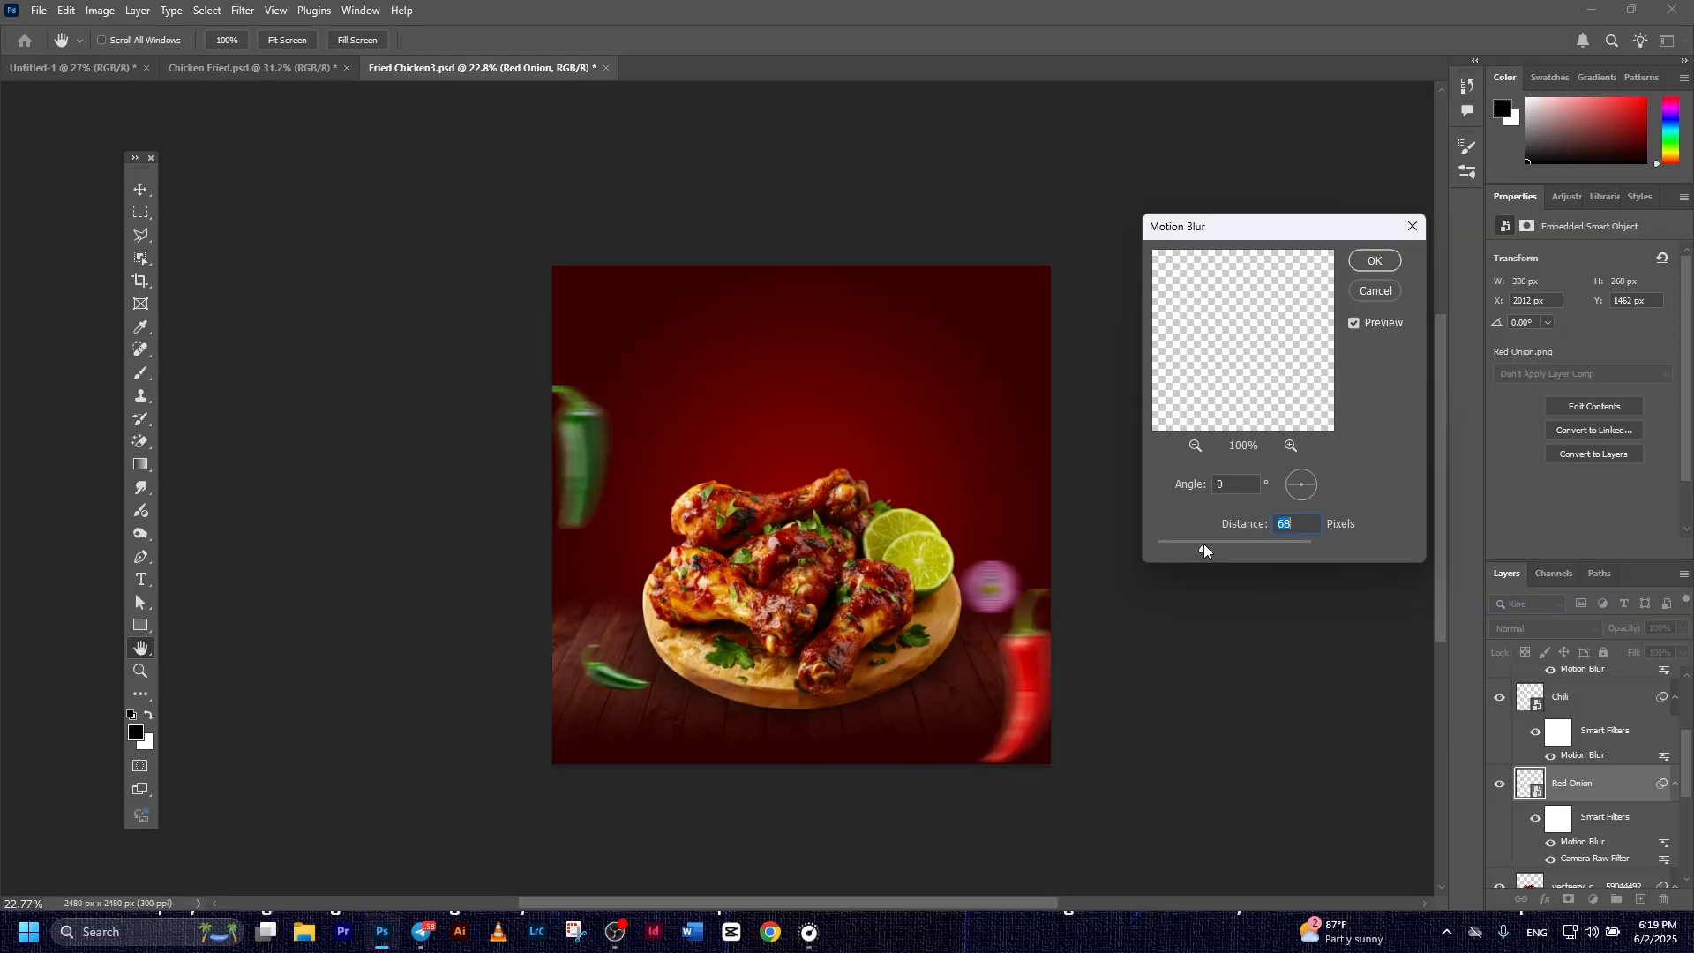
{"action": "left_click_drag", "start_coordinate": [1204, 545], "coordinate": [1194, 547]}
{"action": "left_click", "coordinate": [1195, 547]}
{"action": "left_click", "coordinate": [1373, 261]}
{"action": "key", "text": "v"}
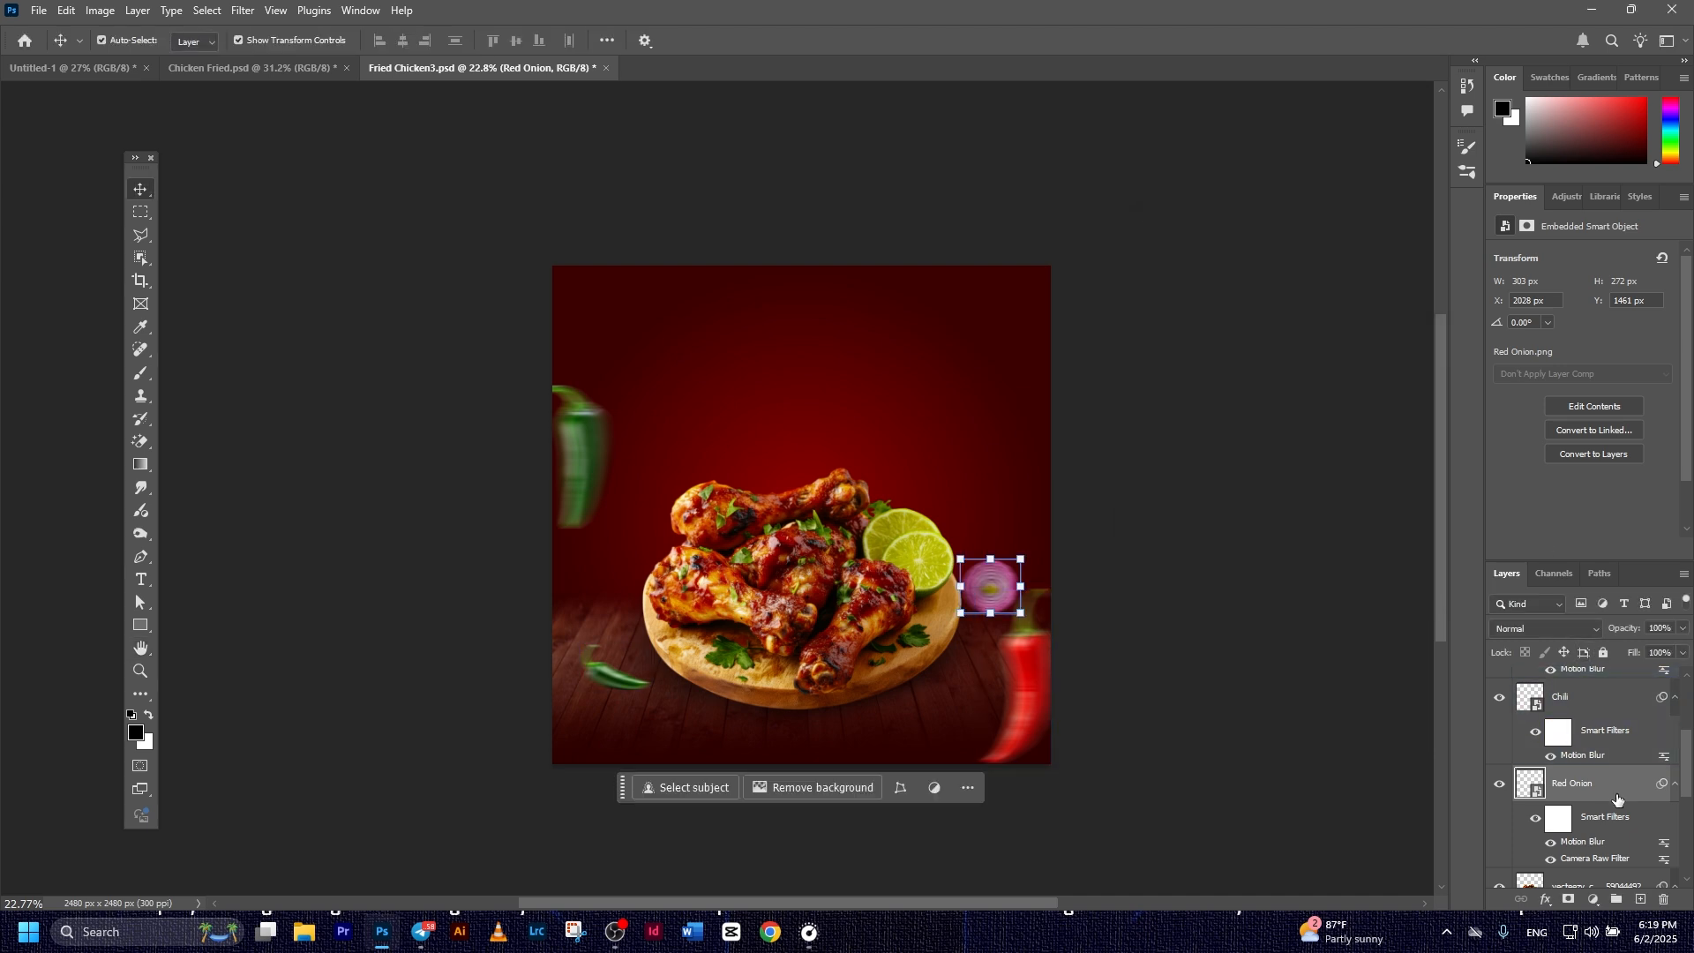
Duplicate the red onion slice and enlarge the copy to about 173.71%, placing it partly below the poster's bottom edge
{"action": "key", "text": "ctrl"}
{"action": "key", "text": "ctrl+j"}
{"action": "left_click_drag", "start_coordinate": [1001, 591], "coordinate": [843, 565]}
{"action": "key", "text": "ctrl+t"}
{"action": "left_click_drag", "start_coordinate": [797, 691], "coordinate": [806, 836]}
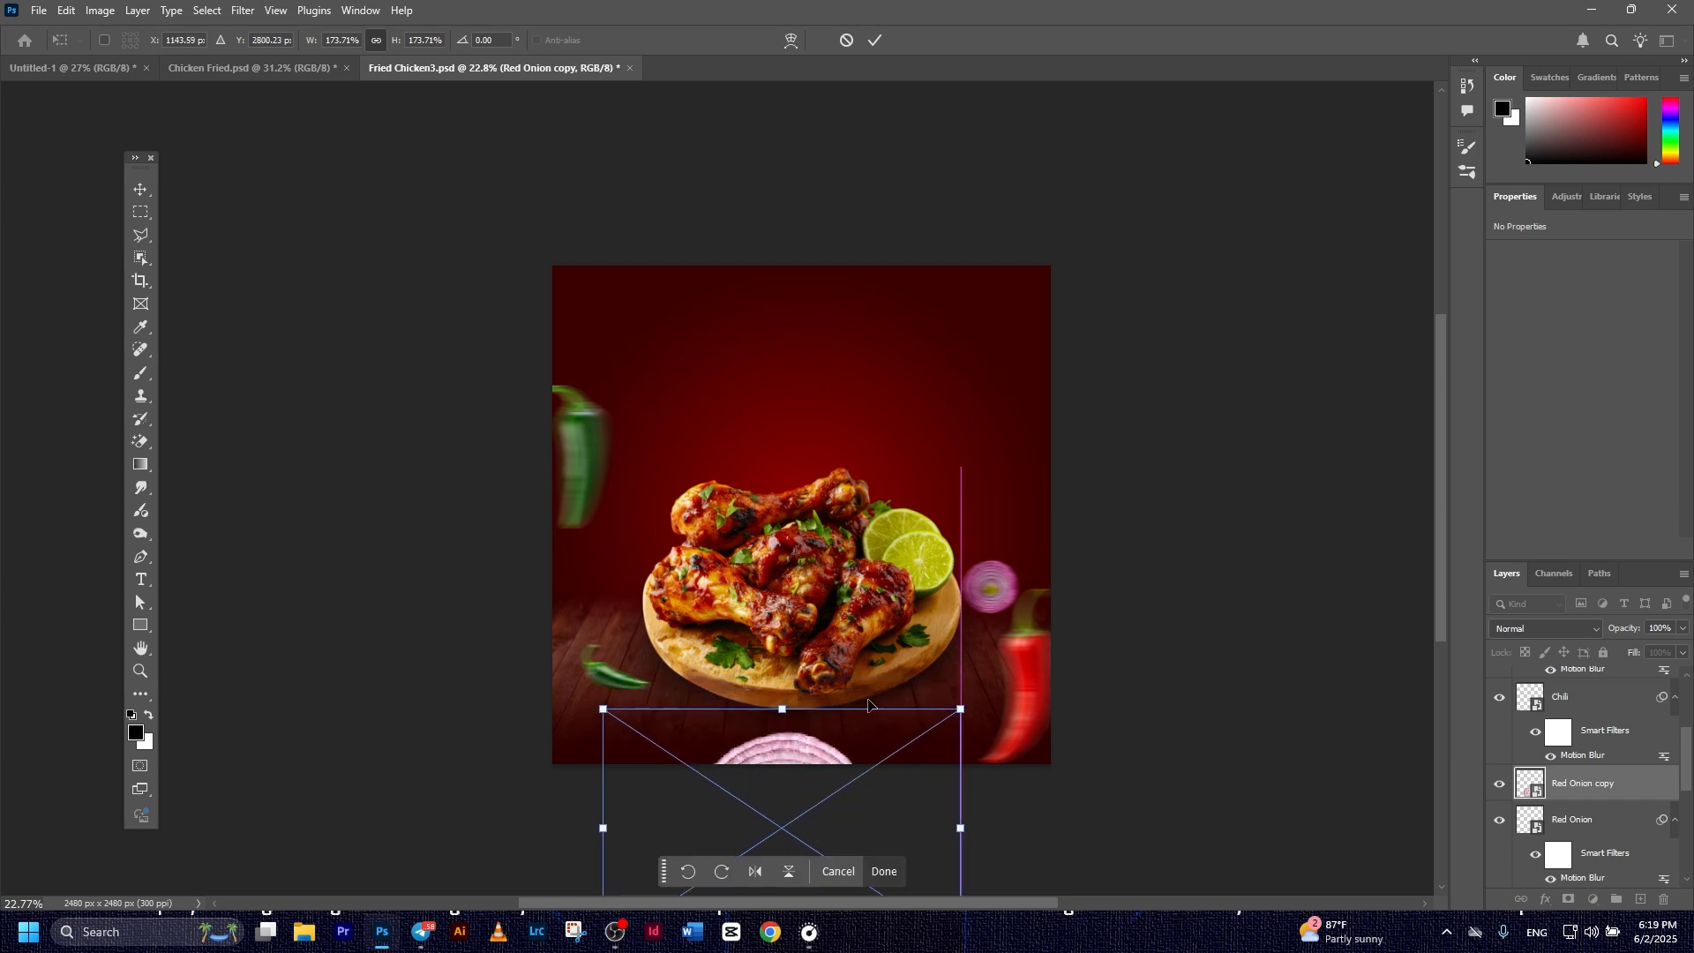
{"action": "left_click", "coordinate": [874, 39]}
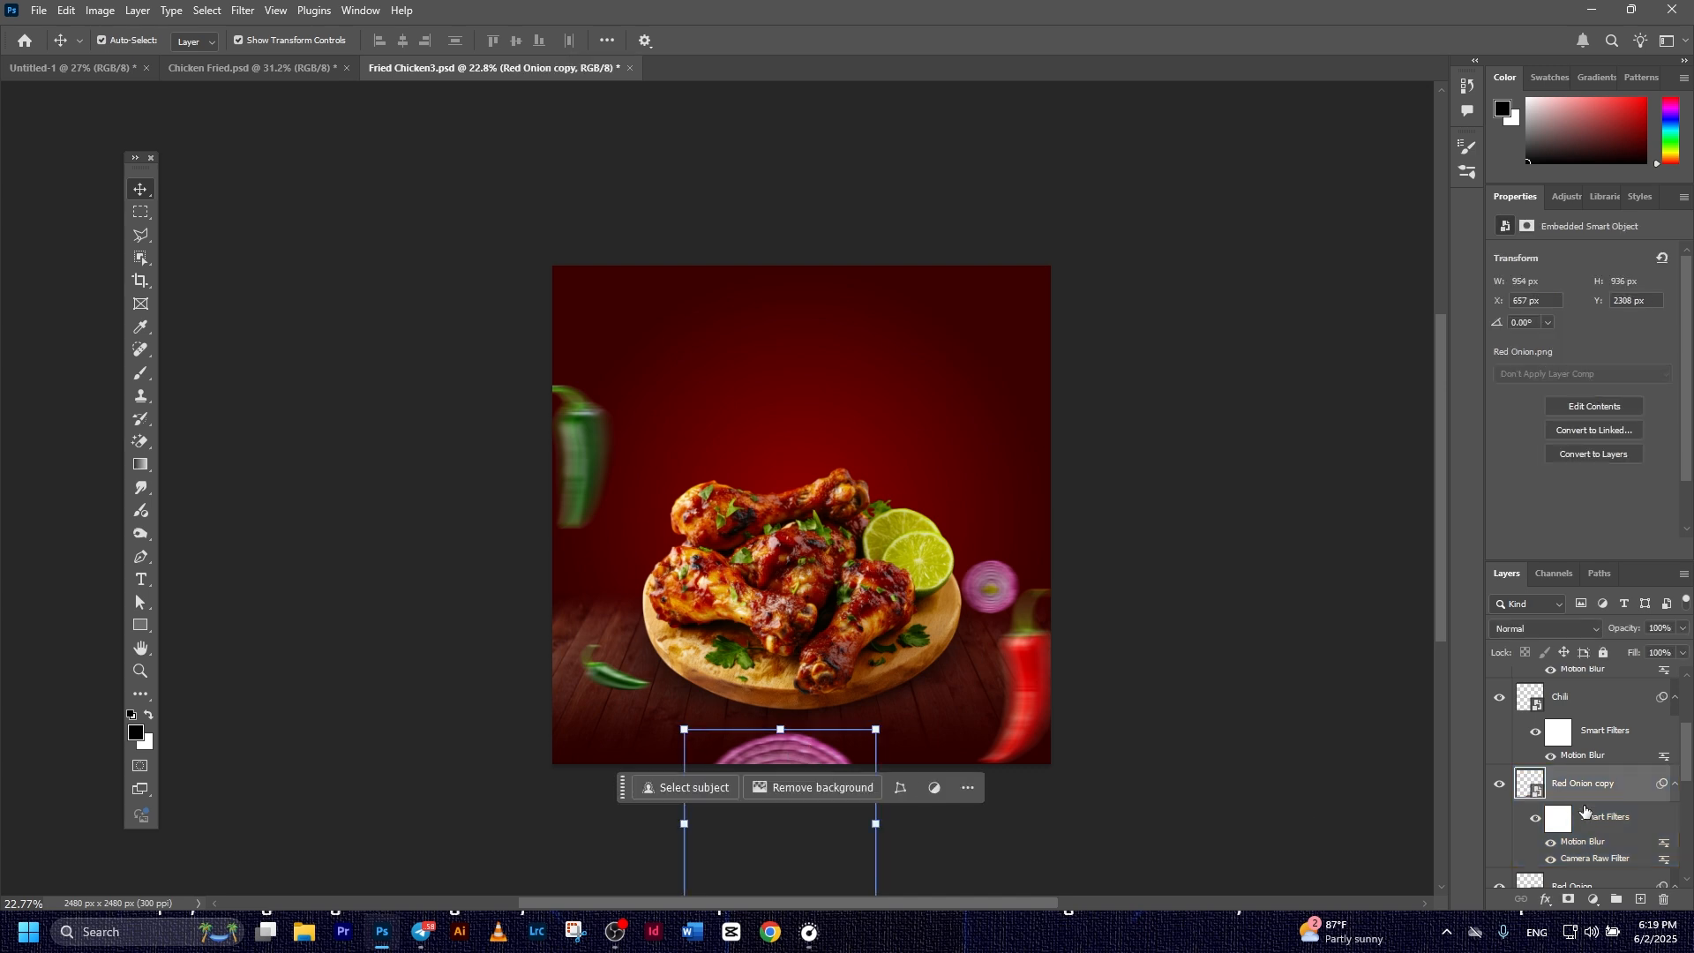
Set the Motion Blur distance of the red onion copy to 215 pixels
{"action": "double_click", "coordinate": [1583, 849]}
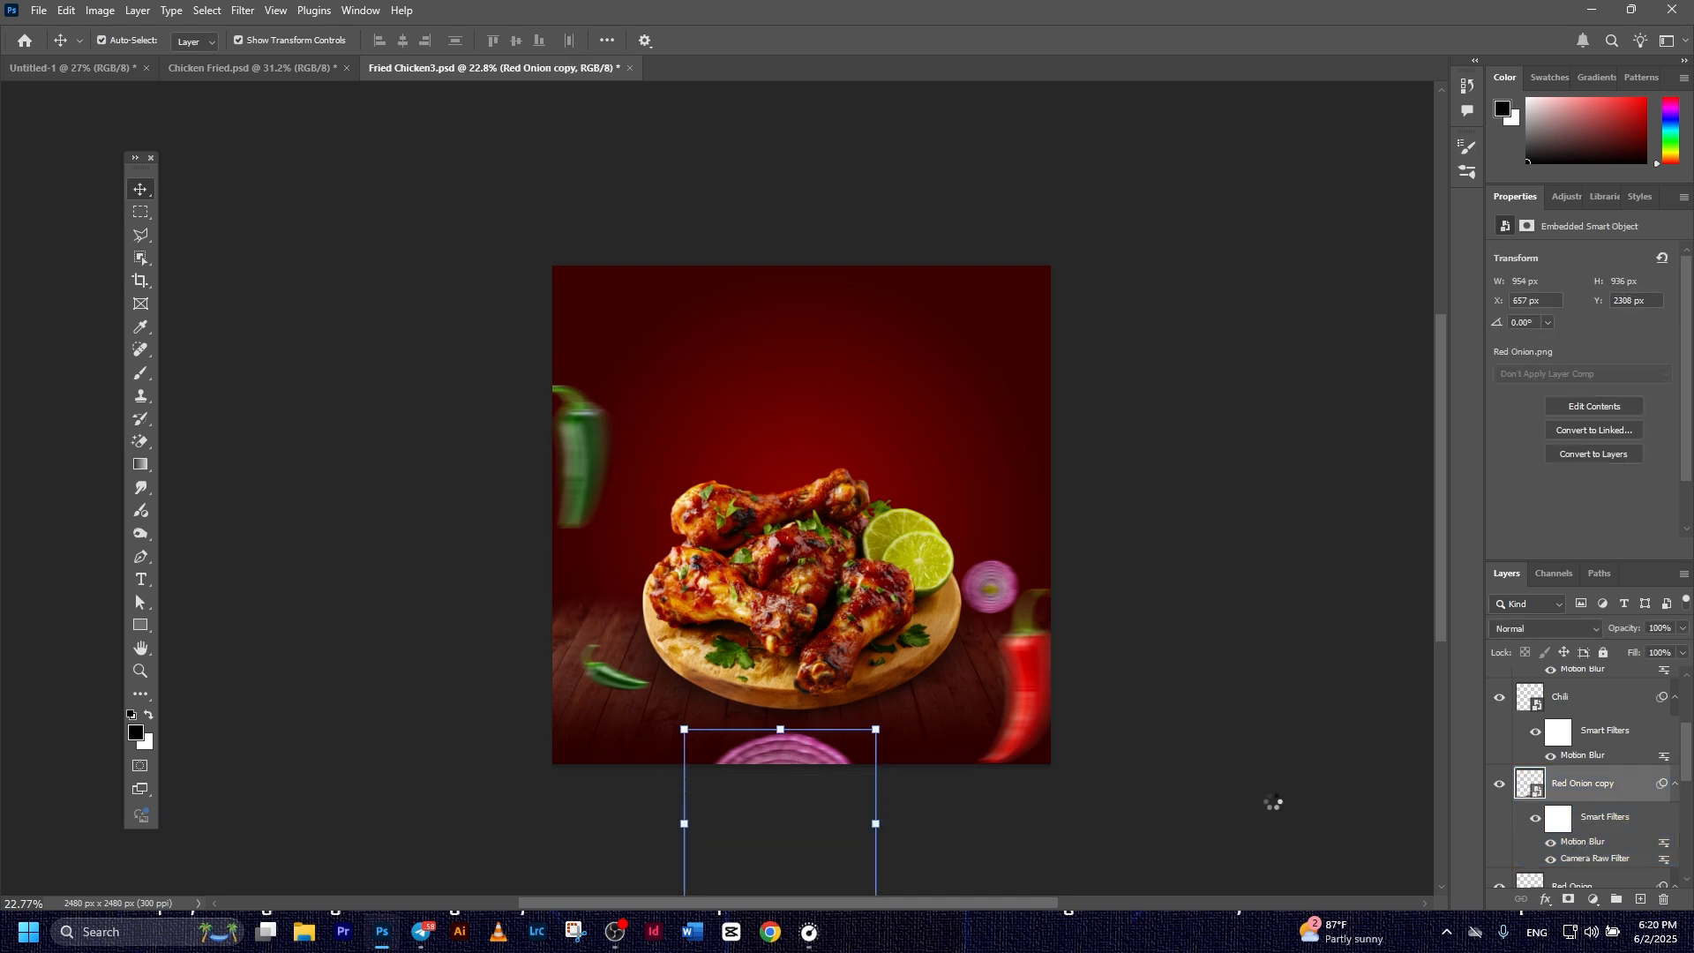
{"action": "left_click_drag", "start_coordinate": [1209, 542], "coordinate": [1236, 544]}
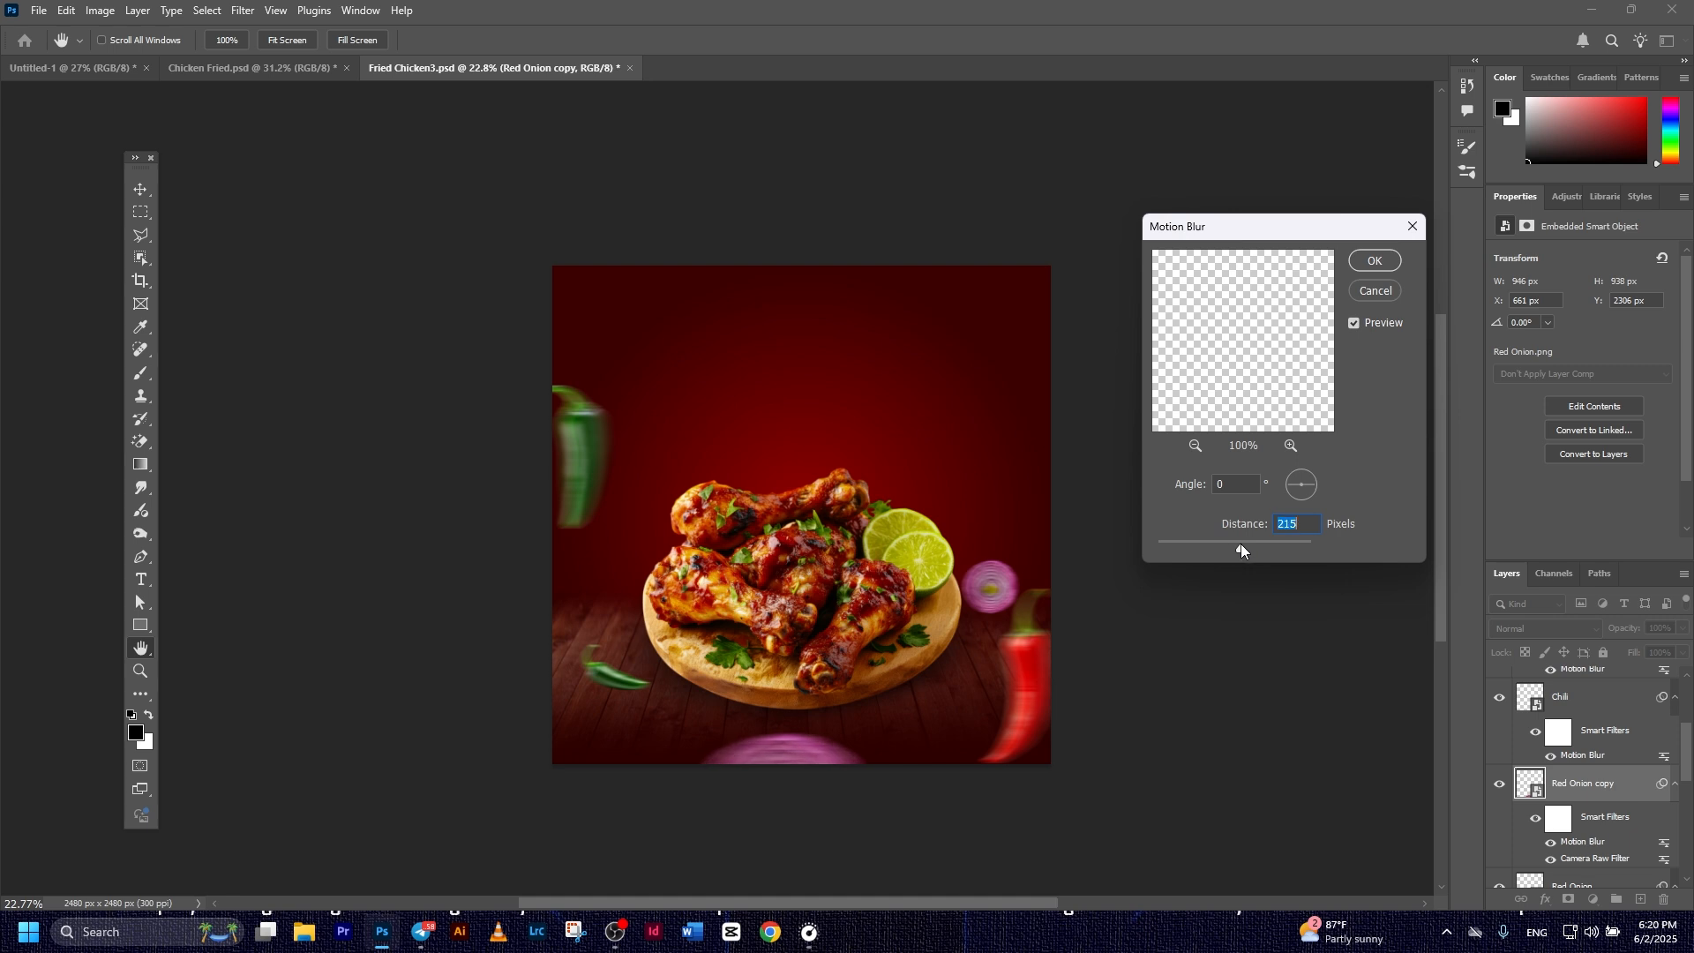
{"action": "left_click", "coordinate": [1374, 260]}
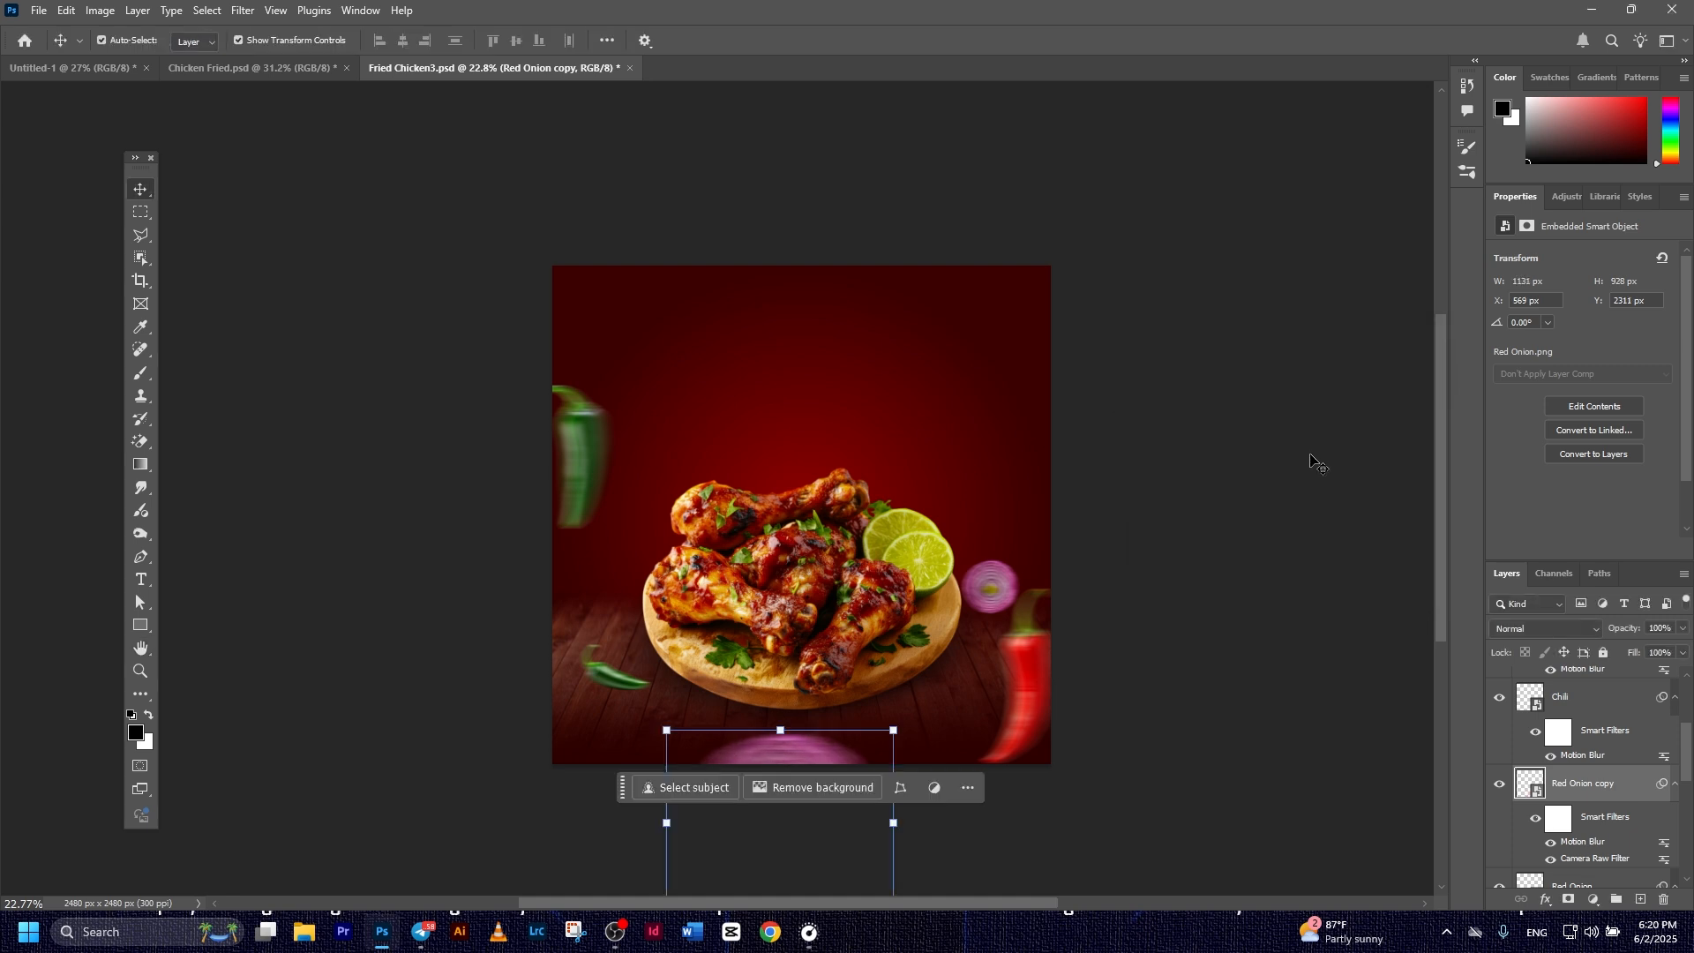
Place pngwing.com (10).png, the sparks image, as an embedded layer above the Green Chili copy layer, filling the poster
{"action": "scroll", "coordinate": [1605, 768], "scroll_direction": "up", "scroll_amount": 3}
{"action": "left_click", "coordinate": [1597, 684]}
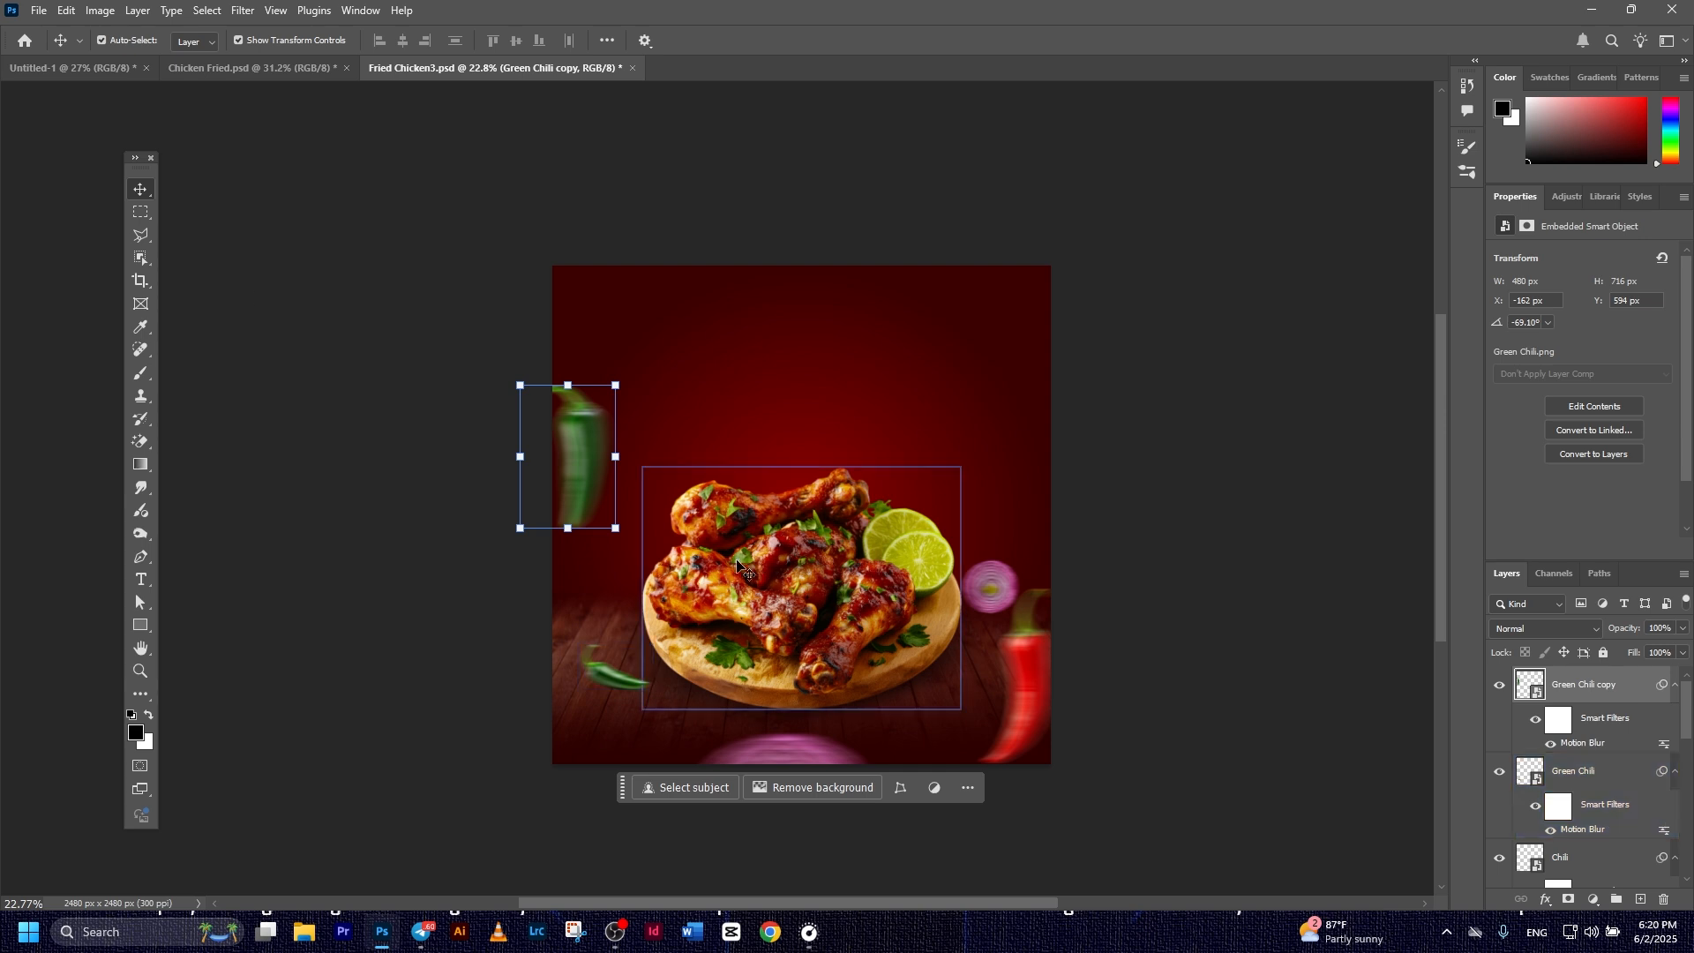
{"action": "left_click", "coordinate": [39, 10]}
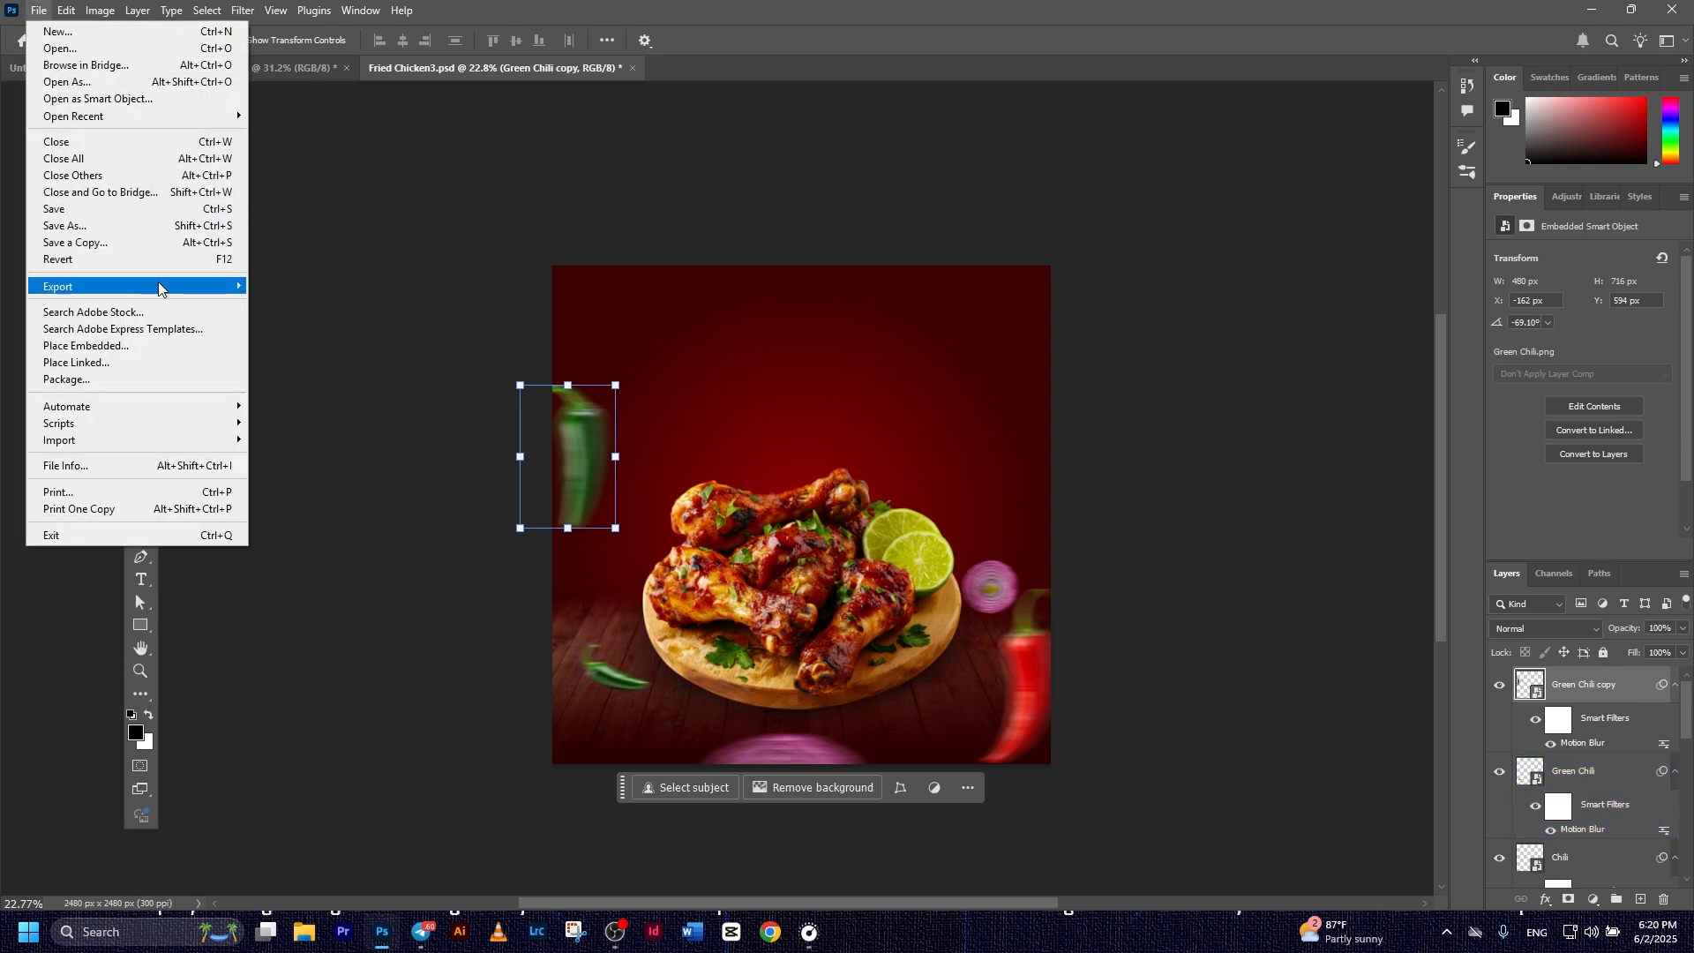
{"action": "left_click", "coordinate": [132, 341]}
{"action": "double_click", "coordinate": [694, 163]}
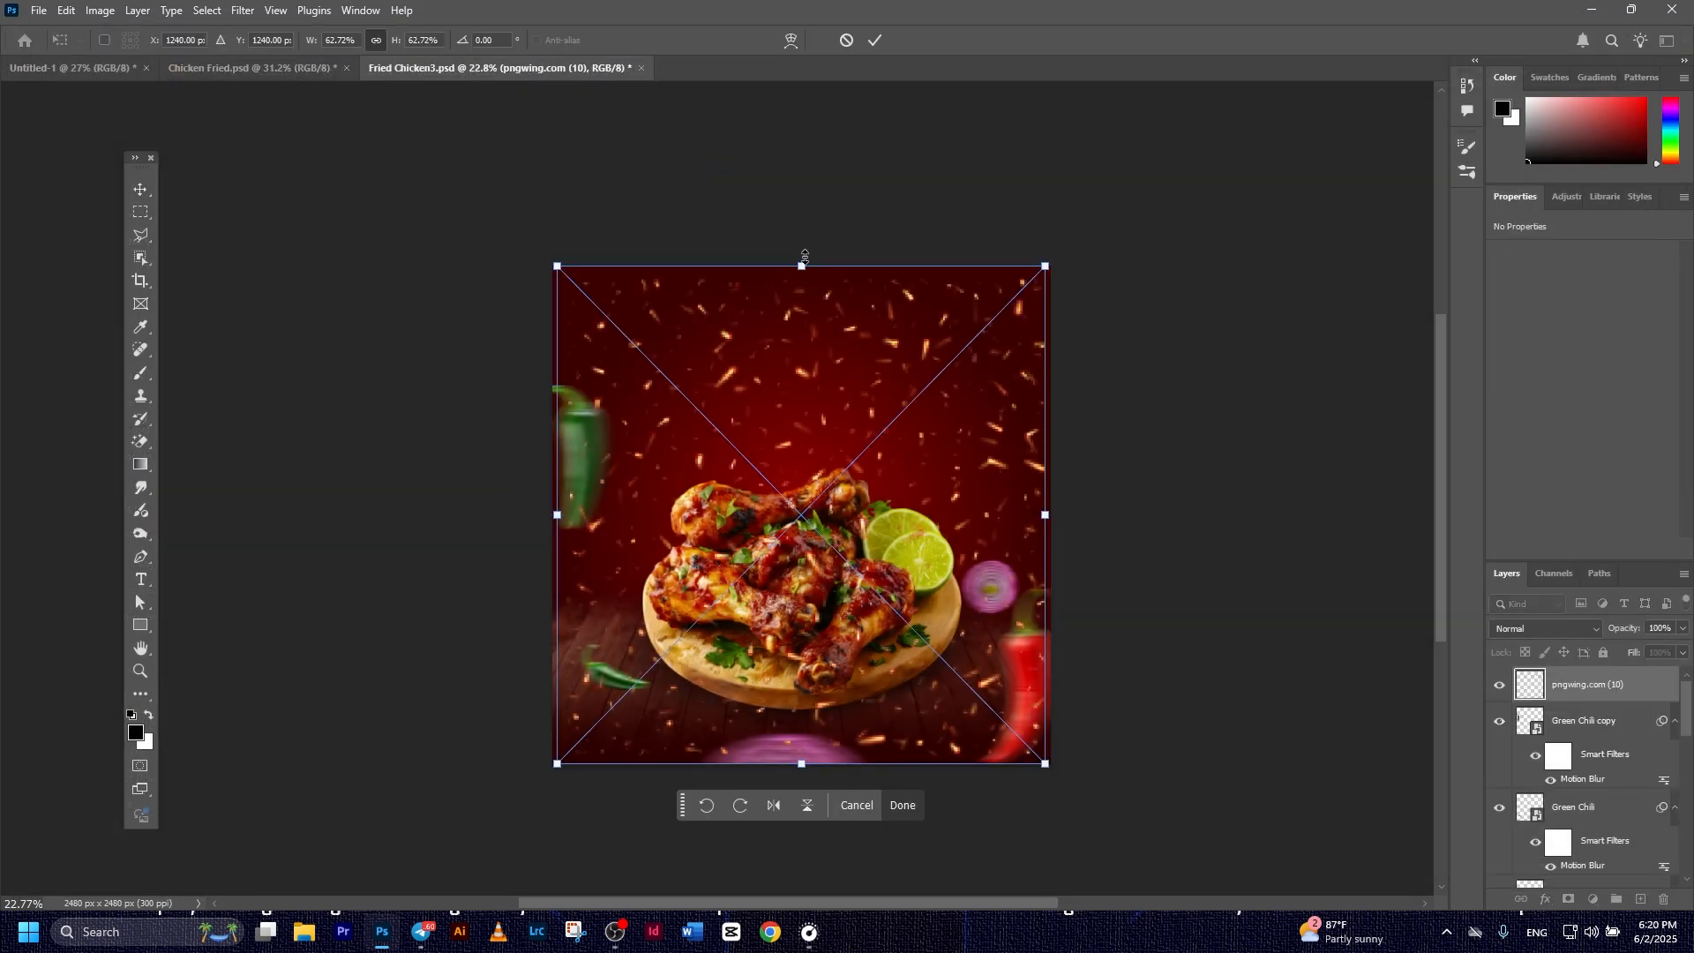
{"action": "left_click", "coordinate": [874, 40]}
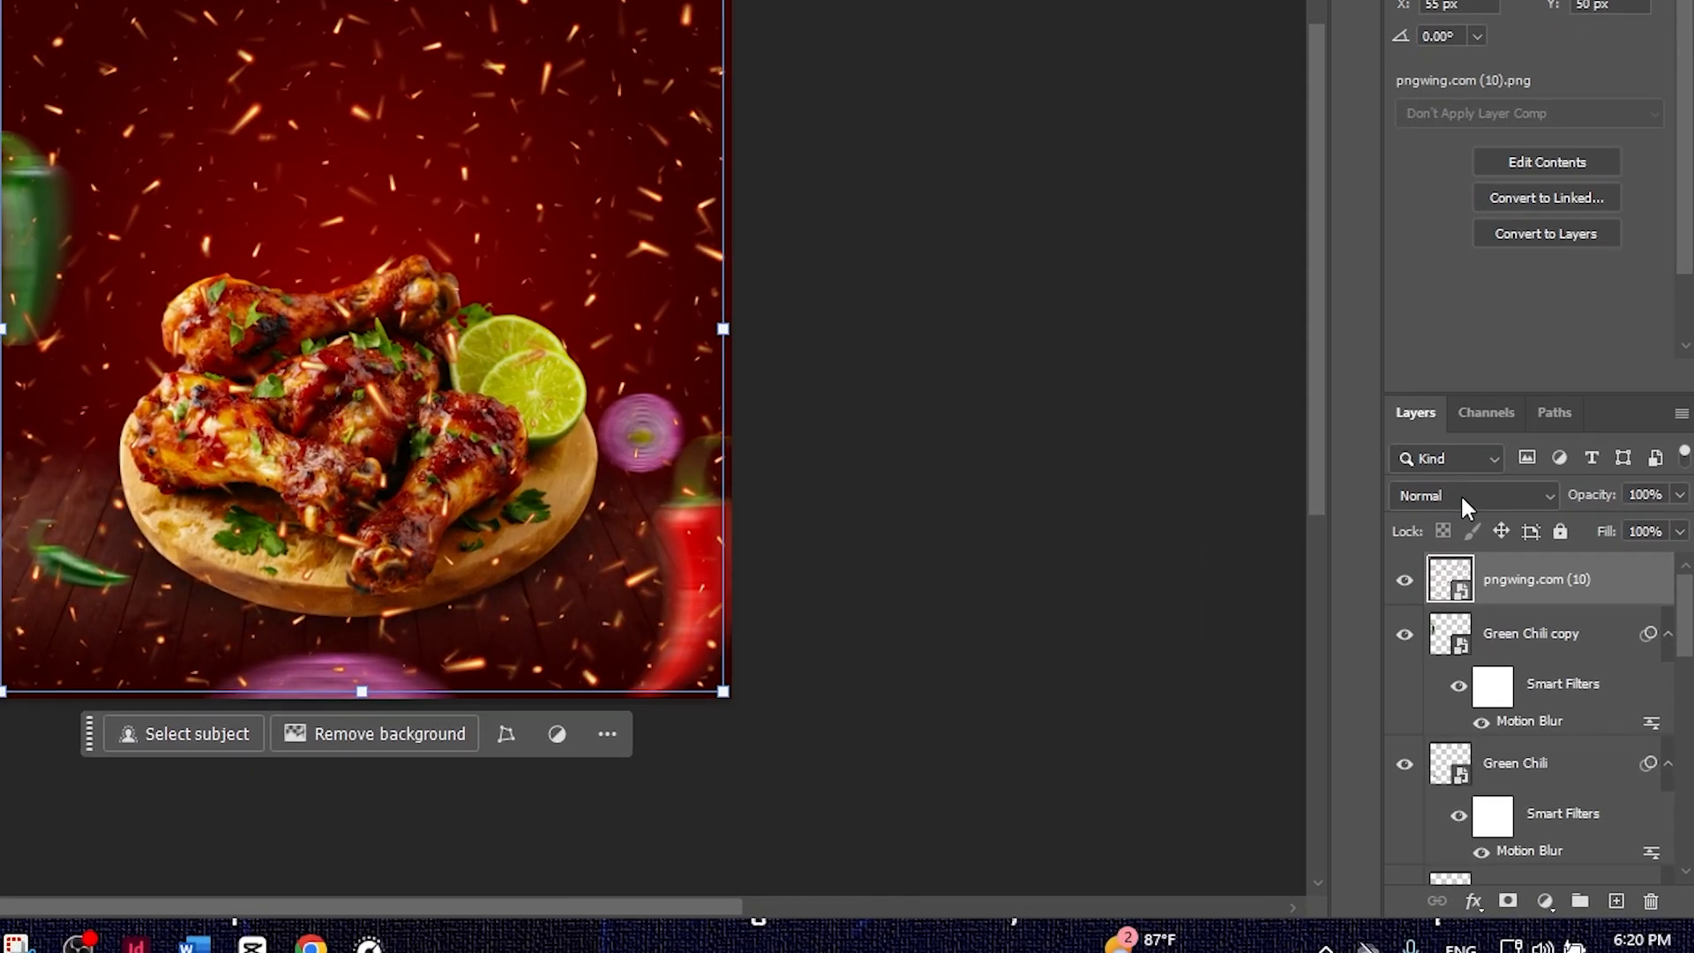
Set the sparks layer's blend mode to Overlay and its opacity to 35%
{"action": "left_click", "coordinate": [1498, 564]}
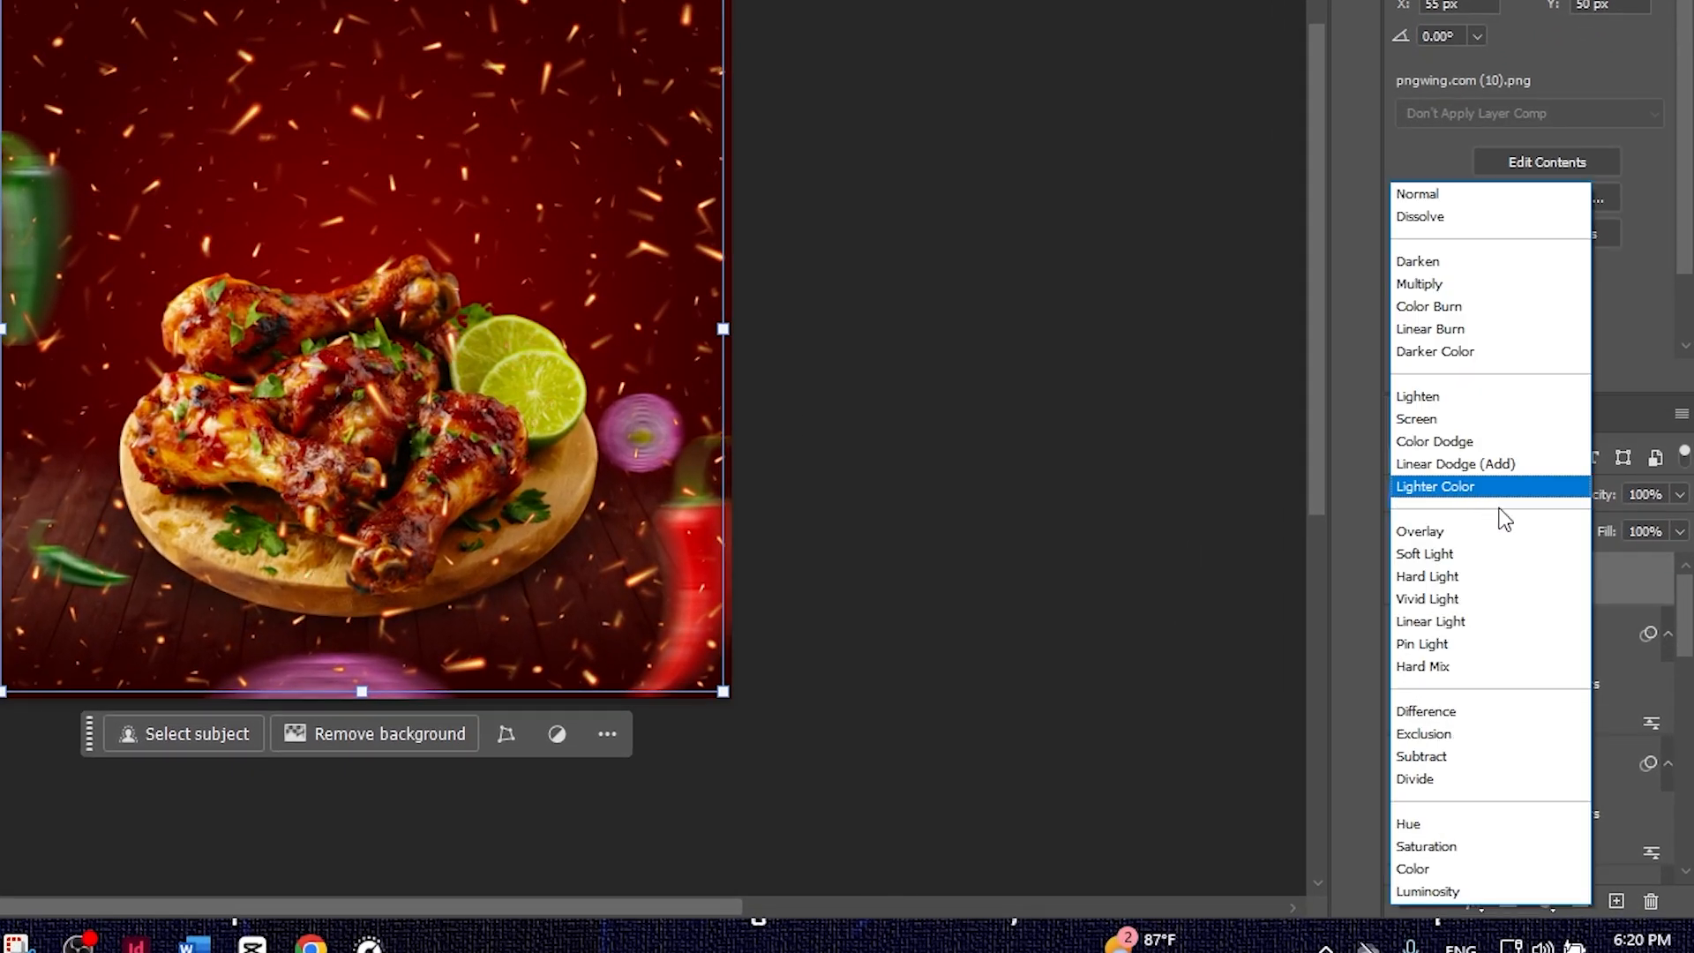
{"action": "left_click", "coordinate": [1460, 531]}
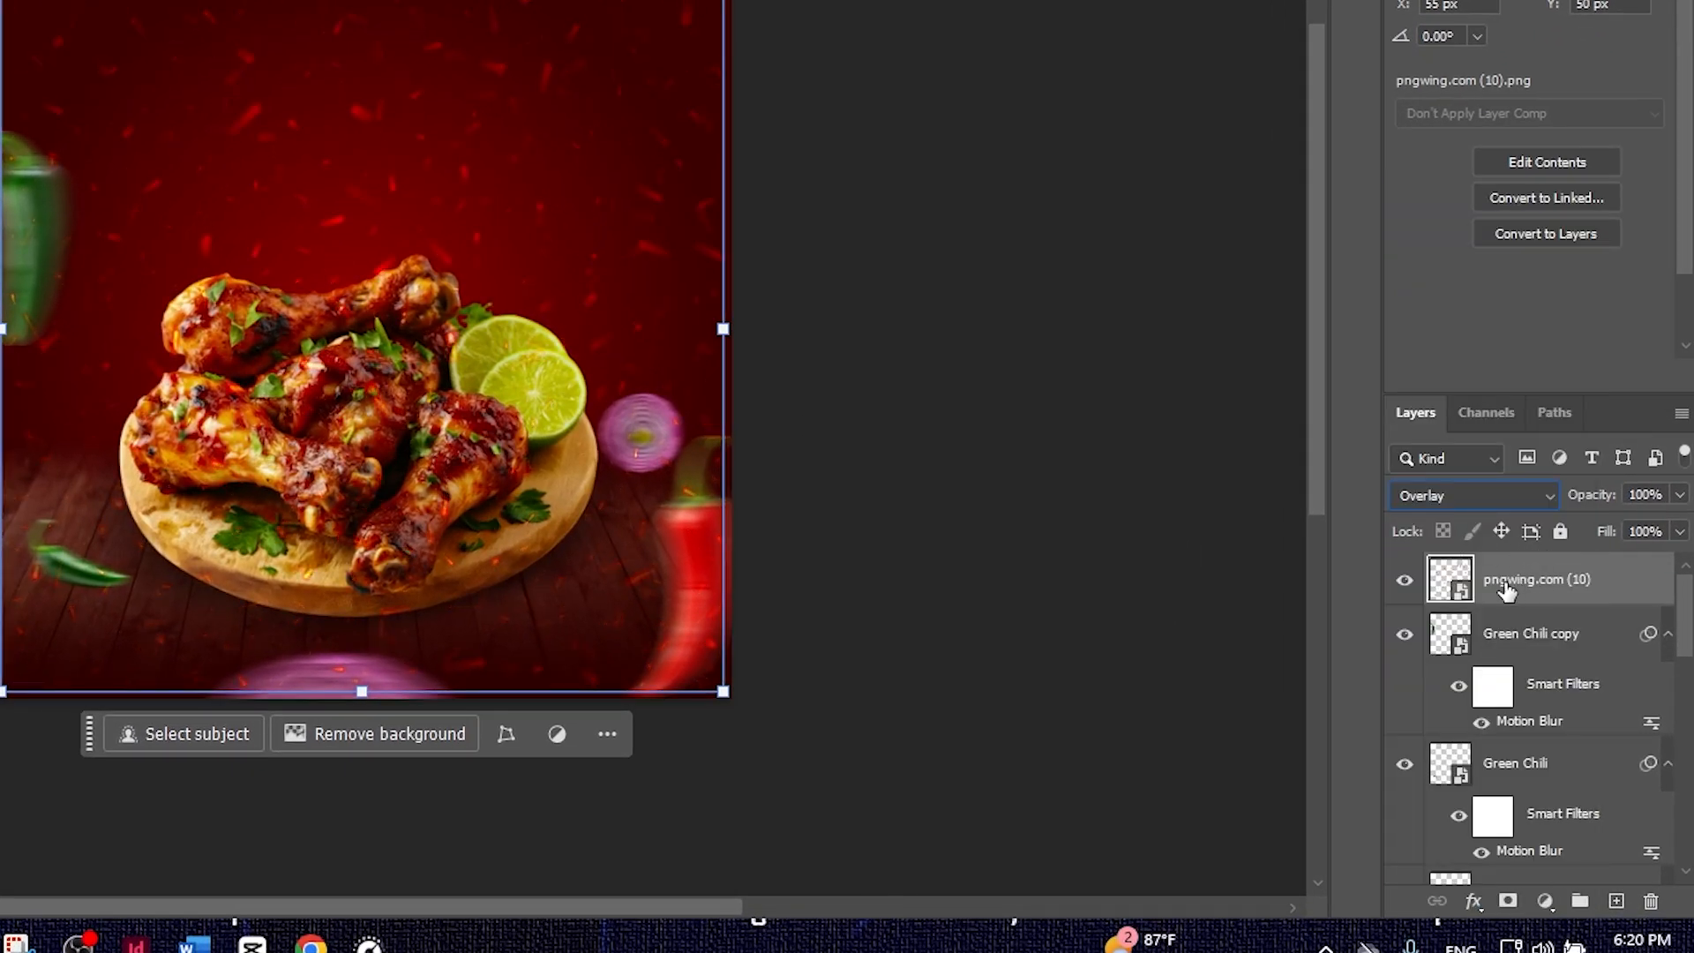
{"action": "left_click", "coordinate": [1679, 495]}
{"action": "left_click_drag", "start_coordinate": [1677, 521], "coordinate": [1624, 522]}
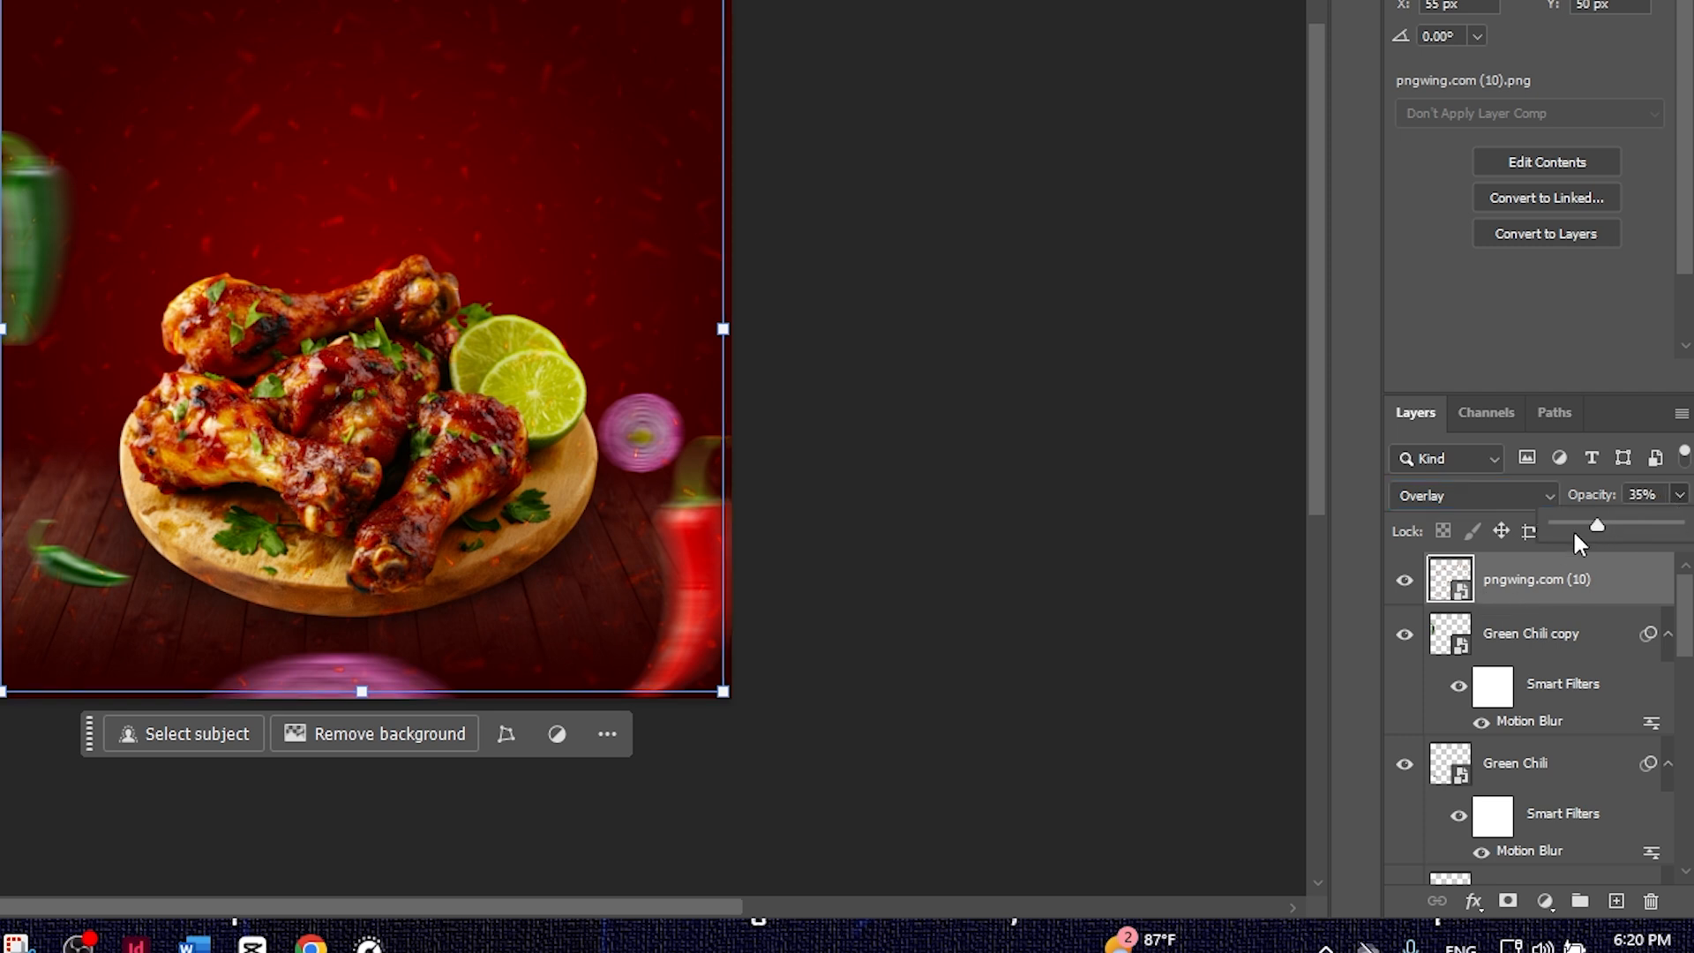
{"action": "left_click", "coordinate": [1264, 527]}
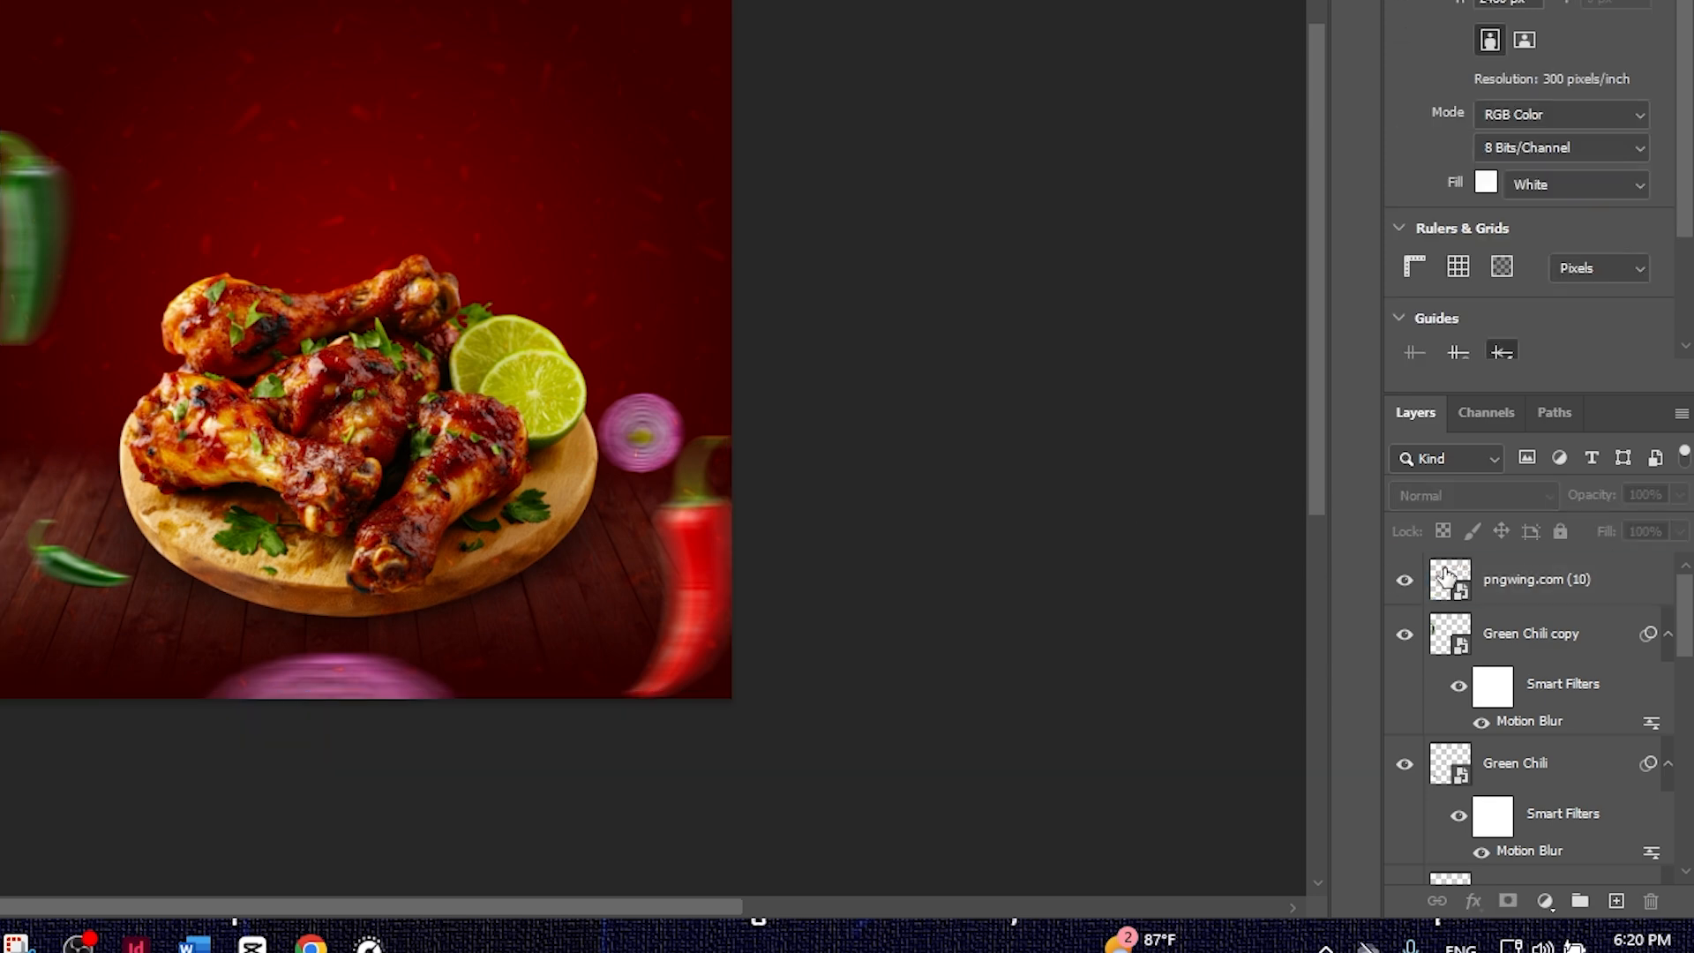
Enlarge the sparks layer to about 2706 × 2718 px, past the poster's edges, and add a layer mask to it
{"action": "left_click", "coordinate": [1553, 583]}
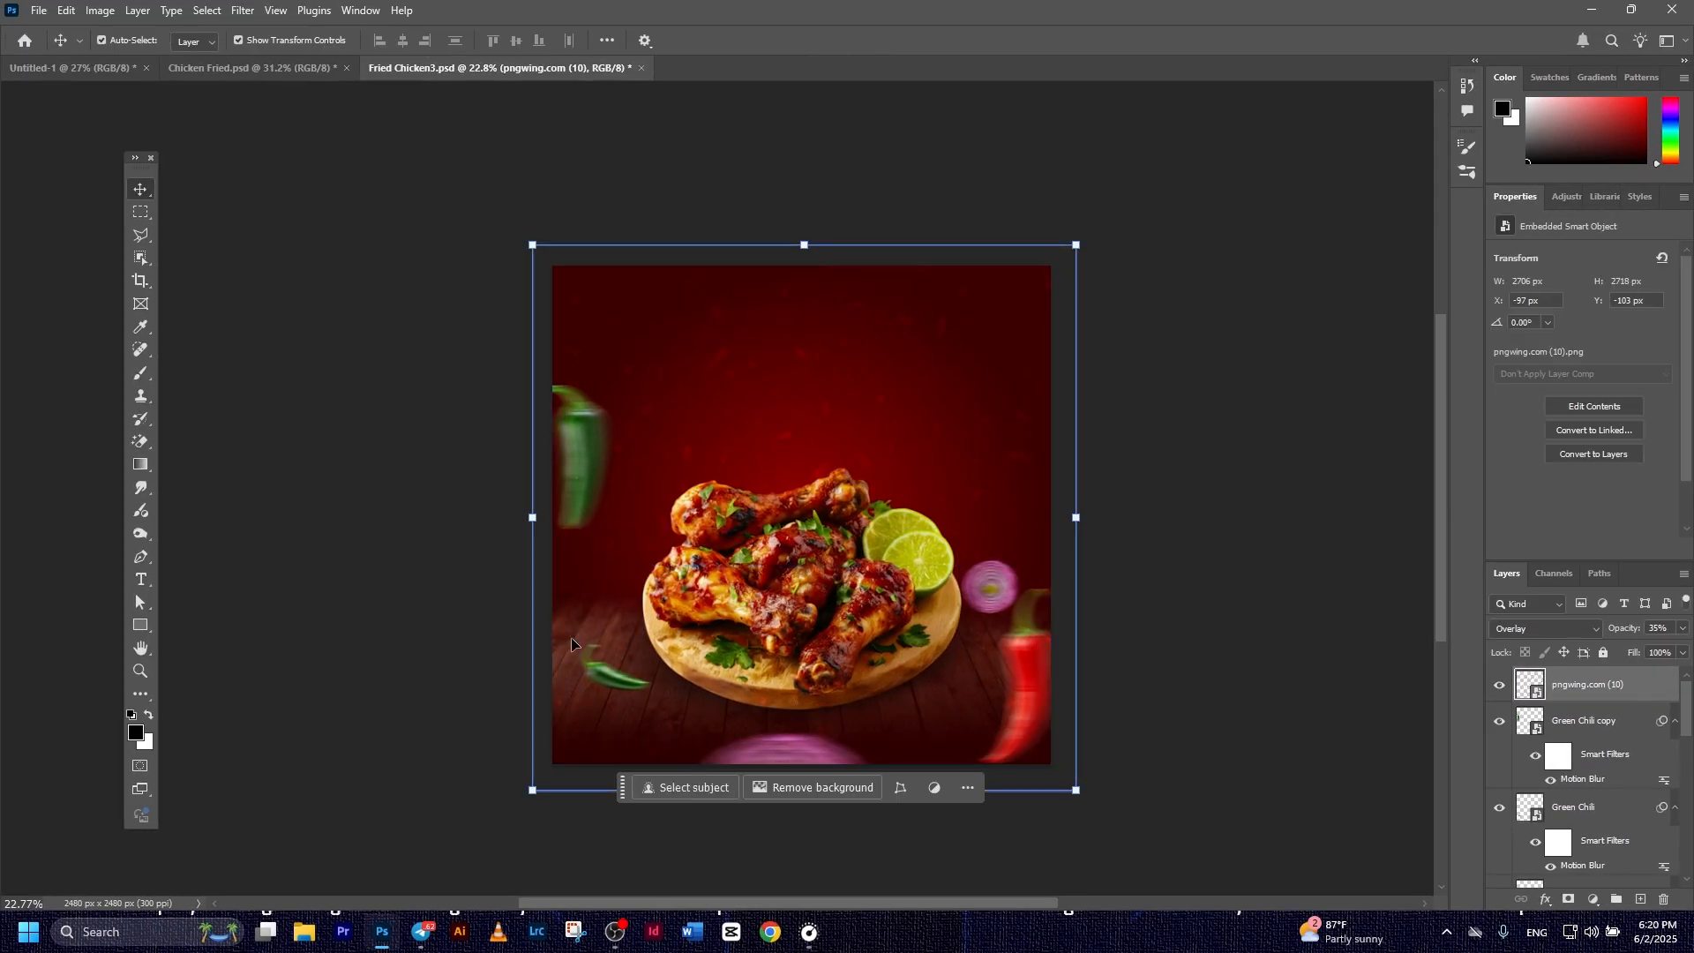
{"action": "left_click", "coordinate": [1569, 899]}
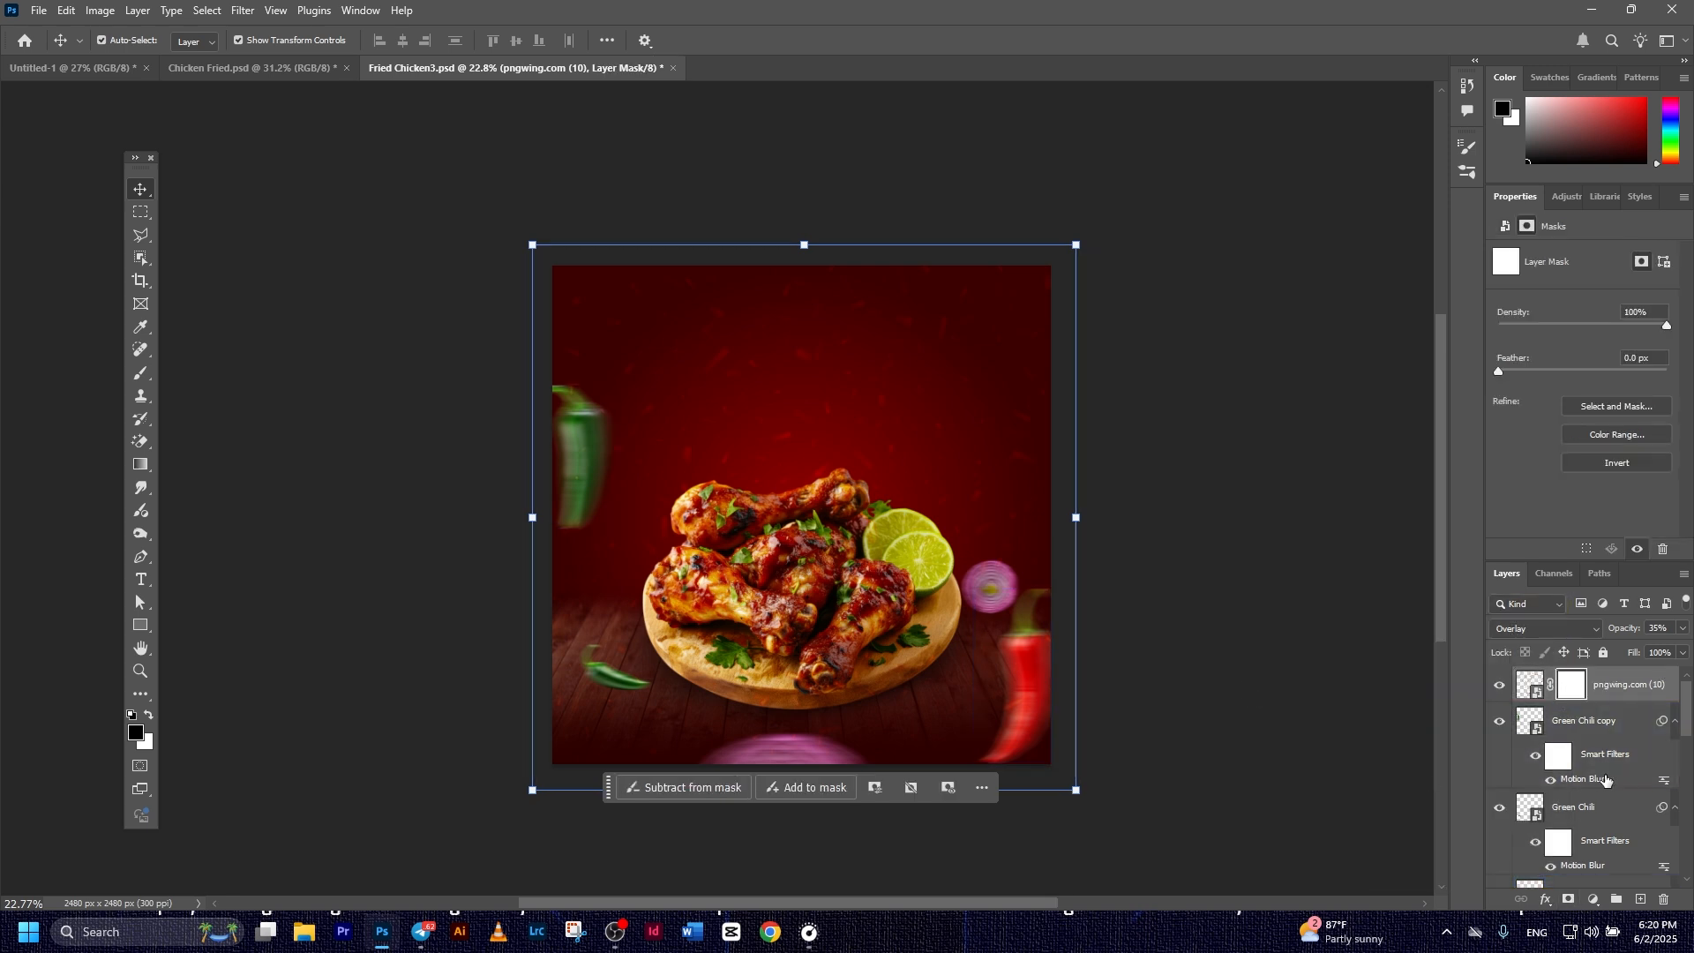
Paint black along the bottom of the sparks mask with a 908 px Soft Round brush at 45% opacity, and save the document
{"action": "left_click", "coordinate": [141, 373]}
{"action": "left_click", "coordinate": [119, 42]}
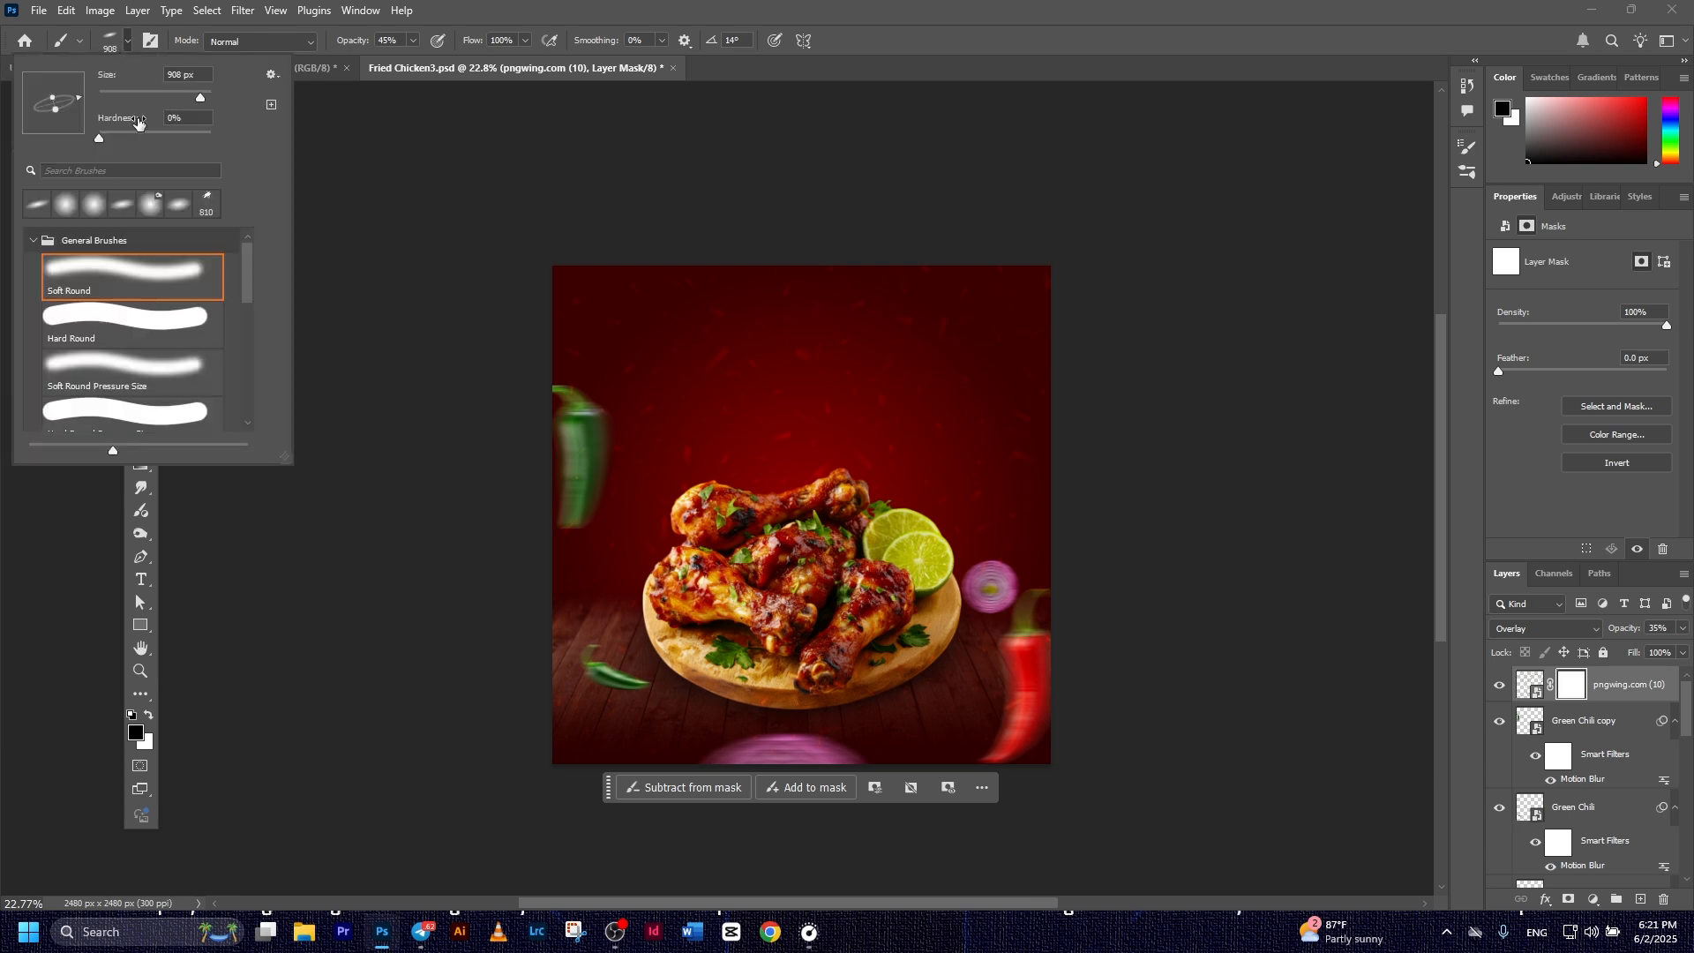
{"action": "left_click", "coordinate": [109, 291]}
{"action": "left_click", "coordinate": [135, 732]}
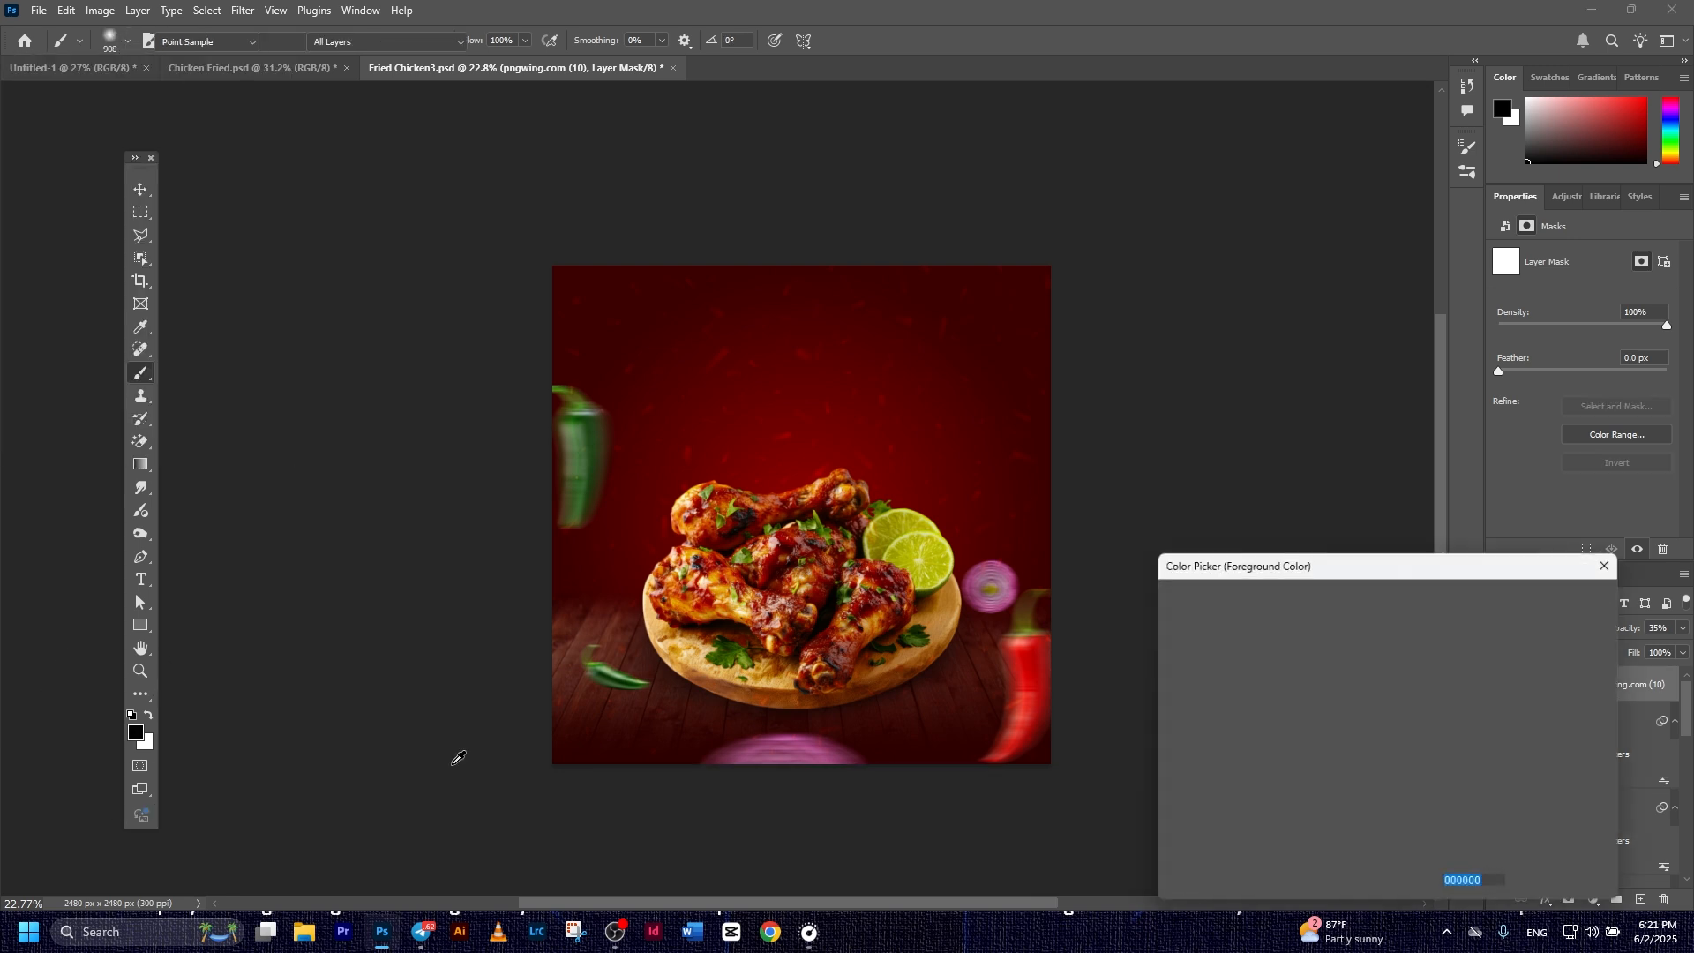
{"action": "left_click", "coordinate": [1563, 597]}
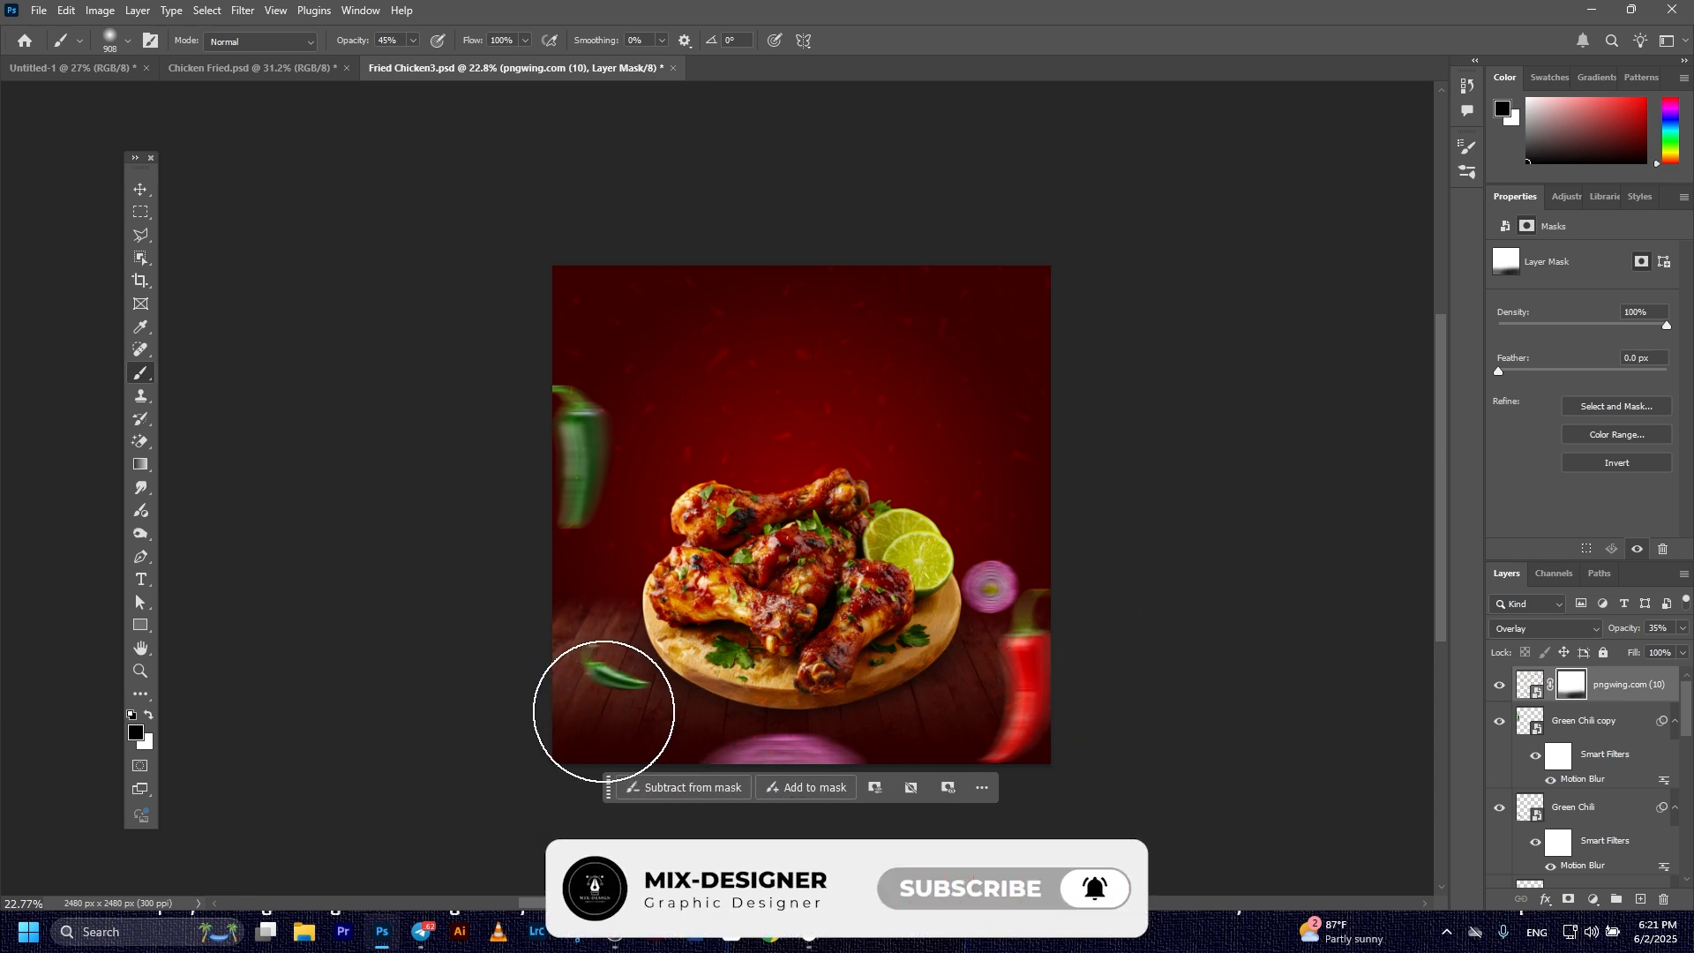
{"action": "left_click", "coordinate": [140, 189]}
{"action": "left_click", "coordinate": [362, 279]}
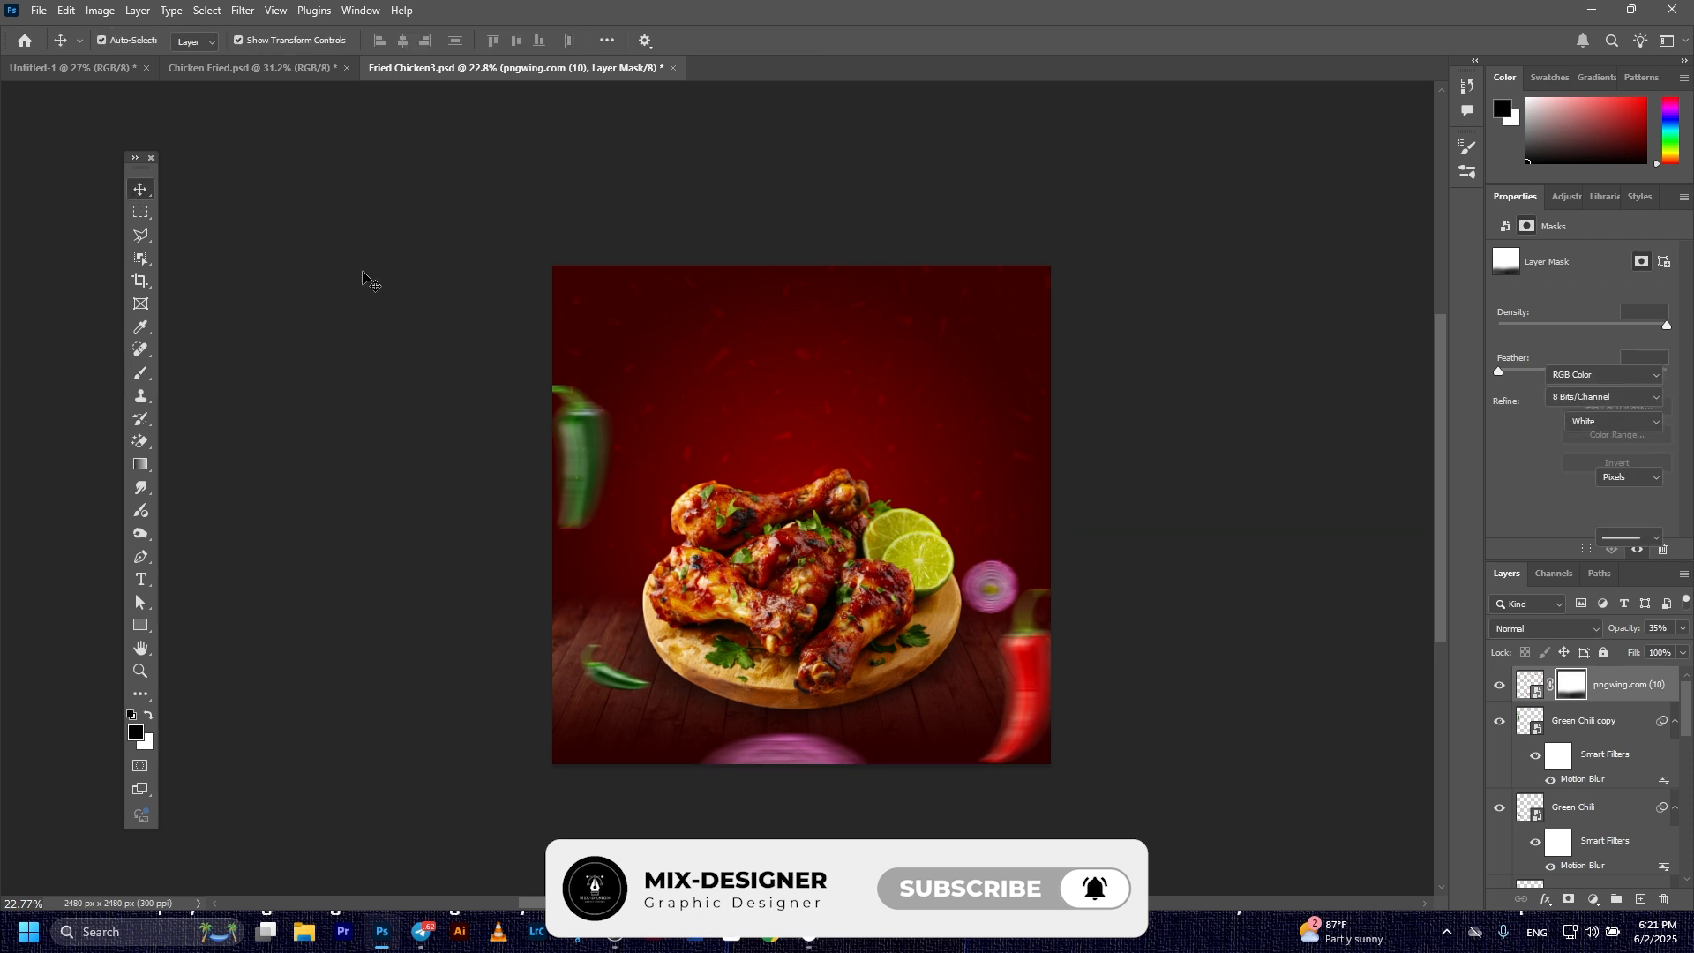
{"action": "key", "text": "ctrl+s"}
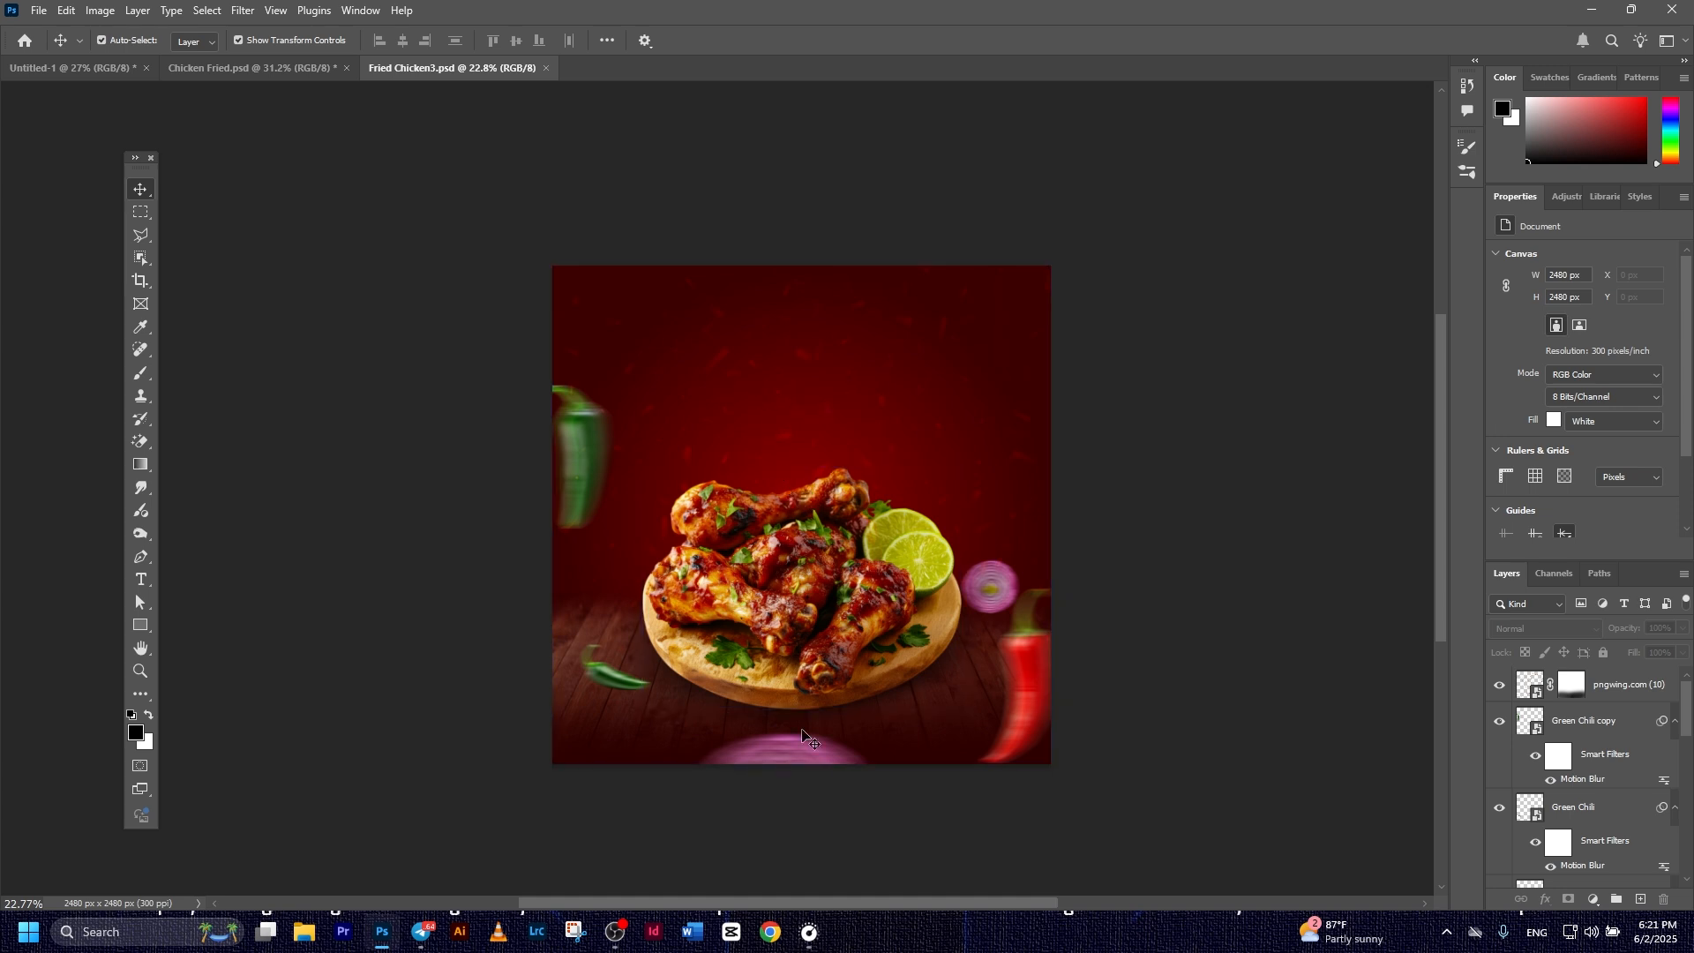
Add a horizontal text line reading "Fried Chicken" above the chicken plate and centre it by eye across the poster
{"action": "left_click", "coordinate": [140, 582]}
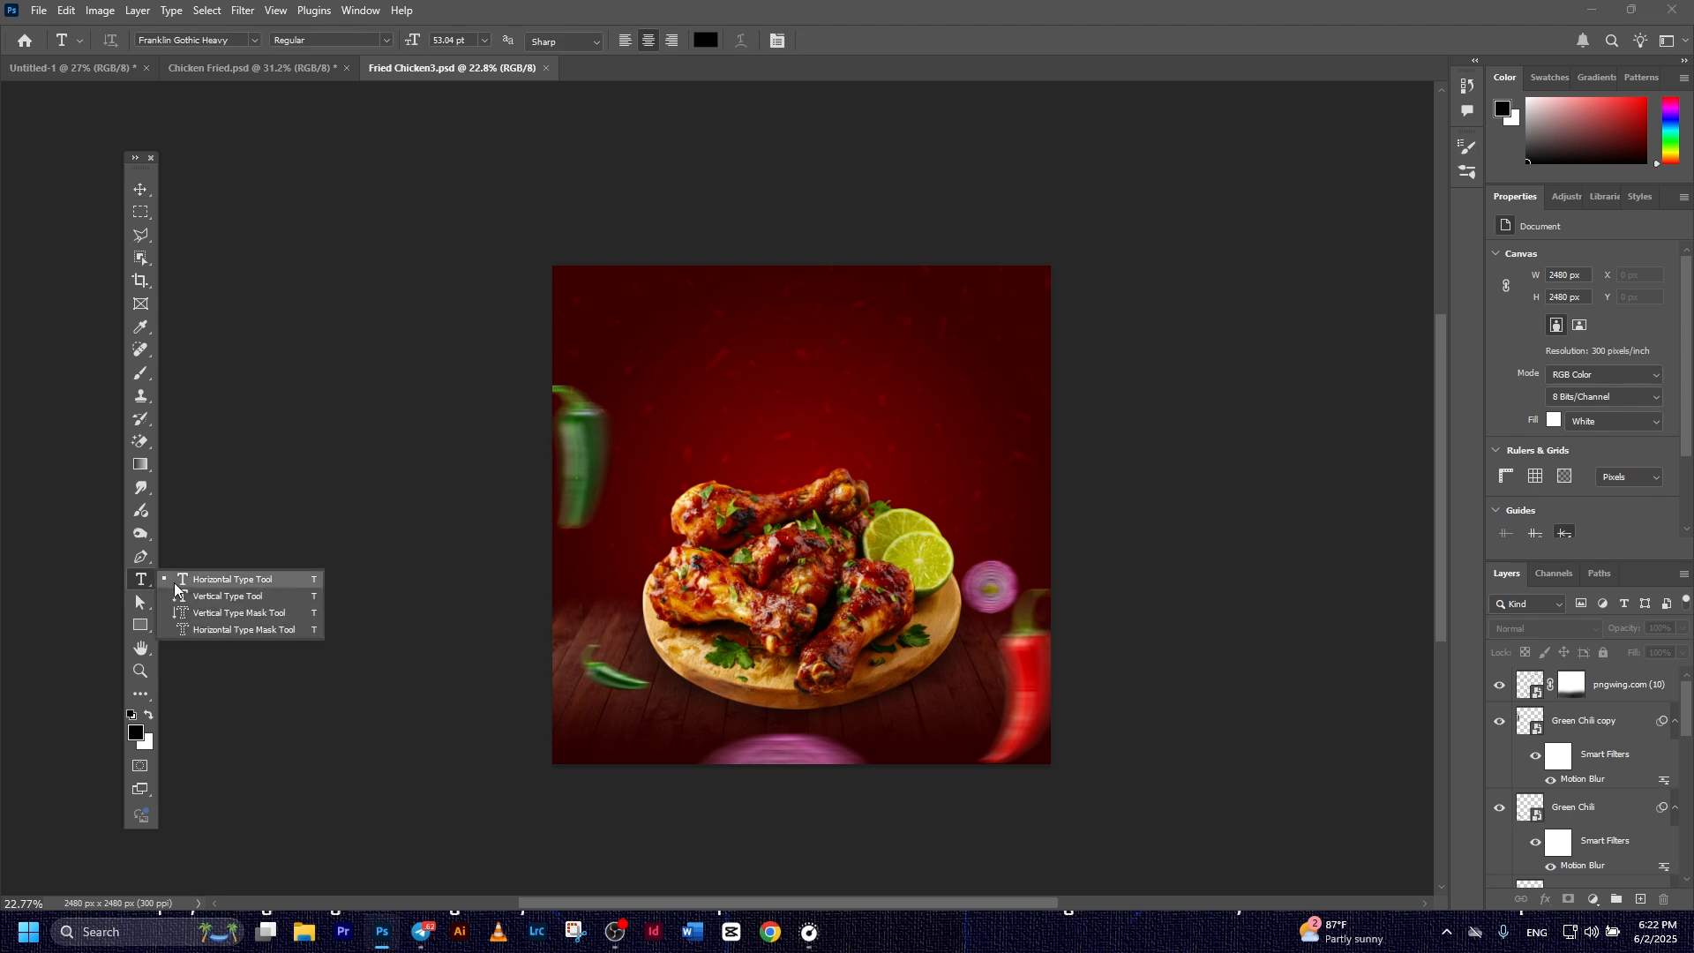
{"action": "left_click", "coordinate": [205, 582]}
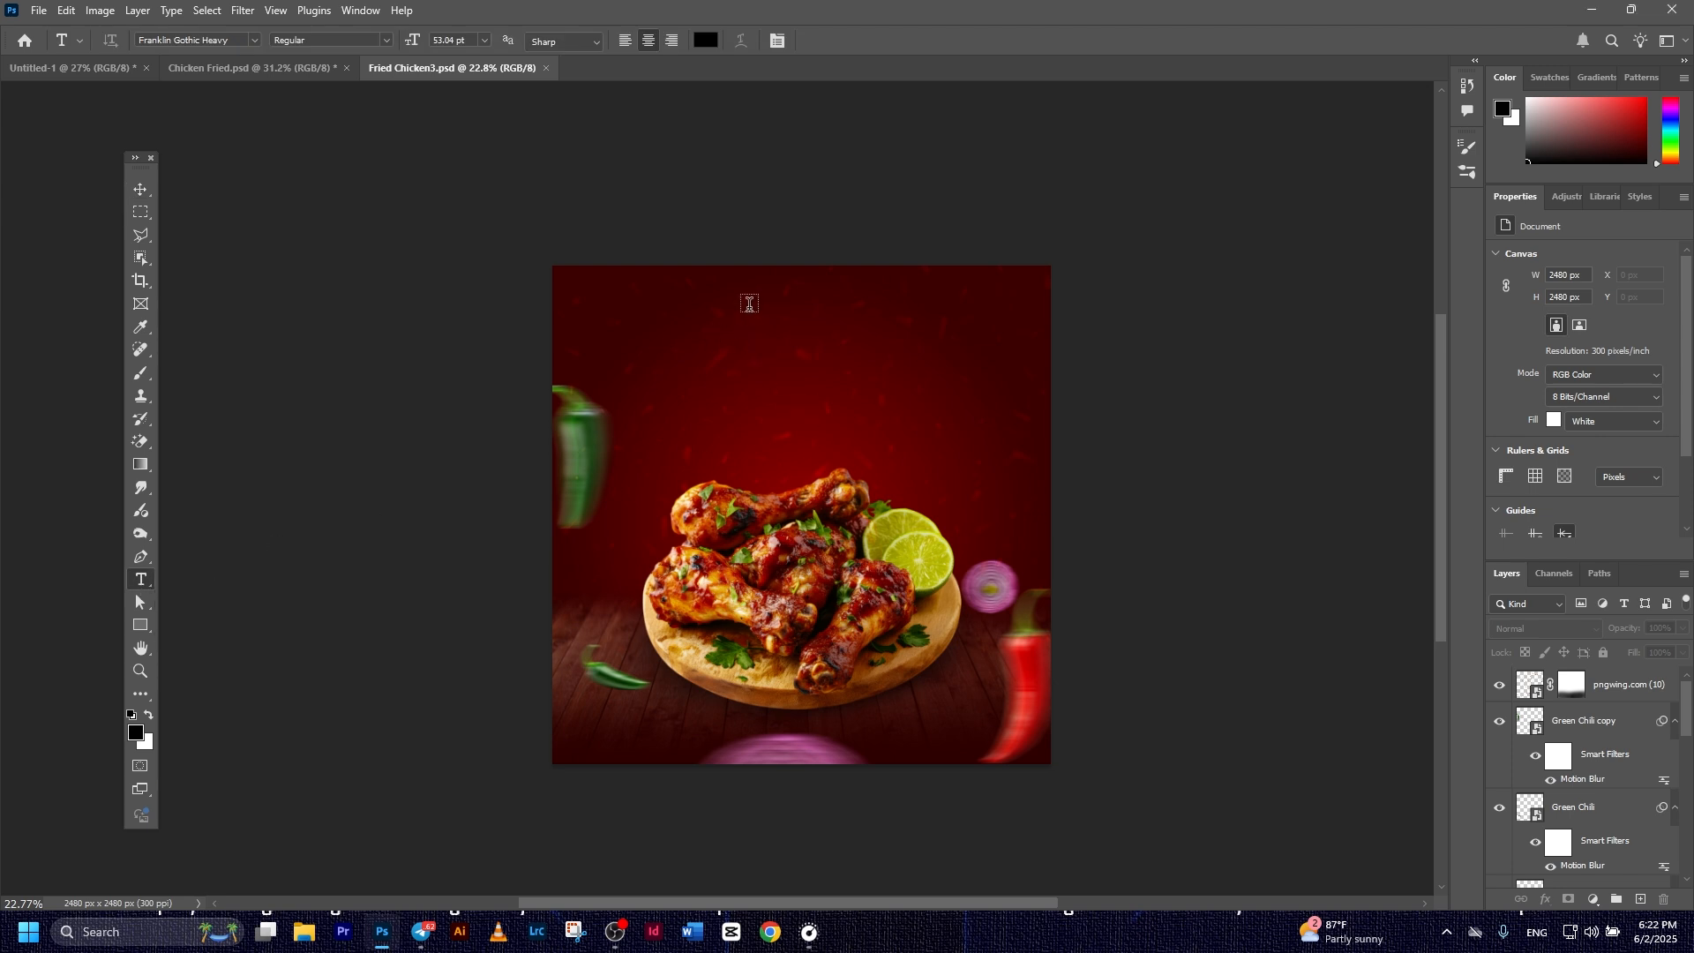
{"action": "left_click", "coordinate": [736, 325]}
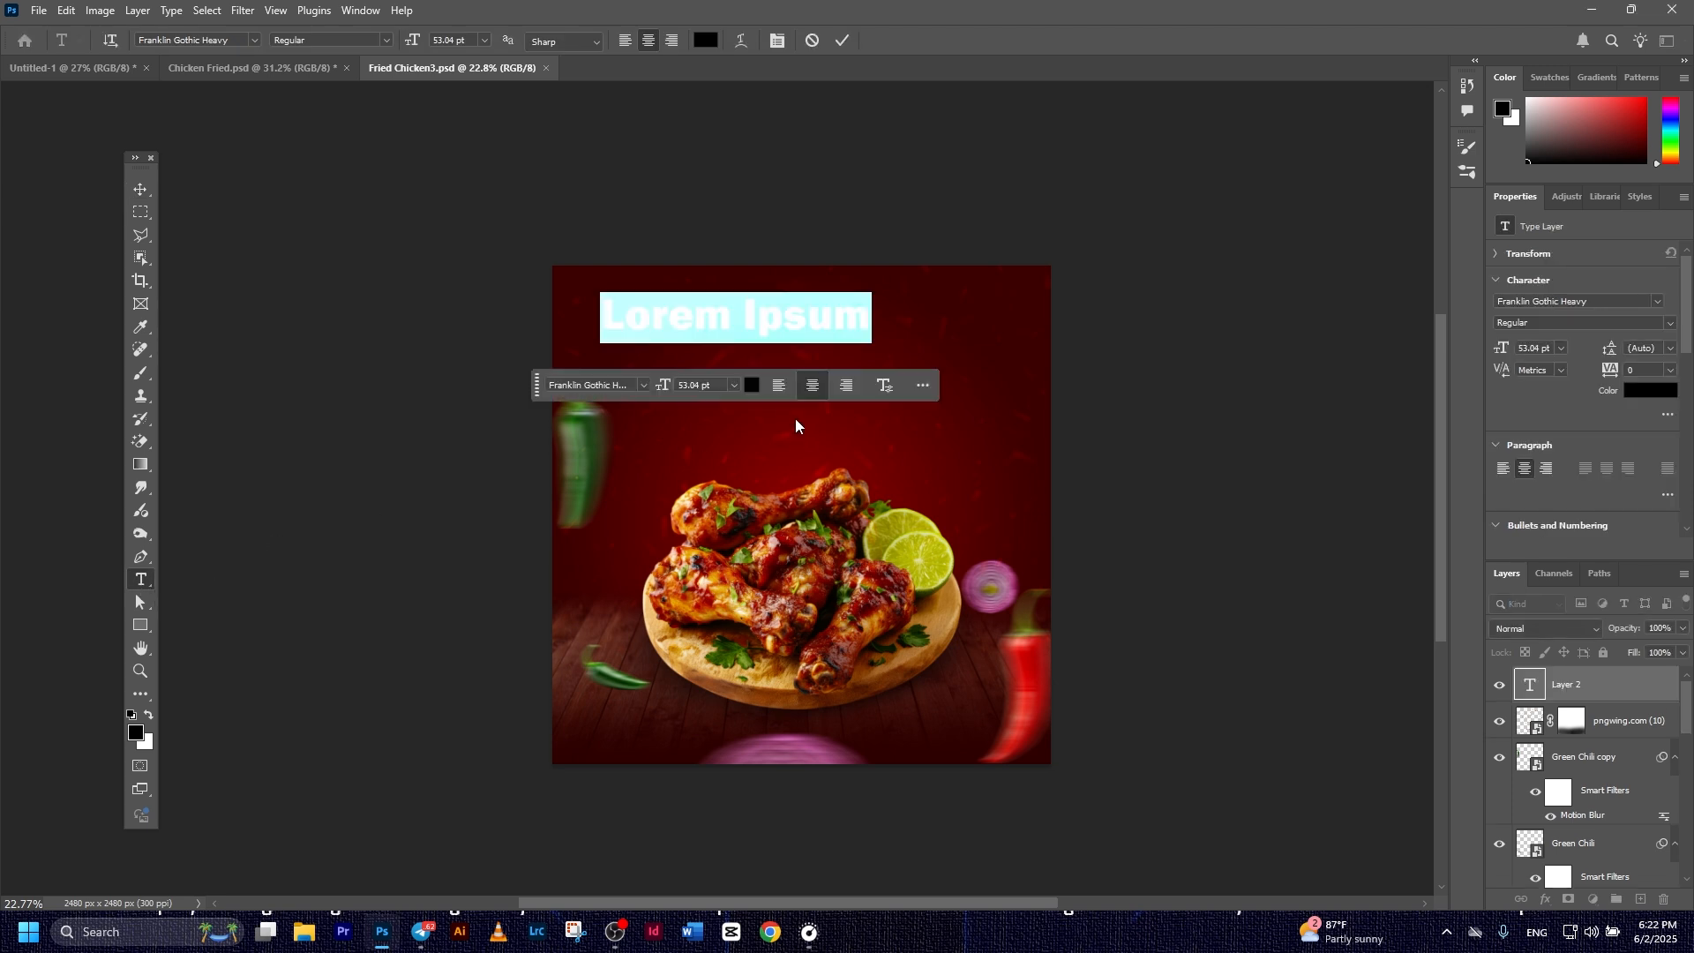
{"action": "type", "text": "Fried Chicken with chilli sauce"}
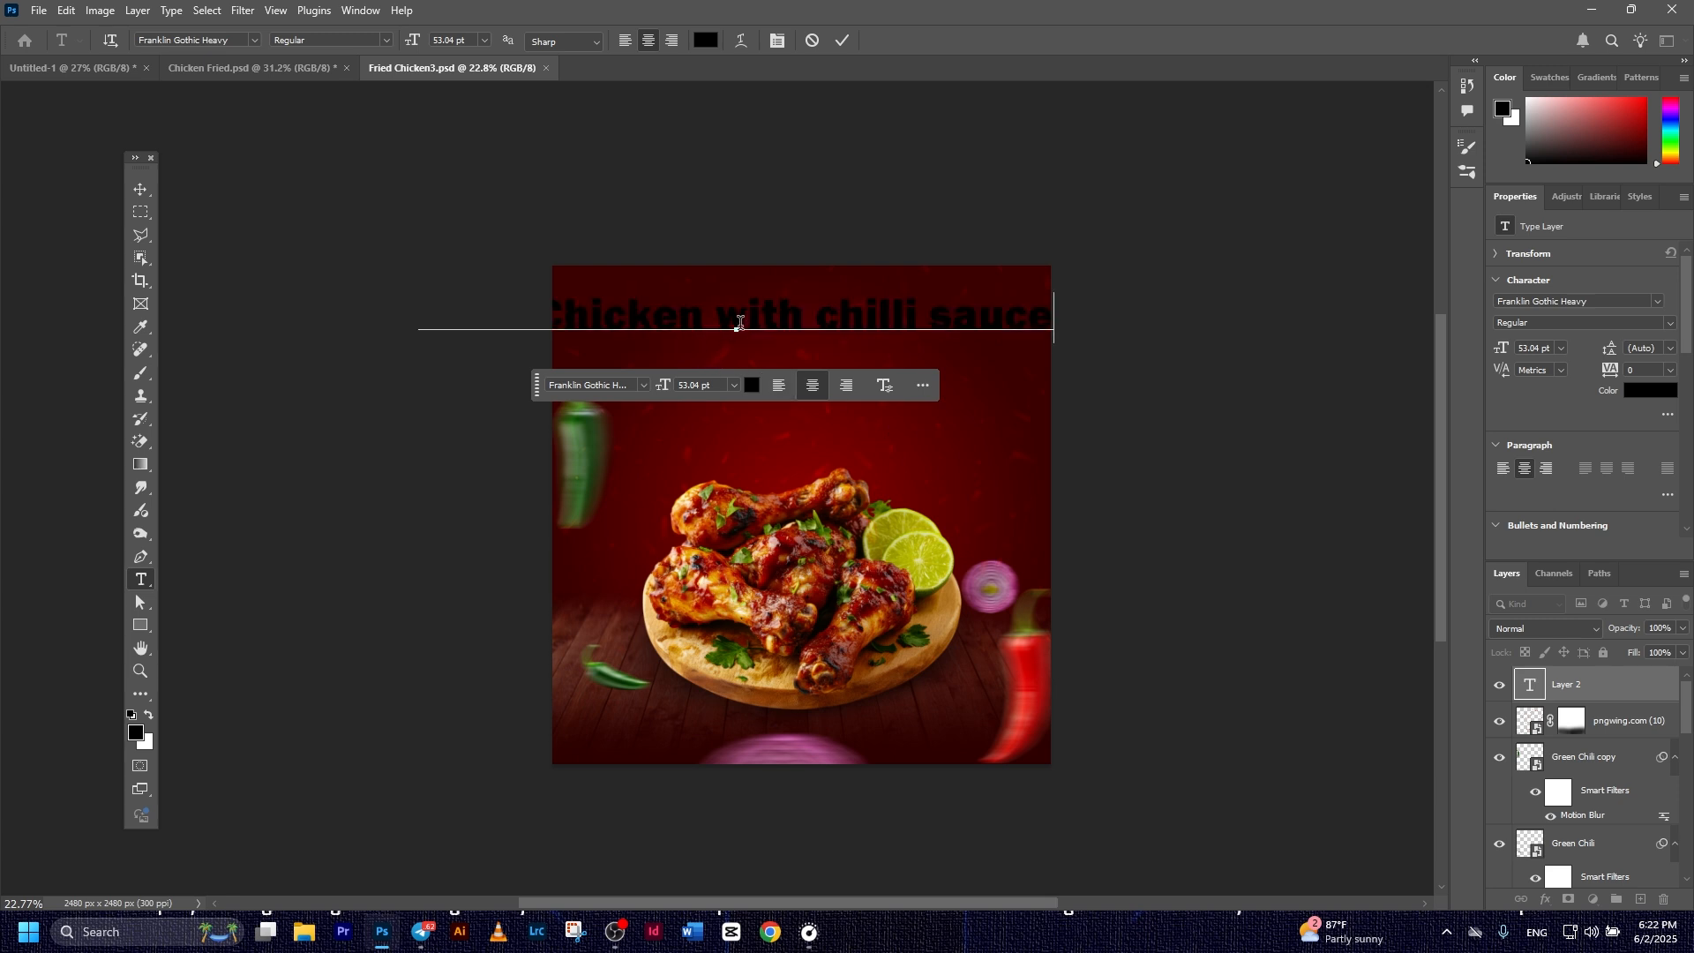
{"action": "left_click_drag", "start_coordinate": [726, 320], "coordinate": [1133, 335]}
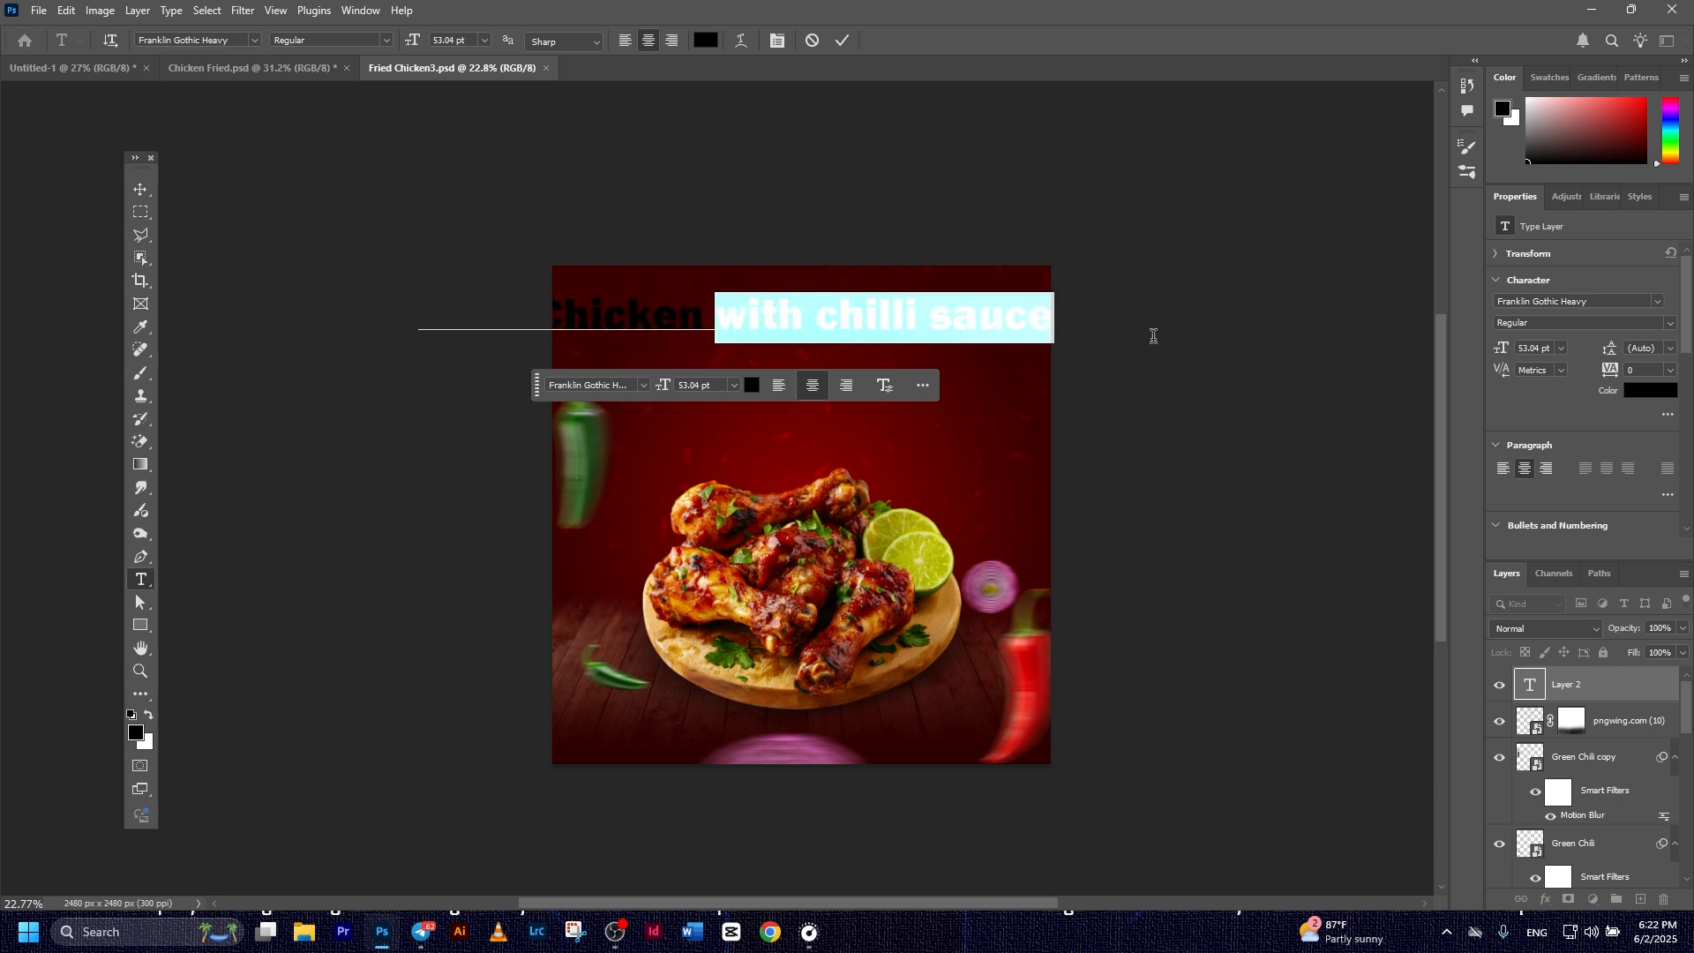
{"action": "key", "text": "BackSpace"}
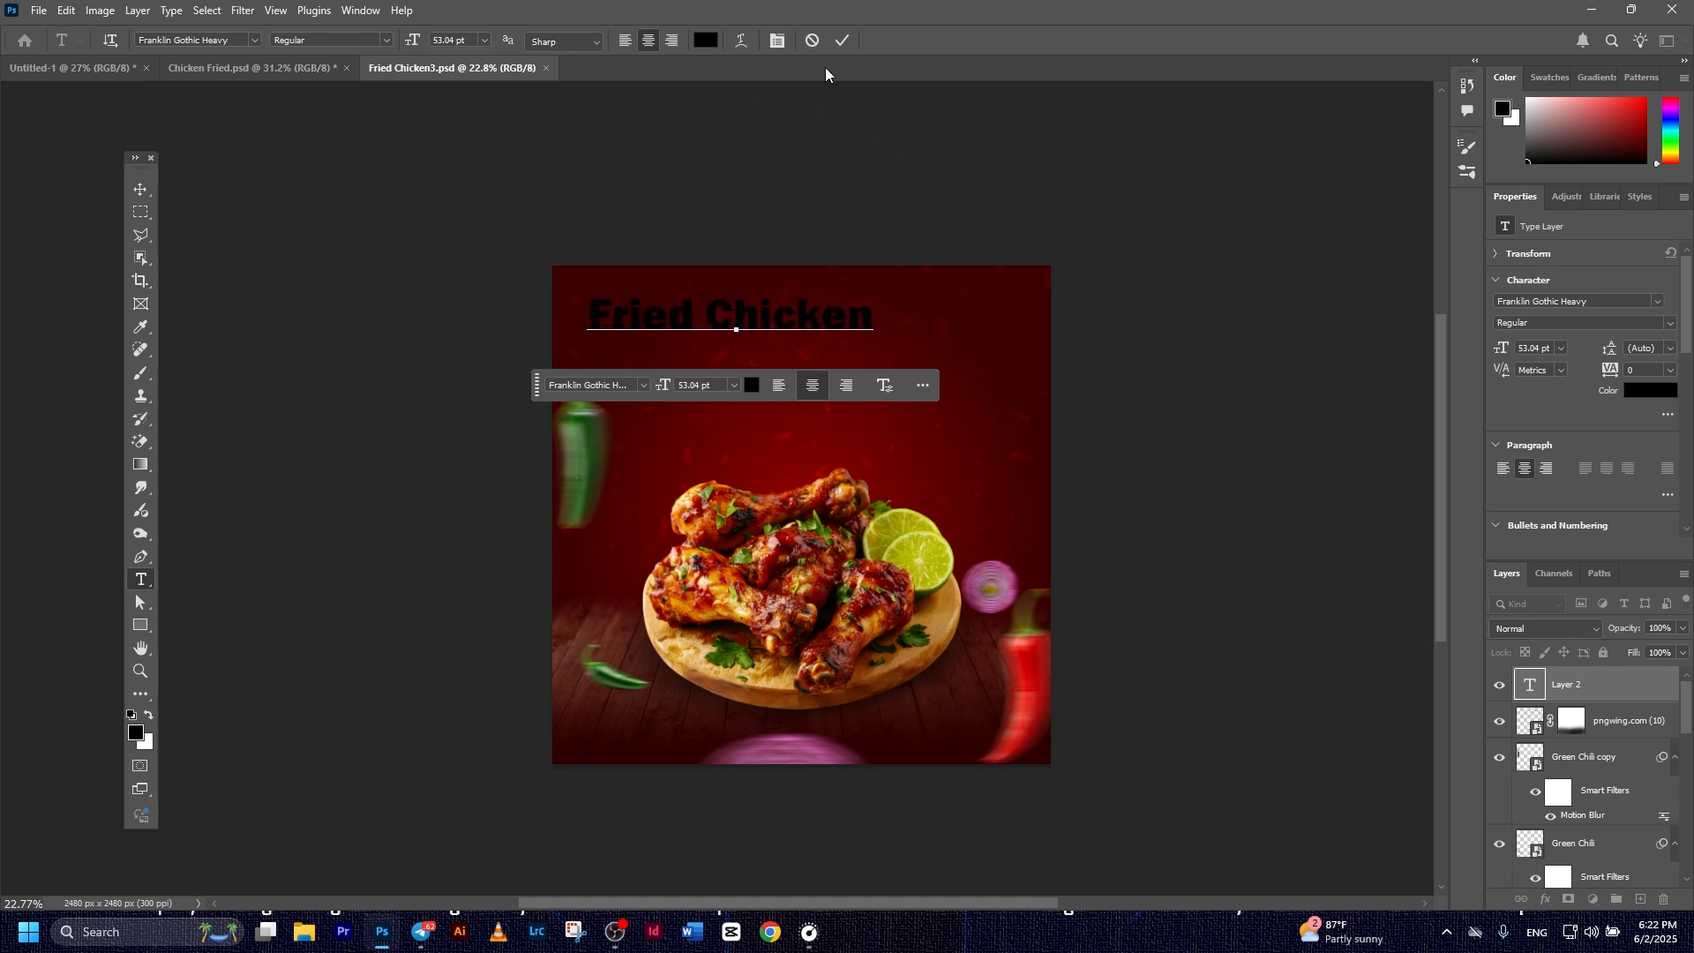
{"action": "left_click", "coordinate": [843, 42]}
{"action": "left_click", "coordinate": [141, 188]}
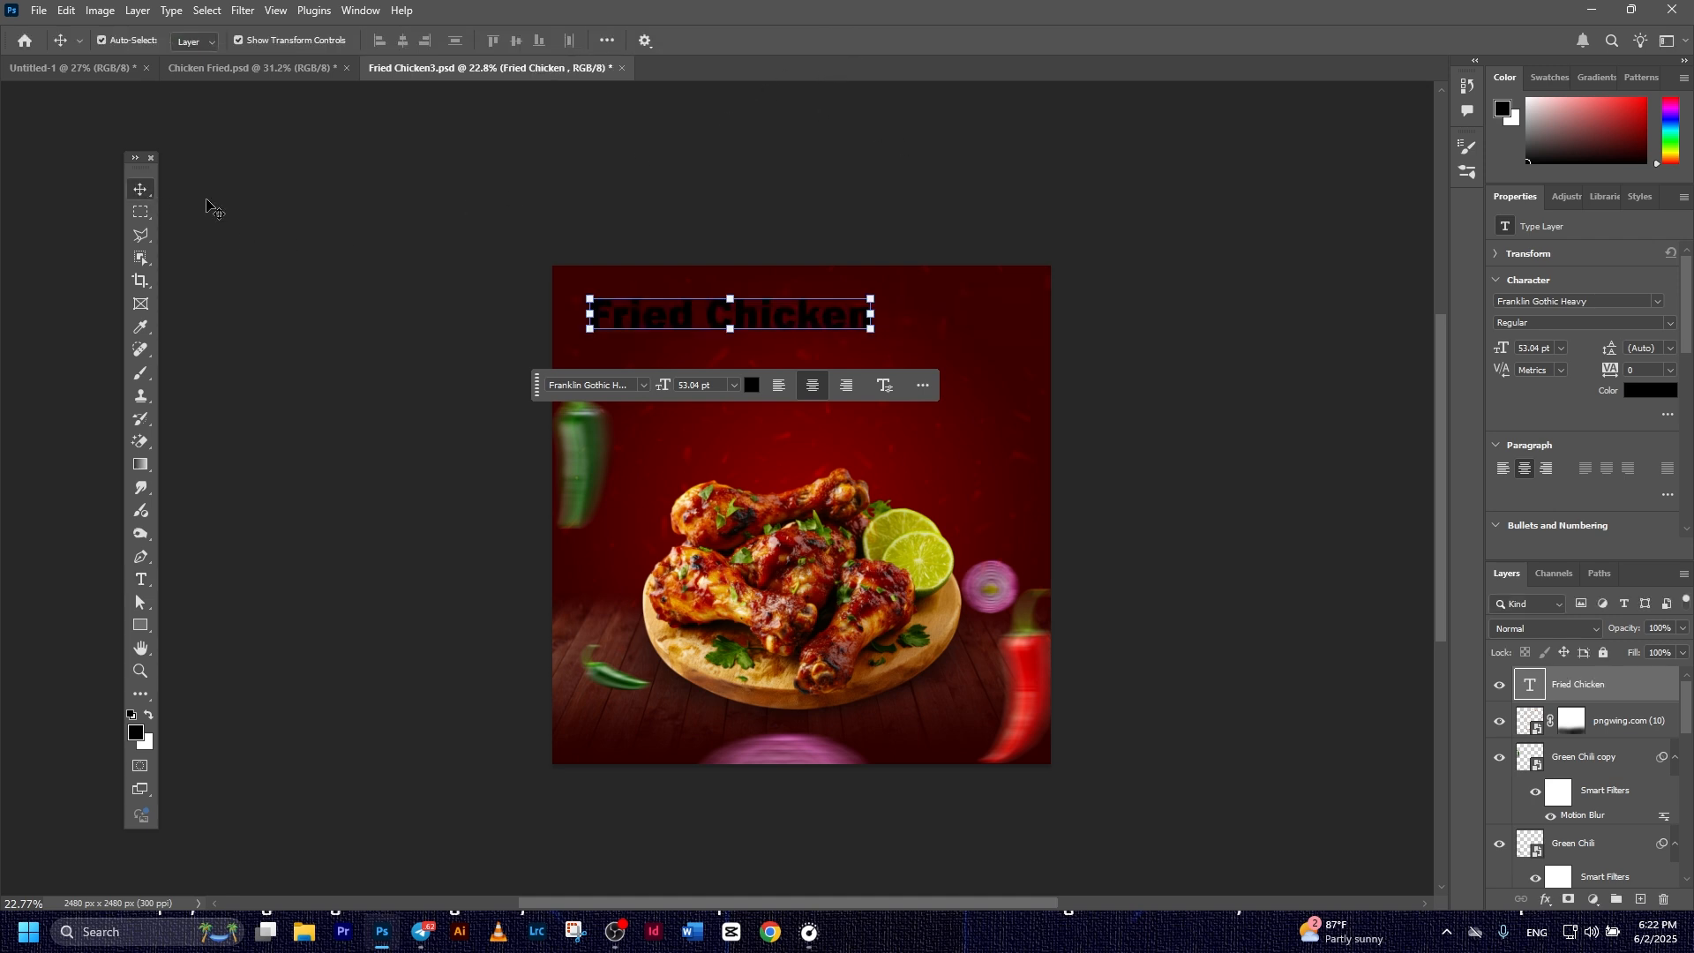
{"action": "left_click_drag", "start_coordinate": [815, 315], "coordinate": [880, 338]}
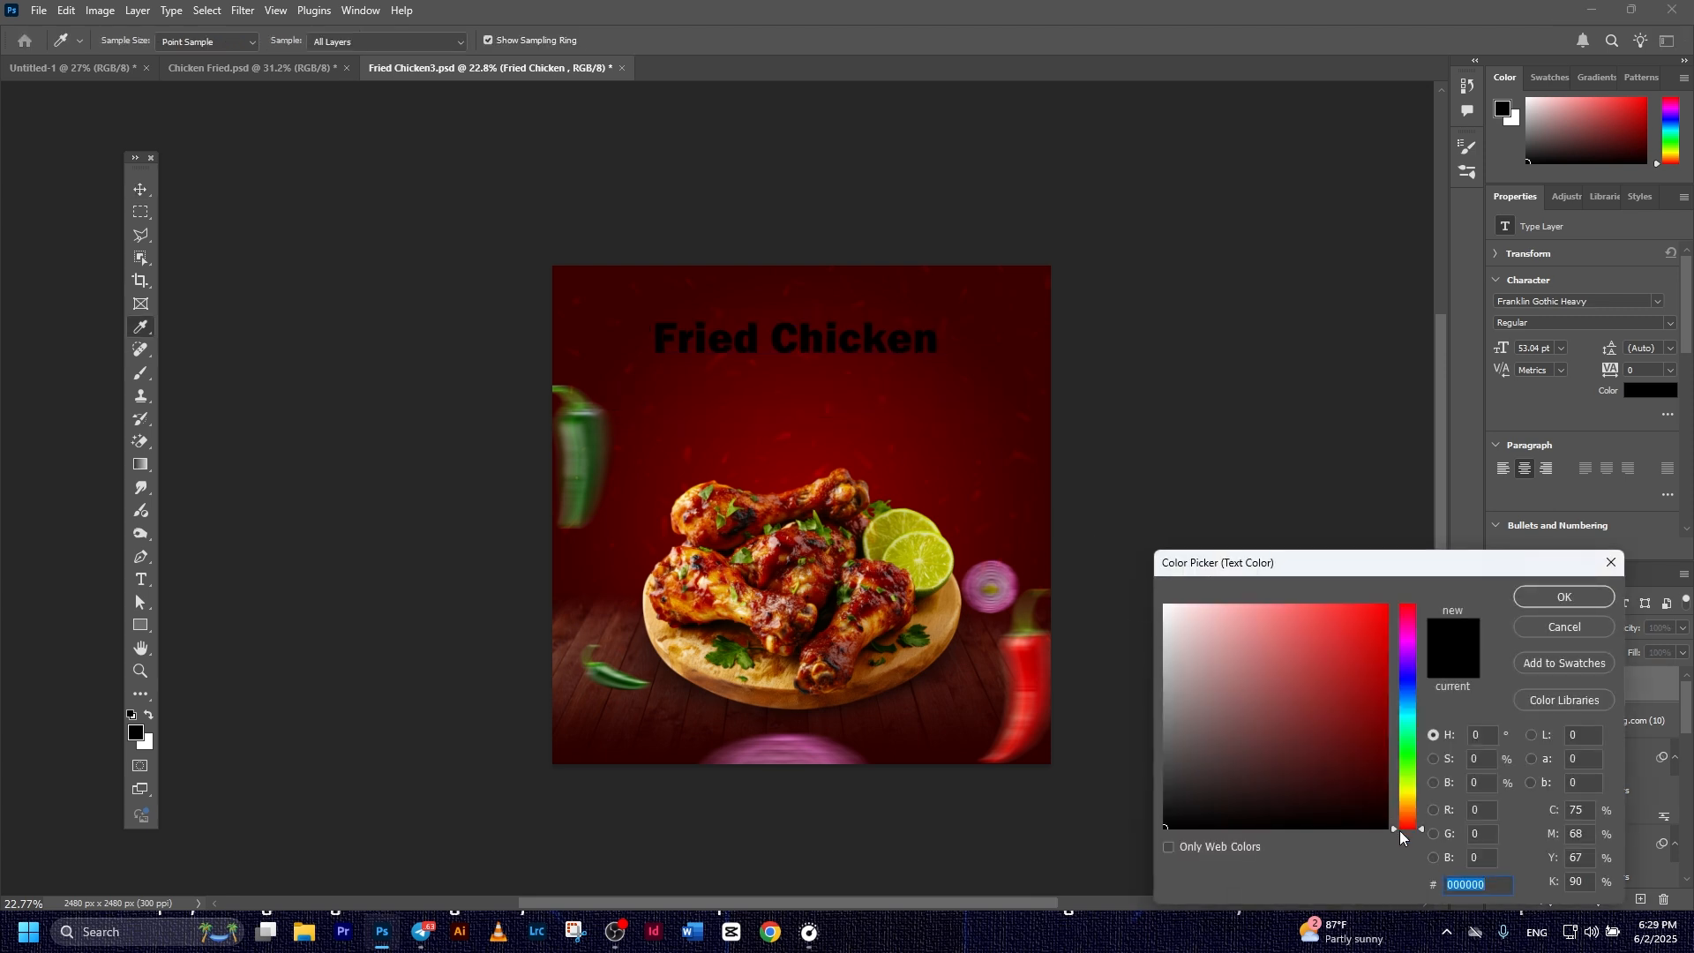
Set the Fried Chicken headline's text colour to orange #ff9b25
{"action": "left_click_drag", "start_coordinate": [1392, 822], "coordinate": [1398, 808]}
{"action": "mouse_move", "coordinate": [1360, 681]}
{"action": "left_mouse_down"}
{"action": "mouse_move", "coordinate": [1384, 580]}
{"action": "mouse_move", "coordinate": [1356, 592]}
{"action": "left_mouse_up"}
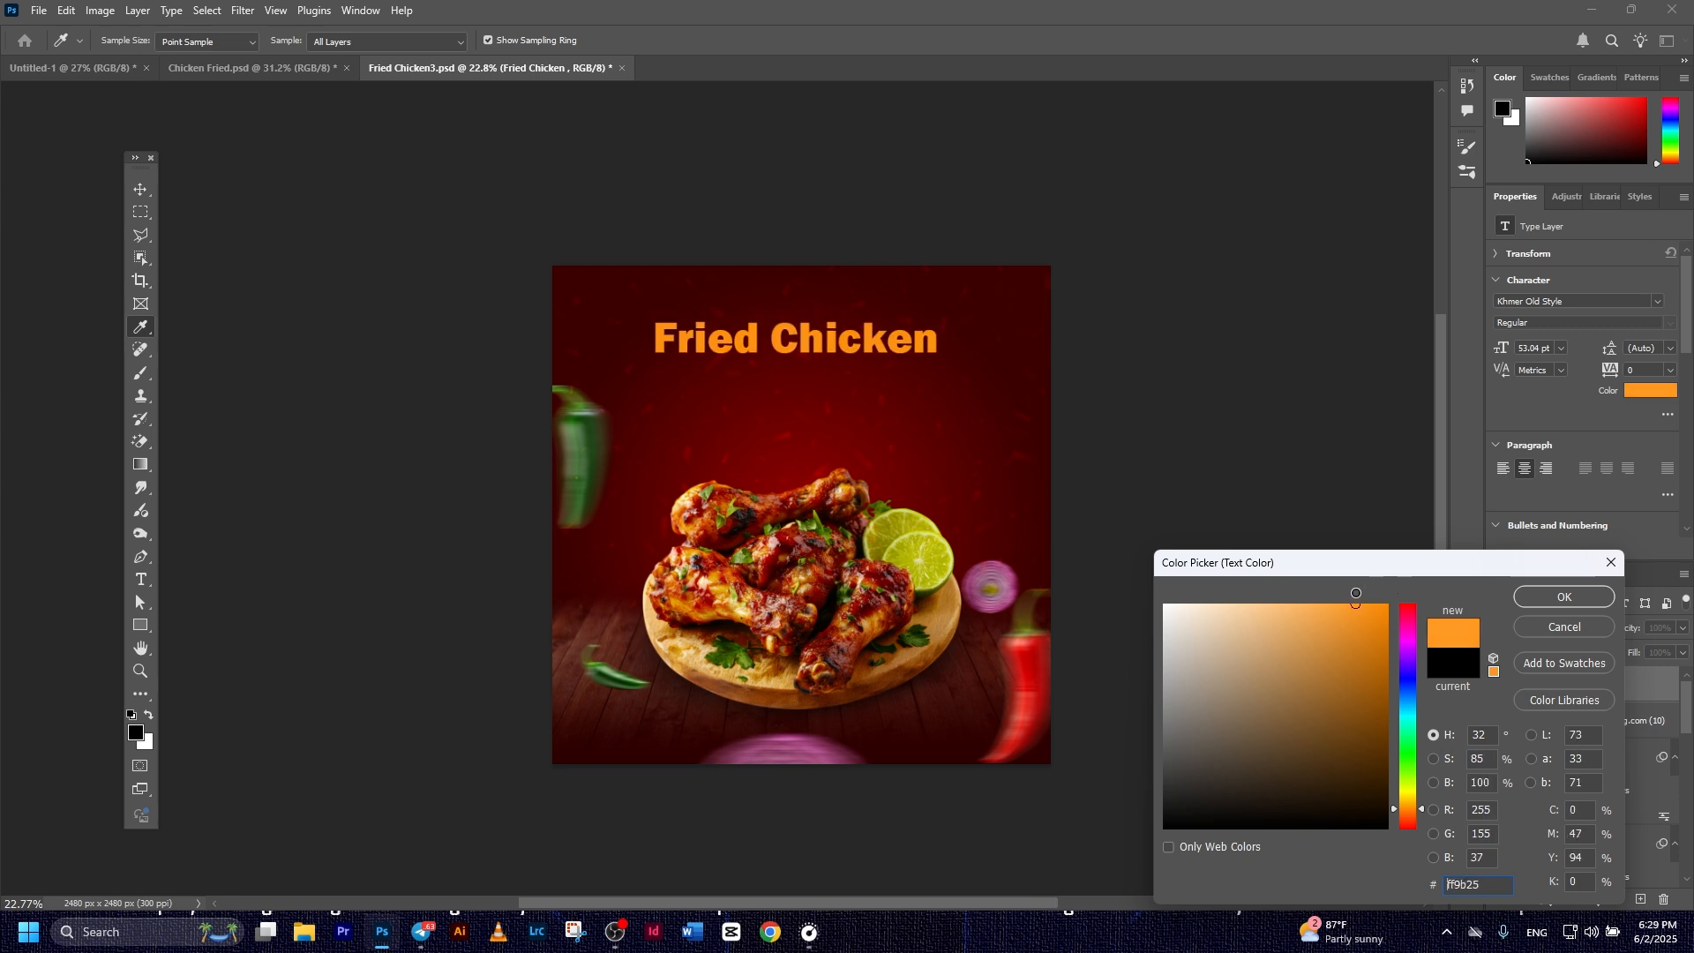
{"action": "left_click", "coordinate": [1535, 596]}
Change the Fried Chicken headline's font to Forte Regular and turn on All Caps
{"action": "left_click", "coordinate": [1658, 303]}
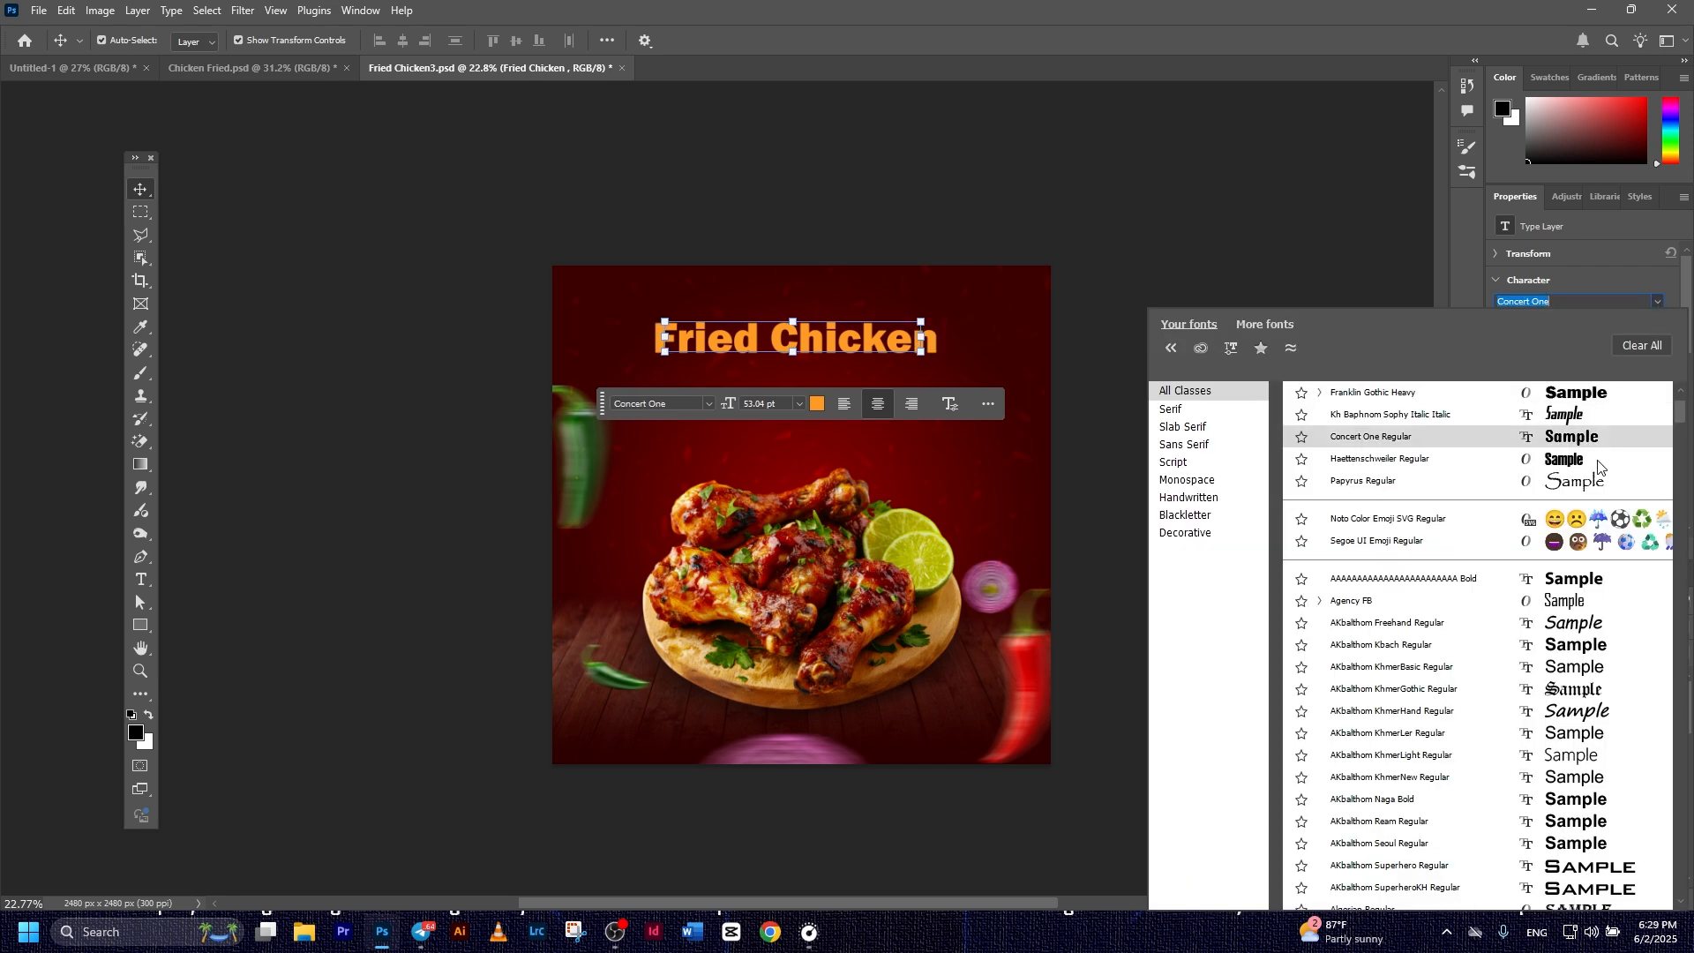
{"action": "scroll", "coordinate": [1596, 605], "scroll_direction": "down", "scroll_amount": 15}
{"action": "scroll", "coordinate": [1601, 701], "scroll_direction": "down", "scroll_amount": 4}
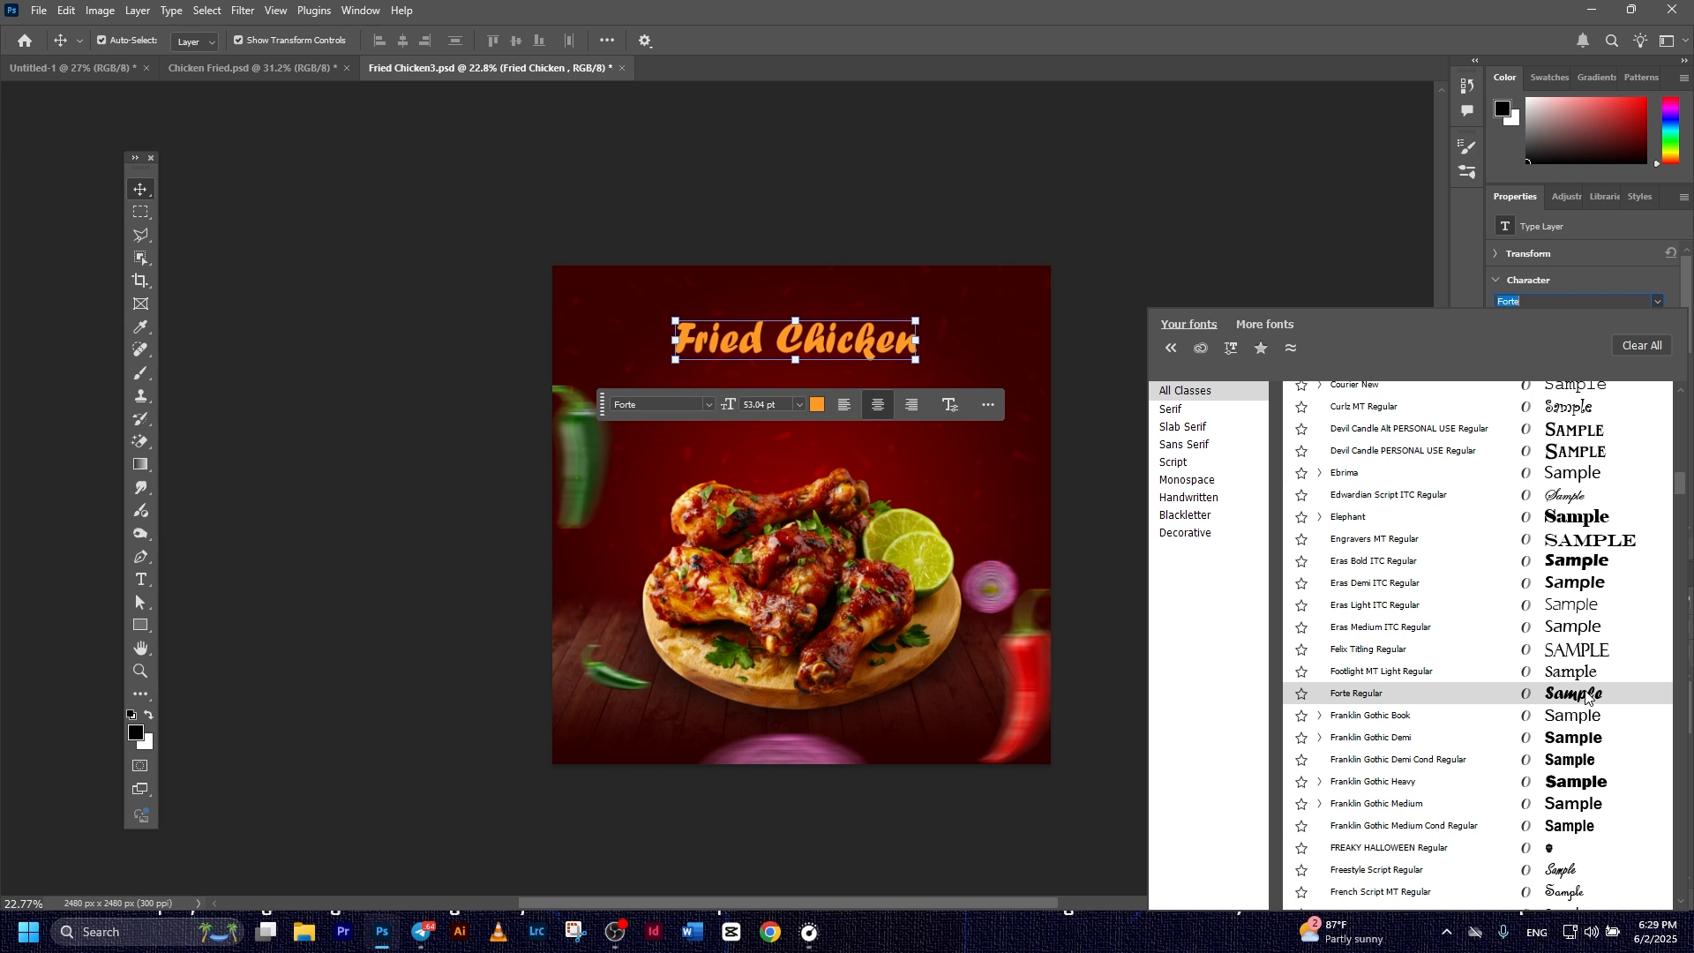
{"action": "left_click", "coordinate": [1587, 695]}
{"action": "scroll", "coordinate": [1574, 359], "scroll_direction": "down", "scroll_amount": 2}
{"action": "scroll", "coordinate": [1564, 362], "scroll_direction": "down", "scroll_amount": 2}
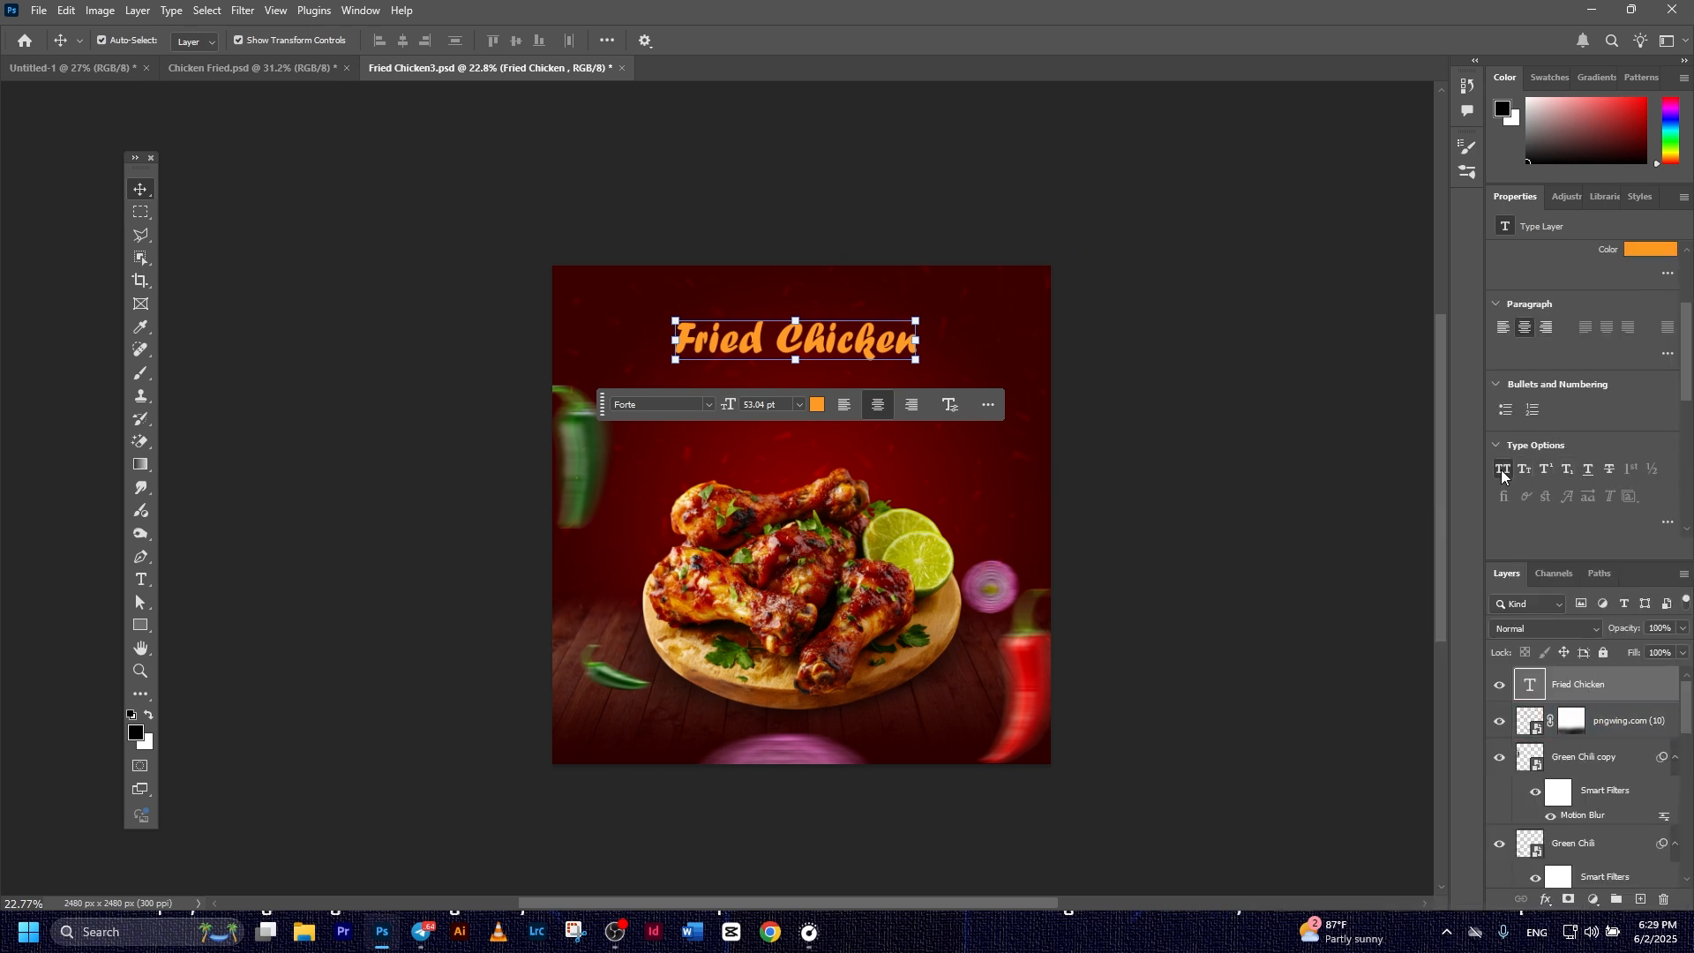
{"action": "left_click", "coordinate": [1502, 470]}
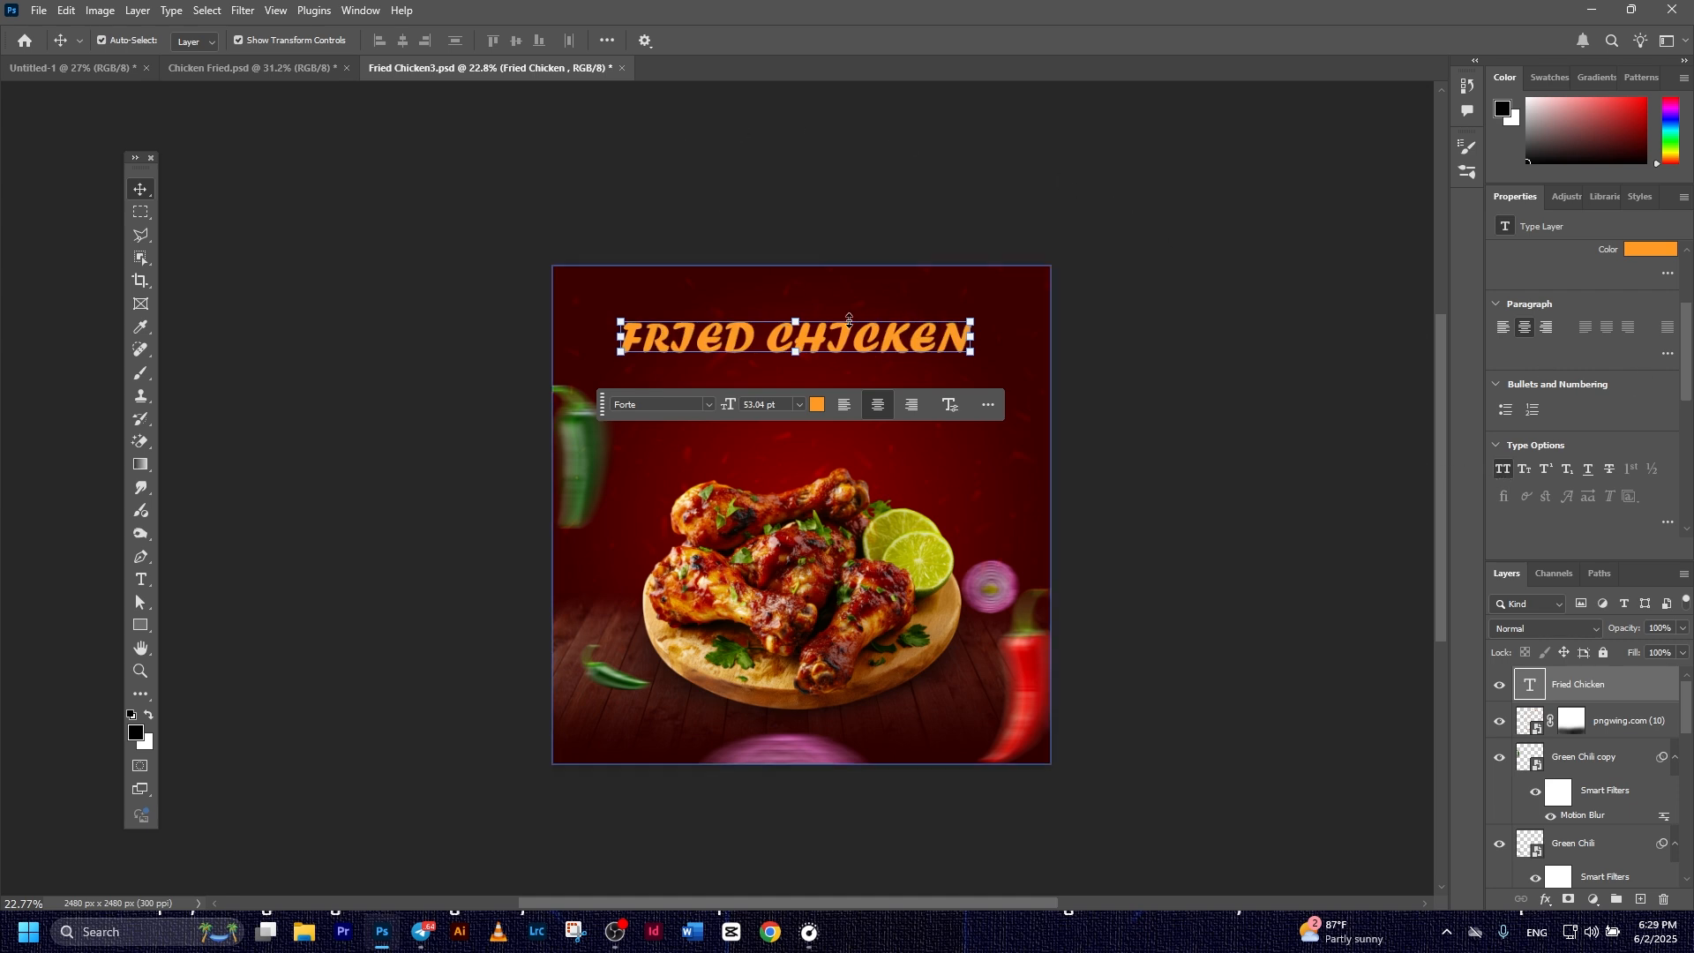
Scale the Fried Chicken headline down to about 97.16%
{"action": "key", "text": "ctrl+t"}
{"action": "left_click_drag", "start_coordinate": [620, 315], "coordinate": [629, 316]}
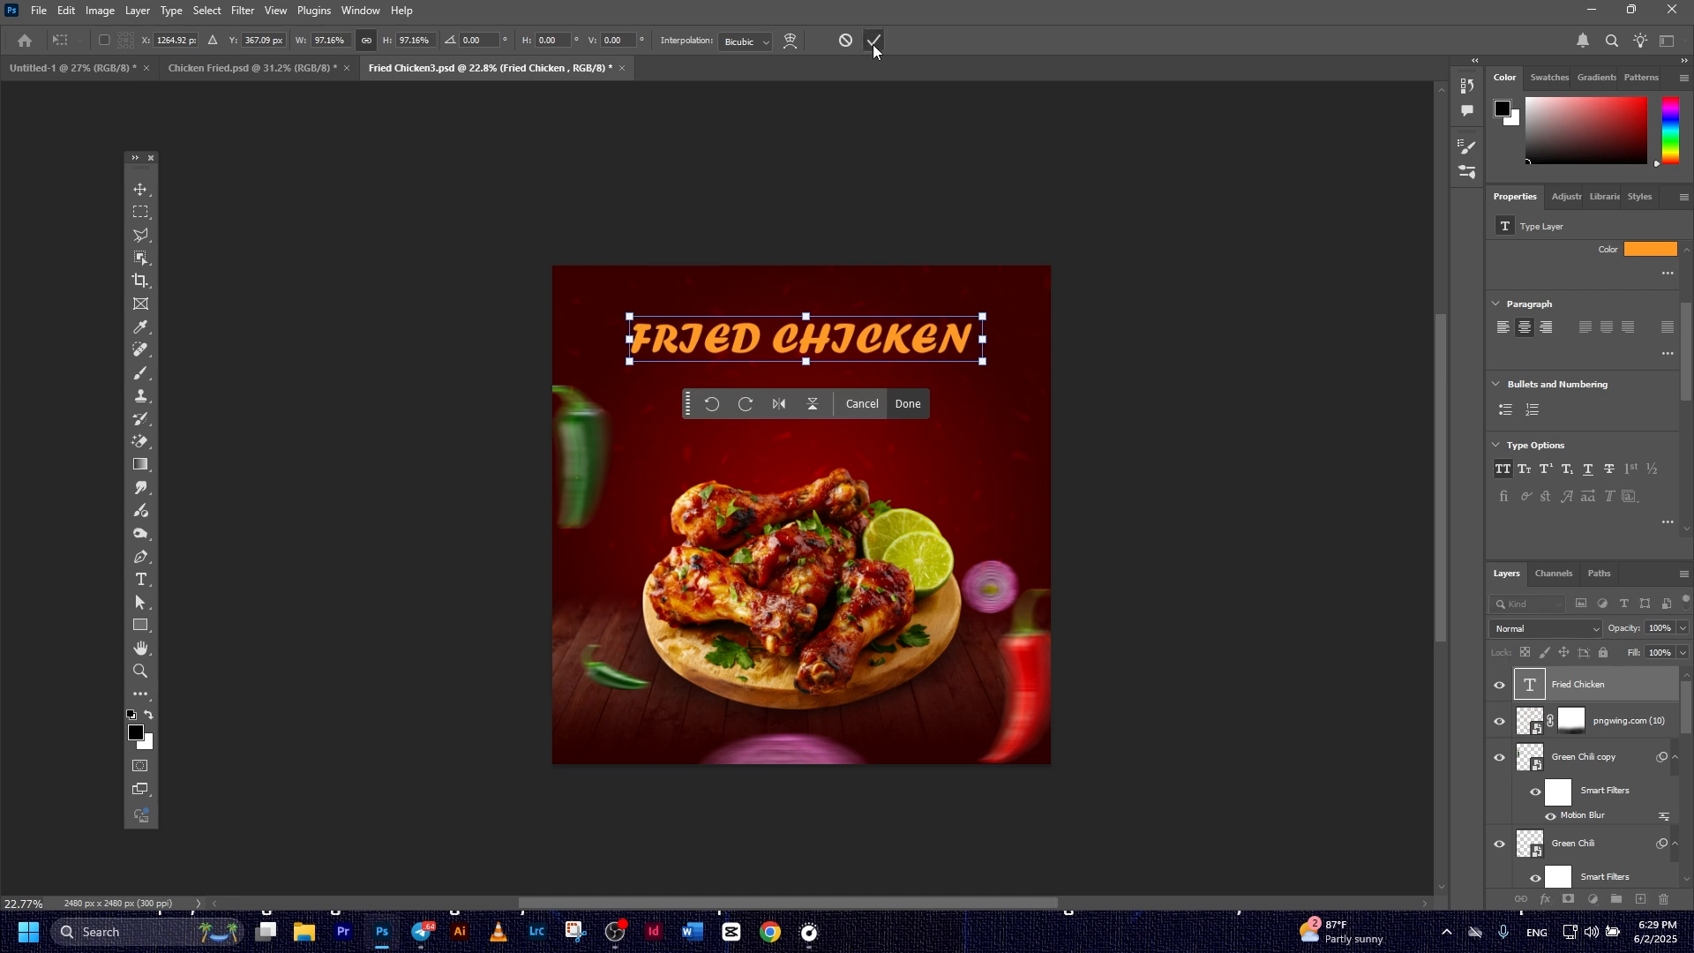
{"action": "left_click", "coordinate": [874, 40]}
Duplicate the Fried Chicken text layer, move the original just below the headline, and replace its text with "with chilli sauce"
{"action": "left_click", "coordinate": [1526, 682]}
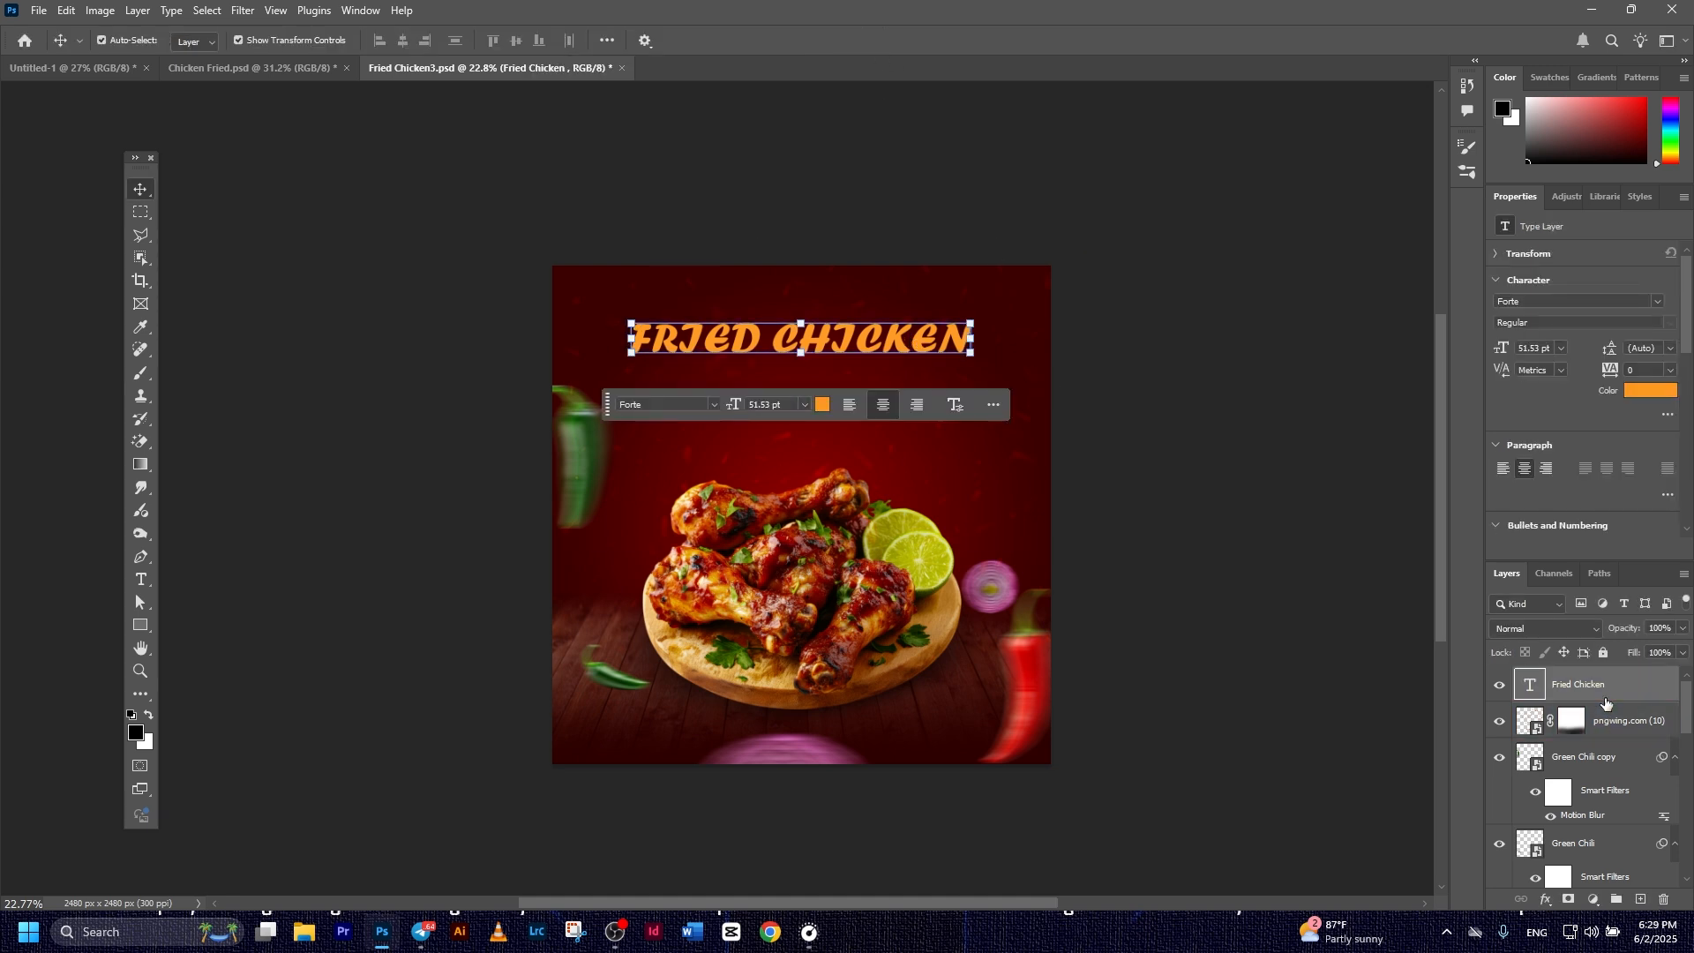
{"action": "key", "text": "ctrl+j"}
{"action": "left_click", "coordinate": [1602, 718]}
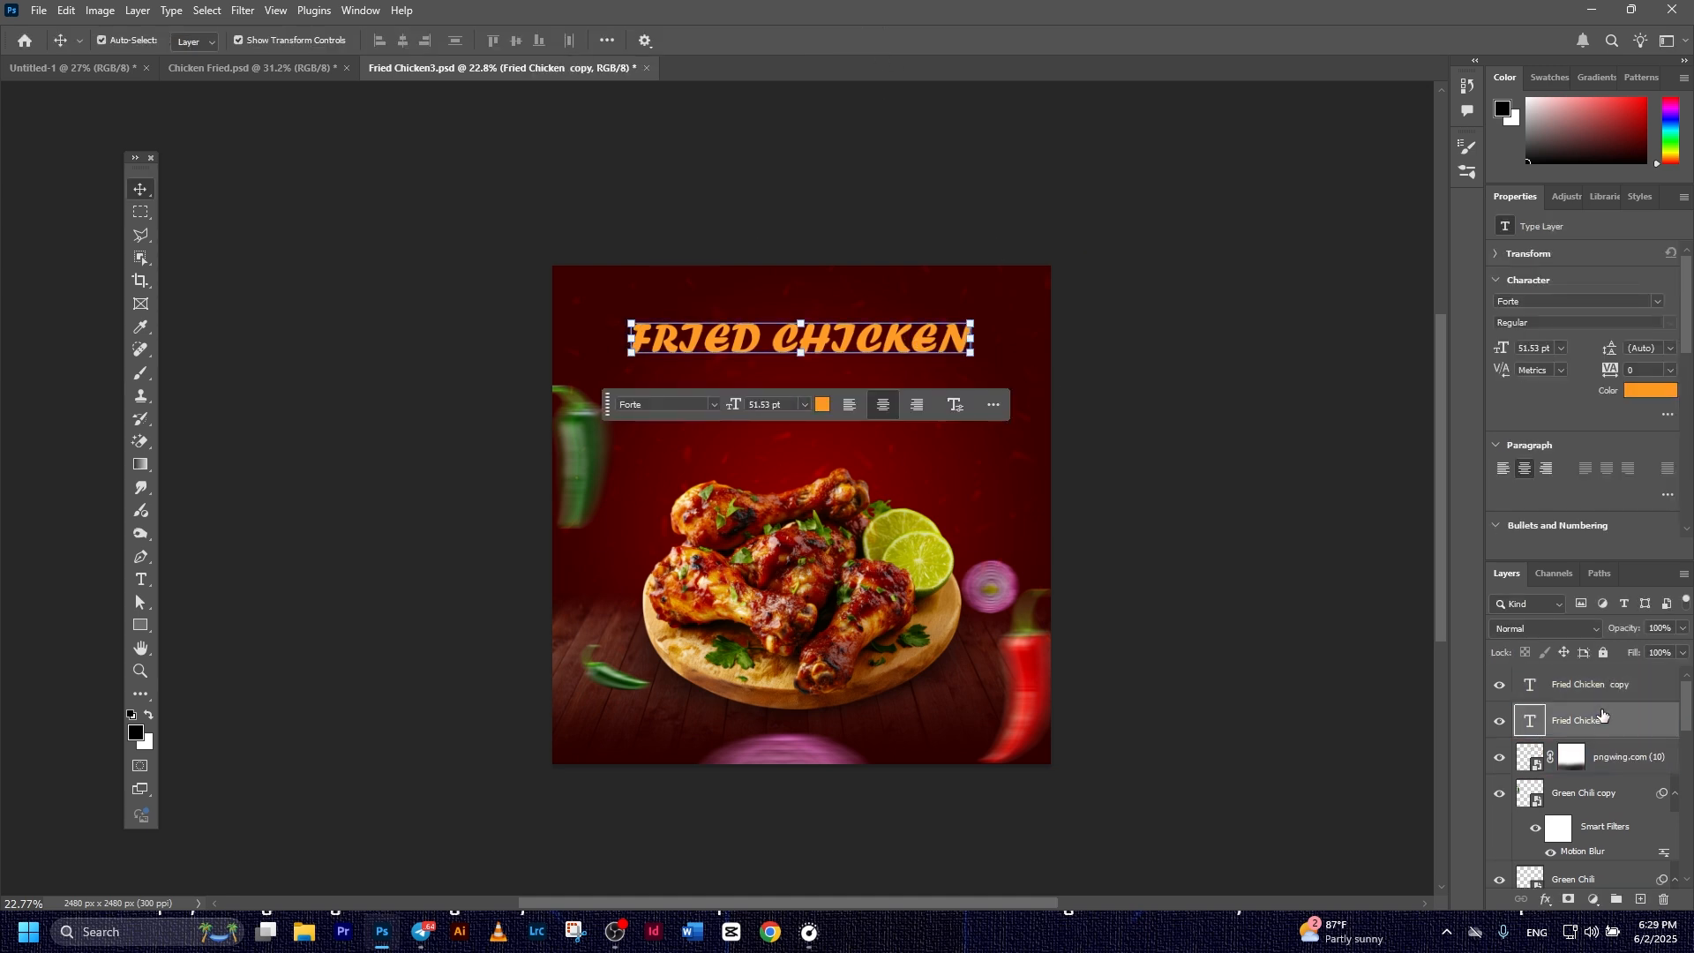
{"action": "key", "text": "ctrl+t"}
{"action": "left_click_drag", "start_coordinate": [821, 350], "coordinate": [827, 388]}
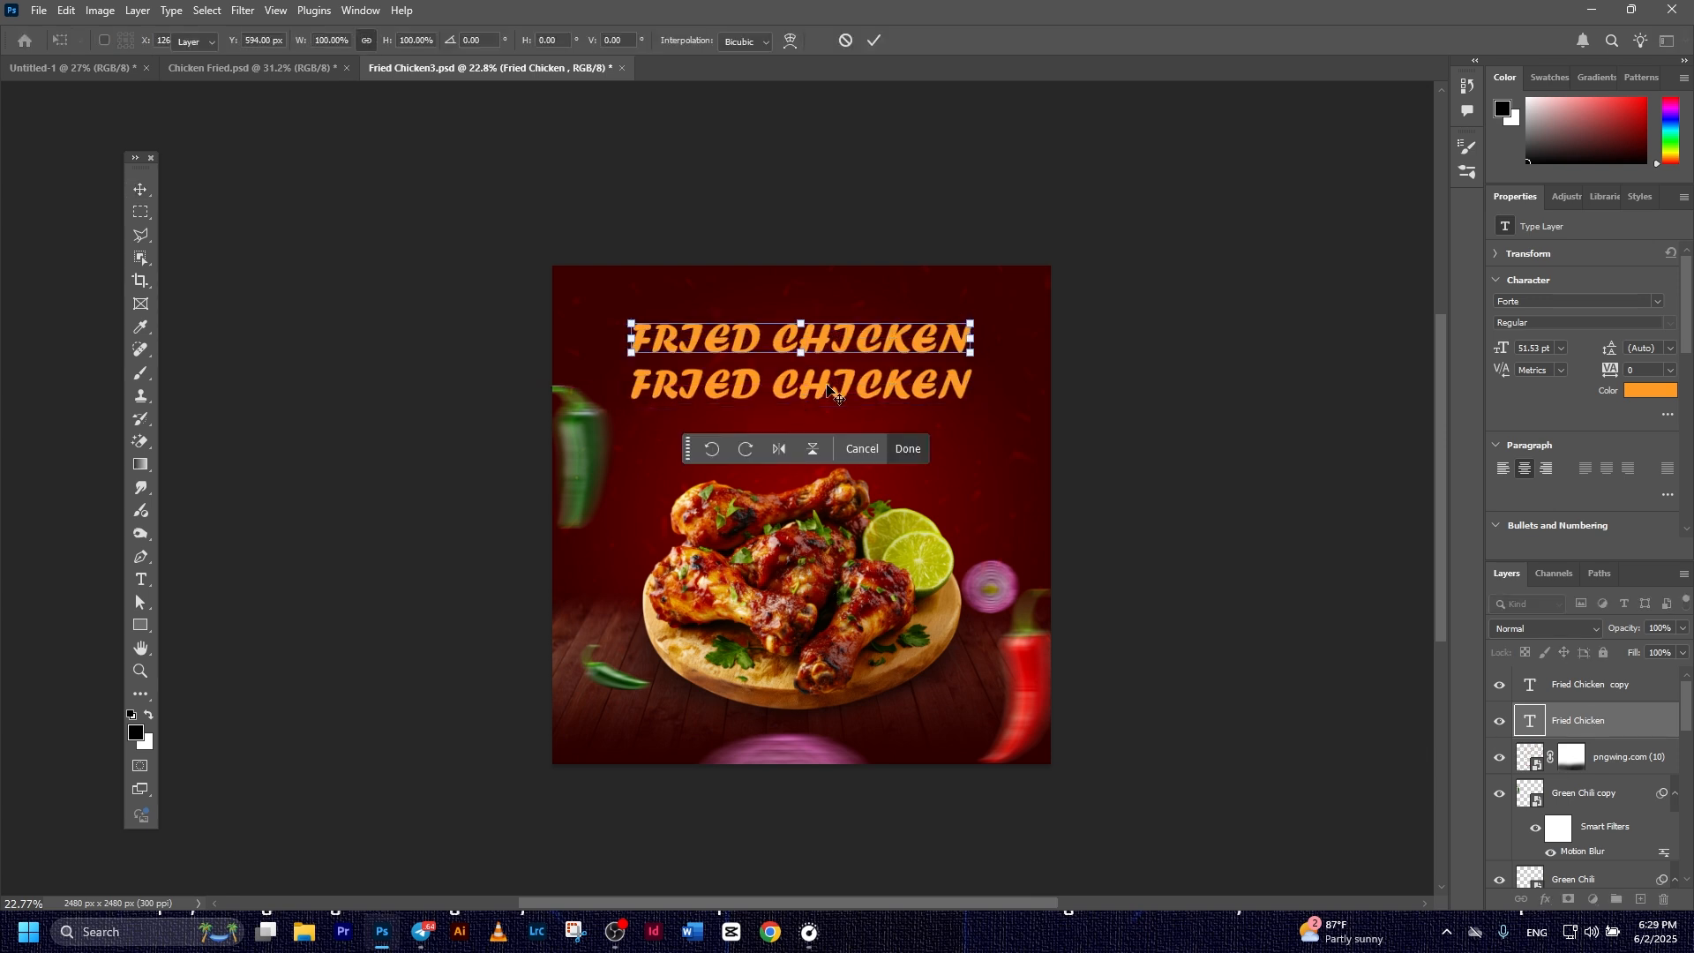
{"action": "double_click", "coordinate": [827, 386]}
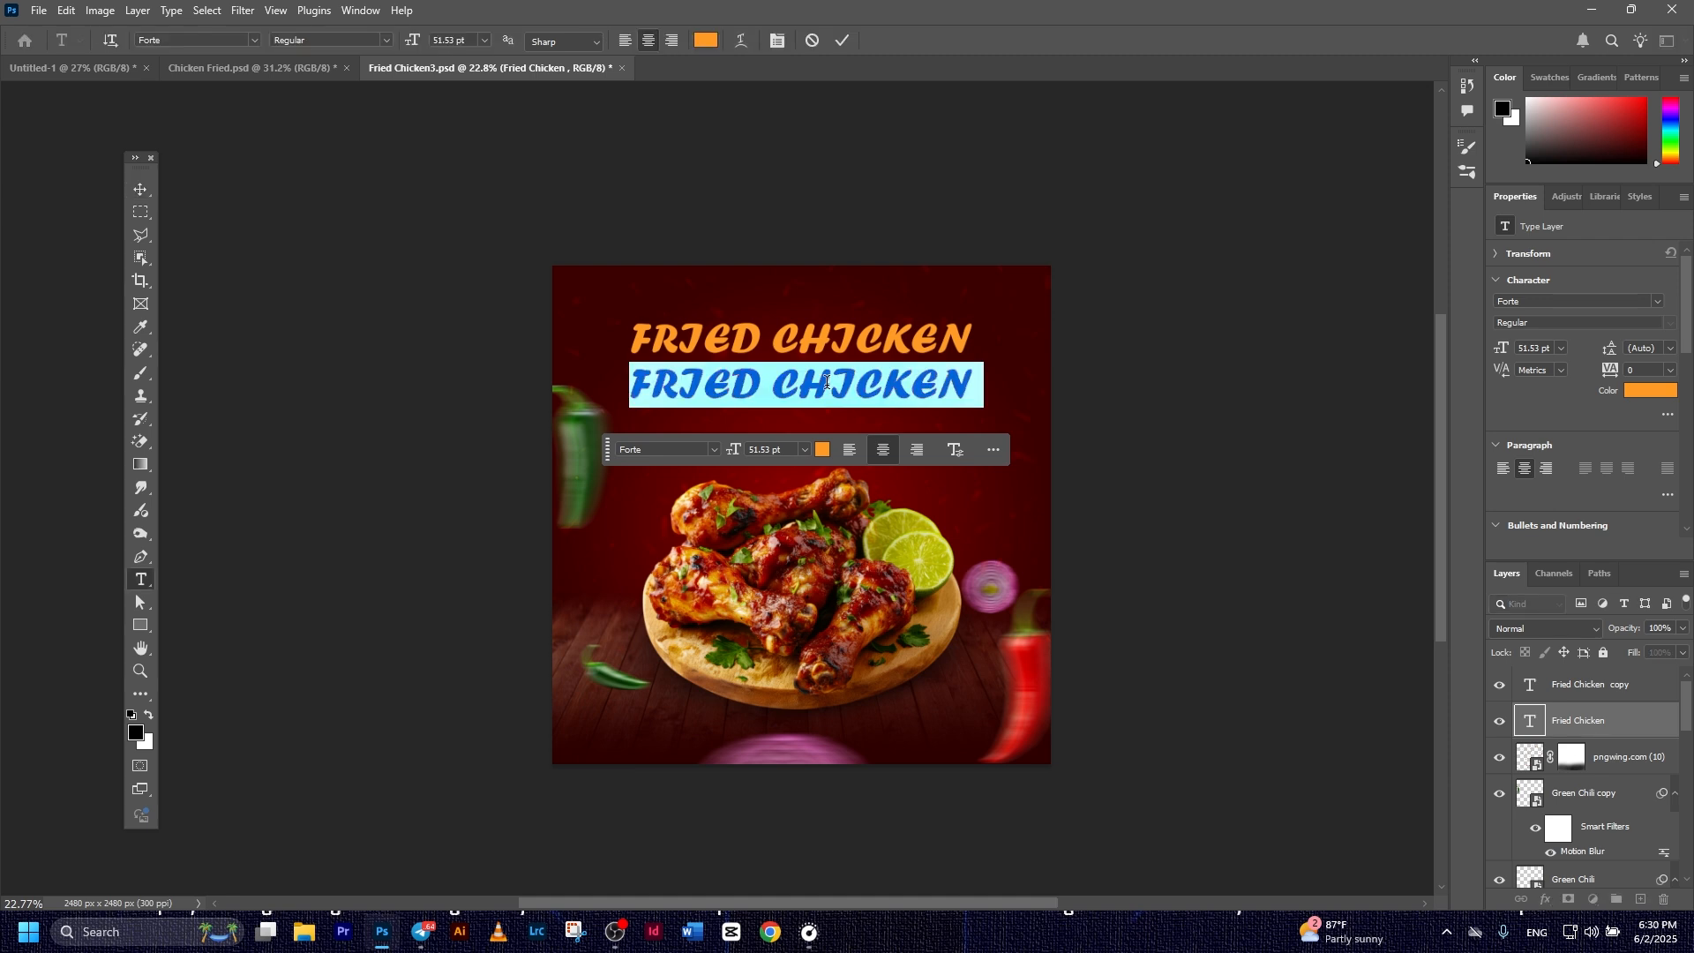
{"action": "type", "text": "with chilli sauce"}
{"action": "left_click", "coordinate": [842, 41]}
{"action": "key", "text": "v"}
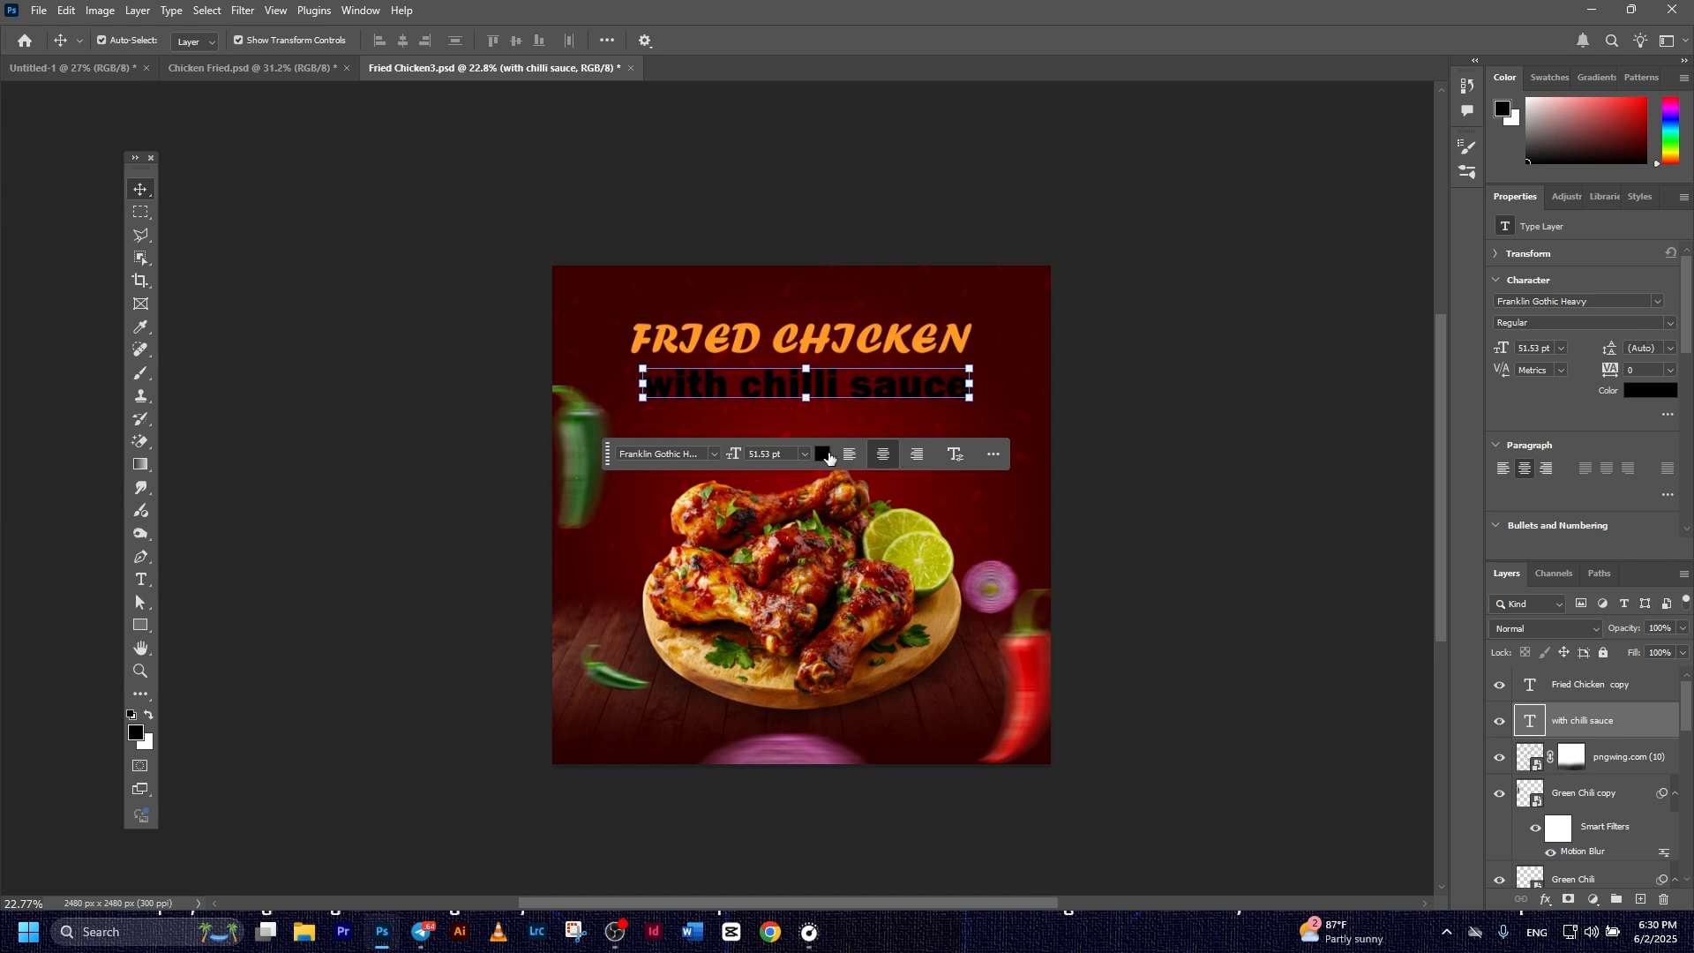
Set the chilli sauce line's text colour to white #ffffff
{"action": "left_click", "coordinate": [824, 456]}
{"action": "left_click_drag", "start_coordinate": [1342, 662], "coordinate": [1081, 540]}
{"action": "left_click", "coordinate": [1583, 600]}
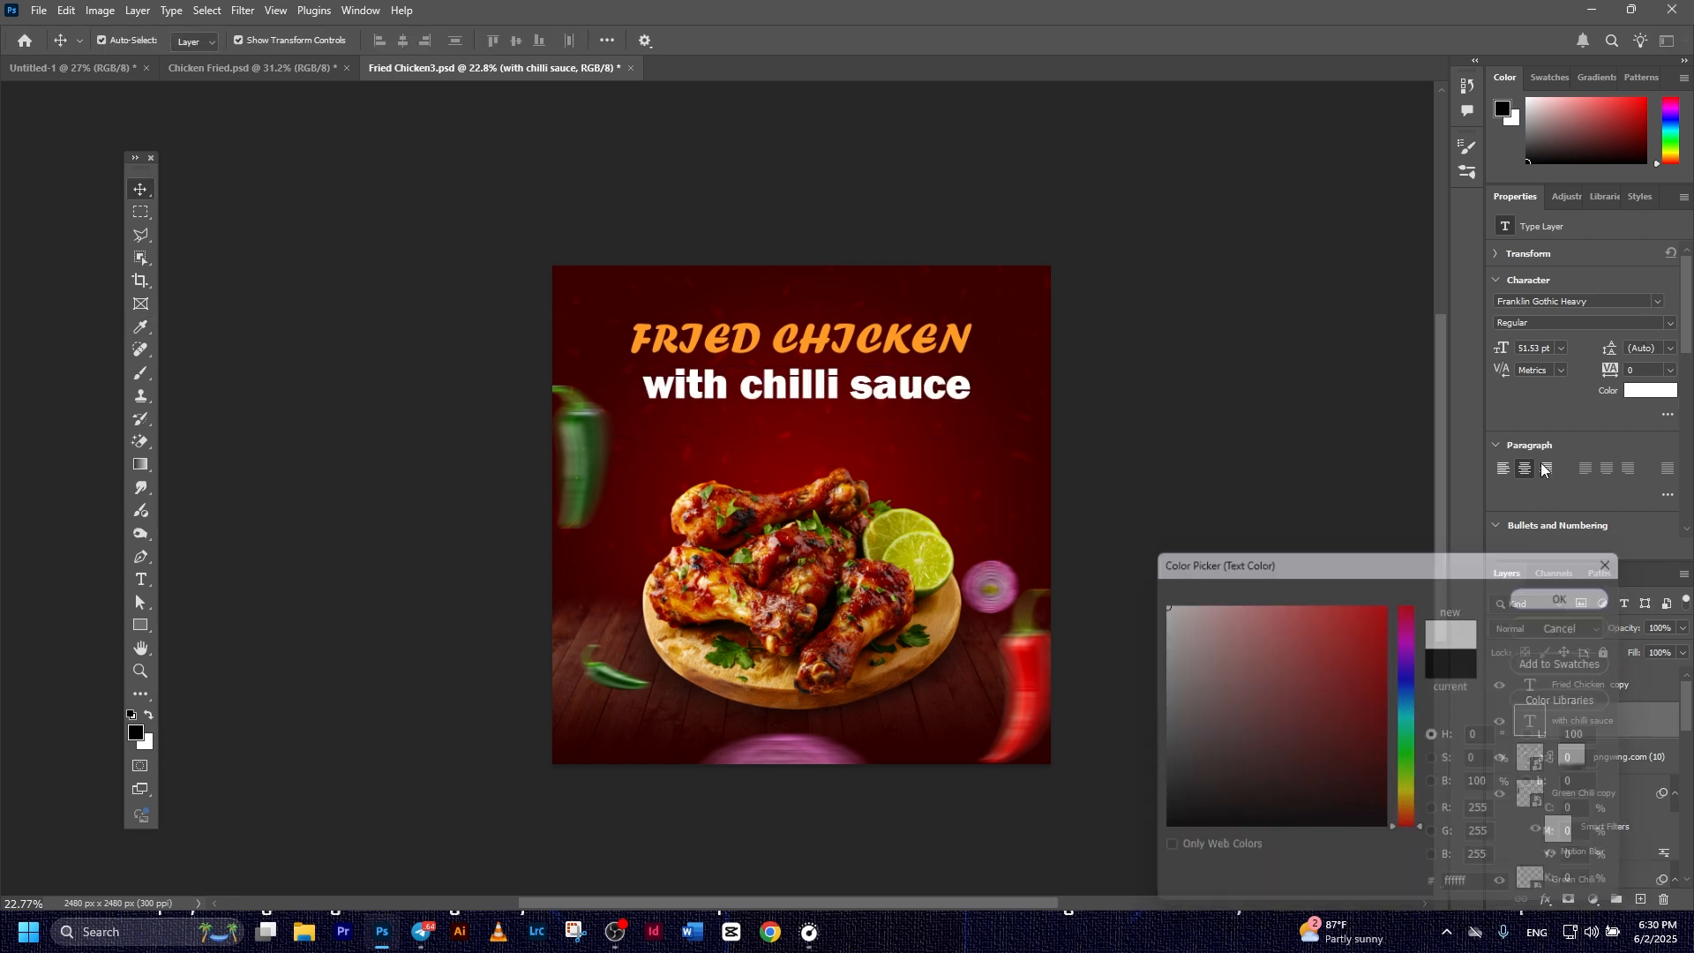
Capitalize the first letter of each word in the second text line so it reads "With Chilli Sauce"
{"action": "scroll", "coordinate": [1559, 409], "scroll_direction": "down", "scroll_amount": 2}
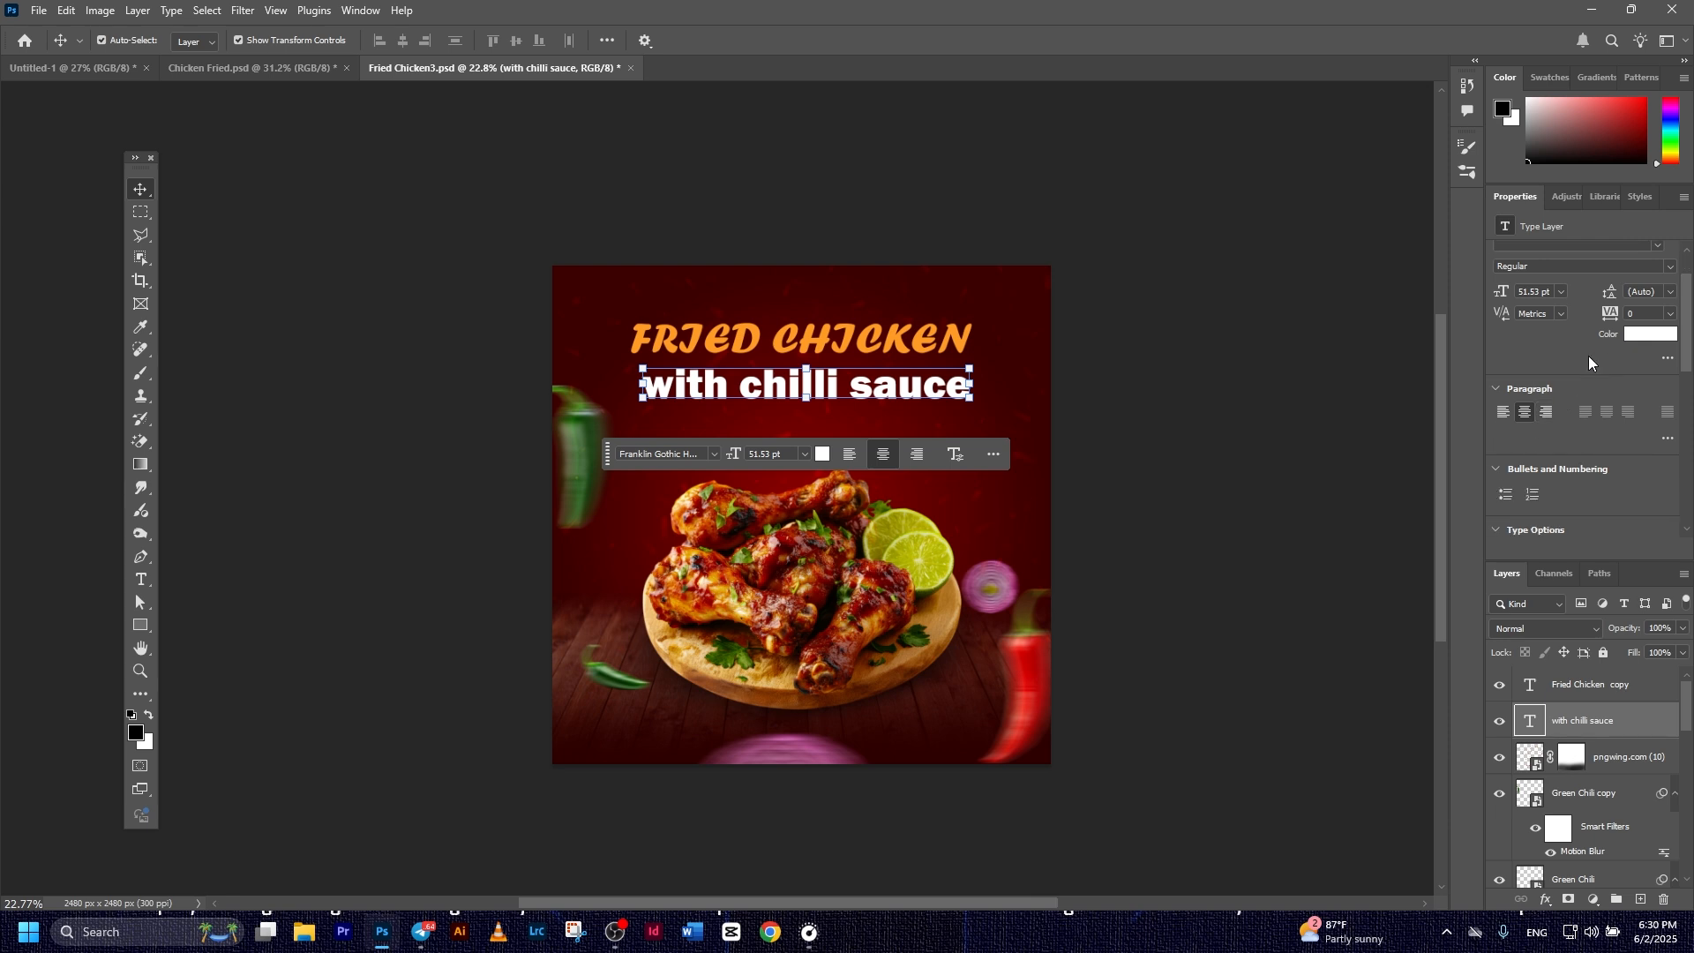
{"action": "scroll", "coordinate": [1572, 379], "scroll_direction": "down", "scroll_amount": 1}
{"action": "double_click", "coordinate": [668, 388]}
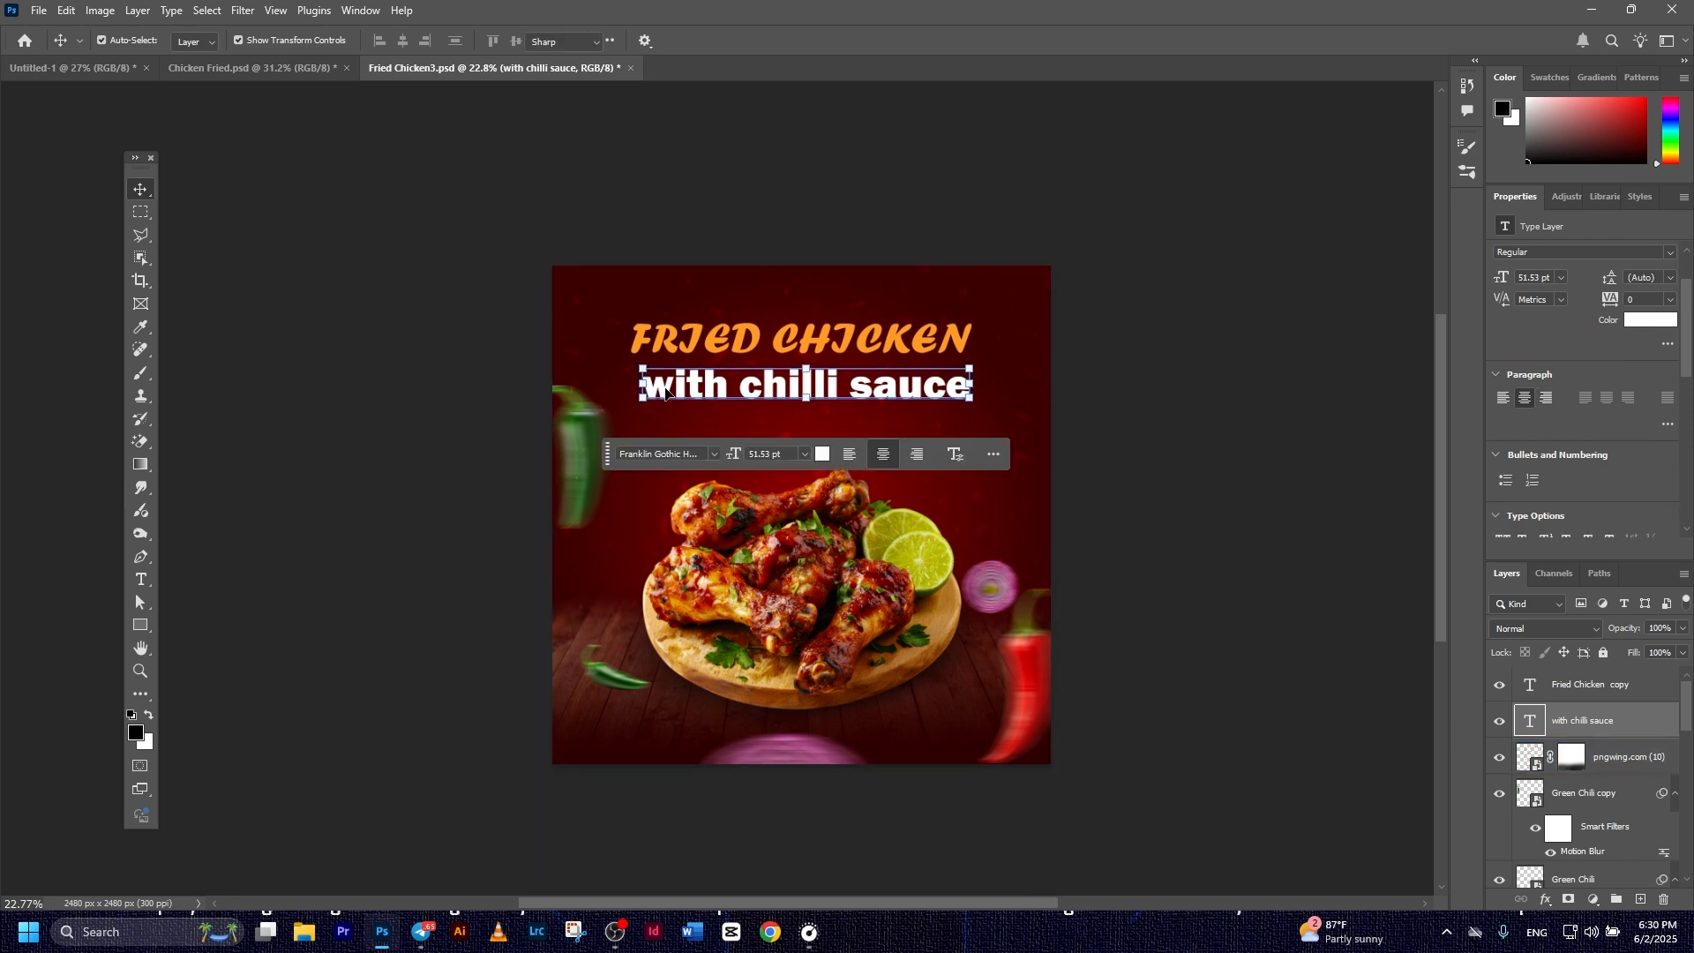
{"action": "key", "text": "BackSpace"}
{"action": "type", "text": "W"}
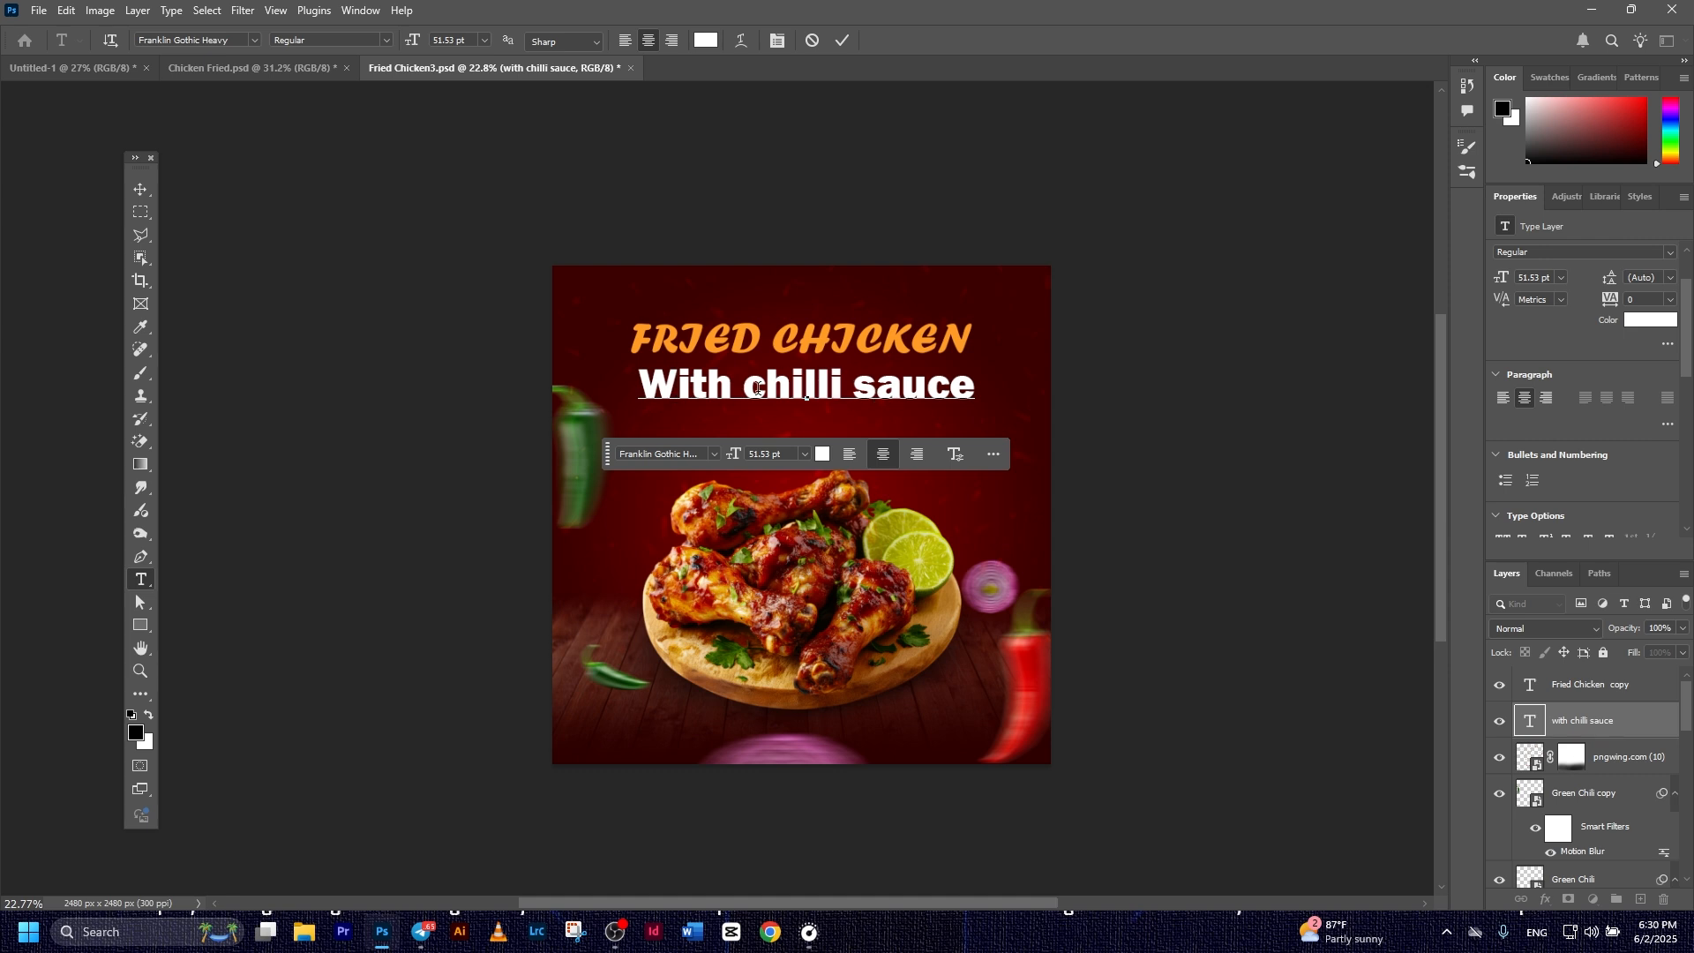
{"action": "key", "text": "Delete"}
{"action": "type", "text": "C"}
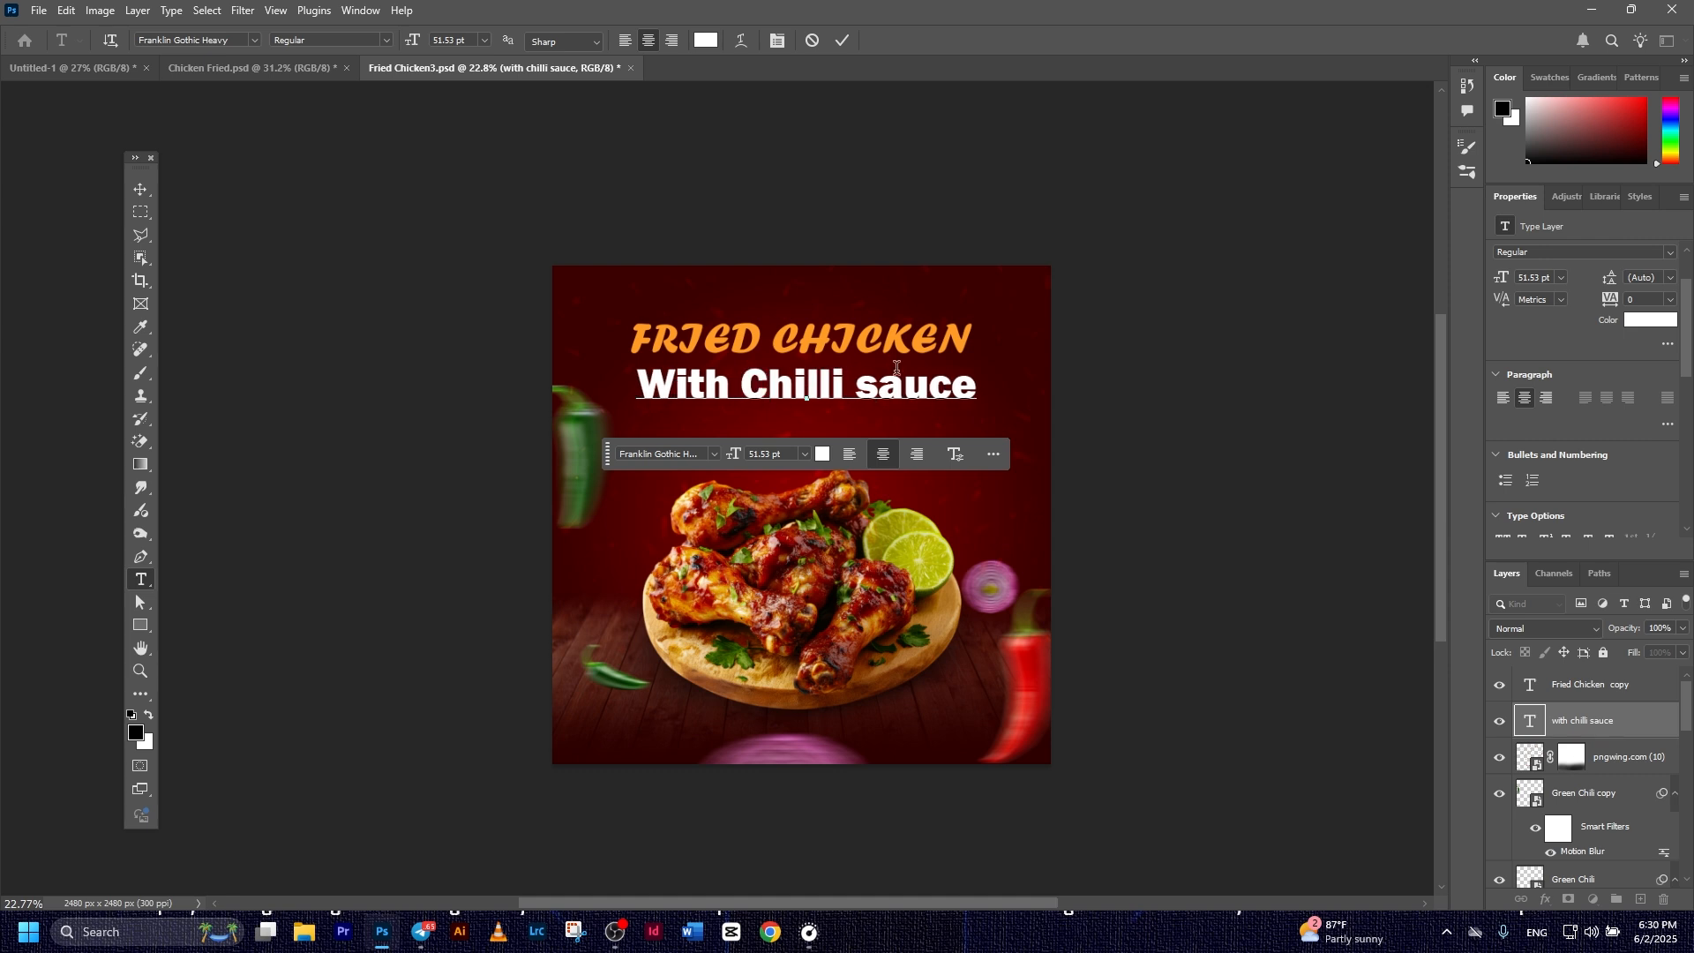
{"action": "key", "text": "Delete"}
{"action": "type", "text": "S"}
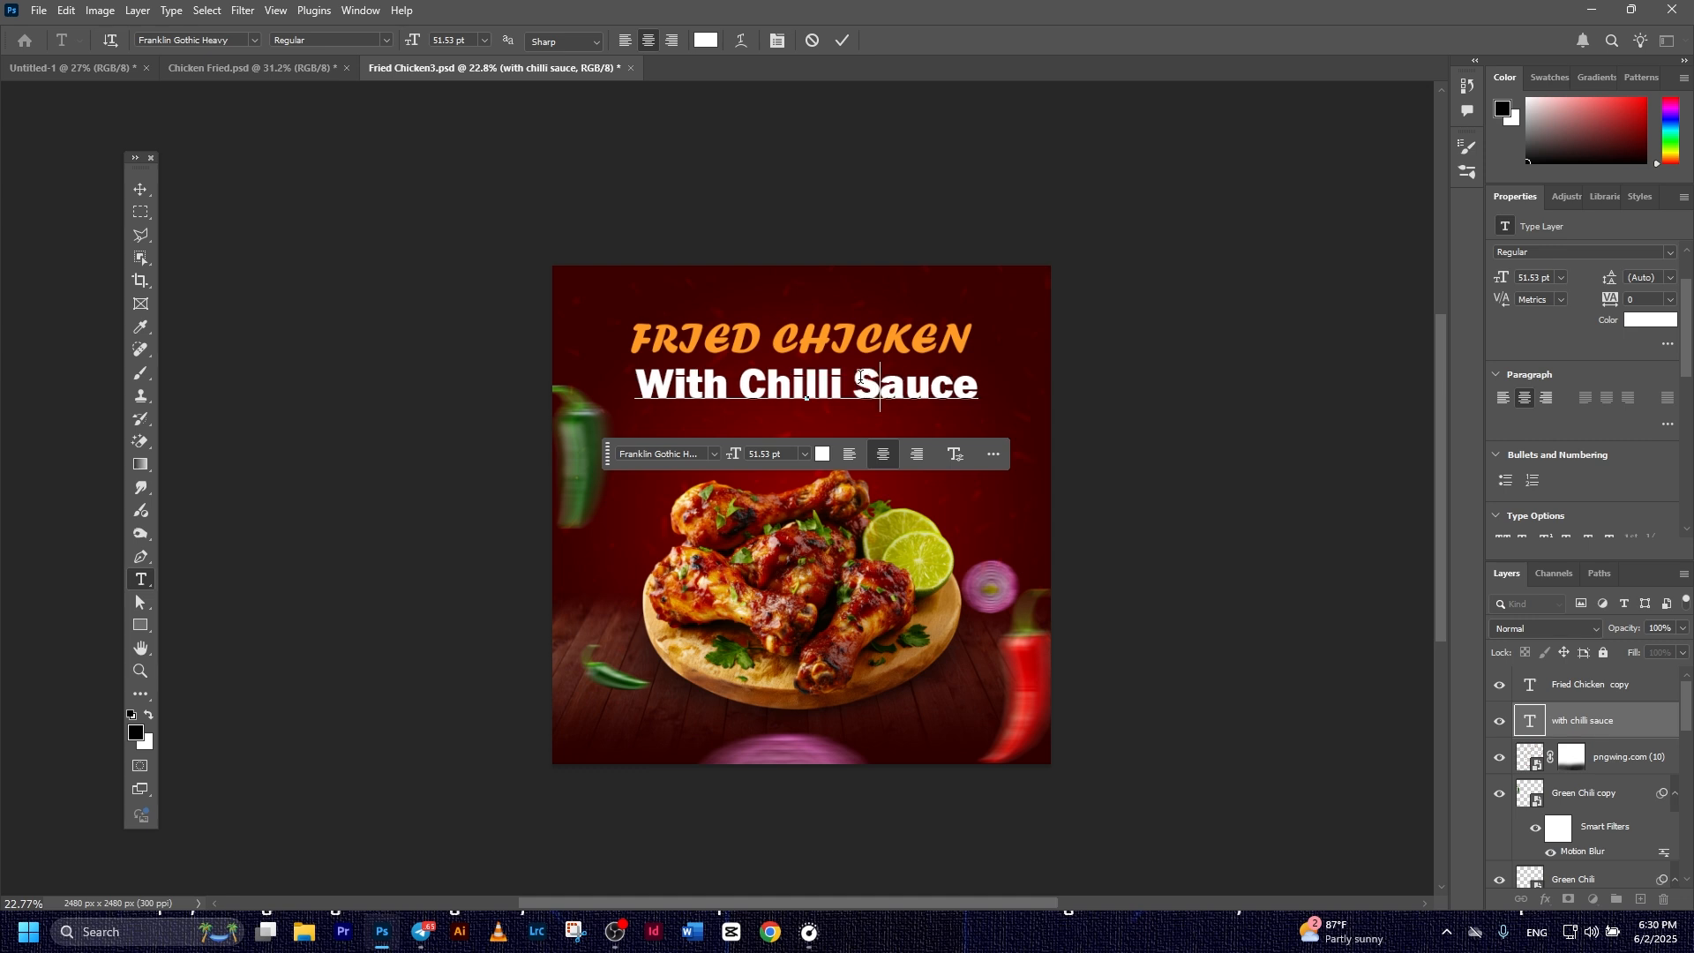
{"action": "left_click", "coordinate": [842, 39]}
{"action": "key", "text": "v"}
Change the With Chilli Sauce line's font to Papyrus Regular
{"action": "left_click", "coordinate": [1670, 253]}
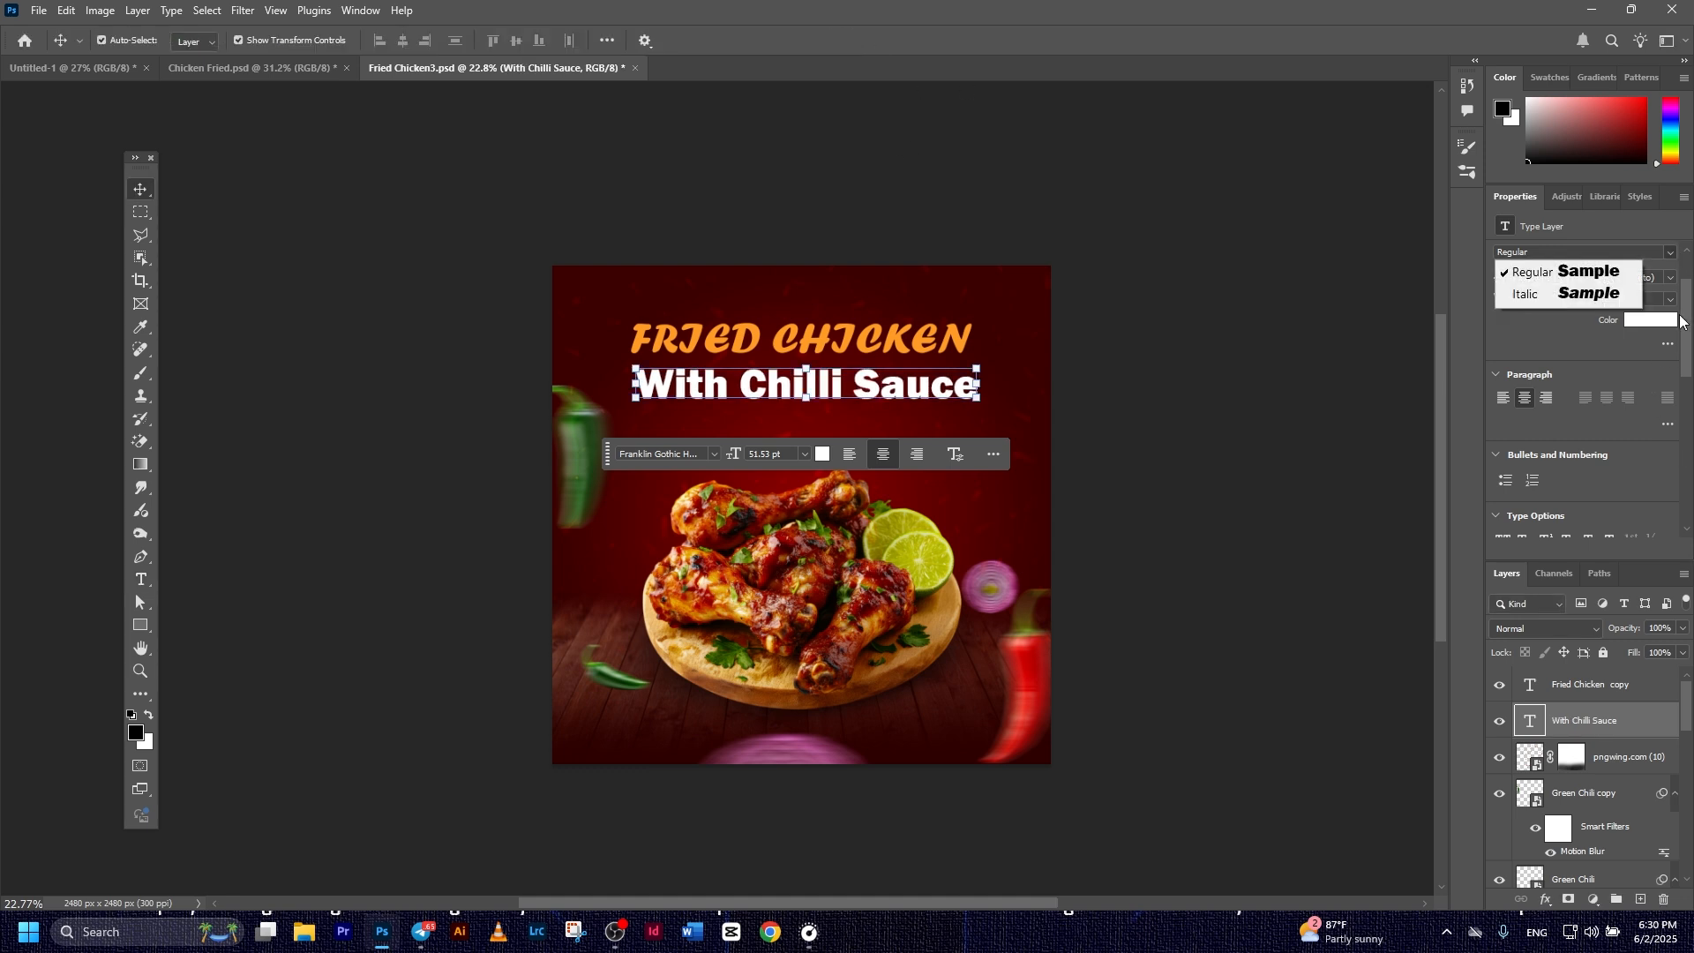
{"action": "left_click", "coordinate": [1658, 253]}
{"action": "left_click", "coordinate": [1670, 253]}
{"action": "left_click", "coordinate": [1673, 258]}
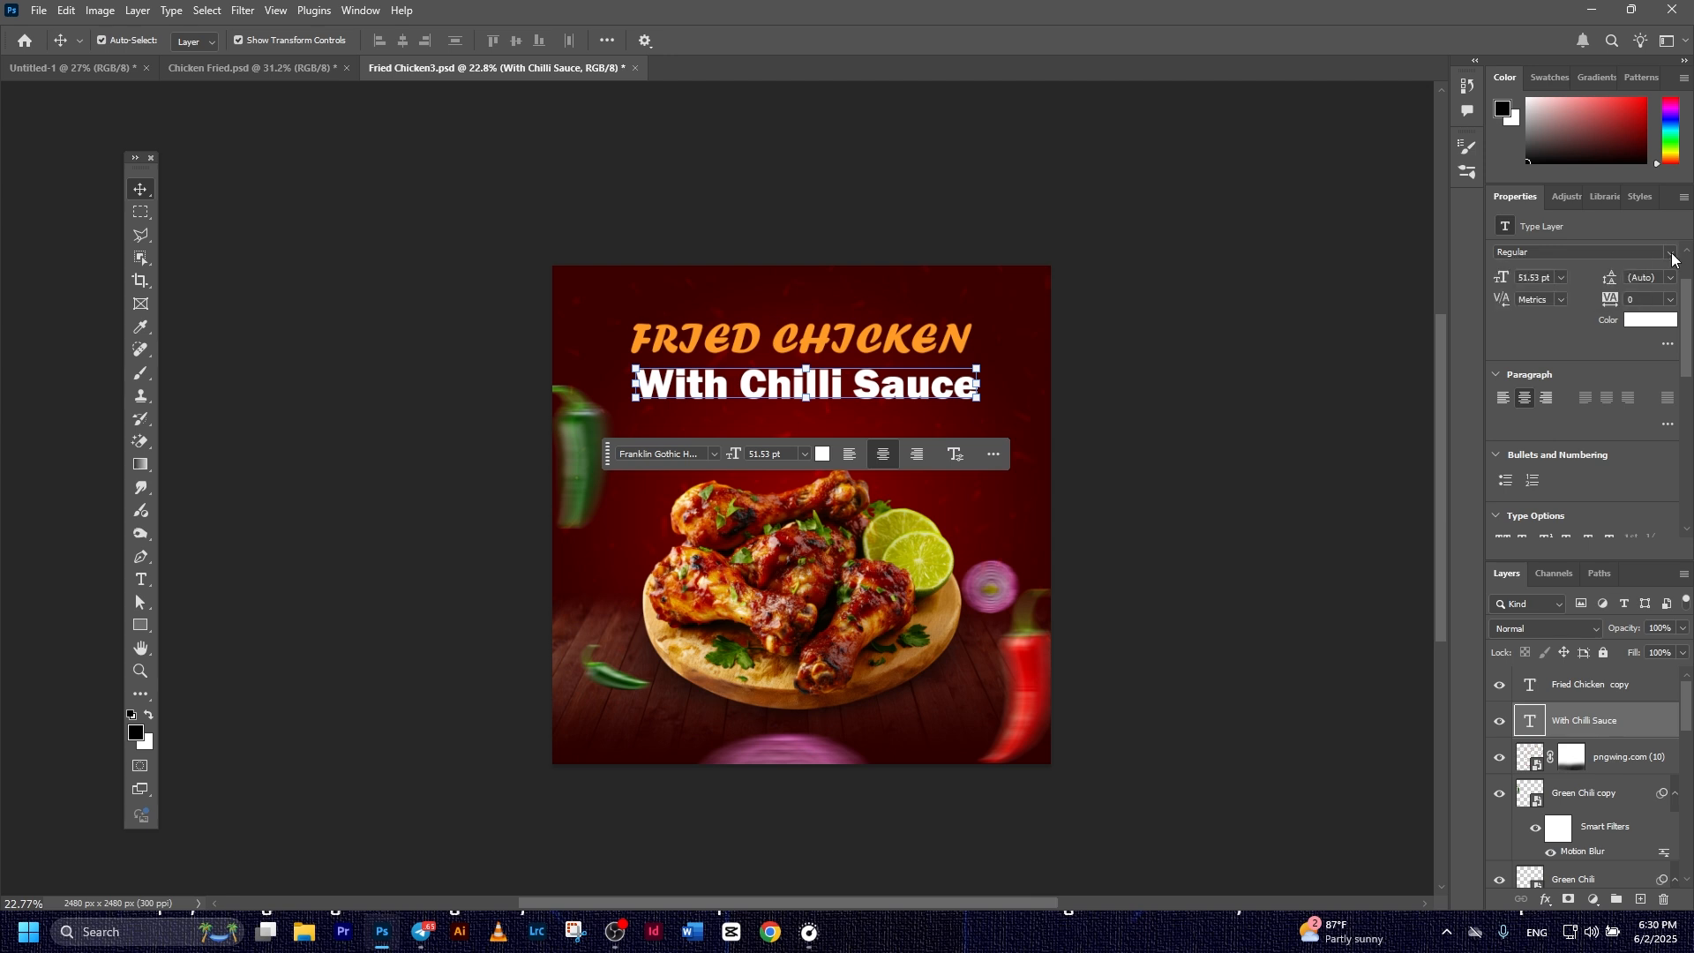
{"action": "scroll", "coordinate": [1599, 396], "scroll_direction": "up", "scroll_amount": 2}
{"action": "left_click", "coordinate": [1656, 302]}
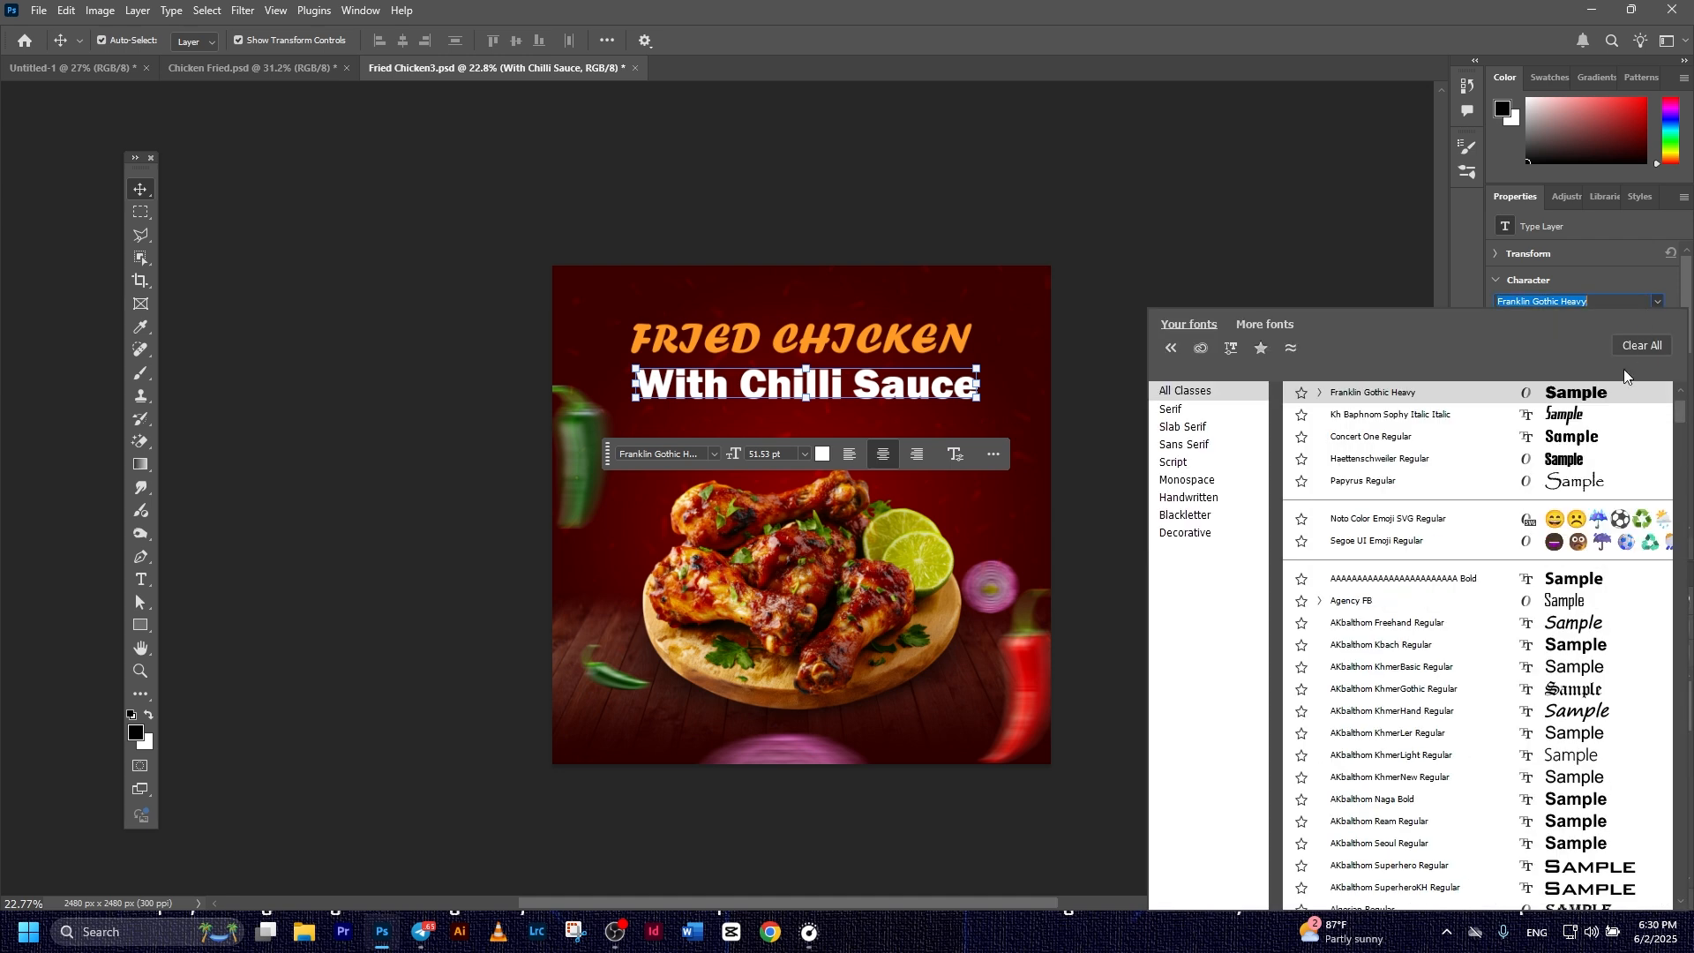
{"action": "left_click", "coordinate": [1578, 481]}
{"action": "left_click", "coordinate": [1089, 519]}
Scale the With Chilli Sauce line down slightly so it is narrower than the Fried Chicken headline
{"action": "left_click", "coordinate": [836, 400]}
{"action": "key", "text": "ctrl+t"}
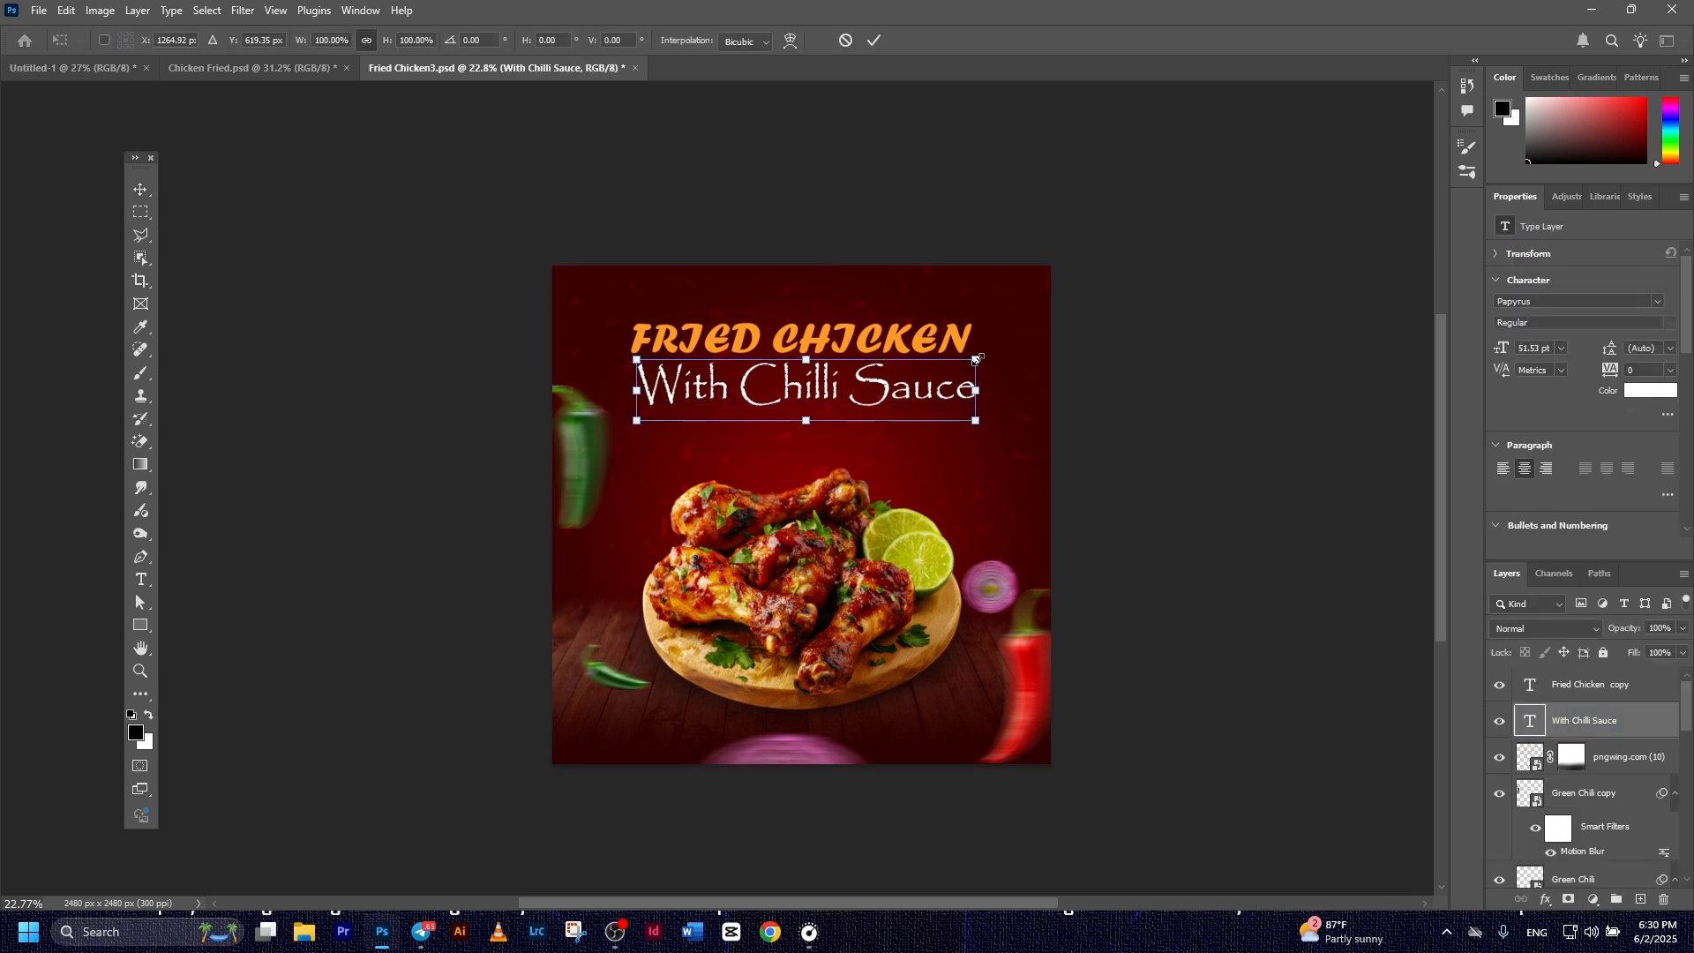
{"action": "left_click_drag", "start_coordinate": [977, 358], "coordinate": [953, 363]}
{"action": "left_click", "coordinate": [872, 41]}
Centre both text lines horizontally on the poster together with the Gradient Fill 1 and Background layers, and save the document
{"action": "left_click", "coordinate": [875, 344]}
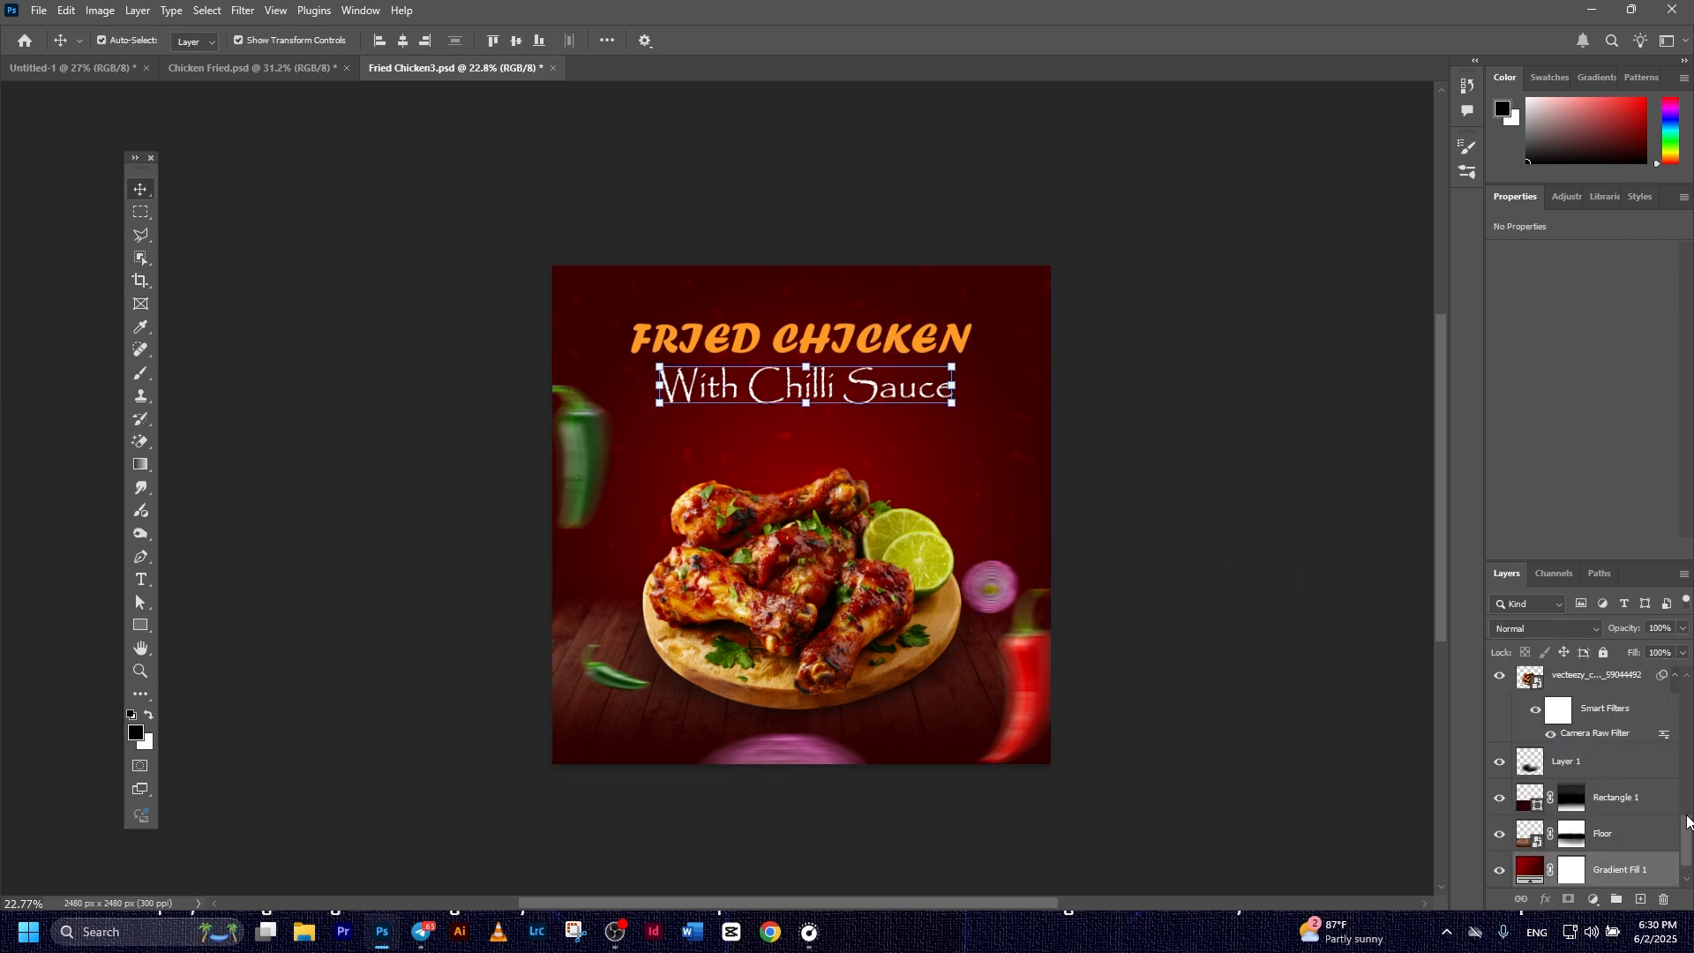
{"action": "left_click_drag", "start_coordinate": [1686, 821], "coordinate": [1690, 871]}
{"action": "left_click", "coordinate": [1622, 875]}
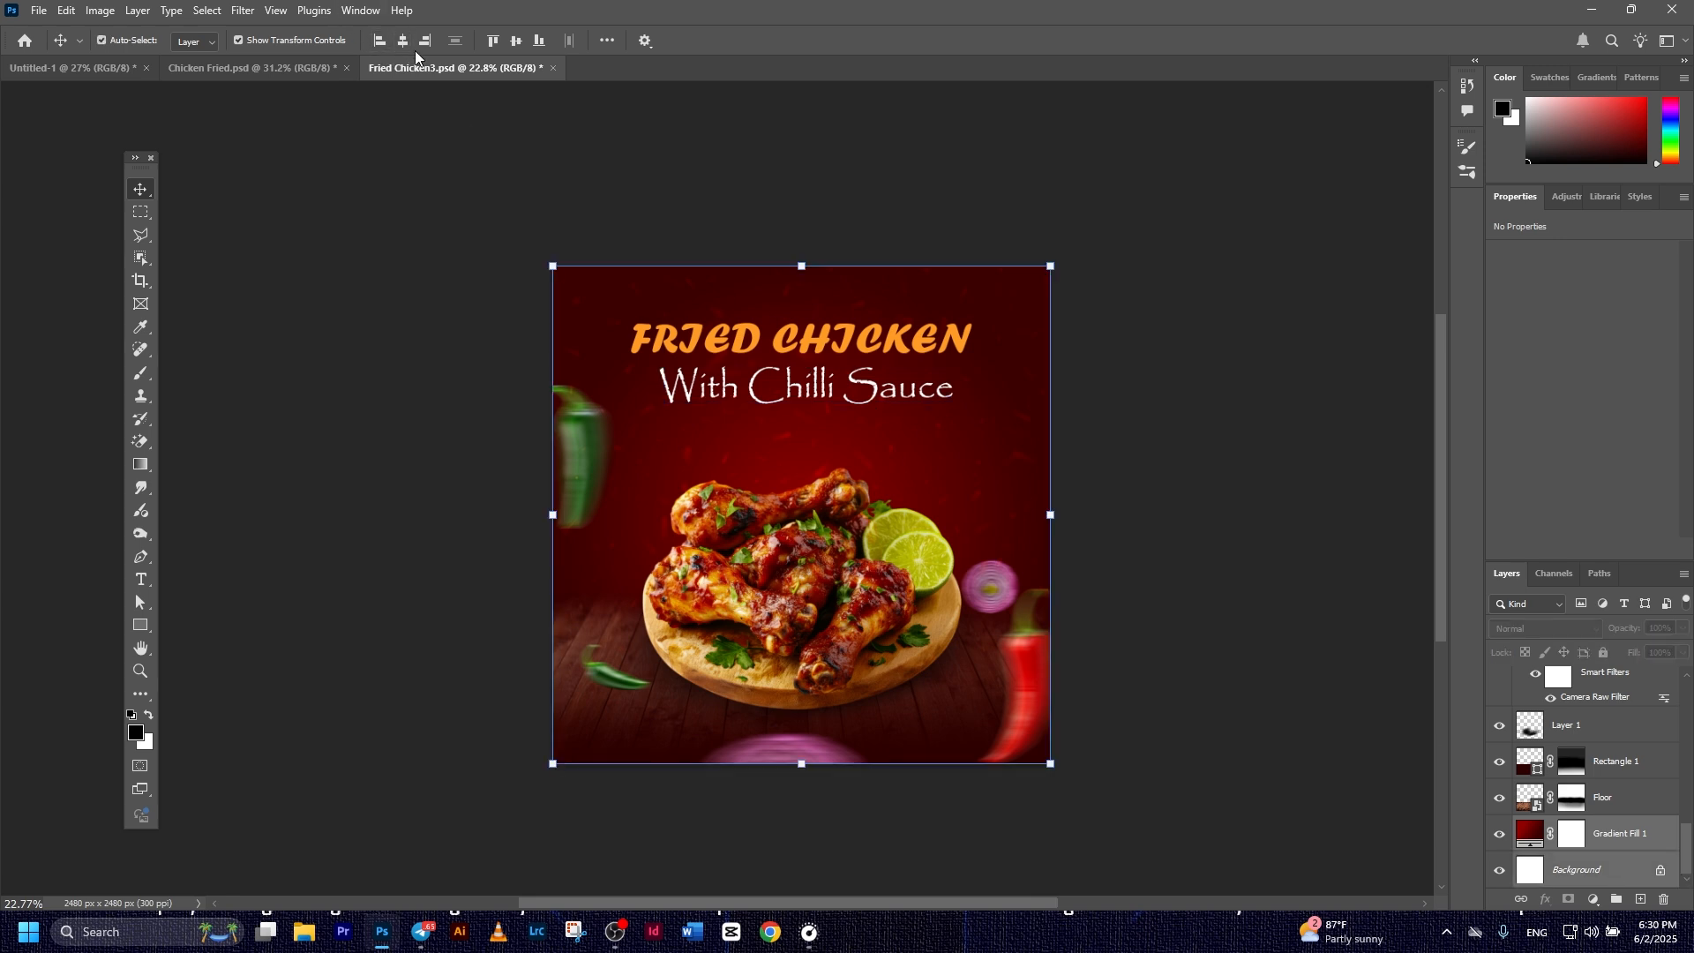
{"action": "left_click", "coordinate": [1213, 335]}
{"action": "key", "text": "ctrl+s"}
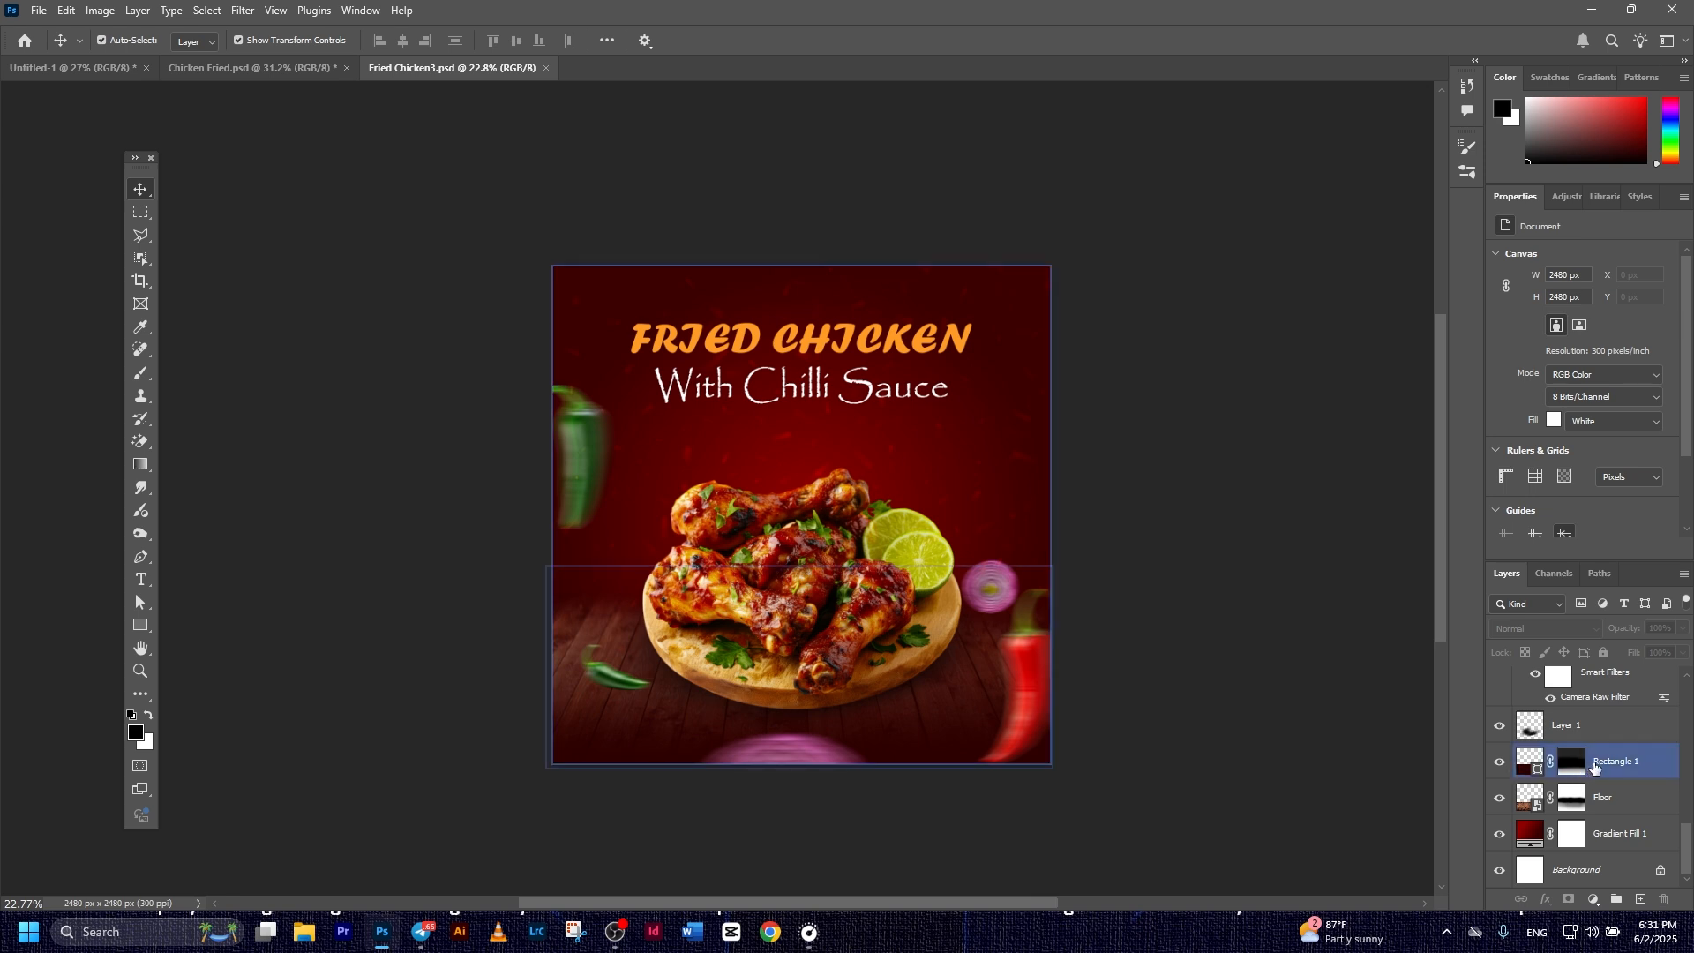
Set up the Pen tool in Shape mode with a white fill, with the Fried Chicken headline layer active
{"action": "scroll", "coordinate": [1616, 756], "scroll_direction": "up", "scroll_amount": 8}
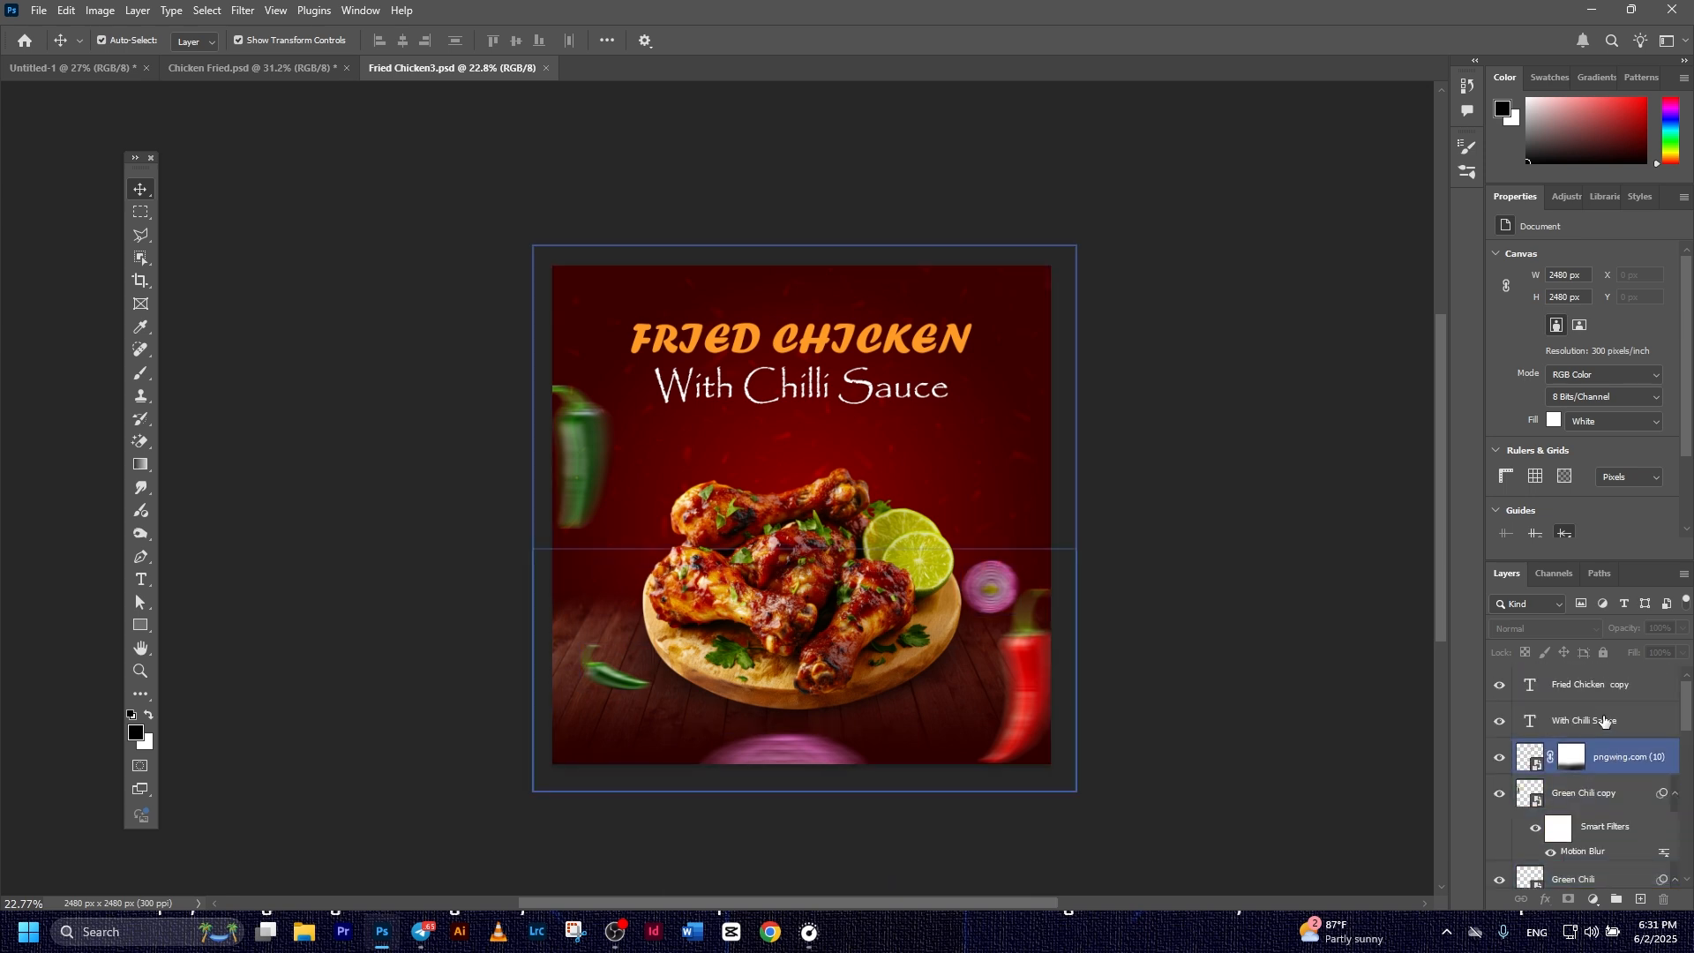
{"action": "left_click", "coordinate": [1633, 687]}
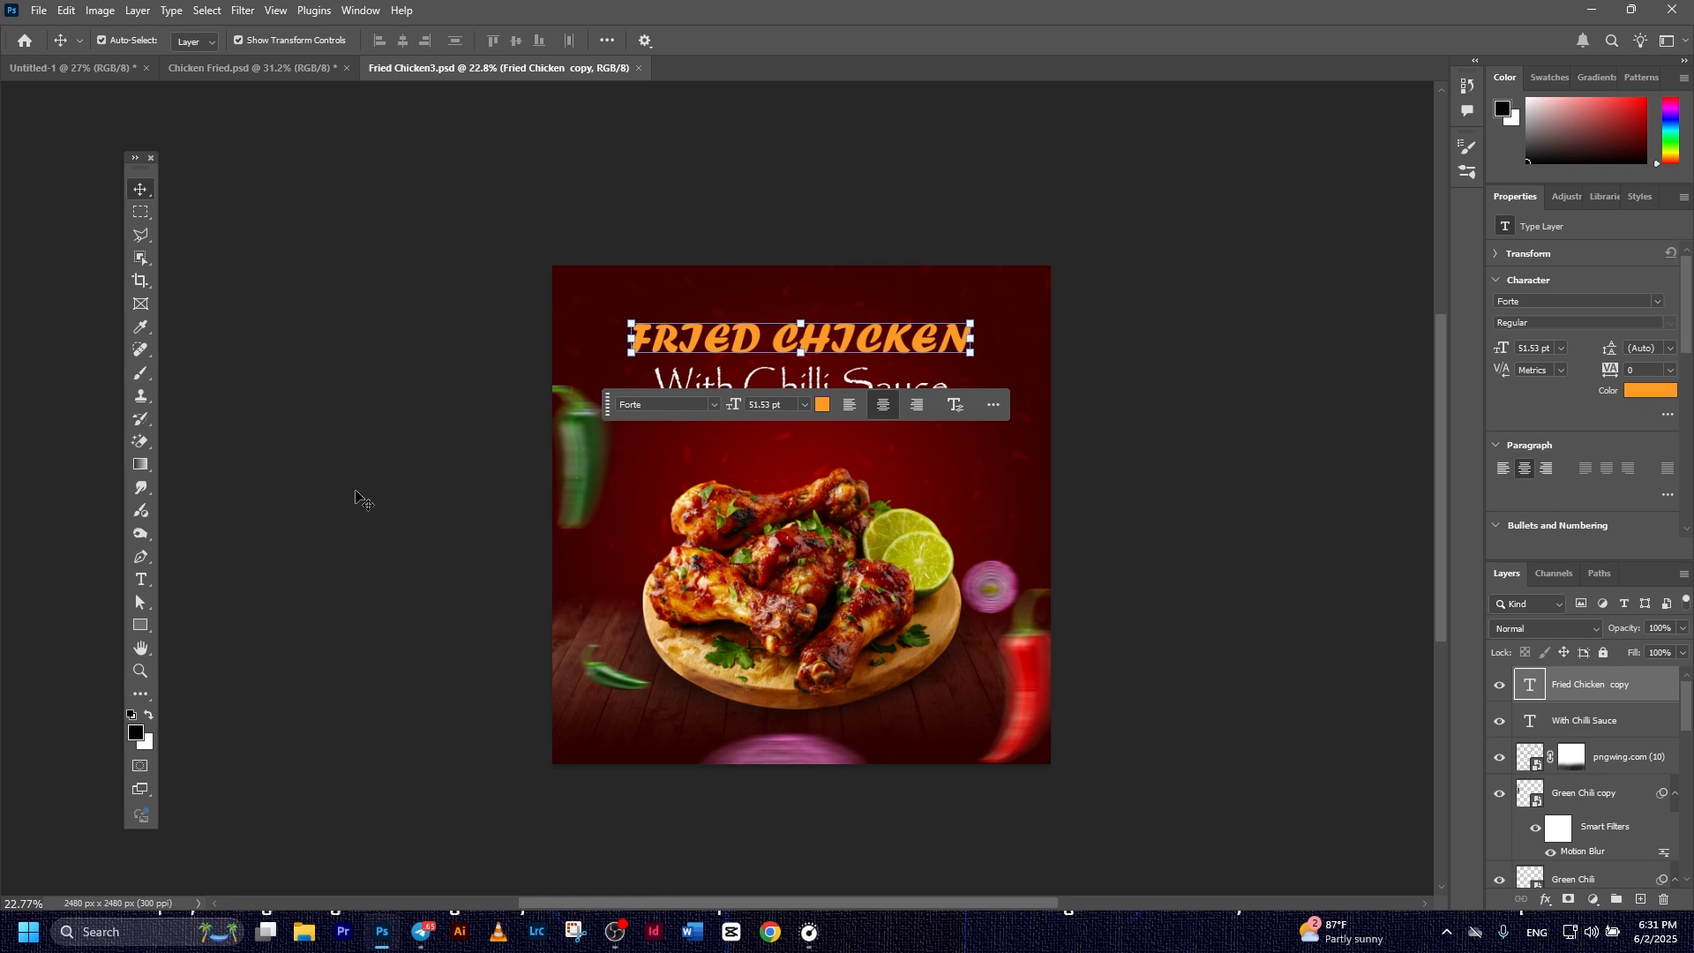
{"action": "left_click", "coordinate": [143, 563]}
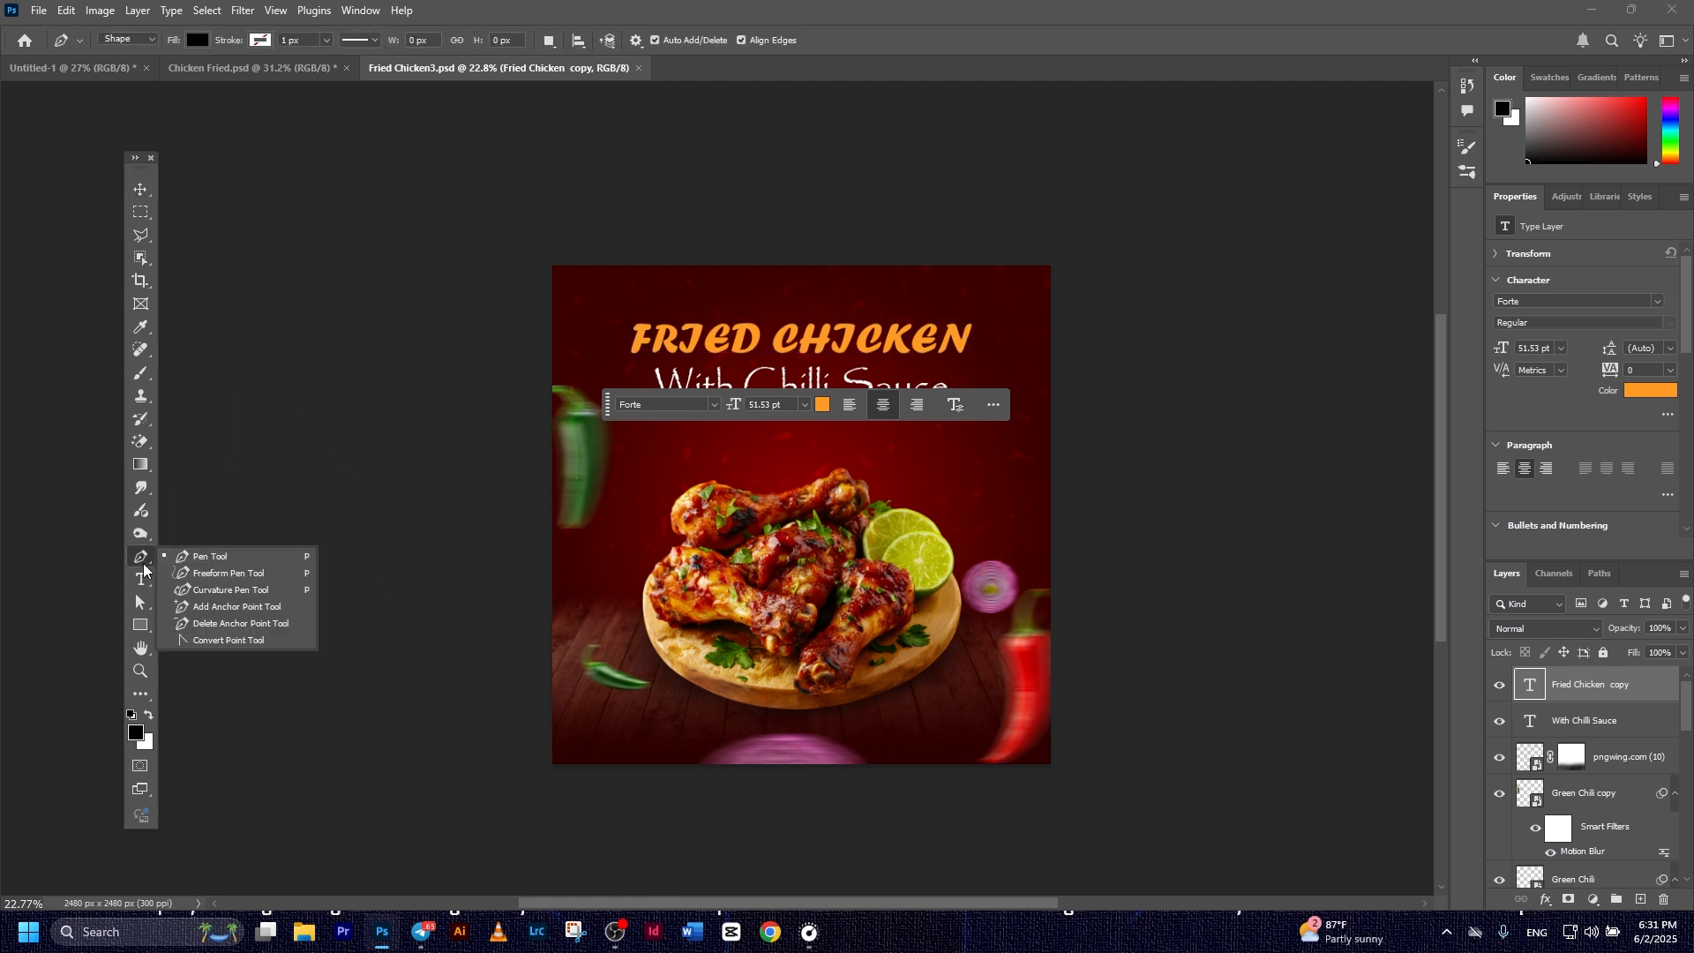
{"action": "left_click", "coordinate": [215, 562]}
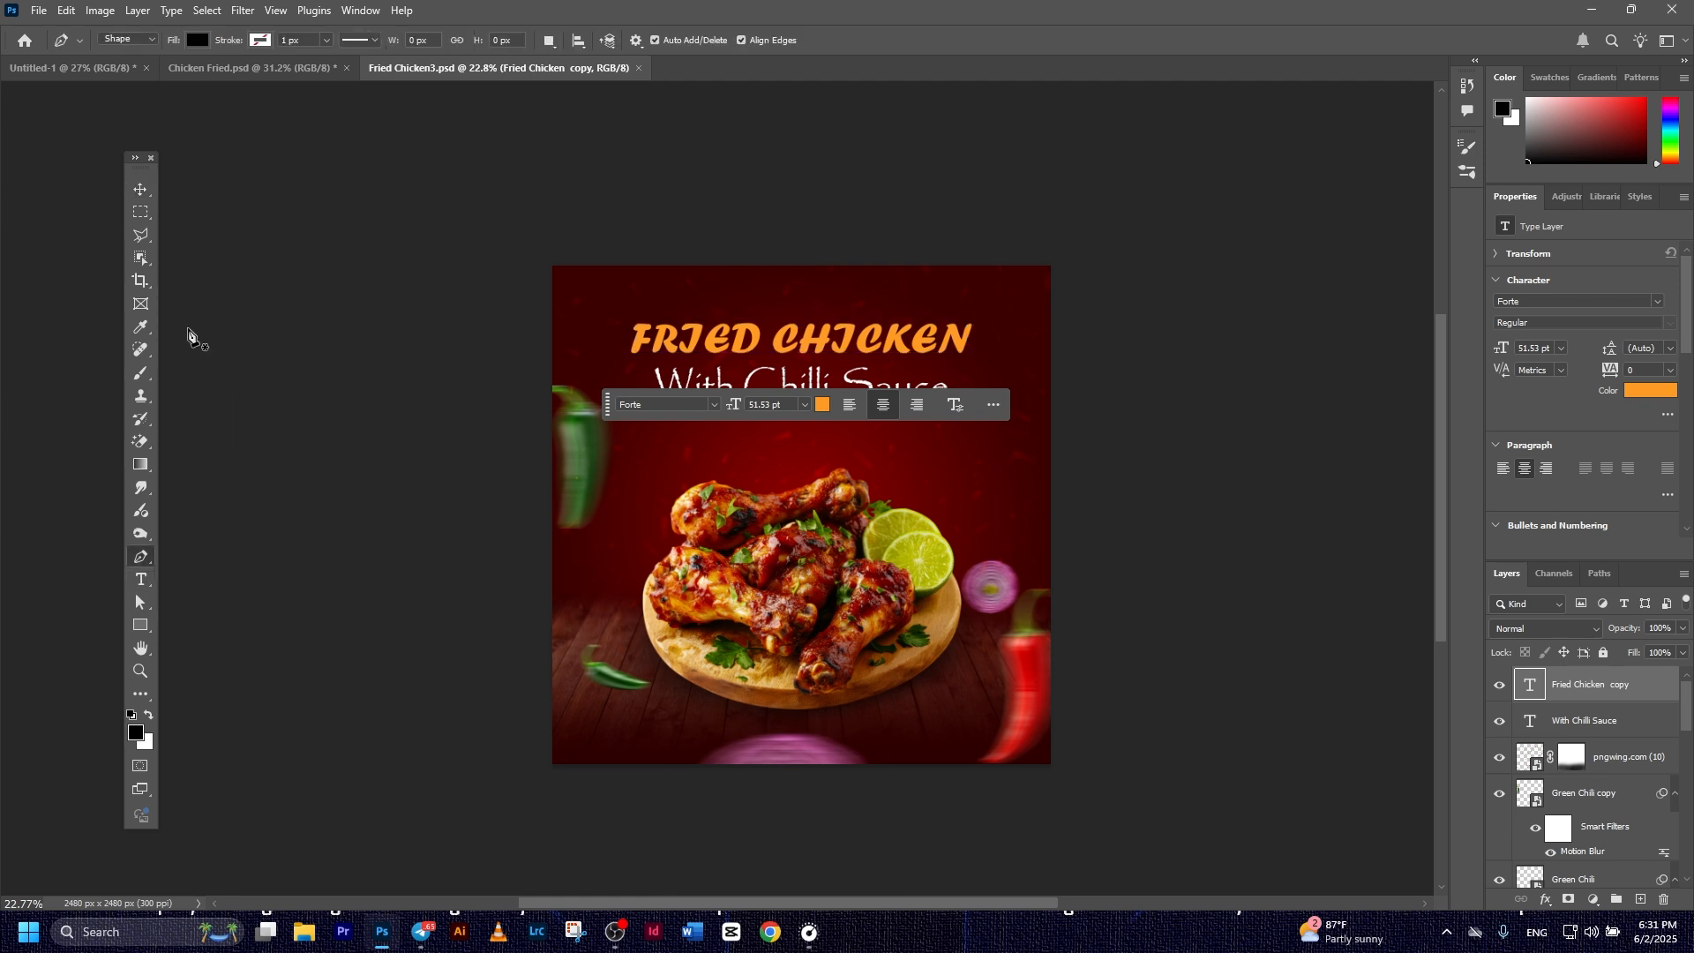
{"action": "left_click", "coordinate": [129, 40]}
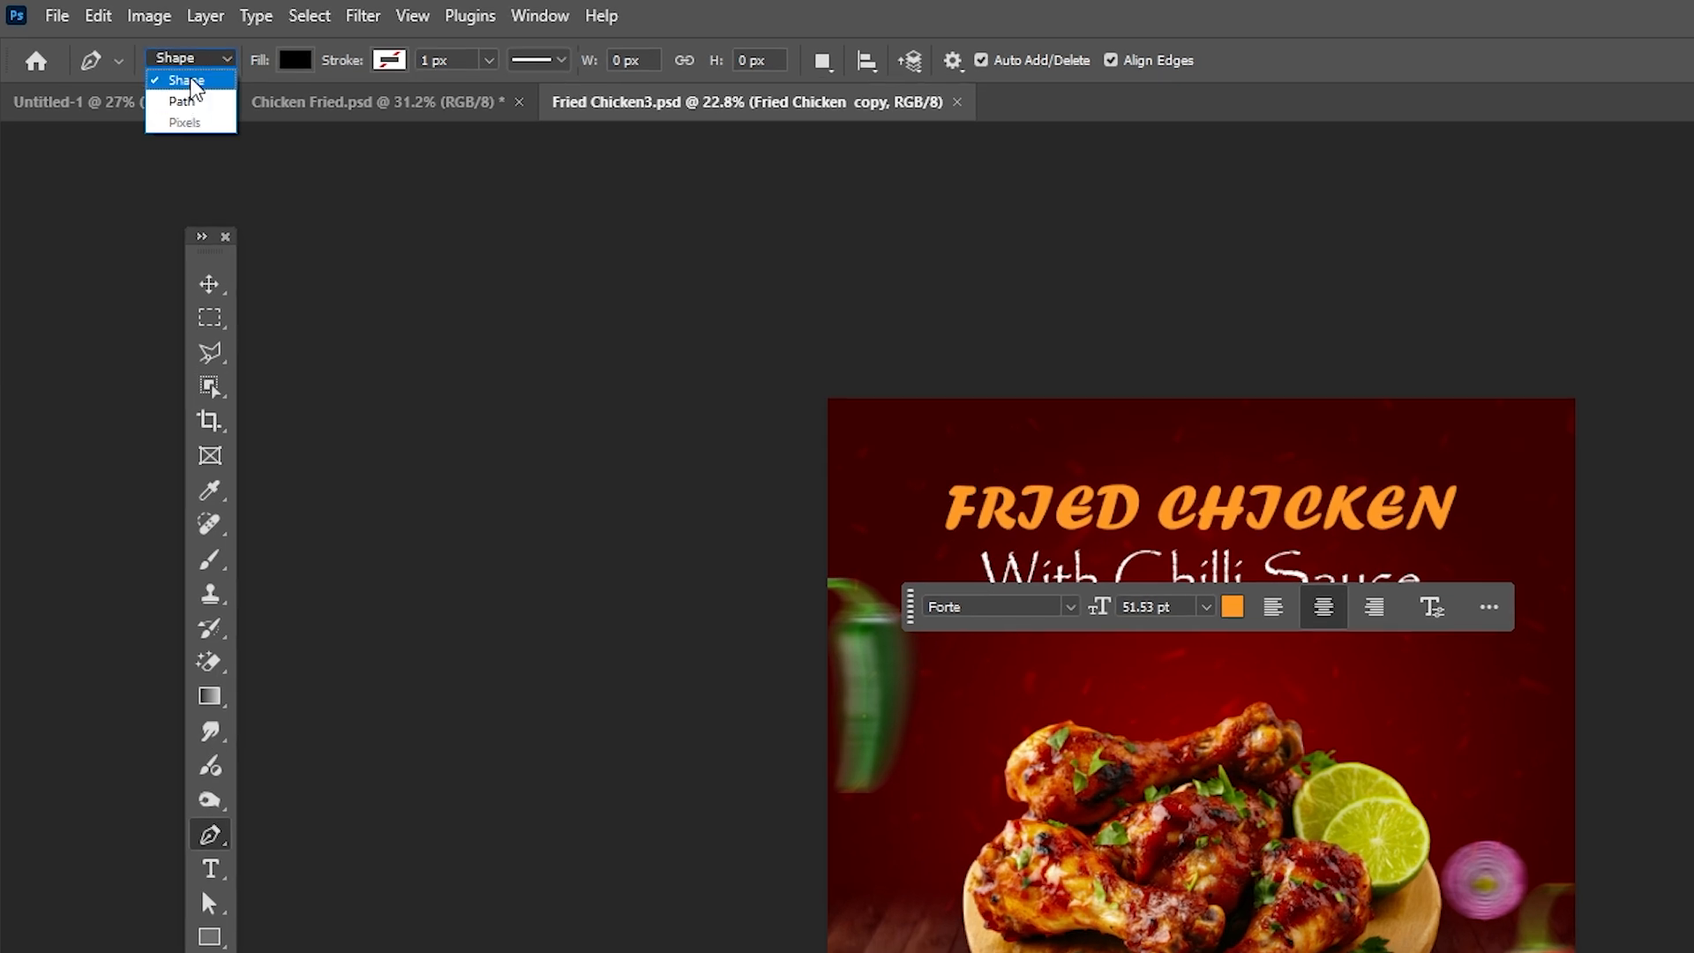
{"action": "left_click", "coordinate": [187, 81]}
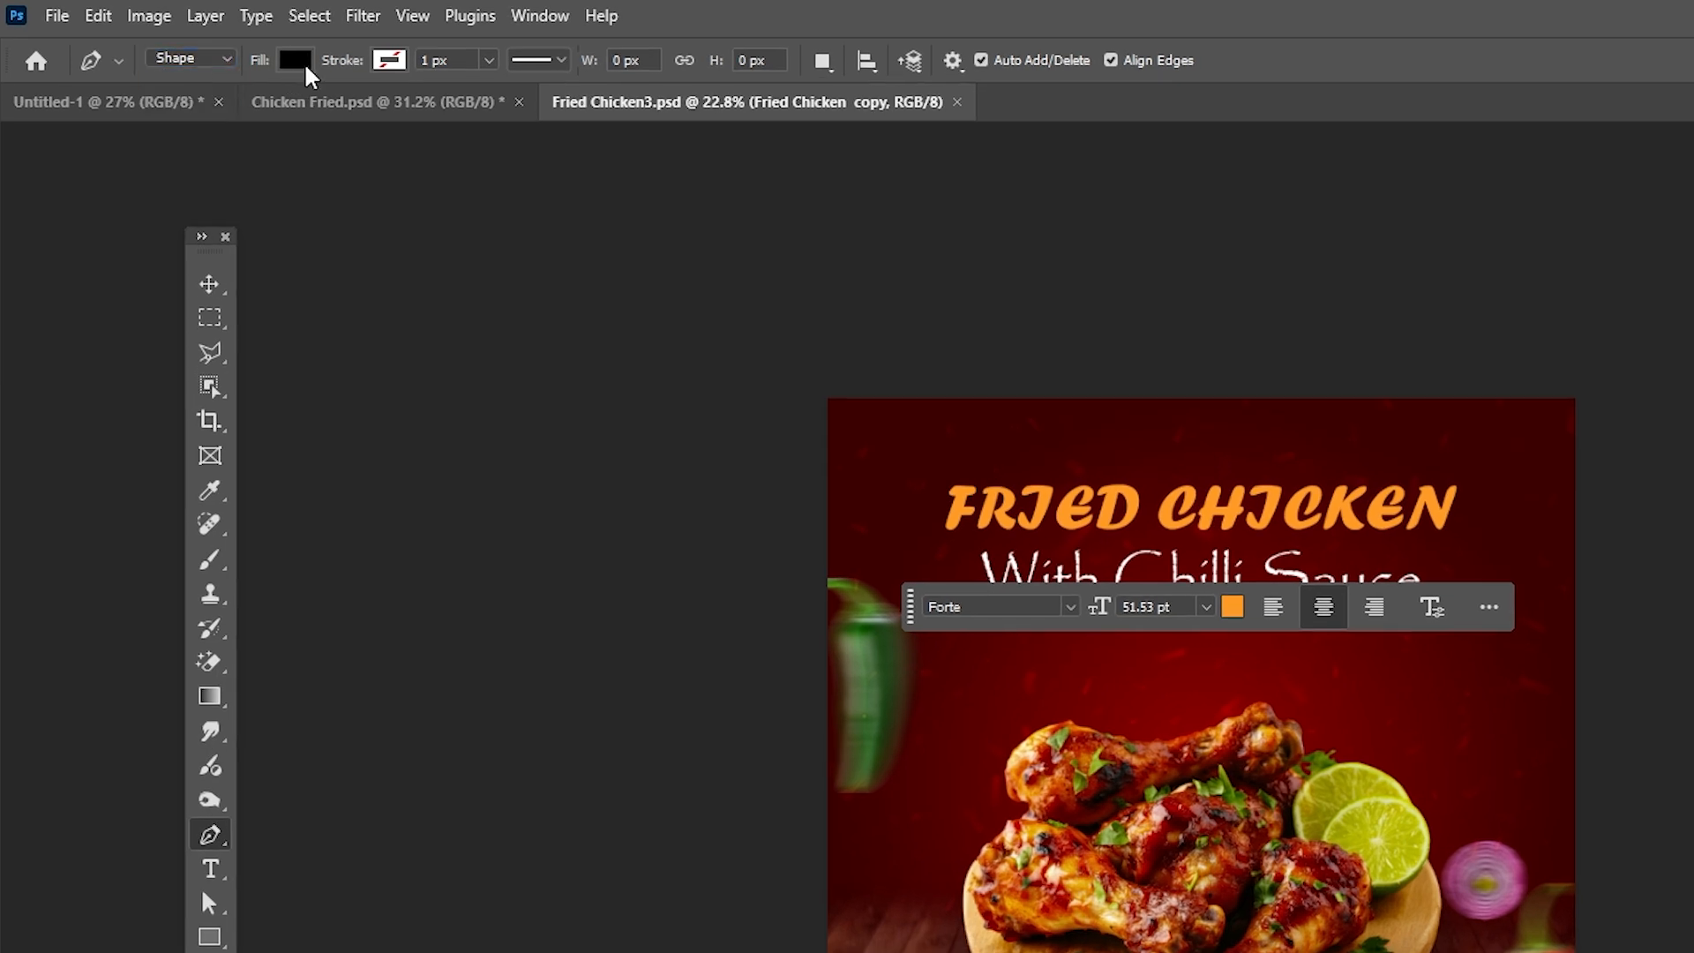
{"action": "left_click", "coordinate": [296, 60]}
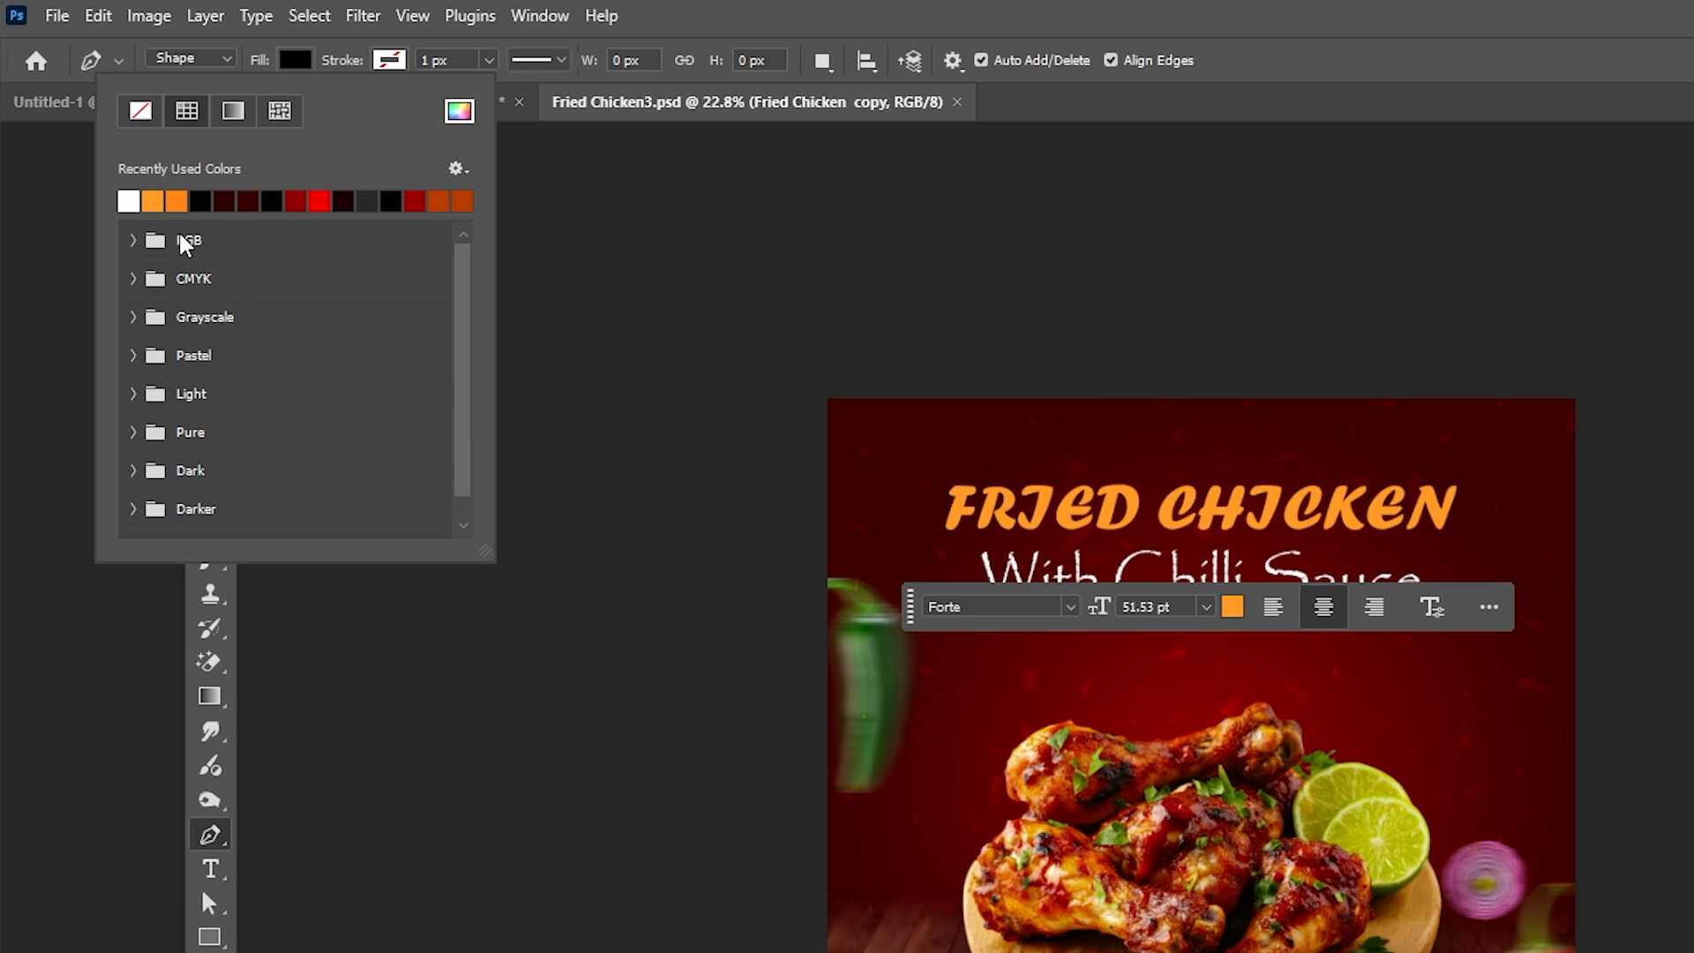
{"action": "left_click", "coordinate": [127, 201]}
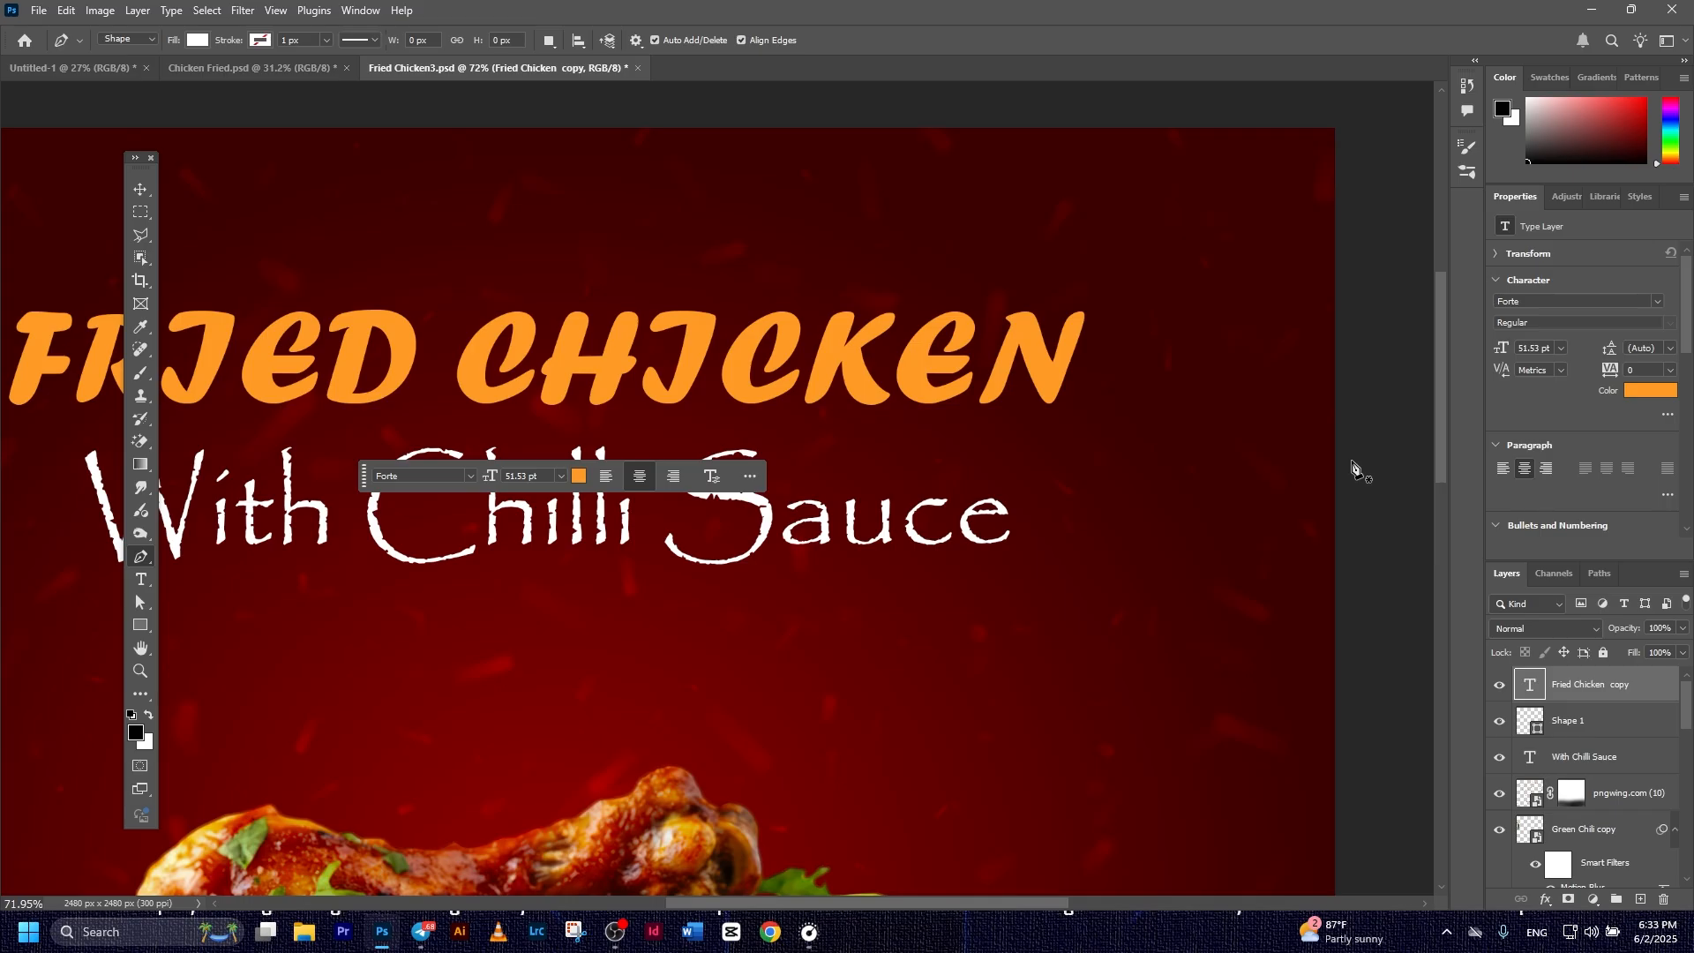
Draw a closed, curved white petal shape about 226 × 96 px just beyond the end of the Fried Chicken headline
{"action": "scroll", "coordinate": [1150, 420], "scroll_direction": "up", "scroll_amount": 1}
{"action": "left_click_drag", "start_coordinate": [1214, 437], "coordinate": [1021, 447]}
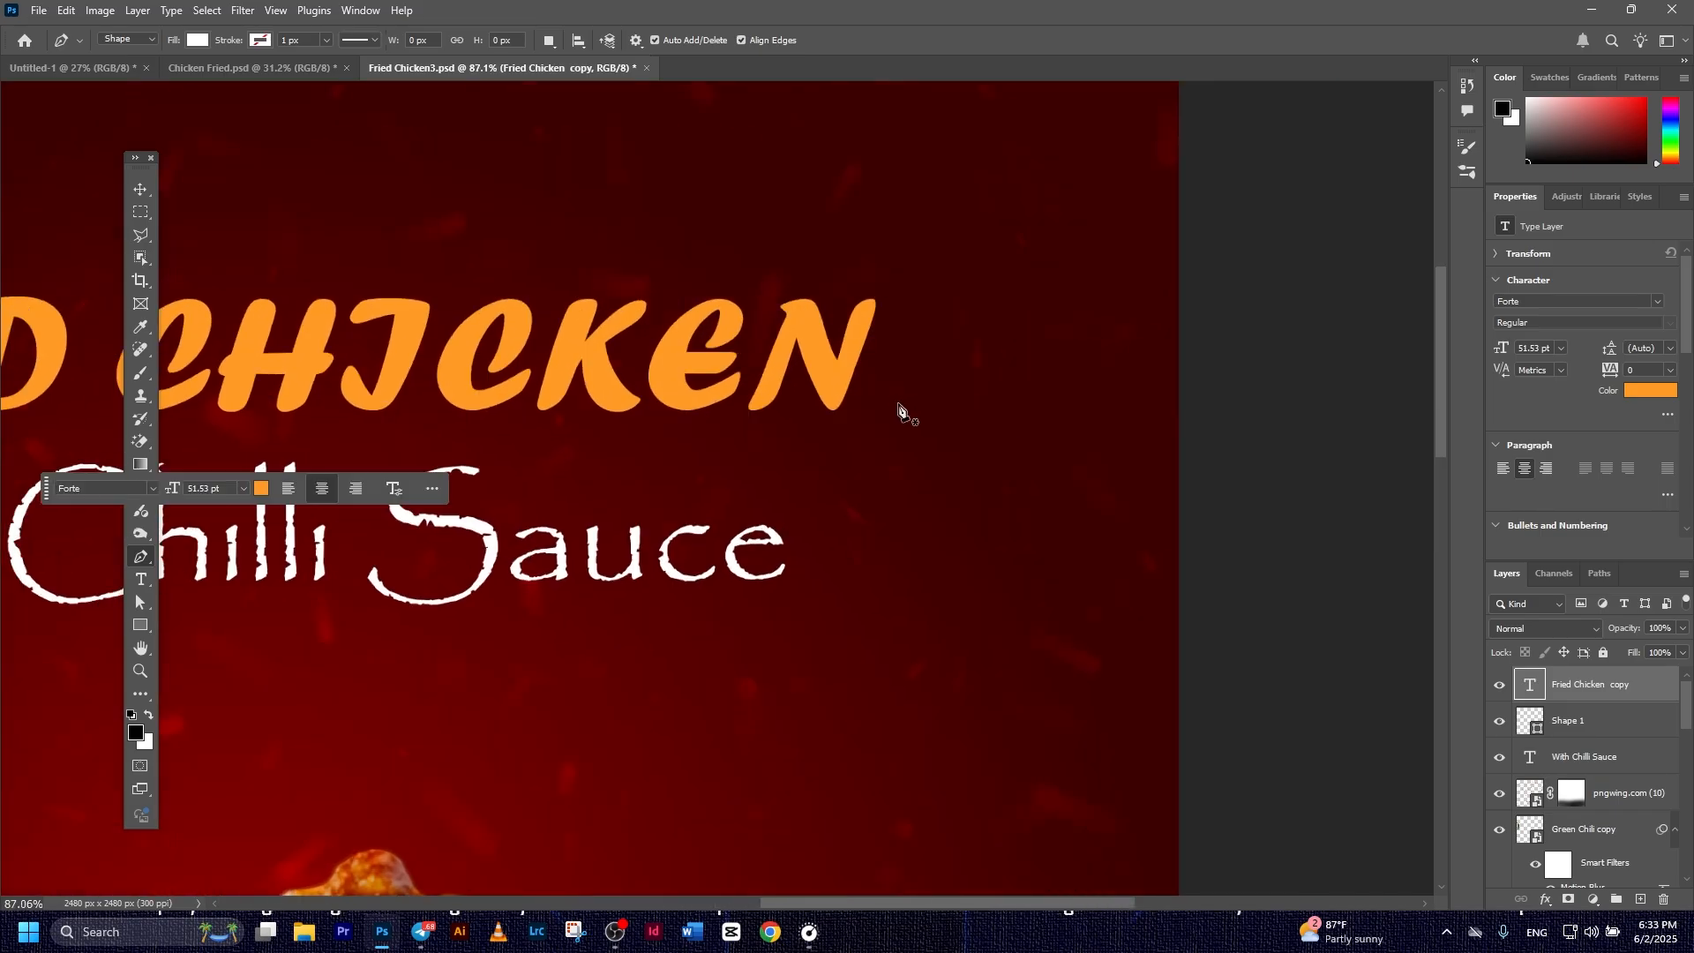
{"action": "left_click", "coordinate": [886, 416]}
{"action": "left_click_drag", "start_coordinate": [1051, 350], "coordinate": [1103, 385]}
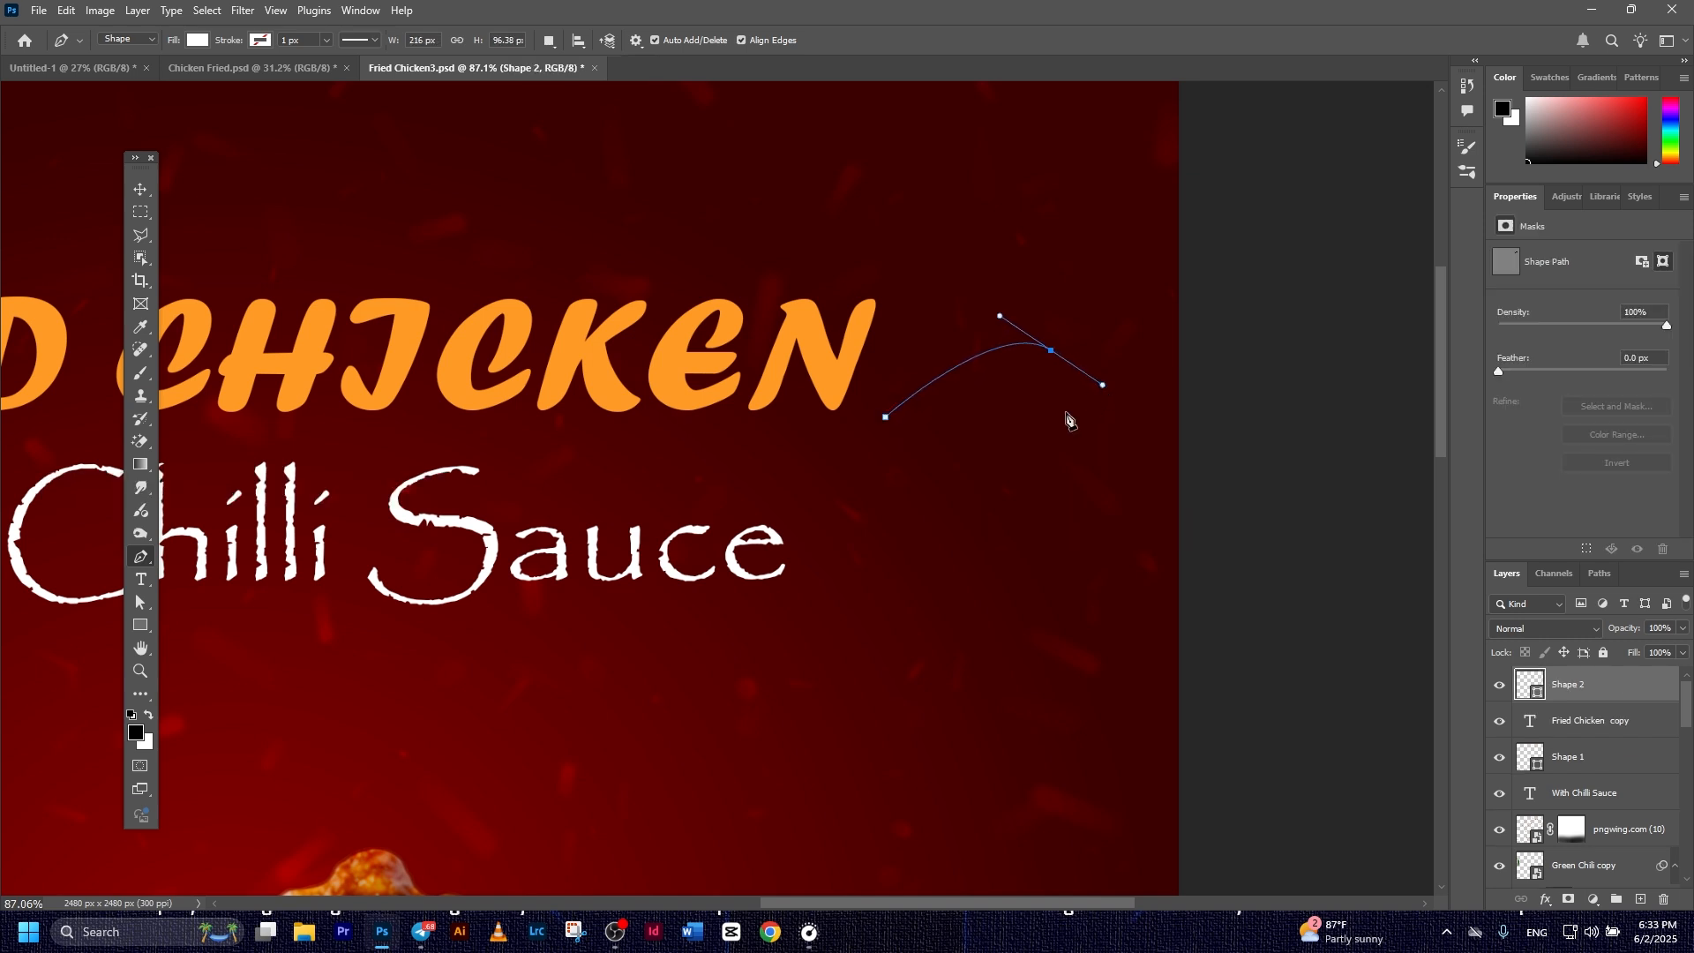
{"action": "left_click_drag", "start_coordinate": [886, 418], "coordinate": [844, 452]}
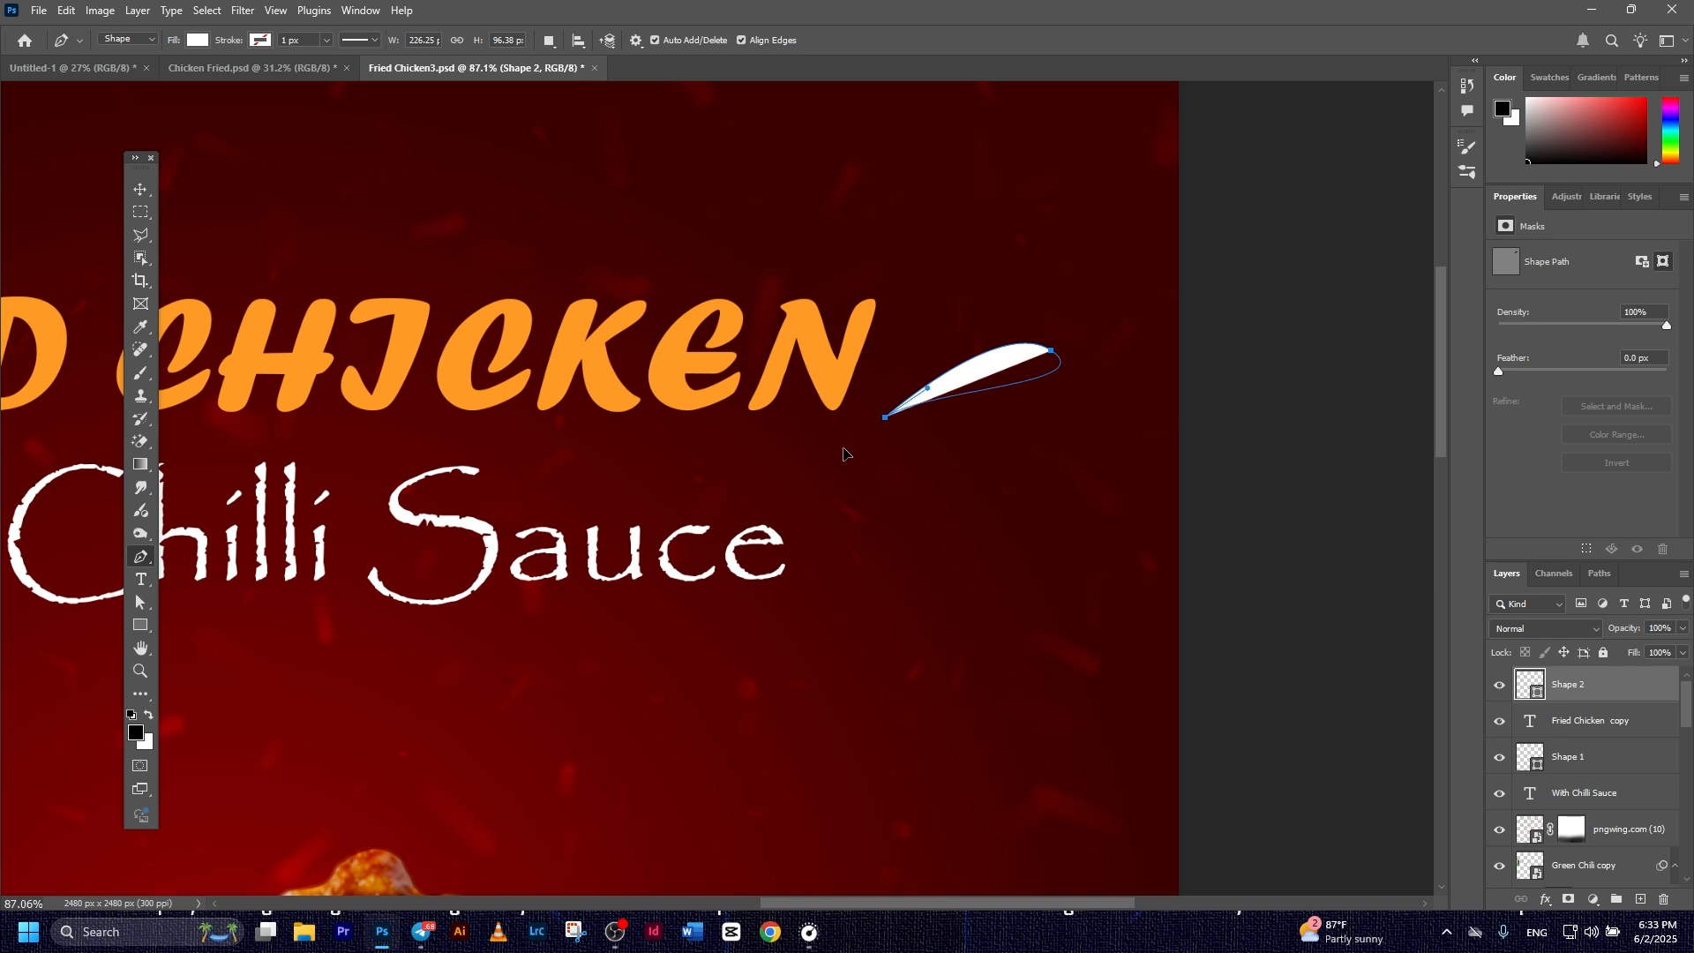
{"action": "left_click", "coordinate": [141, 189]}
{"action": "left_click", "coordinate": [1339, 403]}
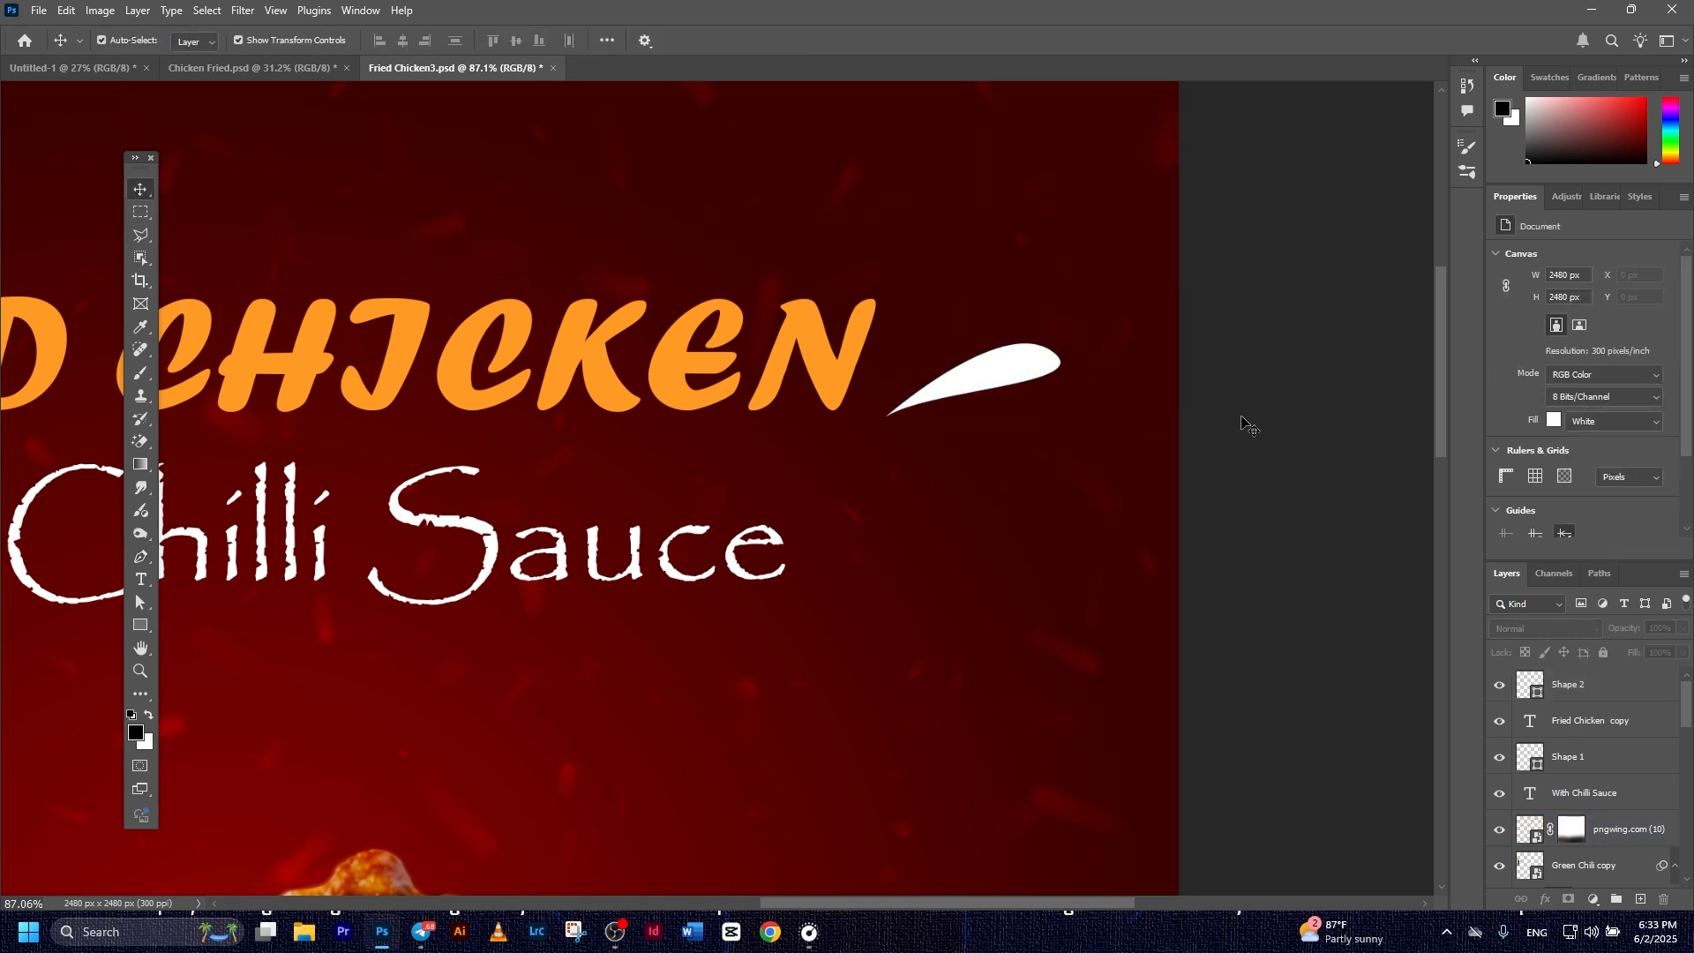
{"action": "scroll", "coordinate": [1247, 424], "scroll_direction": "down", "scroll_amount": 4}
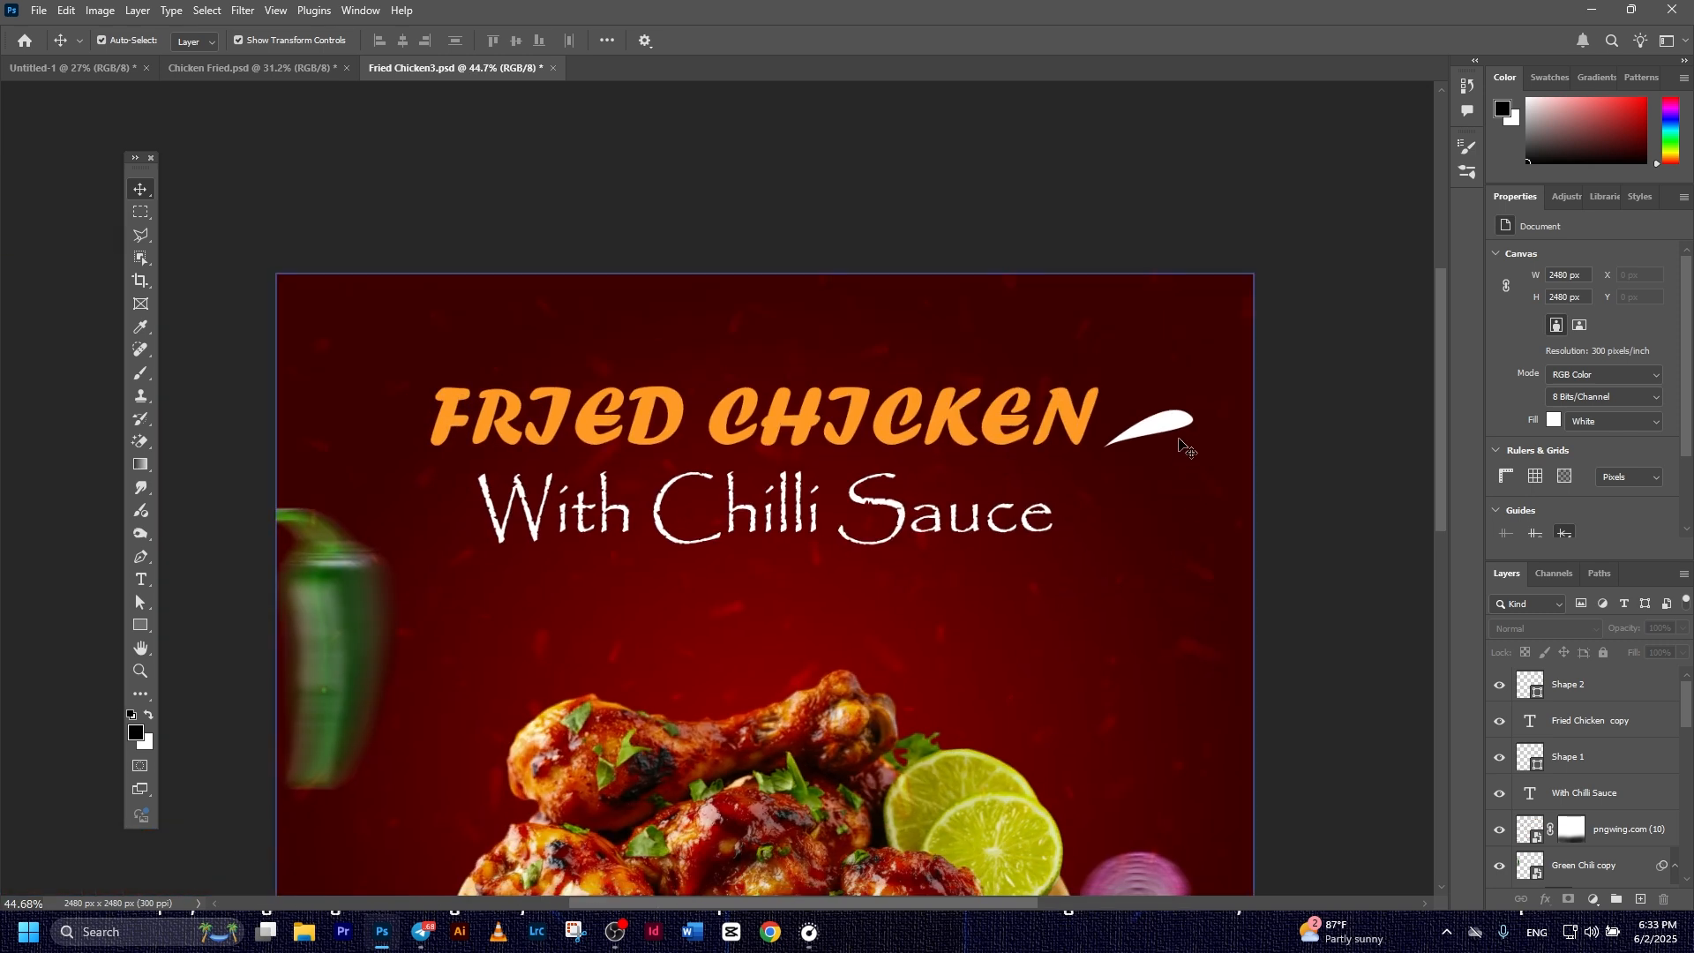
Duplicate the white petal, flip the original vertically and move it down to form a mirrored pair beside the headline
{"action": "left_click", "coordinate": [1164, 431], "text": "ctrl"}
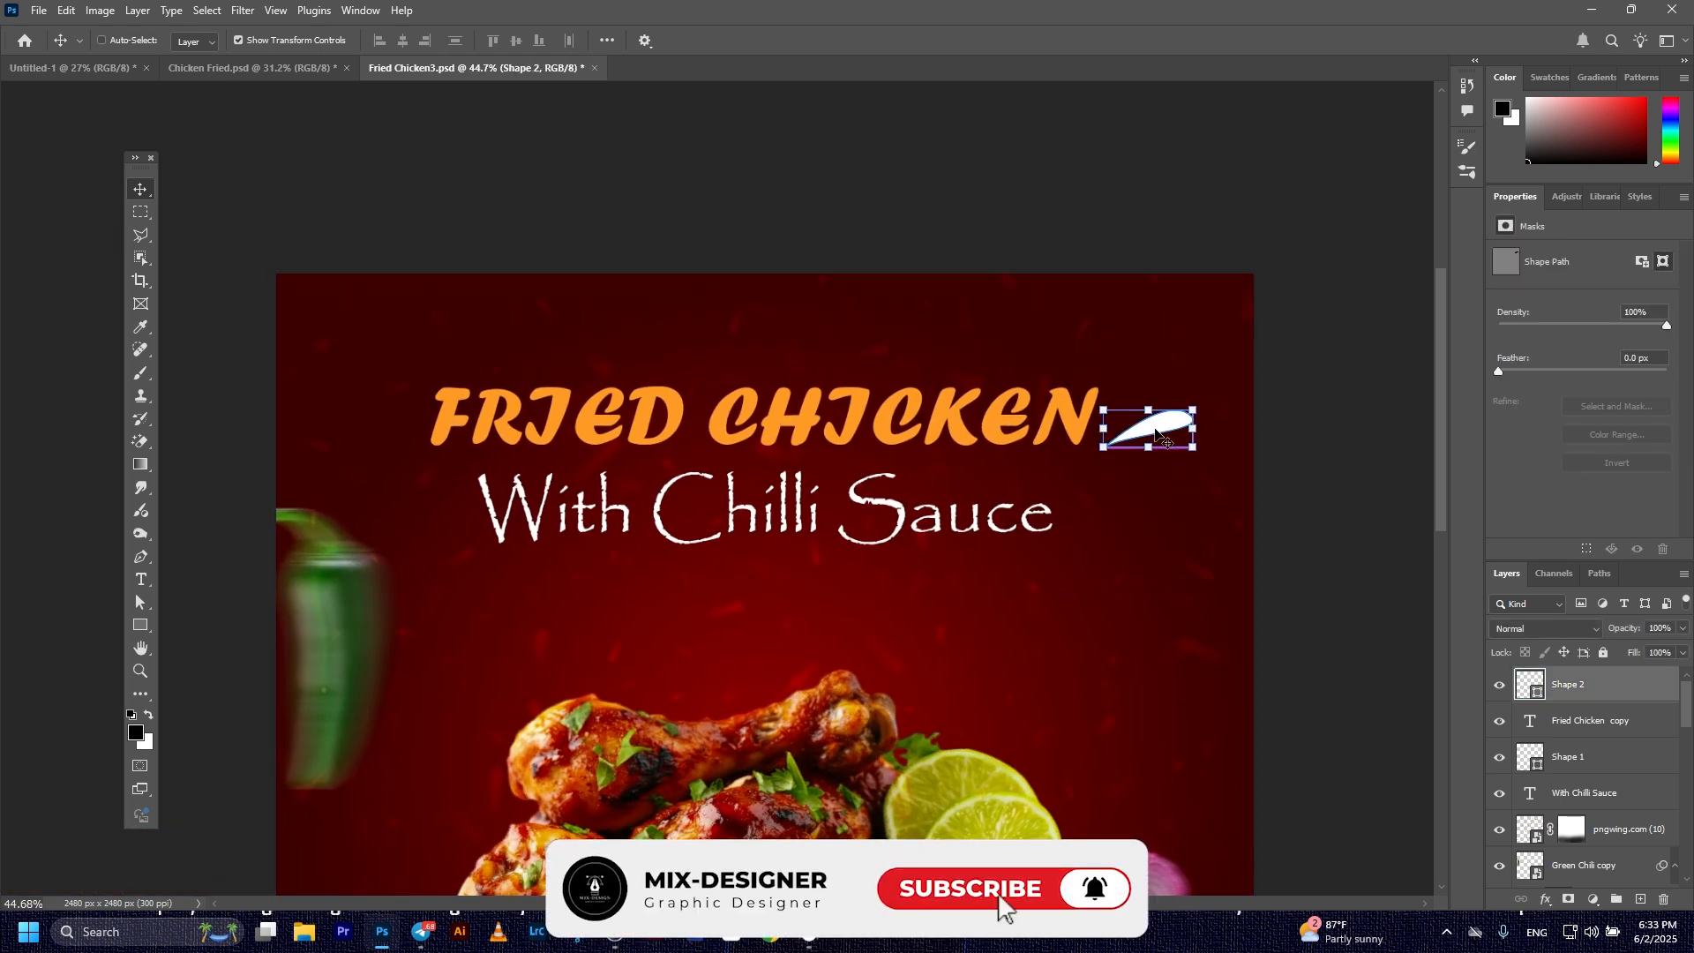
{"action": "key", "text": "ctrl+j"}
{"action": "left_click", "coordinate": [1577, 722]}
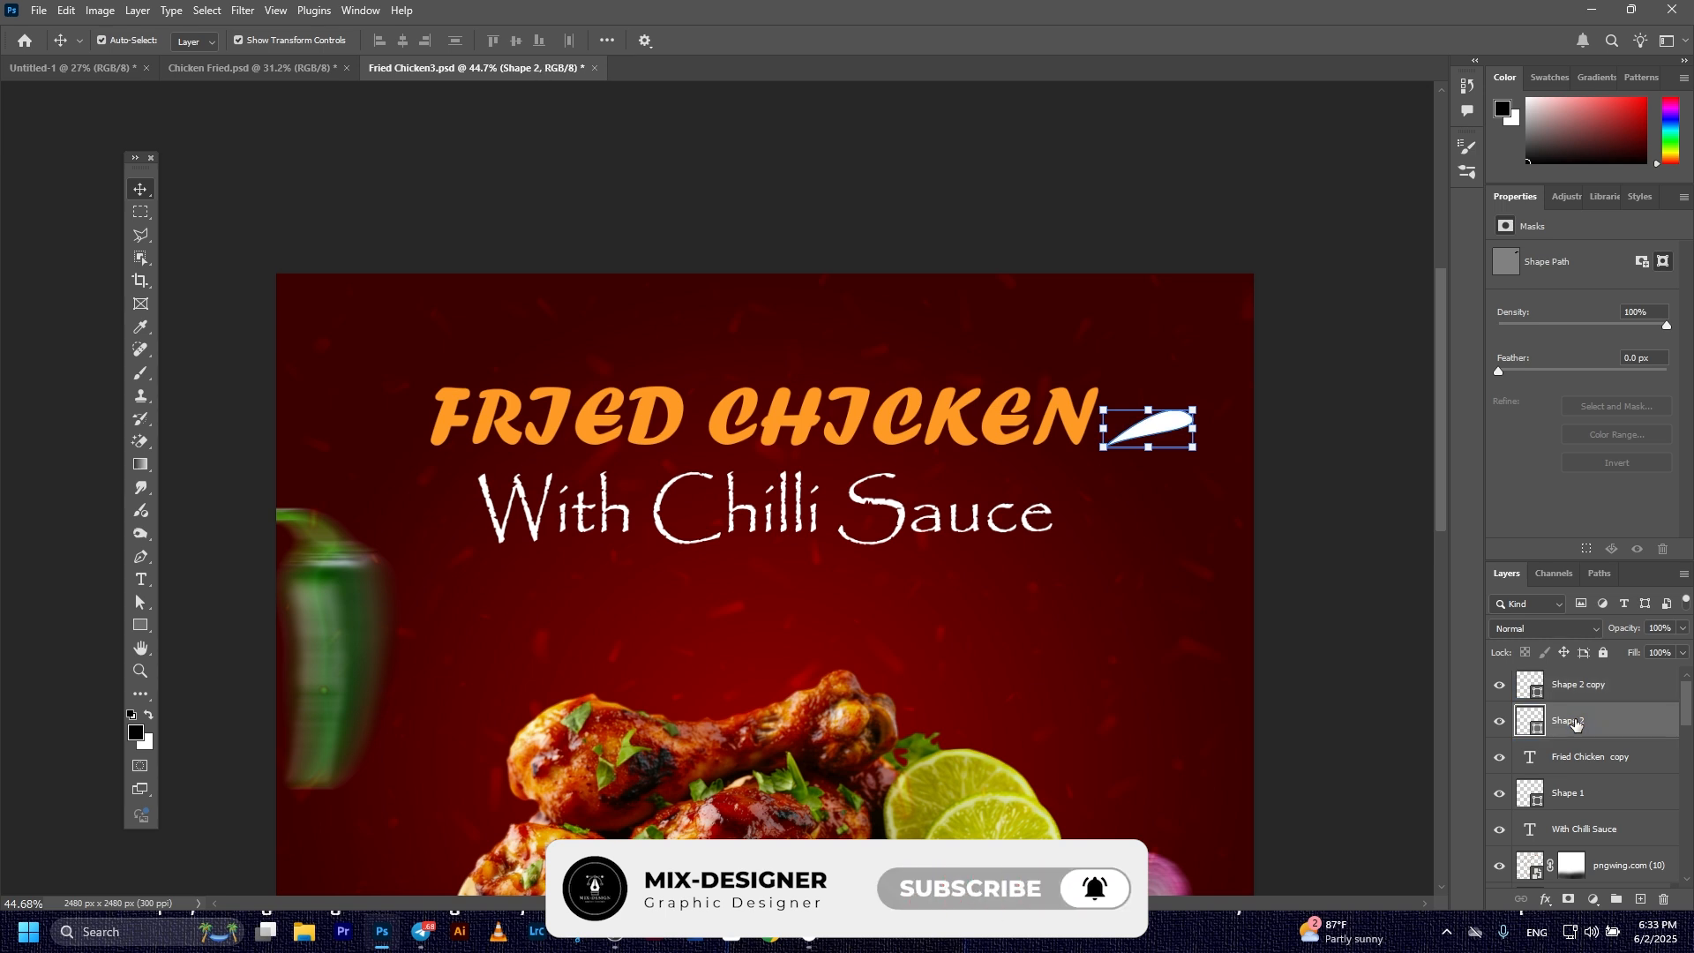
{"action": "key", "text": "ctrl+t"}
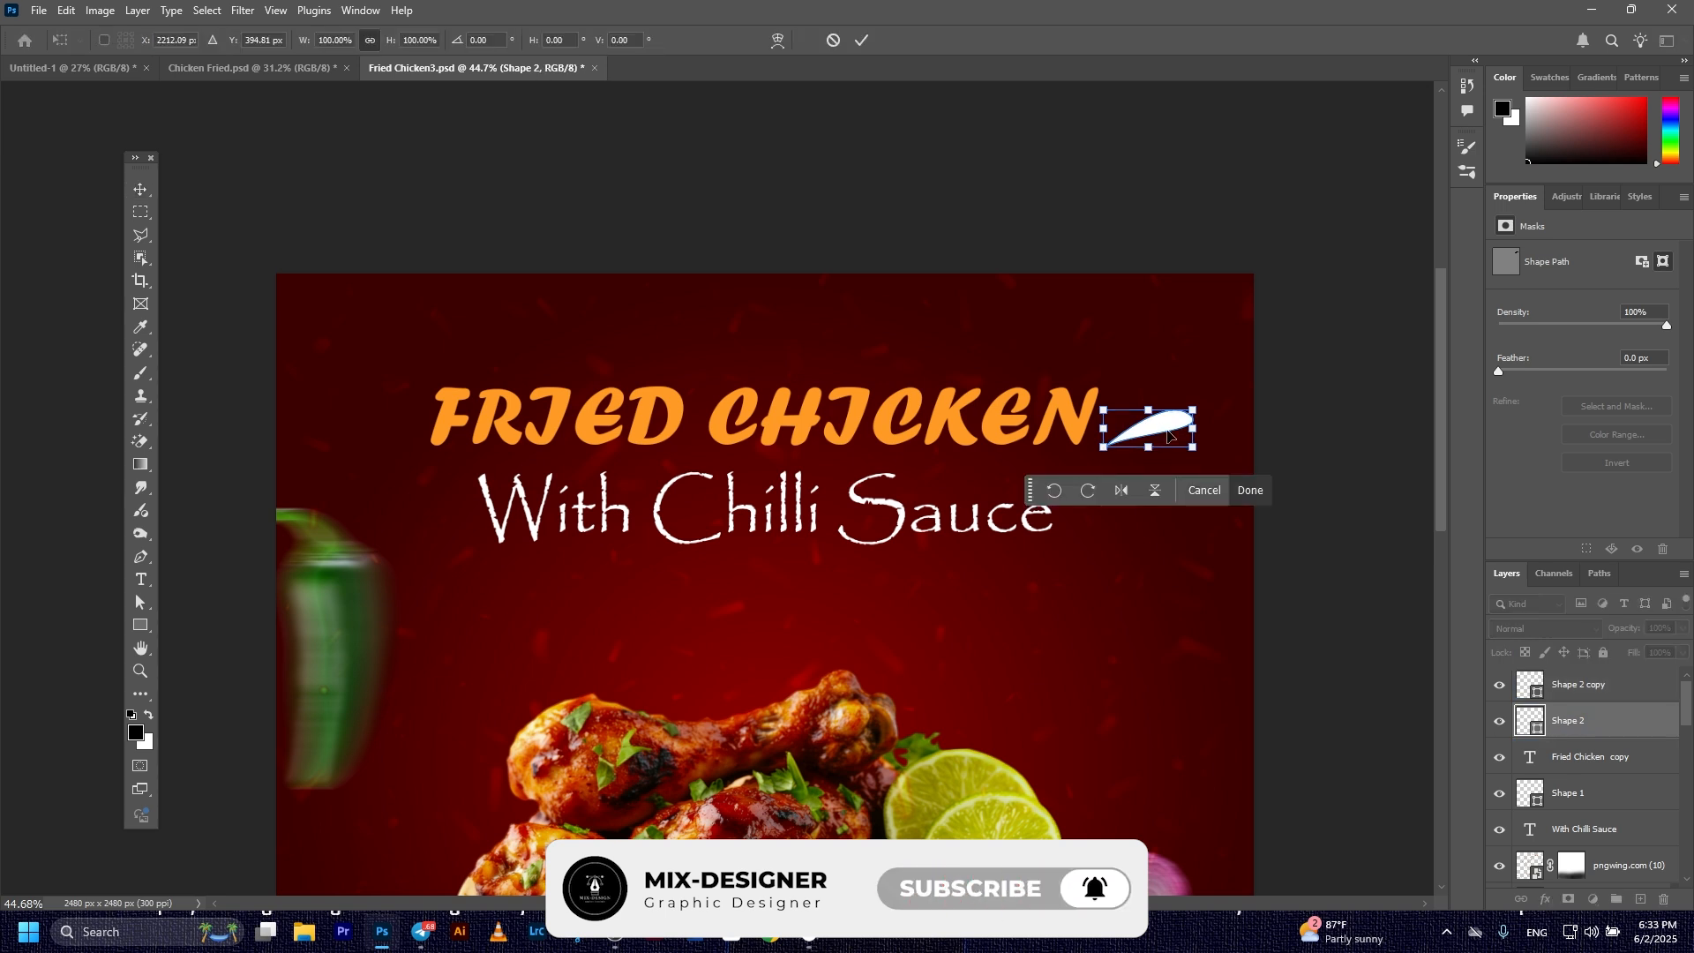
{"action": "right_click", "coordinate": [1167, 434]}
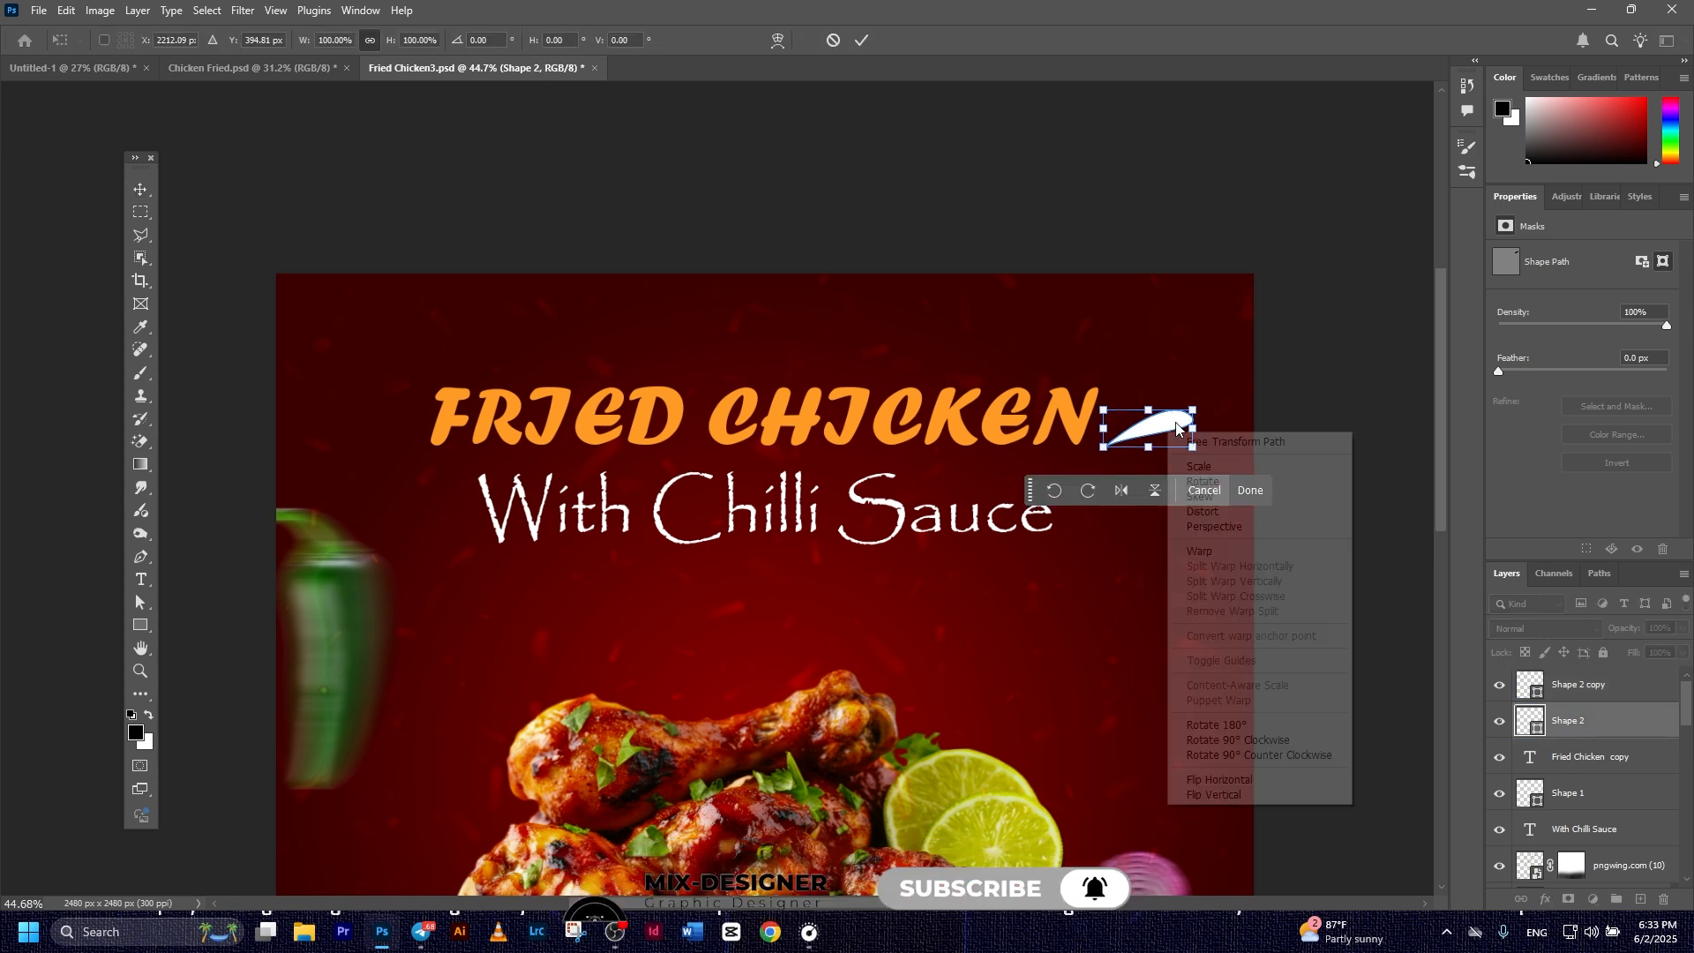
{"action": "left_click", "coordinate": [1235, 795]}
{"action": "left_click", "coordinate": [862, 40]}
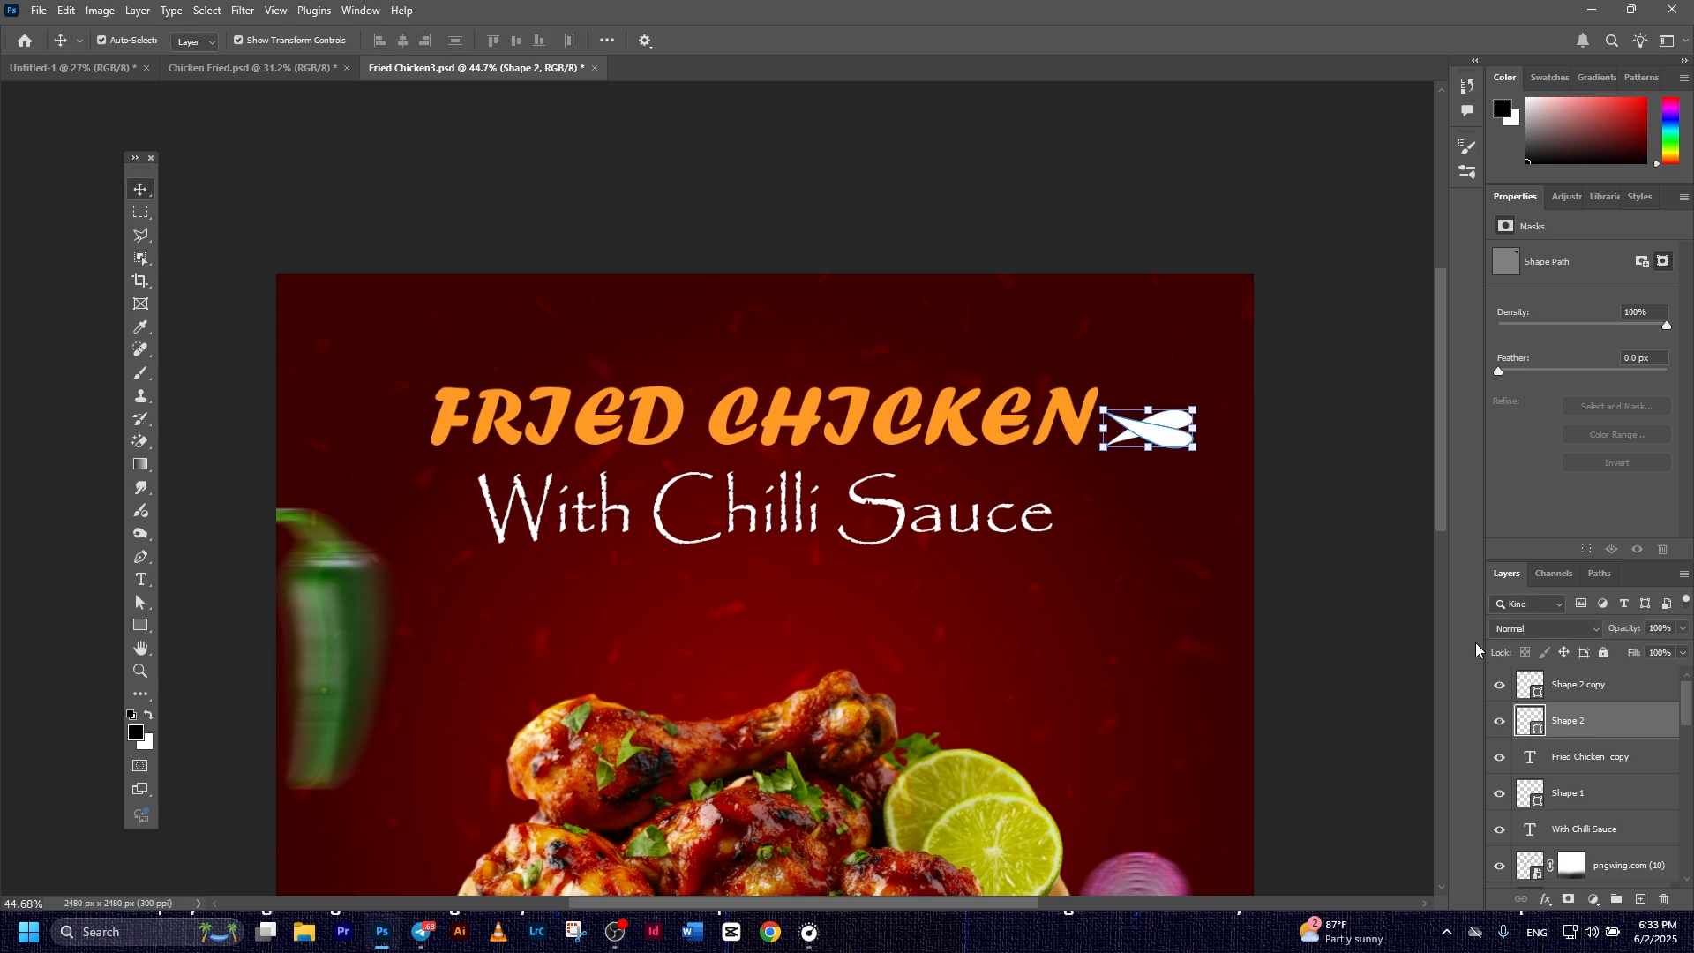
{"action": "left_click_drag", "start_coordinate": [1172, 461], "coordinate": [1170, 479]}
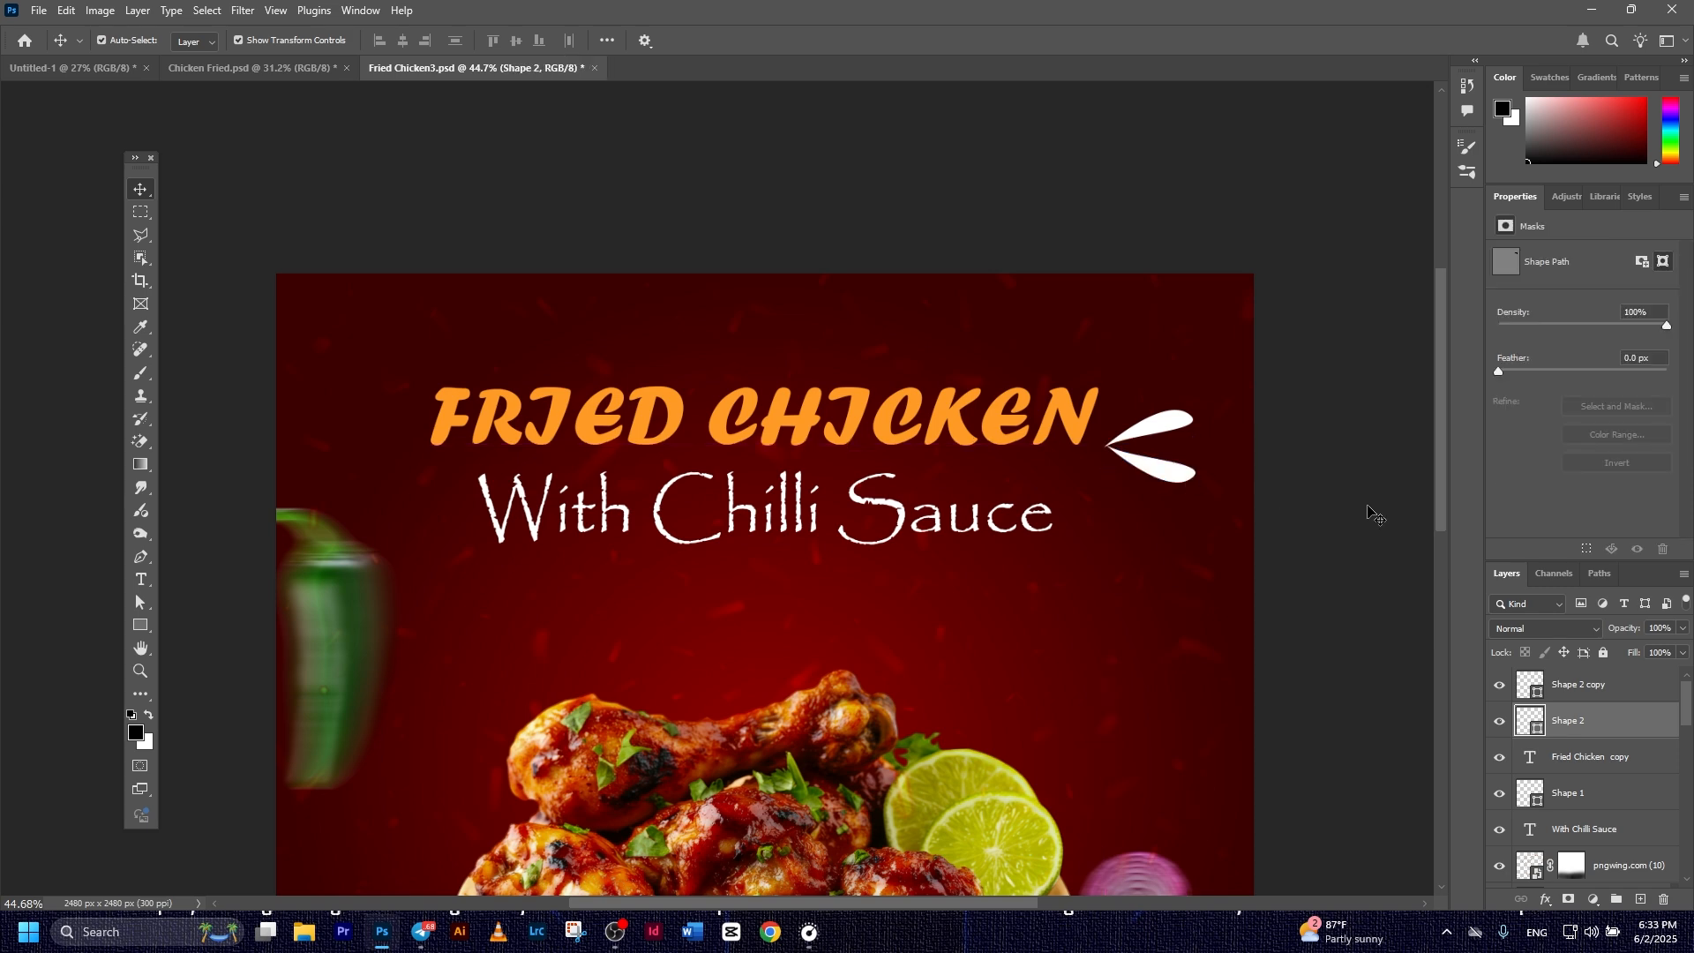
{"action": "left_click", "coordinate": [1366, 507]}
Recolour the lower petal with the orange sampled from the Fried Chicken headline and link the two petal layers
{"action": "scroll", "coordinate": [1347, 546], "scroll_direction": "down", "scroll_amount": 2}
{"action": "scroll", "coordinate": [1071, 526], "scroll_direction": "up", "scroll_amount": 2}
{"action": "left_click", "coordinate": [1037, 454]}
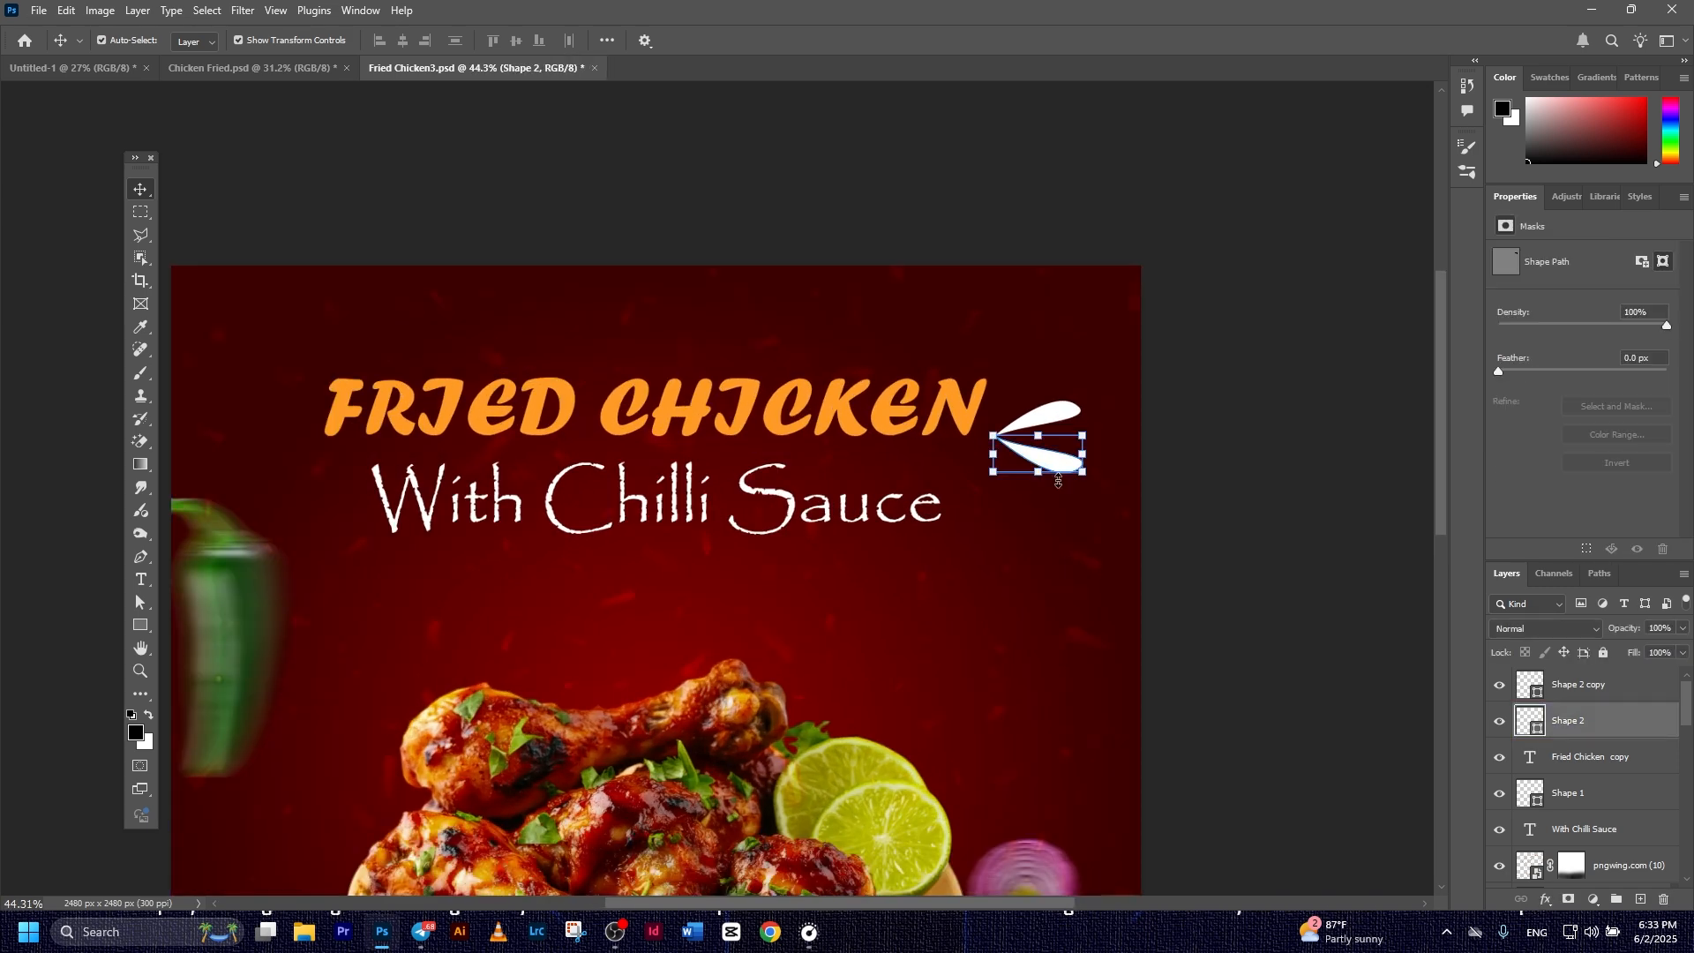
{"action": "double_click", "coordinate": [1529, 722]}
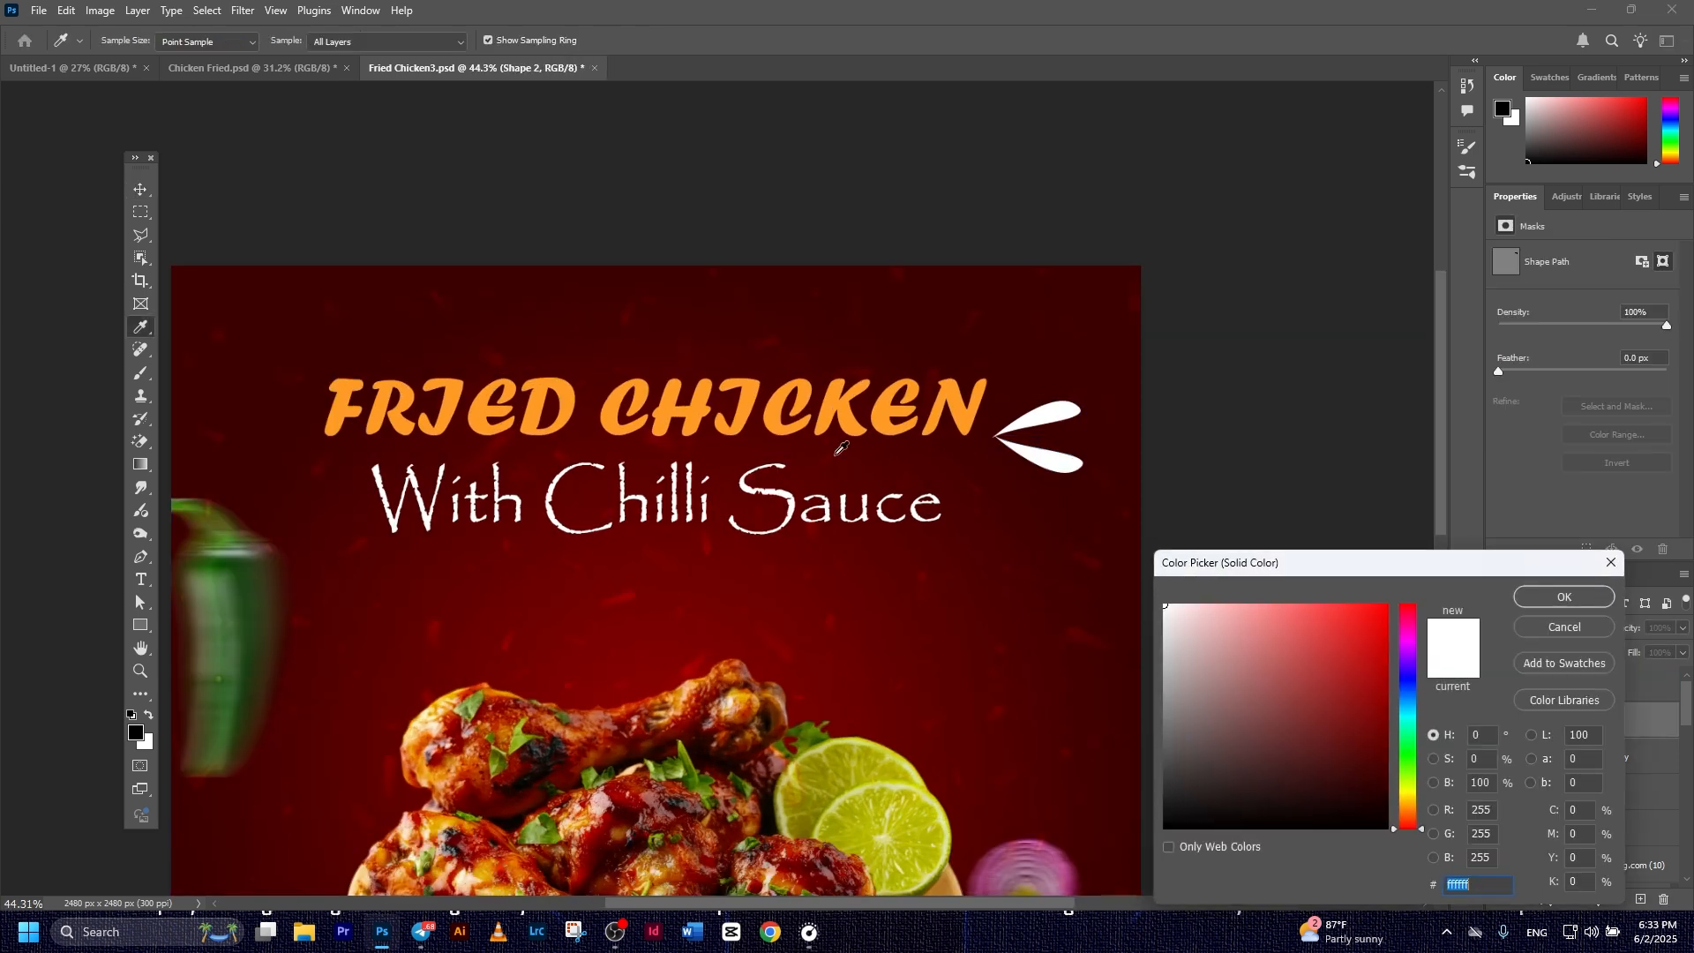
{"action": "left_click", "coordinate": [840, 405]}
{"action": "left_click", "coordinate": [1584, 598]}
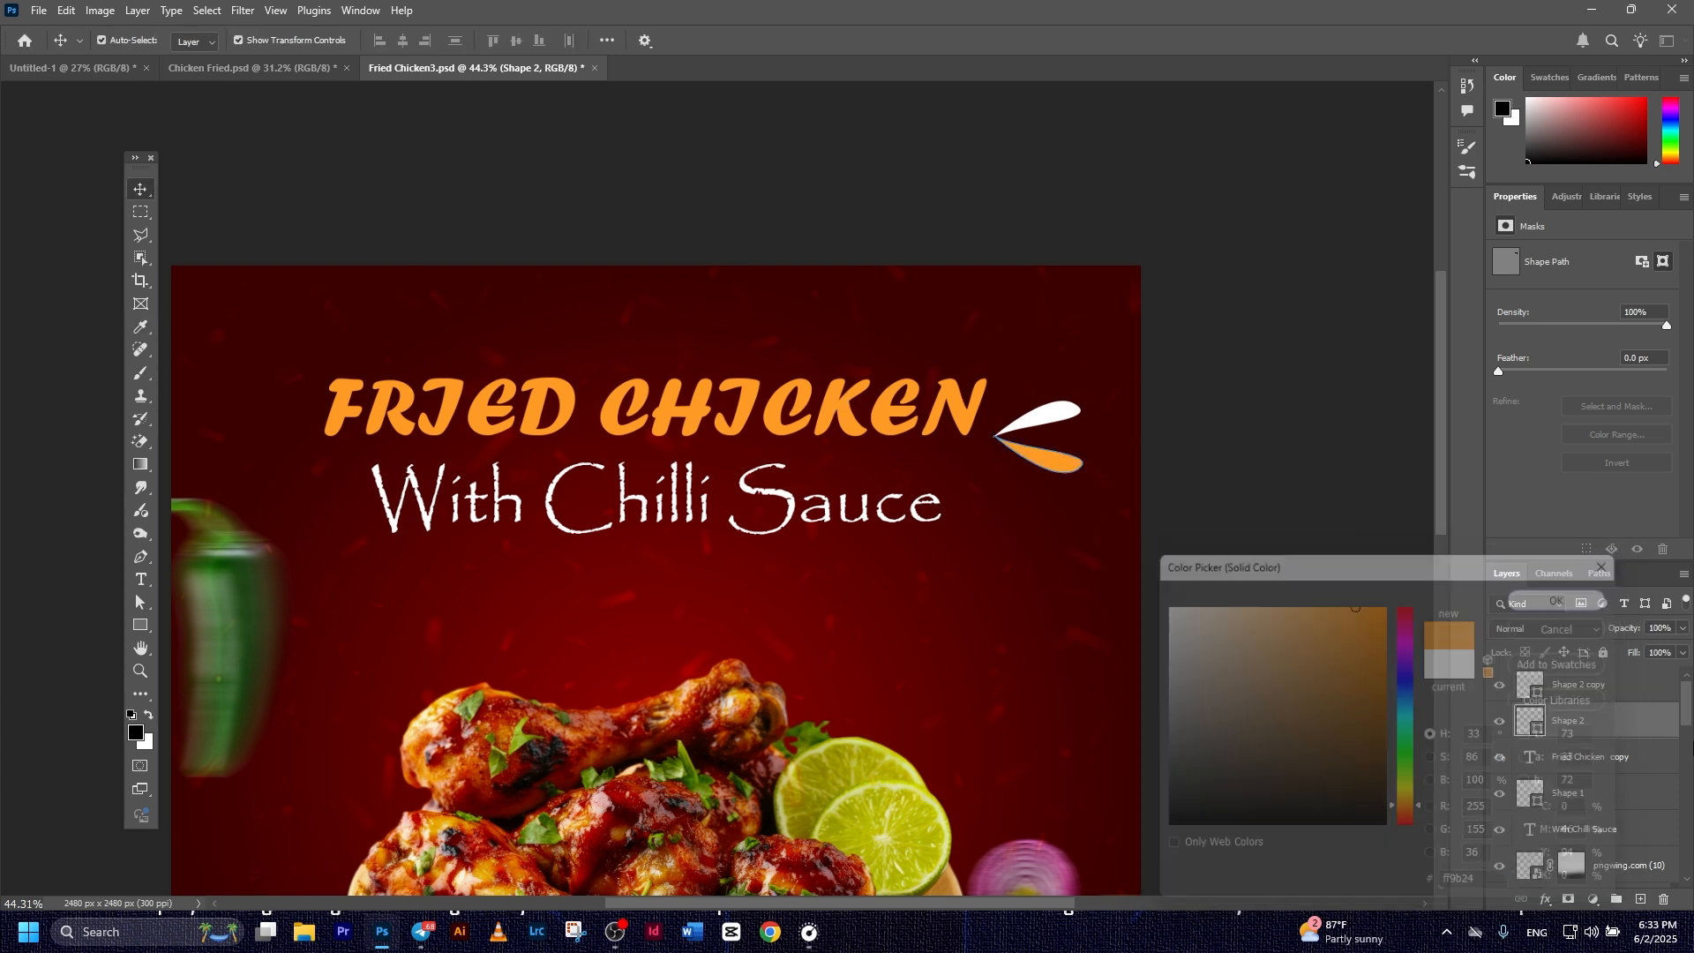
{"action": "left_click", "coordinate": [1582, 689], "text": "shift"}
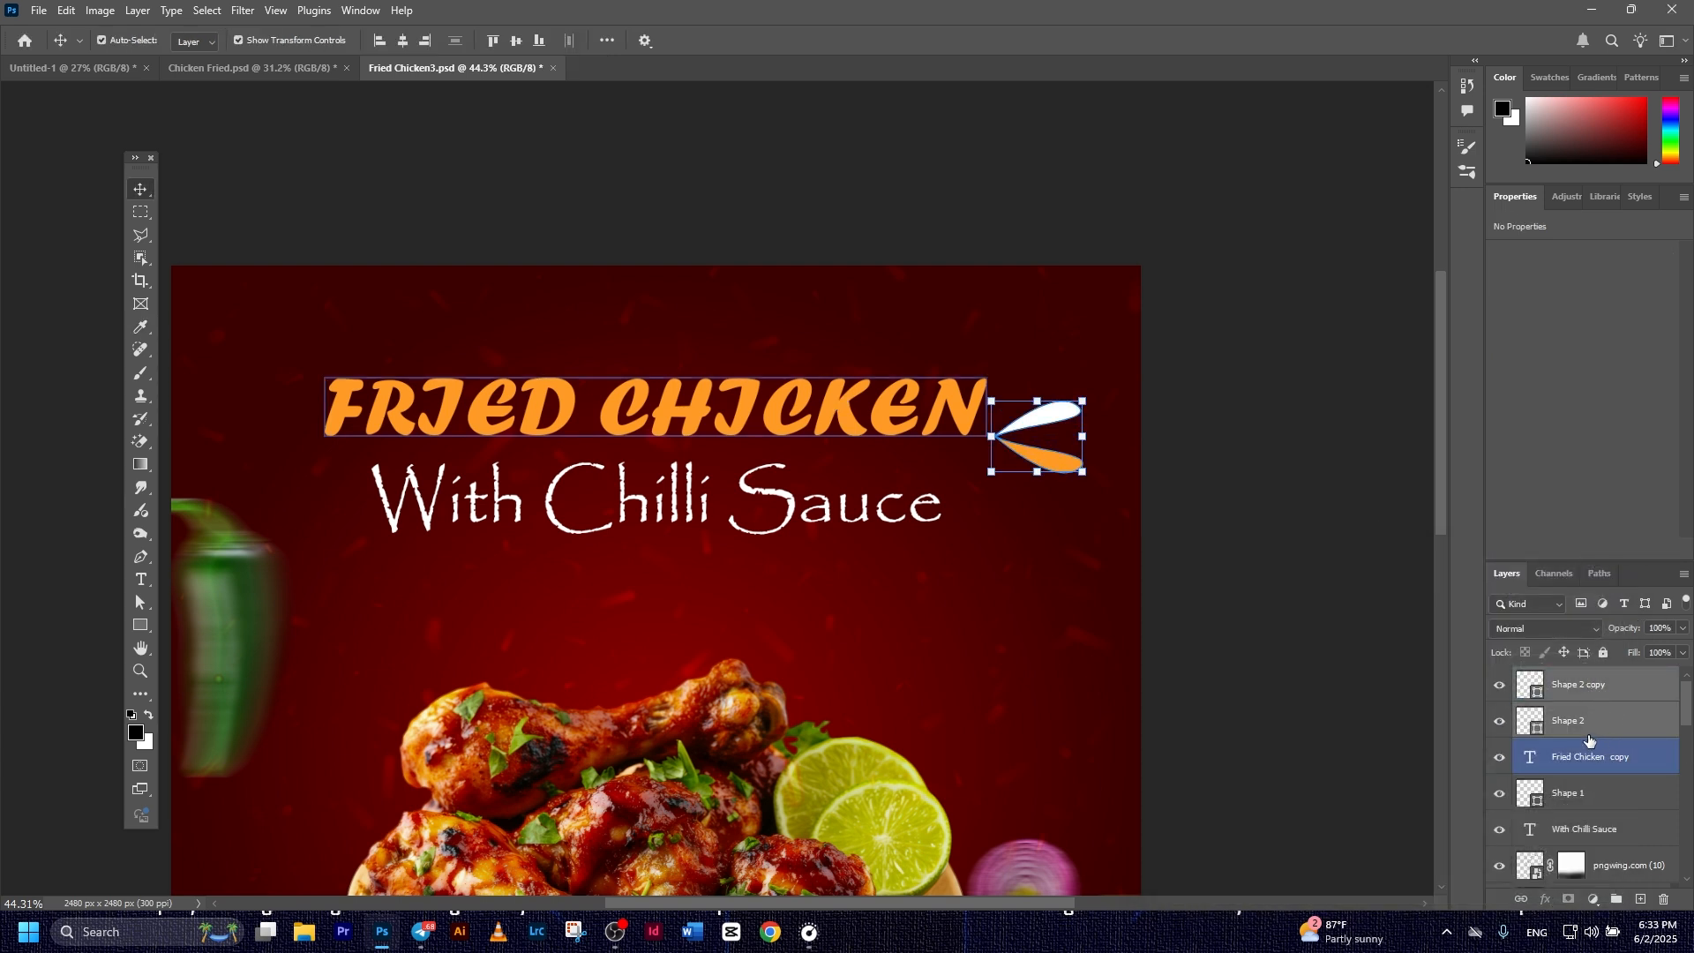
{"action": "left_click", "coordinate": [1521, 899]}
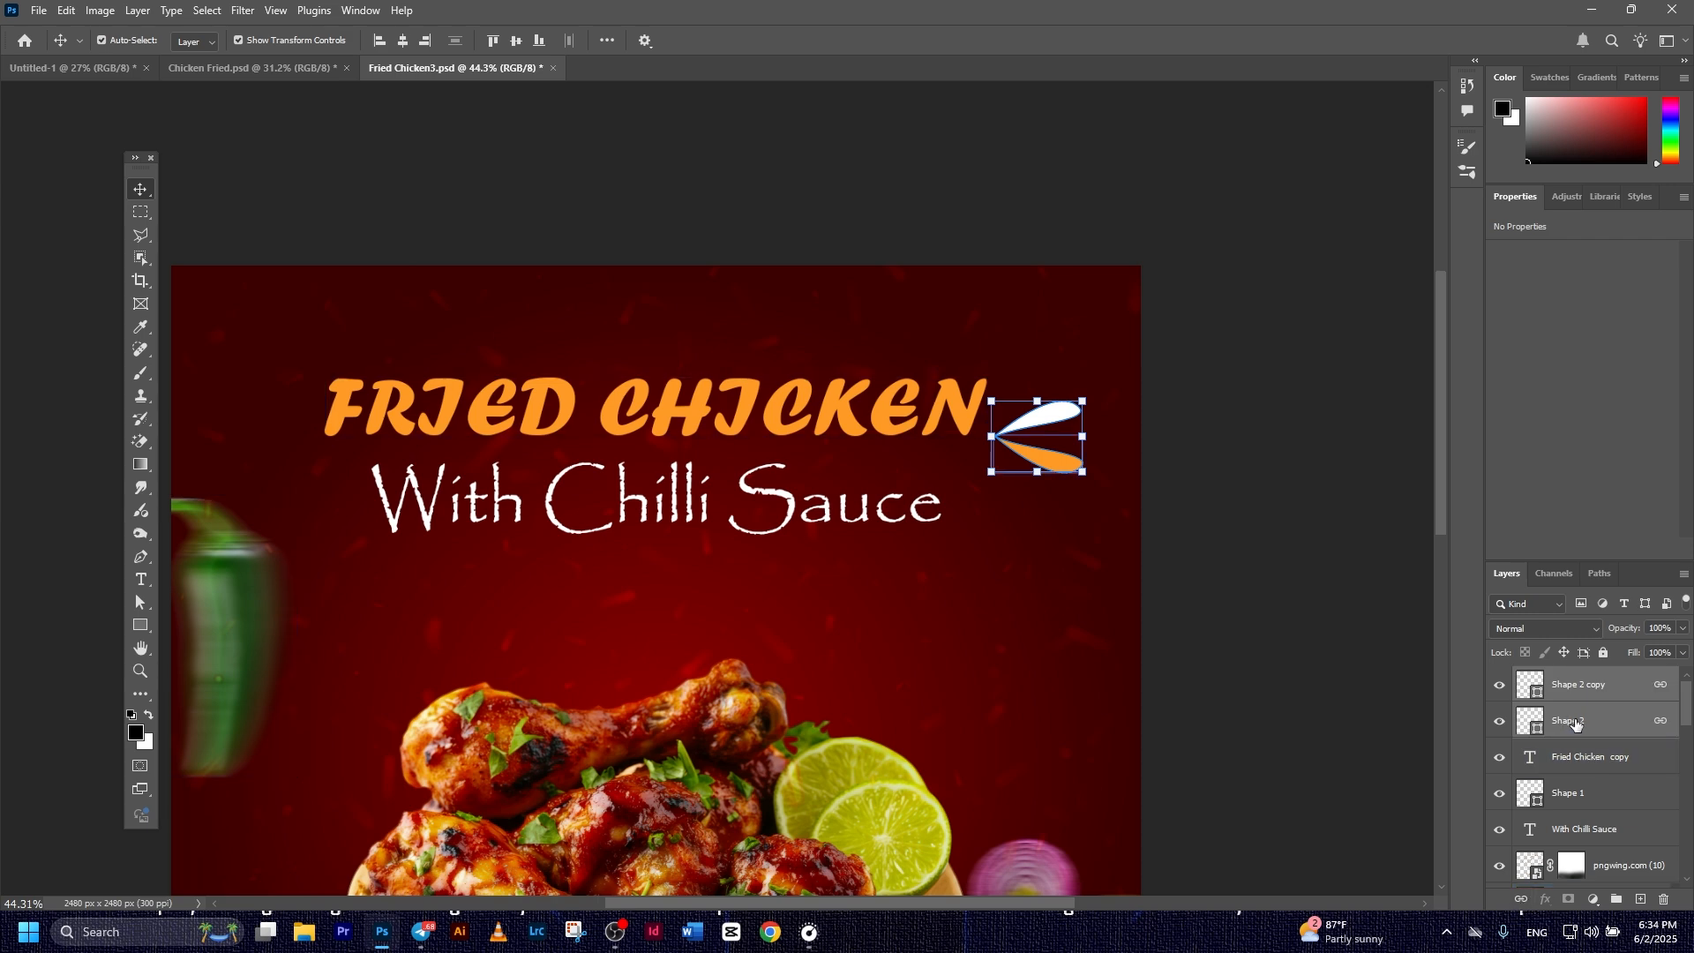
Duplicate the petal pair, move the copy to the start of the headline and flip it horizontally
{"action": "key", "text": "ctrl+j"}
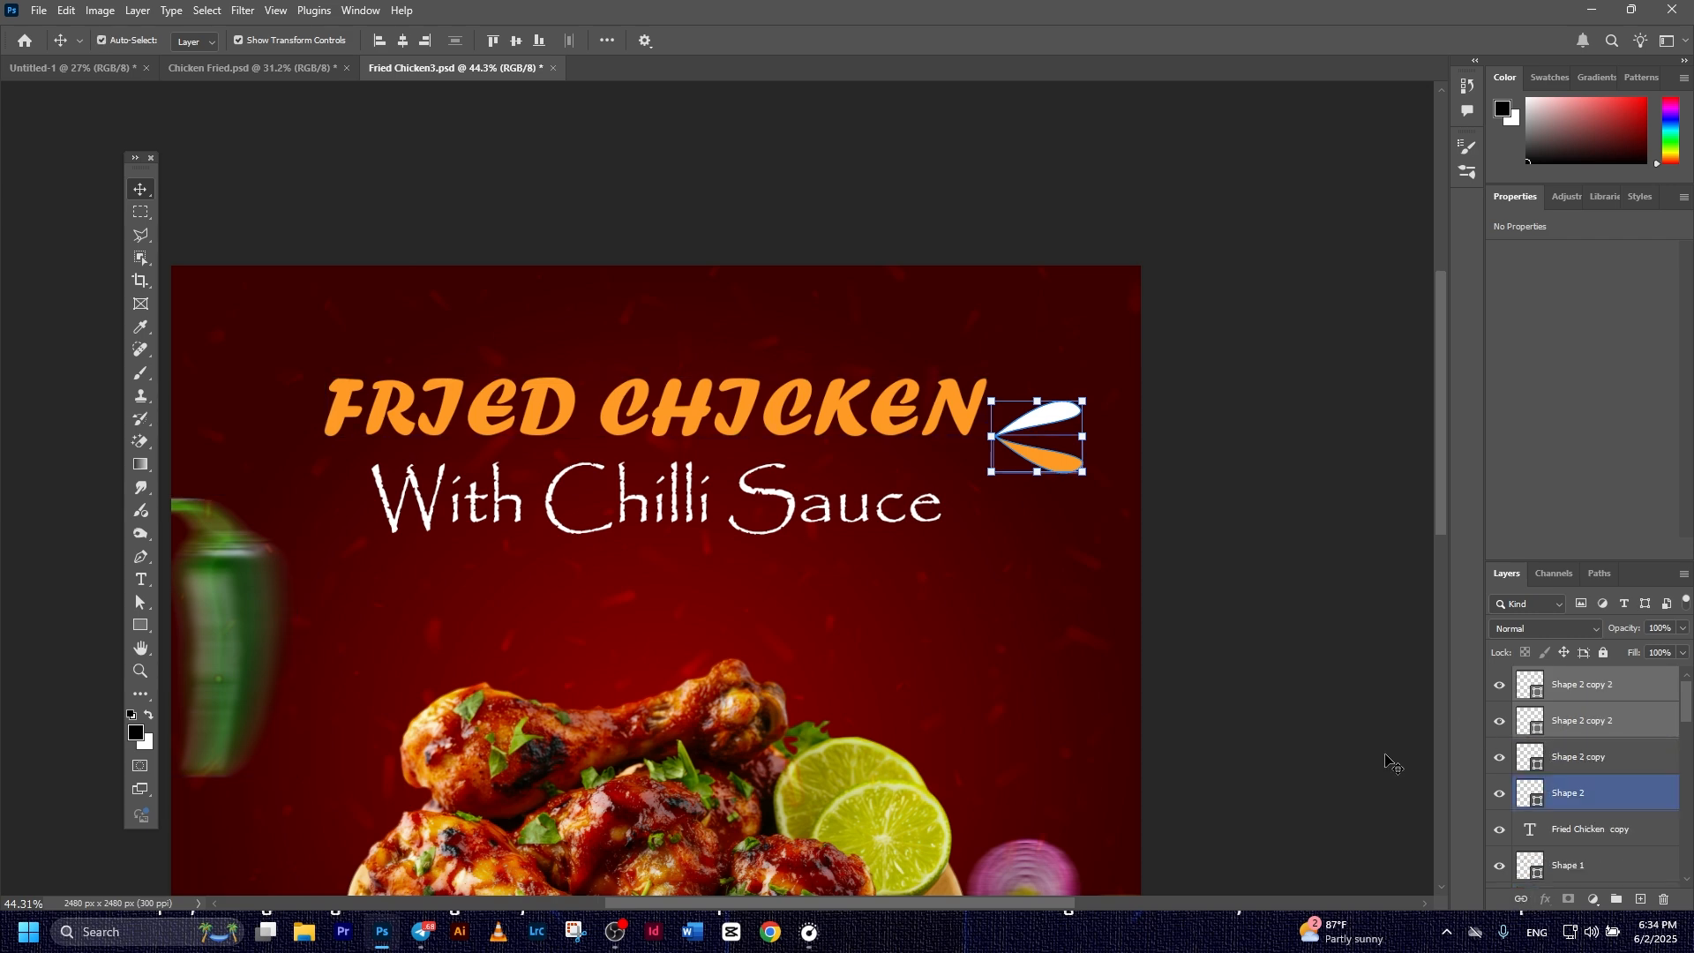
{"action": "scroll", "coordinate": [928, 553], "scroll_direction": "down", "scroll_amount": 2}
{"action": "left_click_drag", "start_coordinate": [949, 565], "coordinate": [1270, 587]}
{"action": "left_click_drag", "start_coordinate": [1345, 505], "coordinate": [739, 507]}
{"action": "key", "text": "ctrl+t"}
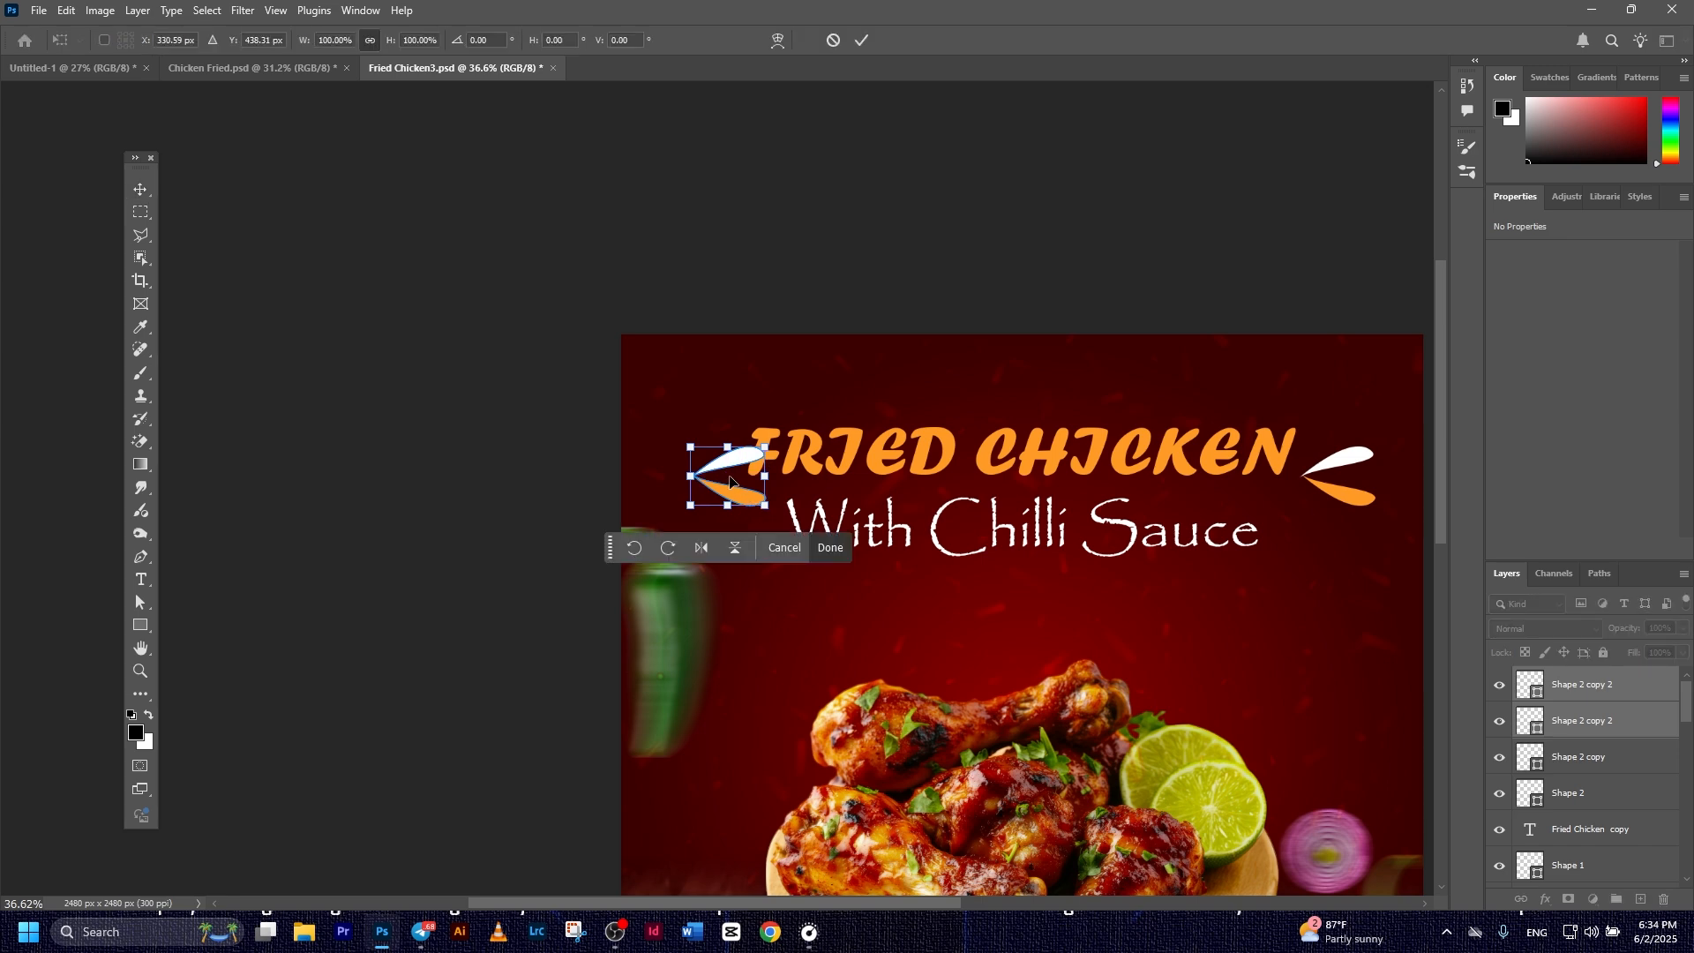
{"action": "right_click", "coordinate": [730, 478]}
{"action": "left_click", "coordinate": [776, 825]}
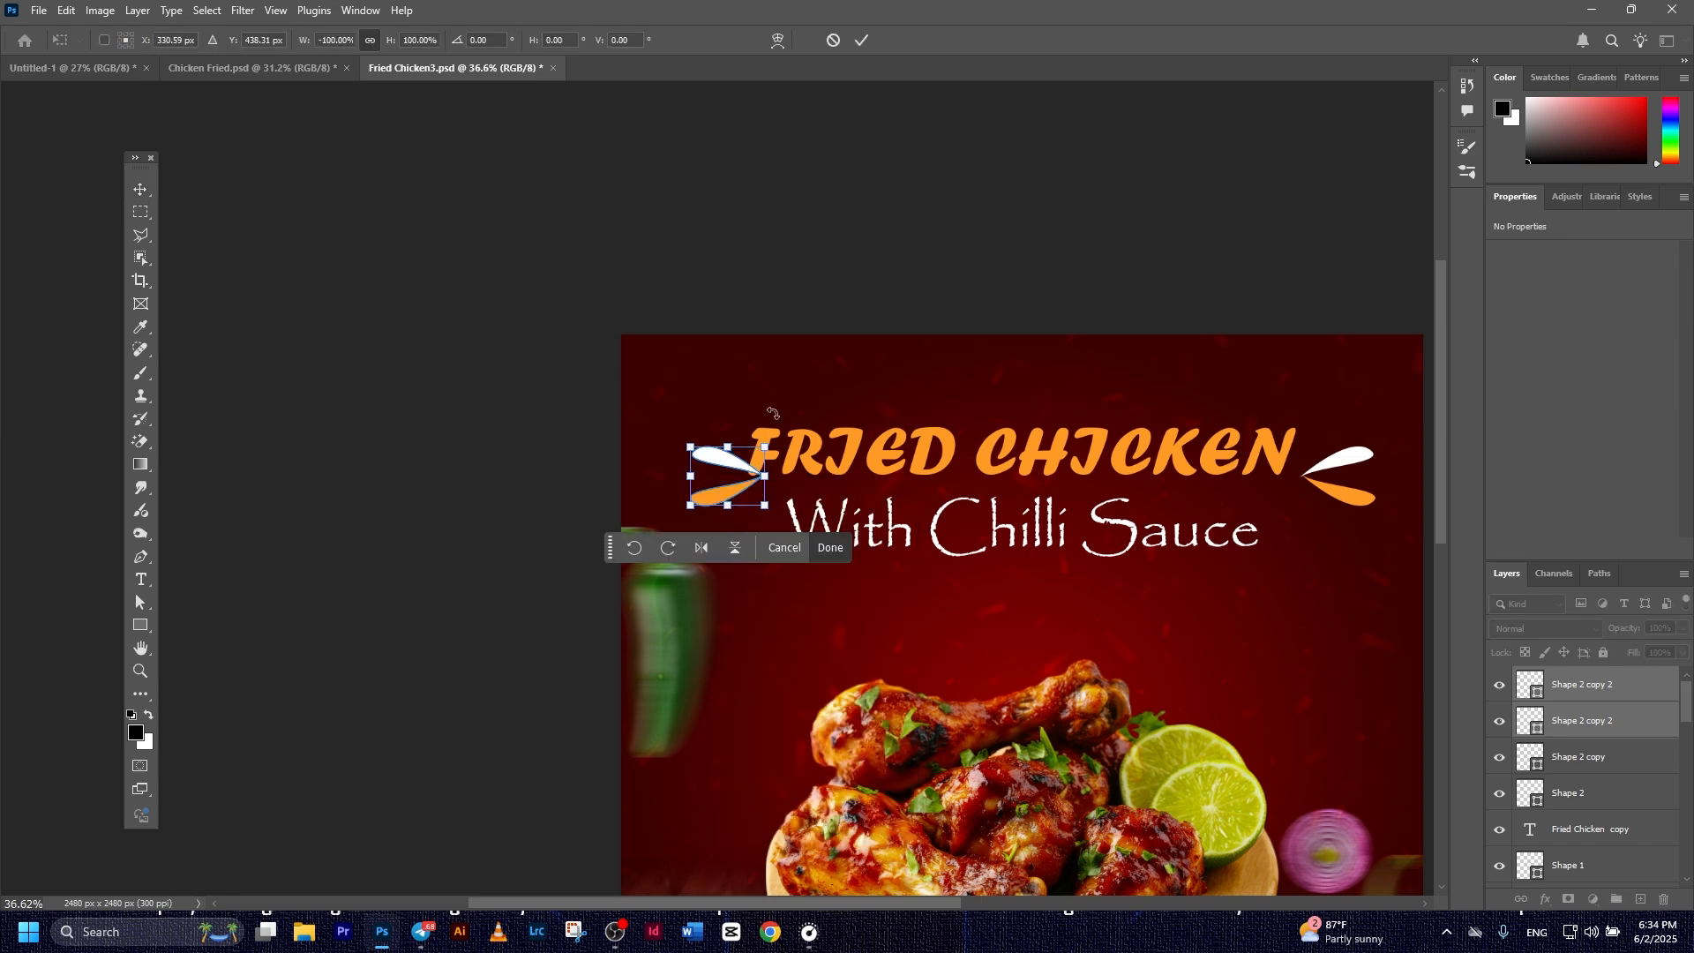
{"action": "left_click", "coordinate": [861, 39]}
Link the two flipped petal copies and shift them slightly outward so they no longer overlap the headline's first letter
{"action": "scroll", "coordinate": [730, 529], "scroll_direction": "up", "scroll_amount": 3}
{"action": "left_click", "coordinate": [730, 626]}
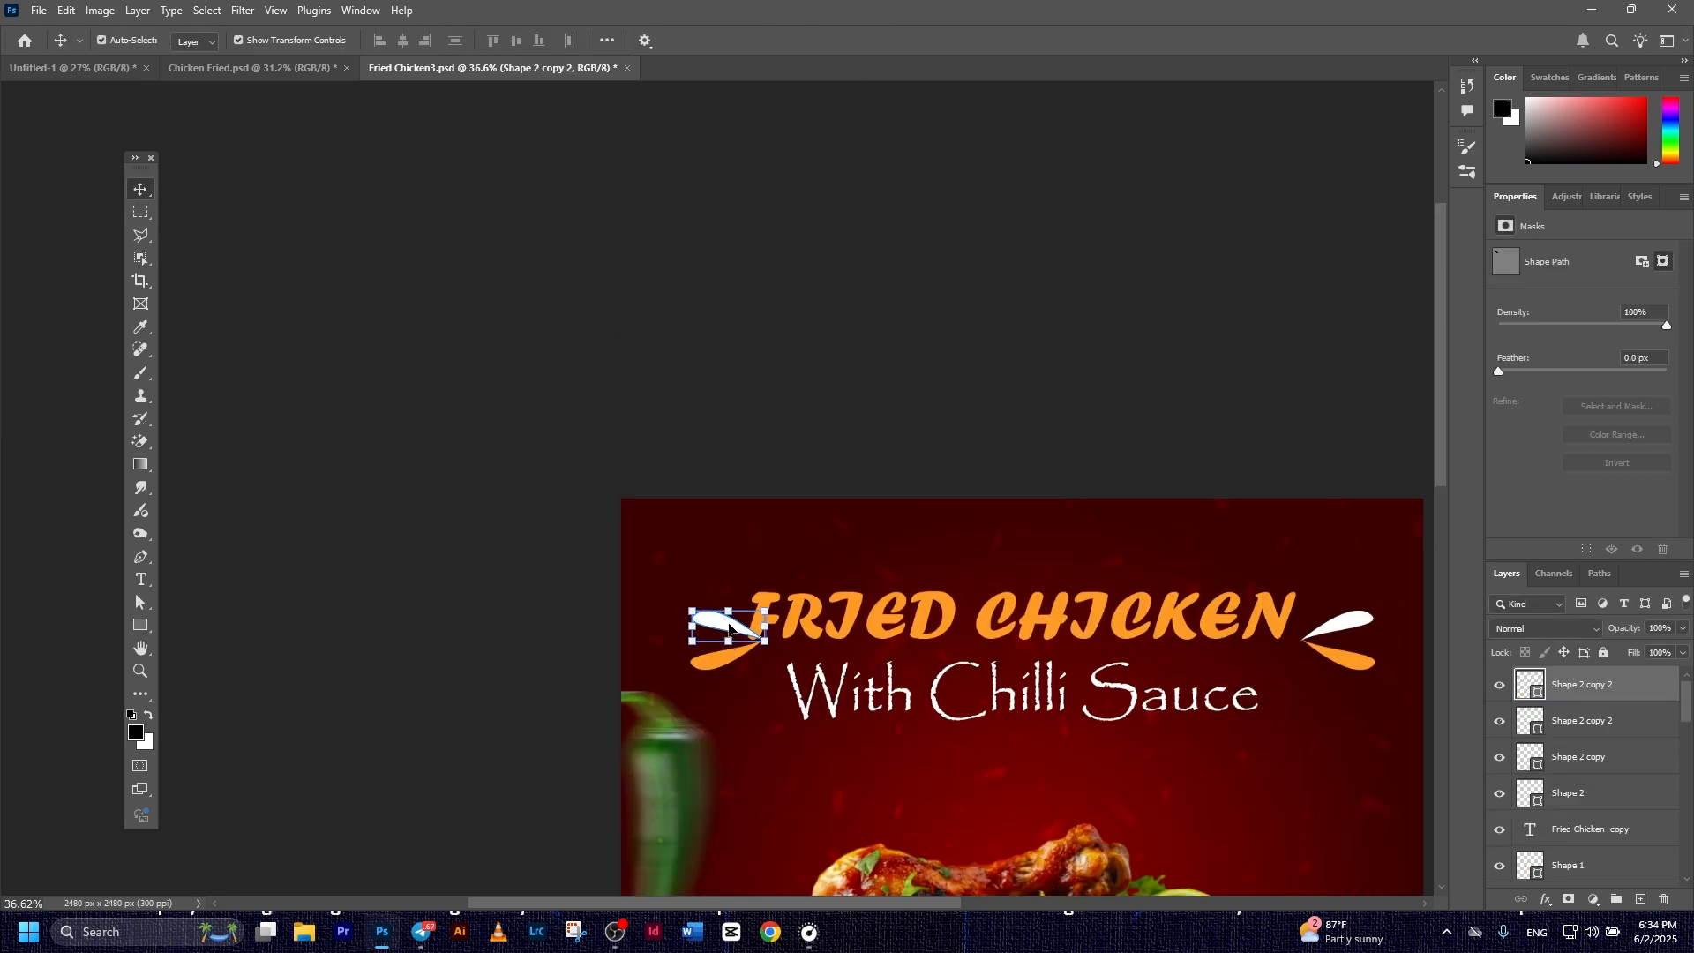
{"action": "left_click", "coordinate": [773, 526]}
{"action": "left_click", "coordinate": [736, 623]}
{"action": "left_click", "coordinate": [1521, 899]}
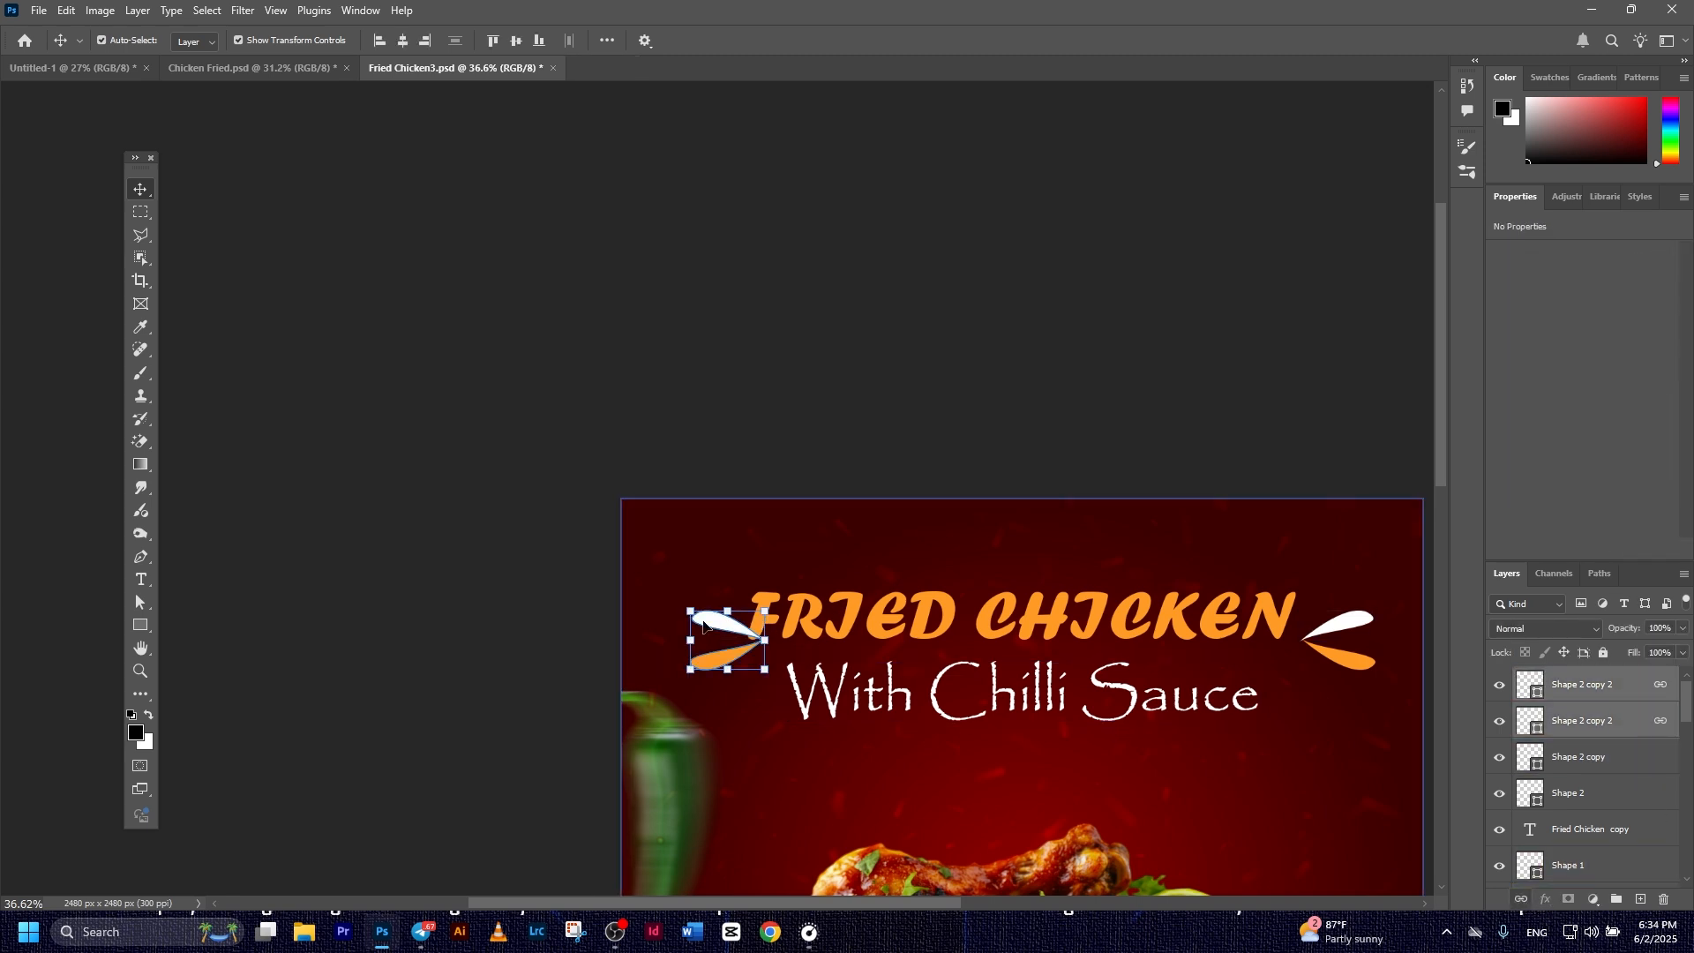
{"action": "left_click", "coordinate": [740, 524]}
{"action": "left_click_drag", "start_coordinate": [725, 625], "coordinate": [708, 631]}
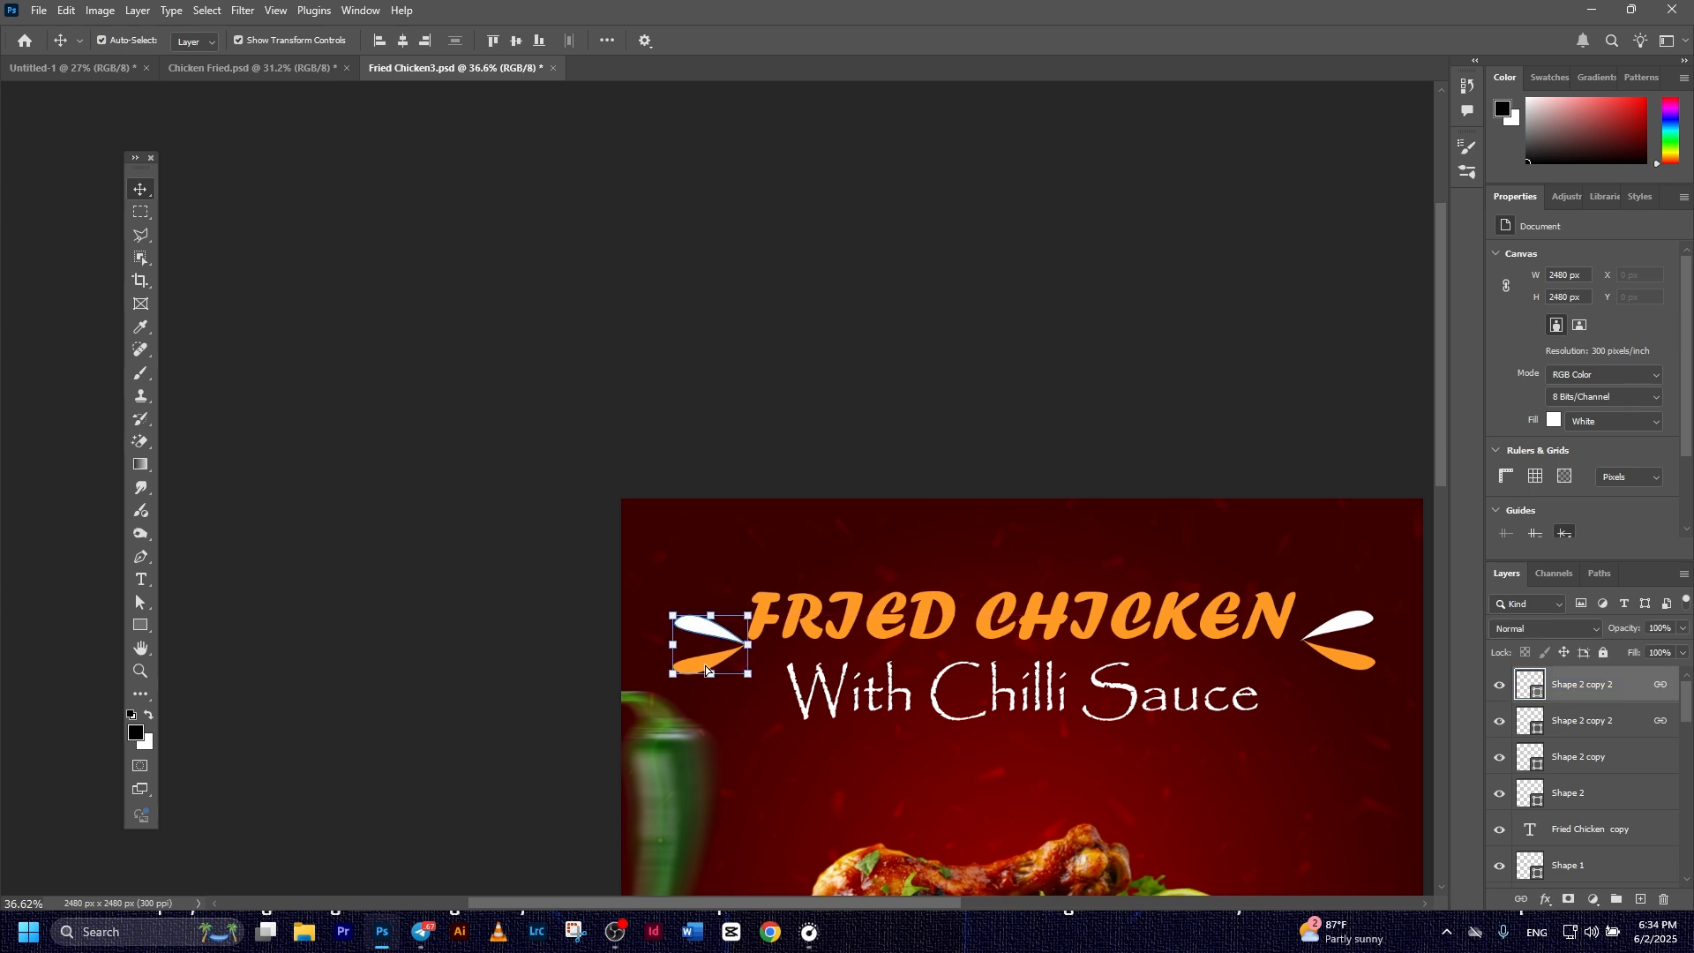
{"action": "left_click", "coordinate": [1013, 518]}
Save the poster with the petal accents on both sides of the headline
{"action": "scroll", "coordinate": [1013, 518], "scroll_direction": "down", "scroll_amount": 2}
{"action": "left_click_drag", "start_coordinate": [1034, 523], "coordinate": [1057, 521]}
{"action": "scroll", "coordinate": [1283, 527], "scroll_direction": "down", "scroll_amount": 1}
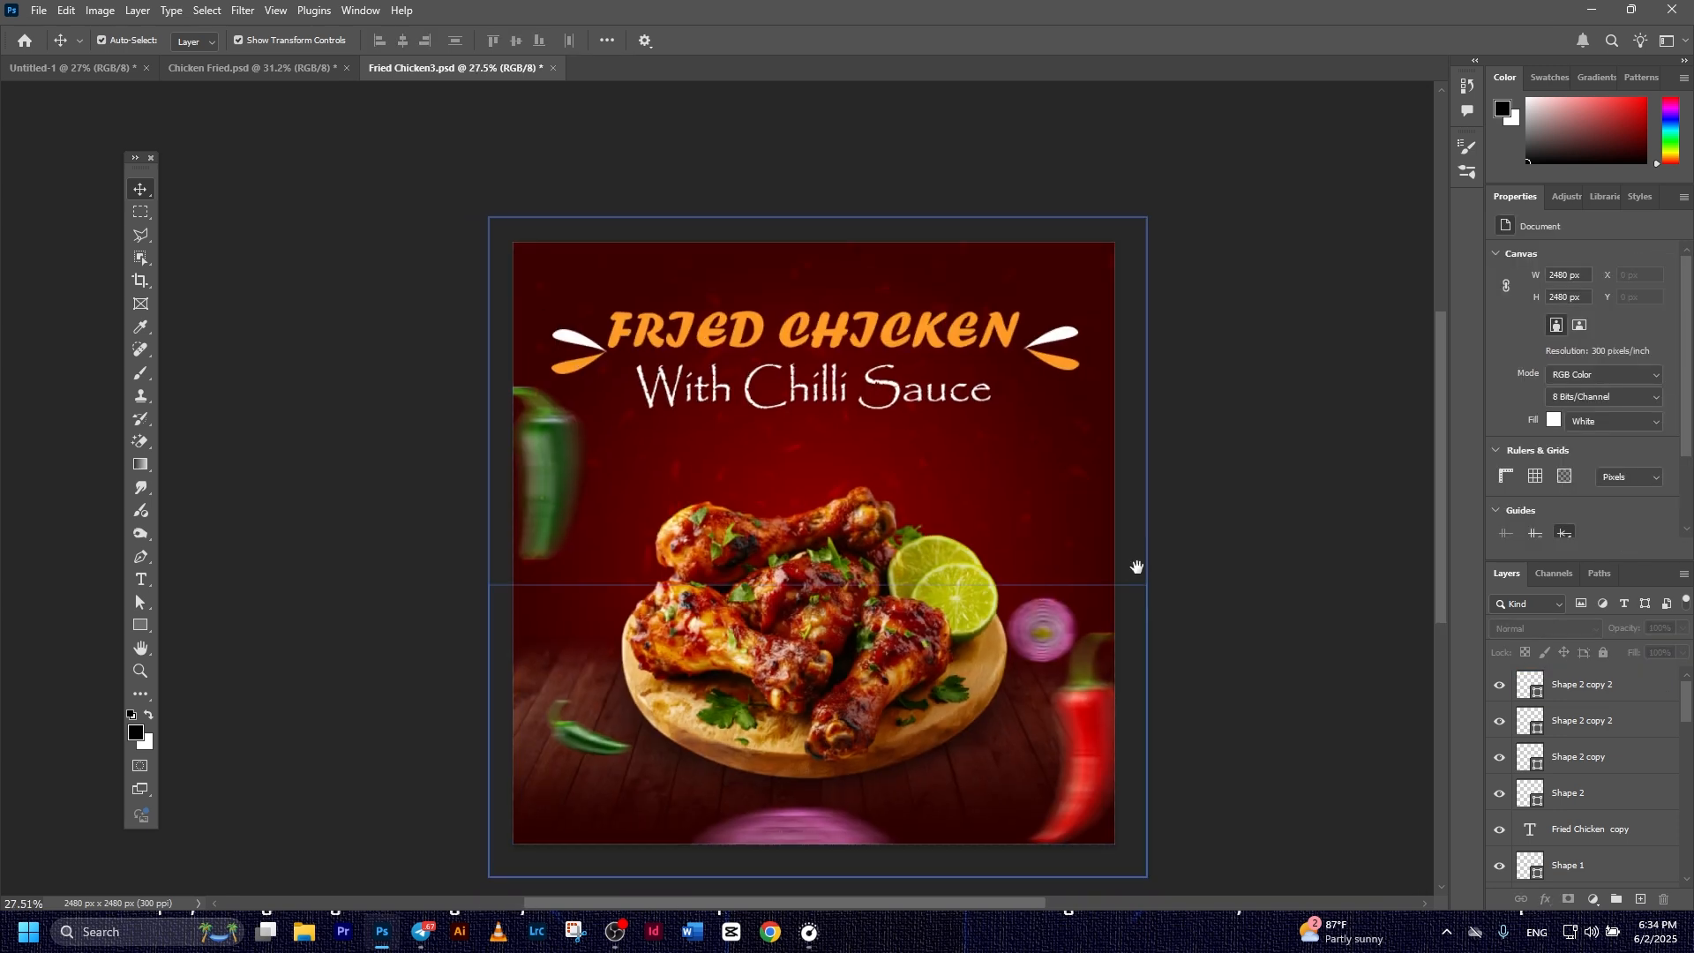
{"action": "left_click_drag", "start_coordinate": [1134, 565], "coordinate": [1190, 558]}
{"action": "key", "text": "ctrl+s"}
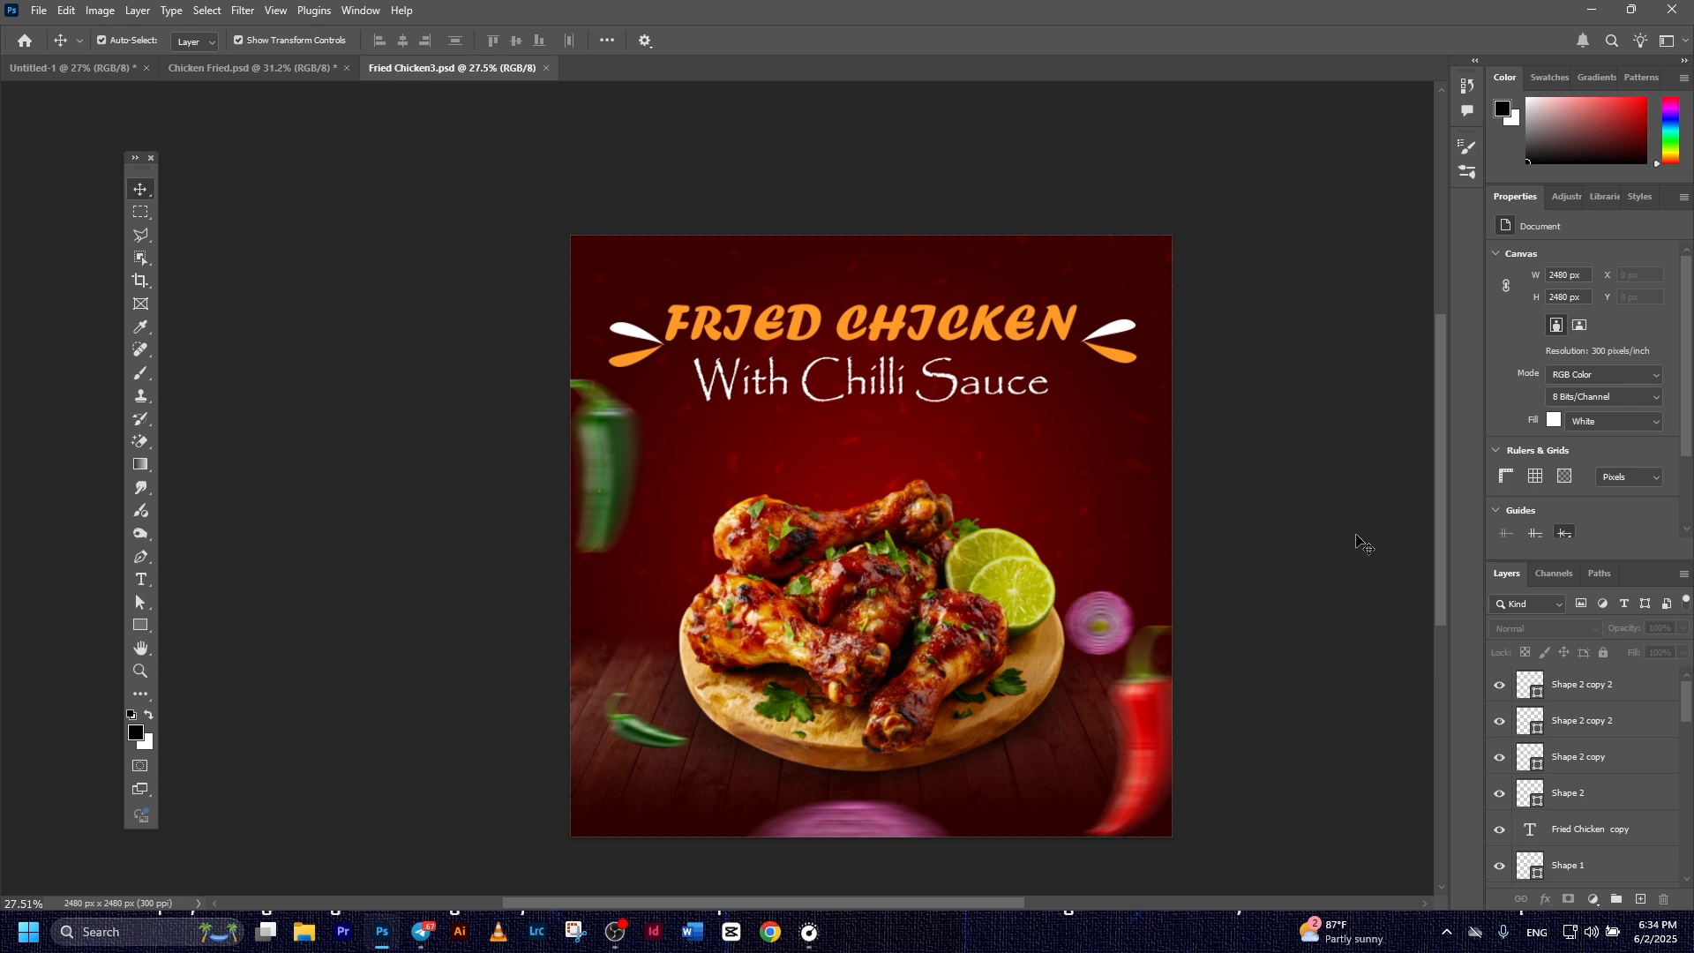
Select the chicken plate and its shadow layer, enlarge them together to 107.90% and move them up slightly
{"action": "left_click", "coordinate": [1351, 704]}
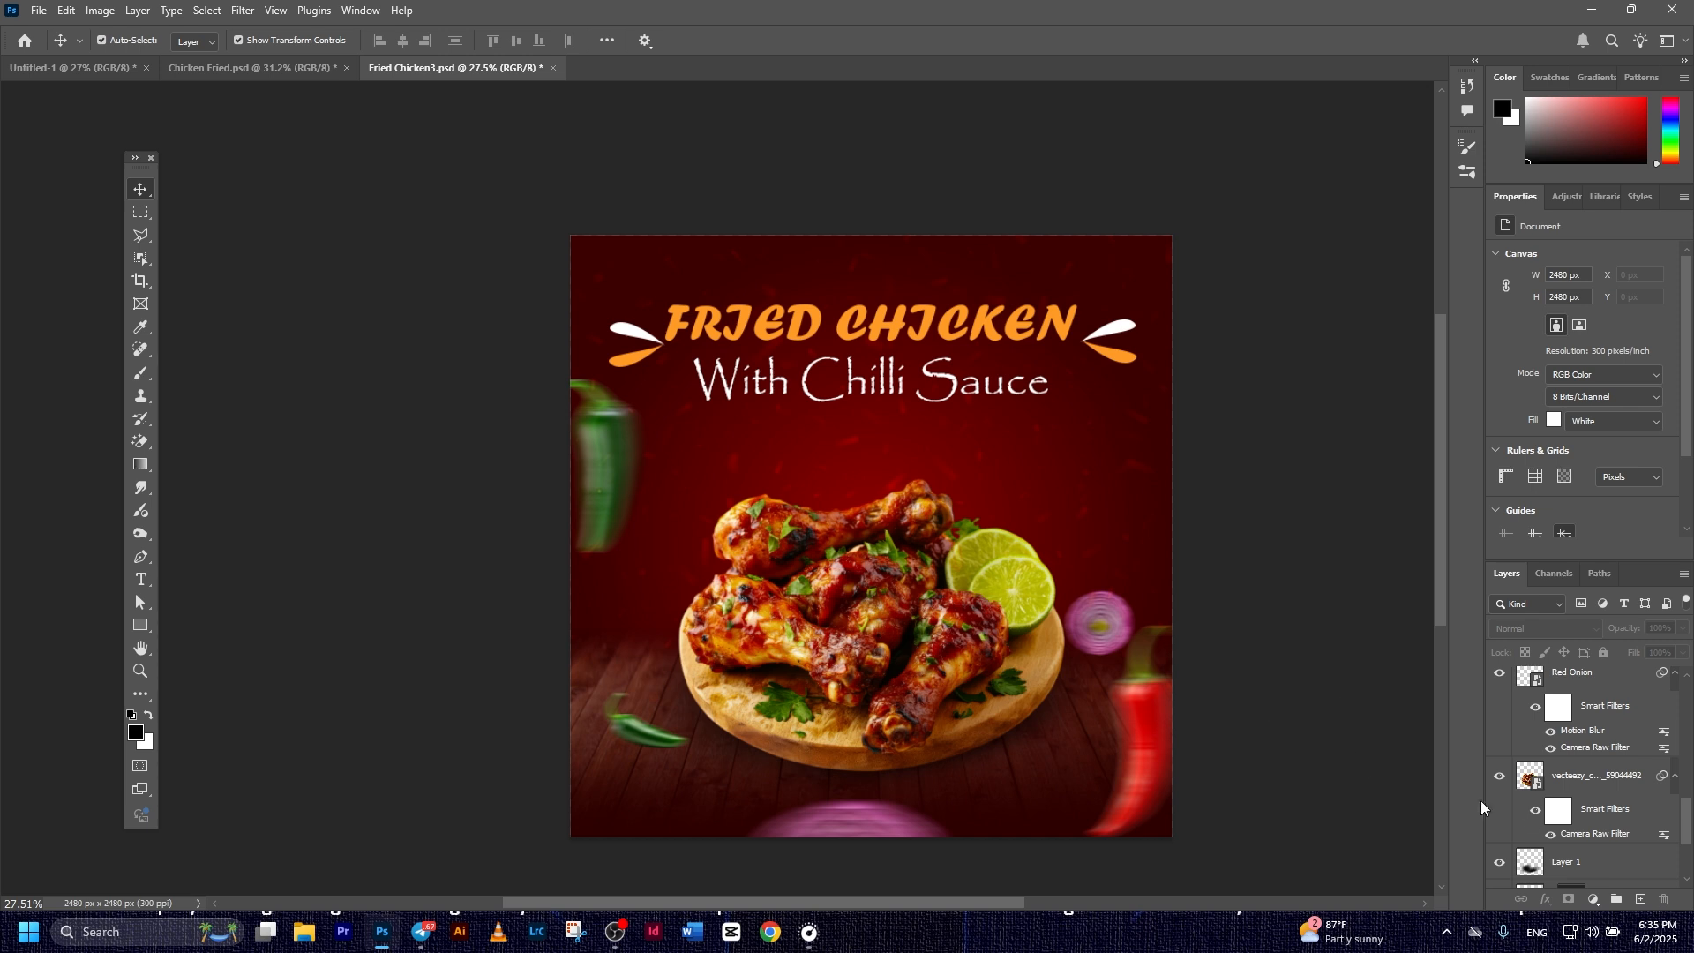
{"action": "left_click", "coordinate": [1608, 788]}
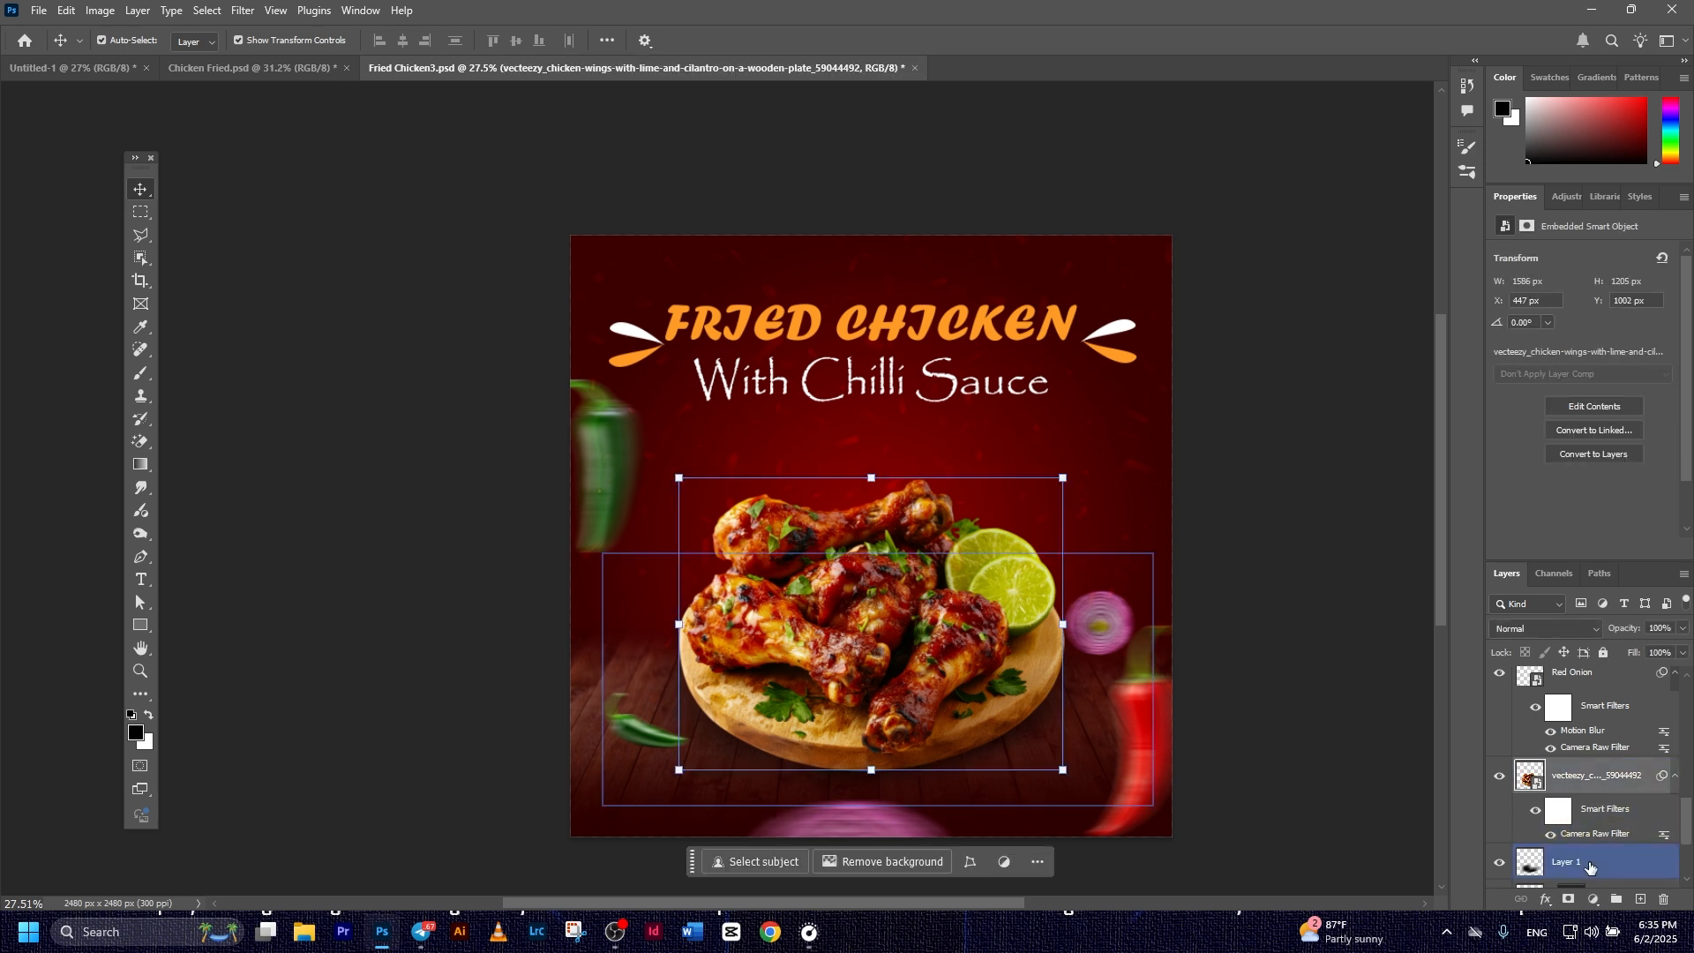
{"action": "left_click", "coordinate": [1590, 867]}
{"action": "key", "text": "ctrl+t"}
{"action": "left_click_drag", "start_coordinate": [1144, 483], "coordinate": [1183, 467]}
{"action": "left_click_drag", "start_coordinate": [989, 609], "coordinate": [991, 580]}
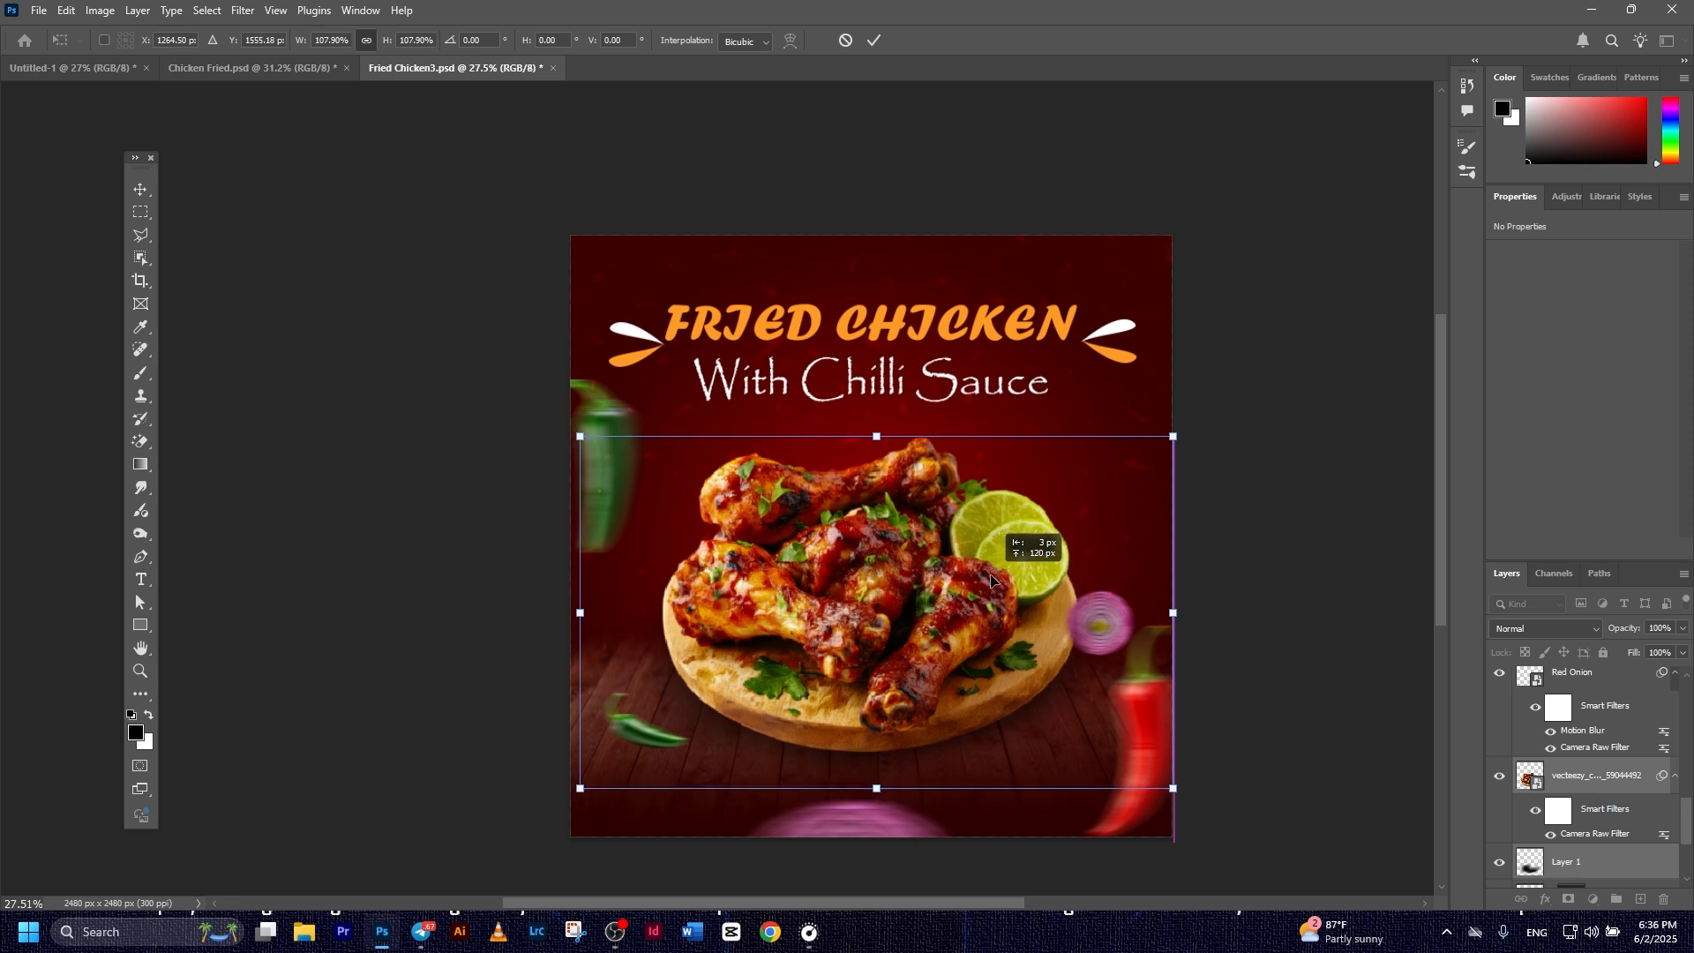
{"action": "left_click_drag", "start_coordinate": [991, 581], "coordinate": [991, 588]}
{"action": "left_click", "coordinate": [874, 40]}
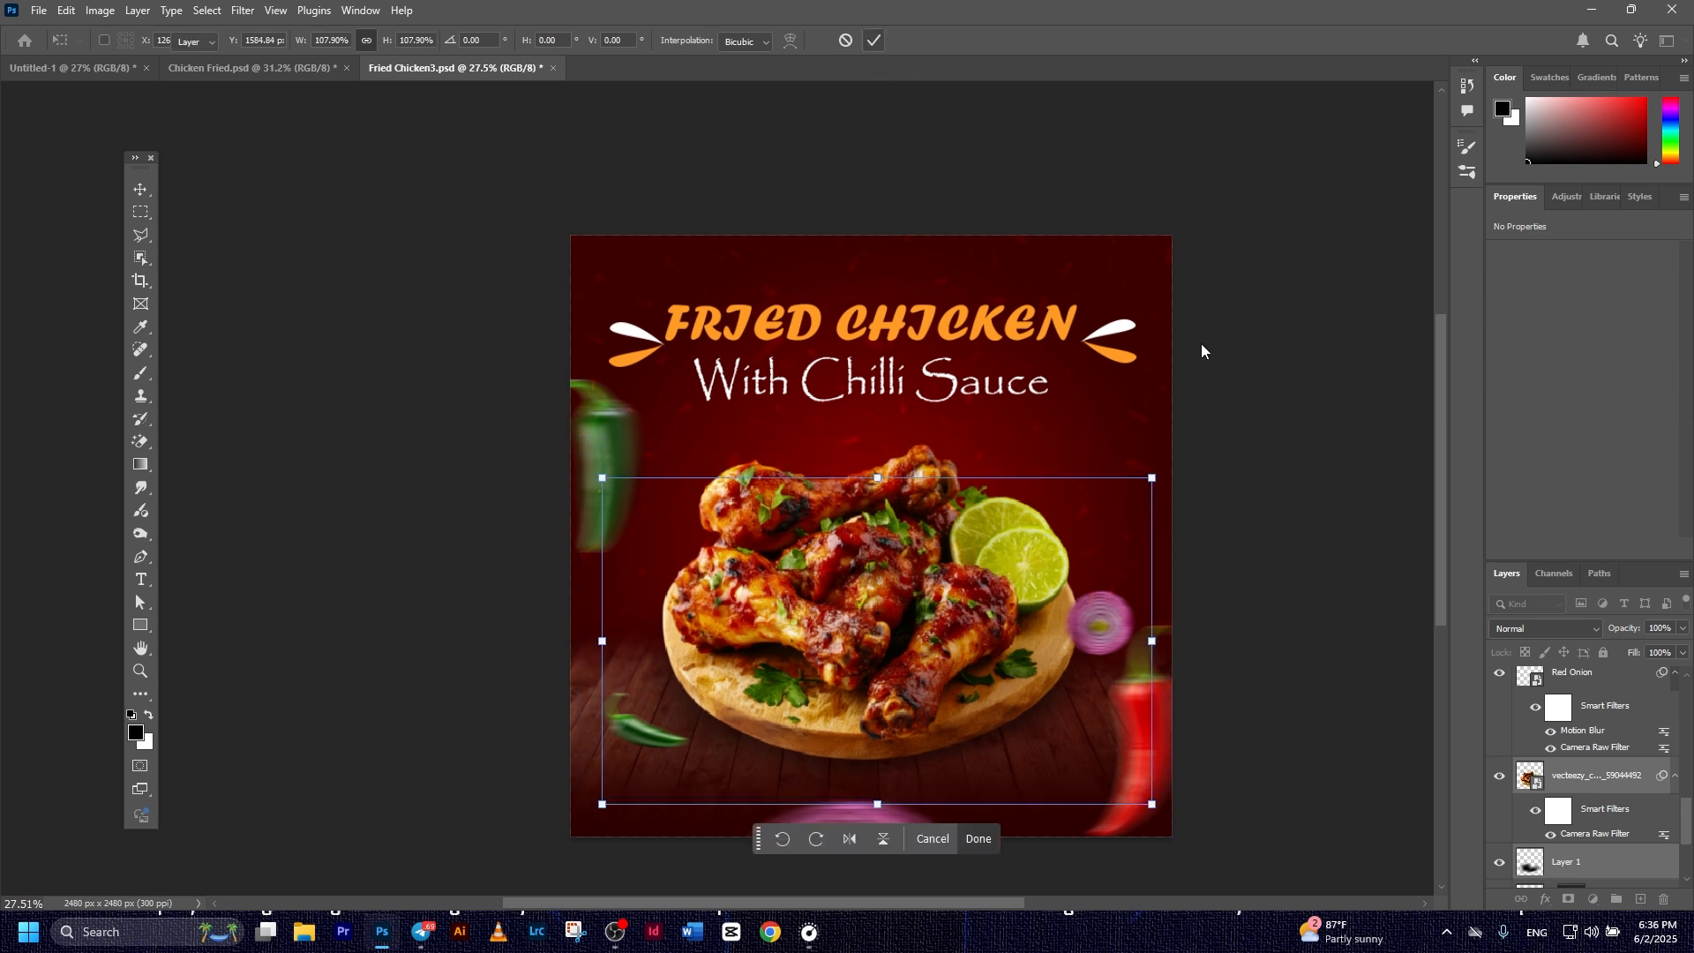
Shift the red onion slice slightly outward from the plate and group the headline's petal layers
{"action": "left_click_drag", "start_coordinate": [1115, 632], "coordinate": [1130, 636]}
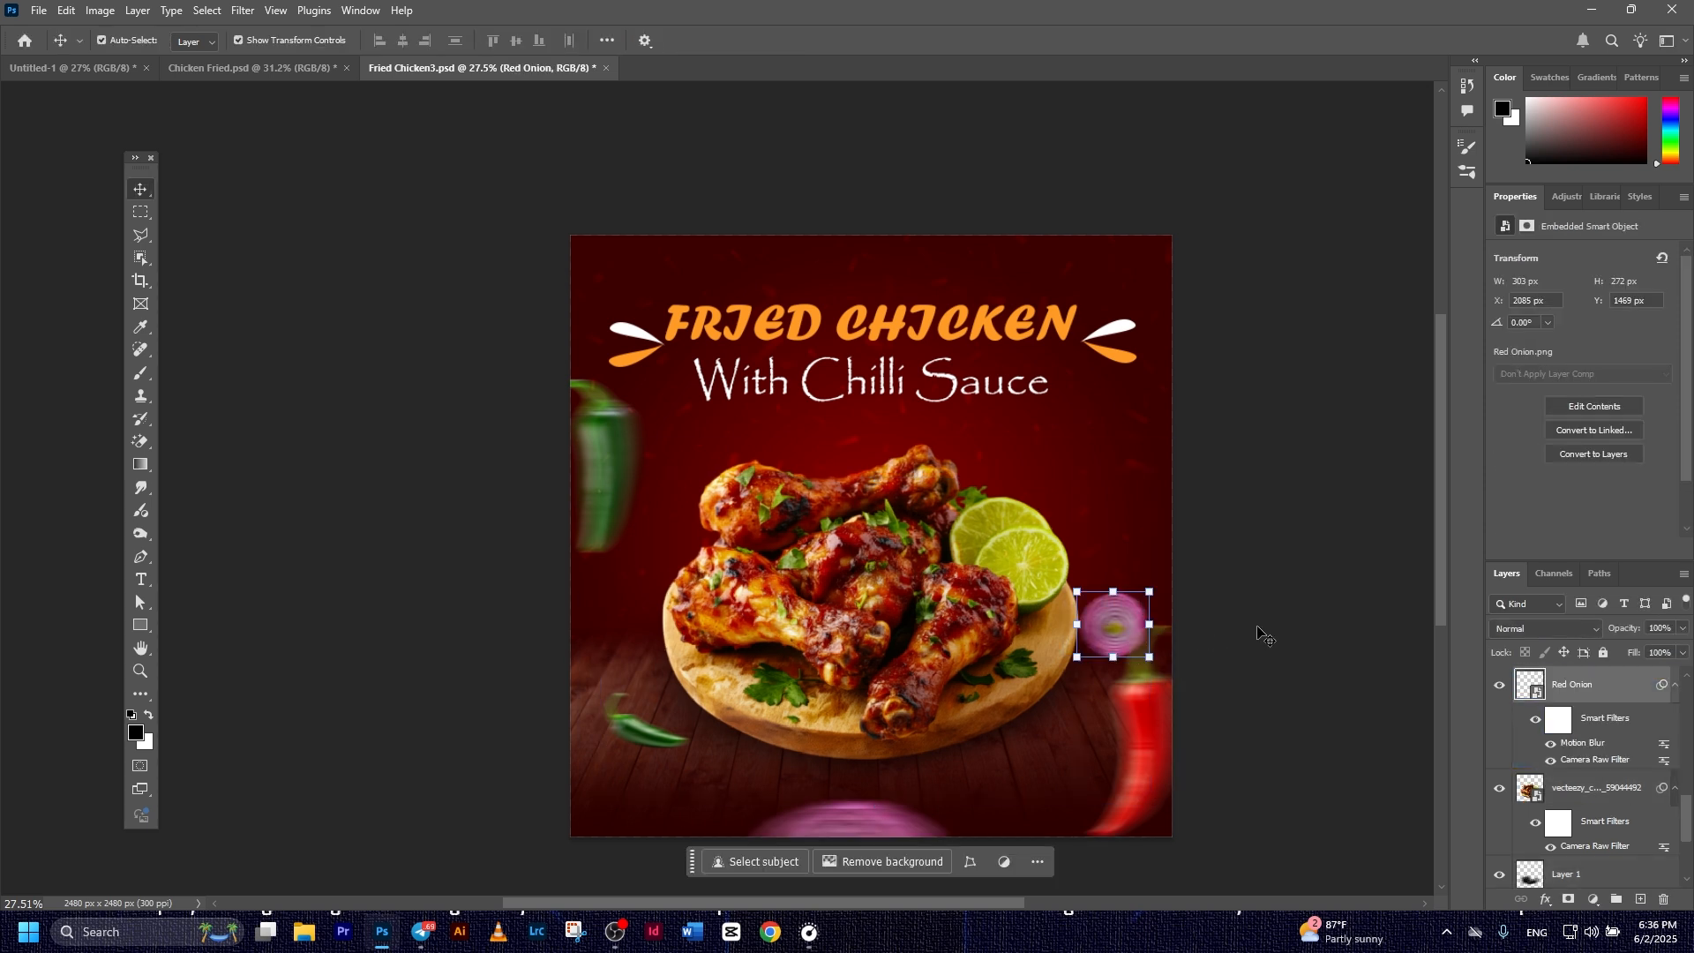
{"action": "left_click", "coordinate": [1314, 660]}
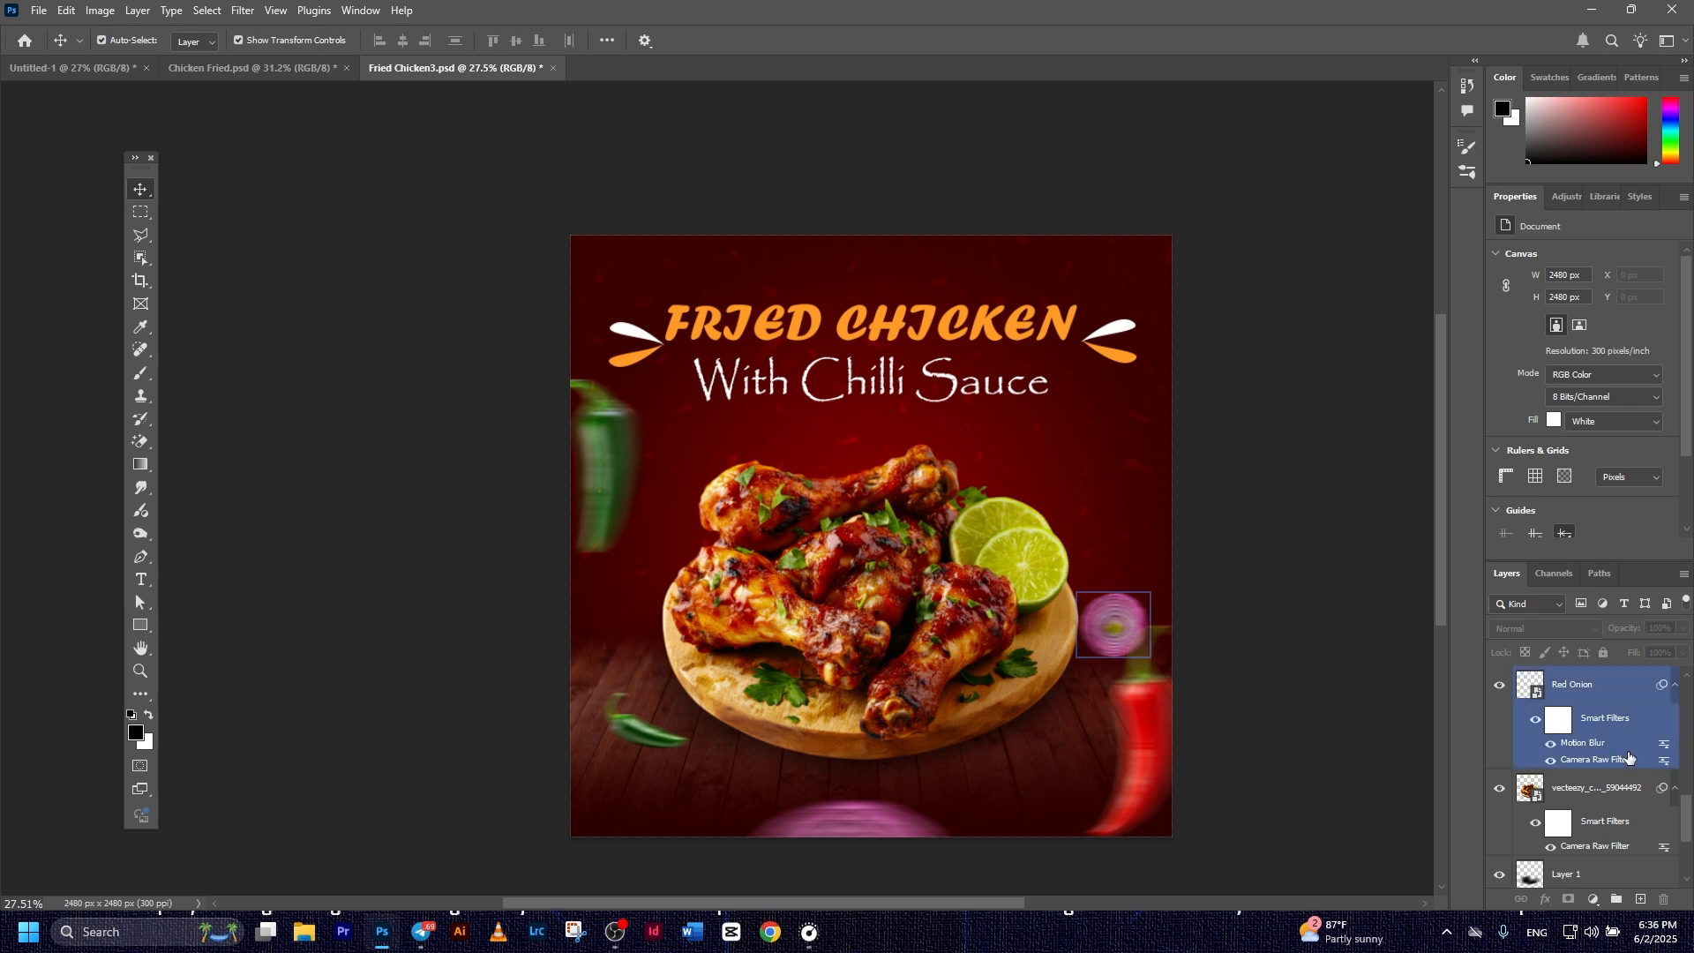
{"action": "scroll", "coordinate": [1627, 755], "scroll_direction": "up", "scroll_amount": 4}
{"action": "scroll", "coordinate": [1625, 755], "scroll_direction": "up", "scroll_amount": 5}
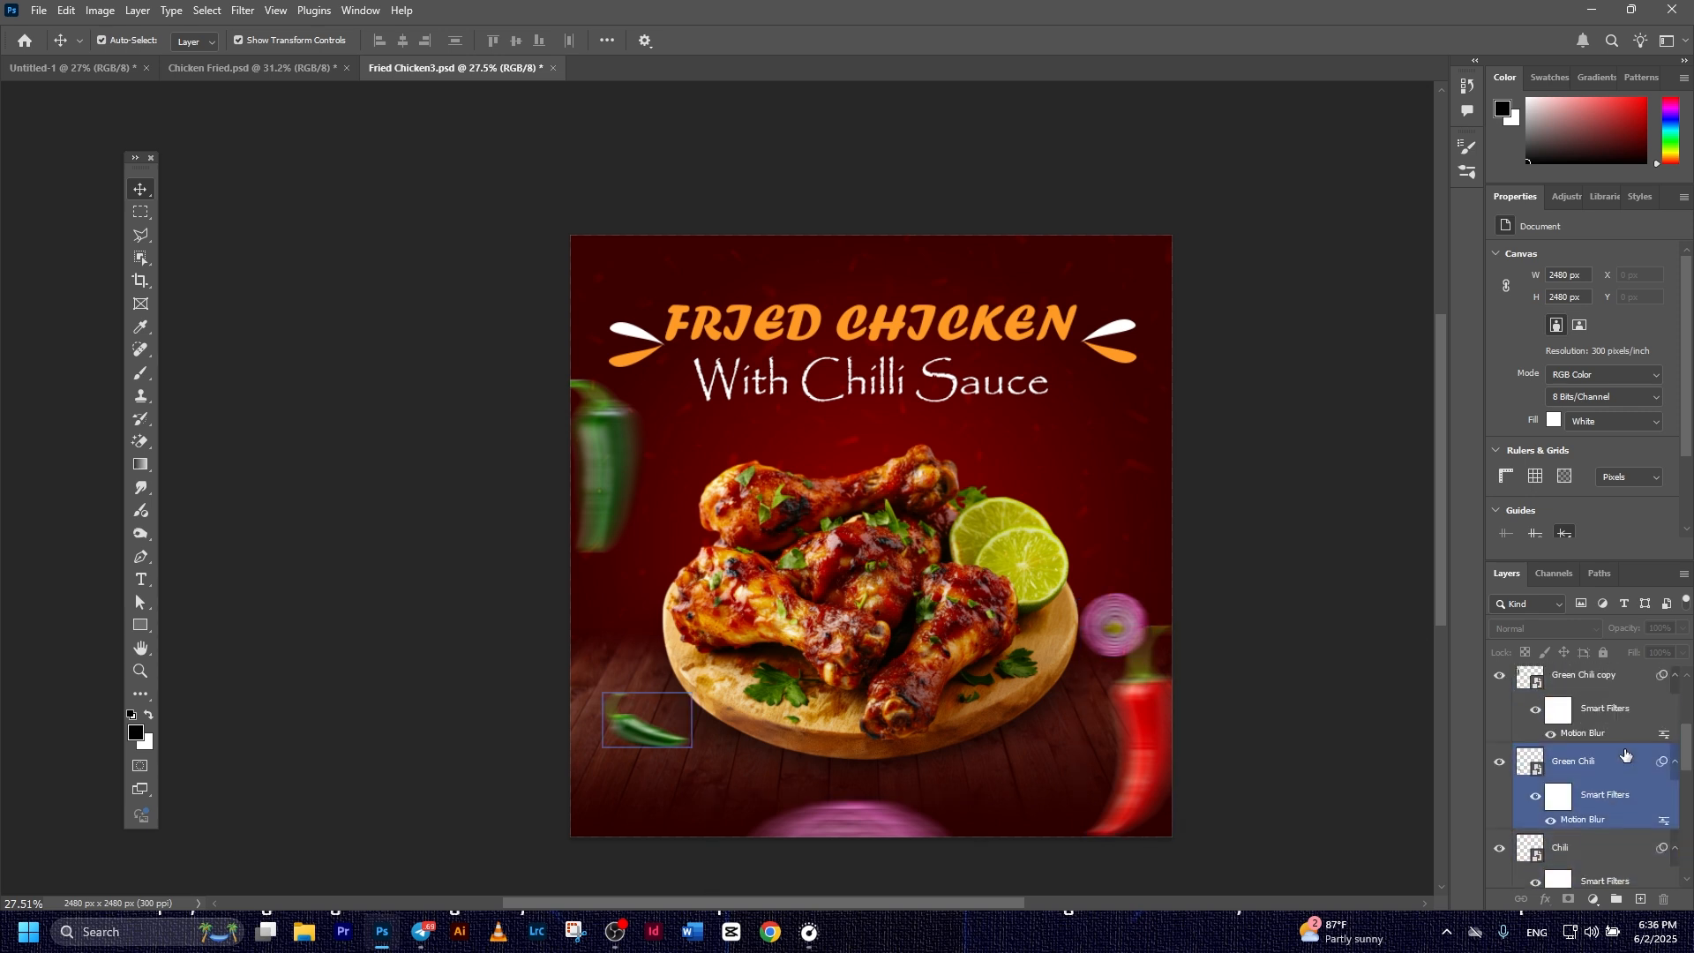
{"action": "left_click", "coordinate": [1588, 678]}
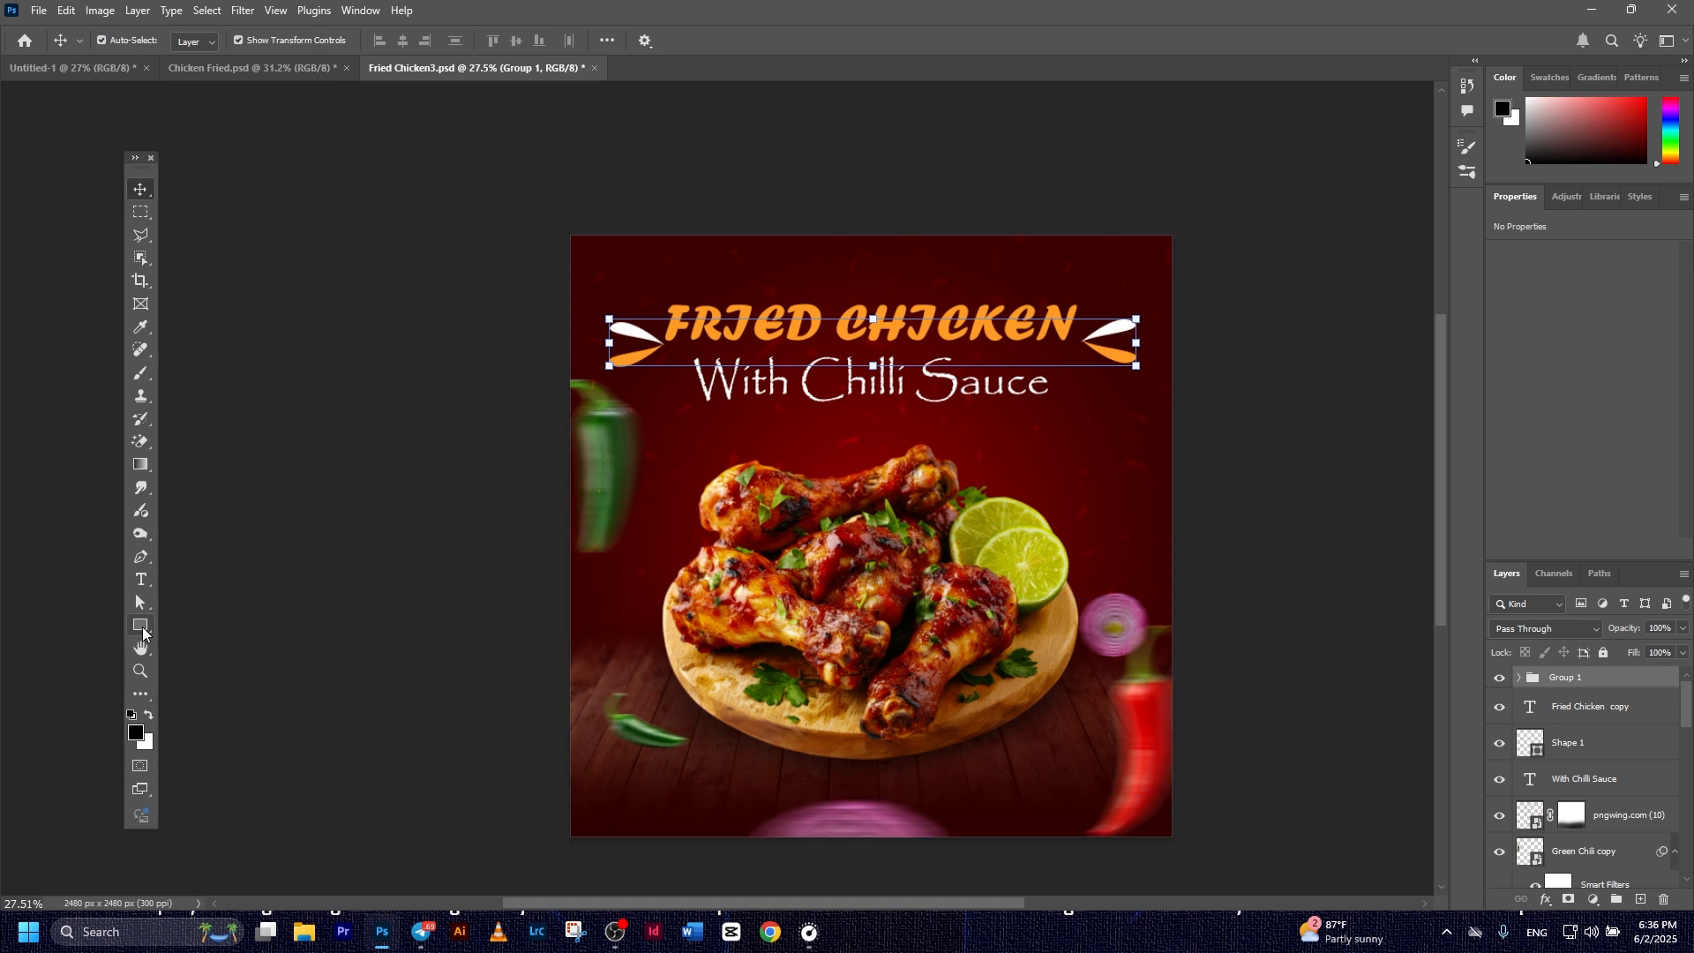
Draw an ellipse about 104 × 64 px above the lime slices, with no fill and a 5 px white stroke
{"action": "left_click", "coordinate": [143, 628]}
{"action": "left_click", "coordinate": [200, 645]}
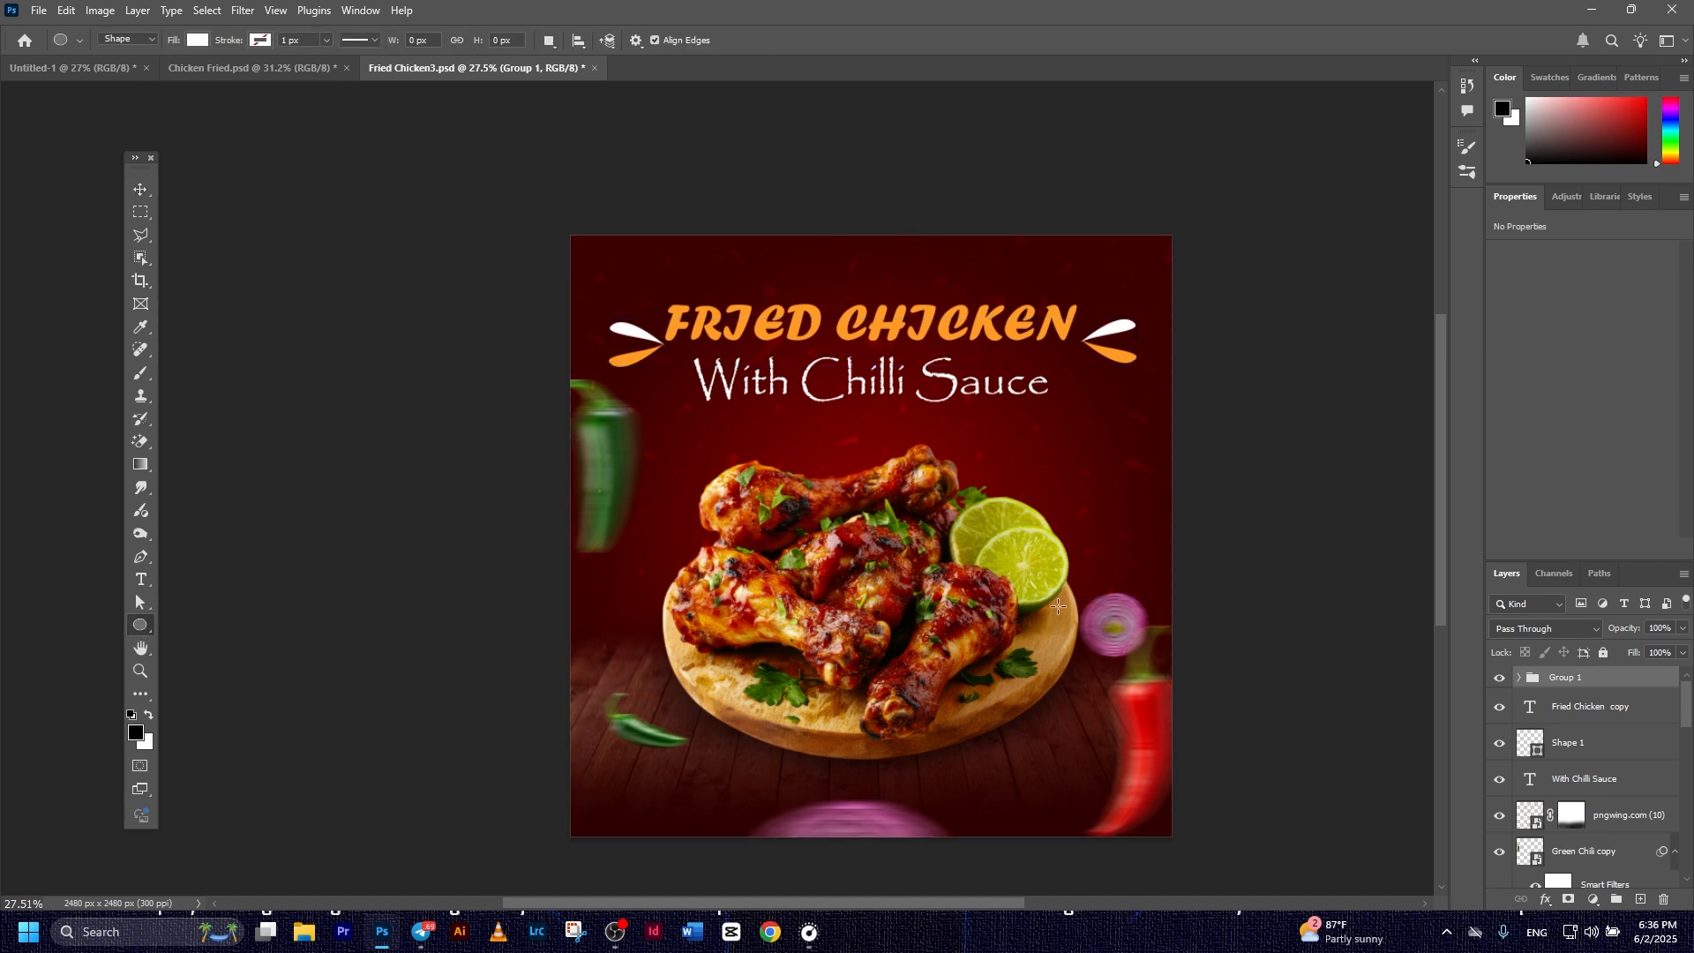
{"action": "left_click", "coordinate": [152, 629]}
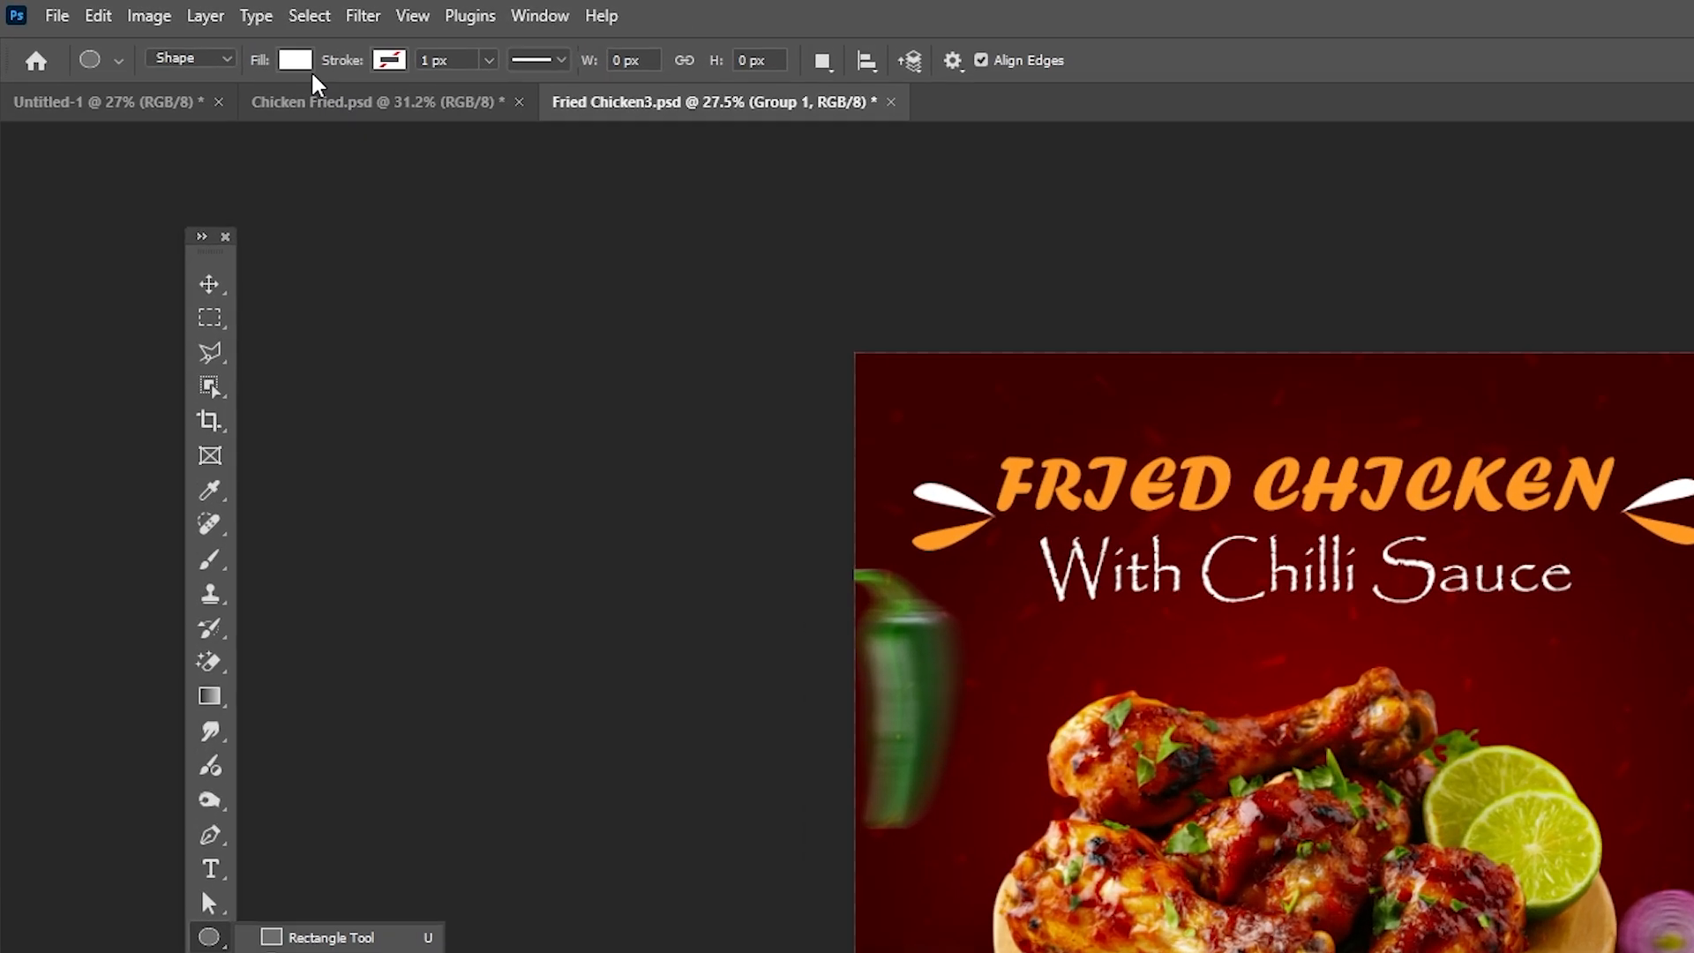
{"action": "left_click", "coordinate": [304, 65]}
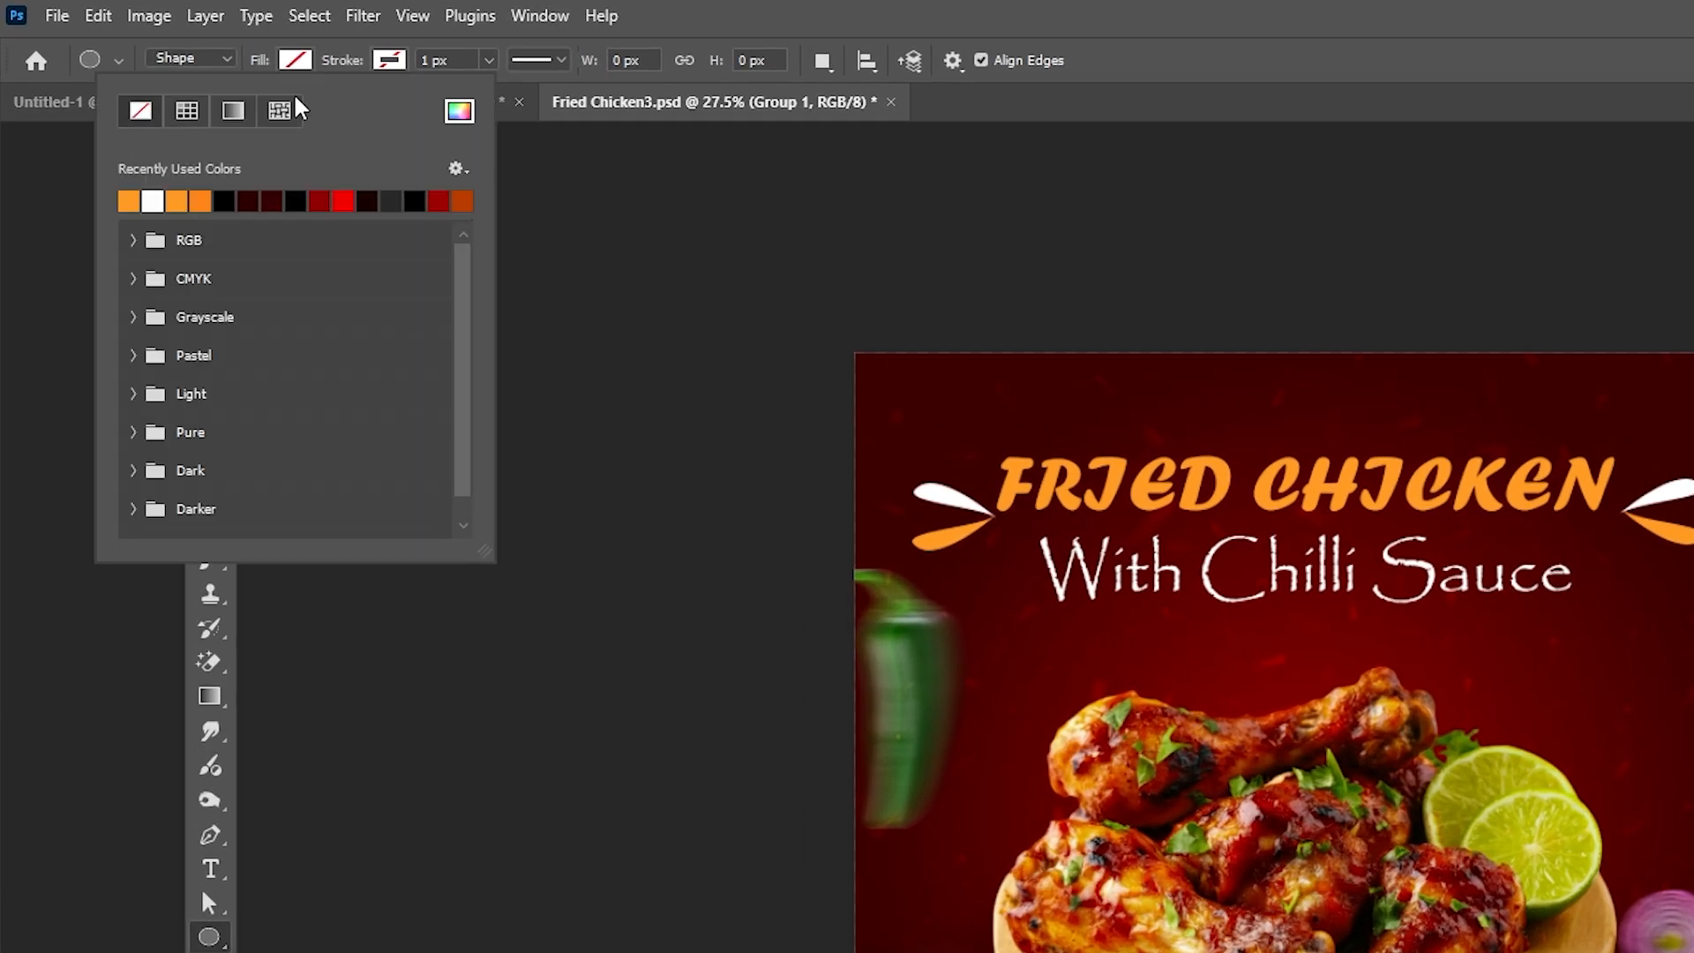
{"action": "left_click", "coordinate": [391, 64]}
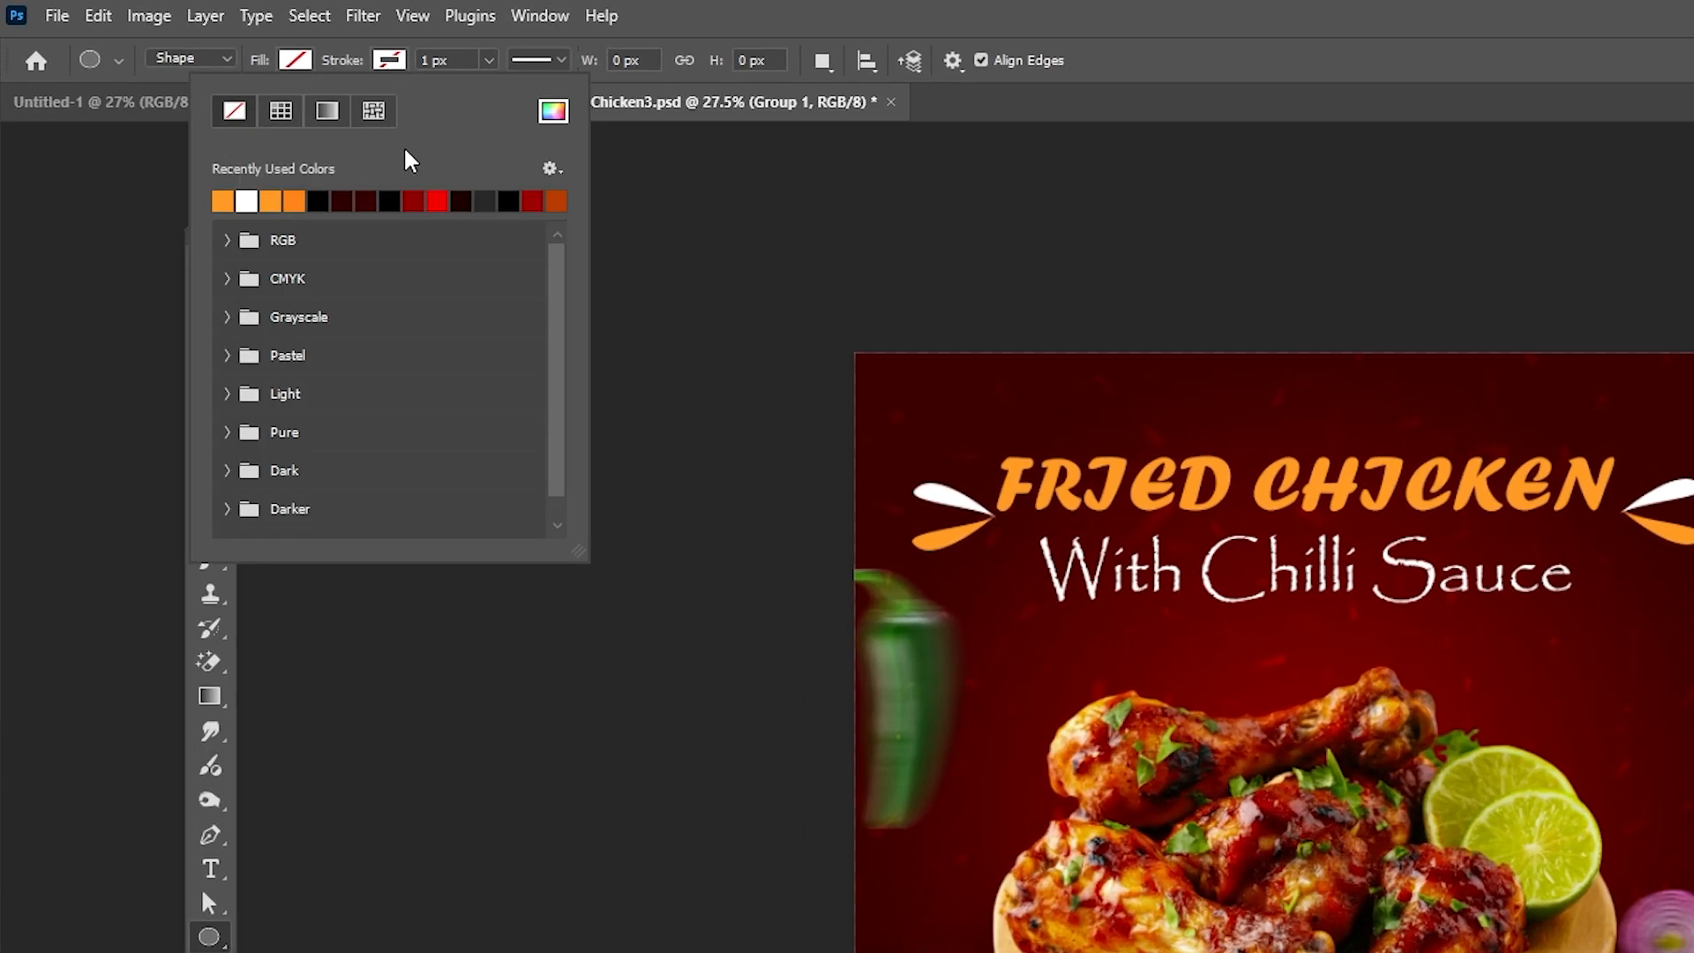
{"action": "left_click", "coordinate": [391, 64]}
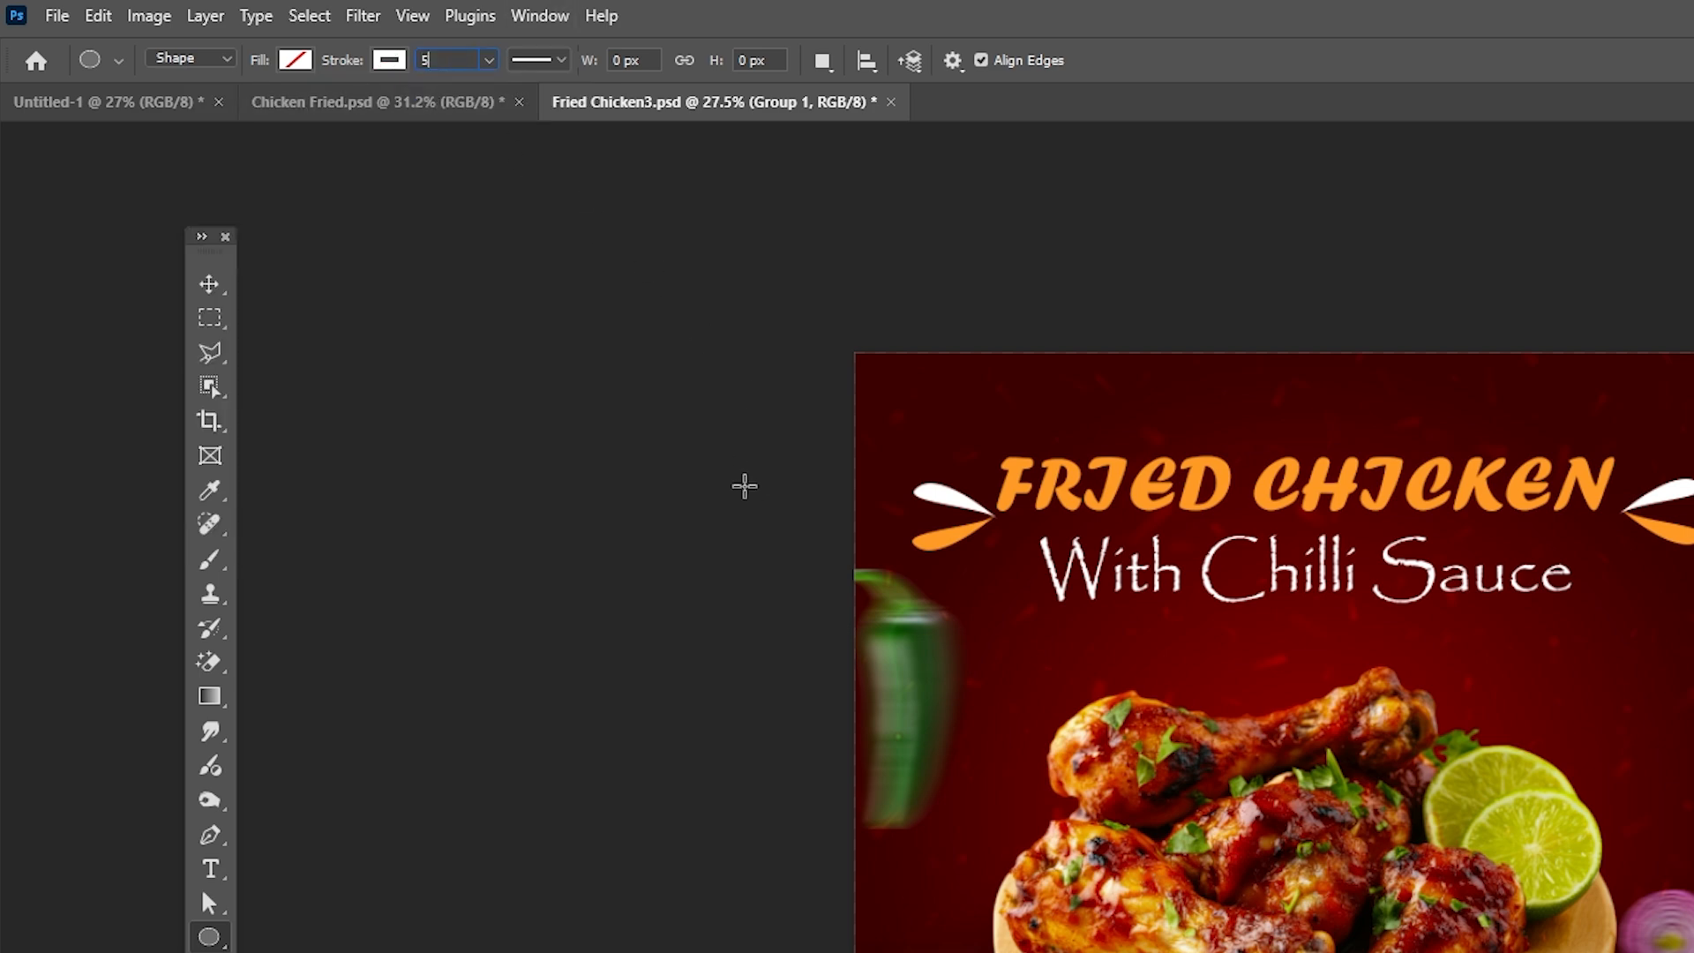
{"action": "key", "text": "Return"}
{"action": "left_click_drag", "start_coordinate": [1536, 726], "coordinate": [1572, 744]}
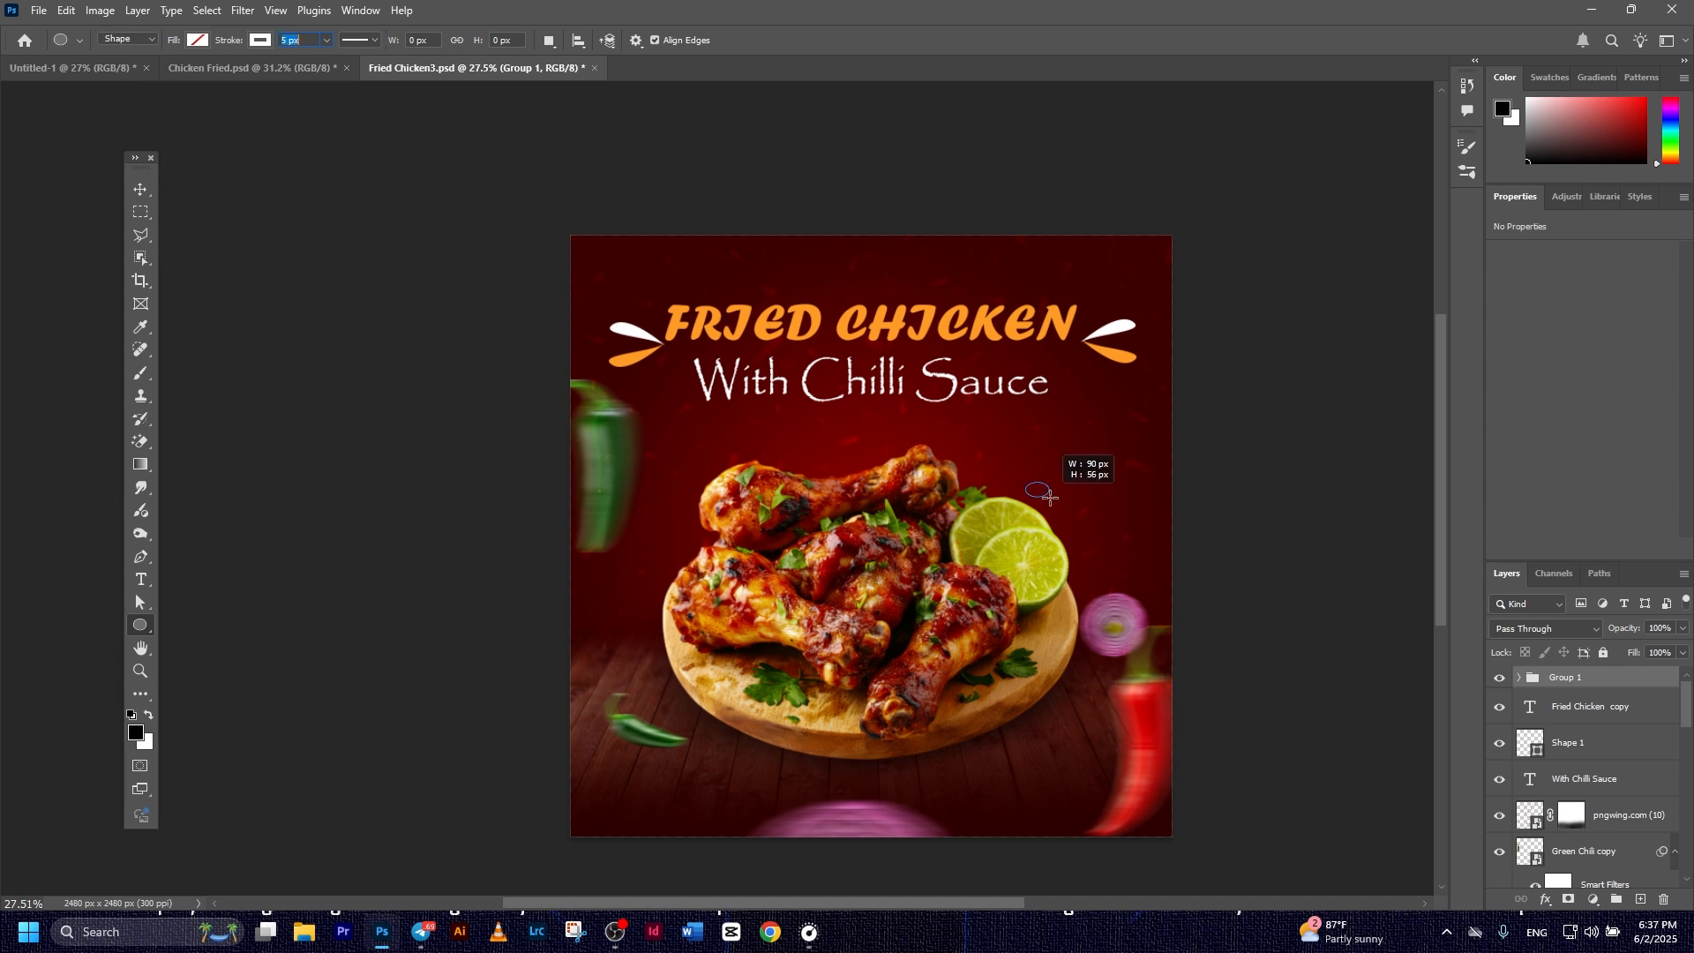
{"action": "left_click_drag", "start_coordinate": [1049, 498], "coordinate": [1054, 501]}
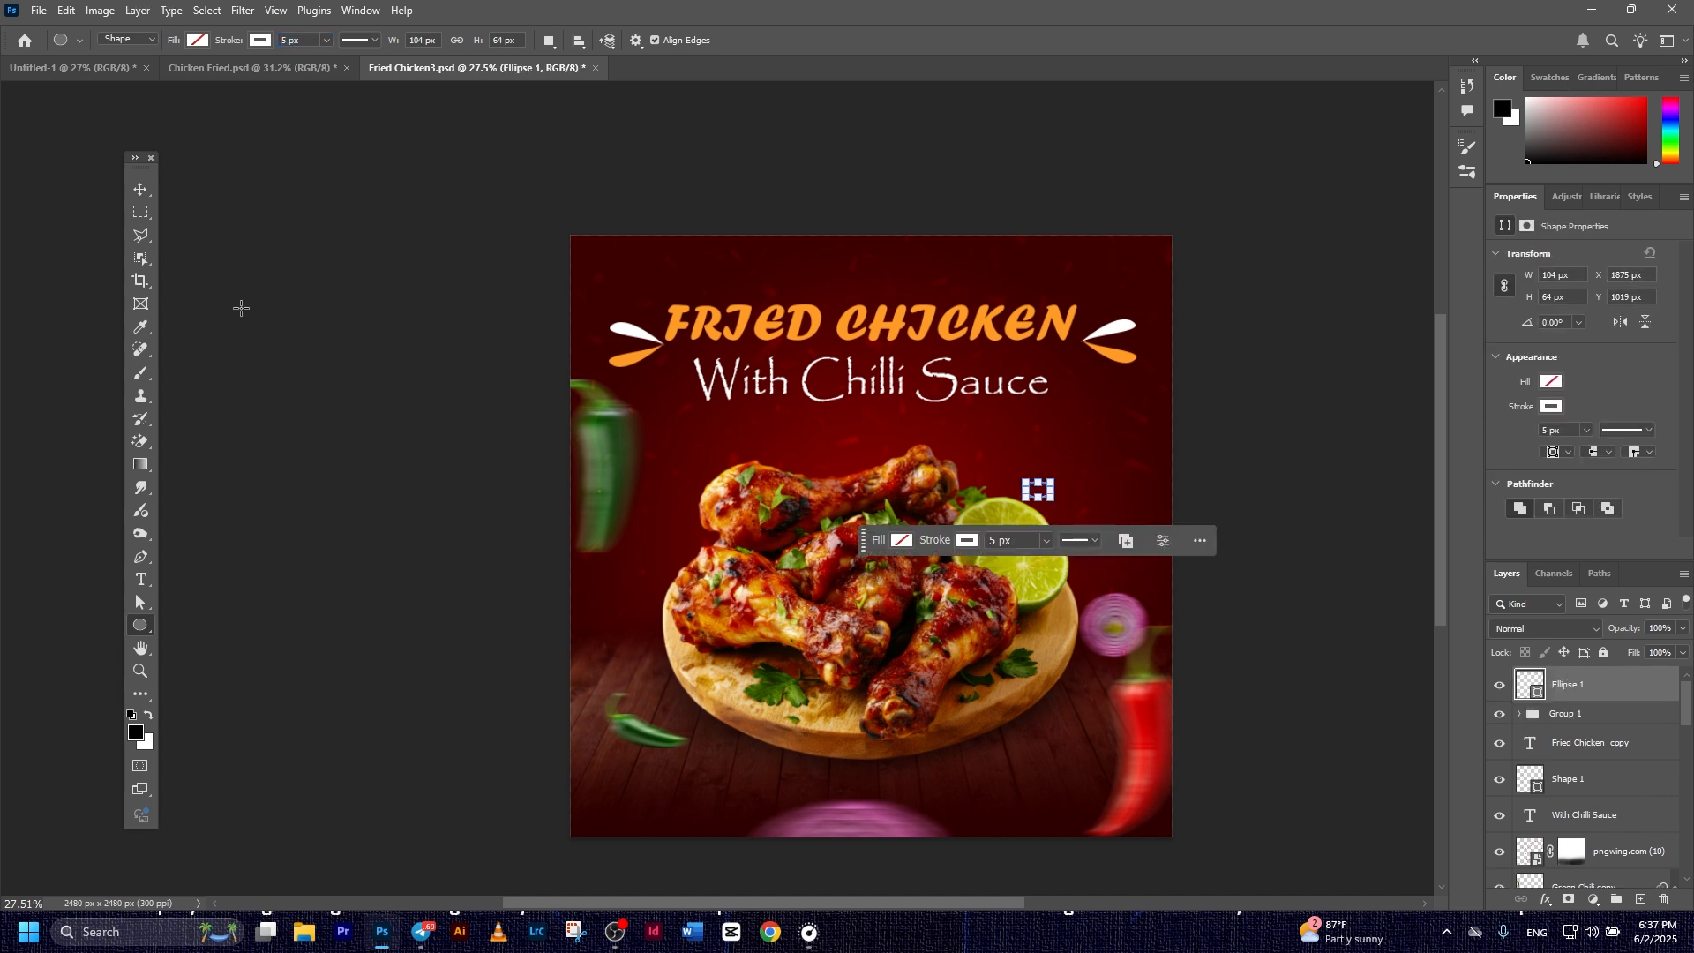
{"action": "left_click", "coordinate": [139, 190]}
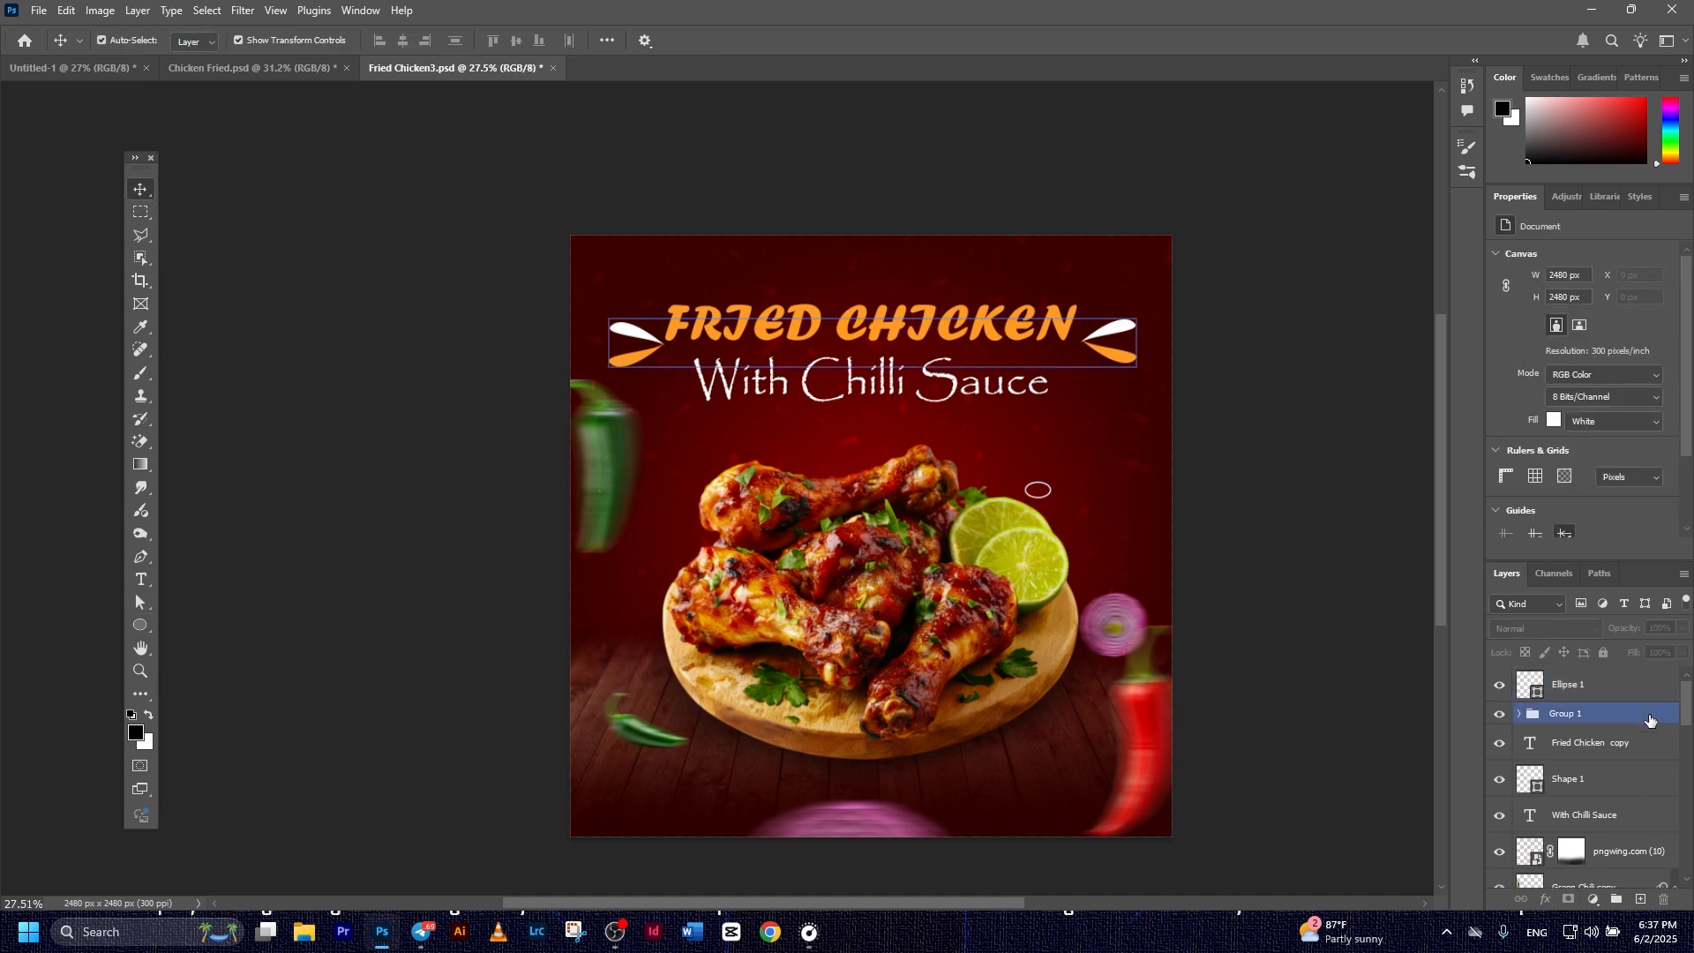
Duplicate the ellipse, enlarge the copy to about 140% and place it diagonally up and outward from the original
{"action": "left_click", "coordinate": [1584, 686]}
{"action": "scroll", "coordinate": [1314, 628], "scroll_direction": "up", "scroll_amount": 3}
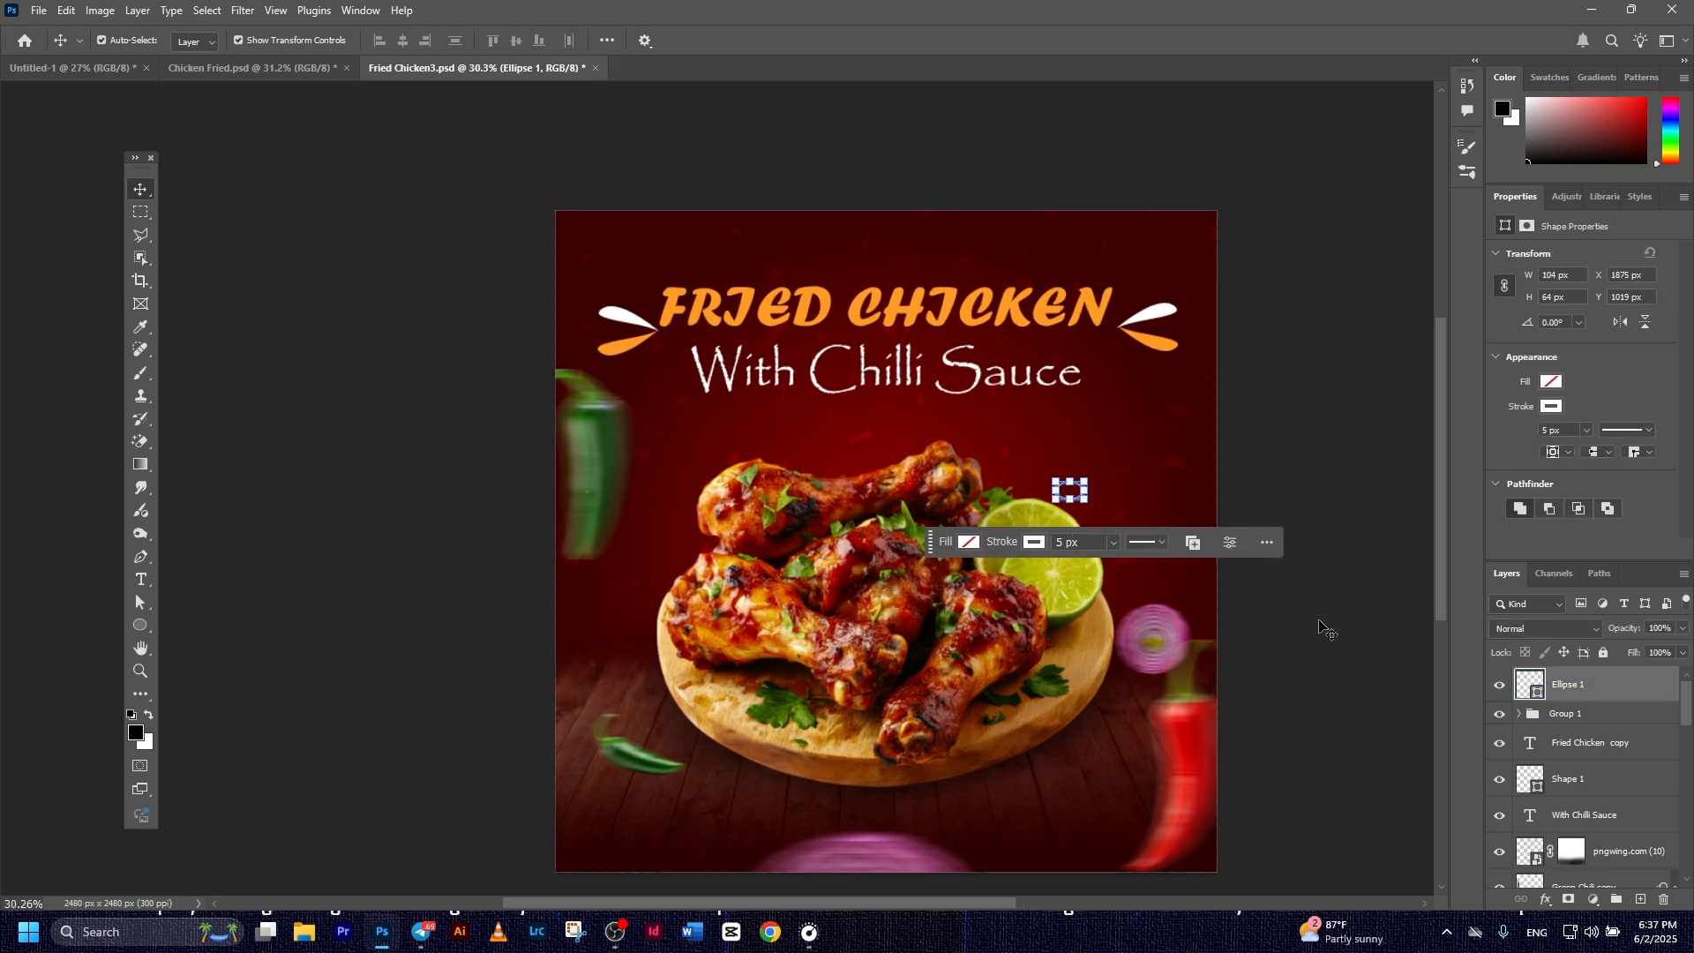
{"action": "scroll", "coordinate": [1289, 618], "scroll_direction": "up", "scroll_amount": 1}
{"action": "left_click_drag", "start_coordinate": [1258, 432], "coordinate": [956, 442]}
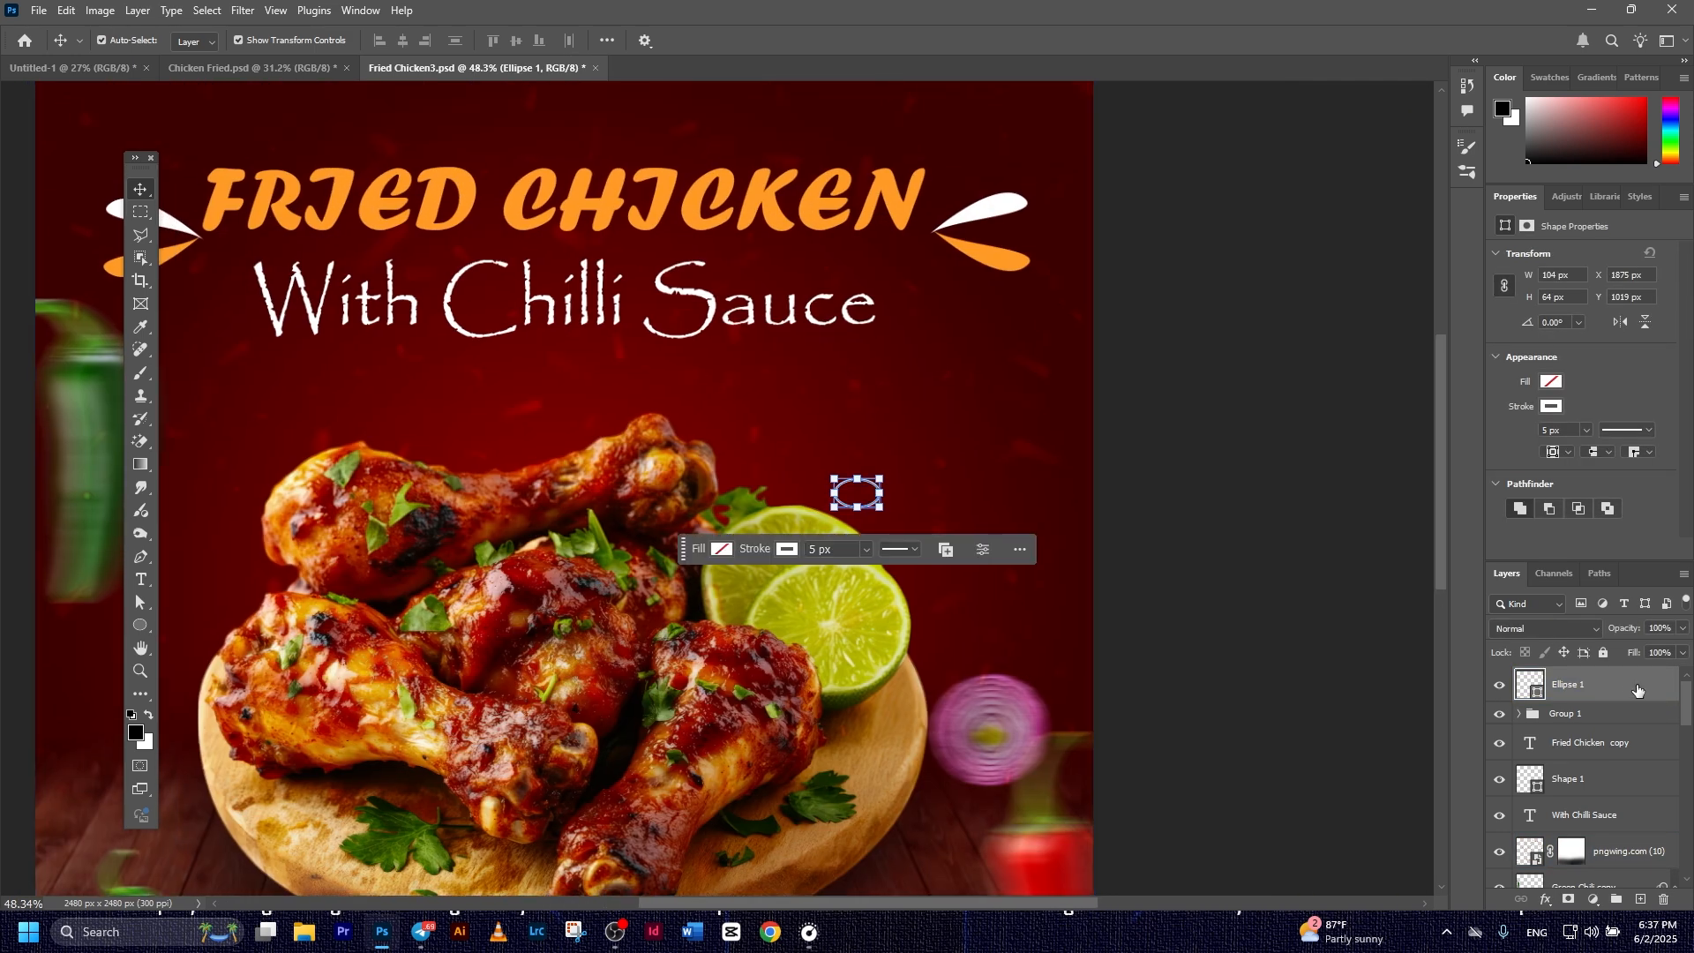
{"action": "key", "text": "ctrl+j"}
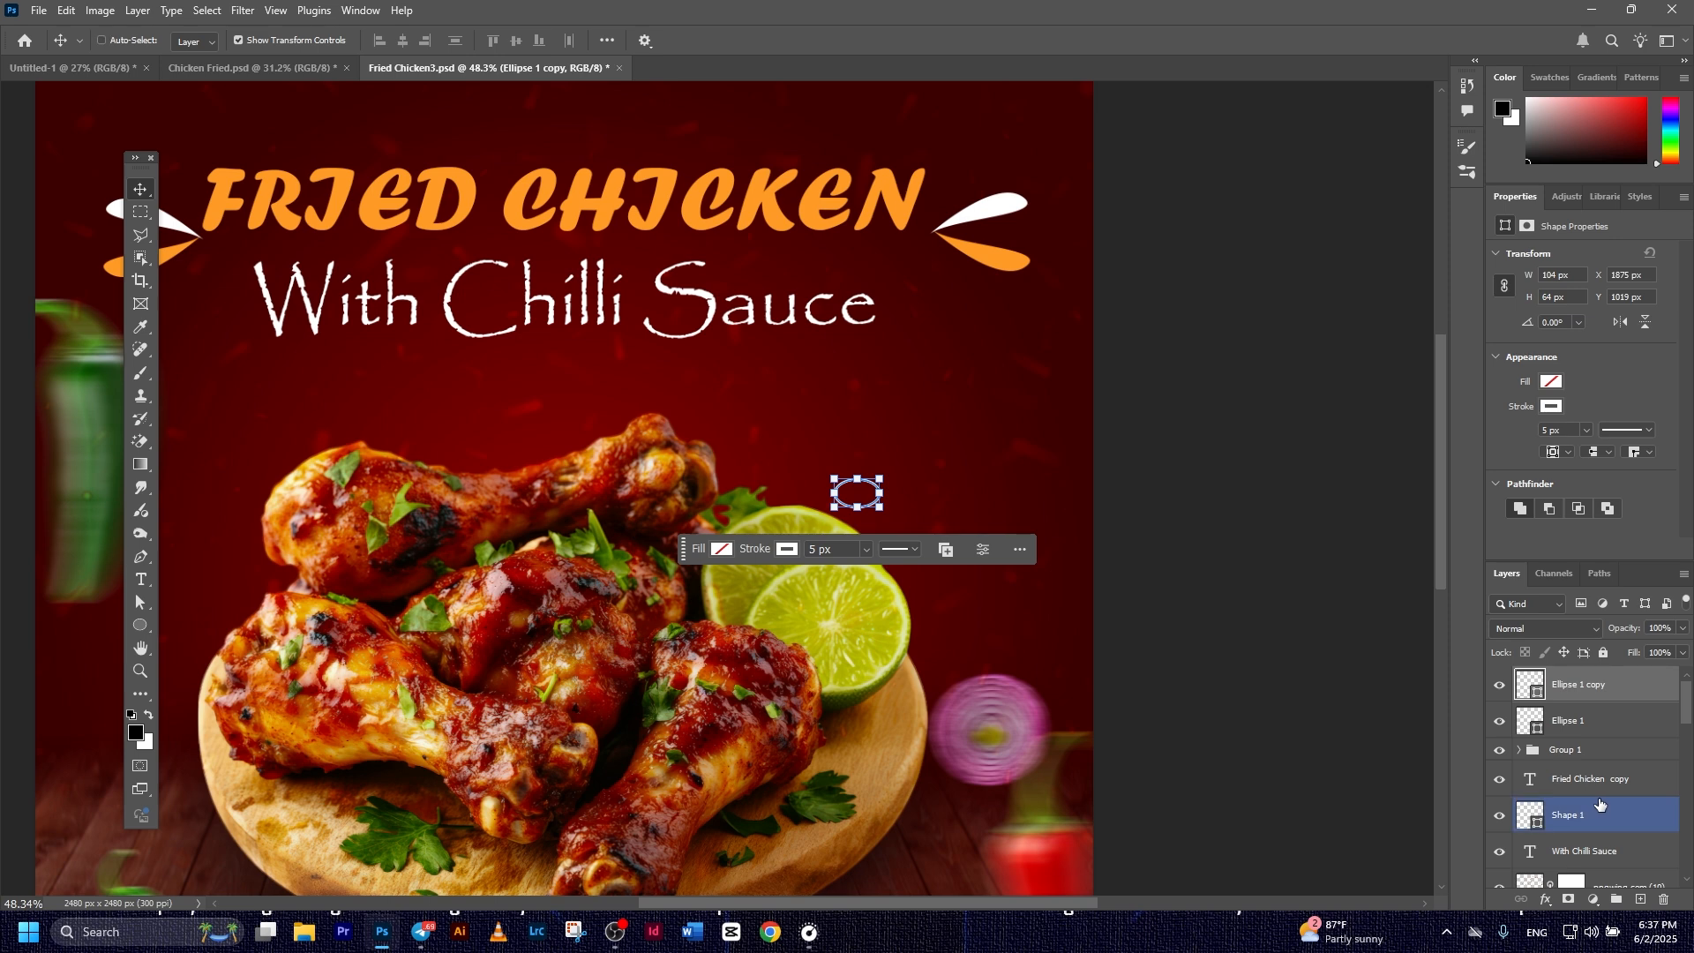
{"action": "key", "text": "ctrl+t"}
{"action": "left_click_drag", "start_coordinate": [865, 494], "coordinate": [940, 440]}
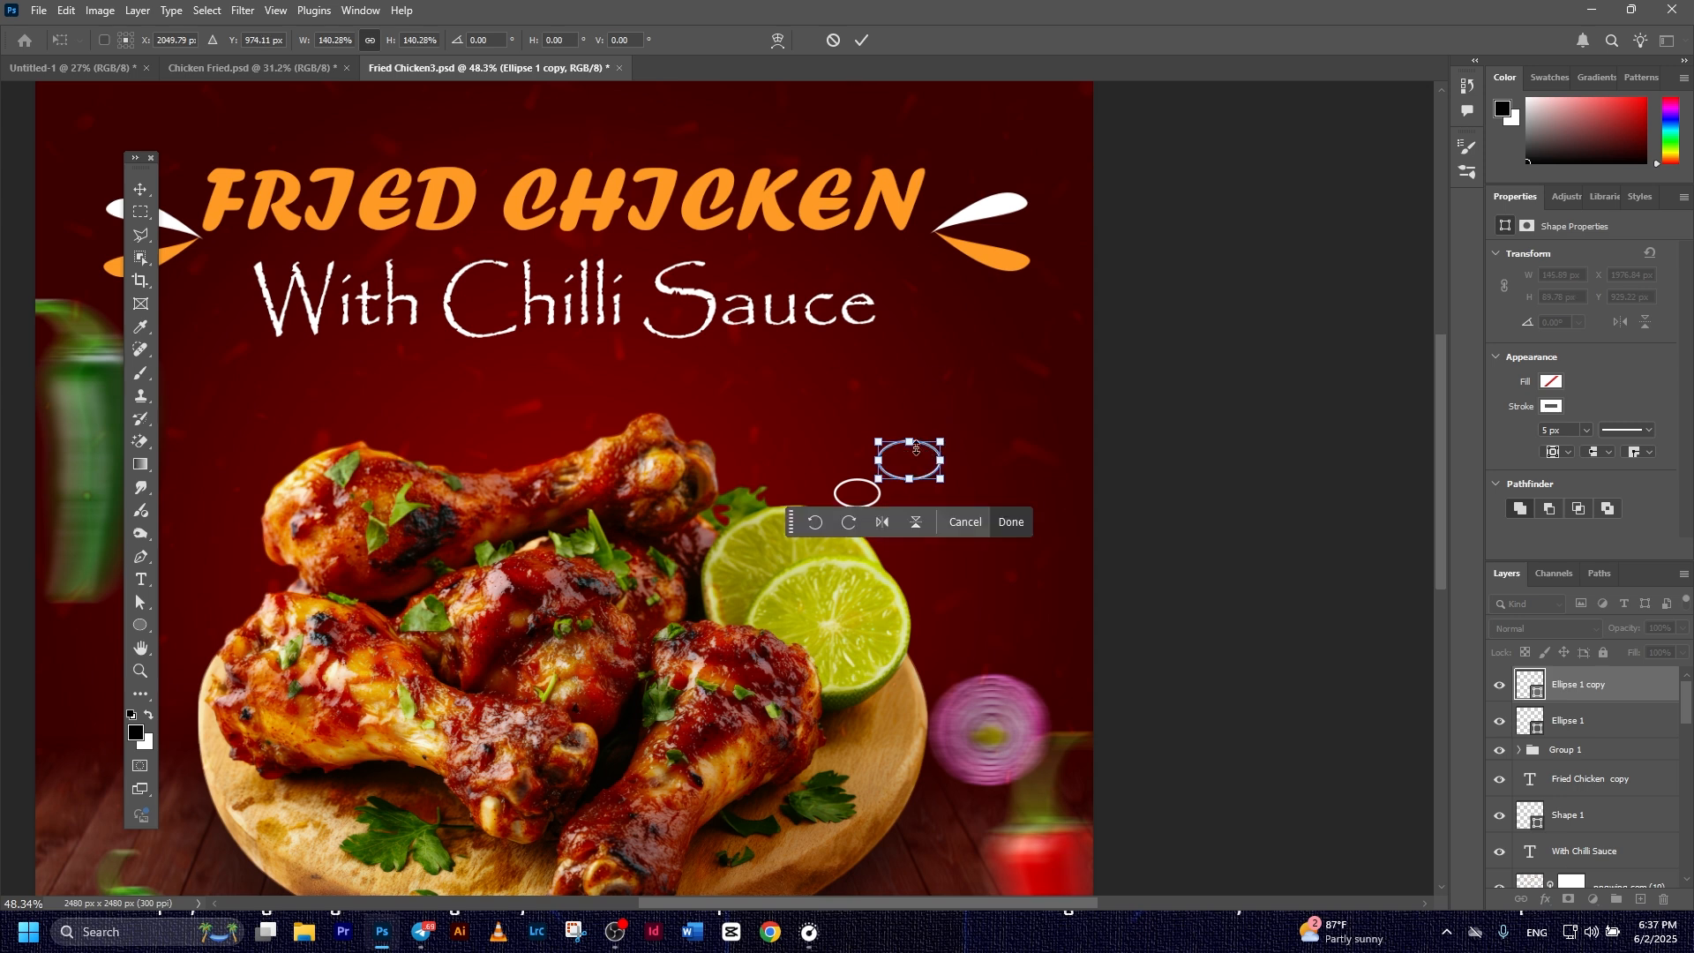
Duplicate the smaller ellipse and move one of the pair diagonally down onto the lime to form a three-bubble trail
{"action": "left_click", "coordinate": [859, 483], "text": "alt"}
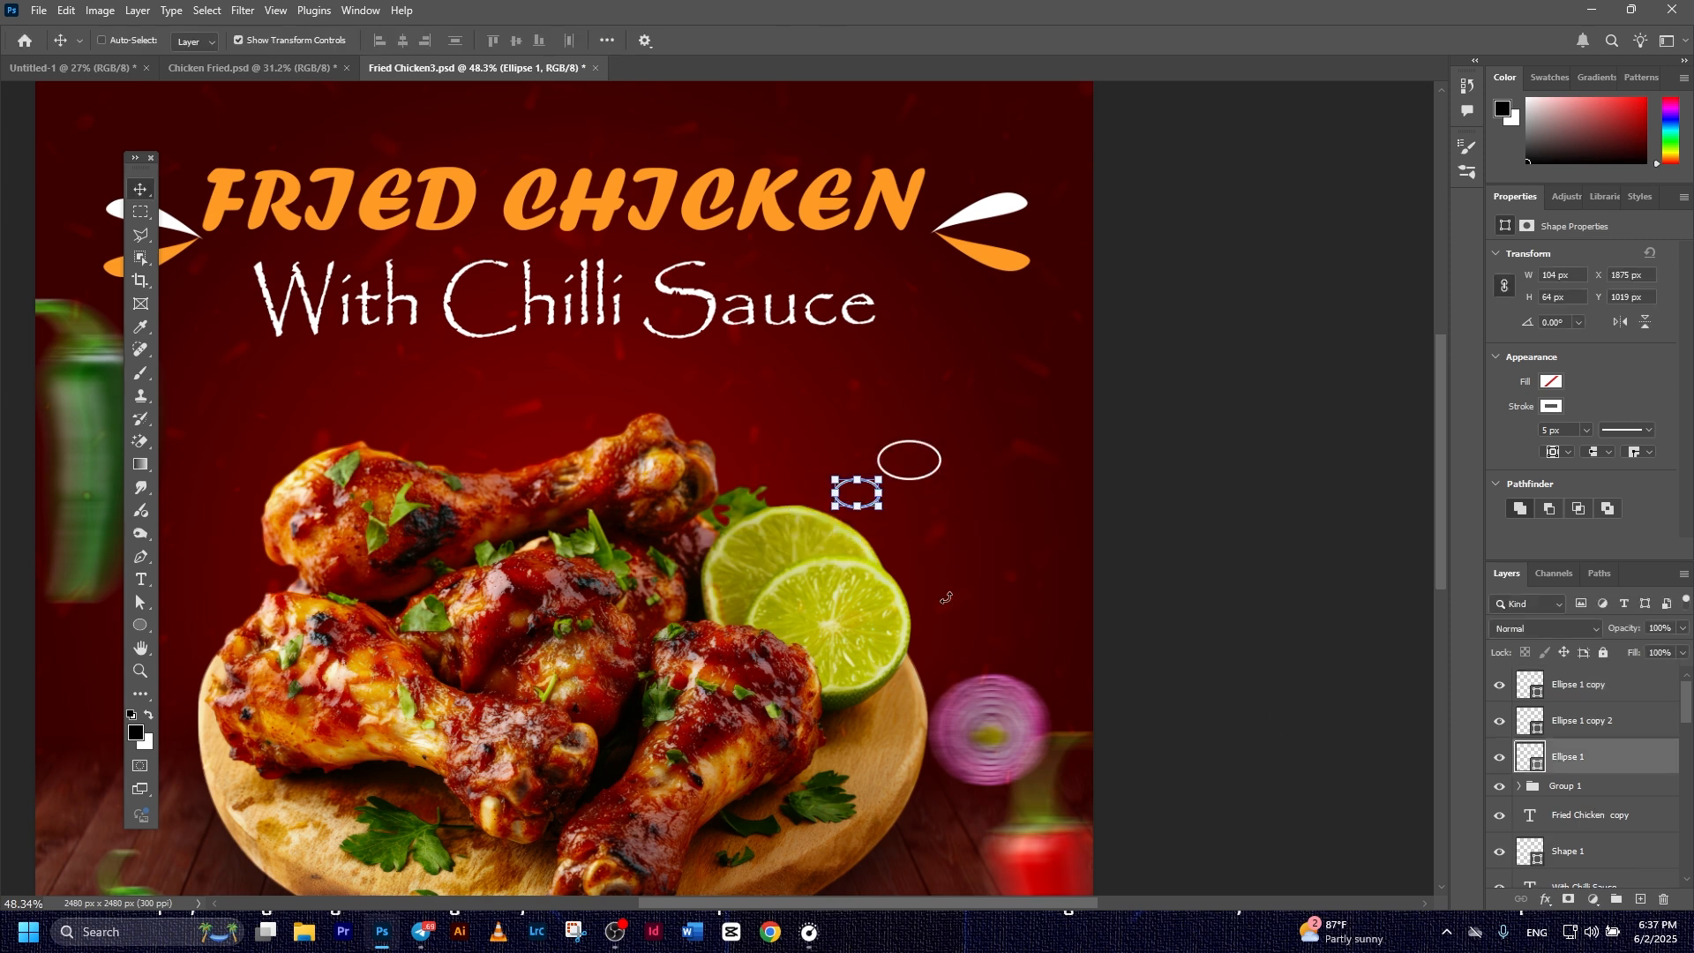
{"action": "left_click", "coordinate": [859, 482]}
{"action": "left_click_drag", "start_coordinate": [869, 500], "coordinate": [837, 529]}
{"action": "left_click", "coordinate": [863, 41]}
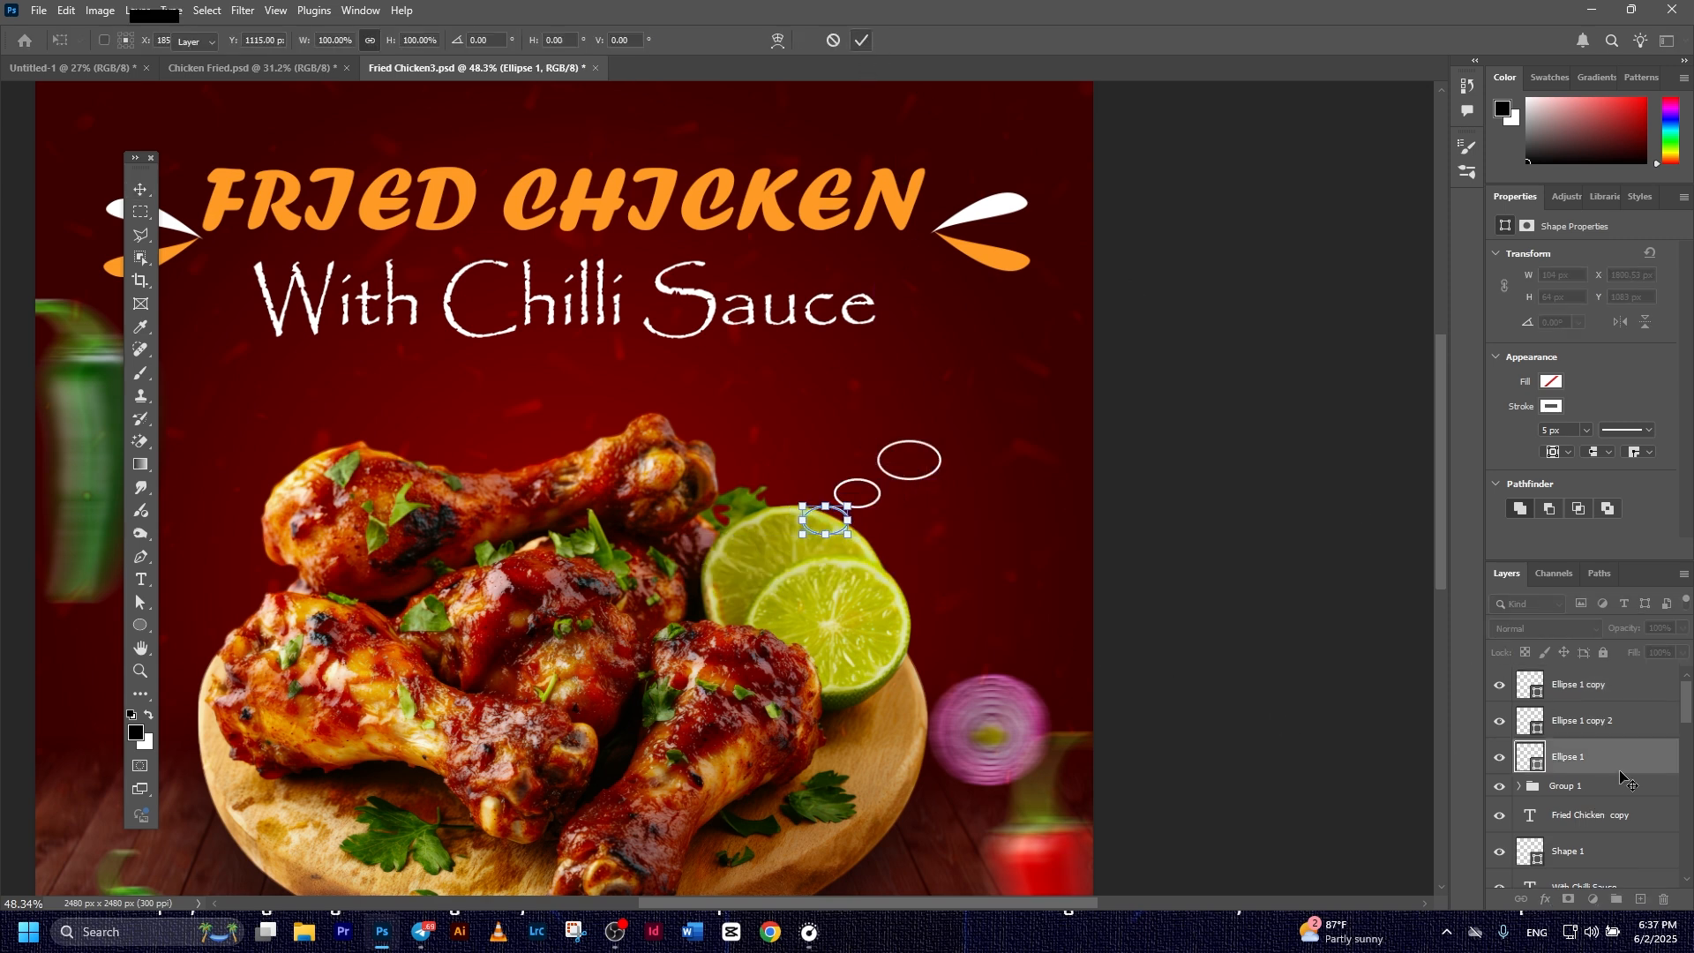
Scale the three ellipses together to 56.26% and position them just above the lime slices
{"action": "left_click", "coordinate": [1595, 688]}
{"action": "left_click", "coordinate": [1588, 755], "text": "shift"}
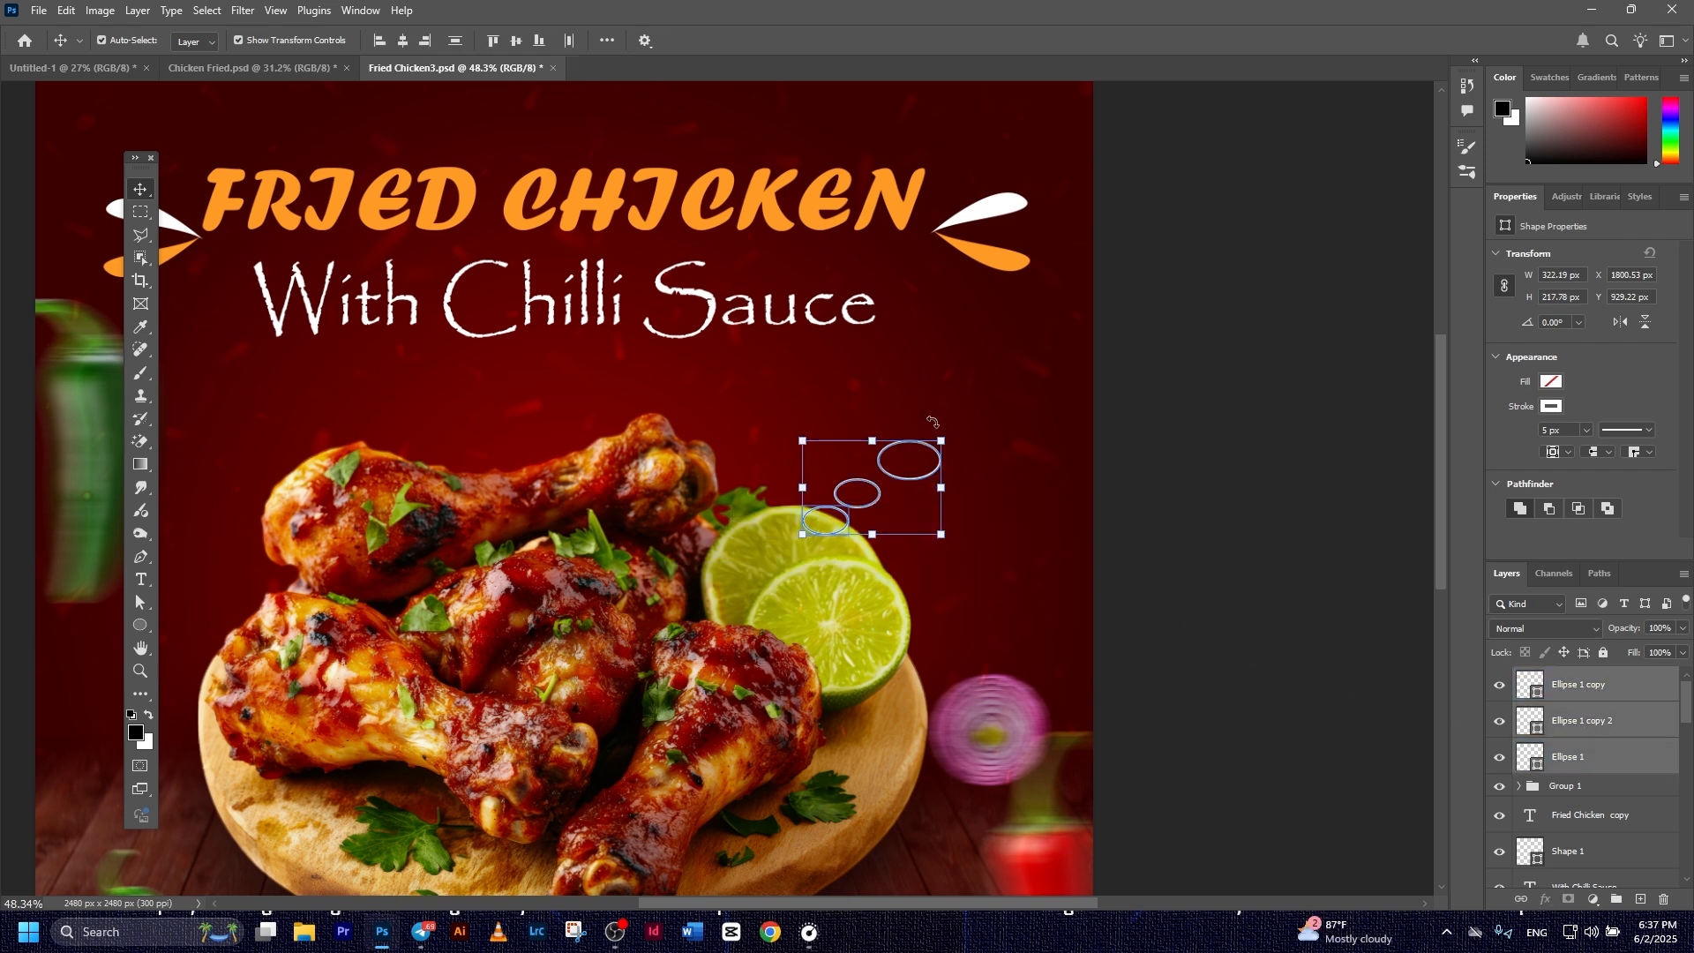
{"action": "key", "text": "ctrl+t"}
{"action": "mouse_move", "coordinate": [882, 473]}
{"action": "left_mouse_down"}
{"action": "mouse_move", "coordinate": [850, 492]}
{"action": "mouse_move", "coordinate": [892, 472]}
{"action": "left_mouse_up"}
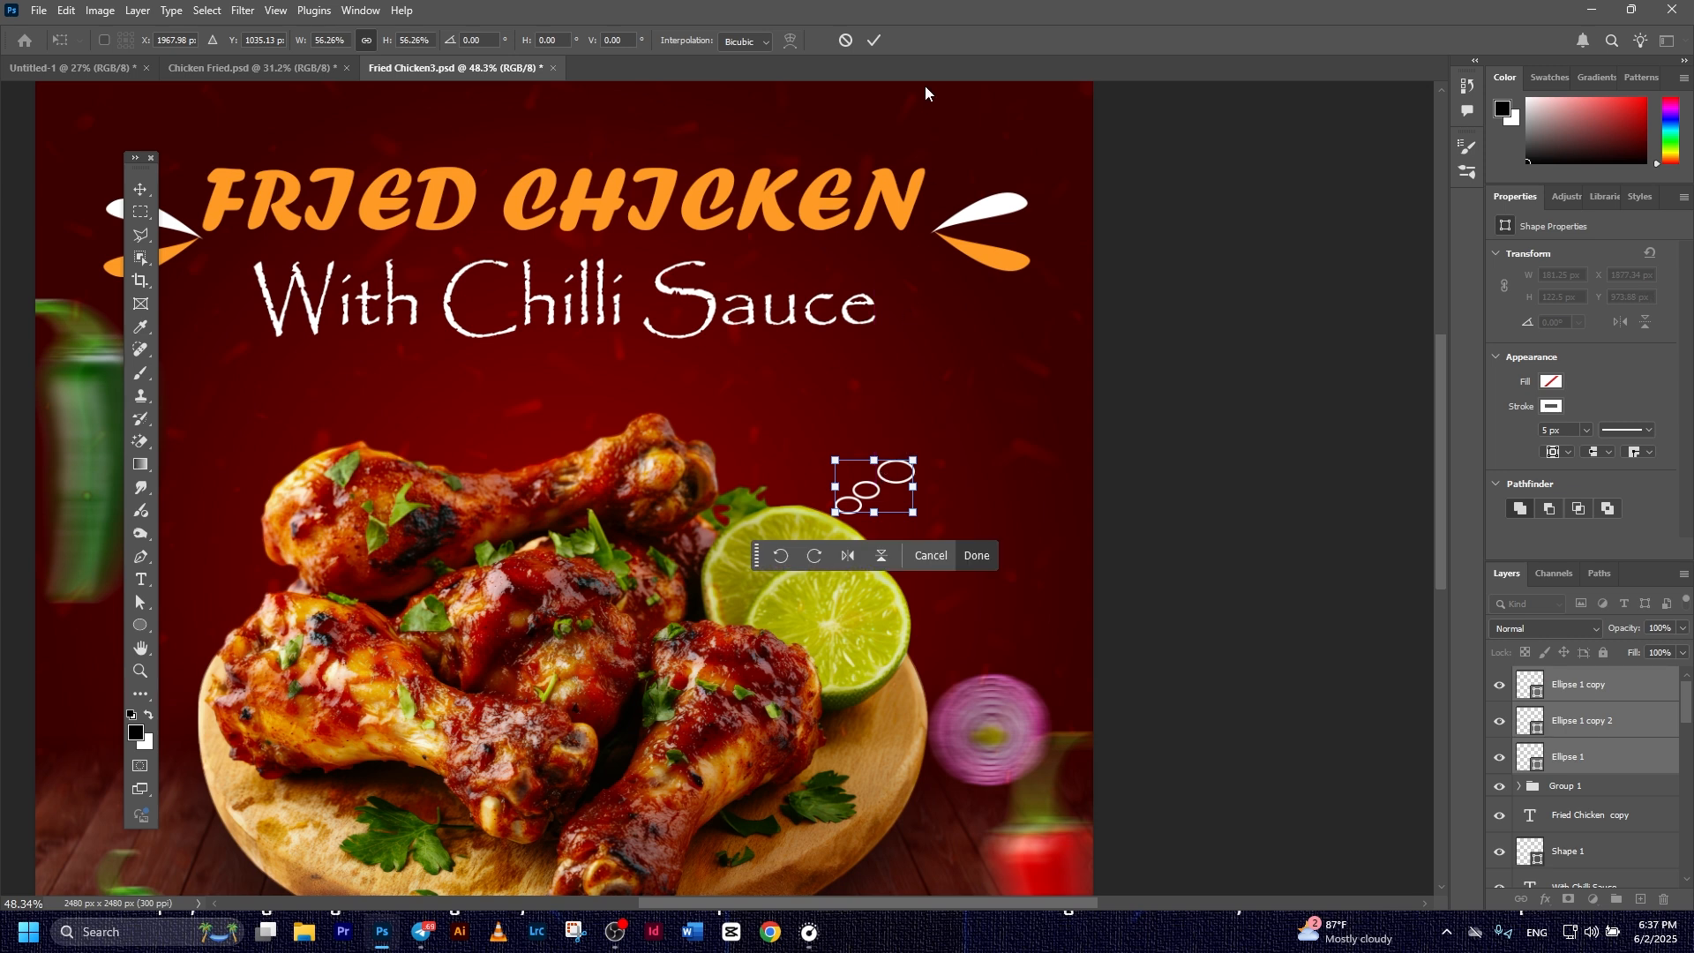
{"action": "scroll", "coordinate": [1014, 510], "scroll_direction": "down", "scroll_amount": 6}
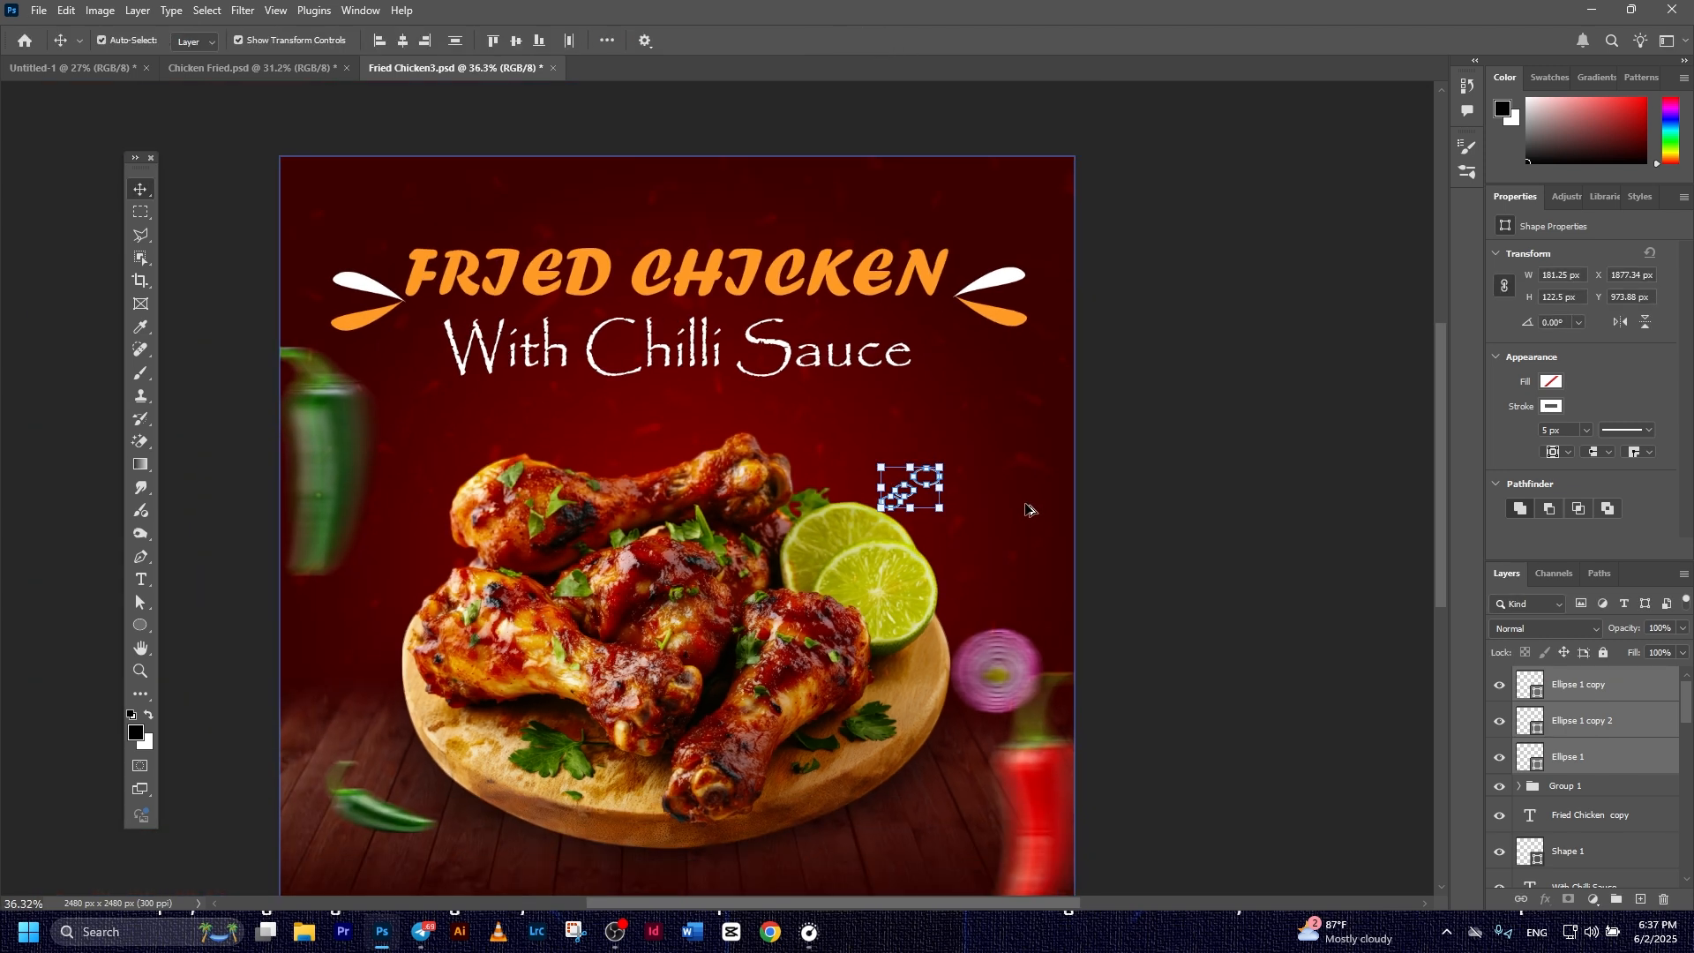
{"action": "left_click_drag", "start_coordinate": [1152, 588], "coordinate": [1227, 597]}
{"action": "left_click", "coordinate": [1257, 606]}
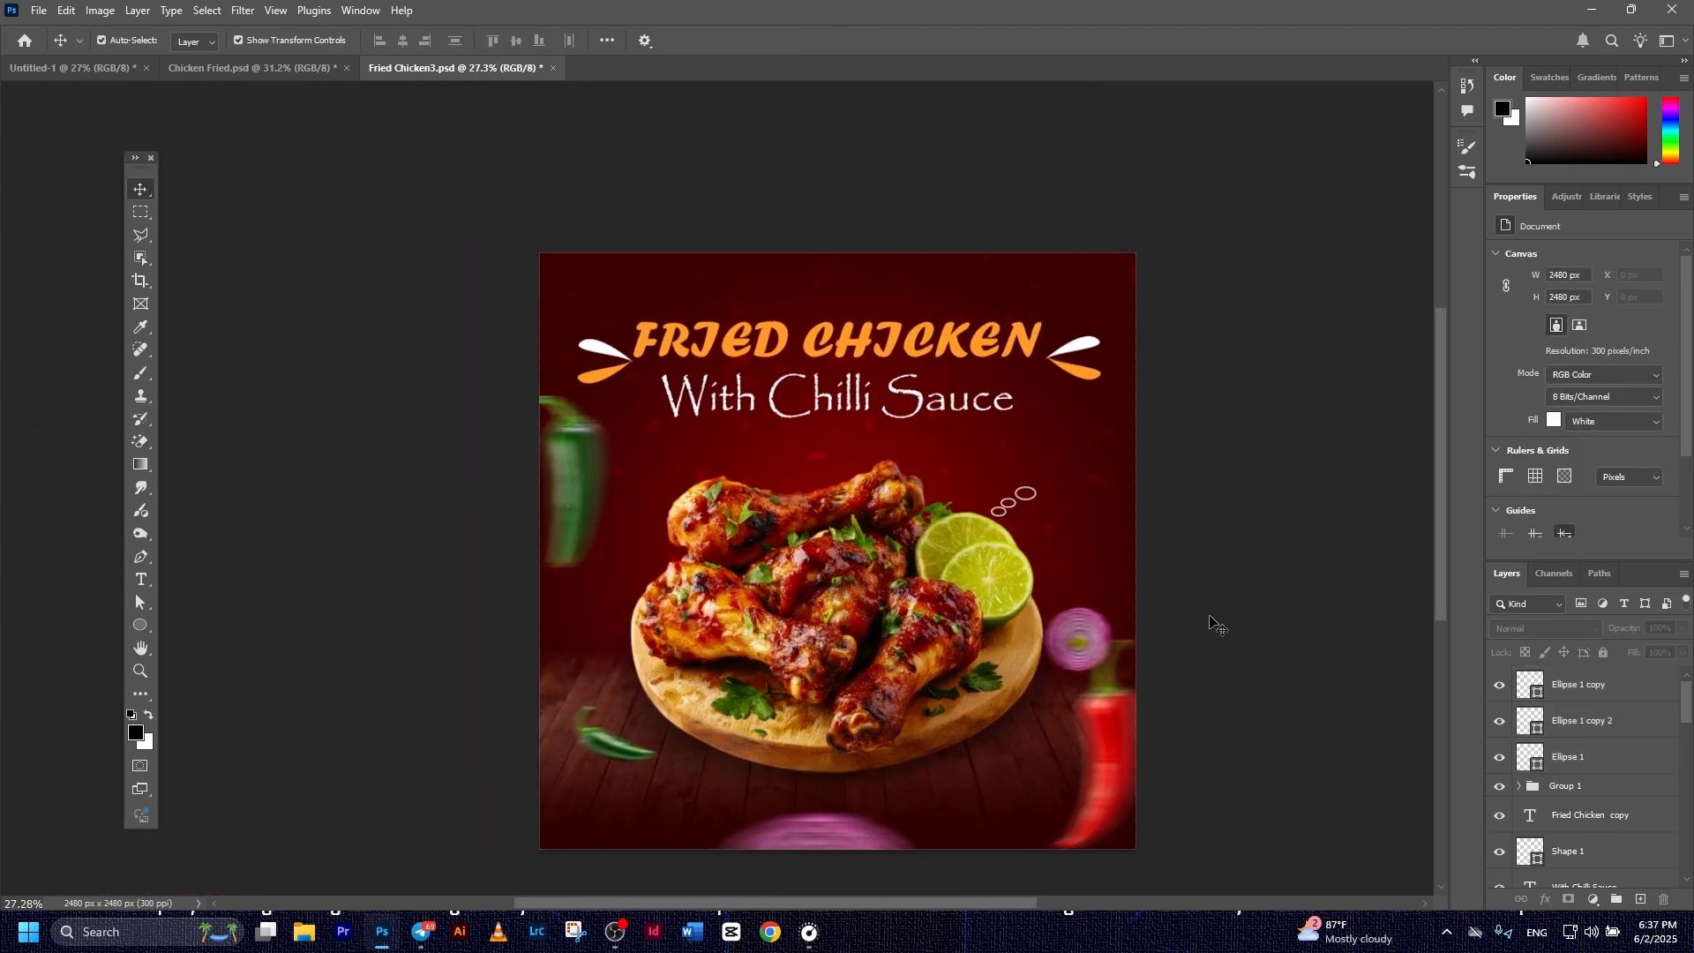
Lower the opacity of the three small ellipses to 34%
{"action": "scroll", "coordinate": [1076, 529], "scroll_direction": "up", "scroll_amount": 6}
{"action": "left_click", "coordinate": [1006, 488]}
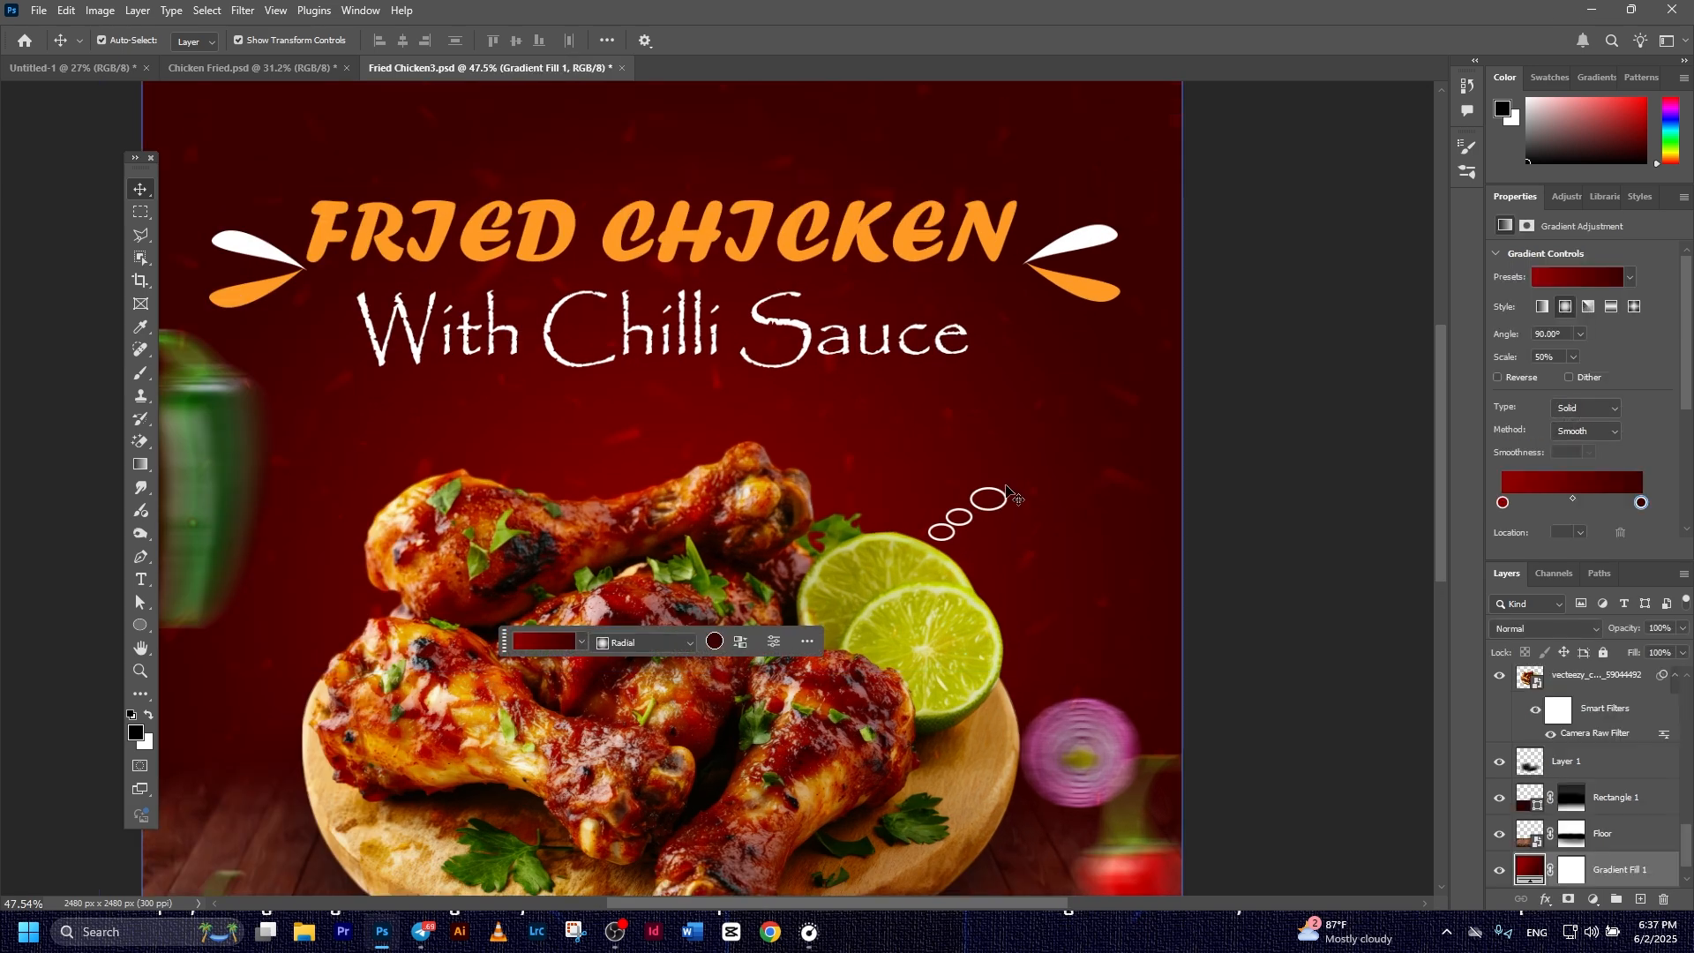
{"action": "left_click", "coordinate": [999, 498]}
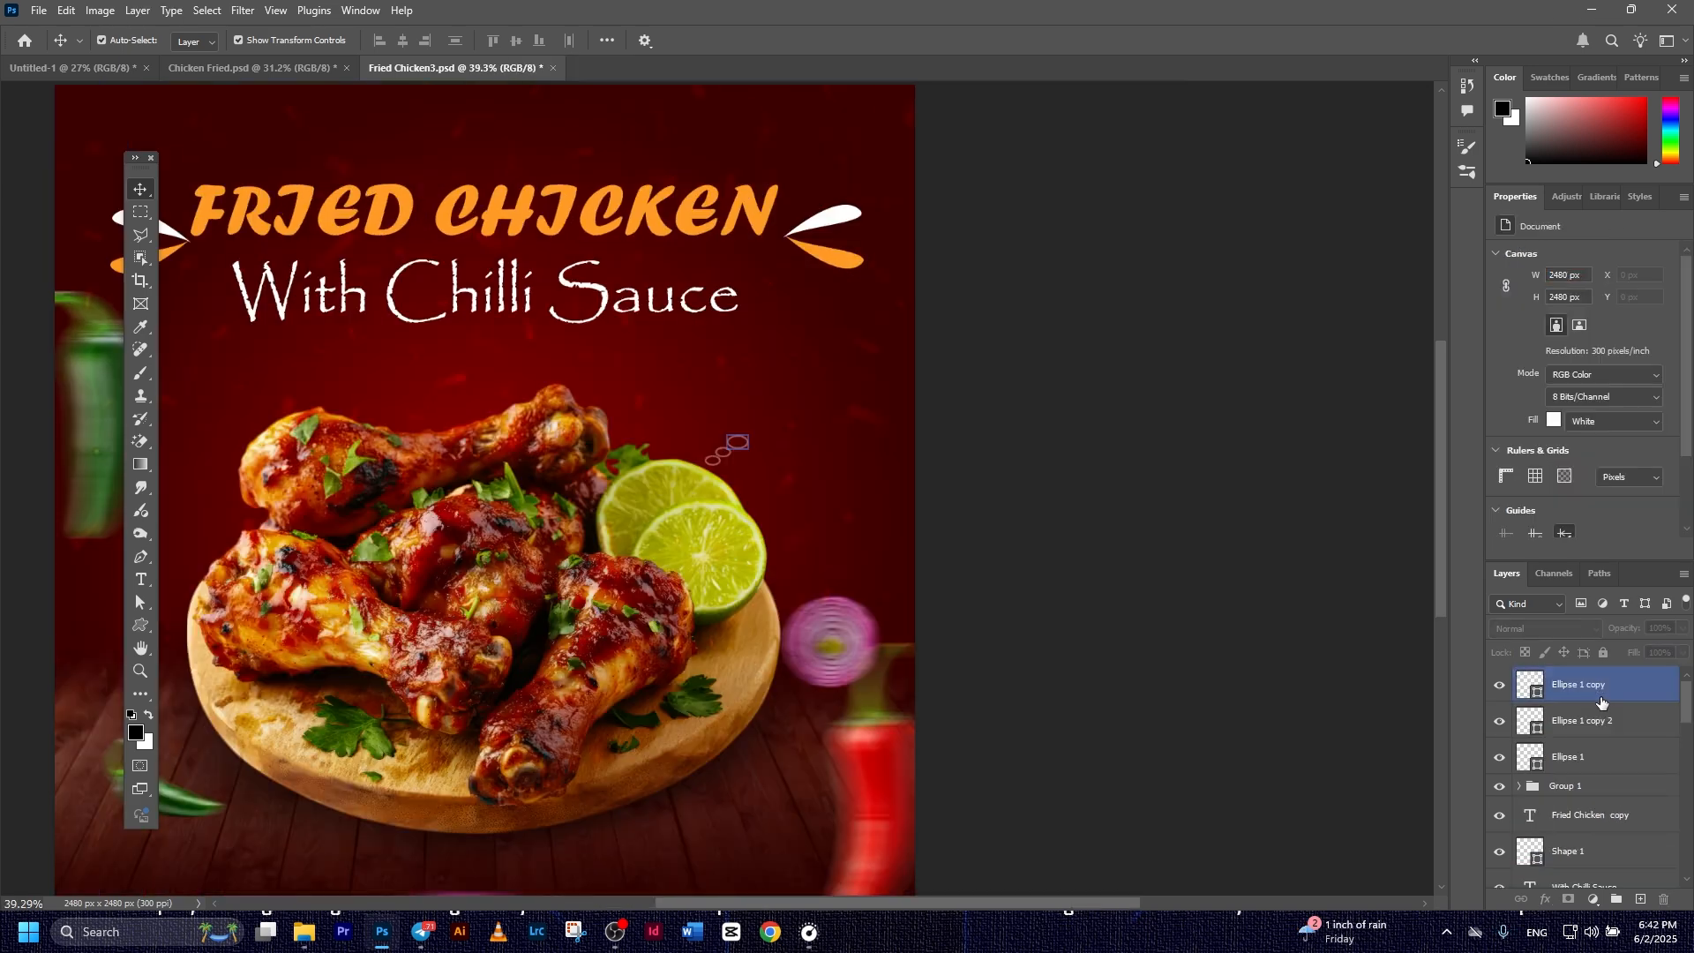
Place the red circle image 11.png as an embedded object above the ellipses, at the upper end of the bubble trail
{"action": "left_click", "coordinate": [1598, 697]}
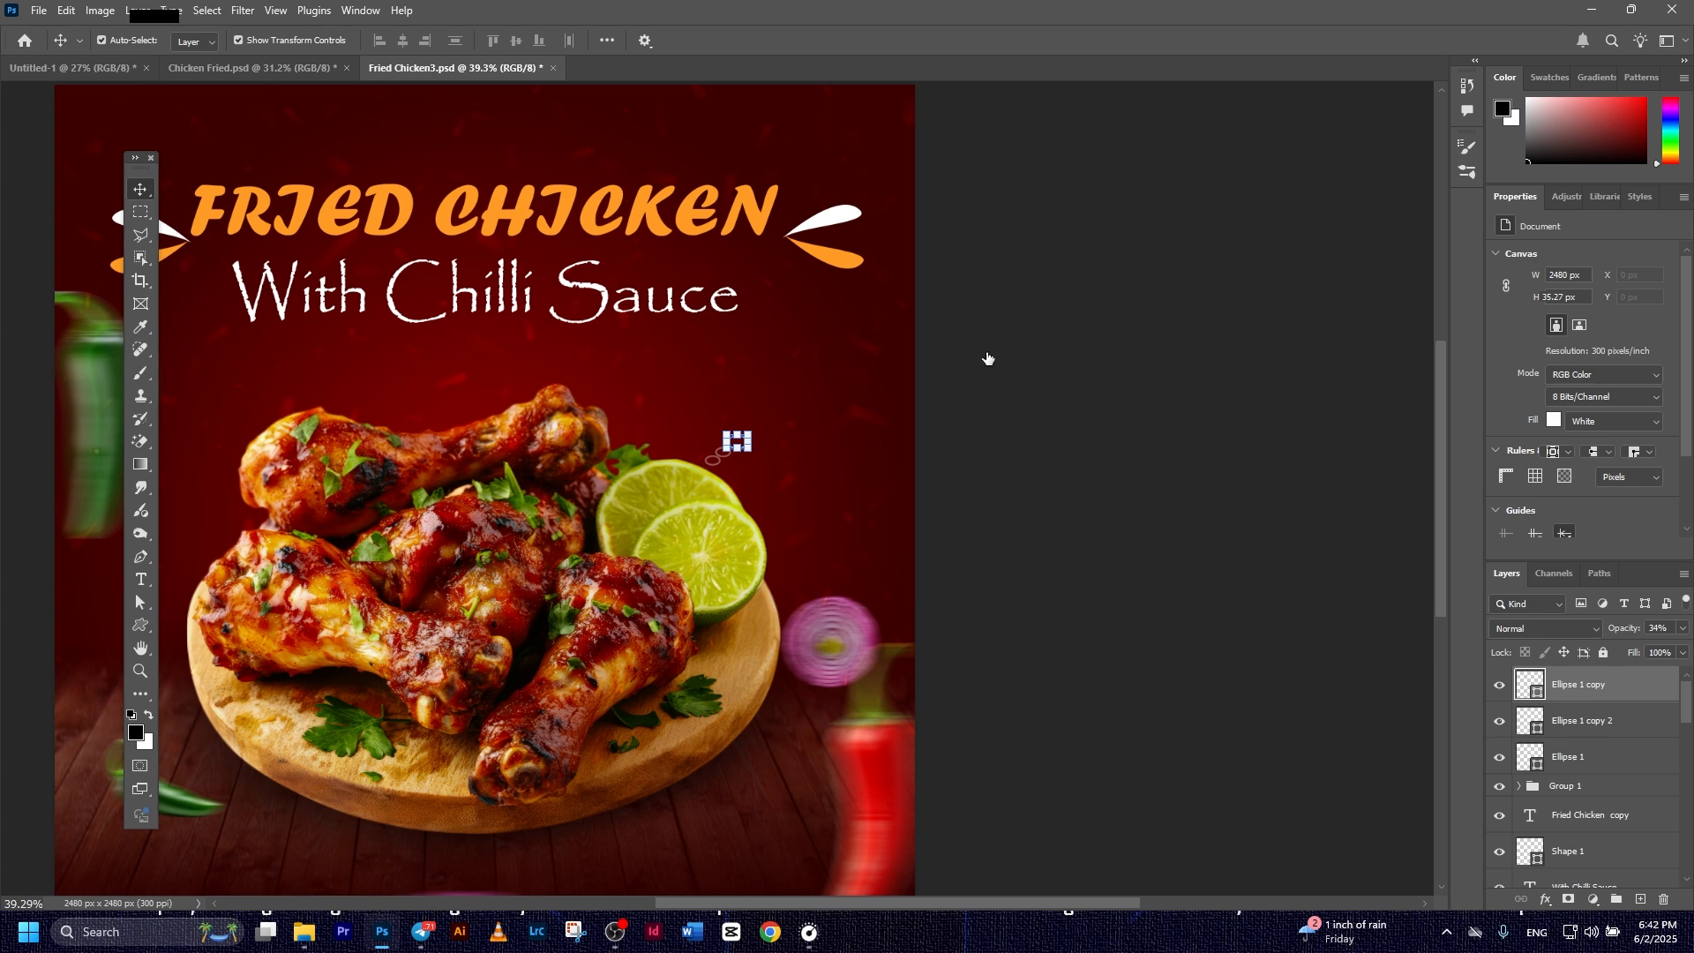
{"action": "left_click", "coordinate": [35, 11]}
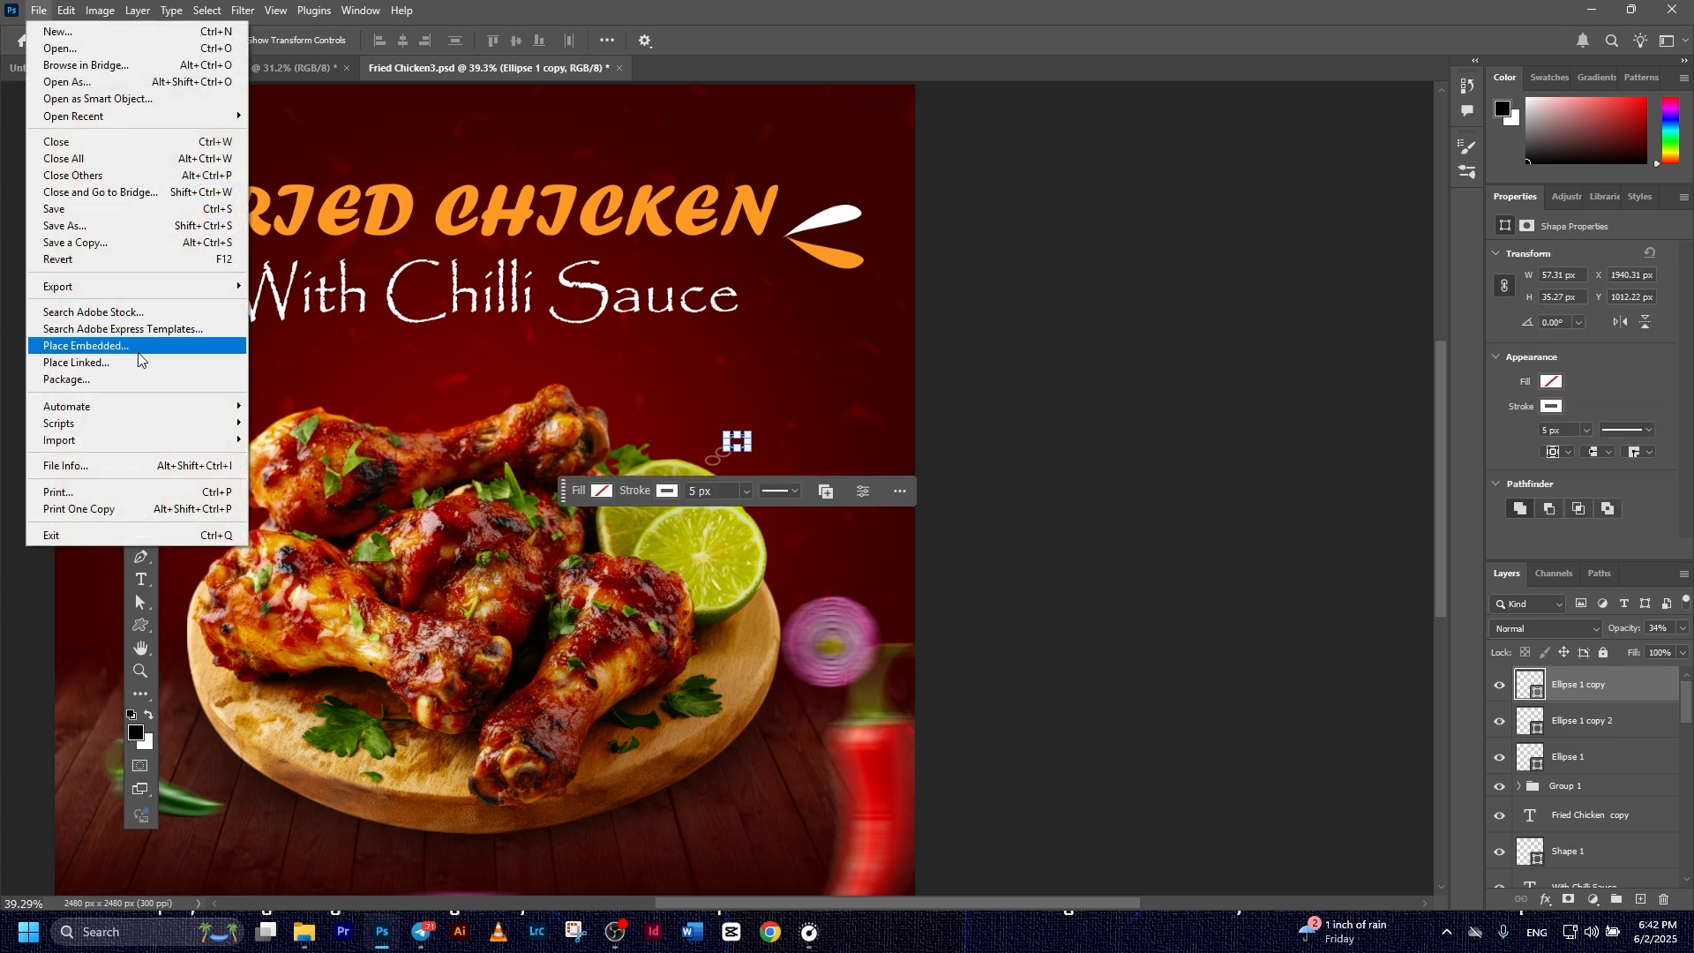
{"action": "left_click", "coordinate": [139, 352]}
{"action": "double_click", "coordinate": [331, 167]}
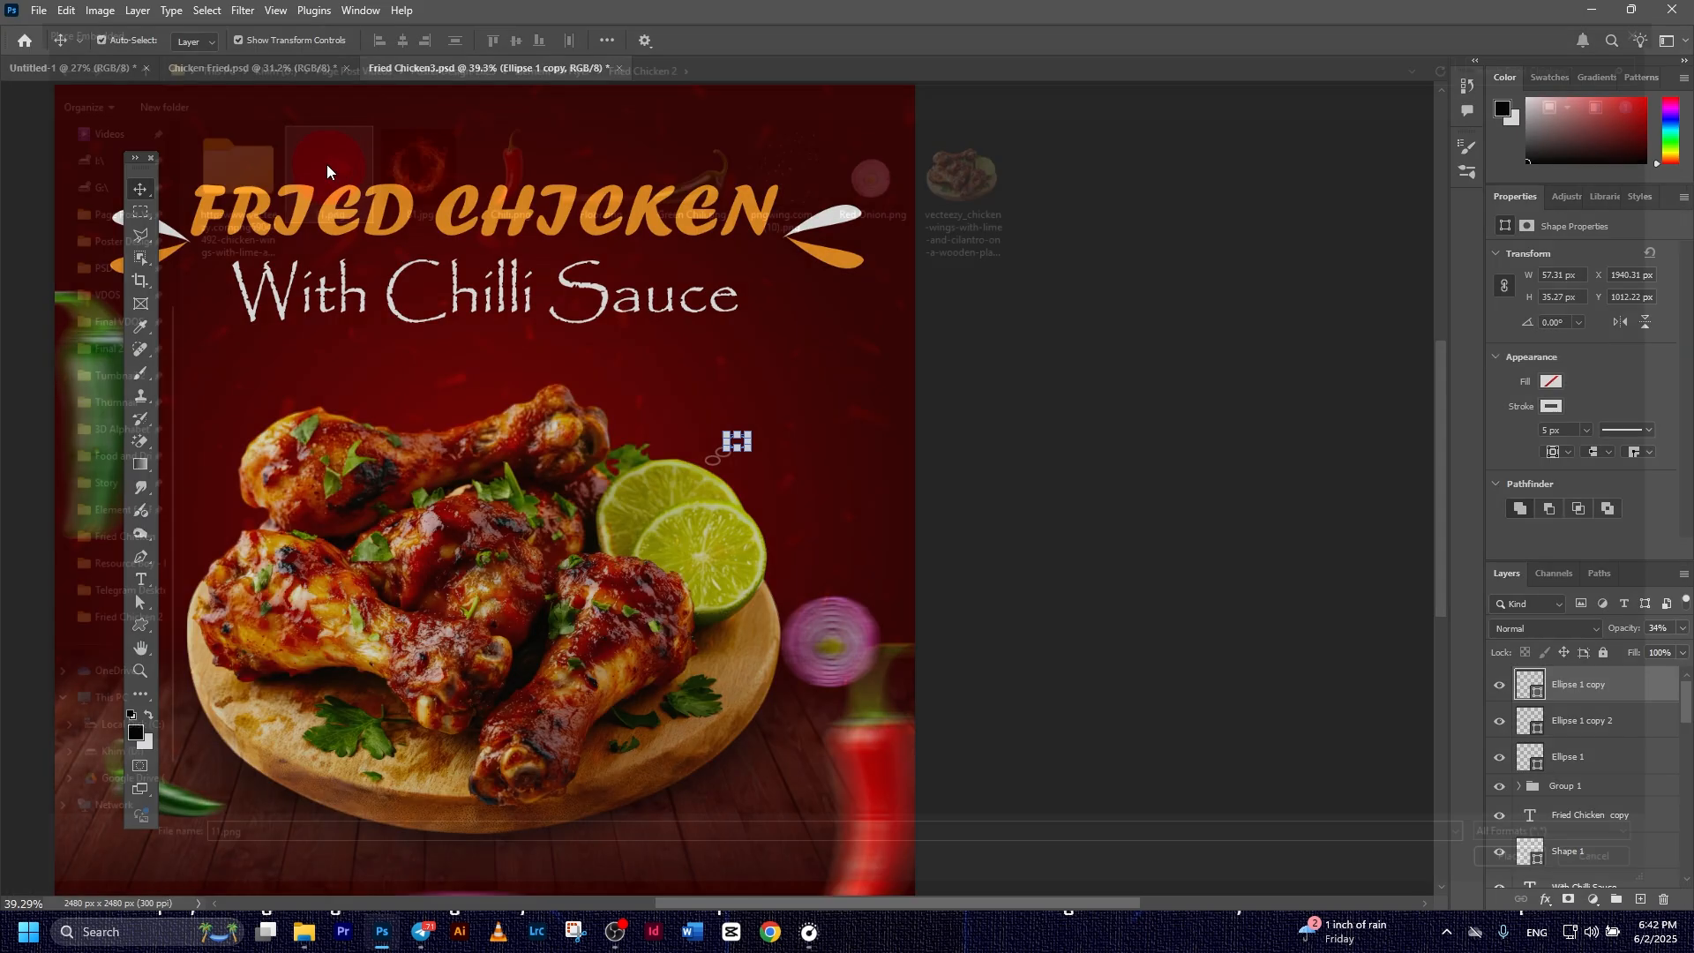
{"action": "left_click_drag", "start_coordinate": [483, 510], "coordinate": [783, 417]}
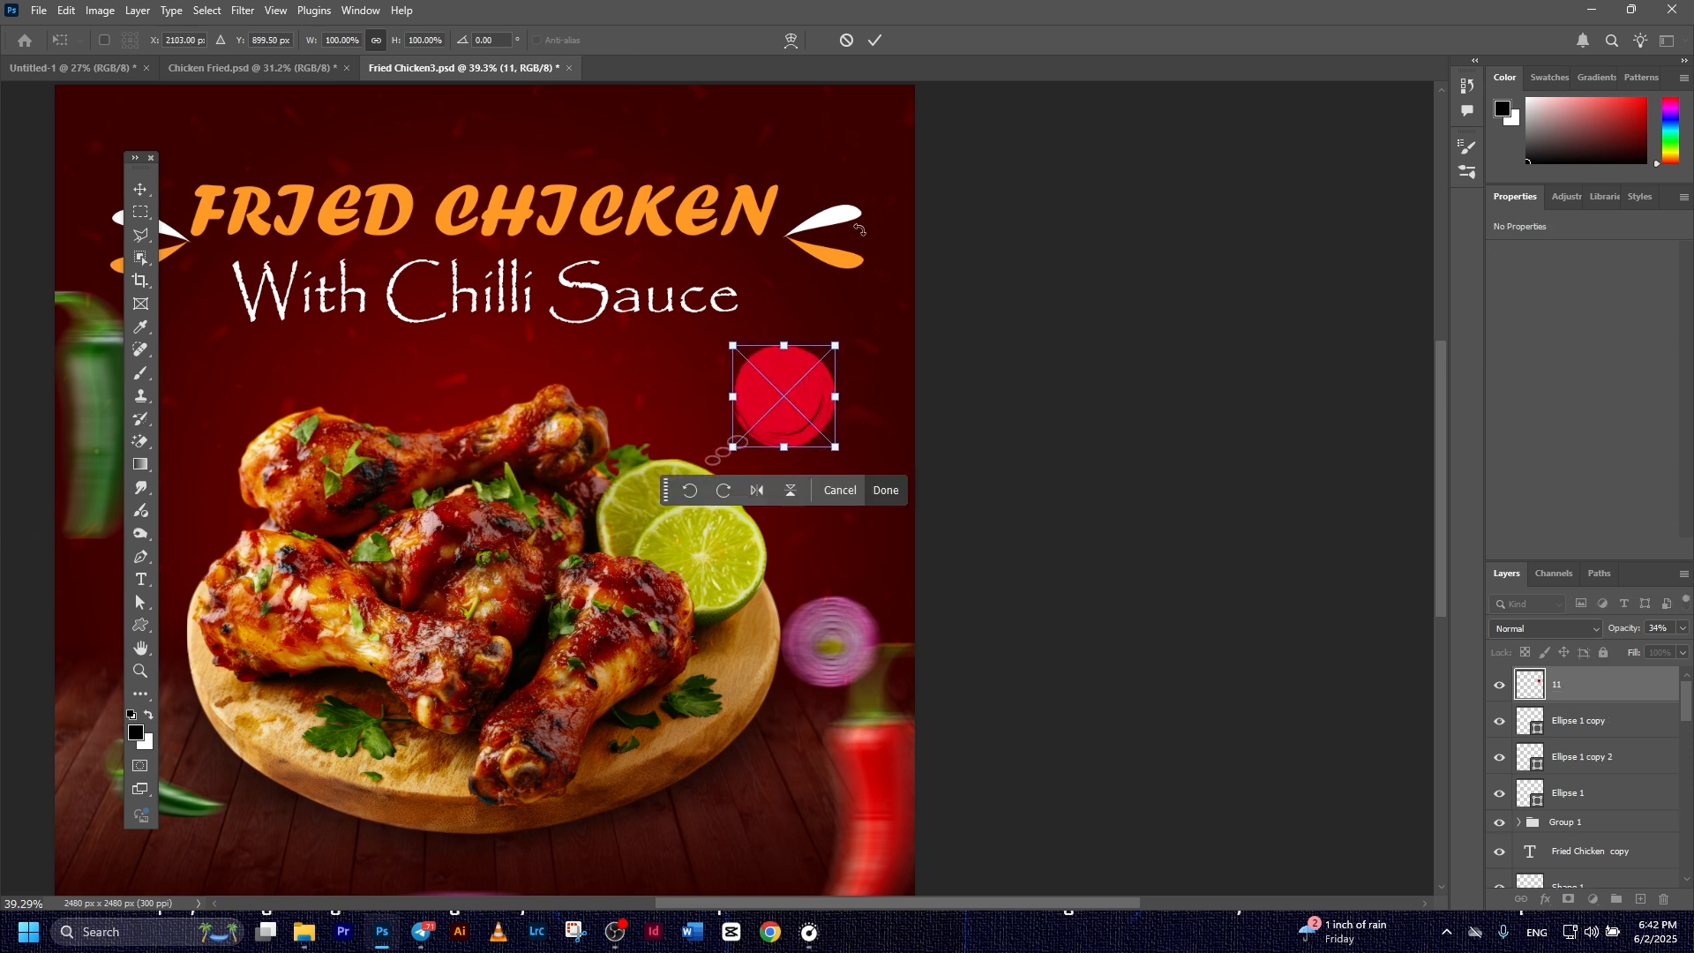
{"action": "left_click", "coordinate": [874, 40]}
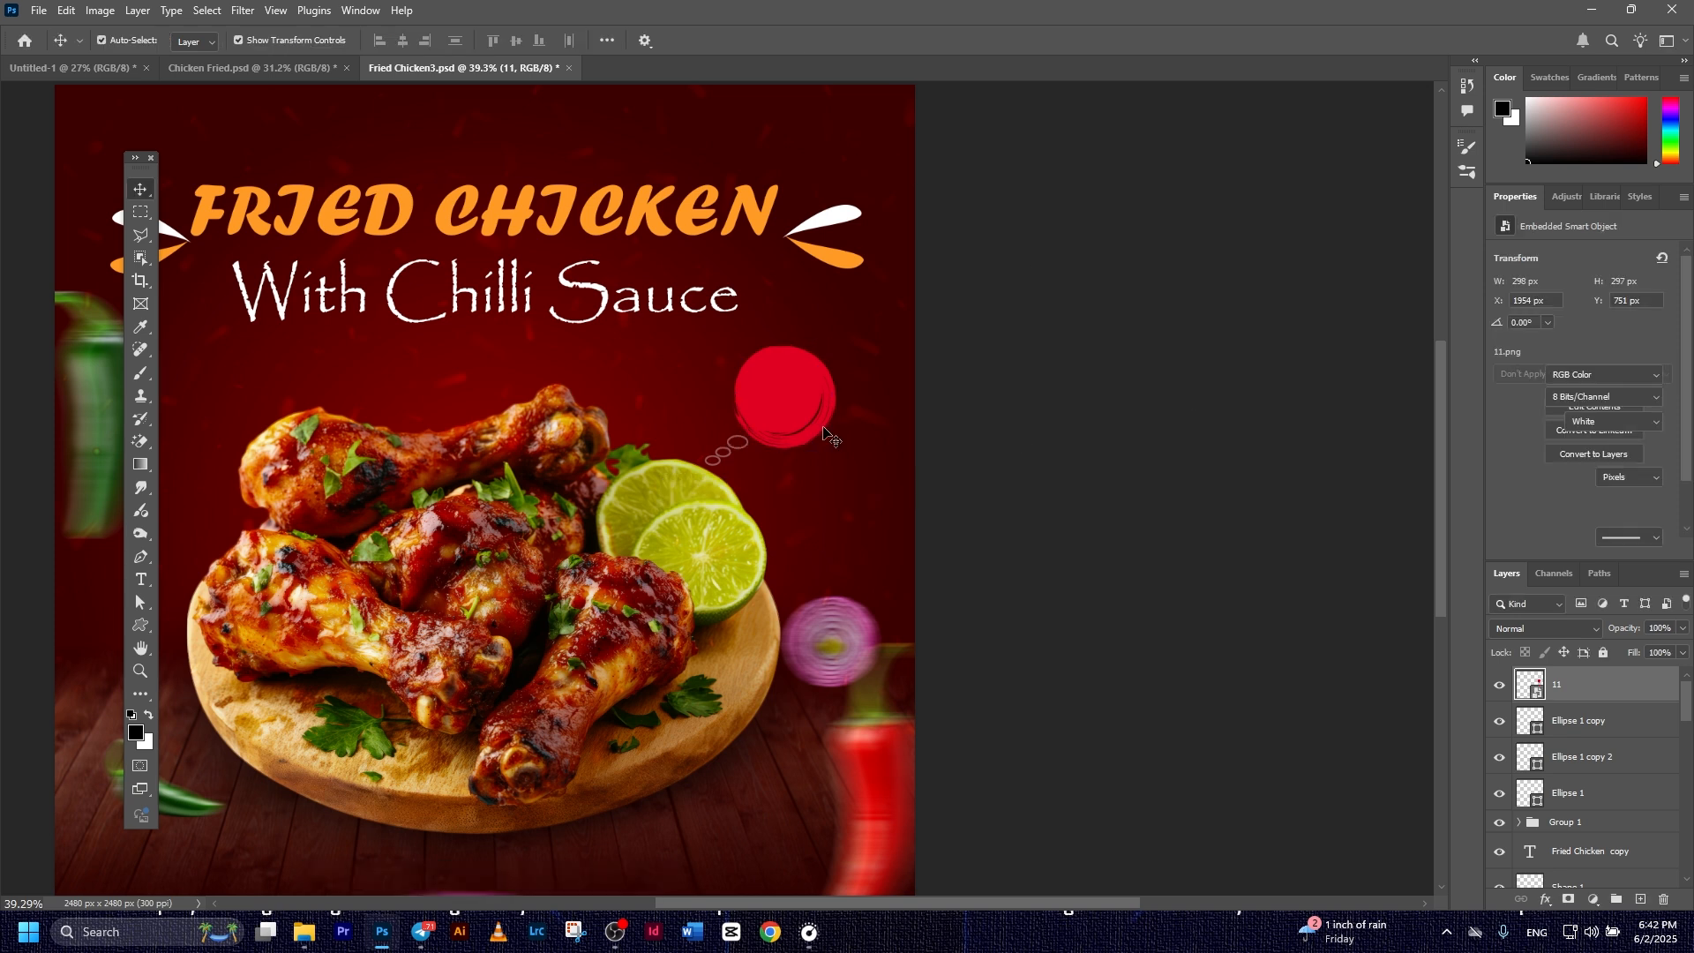
Lower the opacity of the placed red circle so it blends into the dark red background
{"action": "left_click", "coordinate": [1683, 628]}
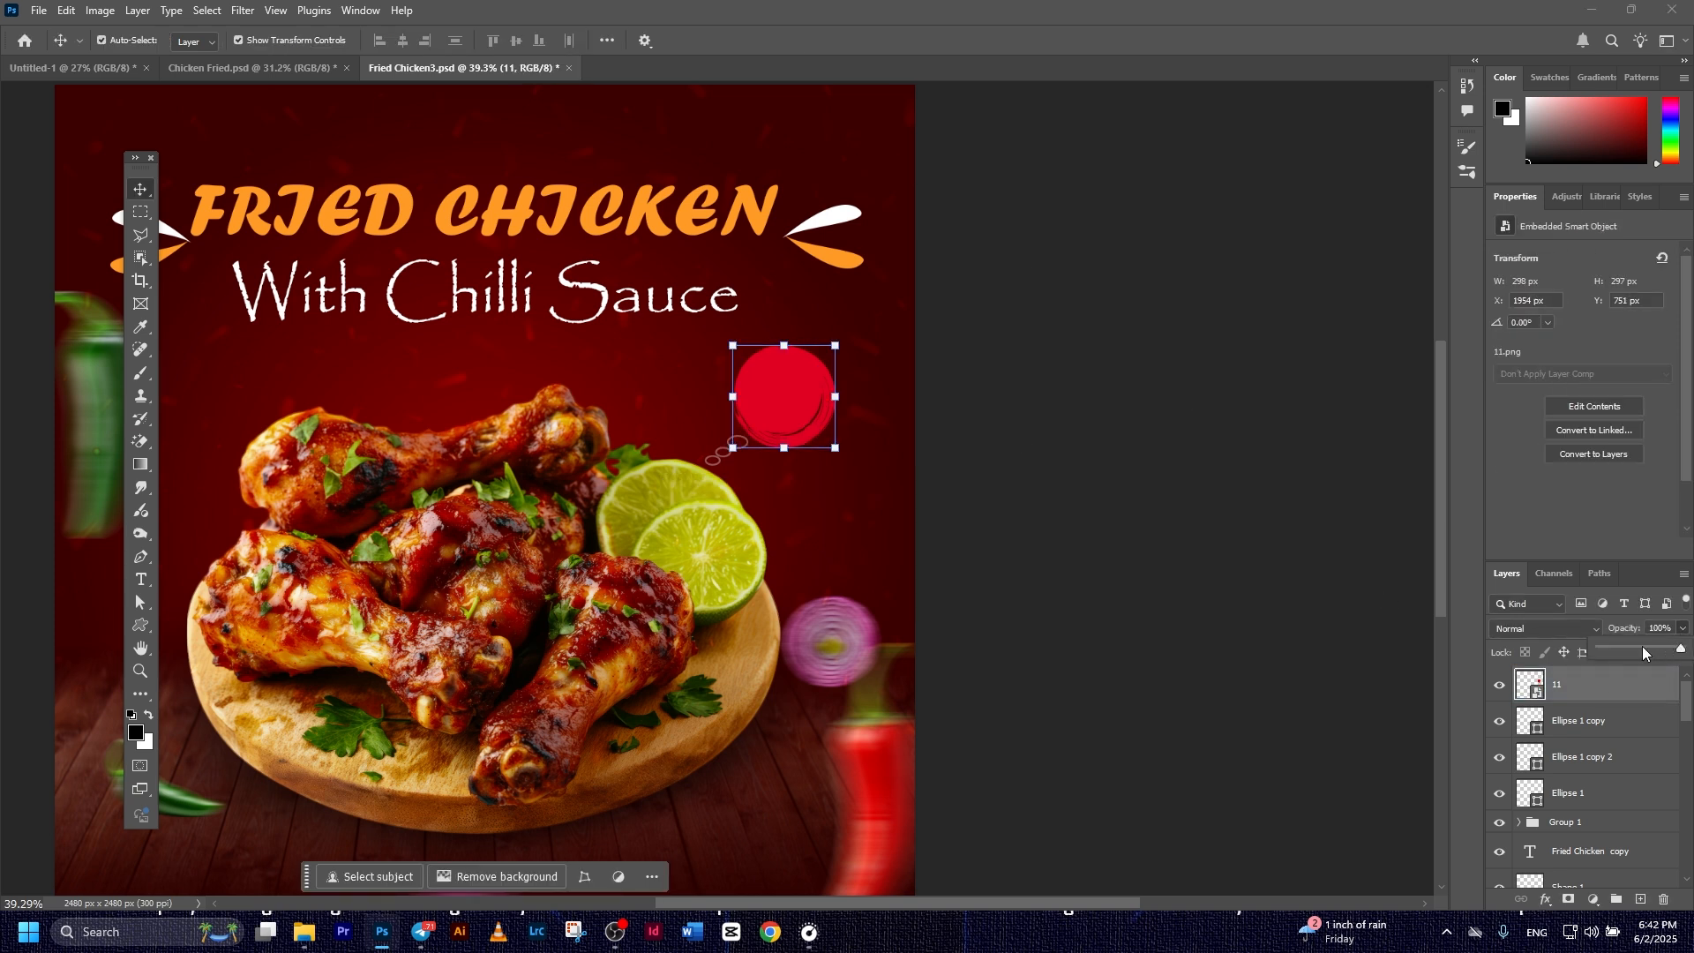
{"action": "left_click_drag", "start_coordinate": [1643, 652], "coordinate": [1627, 653]}
{"action": "left_click", "coordinate": [1332, 575]}
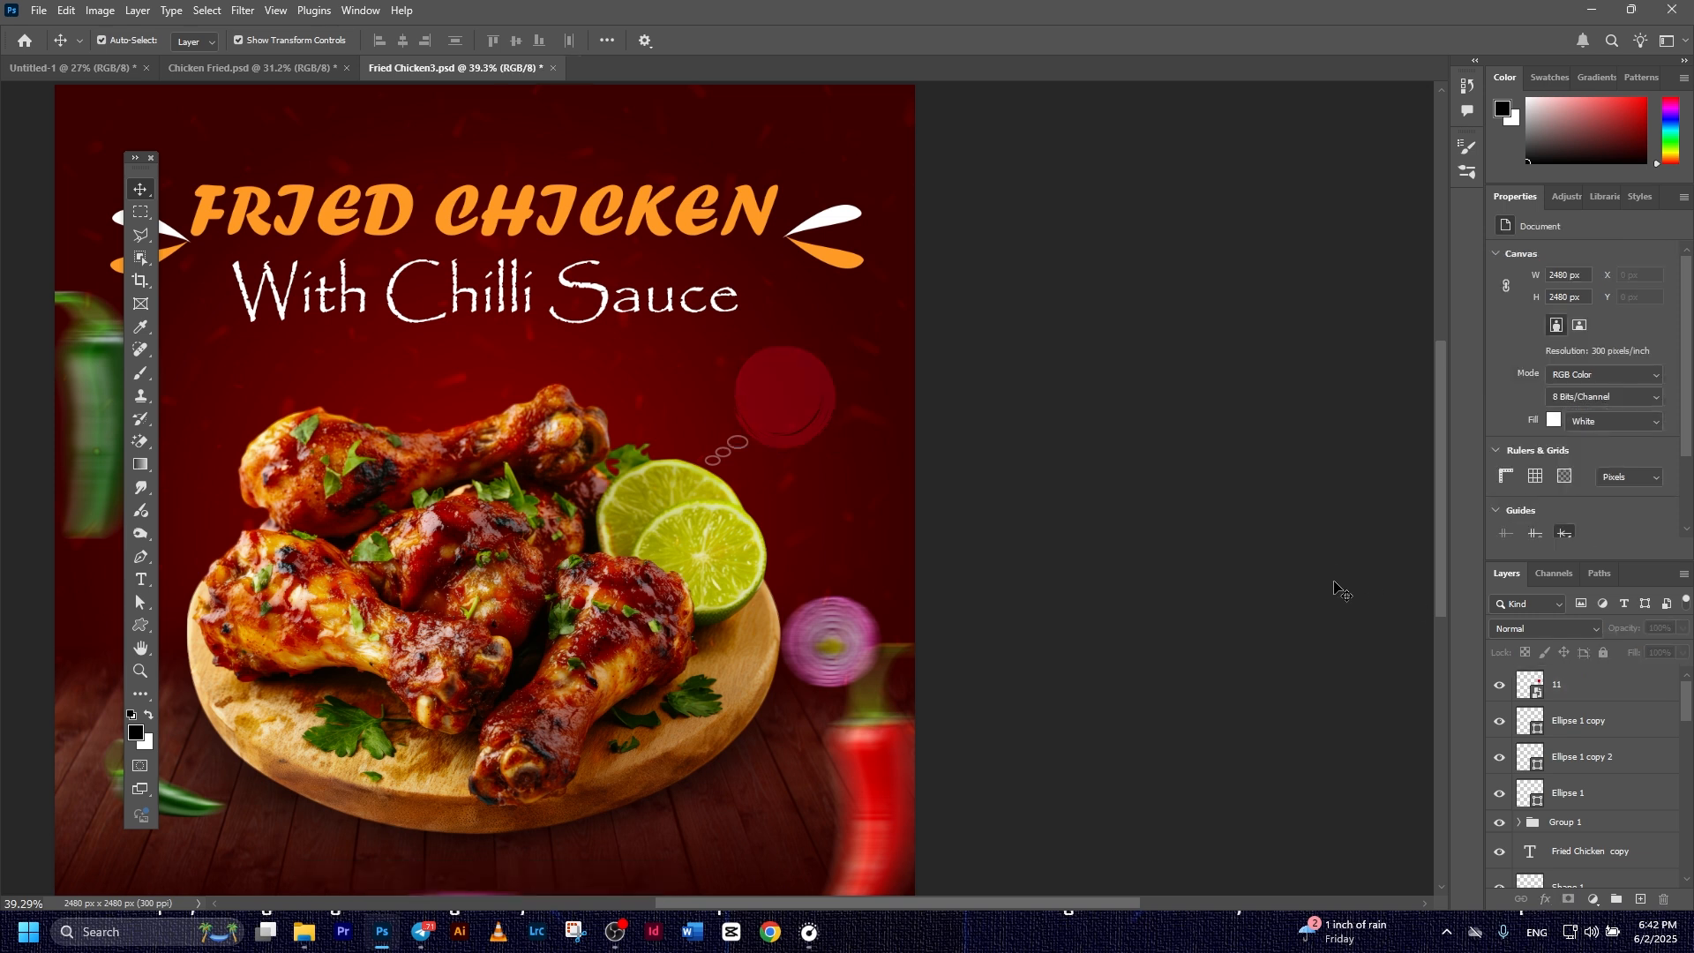
Scale the faint red circle to 136.02% and shift it slightly up and right at the end of the bubble trail
{"action": "left_click", "coordinate": [788, 382]}
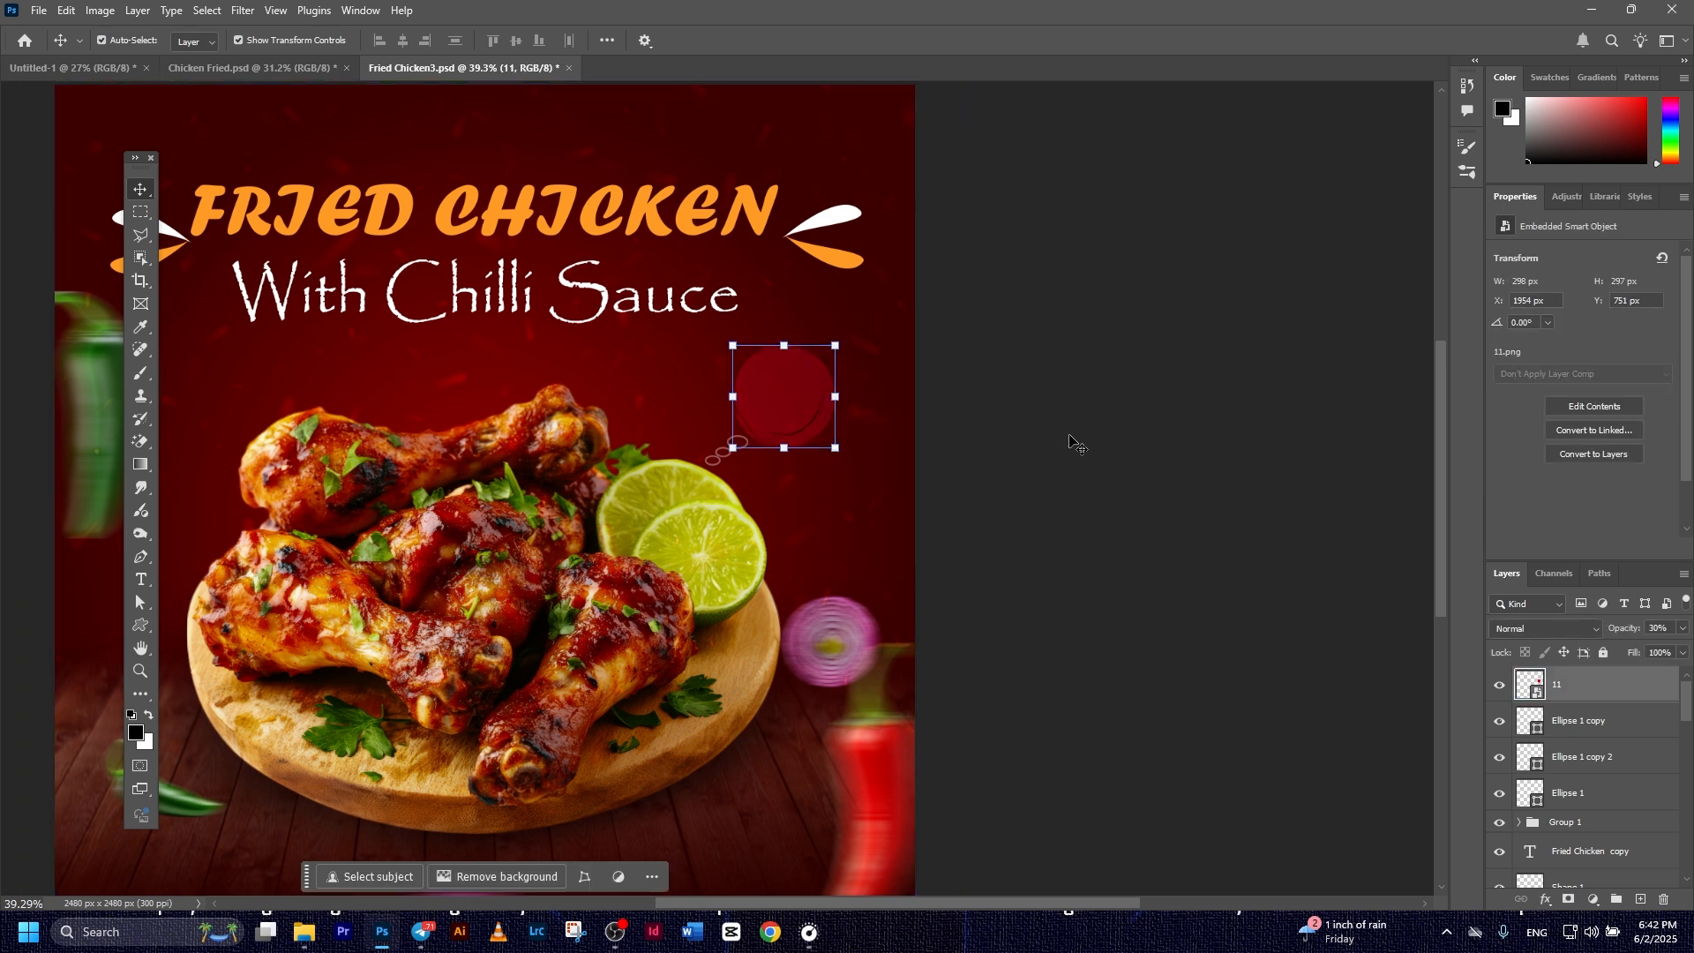
{"action": "key", "text": "ctrl+t"}
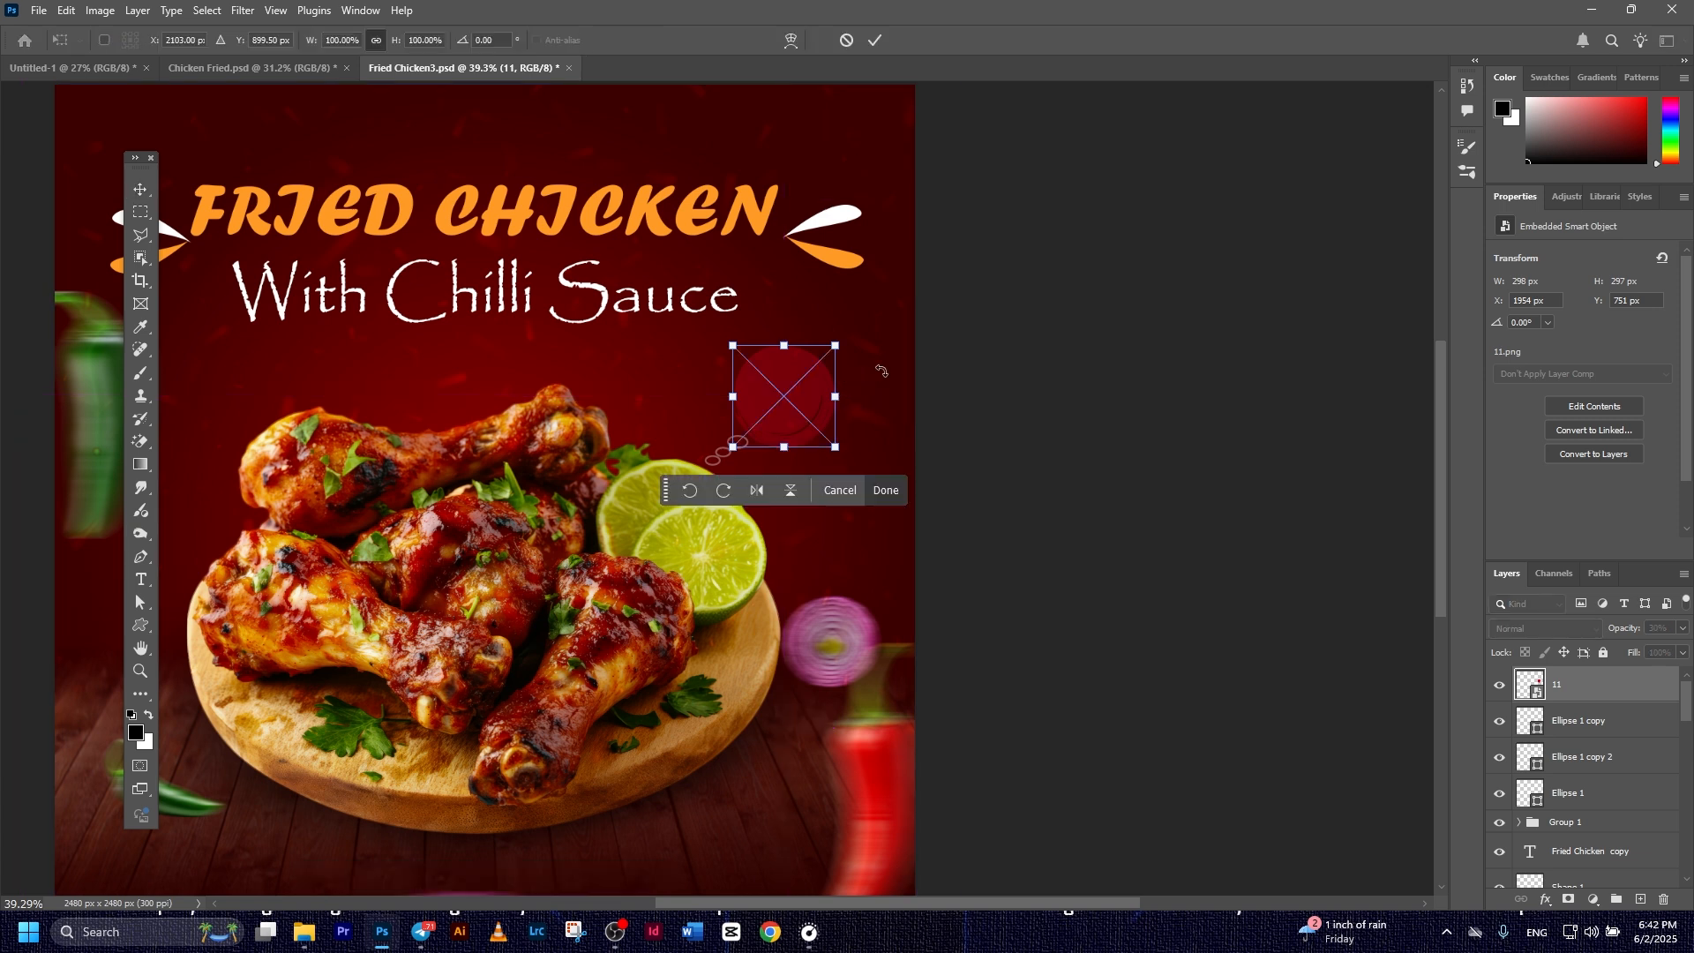
{"action": "left_click_drag", "start_coordinate": [843, 351], "coordinate": [856, 324]}
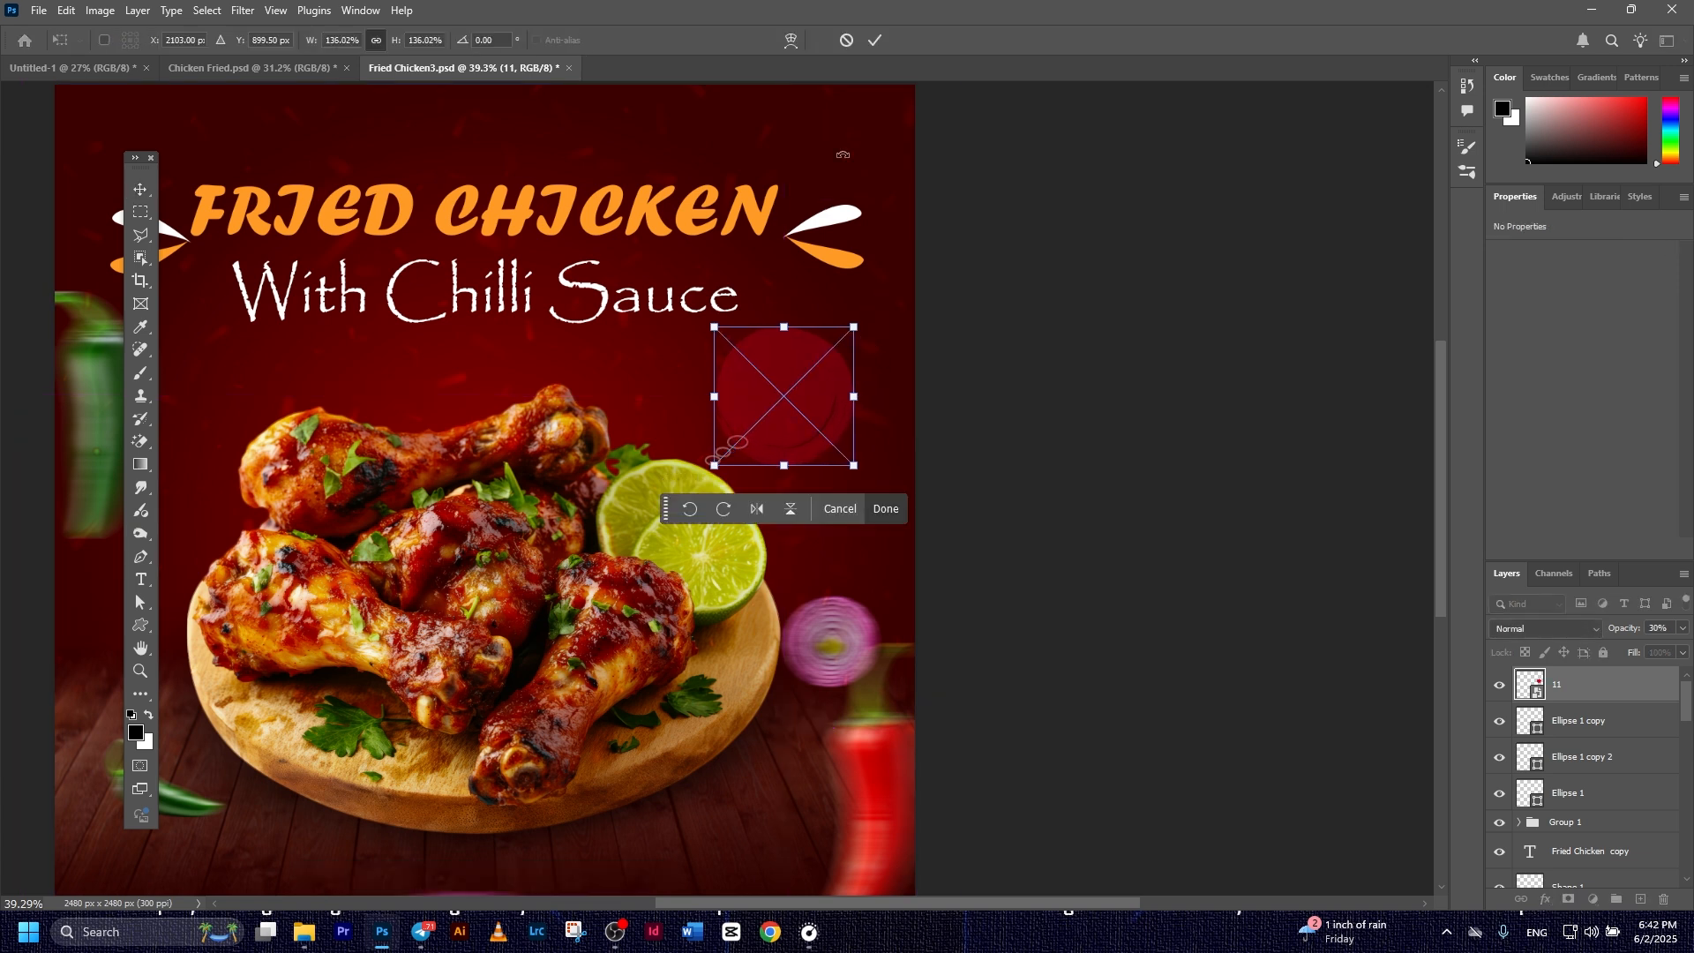
{"action": "left_click", "coordinate": [876, 42]}
{"action": "left_click_drag", "start_coordinate": [811, 421], "coordinate": [827, 411]}
{"action": "left_click", "coordinate": [1176, 473]}
{"action": "scroll", "coordinate": [1170, 493], "scroll_direction": "down", "scroll_amount": 4}
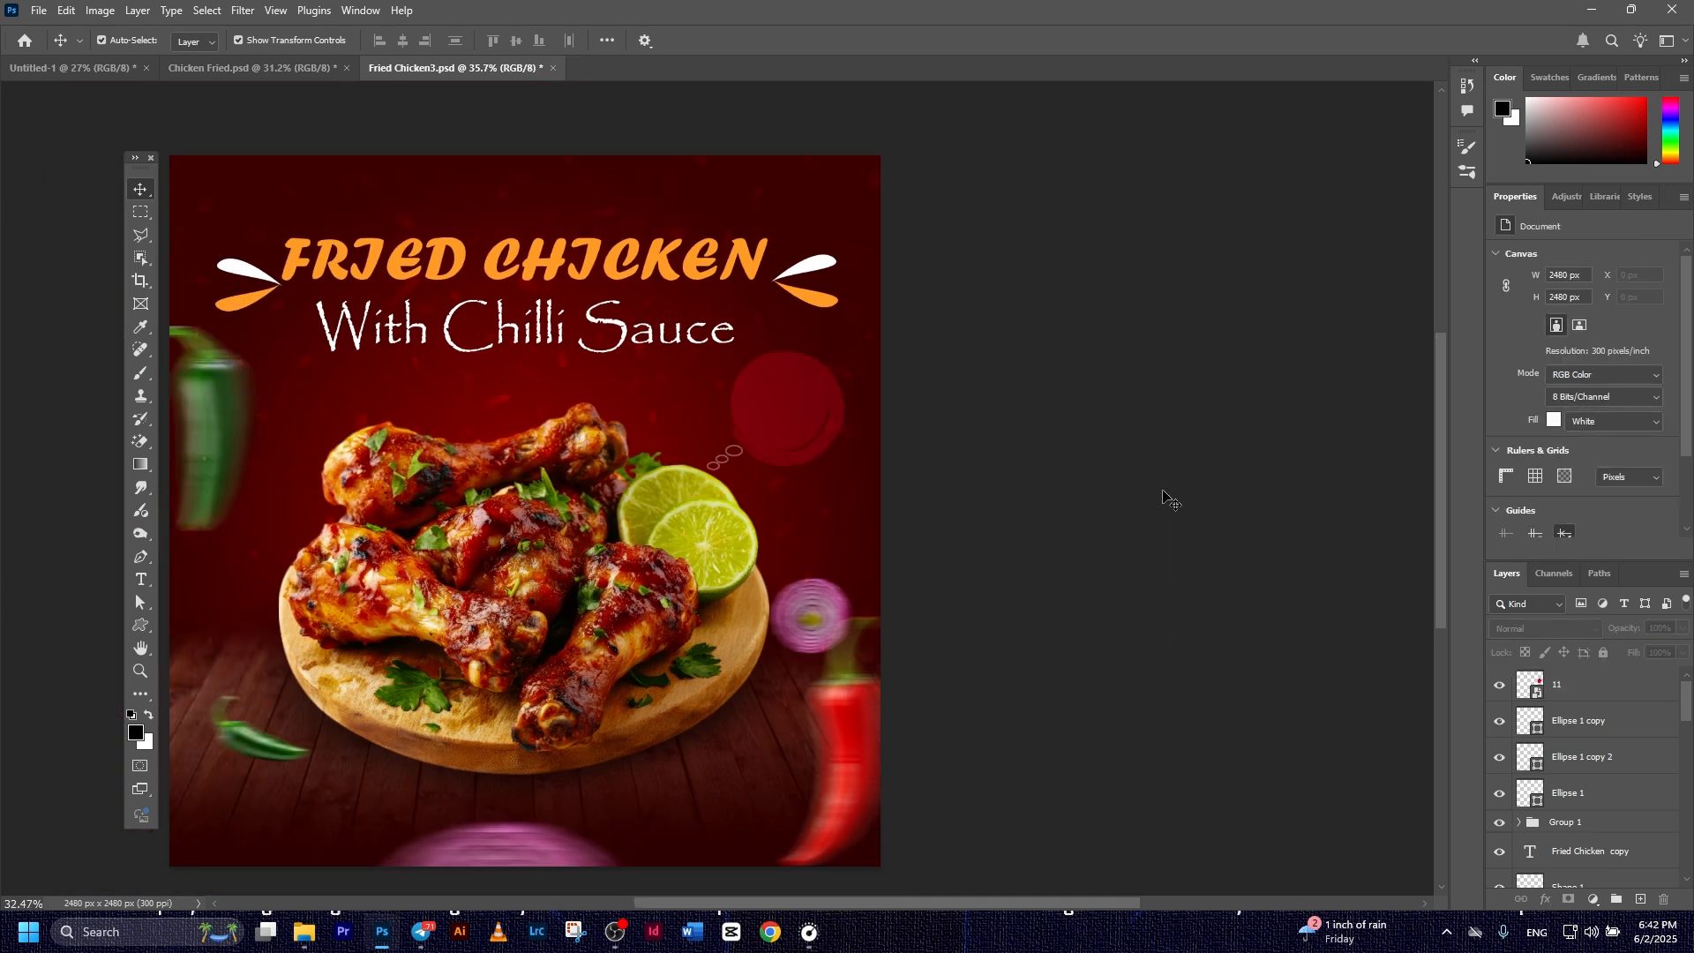
{"action": "left_click_drag", "start_coordinate": [941, 536], "coordinate": [1078, 561]}
Add the text "$10" in orange Forte at 53.04 pt over the red circle
{"action": "left_click", "coordinate": [909, 448]}
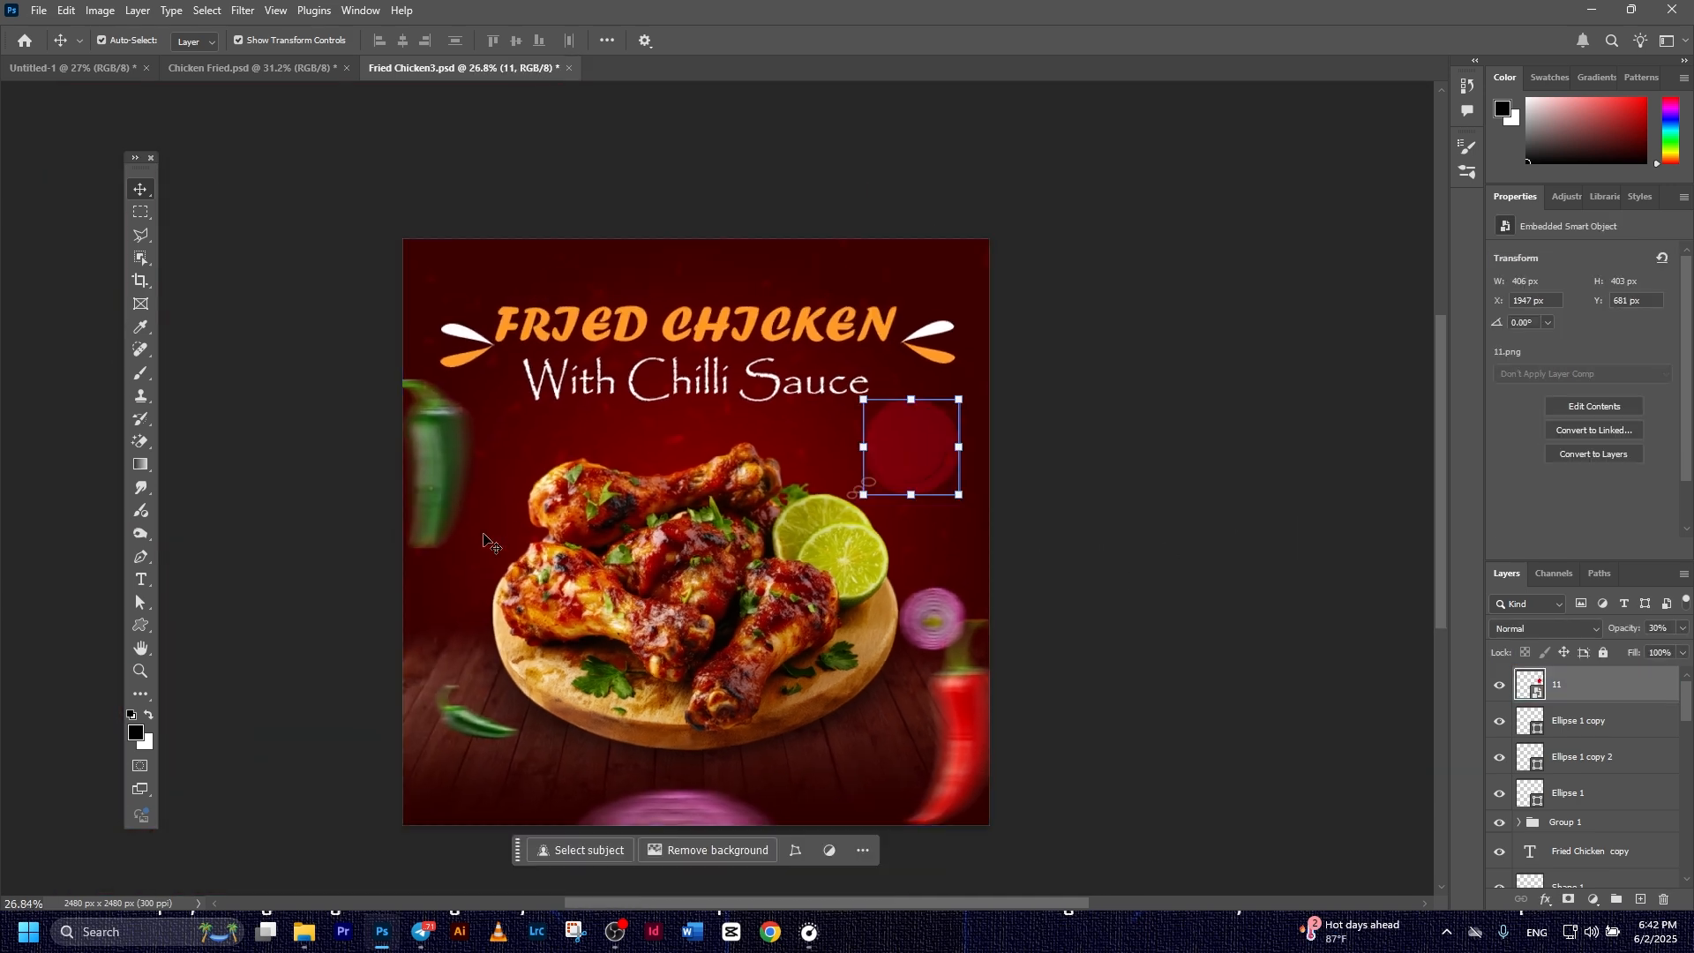
{"action": "left_click", "coordinate": [141, 579]}
{"action": "left_click", "coordinate": [887, 436]}
{"action": "type", "text": "$10"}
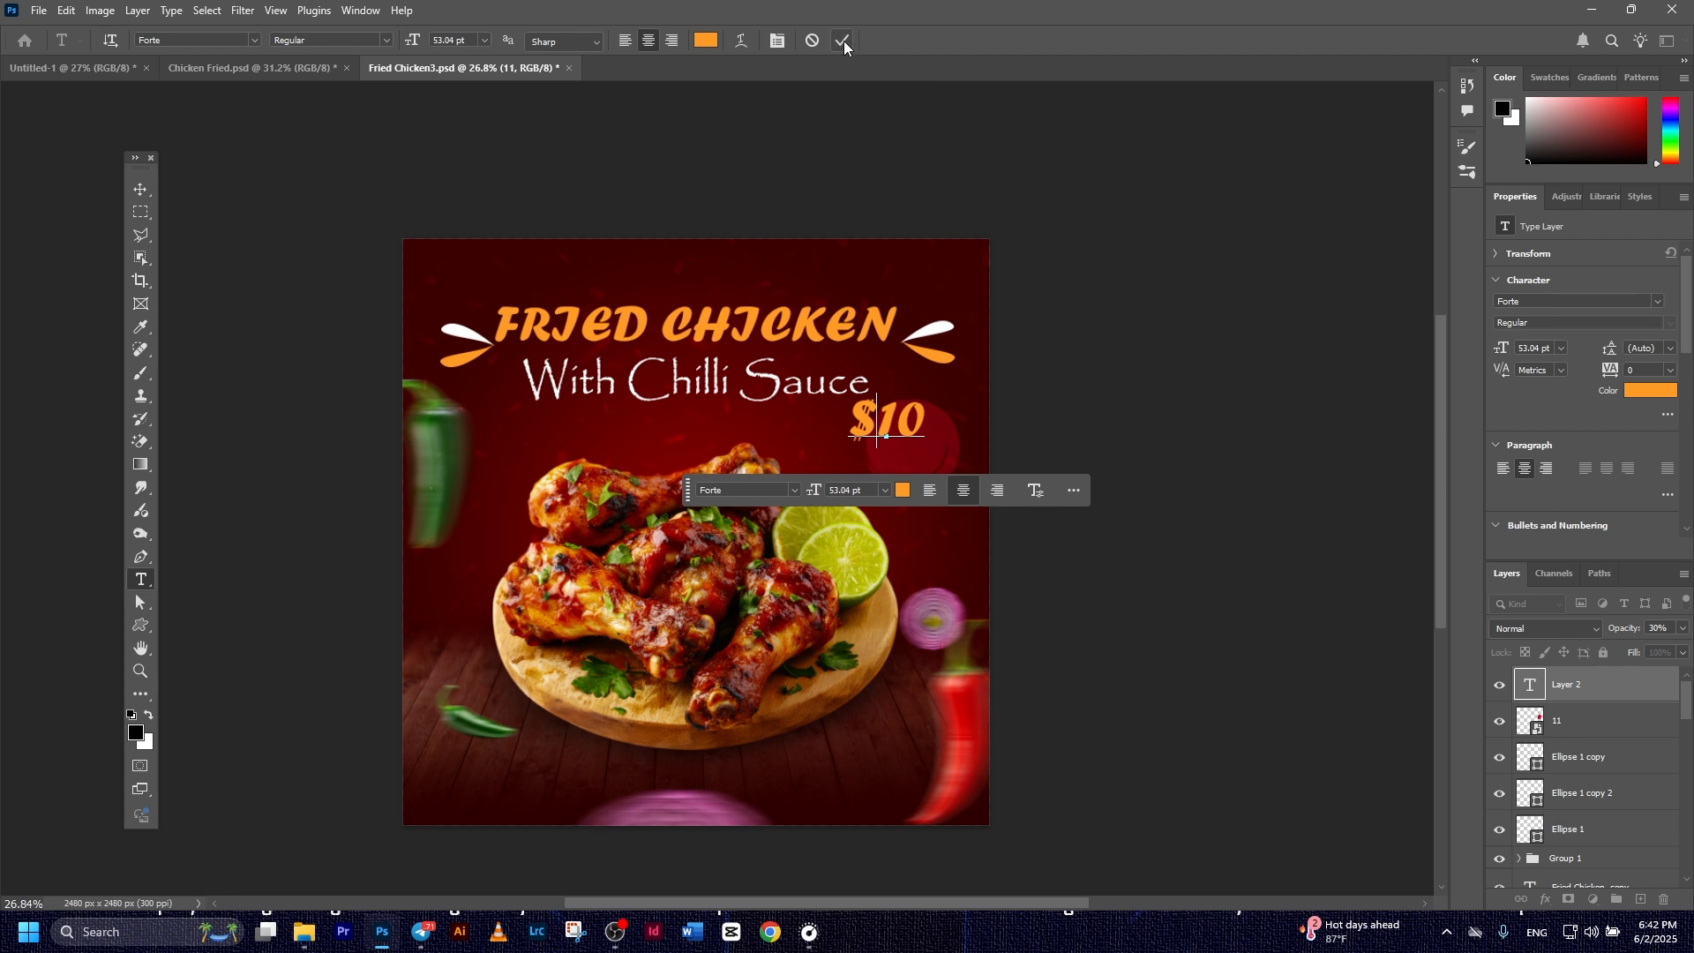
{"action": "left_click", "coordinate": [141, 188]}
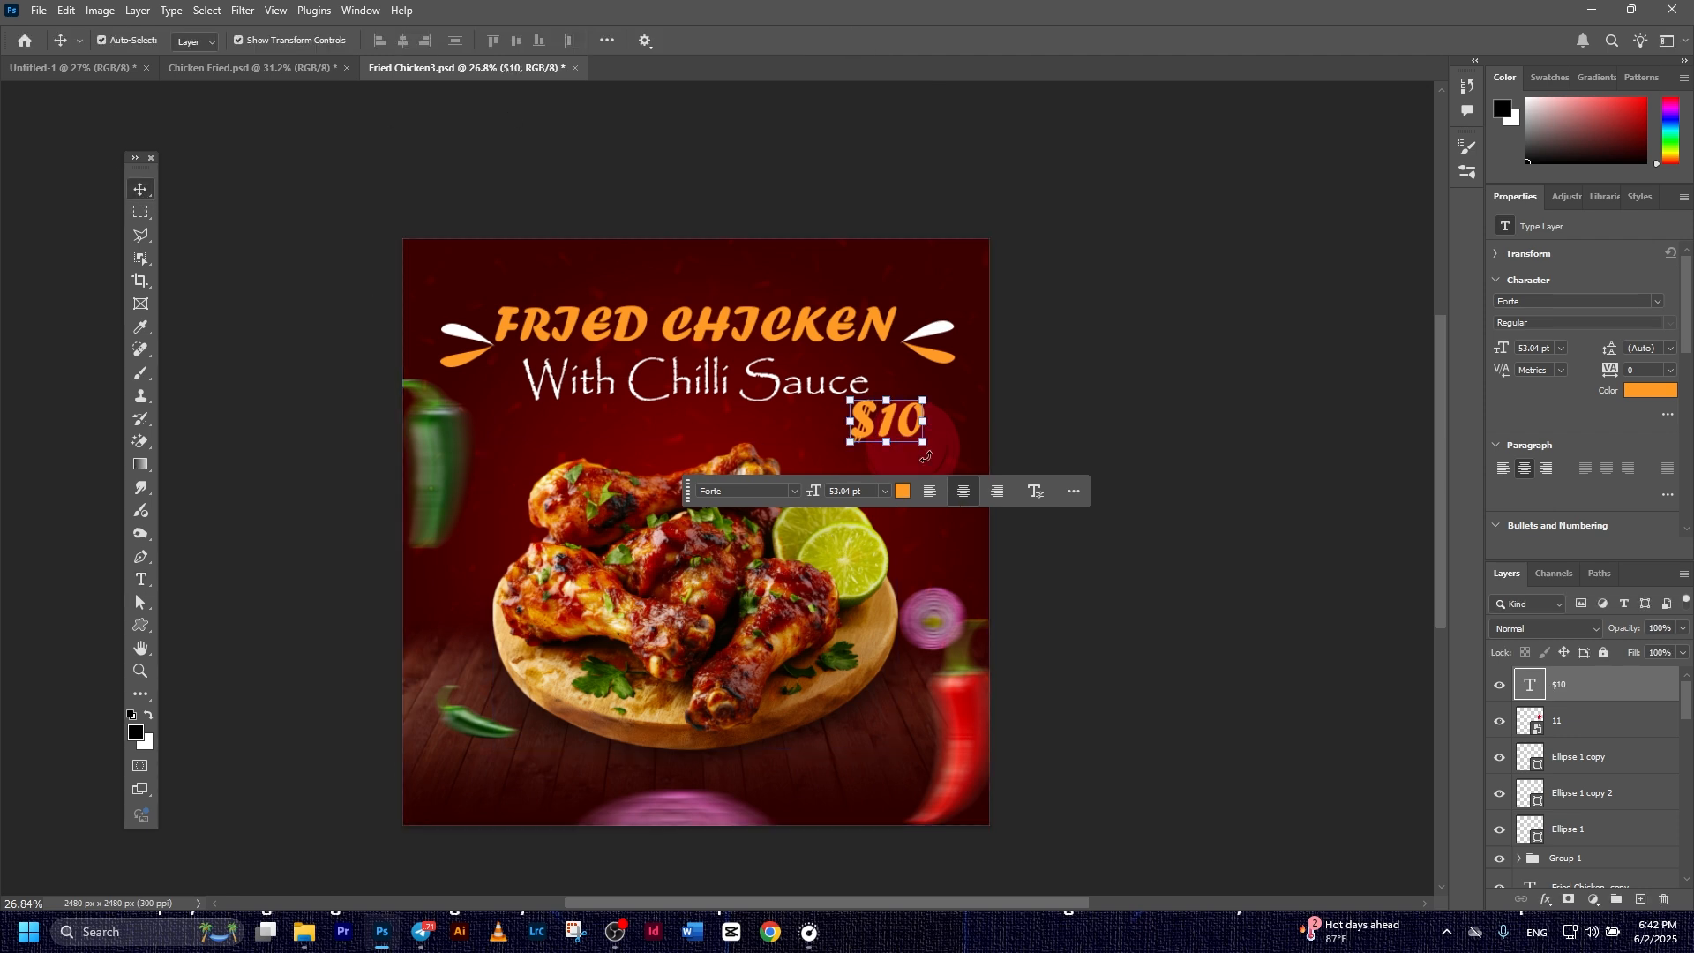
Enlarge the "$10" text to 70.64 pt and centre it on the red circle
{"action": "left_click", "coordinate": [922, 443]}
{"action": "mouse_move", "coordinate": [922, 448]}
{"action": "left_mouse_down"}
{"action": "mouse_move", "coordinate": [949, 464]}
{"action": "mouse_move", "coordinate": [911, 438]}
{"action": "left_mouse_up"}
{"action": "left_click", "coordinate": [876, 45]}
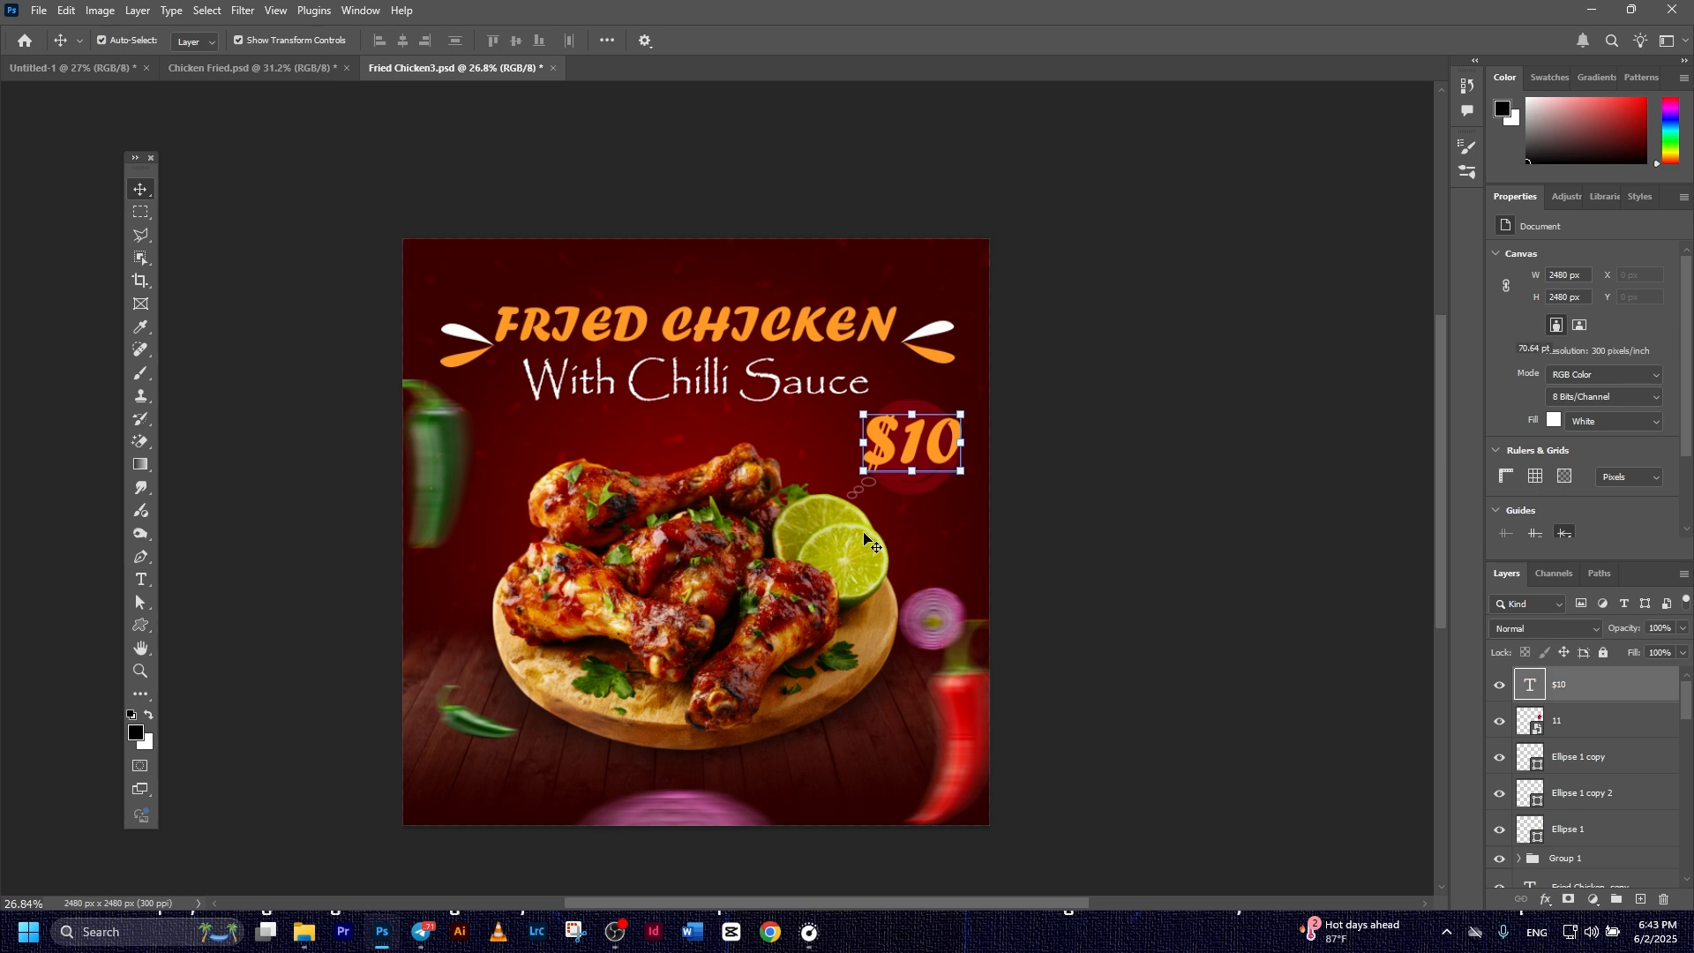
Change the "$10" text colour to white, ffffff
{"action": "left_click", "coordinate": [928, 522]}
{"action": "type", "text": "ffffff"}
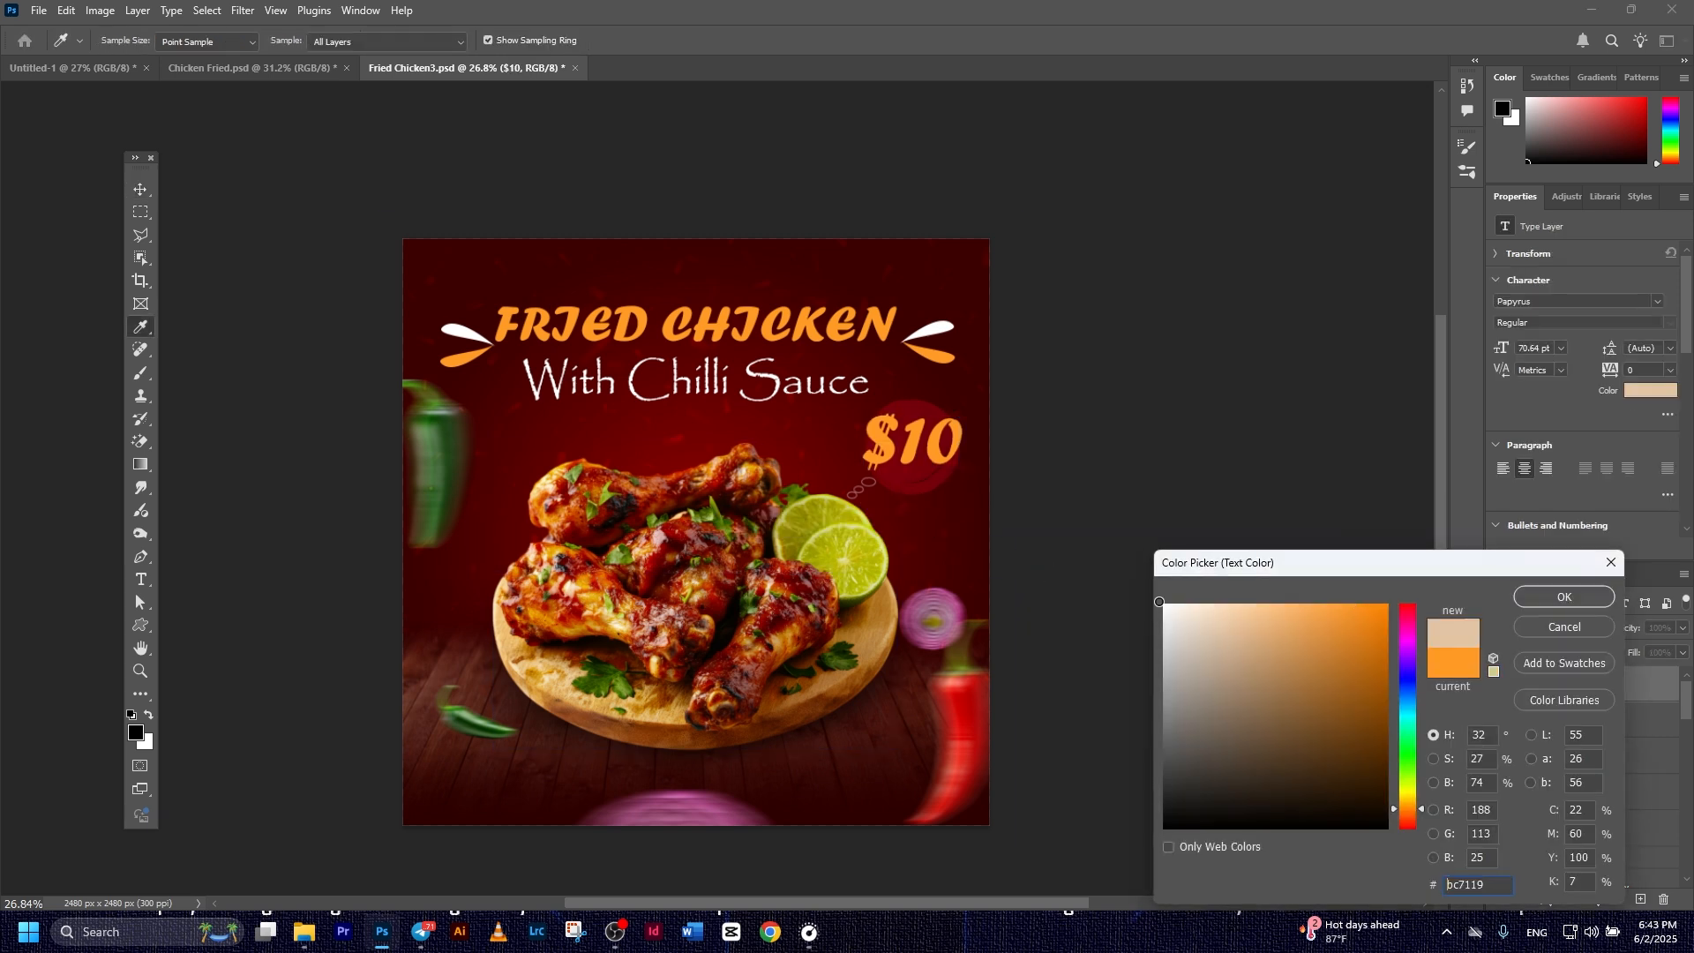
{"action": "left_click", "coordinate": [1565, 595]}
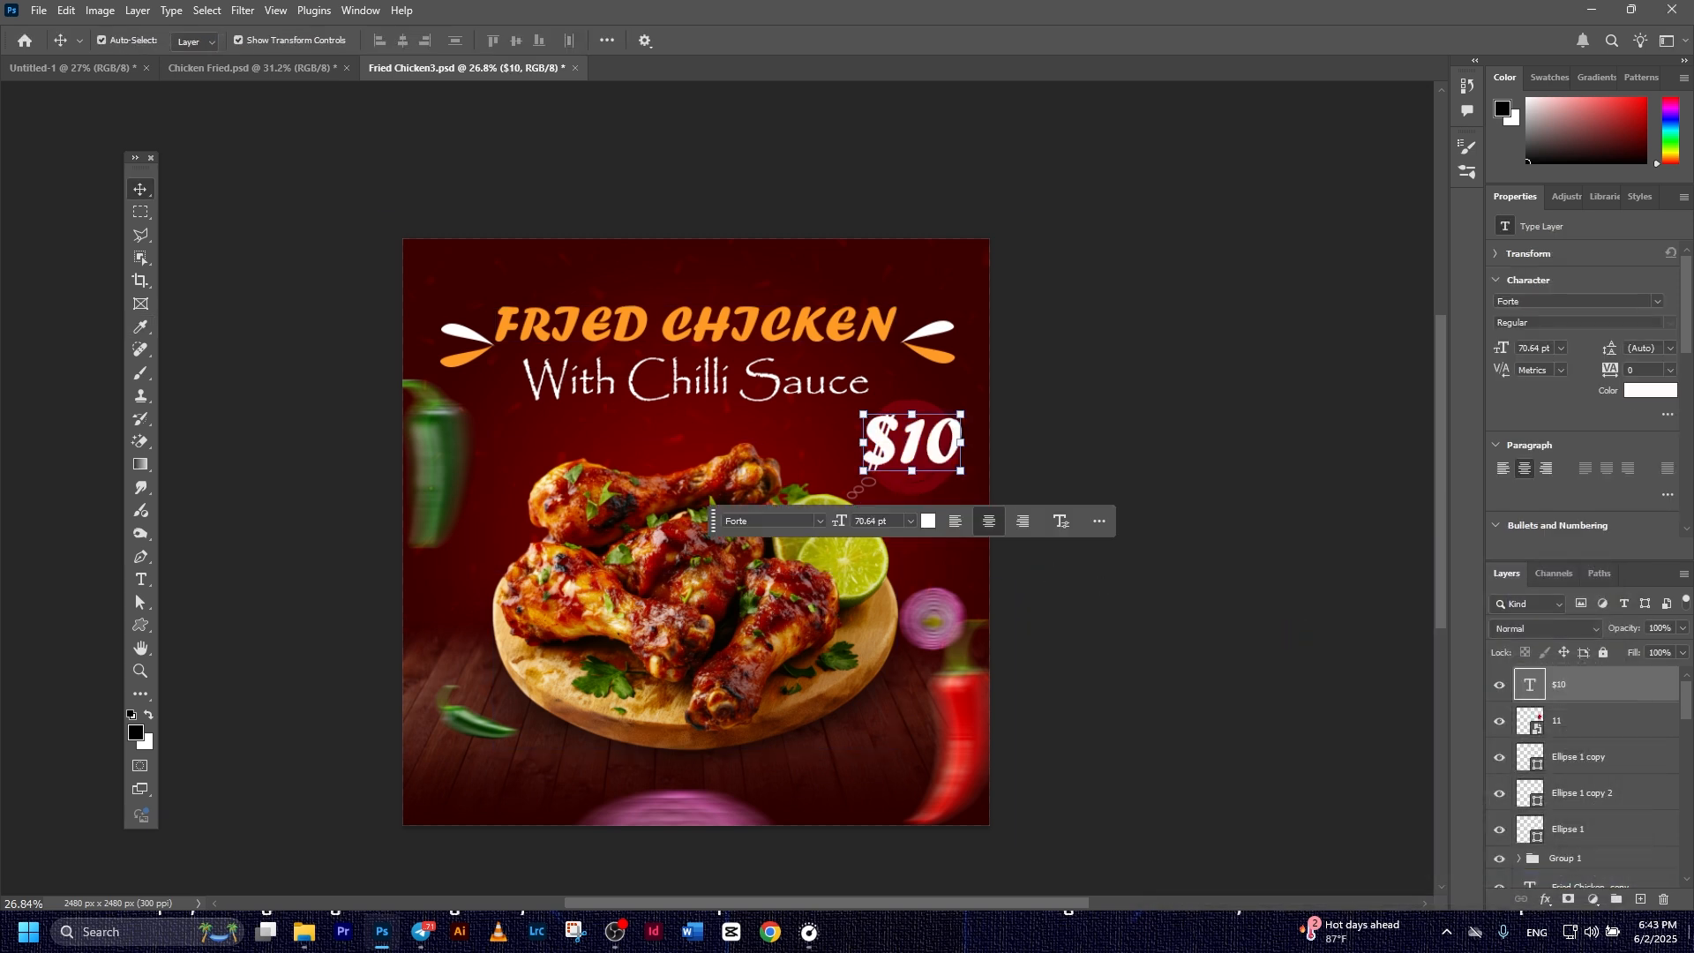
Group the "$10" text, red circle and three ellipses, and scale the group to 63.29% beside the lime slices
{"action": "left_click", "coordinate": [1597, 846], "text": "shift"}
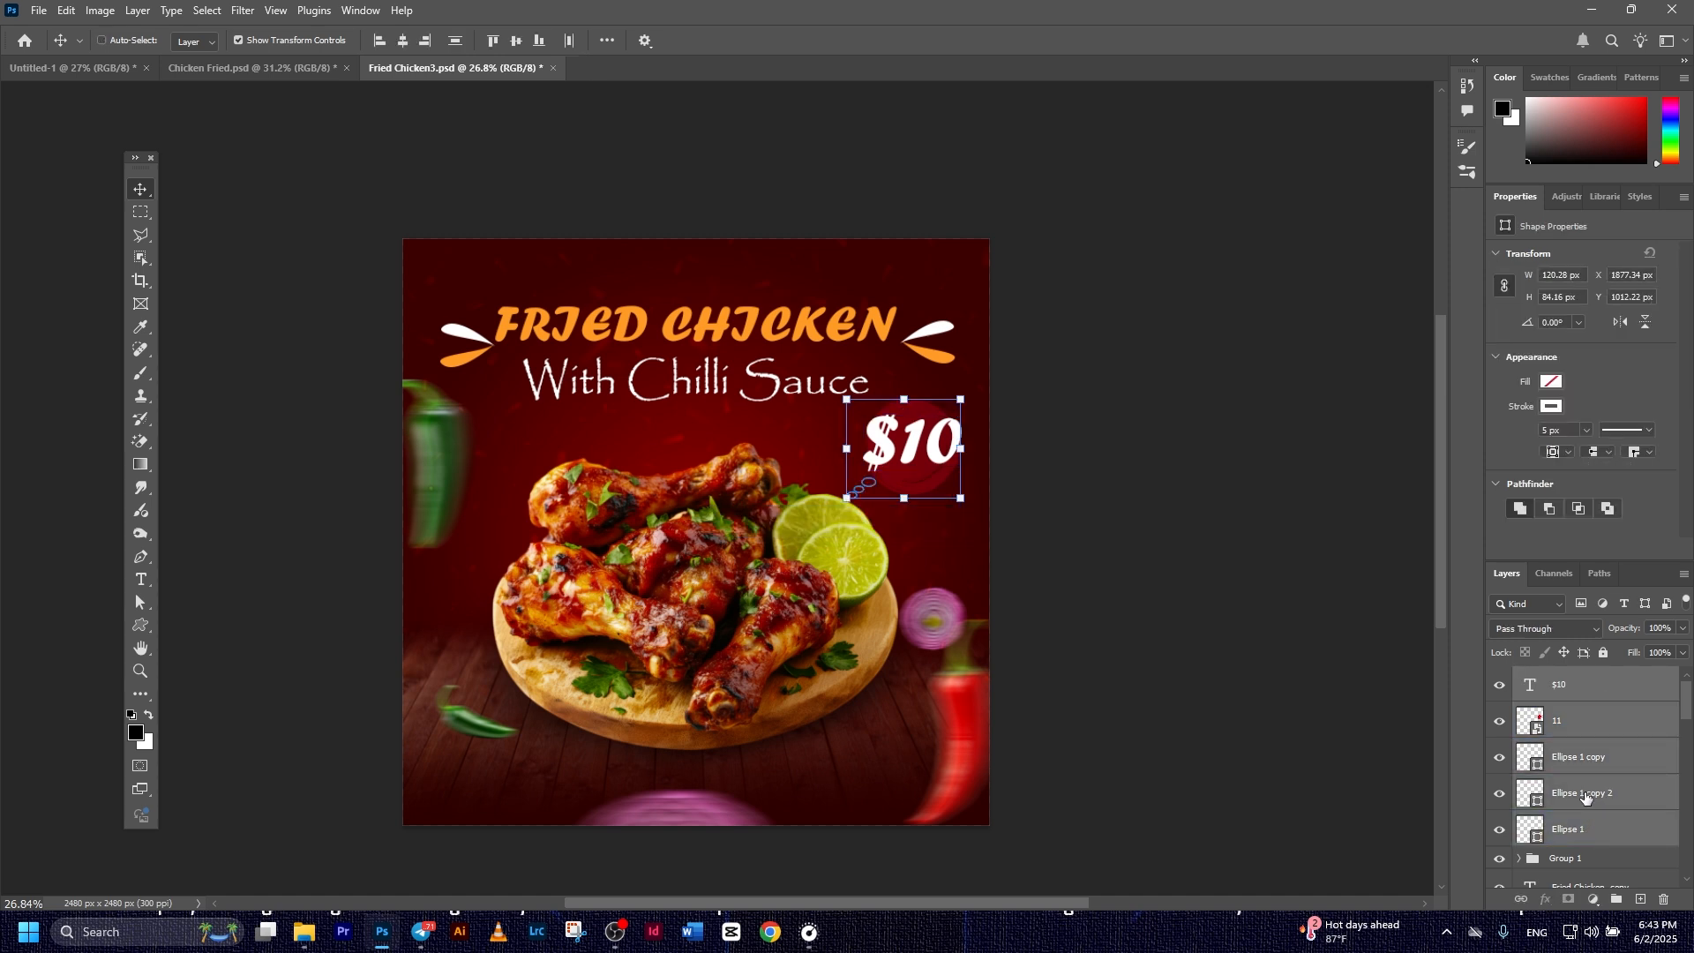
{"action": "key", "text": "ctrl+g"}
{"action": "key", "text": "ctrl+t"}
{"action": "left_click_drag", "start_coordinate": [968, 395], "coordinate": [923, 433]}
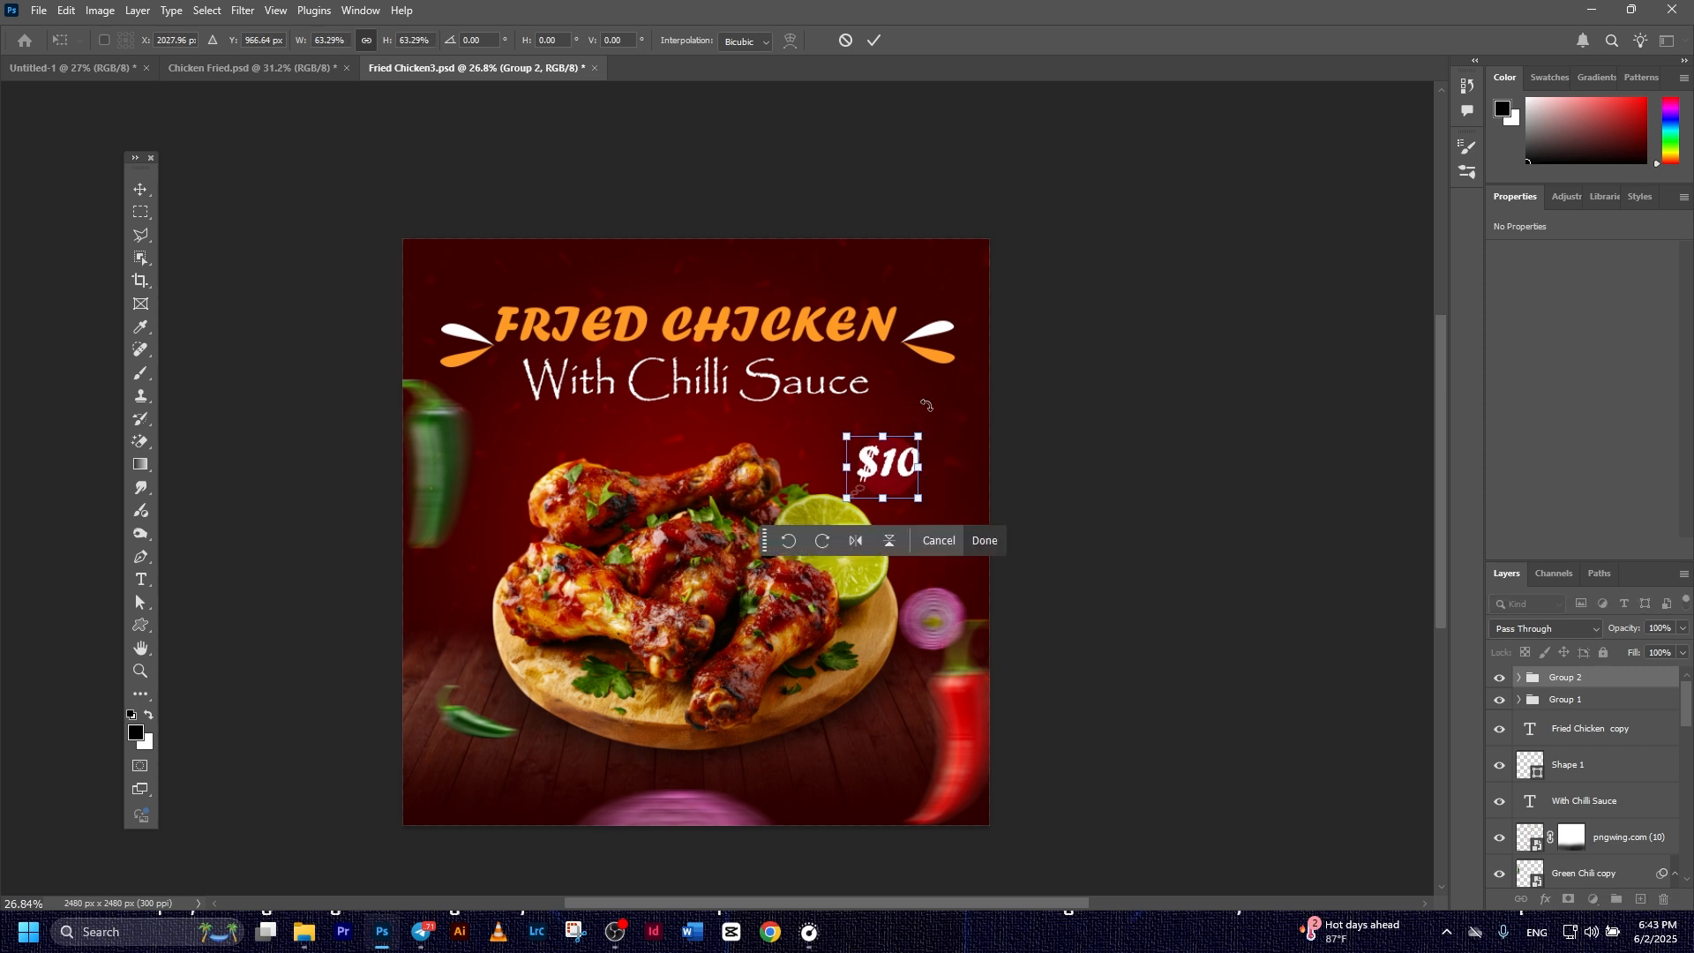
{"action": "left_click", "coordinate": [874, 40]}
{"action": "left_click", "coordinate": [1262, 450]}
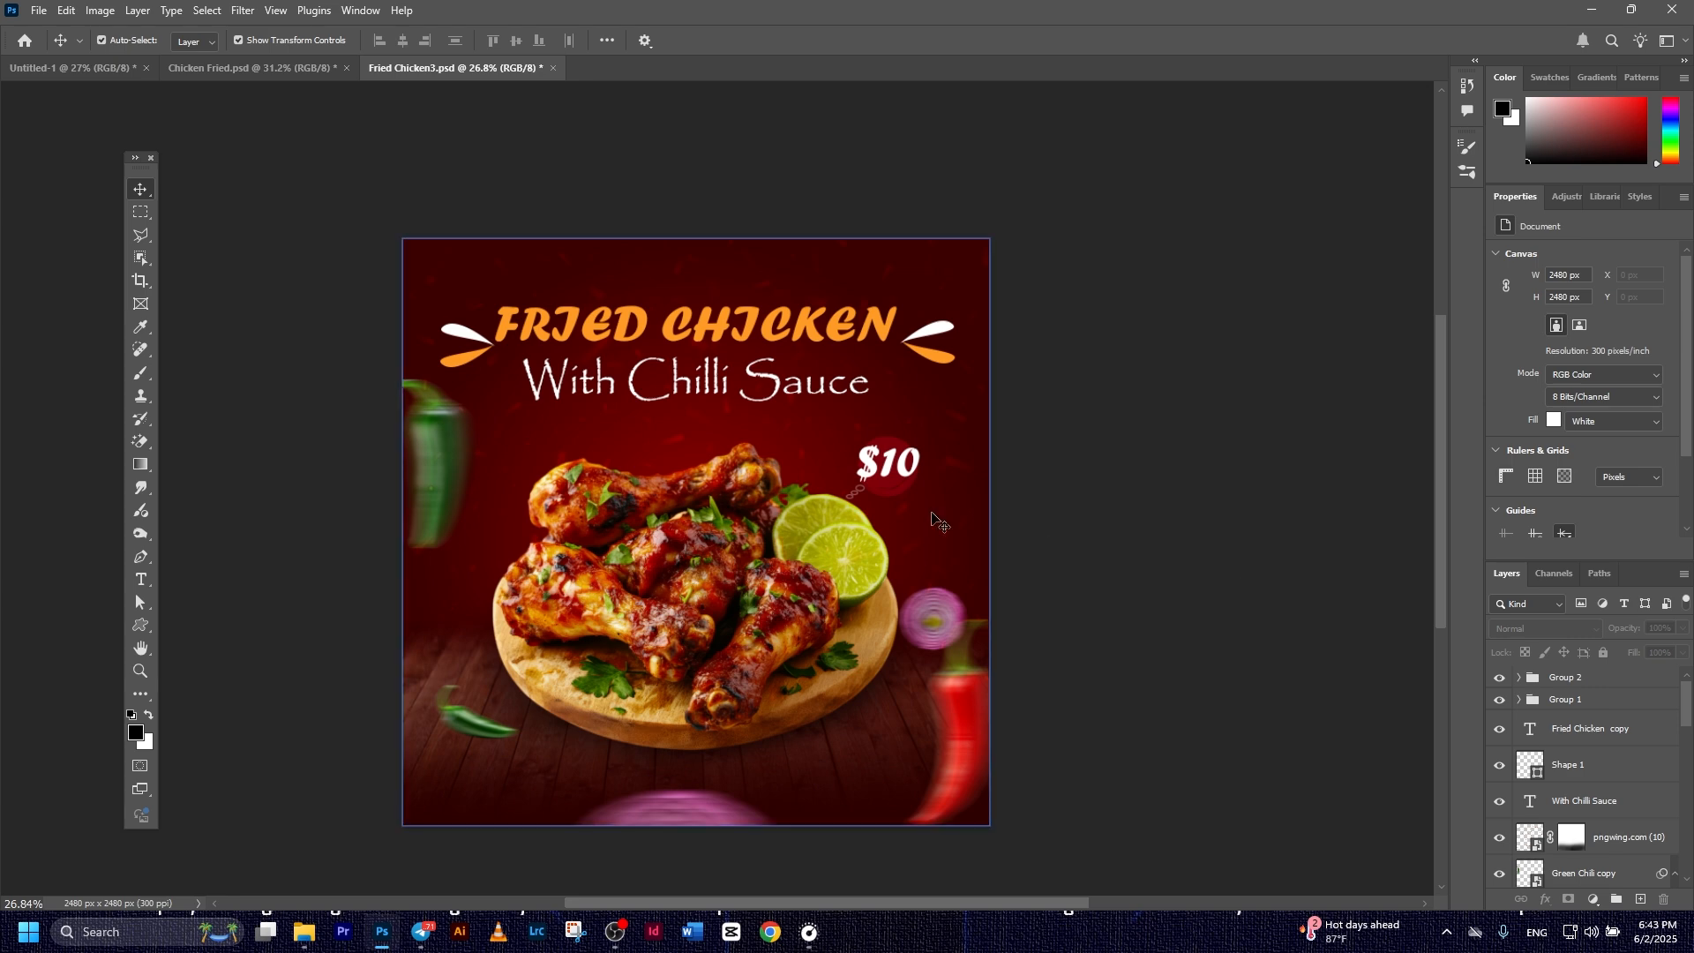
Add the text "ONLY" in Forte at 53.04 pt above the "$10" price
{"action": "scroll", "coordinate": [904, 507], "scroll_direction": "up", "scroll_amount": 5}
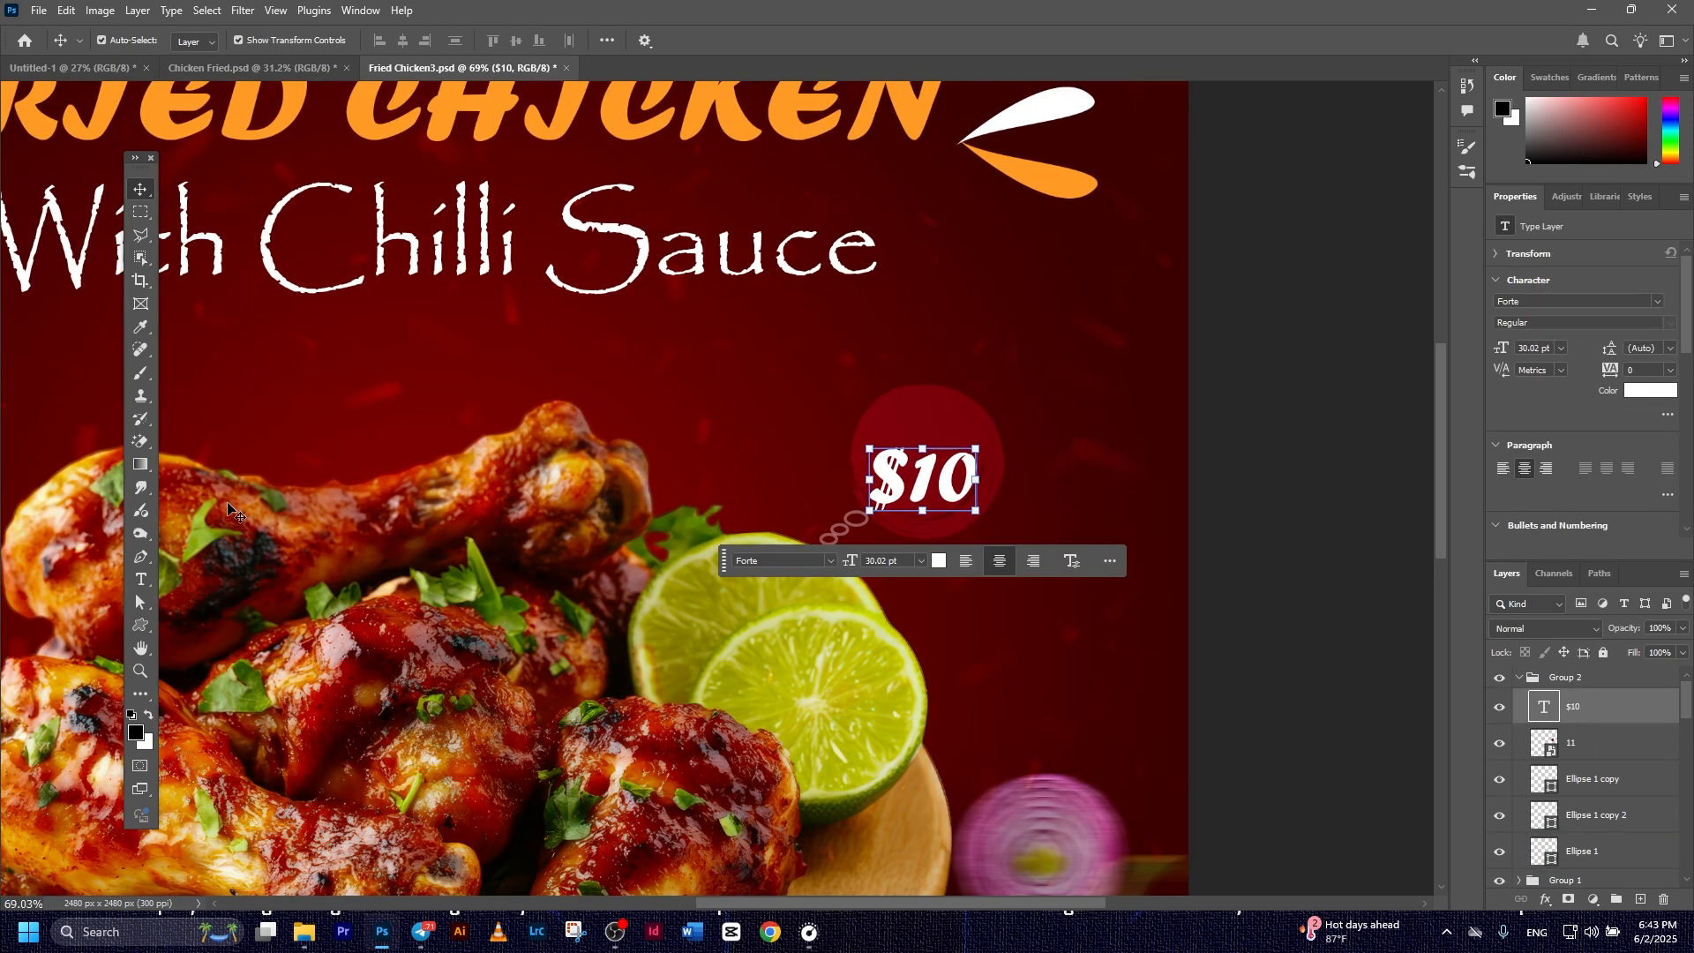
{"action": "left_click", "coordinate": [149, 581]}
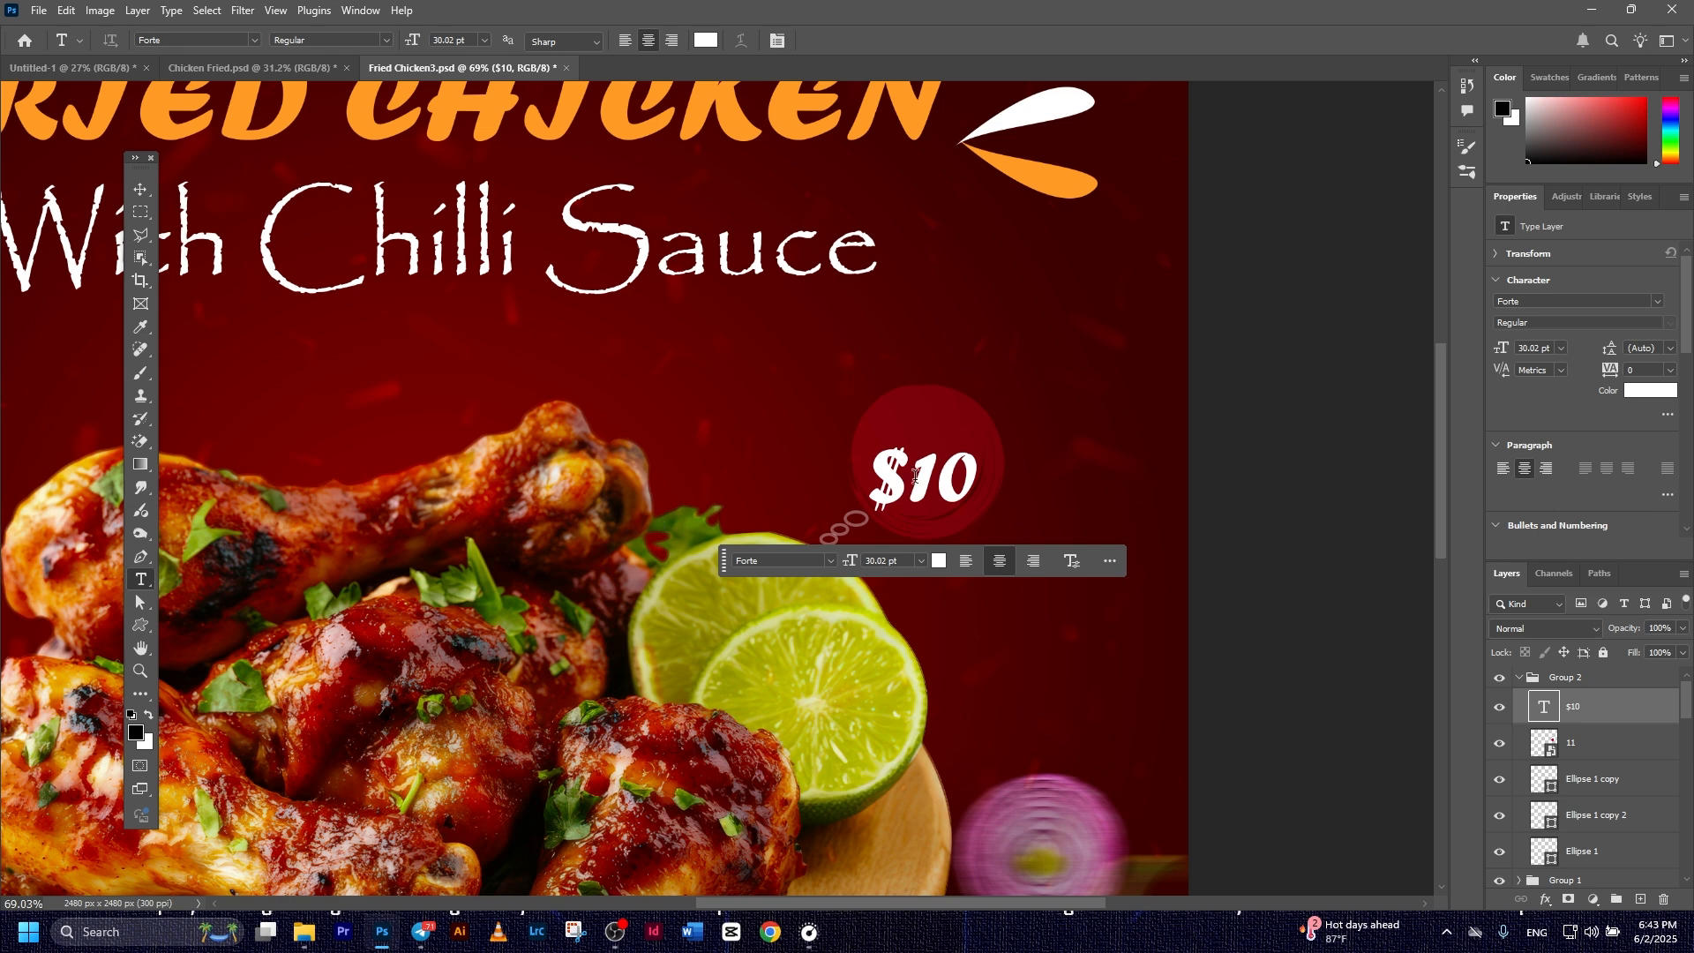
{"action": "left_click", "coordinate": [900, 425]}
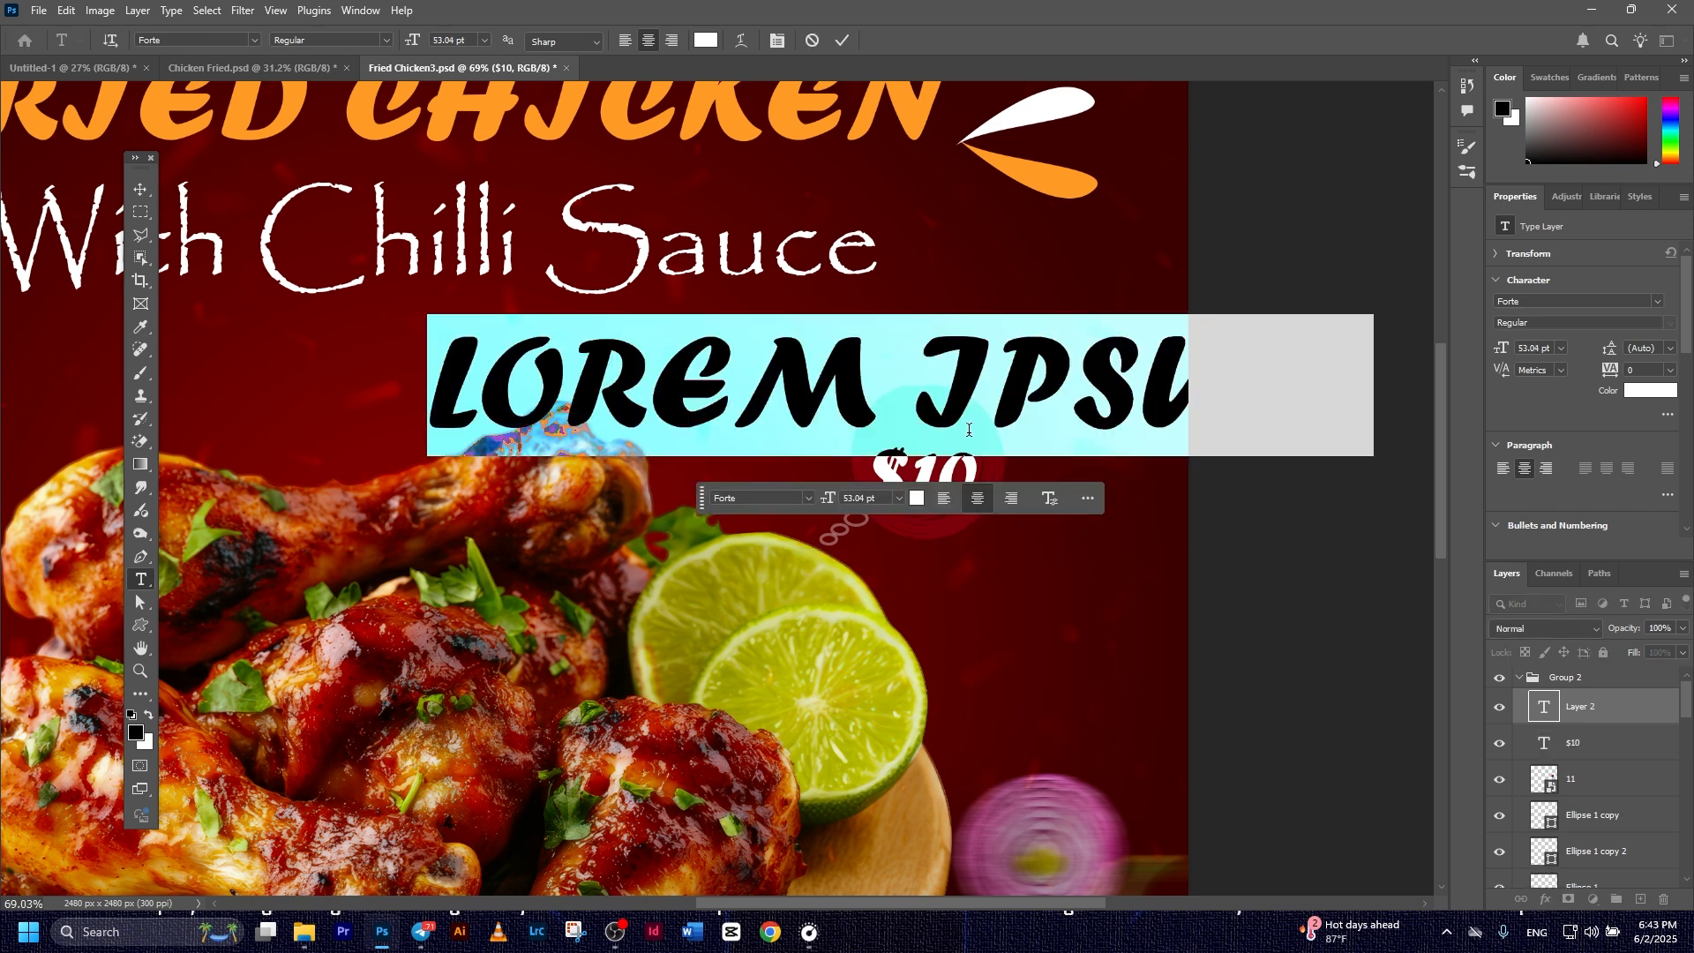
{"action": "key", "text": "BackSpace"}
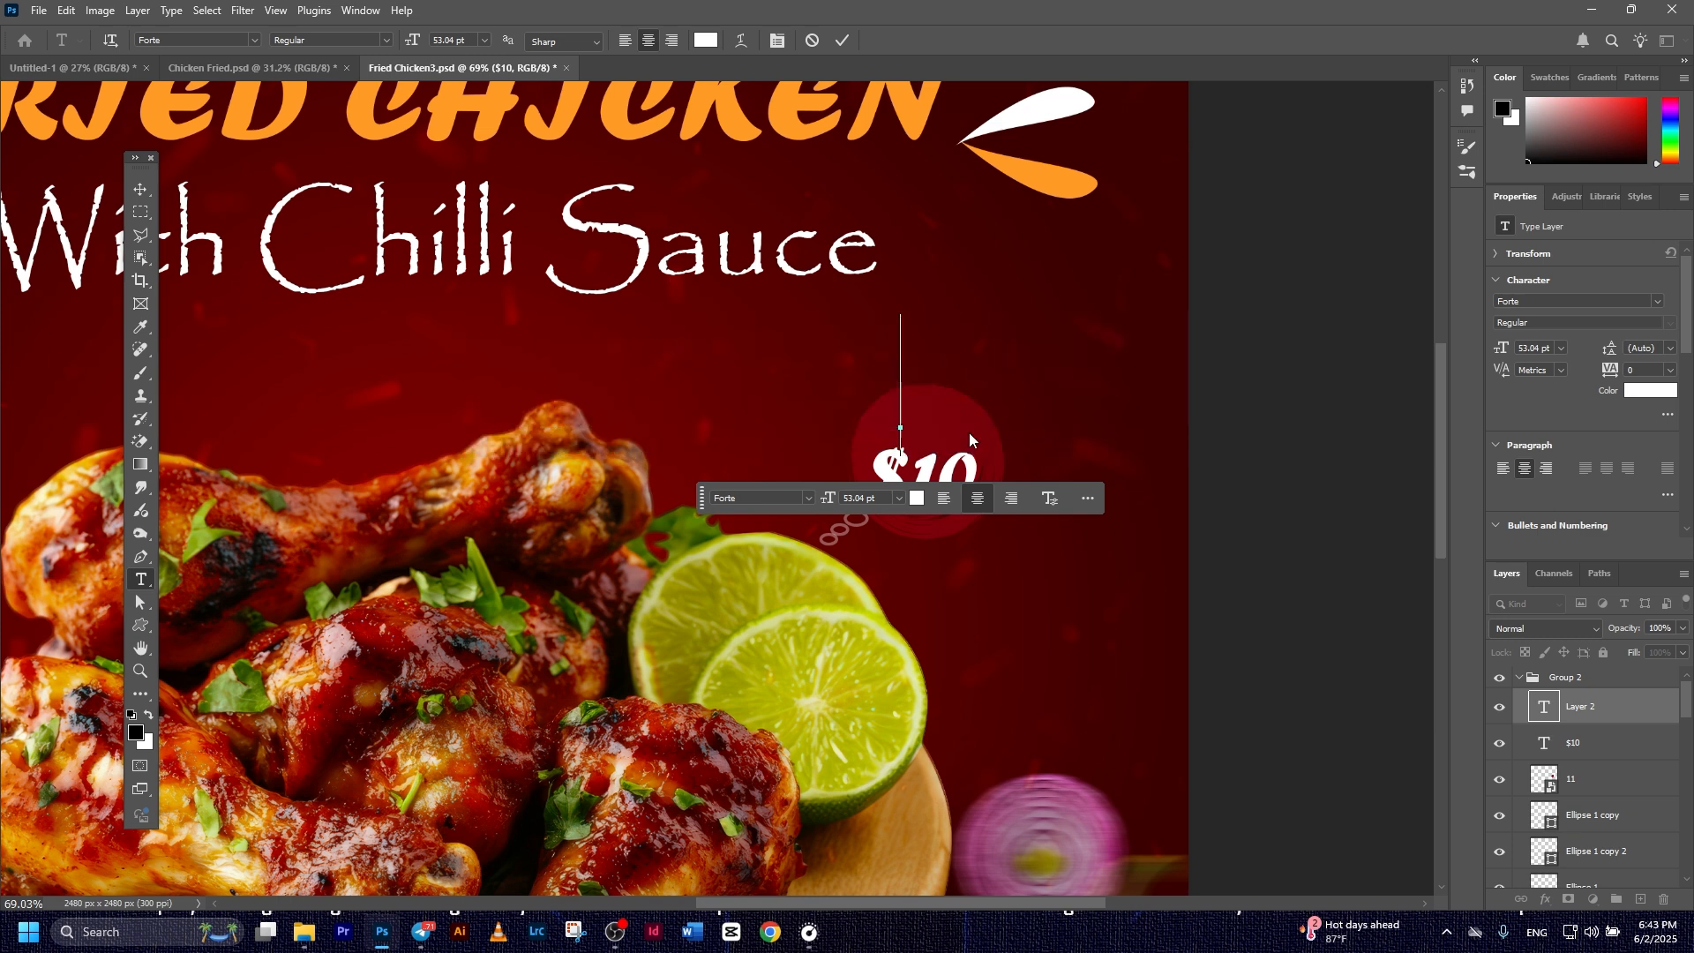
{"action": "type", "text": "0N;"}
{"action": "key", "text": "BackSpace"}
{"action": "type", "text": ";"}
{"action": "key", "text": "BackSpace"}
{"action": "type", "text": "L"}
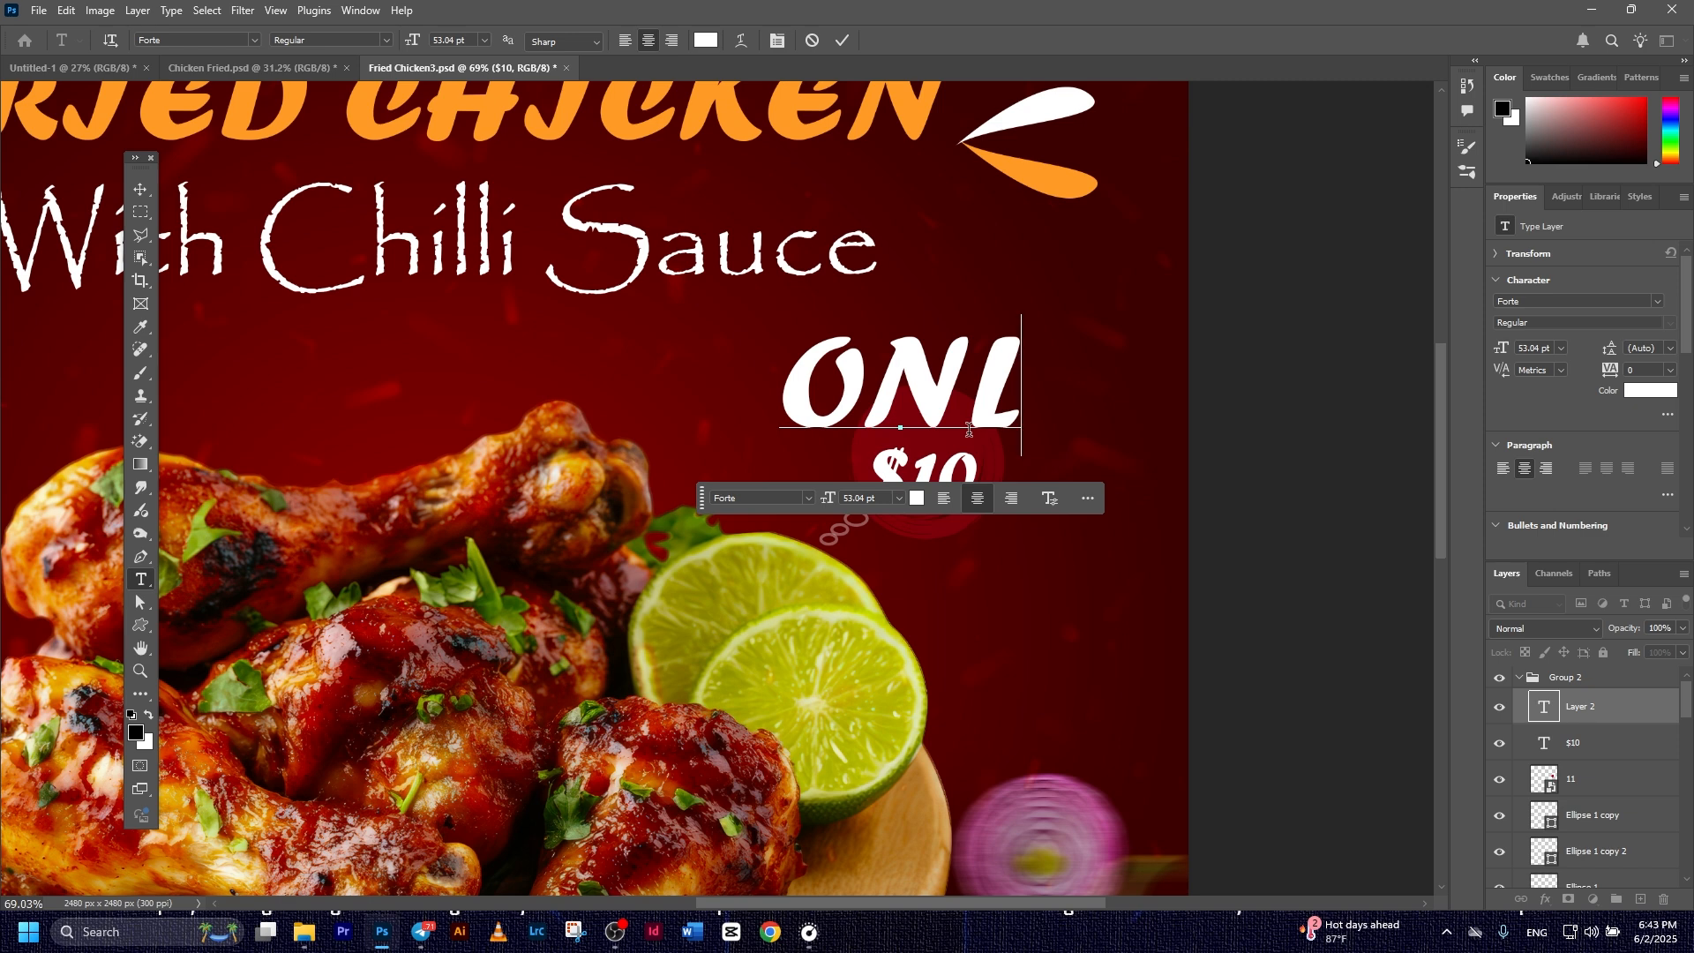
{"action": "type", "text": "Y"}
{"action": "left_click", "coordinate": [842, 41]}
{"action": "left_click", "coordinate": [141, 189]}
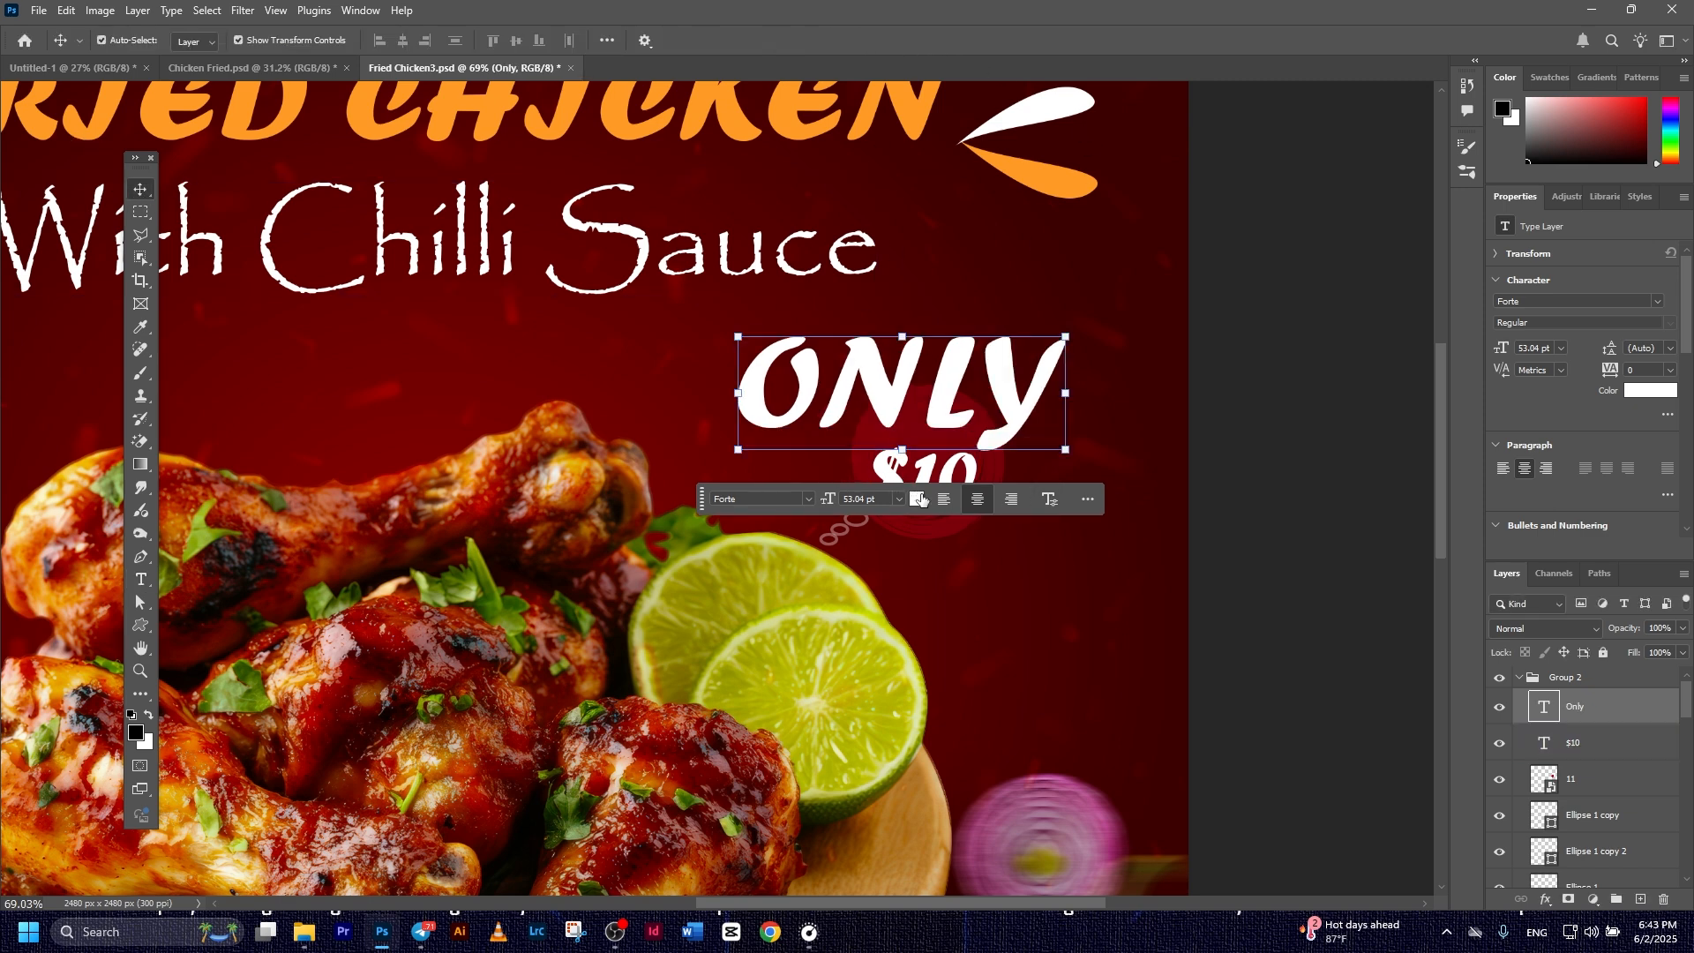
Recolour the "ONLY" text with the orange ff9b24 sampled from the headline
{"action": "left_click", "coordinate": [917, 499]}
{"action": "left_click", "coordinate": [759, 111]}
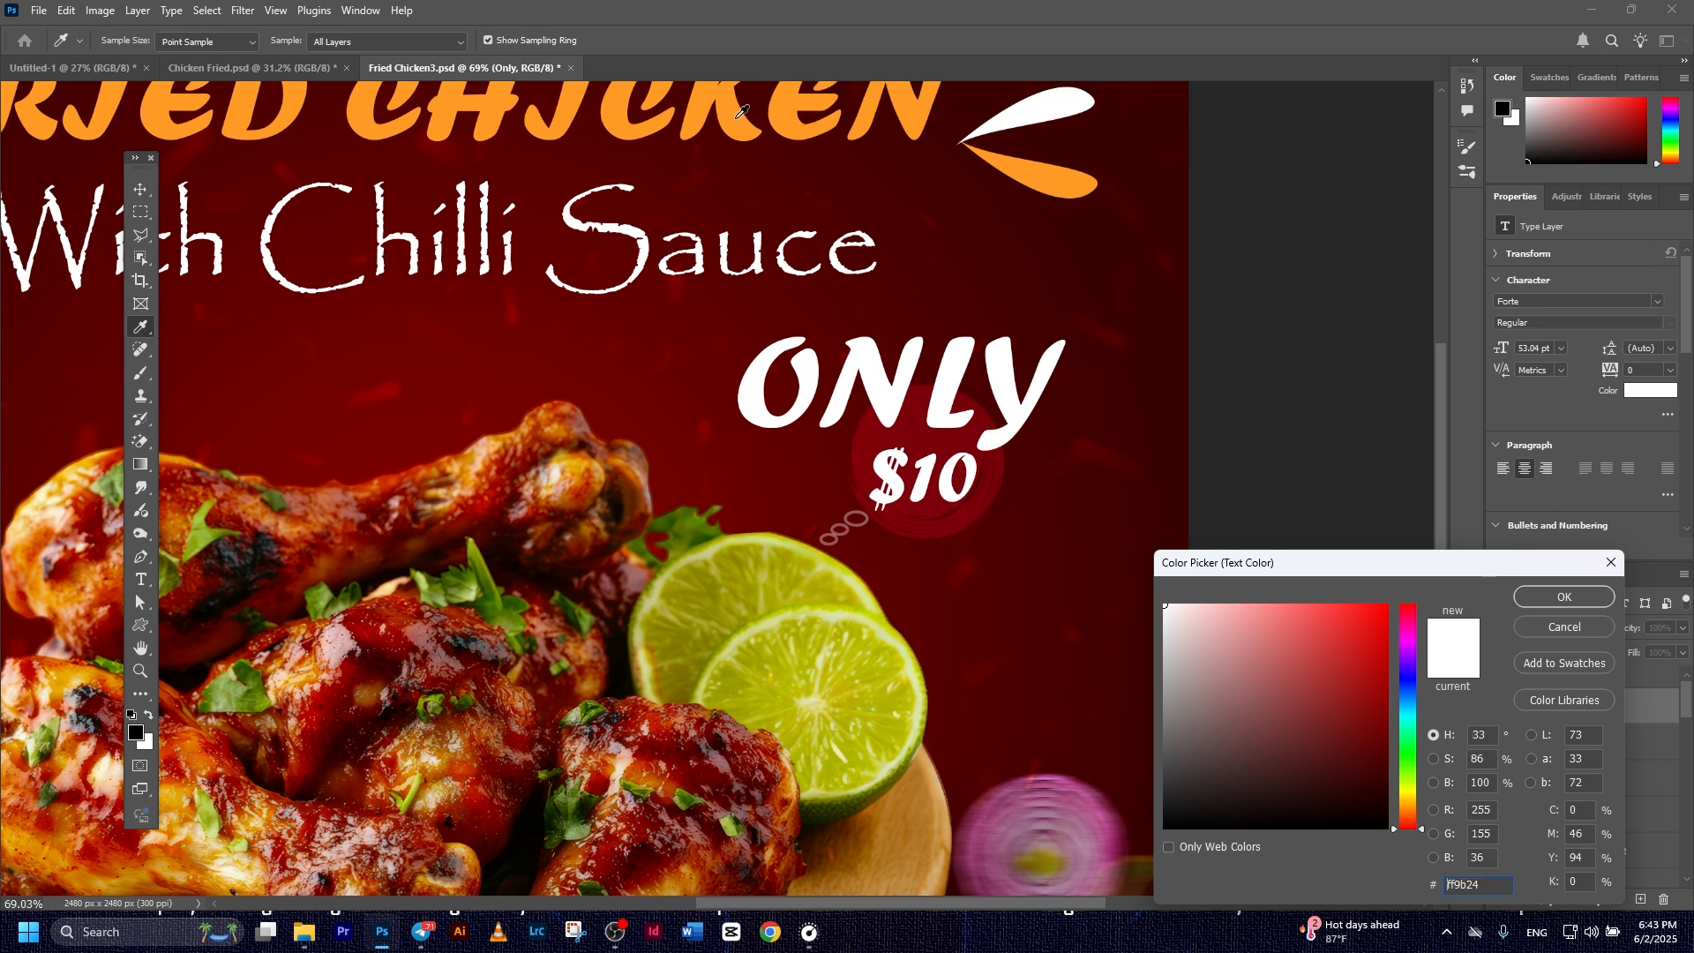
{"action": "left_click", "coordinate": [1556, 599]}
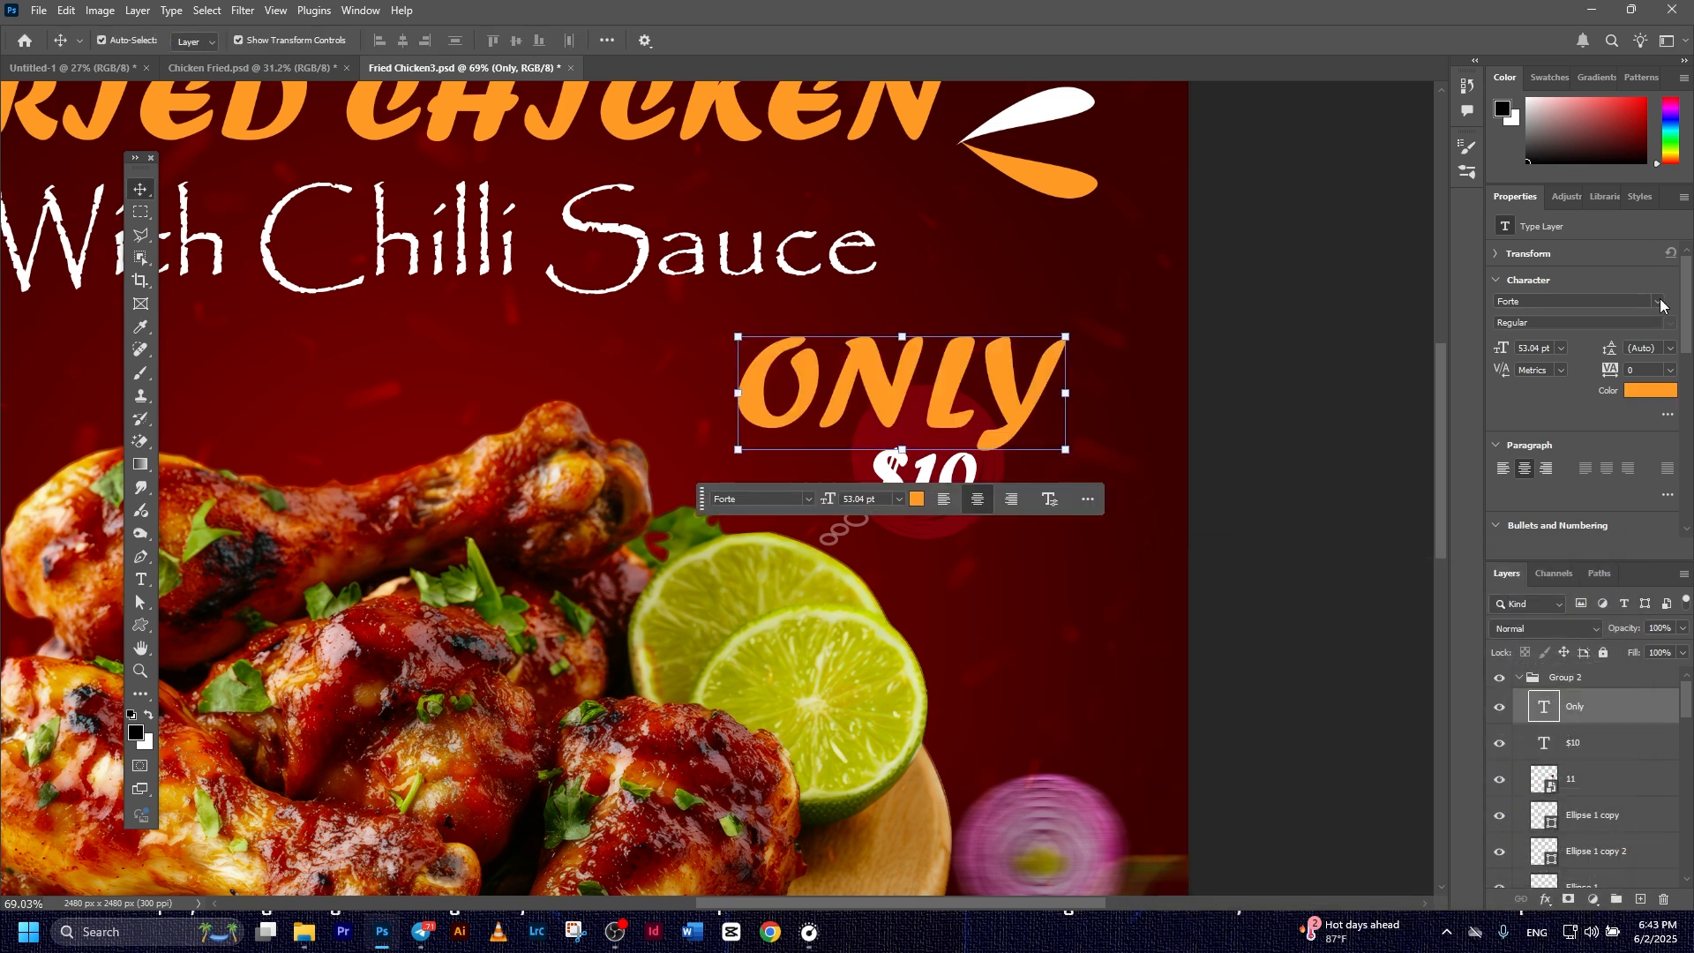
Set the "ONLY" text in the Chiller font, scale it to 33.83% and fit it inside the circle above "$10"
{"action": "left_click", "coordinate": [1657, 302]}
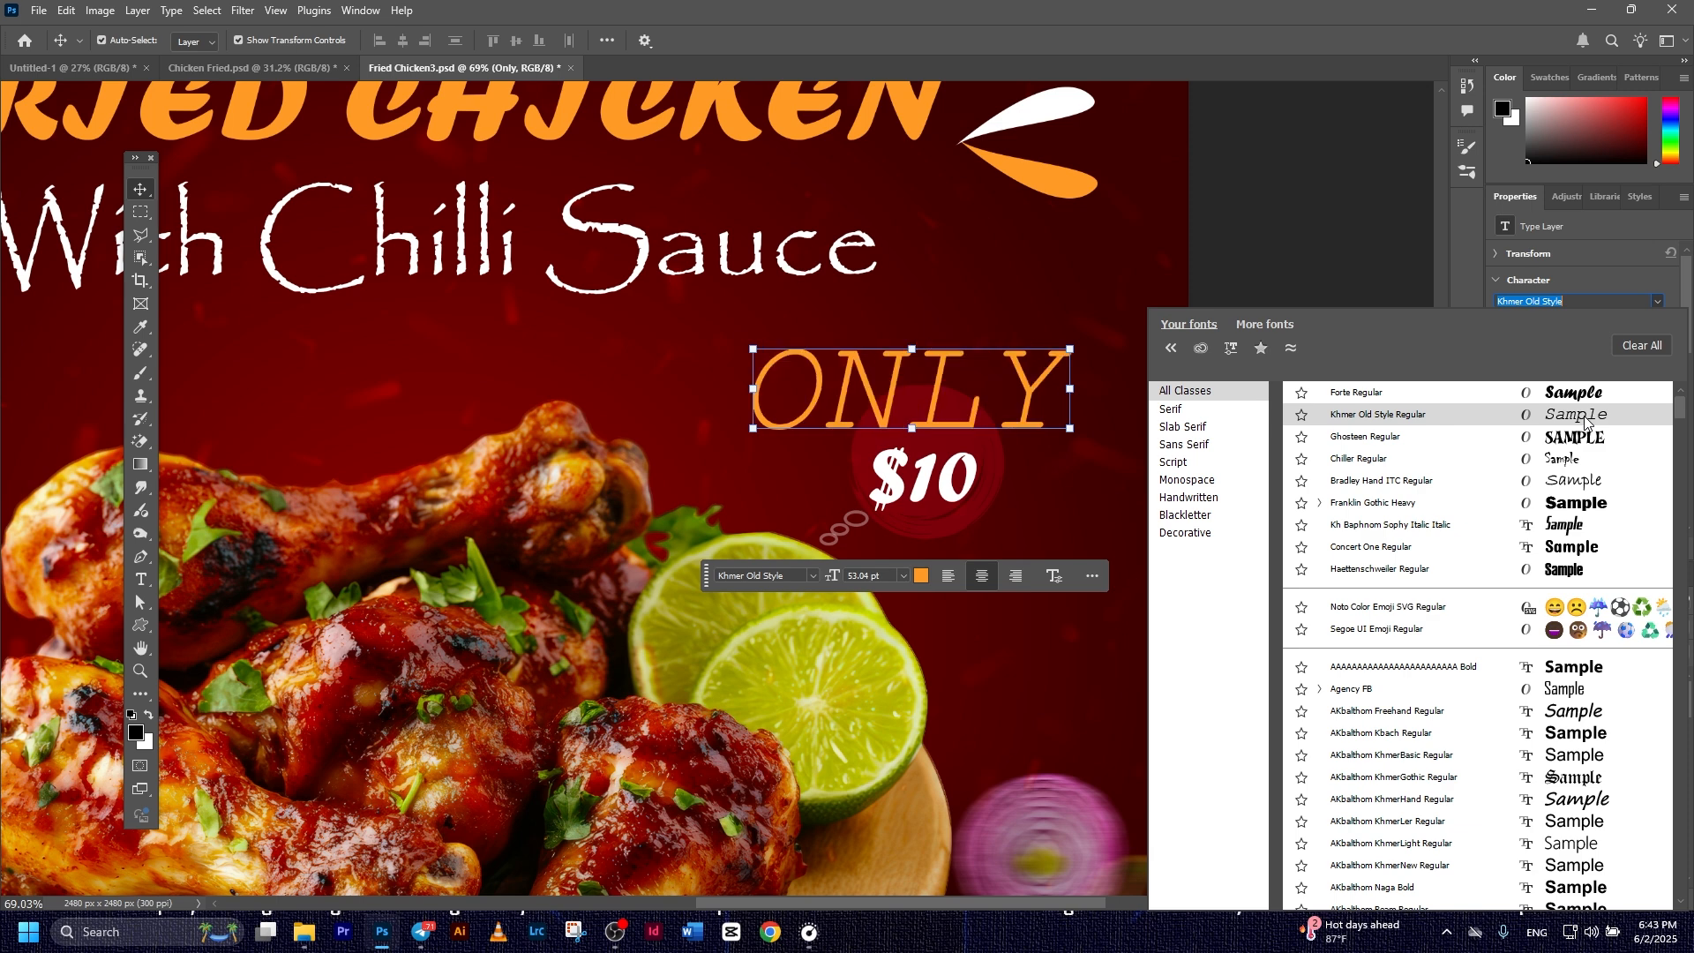
{"action": "left_click", "coordinate": [1566, 460]}
{"action": "key", "text": "ctrl+t"}
{"action": "left_click_drag", "start_coordinate": [1021, 323], "coordinate": [937, 418]}
{"action": "key", "text": "Return"}
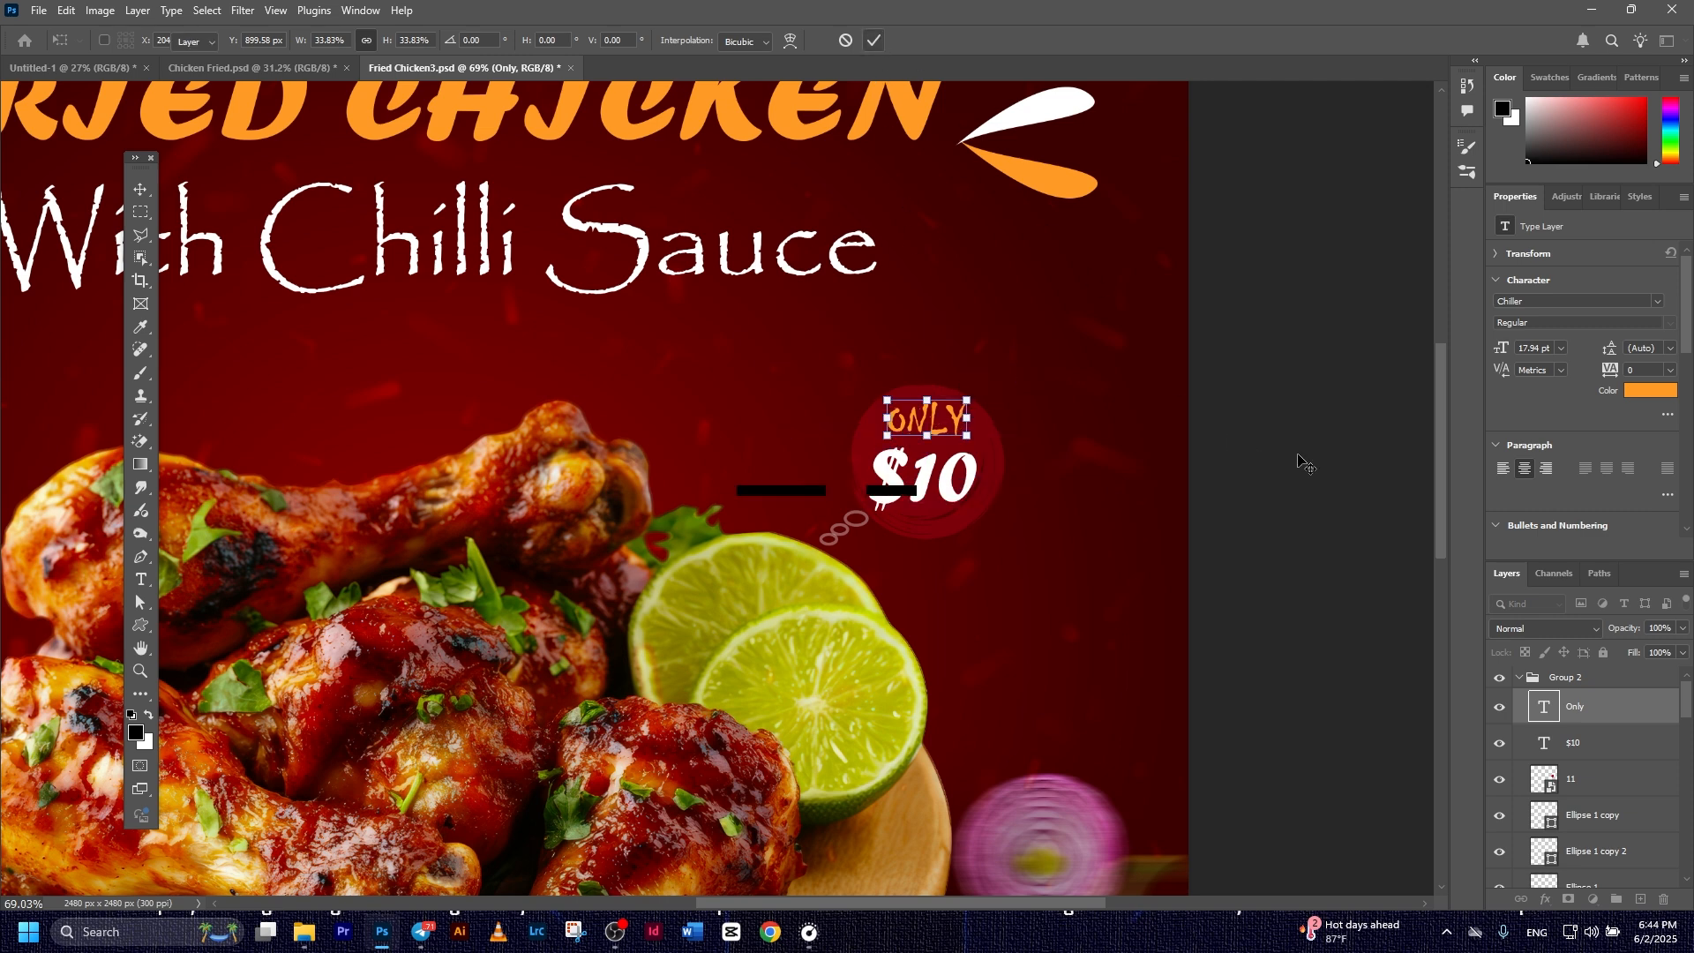
{"action": "left_click", "coordinate": [1277, 493]}
{"action": "scroll", "coordinate": [1278, 492], "scroll_direction": "down", "scroll_amount": 5}
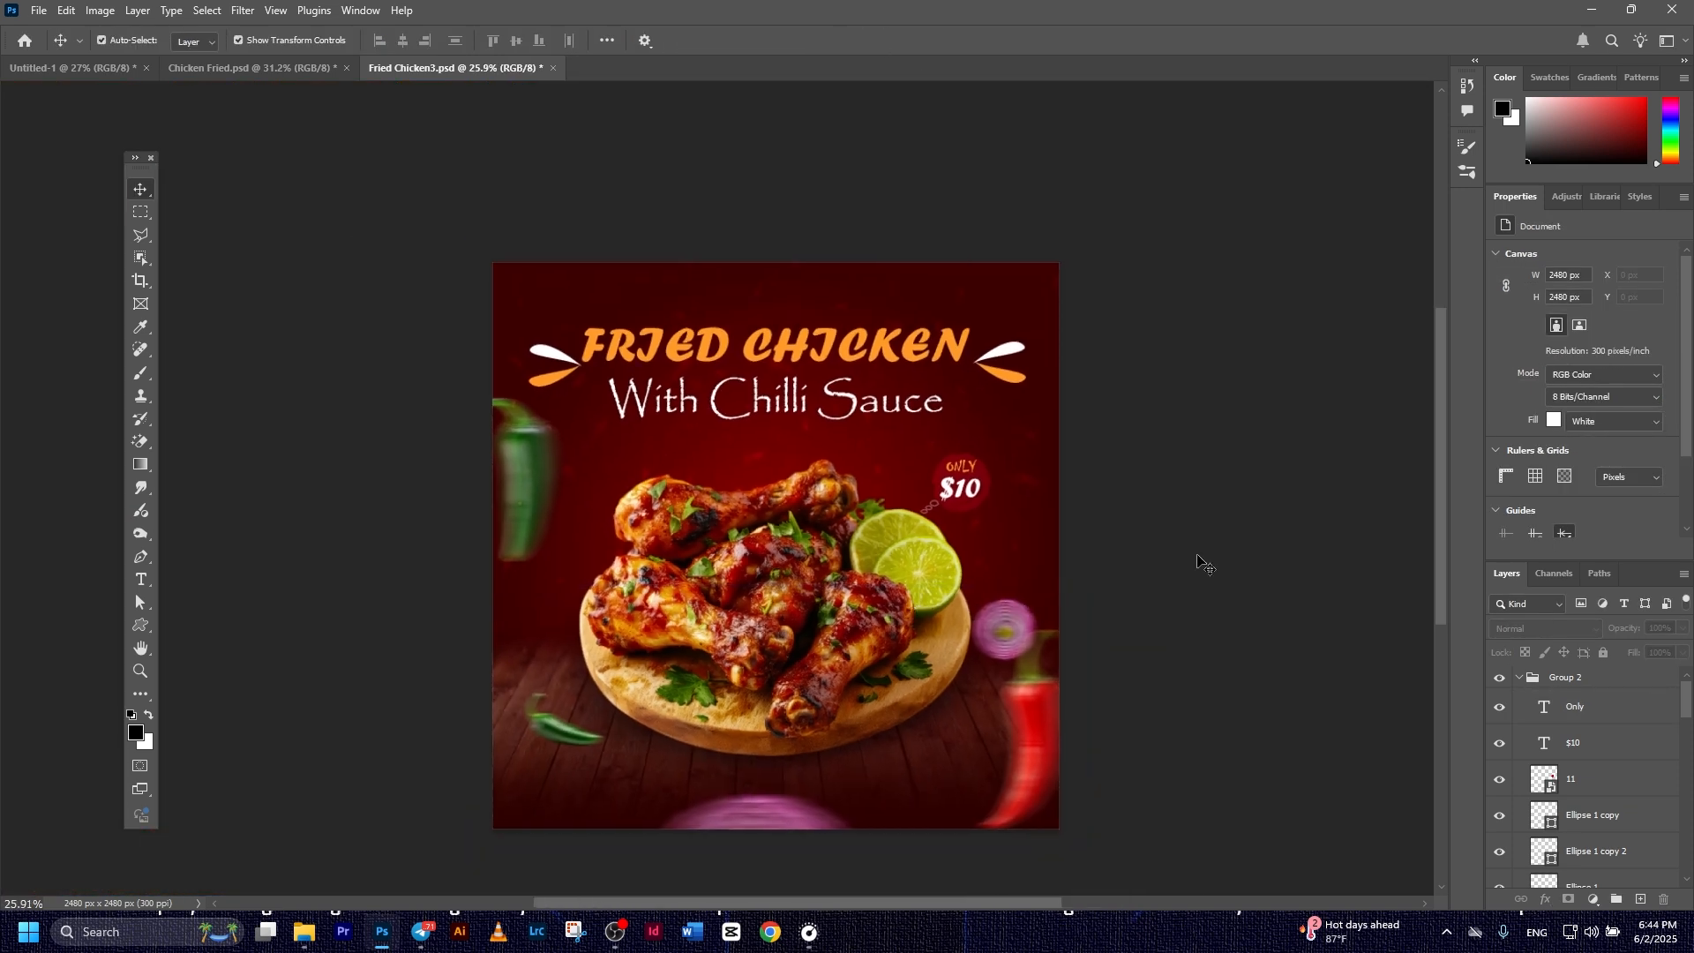
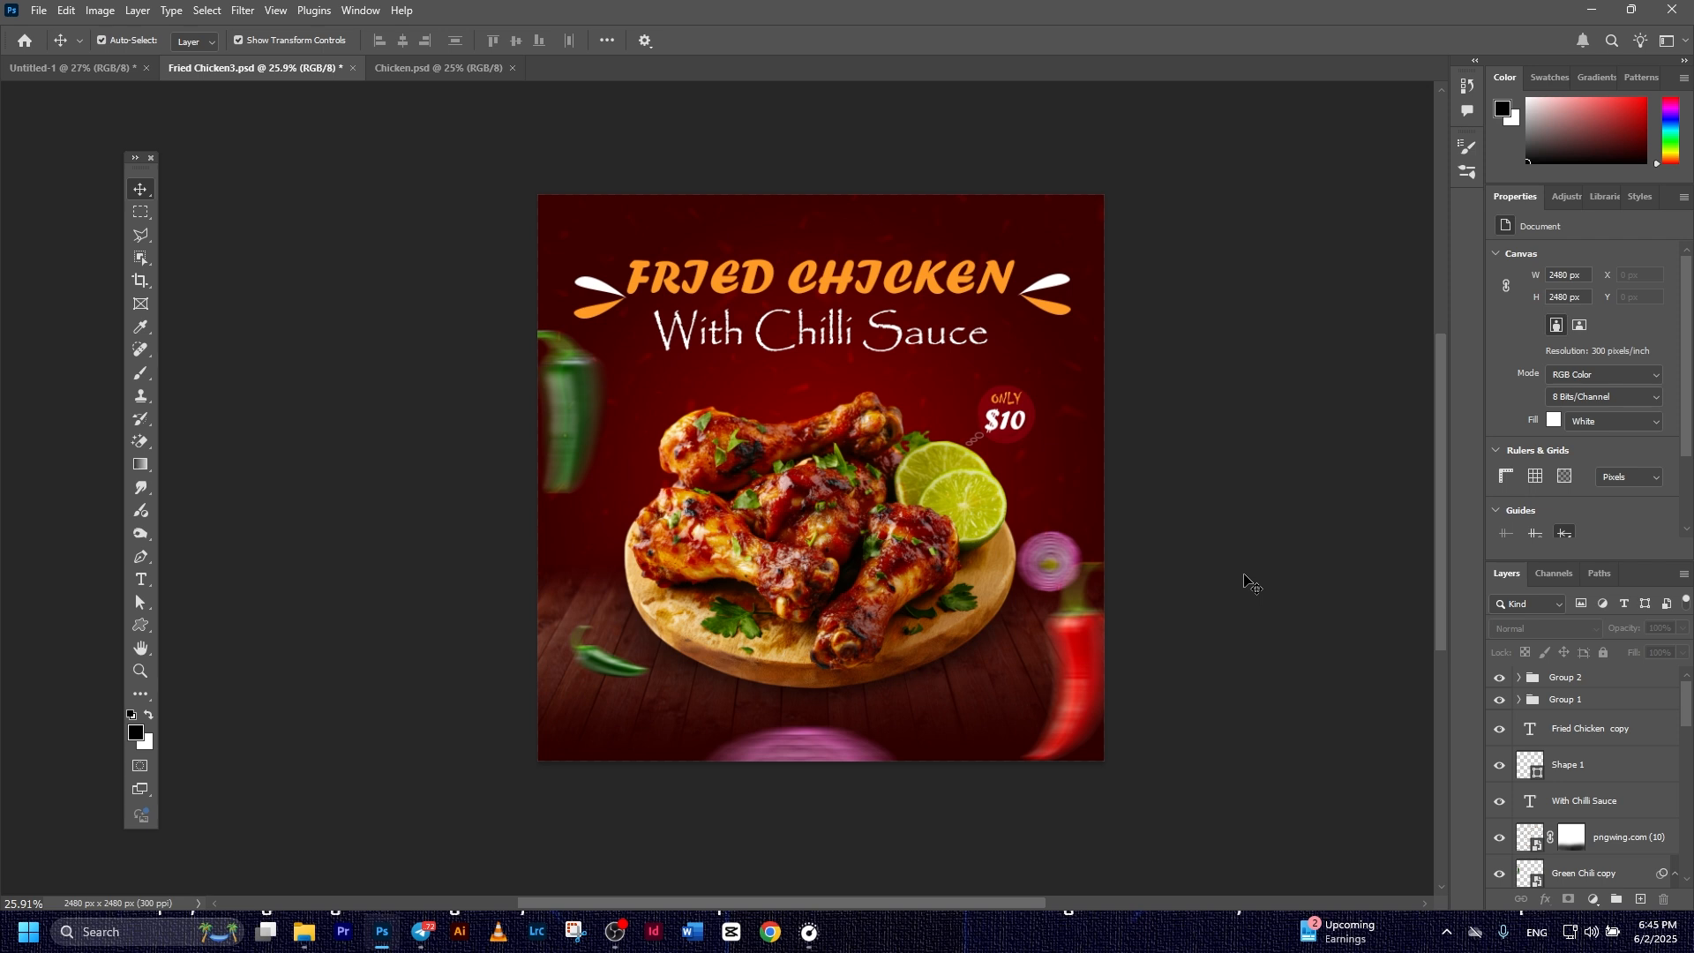
Paste the copied phone icon and phone number above Group 2 and position them in the poster's lower-left corner
{"action": "left_click", "coordinate": [1569, 676]}
{"action": "key", "text": "ctrl+v"}
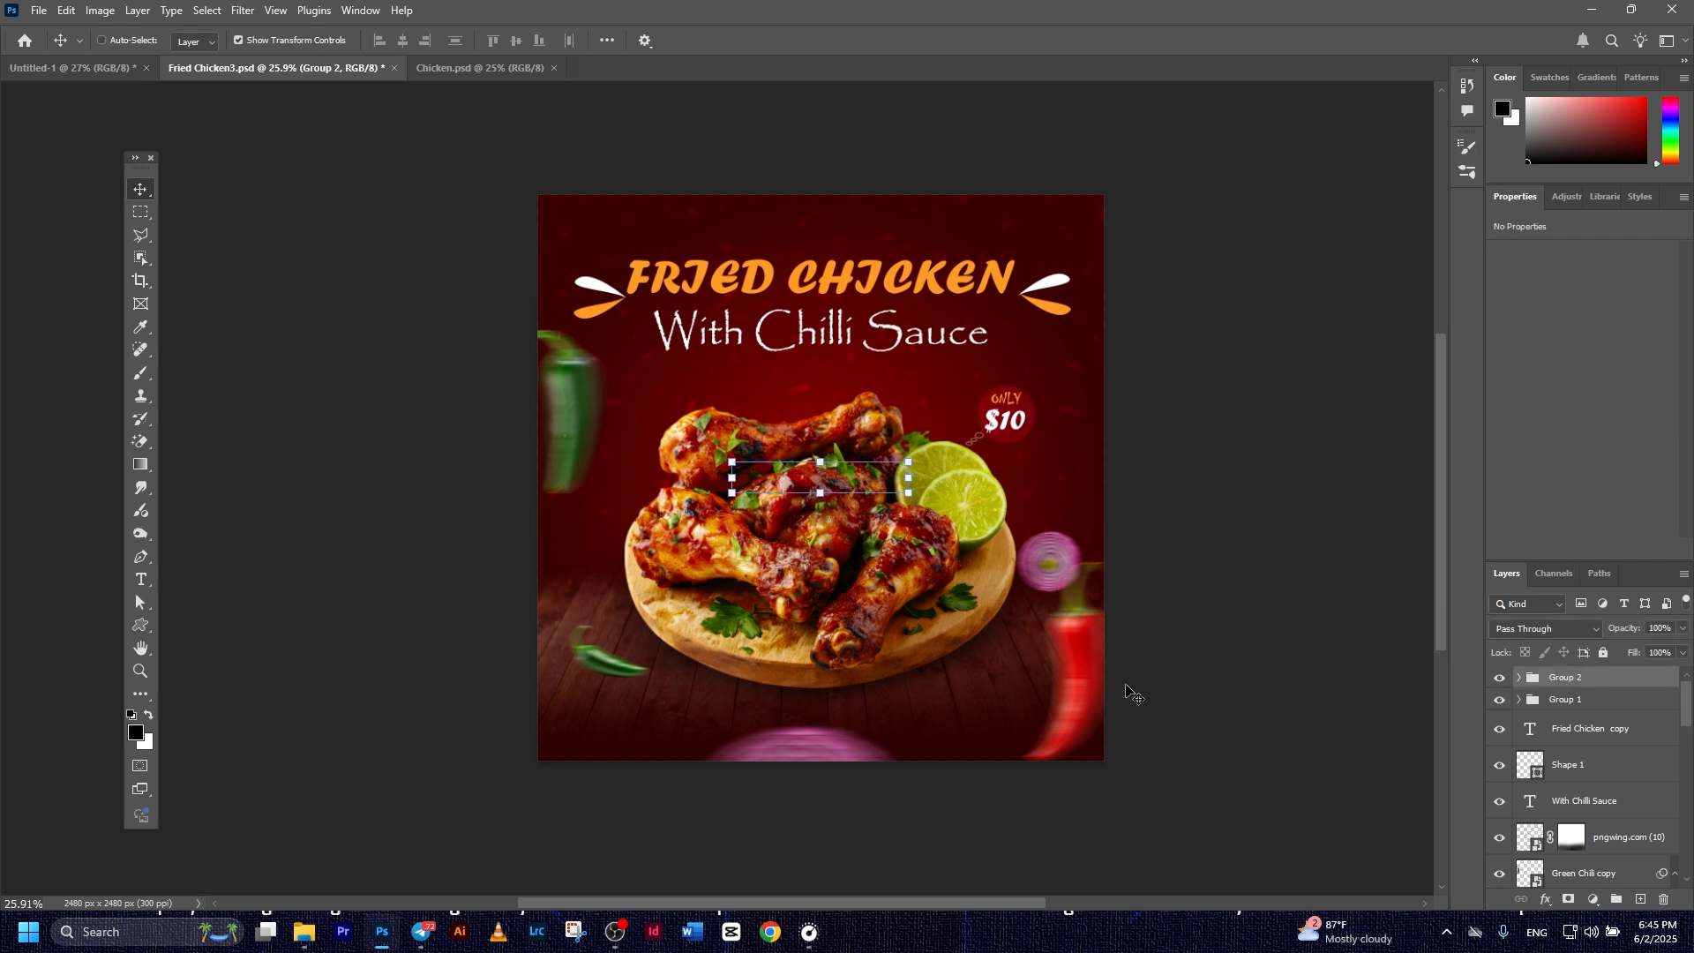
{"action": "key", "text": "ctrl+t"}
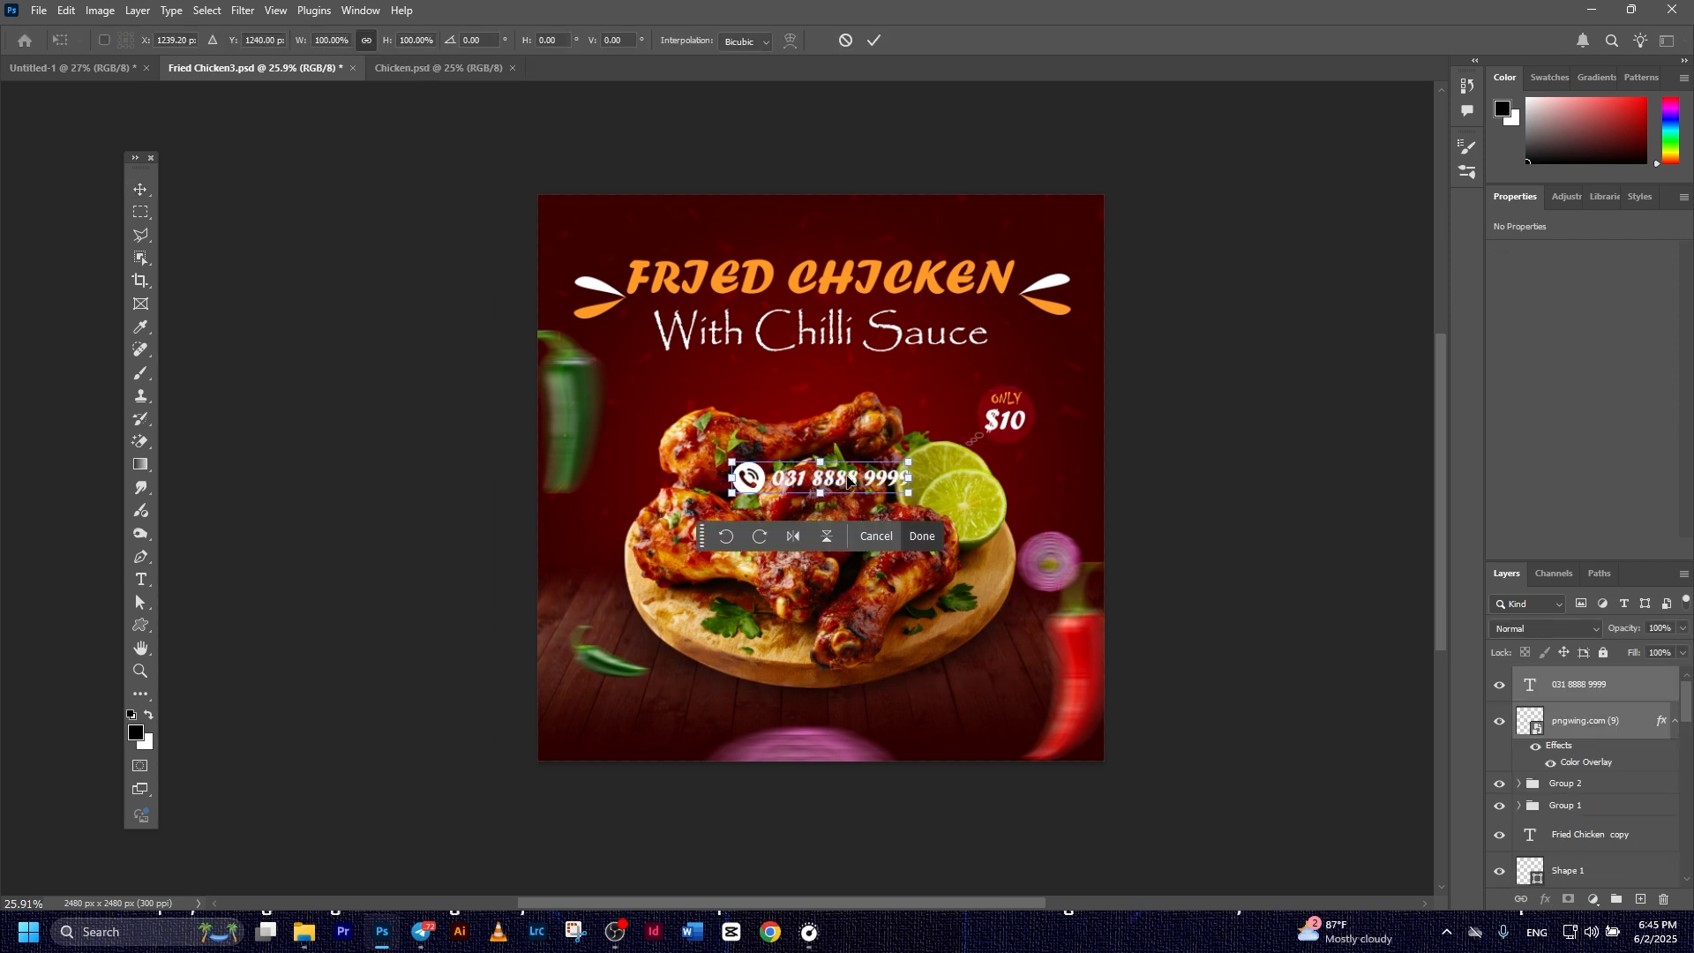
{"action": "key", "text": "Return"}
{"action": "left_click_drag", "start_coordinate": [849, 489], "coordinate": [705, 730]}
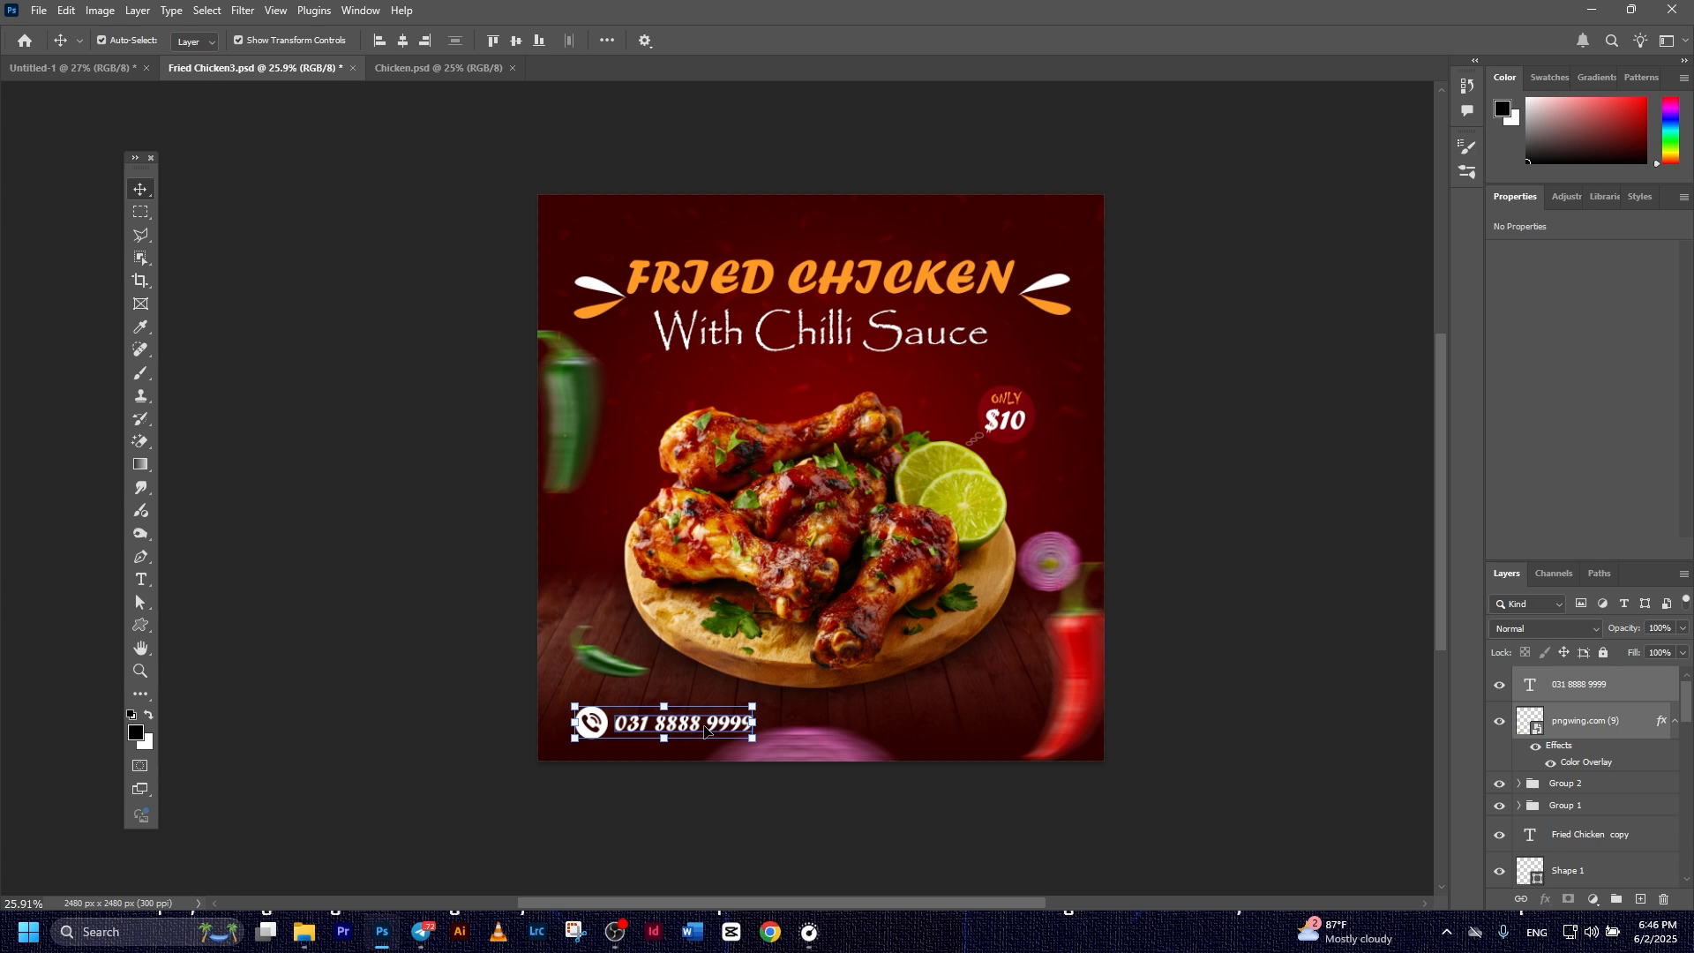
Paste the copied social media icon group and place it at original size near the poster's lower-right corner
{"action": "key", "text": "ctrl+v"}
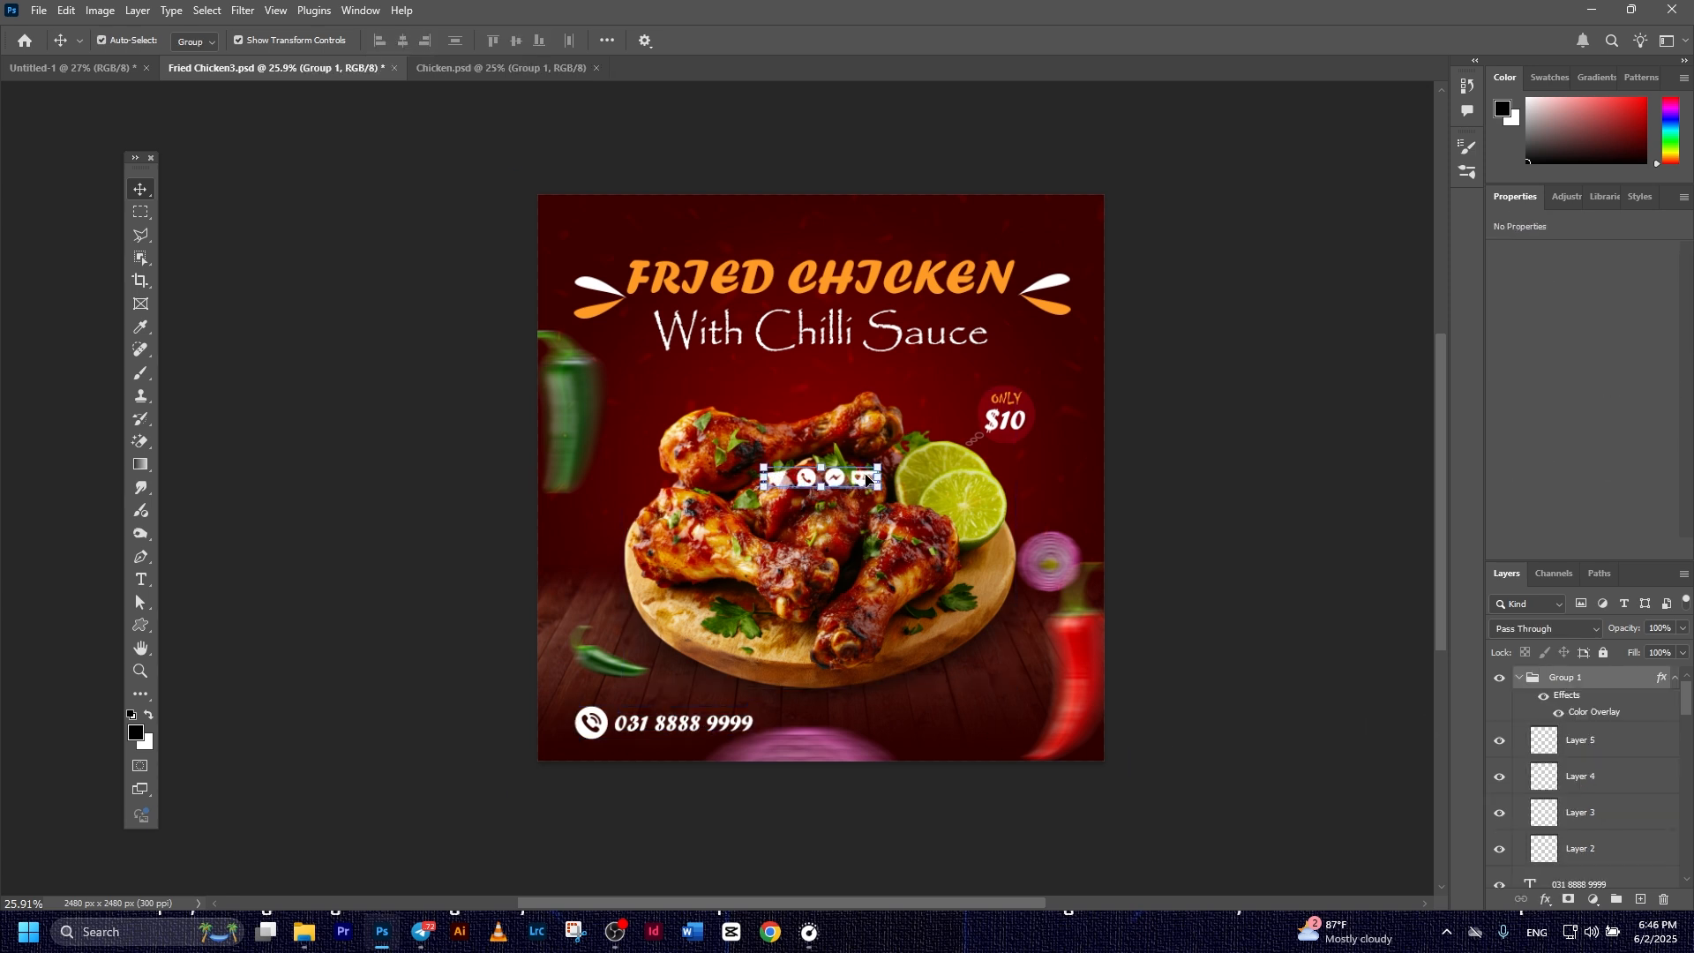
{"action": "left_click_drag", "start_coordinate": [878, 478], "coordinate": [905, 509]}
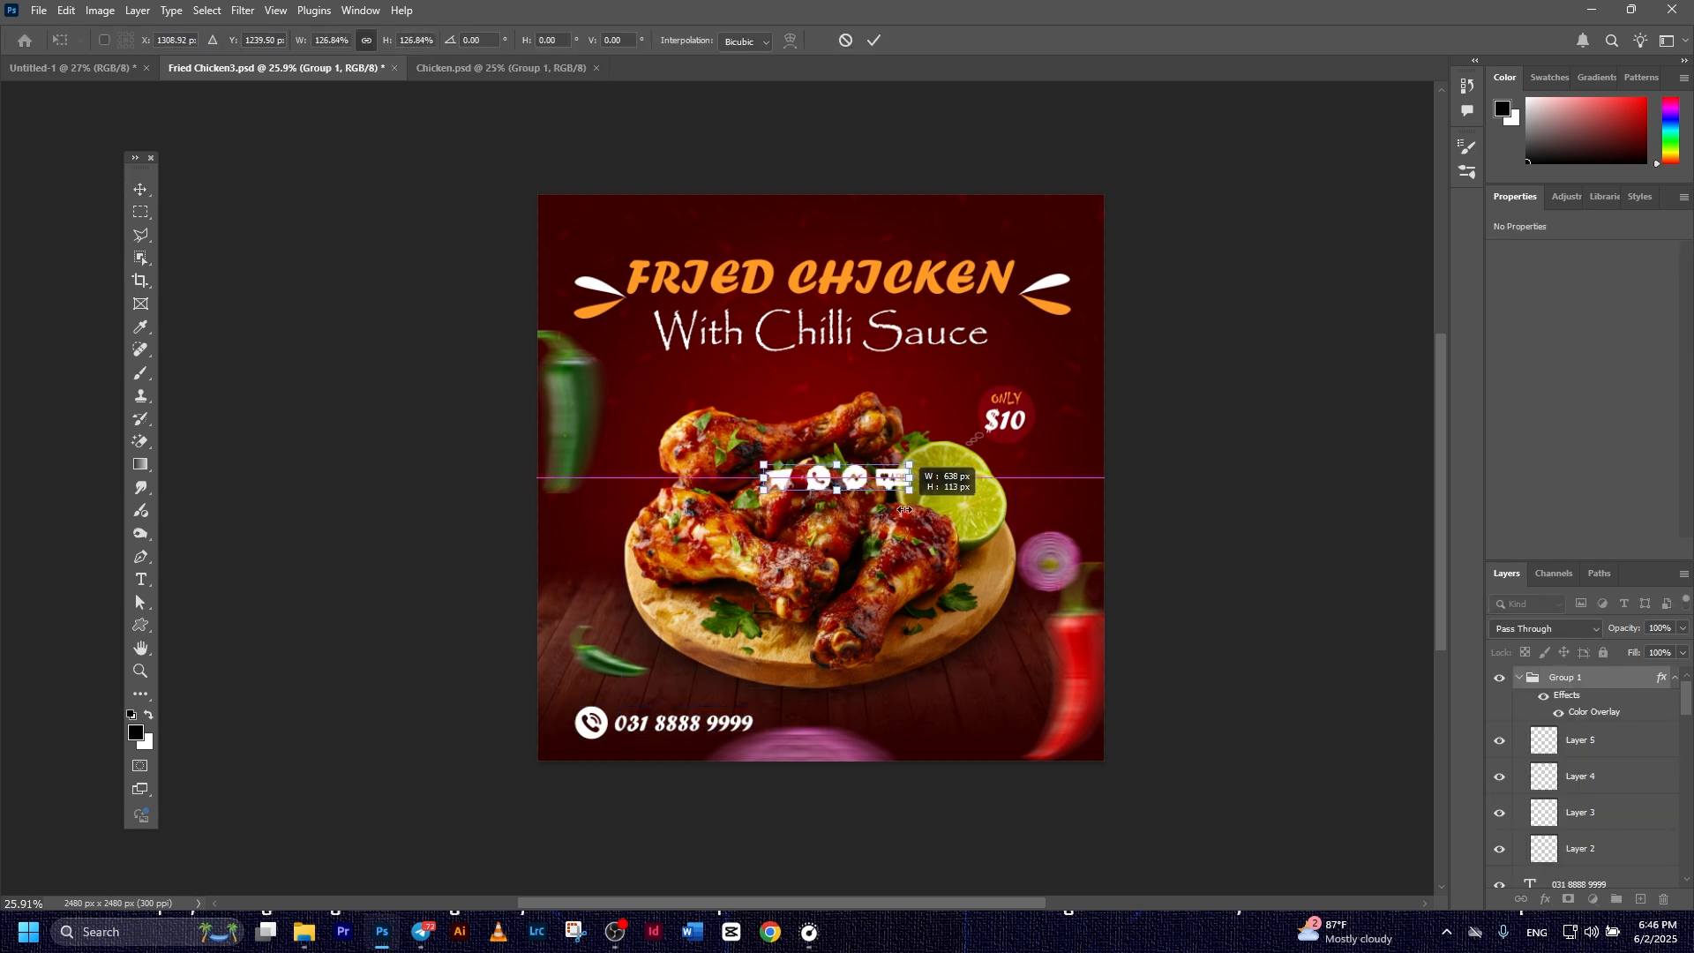
{"action": "key", "text": "ctrl+z"}
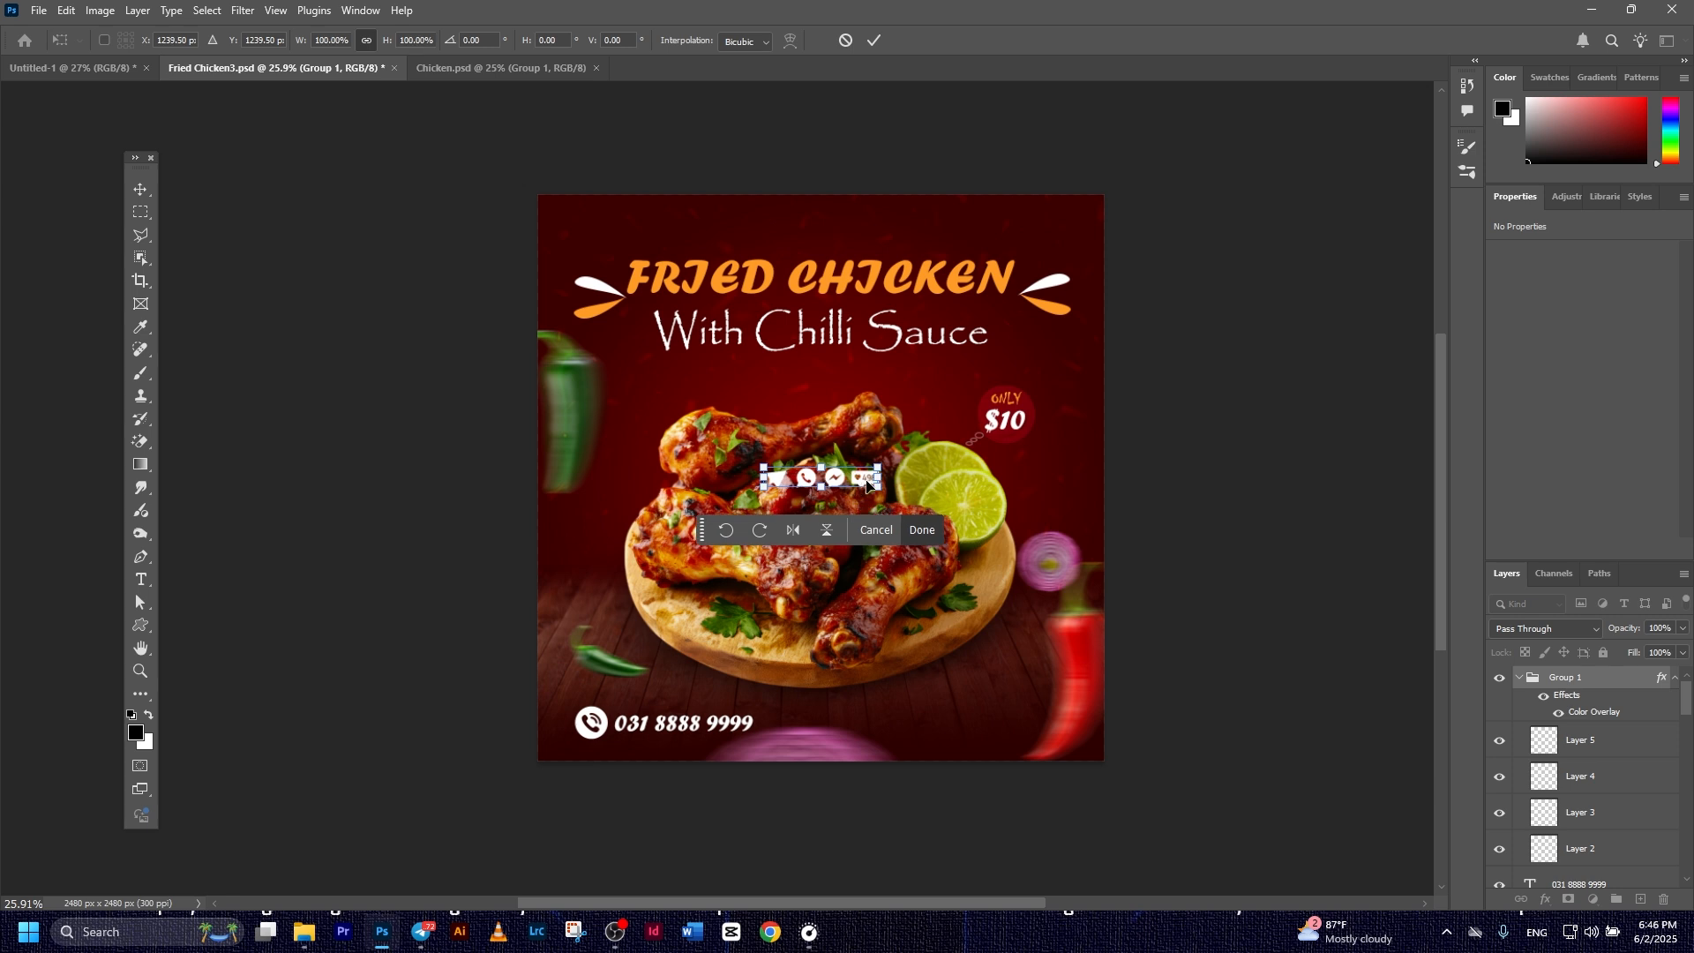
{"action": "left_click_drag", "start_coordinate": [865, 480], "coordinate": [1016, 708]}
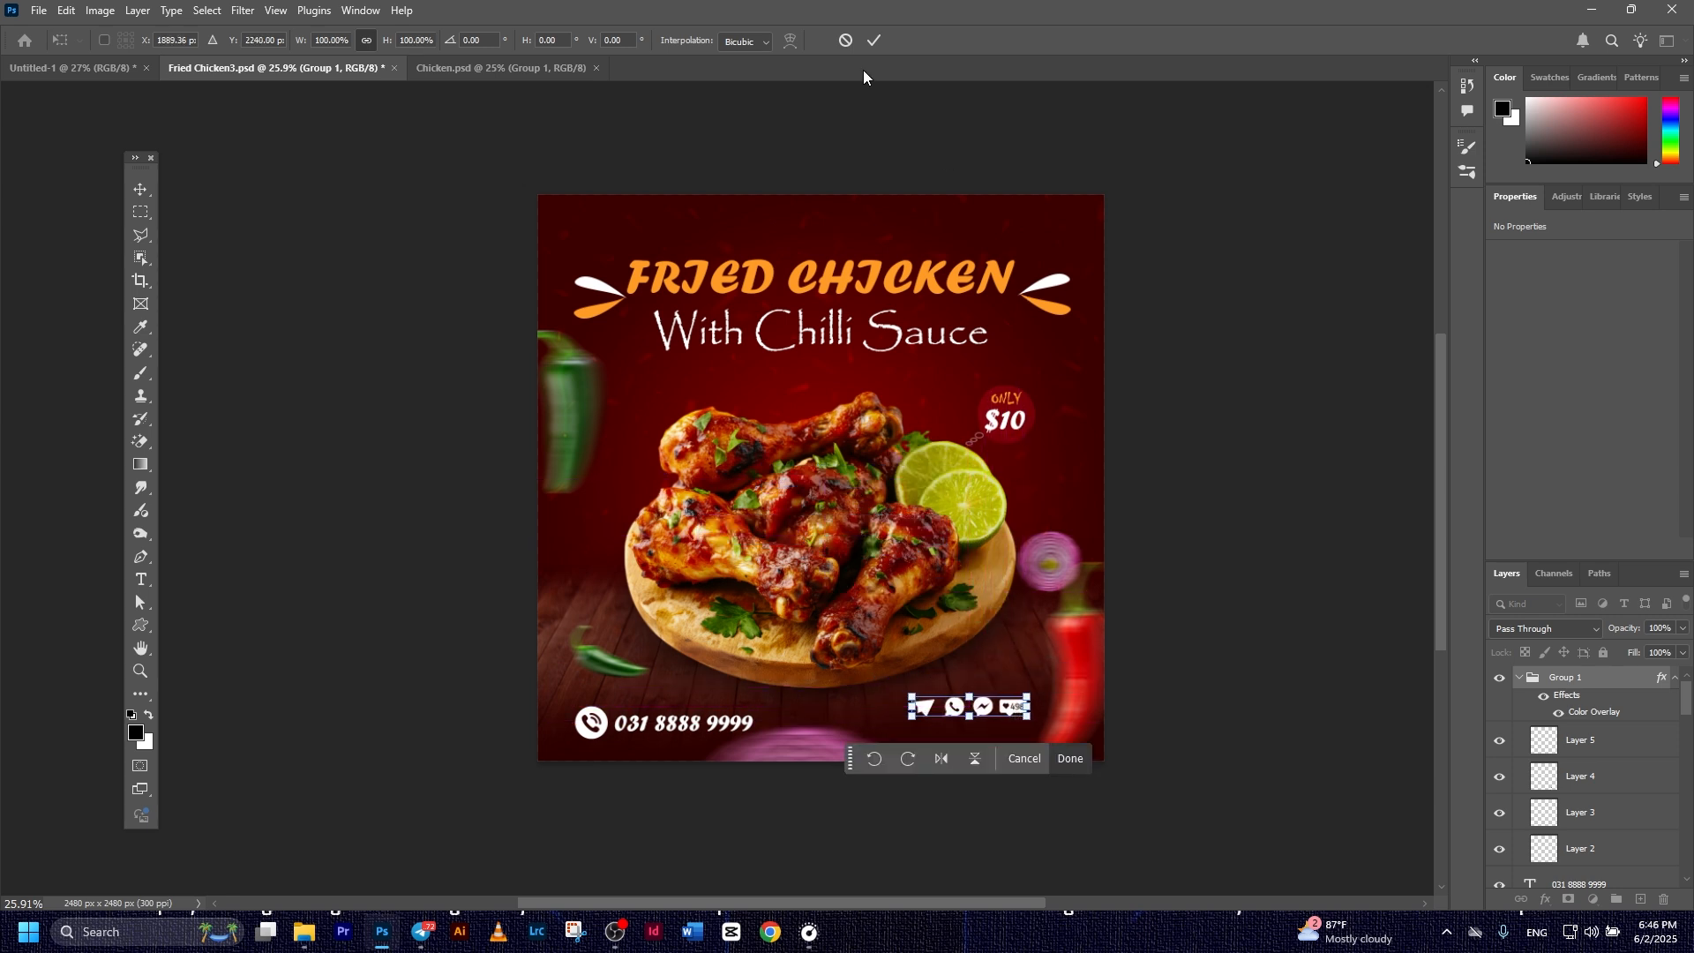
{"action": "left_click", "coordinate": [868, 46]}
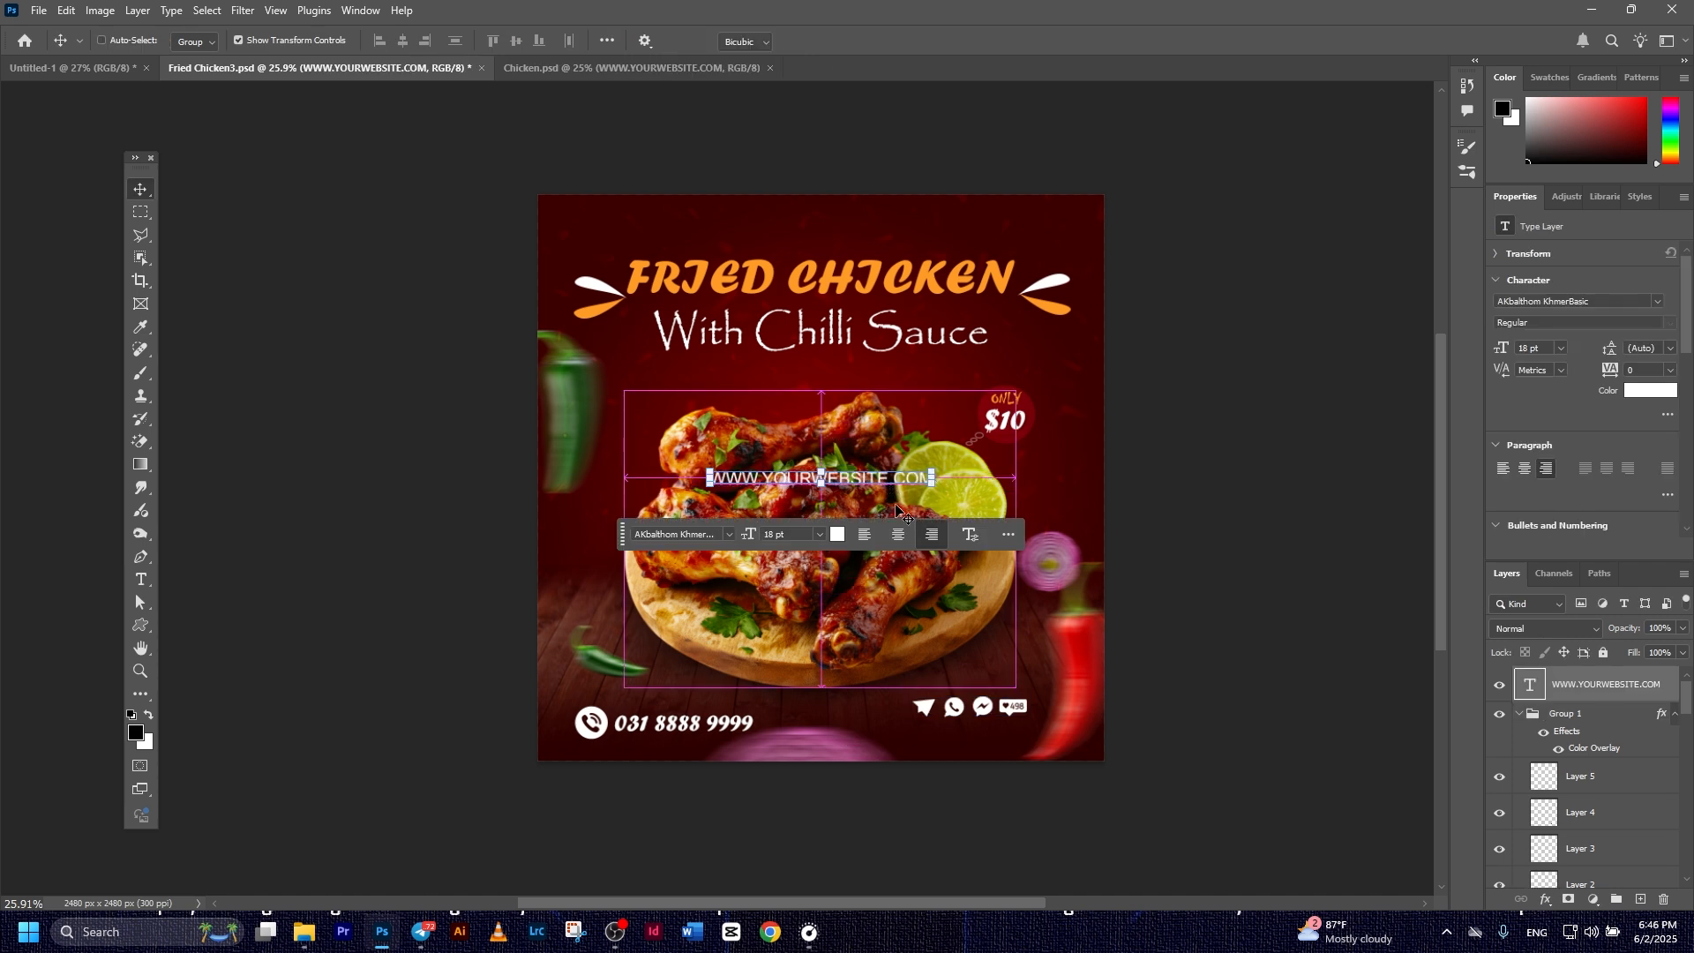
{"action": "key", "text": "ctrl+t"}
{"action": "left_click_drag", "start_coordinate": [904, 475], "coordinate": [1052, 731]}
{"action": "left_click", "coordinate": [873, 40]}
{"action": "left_click", "coordinate": [1337, 646]}
{"action": "scroll", "coordinate": [1229, 651], "scroll_direction": "down", "scroll_amount": 2}
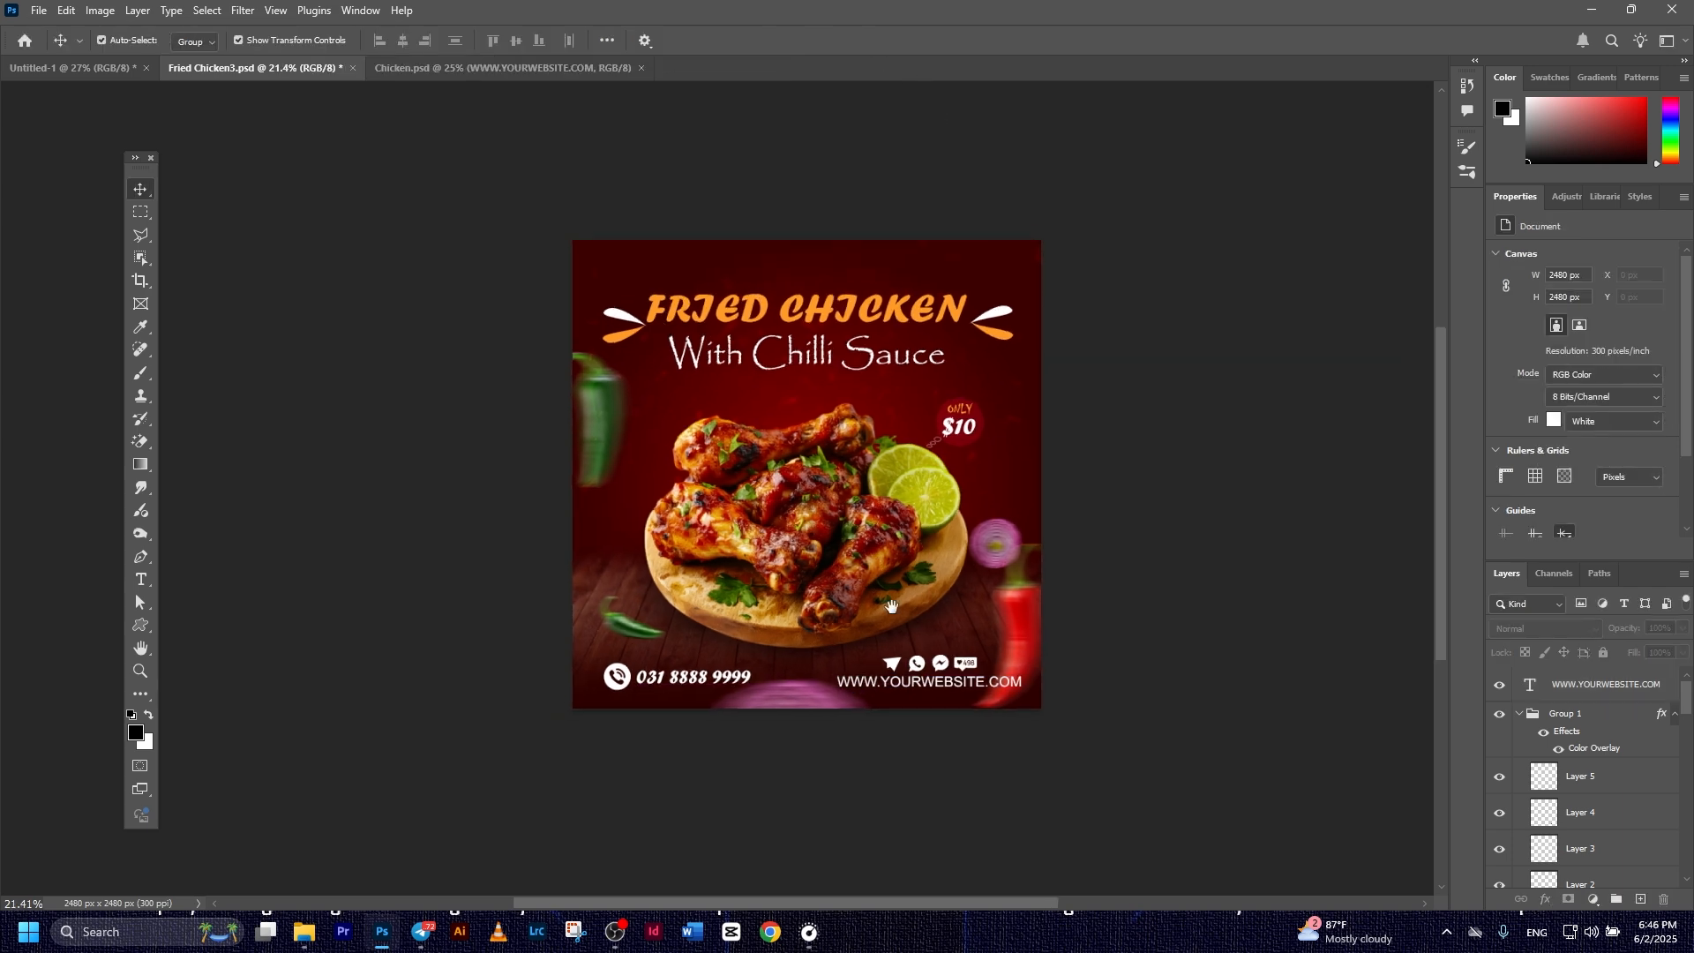
{"action": "left_click_drag", "start_coordinate": [892, 605], "coordinate": [917, 660]}
{"action": "scroll", "coordinate": [1231, 642], "scroll_direction": "up", "scroll_amount": 3}
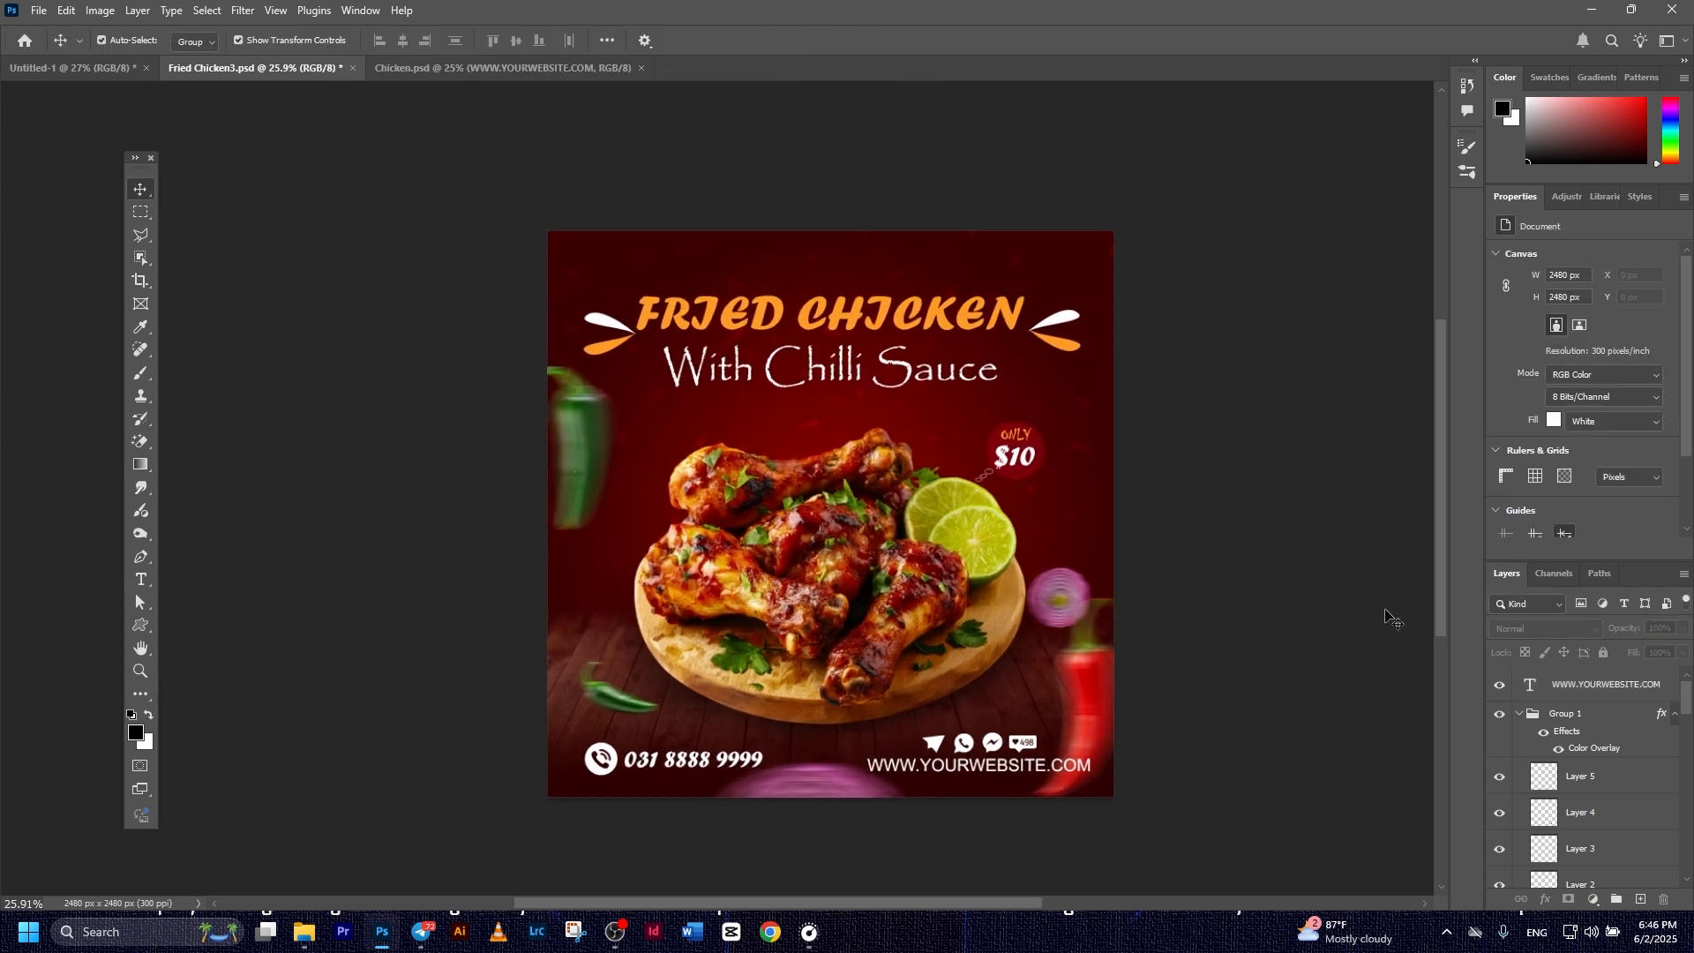
Duplicate the red onion on the plate's right side and place the copy at the same size beside the plate's left edge
{"action": "scroll", "coordinate": [1226, 654], "scroll_direction": "down", "scroll_amount": 3}
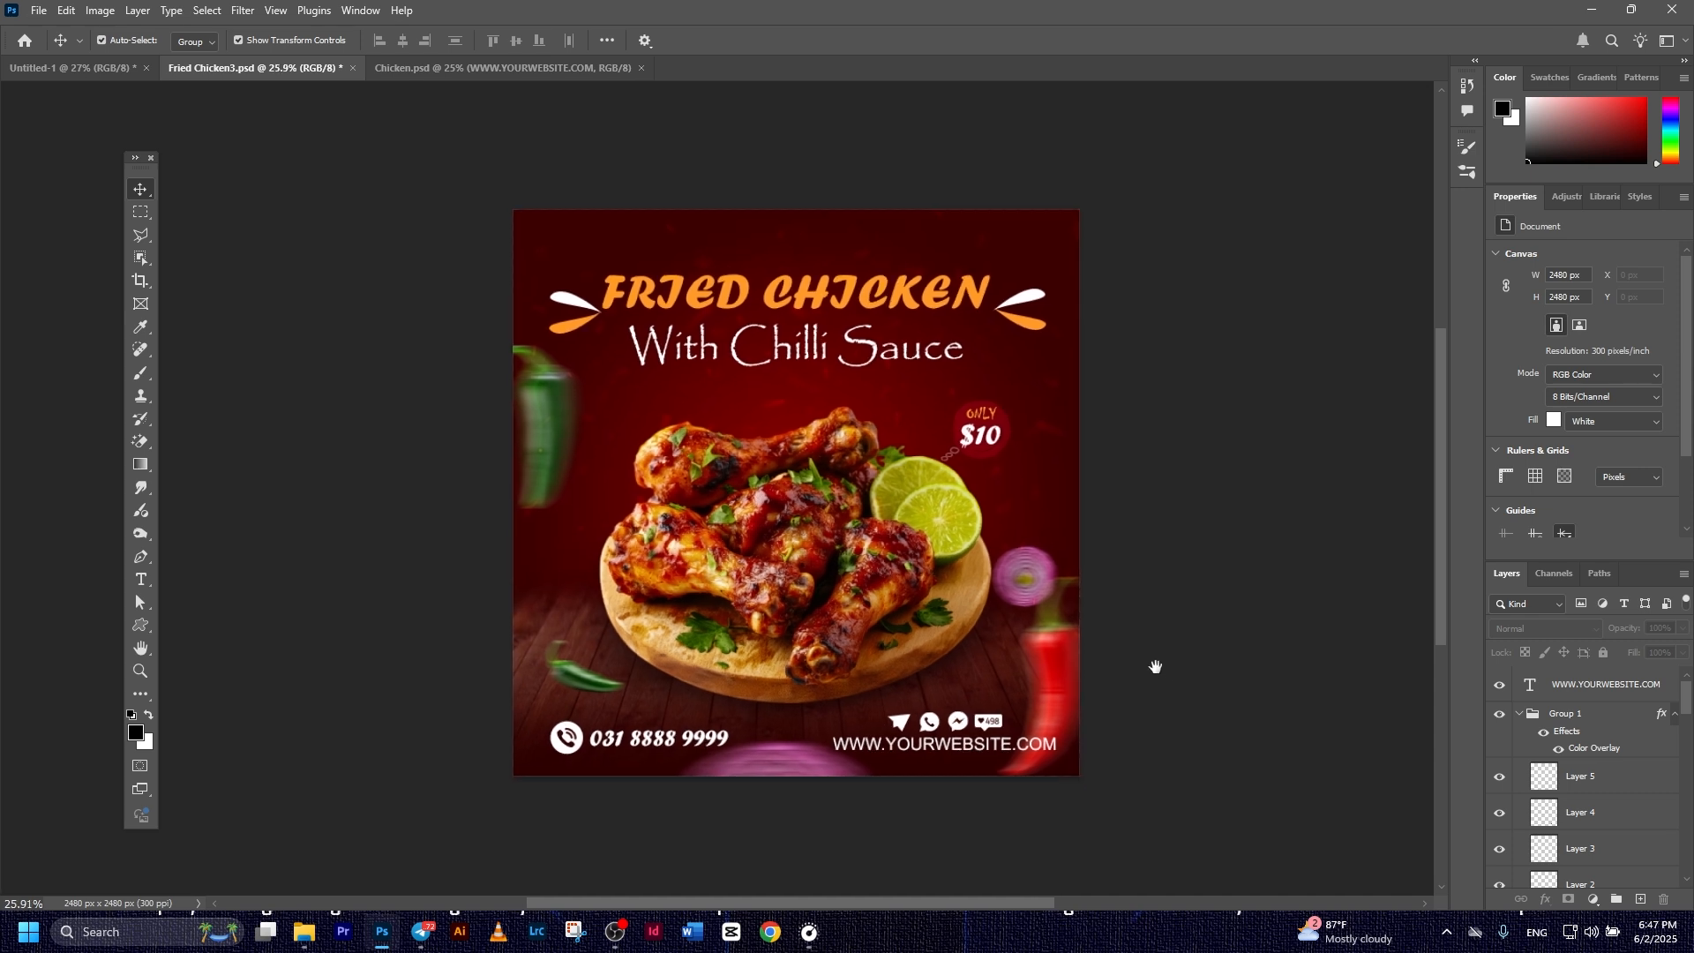
{"action": "left_click", "coordinate": [1037, 581]}
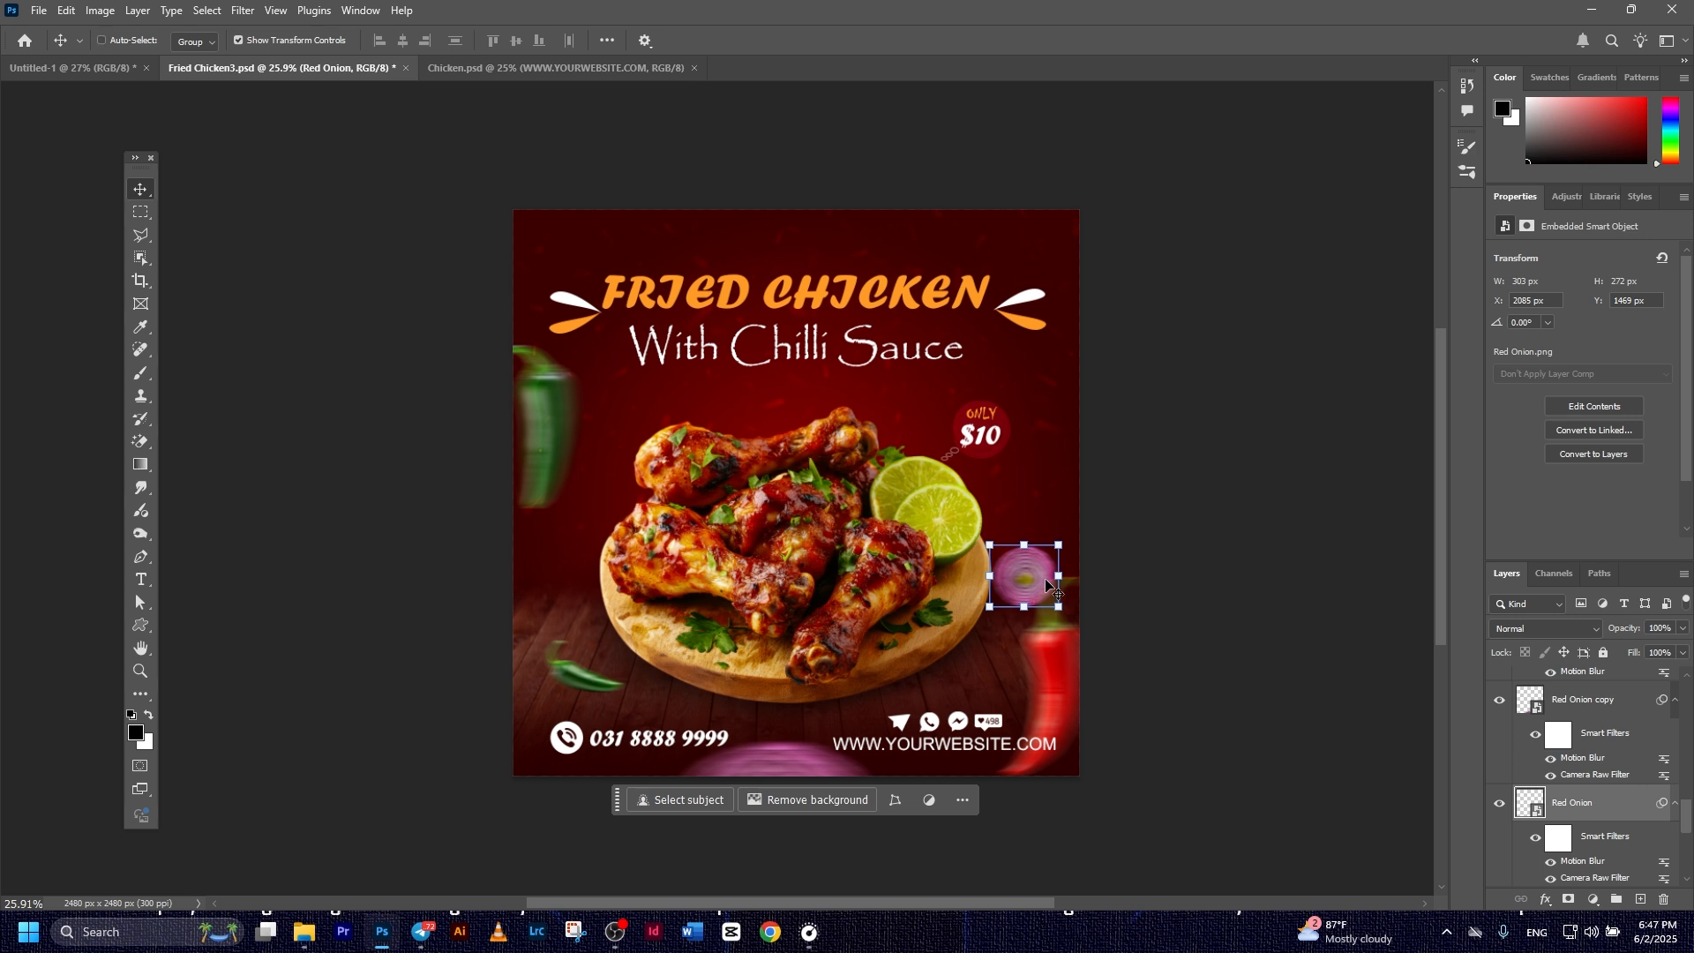
{"action": "key", "text": "ctrl+j"}
{"action": "key", "text": "ctrl+t"}
{"action": "left_click_drag", "start_coordinate": [1028, 579], "coordinate": [568, 589]}
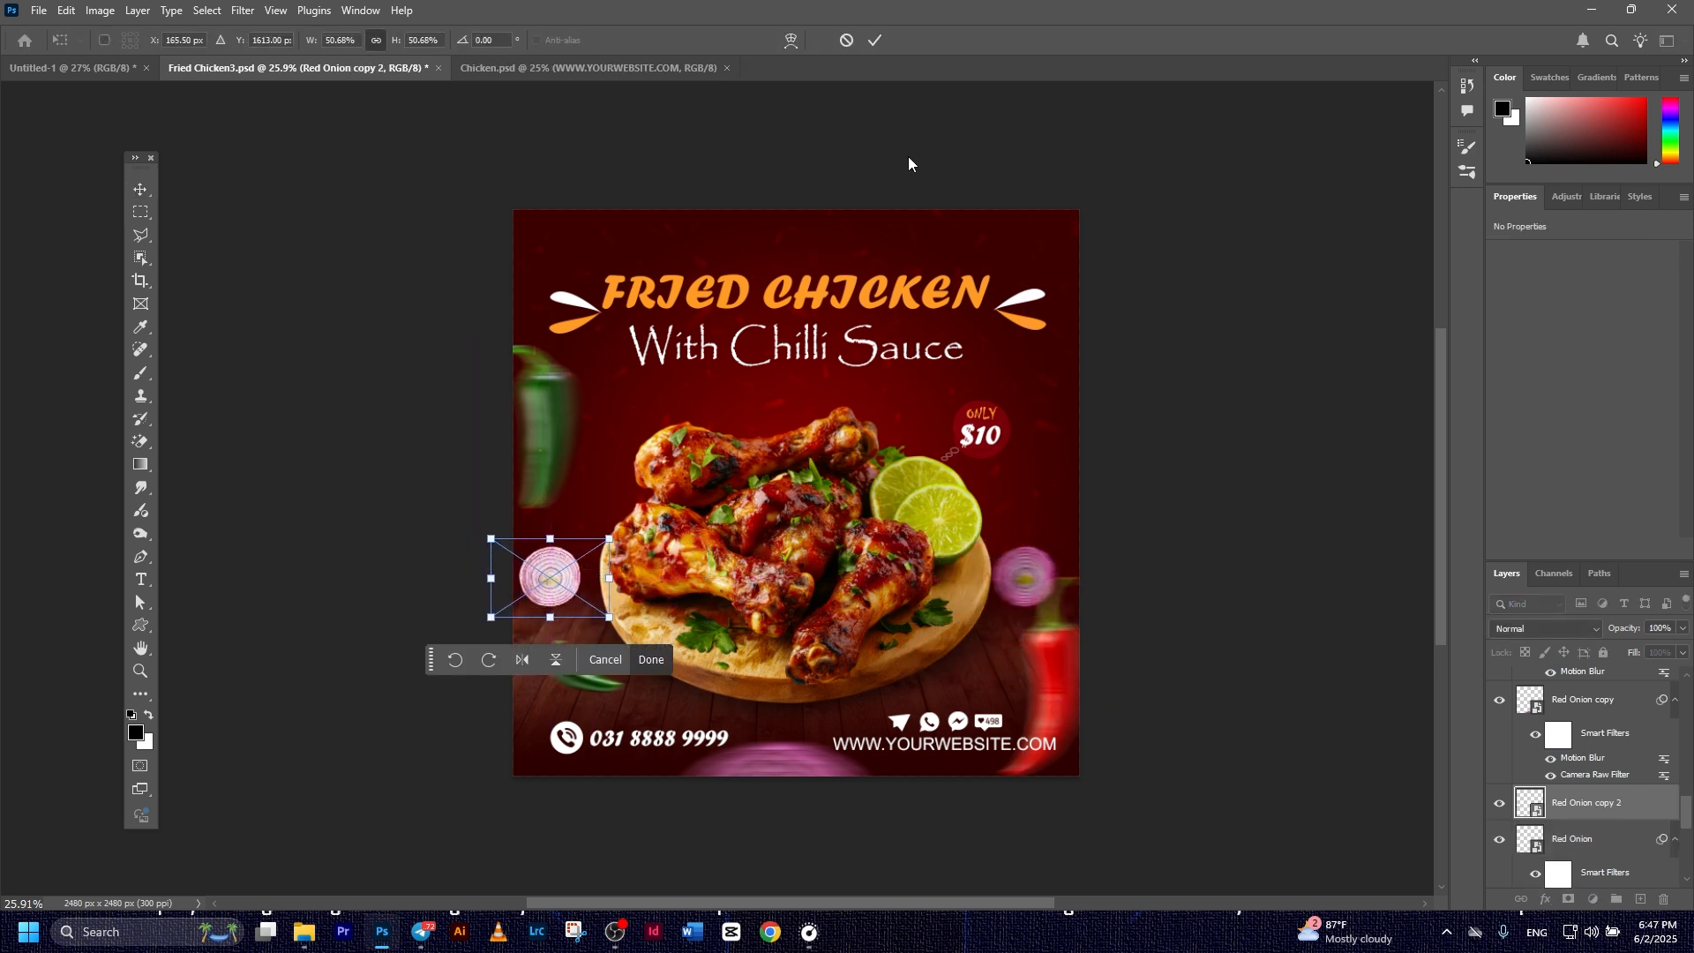
{"action": "left_click", "coordinate": [876, 41]}
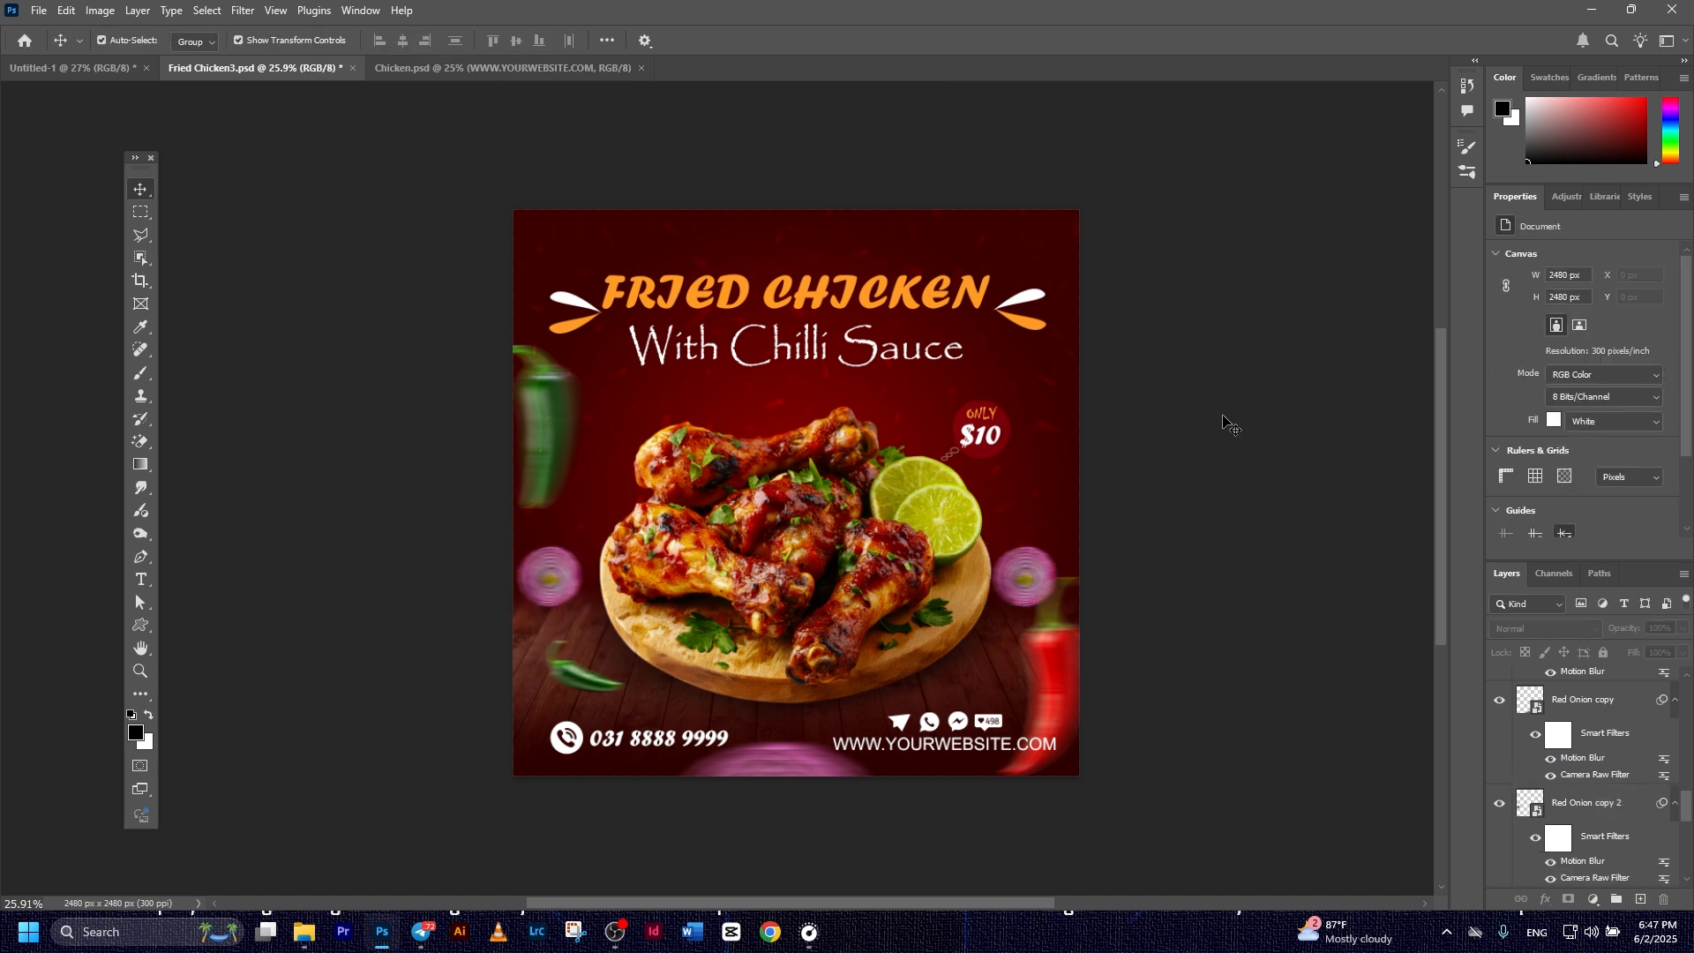
Scale up the "ONLY $10" price badge group slightly, keeping it above the lime slices
{"action": "scroll", "coordinate": [1226, 485], "scroll_direction": "down", "scroll_amount": 2}
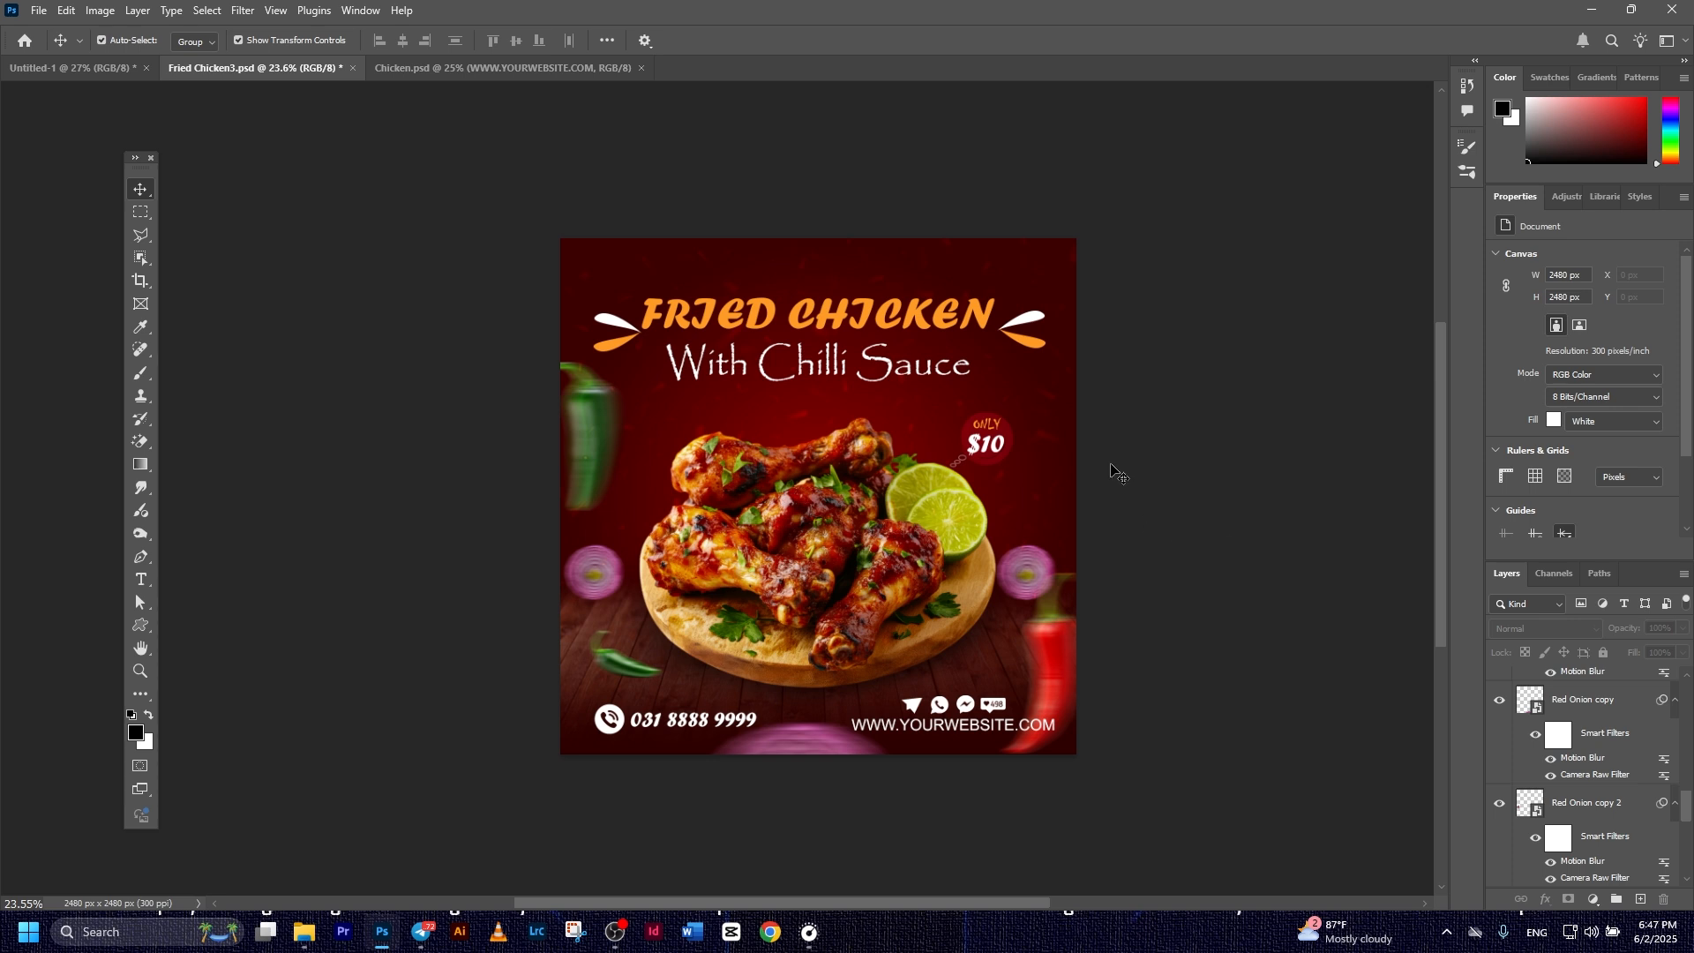
{"action": "scroll", "coordinate": [1030, 471], "scroll_direction": "up", "scroll_amount": 3}
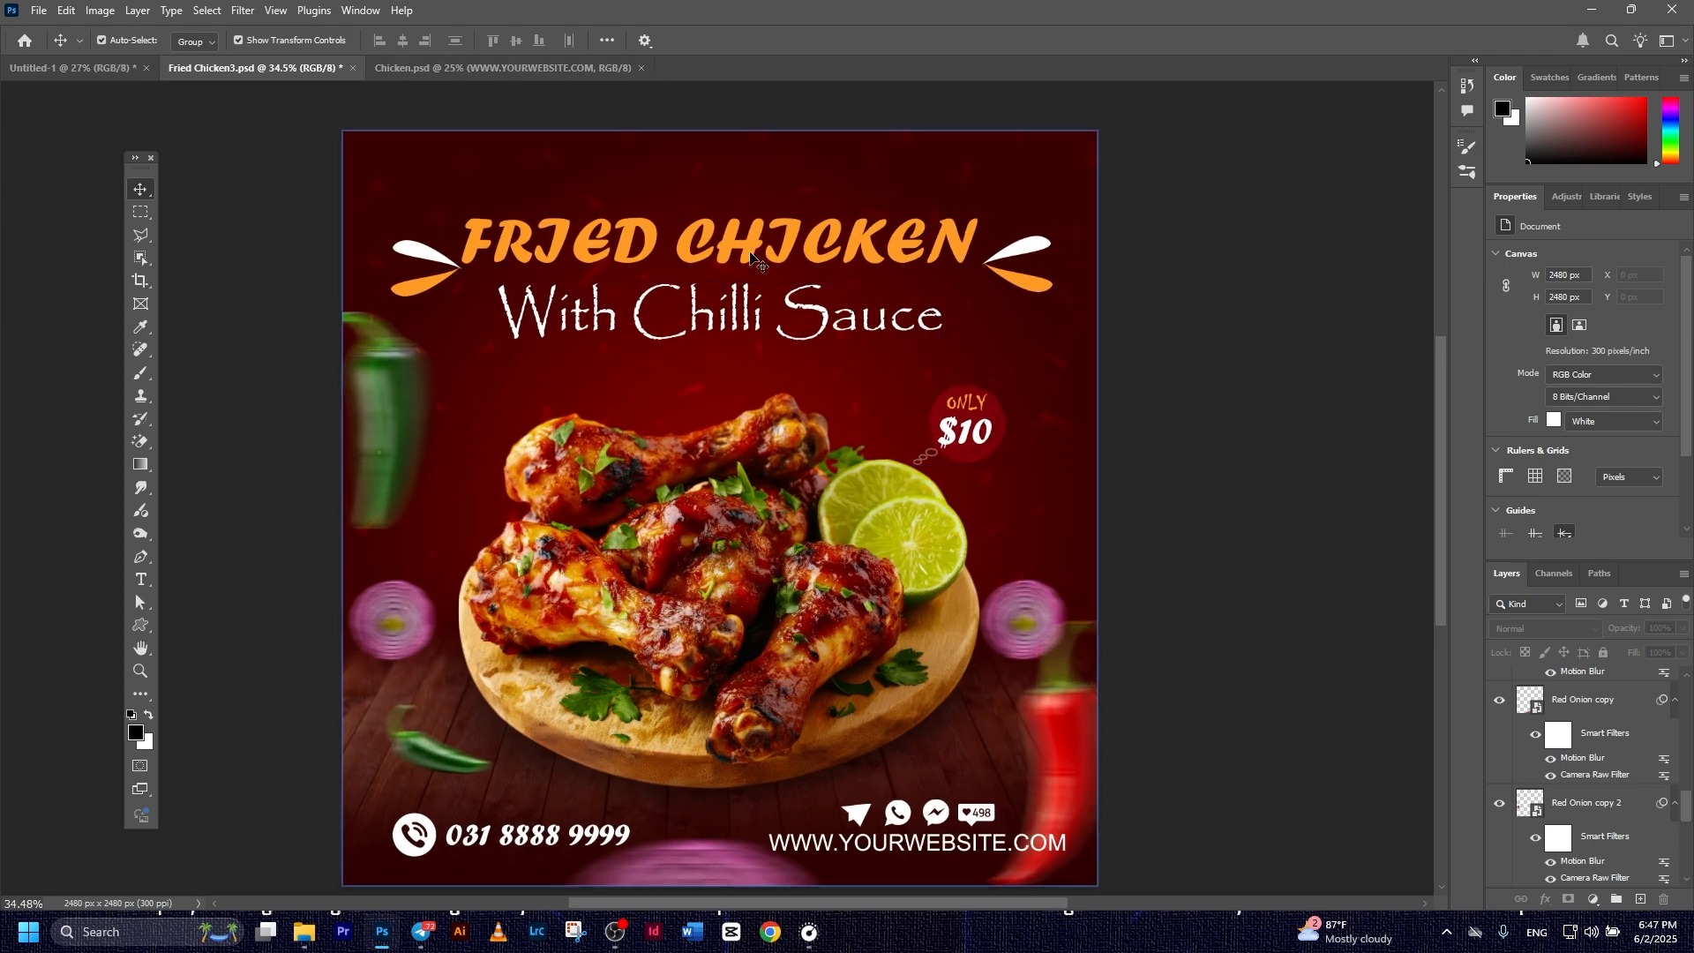
{"action": "left_click", "coordinate": [966, 428]}
{"action": "left_click_drag", "start_coordinate": [1005, 385], "coordinate": [1023, 372]}
{"action": "key", "text": "Return"}
{"action": "scroll", "coordinate": [1098, 562], "scroll_direction": "down", "scroll_amount": 2}
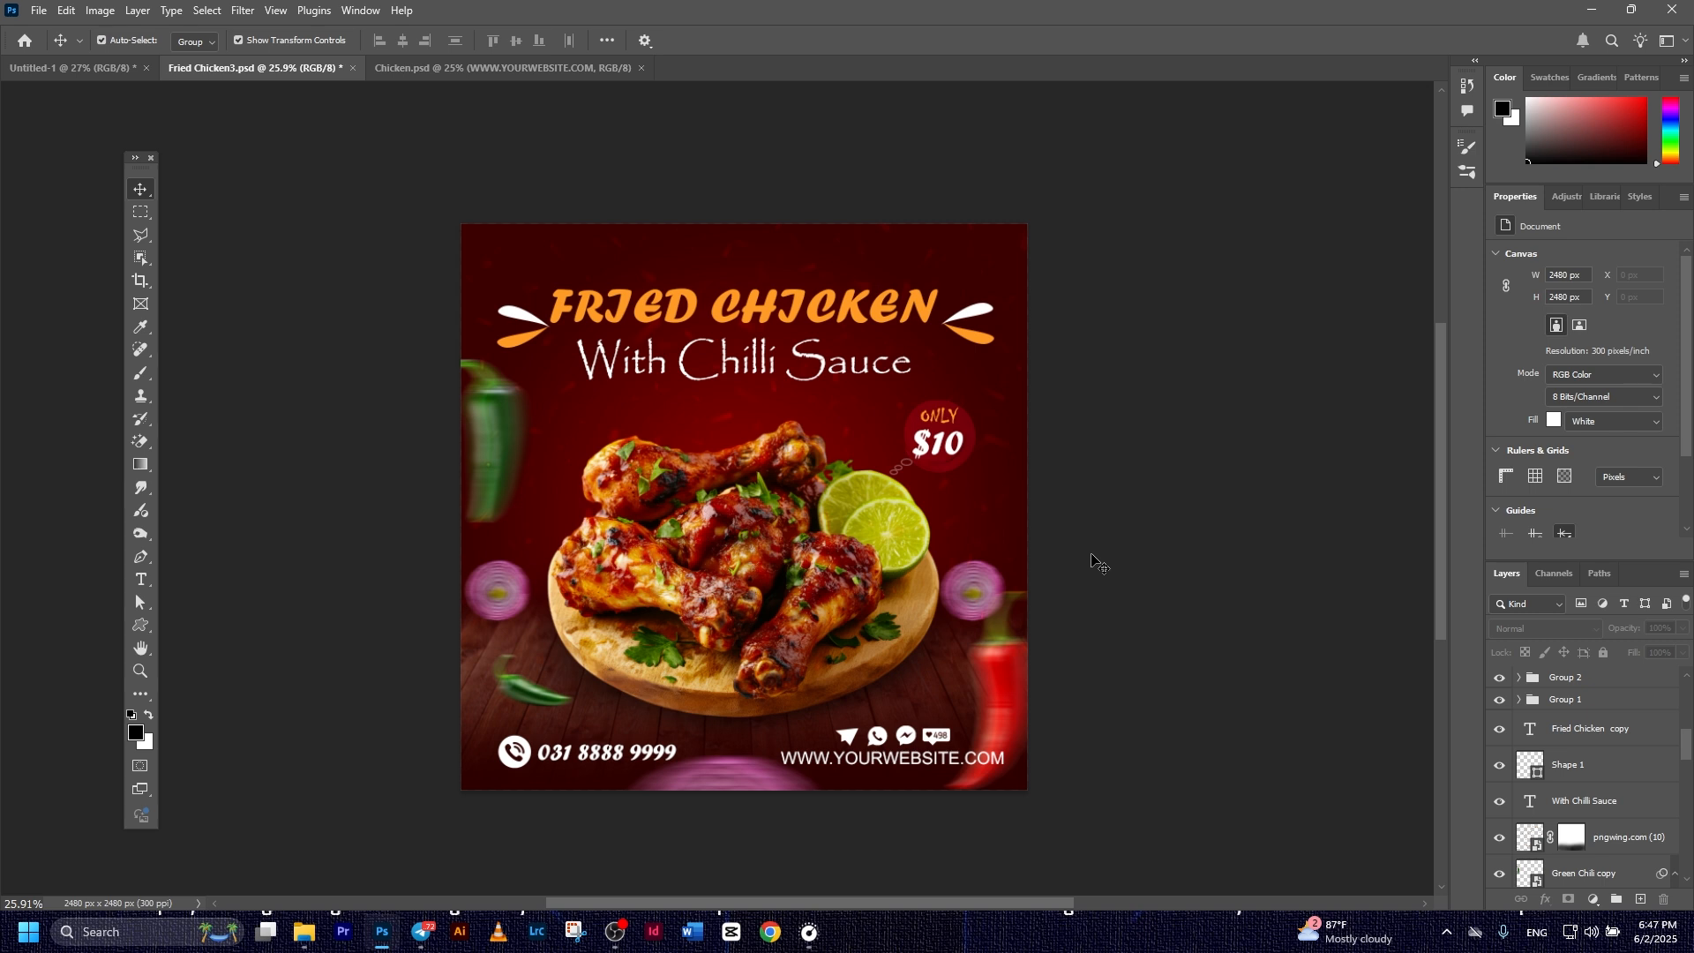